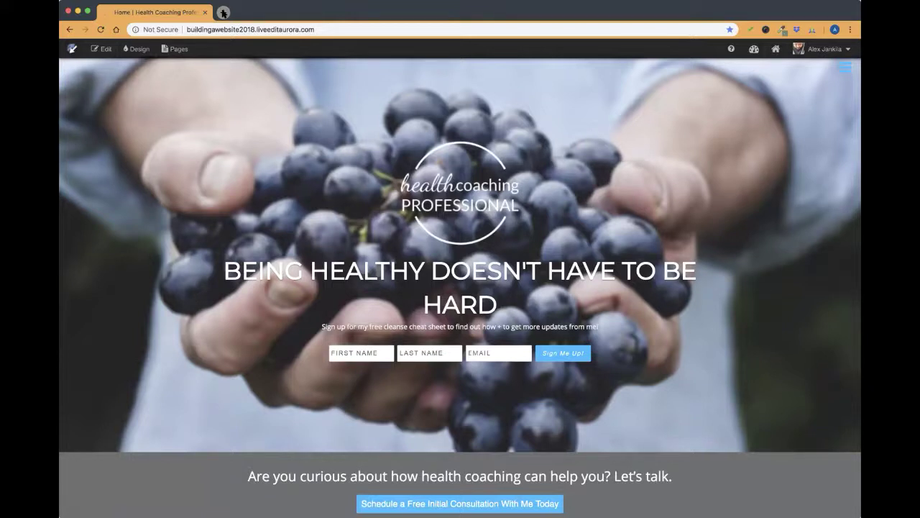
Step: Open the Font Ideas page from the site's page list, and open the home page in a separate tab
right_click(178, 48)
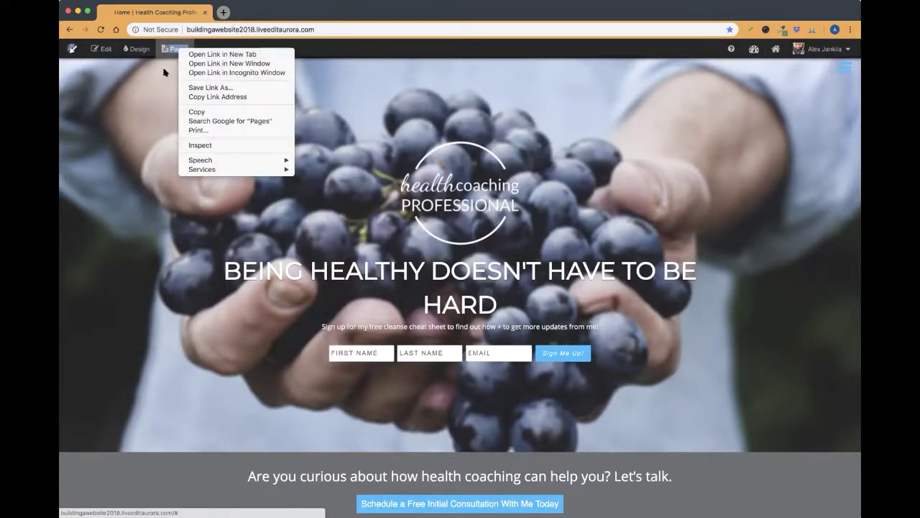
key("Escape")
left_click(179, 49)
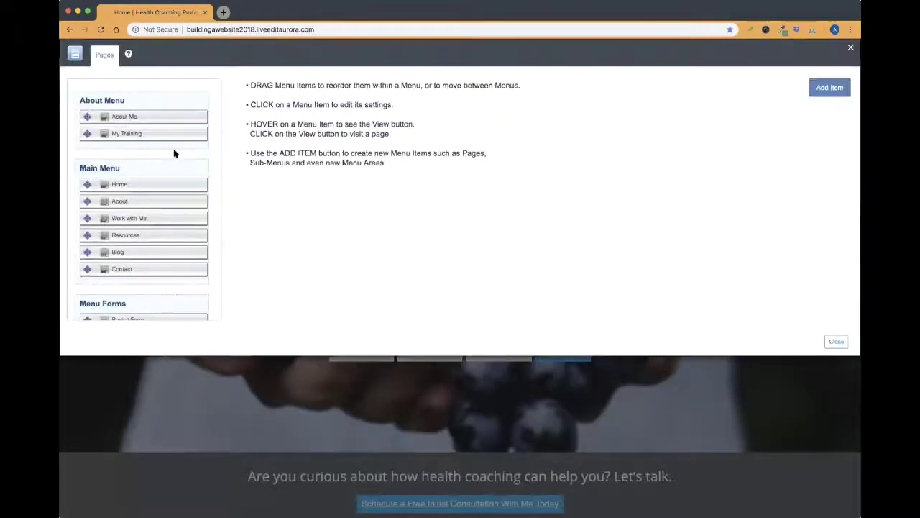
scroll(174, 153, "down", 5)
left_click(189, 202)
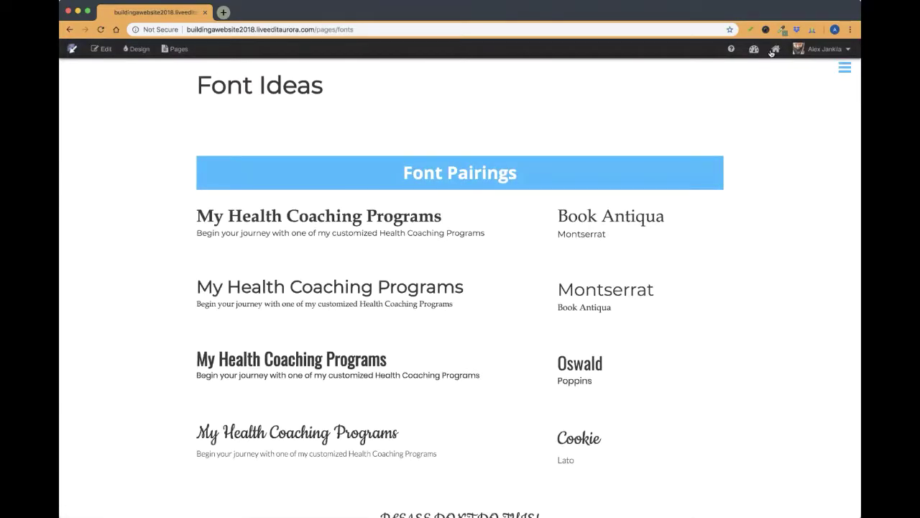
right_click(771, 52)
left_click(786, 56)
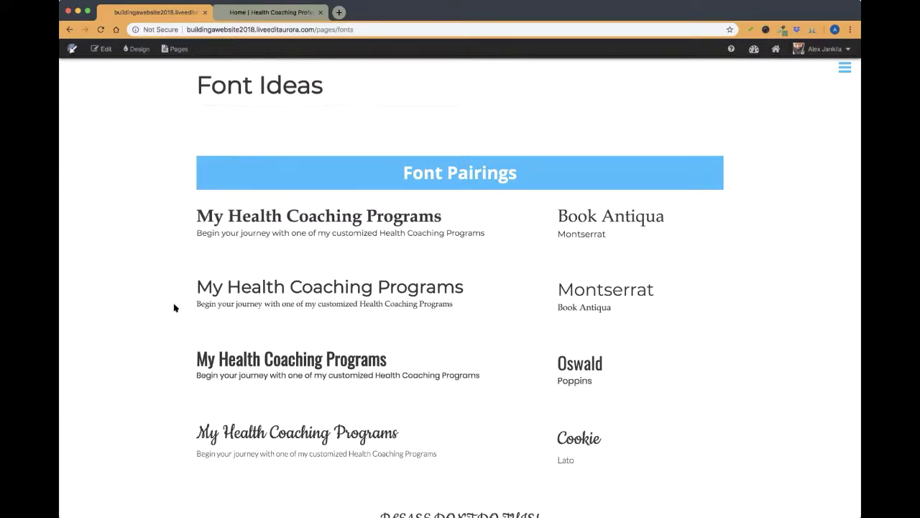
Step: Examine the Montserrat and Book Antiqua pairing on the Font Ideas page
left_click_drag(588, 300, 552, 284)
left_click(633, 311)
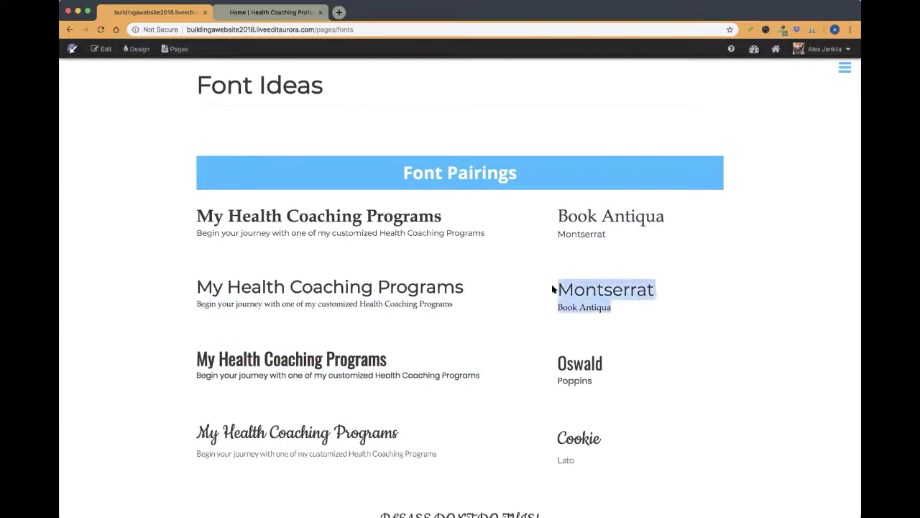
left_click_drag(679, 293, 606, 317)
left_click(621, 310)
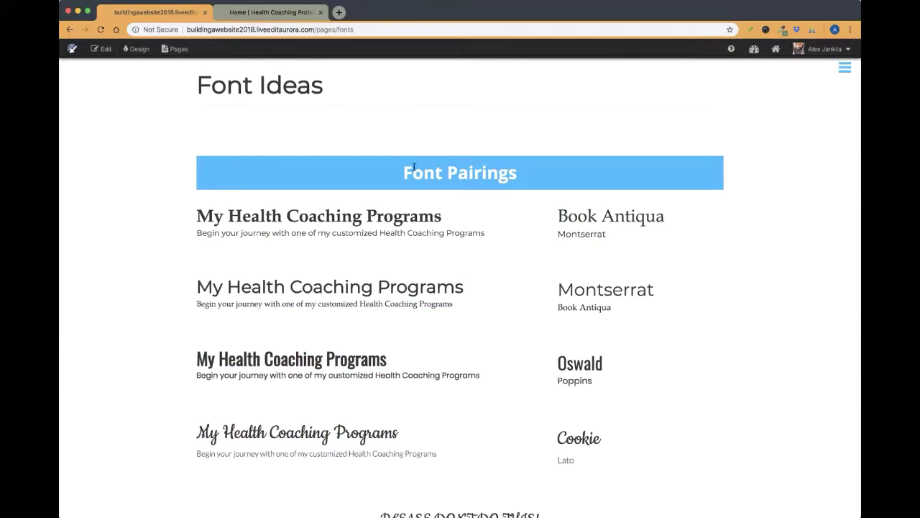
Step: Switch to the home page and open its Typography style settings
left_click(272, 12)
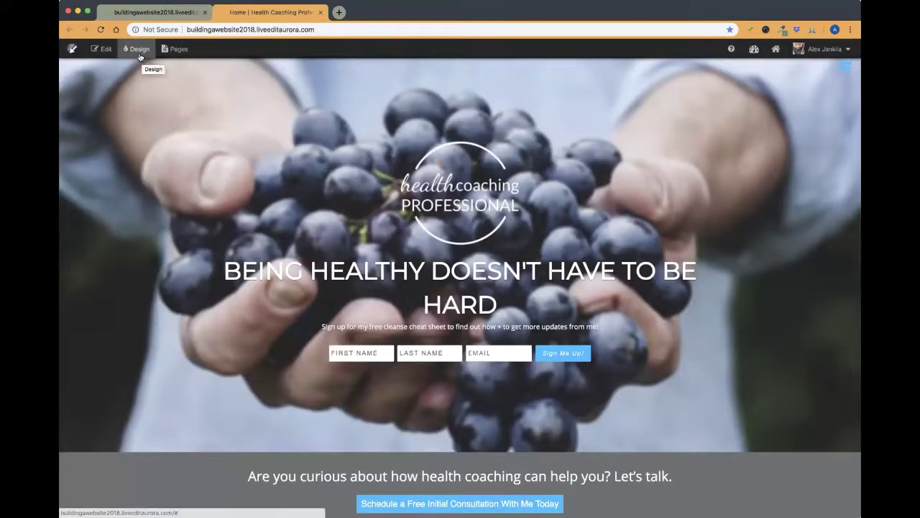
left_click(139, 49)
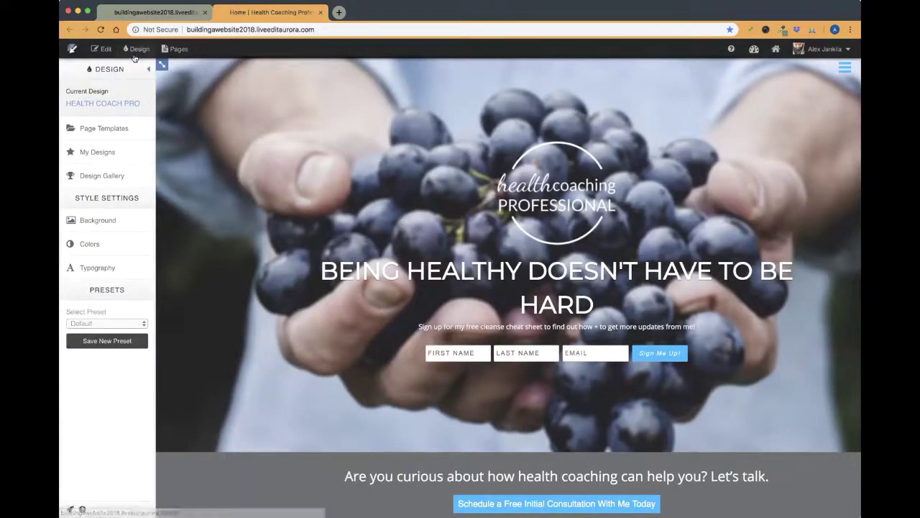
left_click(108, 270)
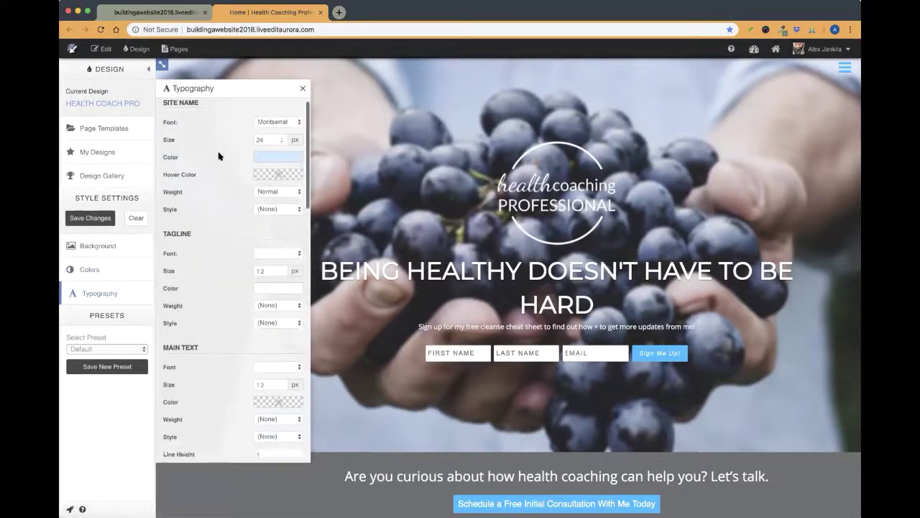
Step: Set the Main Text font to Montserrat in the Typography settings
scroll(220, 156, "down", 3)
scroll(219, 156, "up", 4)
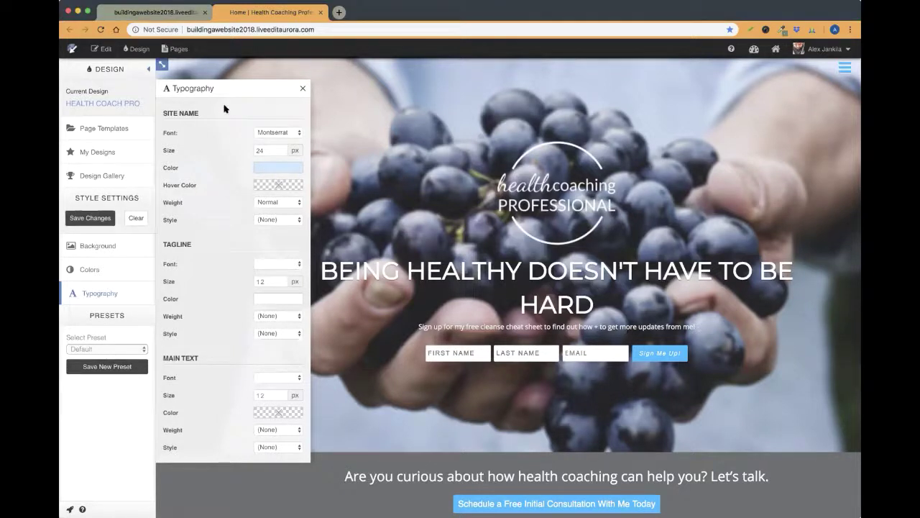
scroll(223, 179, "down", 3)
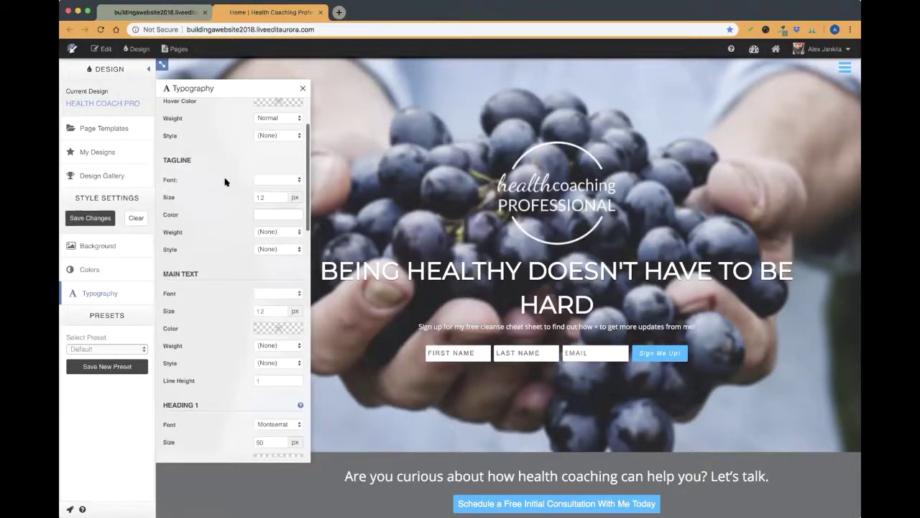
scroll(228, 198, "down", 1)
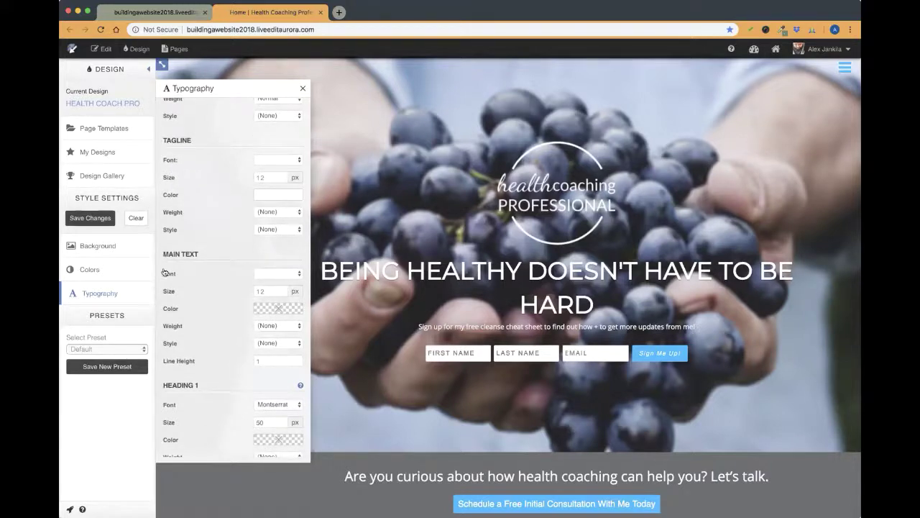
scroll(464, 268, "down", 5)
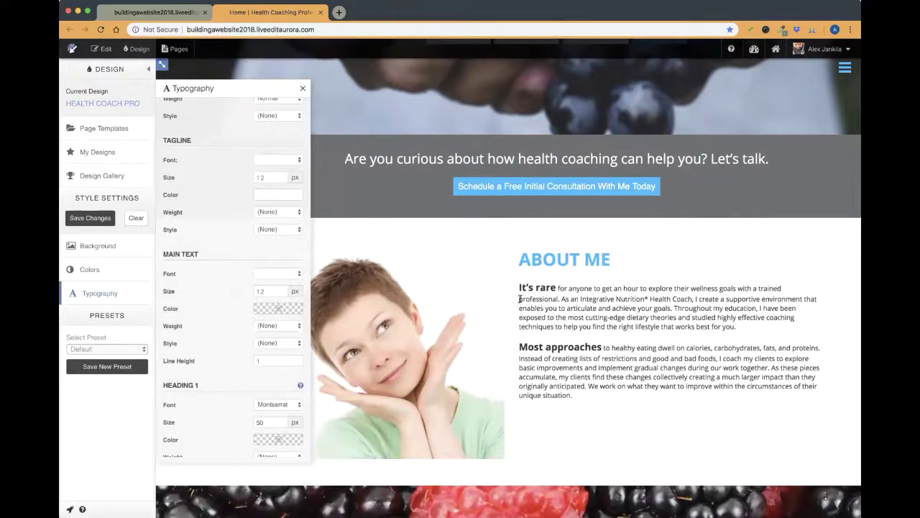
left_click_drag(514, 285, 760, 405)
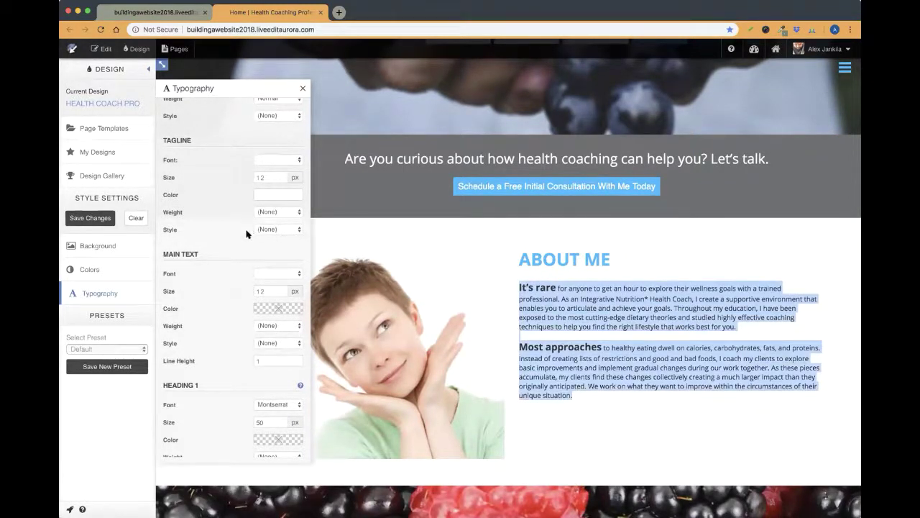
left_click(272, 279)
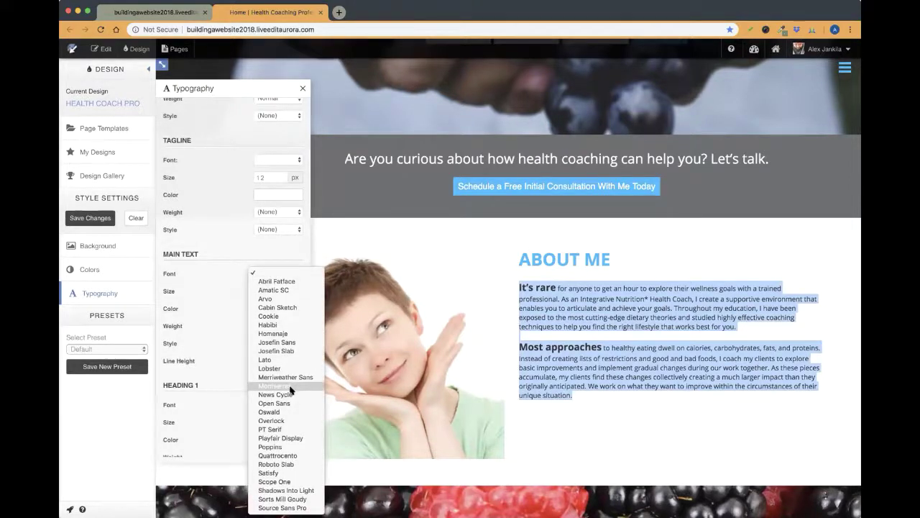
key("Escape")
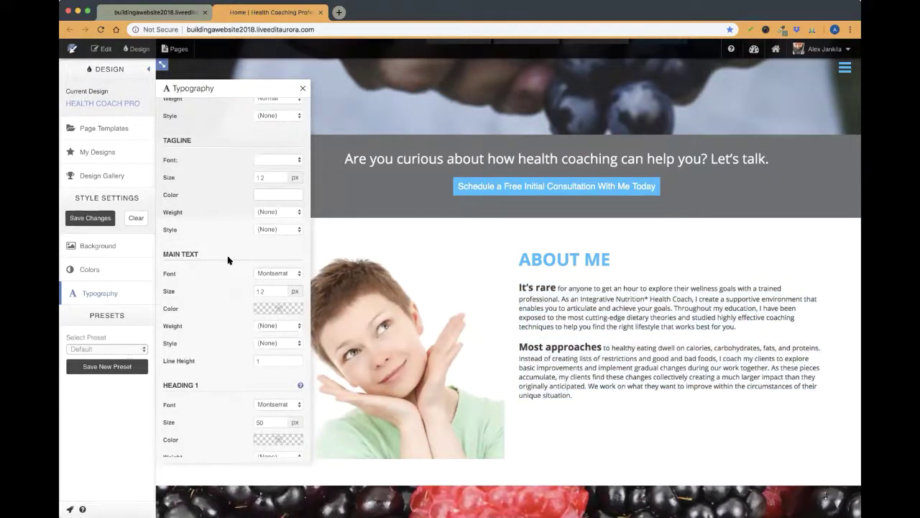
Step: Keep Montserrat as the Heading 1 font and set the Heading 1 color to white
scroll(260, 300, "down", 2)
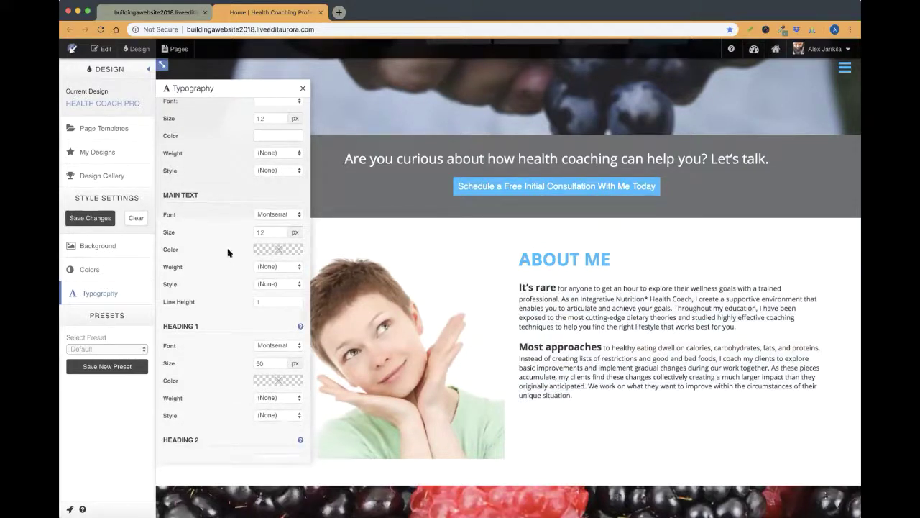
scroll(251, 264, "down", 2)
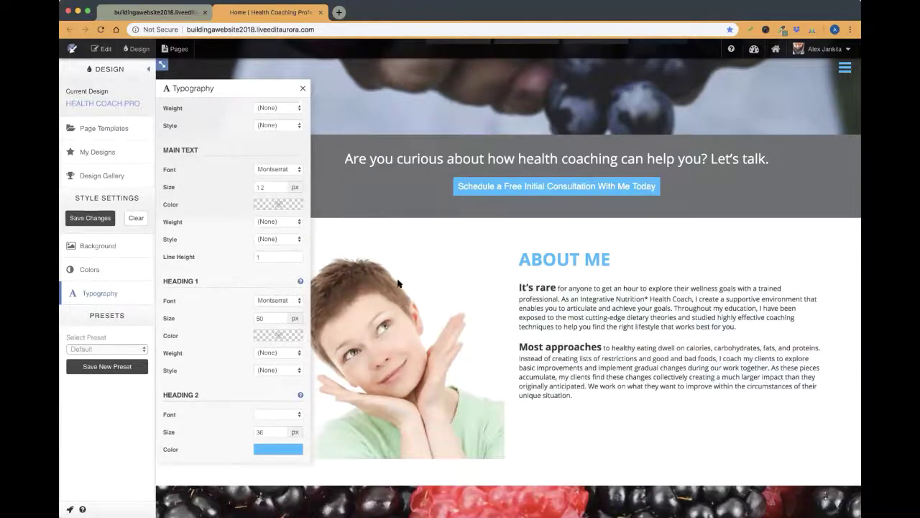
scroll(397, 283, "up", 4)
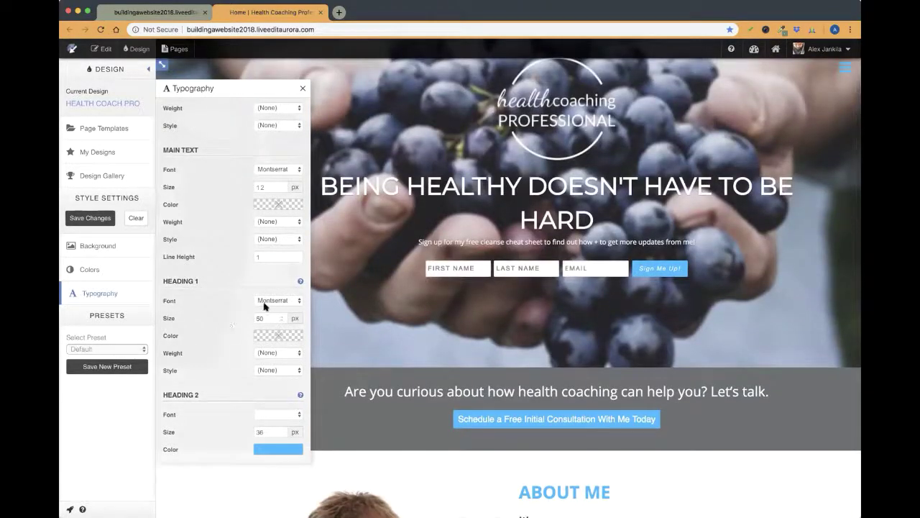
left_click(271, 303)
left_click(272, 301)
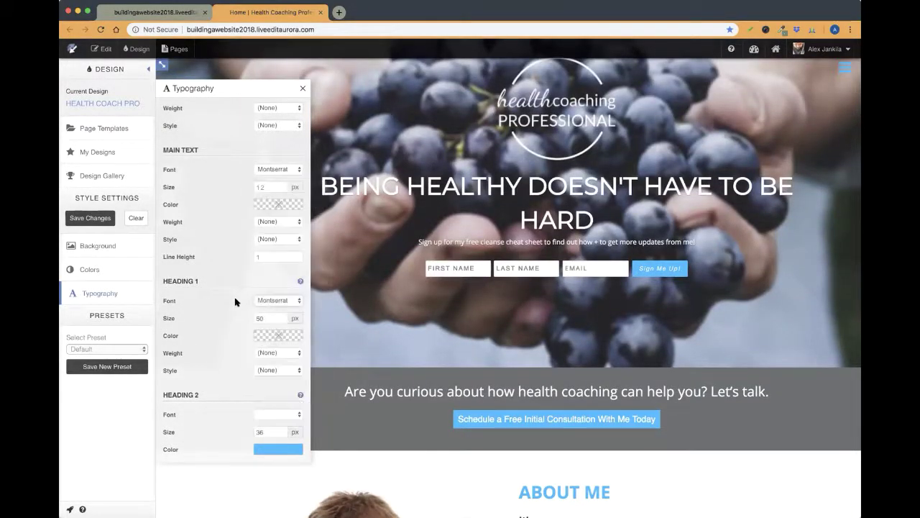
left_click(271, 336)
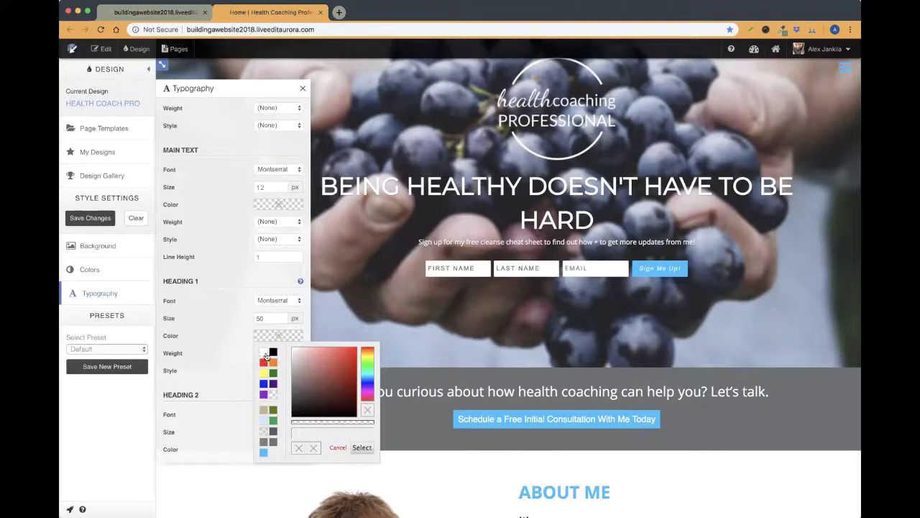
left_click(264, 352)
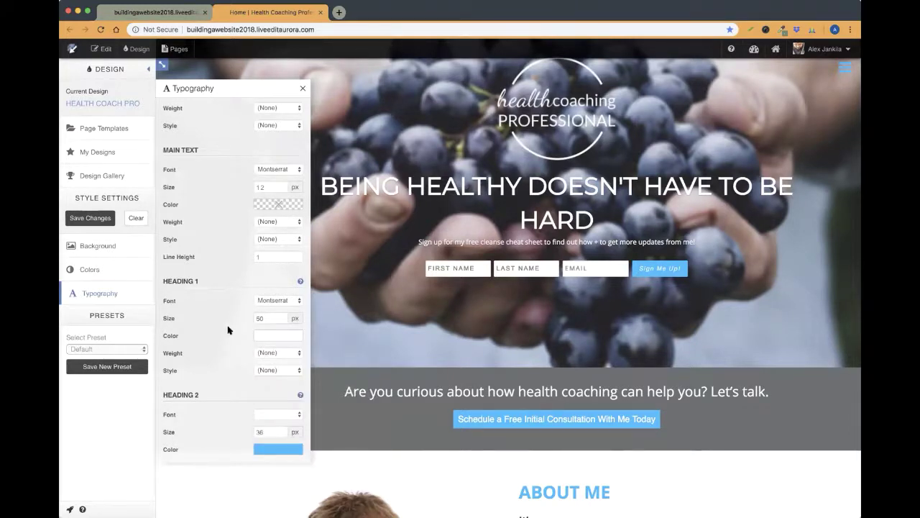
Step: Set the Heading 2 size to 23 px and its color to white, with its font left blank
scroll(228, 330, "down", 3)
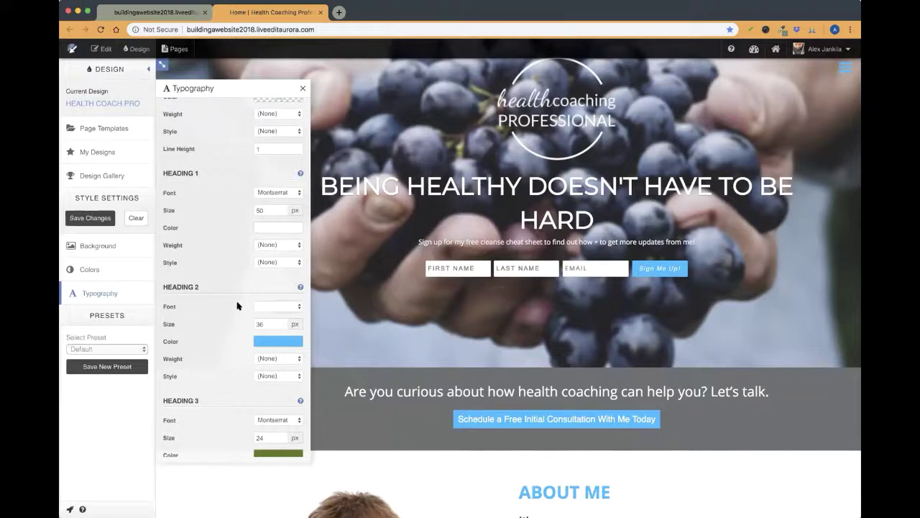
scroll(230, 309, "down", 2)
left_click(268, 248)
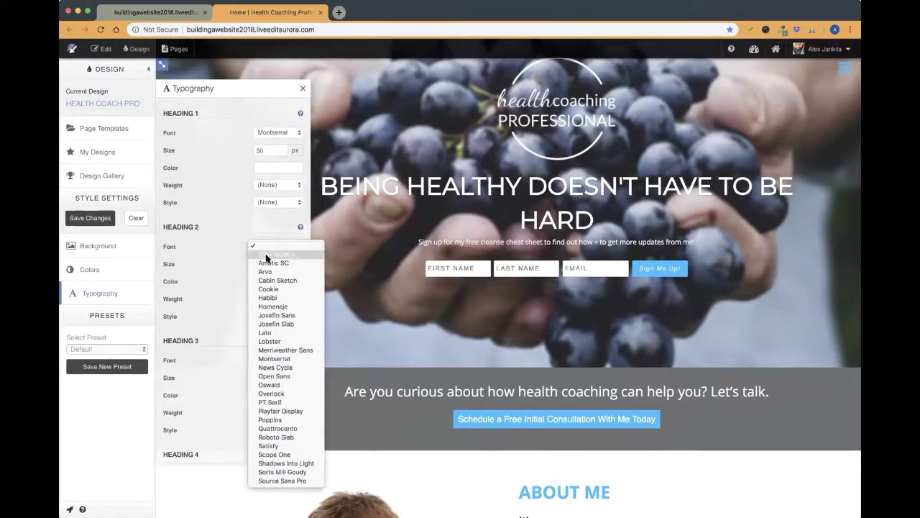
left_click(217, 227)
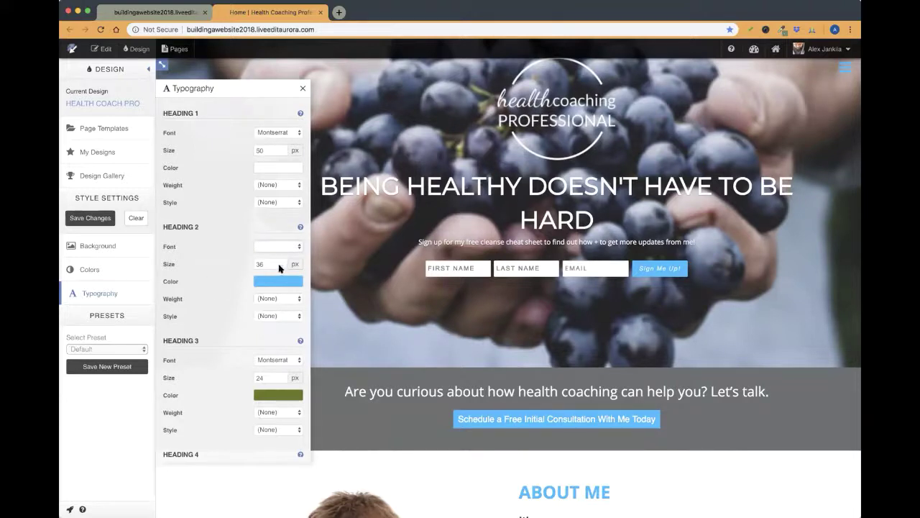
left_click(280, 265)
left_click(280, 265)
left_click(280, 265)
left_click(280, 266)
left_click(280, 266)
left_click(280, 265)
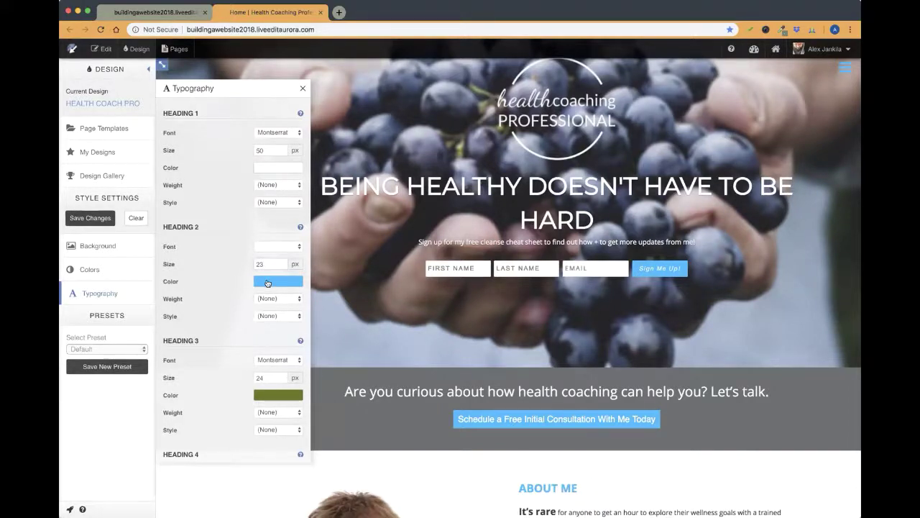
left_click(267, 284)
left_click(211, 294)
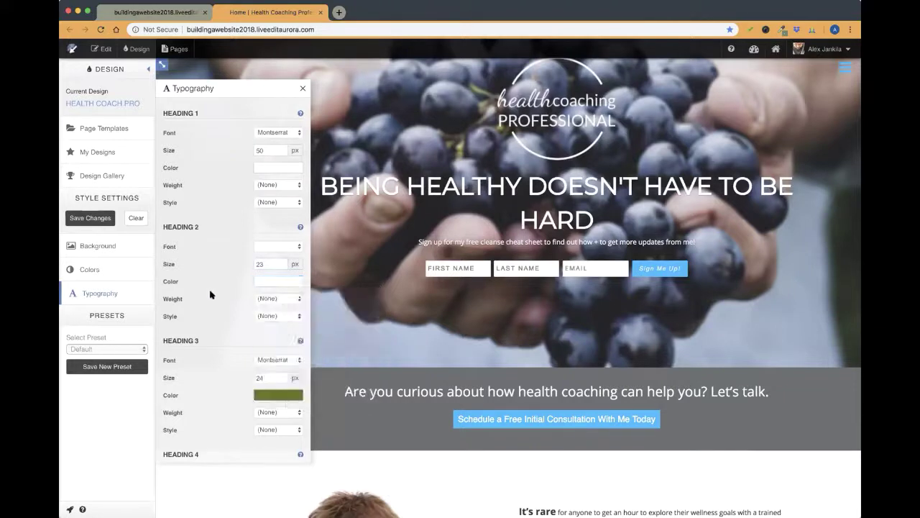
Step: Clear the Heading 3 font by choosing the blank option
scroll(211, 294, "down", 2)
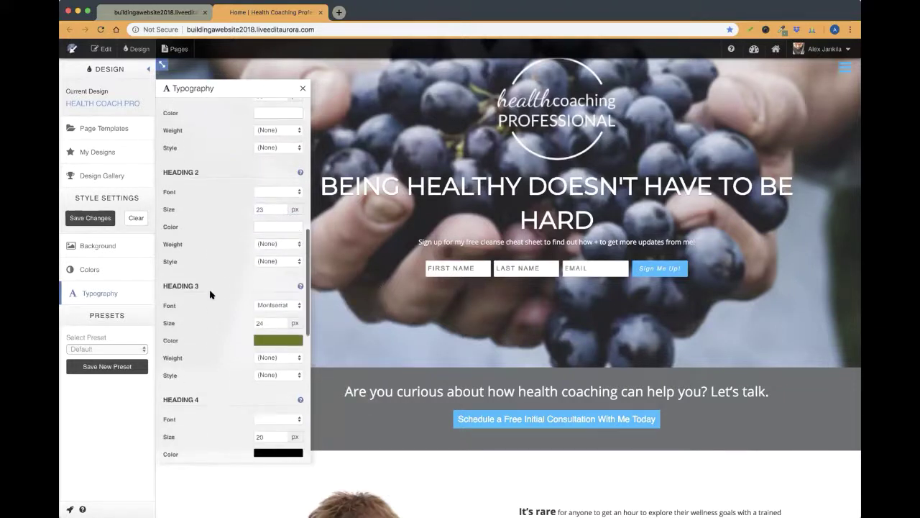
left_click(267, 306)
left_click(273, 193)
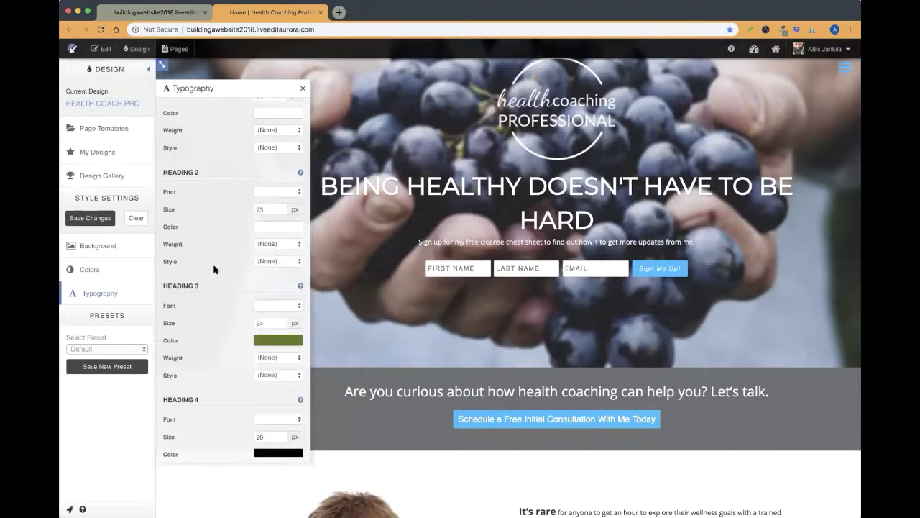
left_click(273, 306)
left_click(221, 287)
scroll(229, 347, "down", 1)
left_click(268, 302)
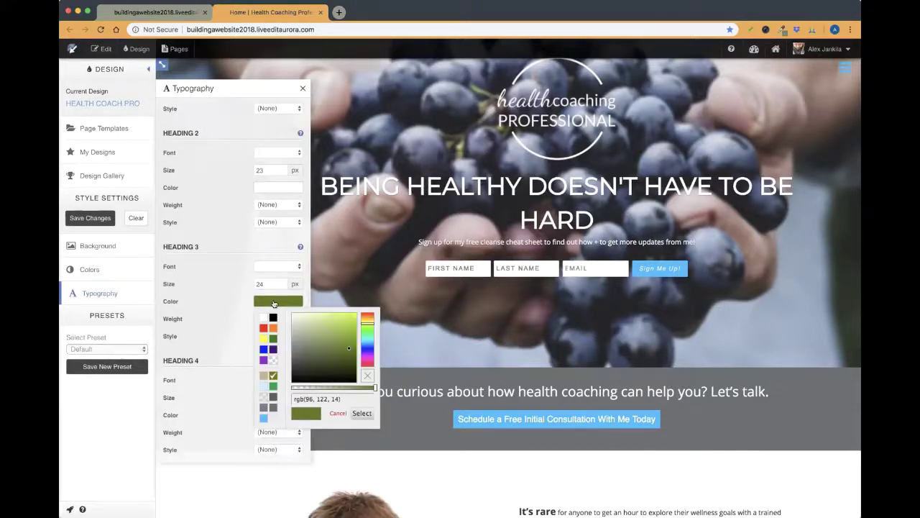
left_click(219, 316)
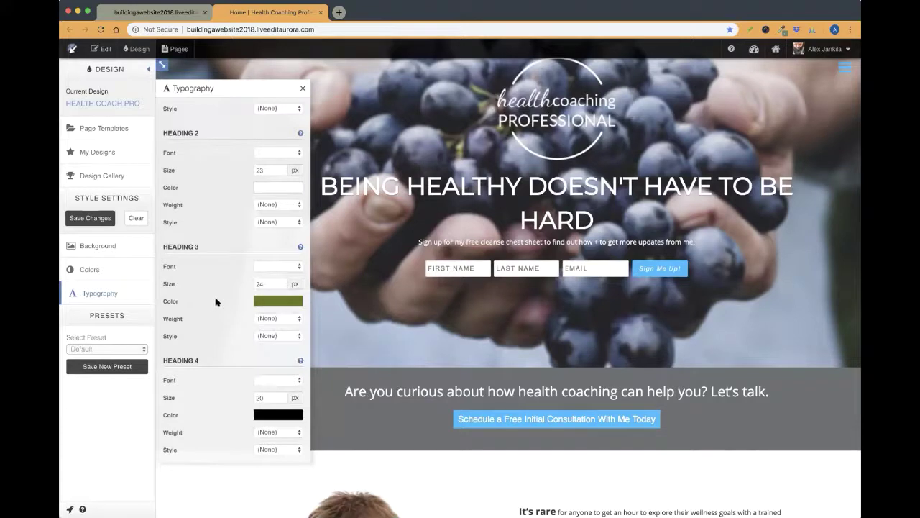
Step: Set the Heading 4 font to Montserrat in the Typography settings
scroll(213, 295, "down", 1)
scroll(213, 296, "down", 2)
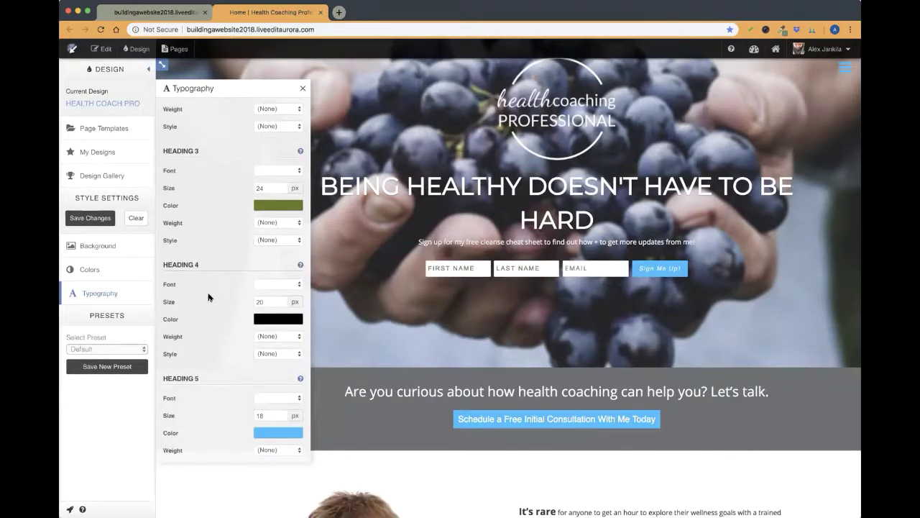
scroll(209, 296, "down", 2)
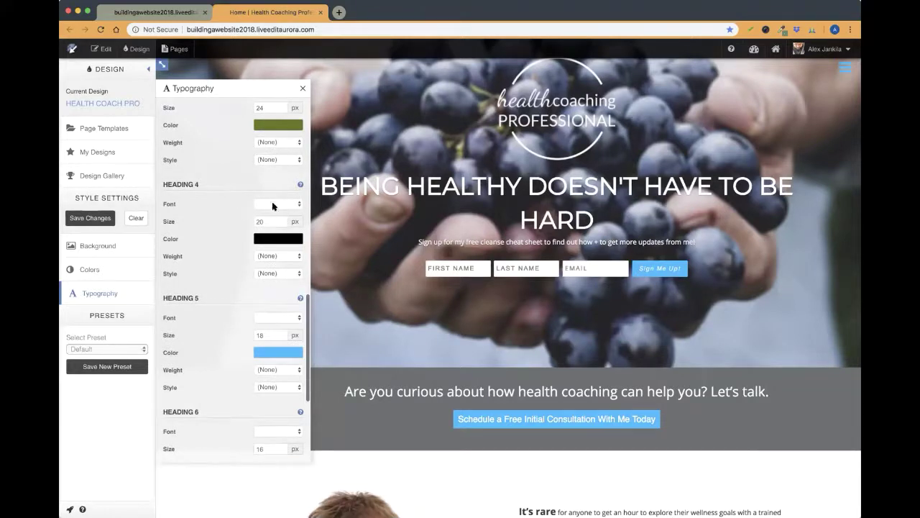
left_click(272, 207)
left_click(283, 317)
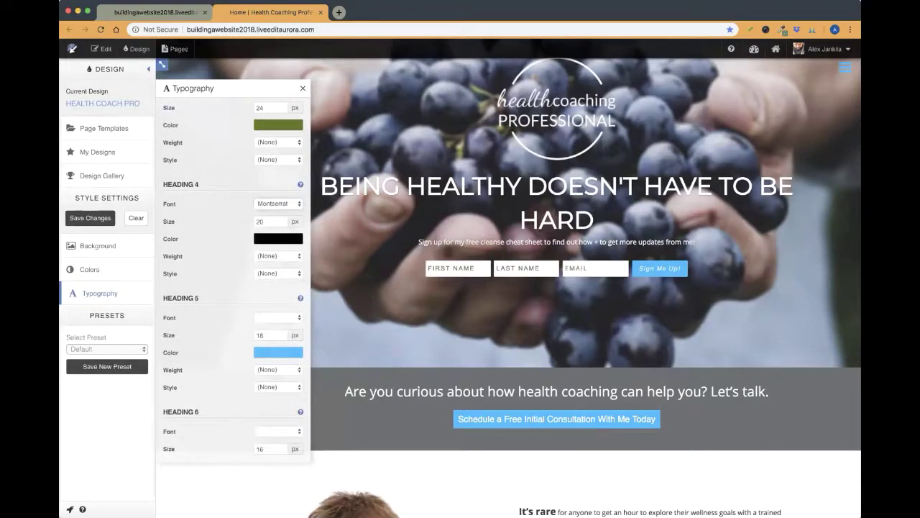
scroll(210, 236, "down", 1)
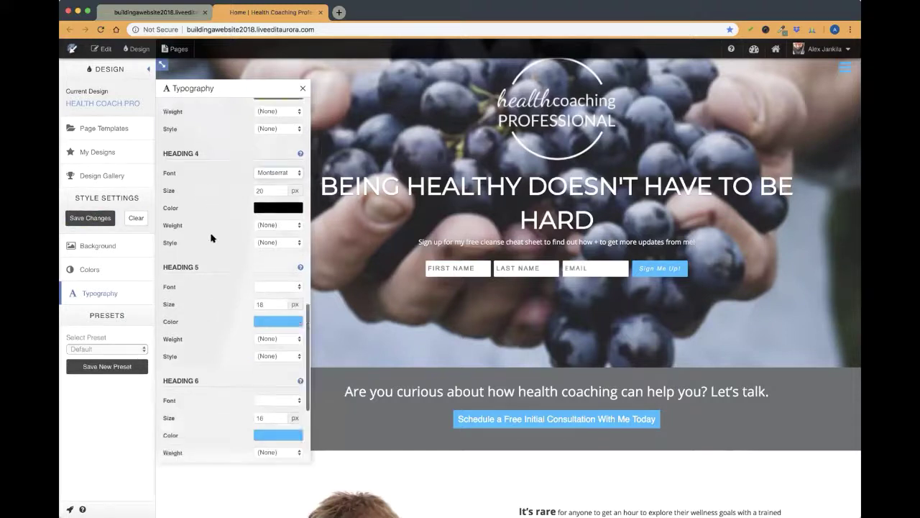
Step: Look over the remaining heading settings in Typography and save the style changes
scroll(212, 237, "up", 2)
scroll(211, 237, "down", 3)
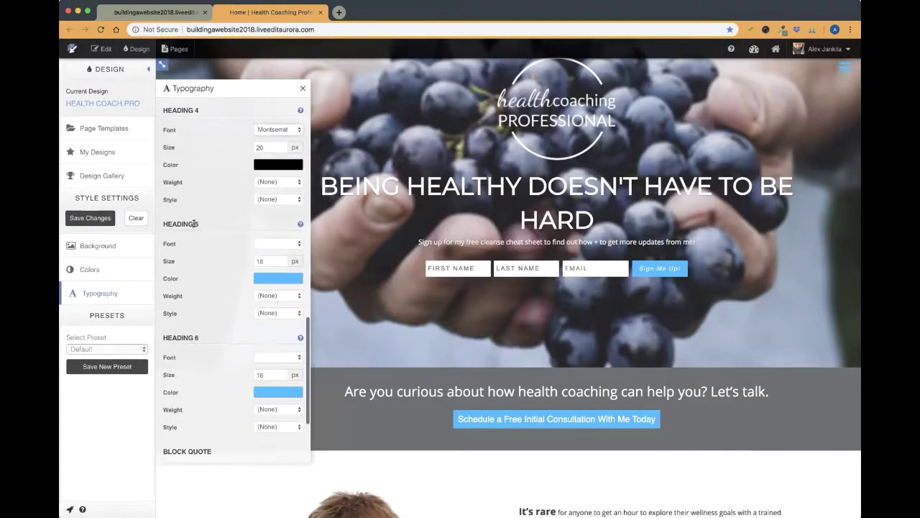
scroll(180, 346, "down", 2)
scroll(179, 346, "up", 6)
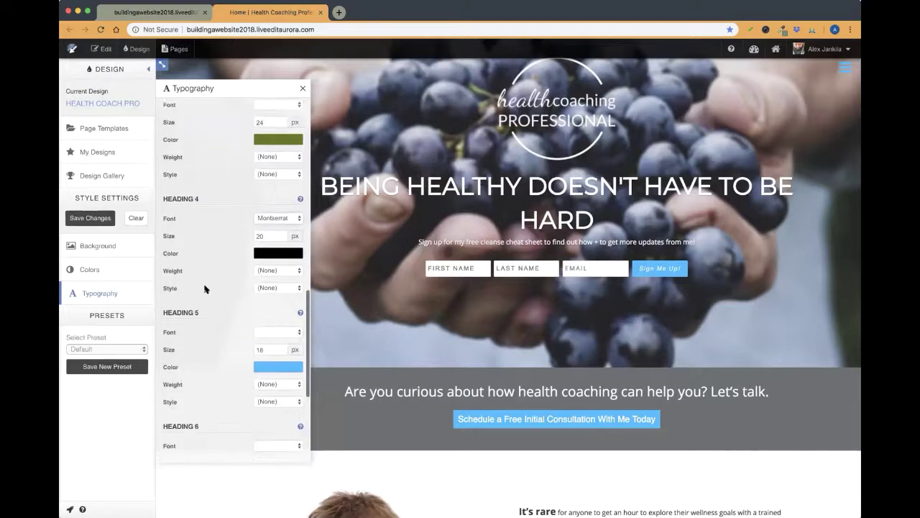
scroll(205, 289, "up", 3)
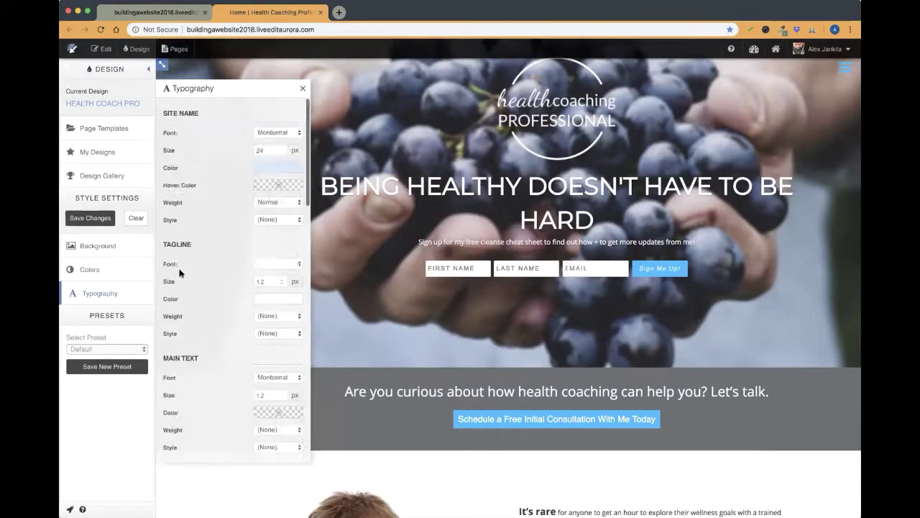
left_click(94, 223)
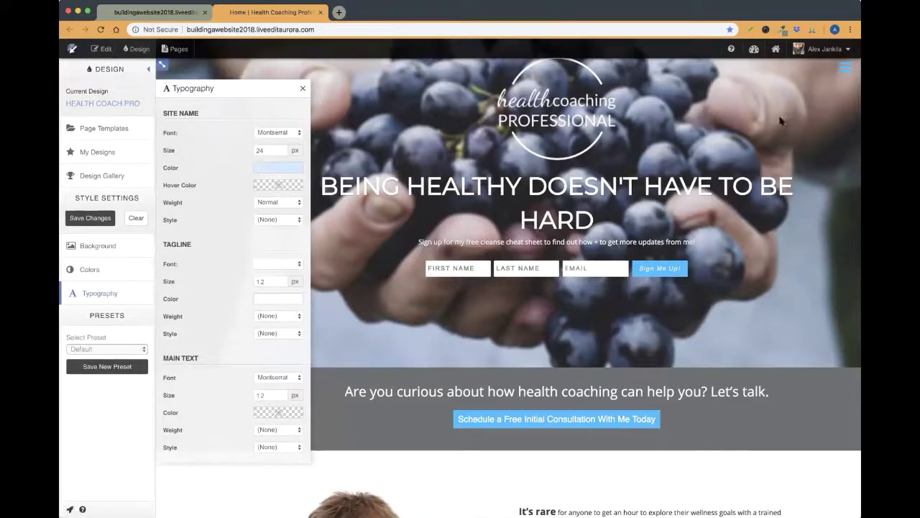
Step: Move the Typography window aside, close it and open the Site Settings page from the profile options
left_click_drag(244, 91, 596, 87)
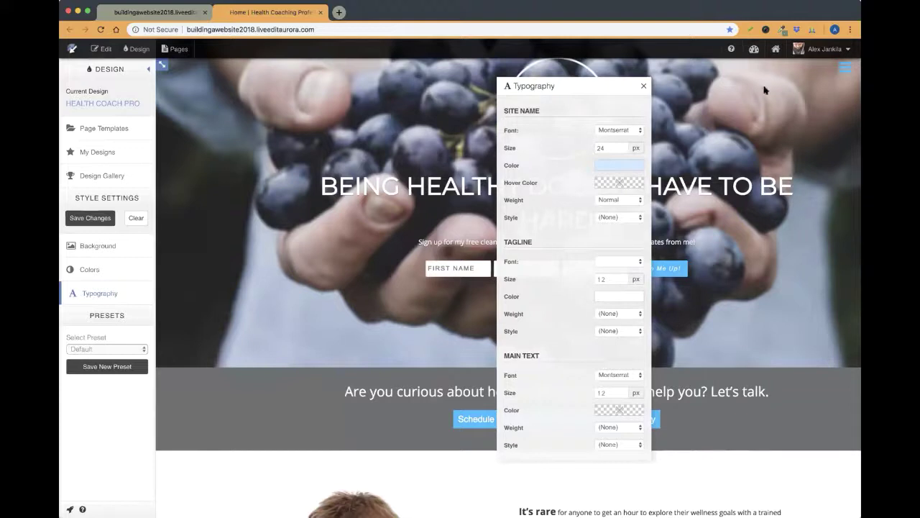
left_click(820, 50)
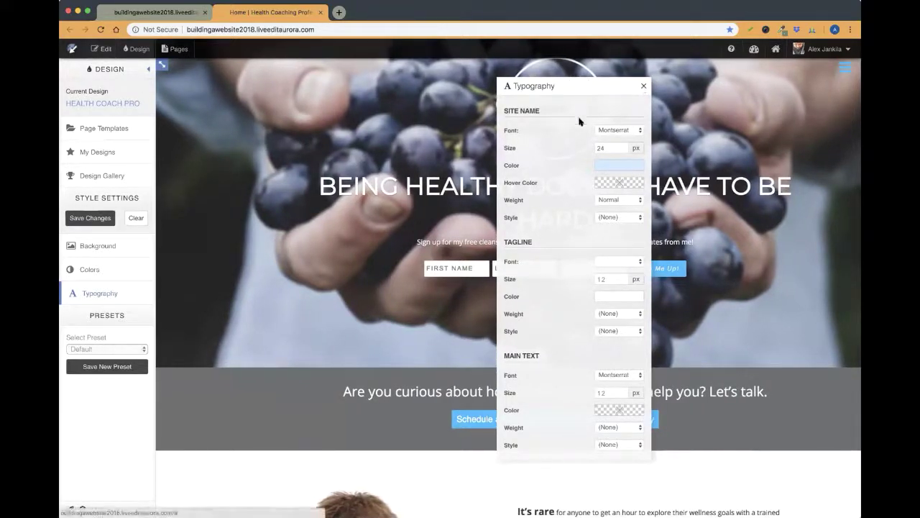
left_click_drag(499, 112, 563, 249)
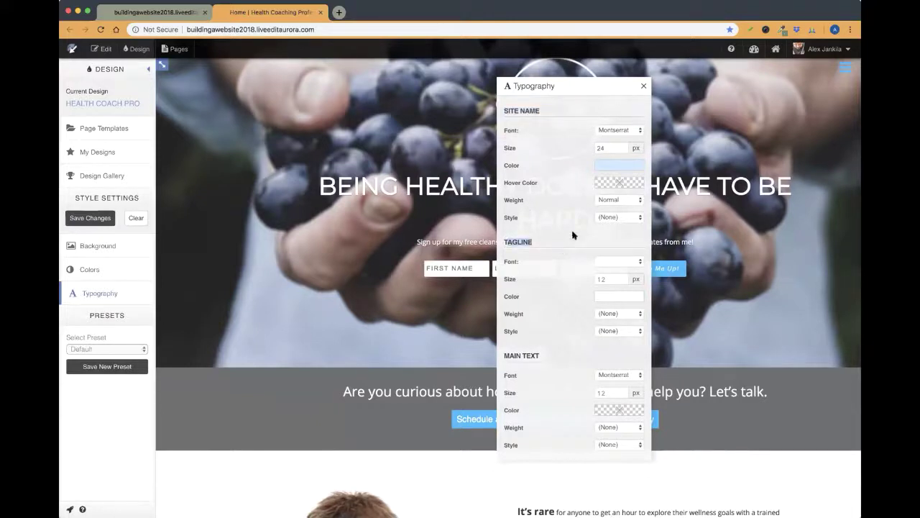
left_click(644, 86)
left_click(843, 50)
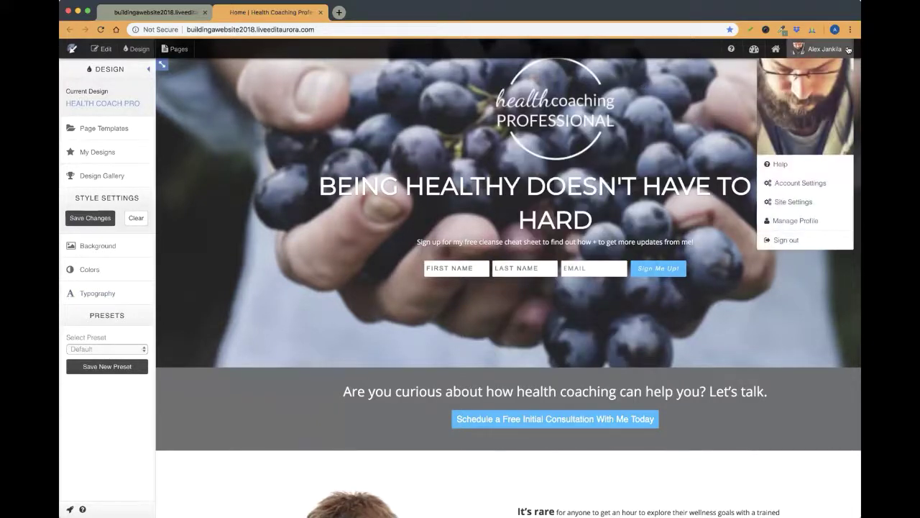
left_click(805, 203)
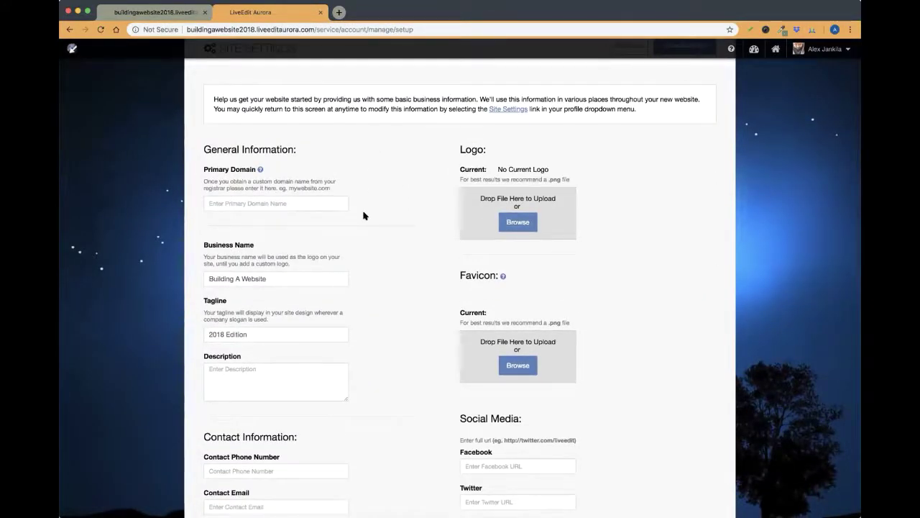
Step: Change the Business Name in the general information to "Organic Health Coaching"
scroll(363, 216, "down", 3)
left_click_drag(201, 170, 260, 171)
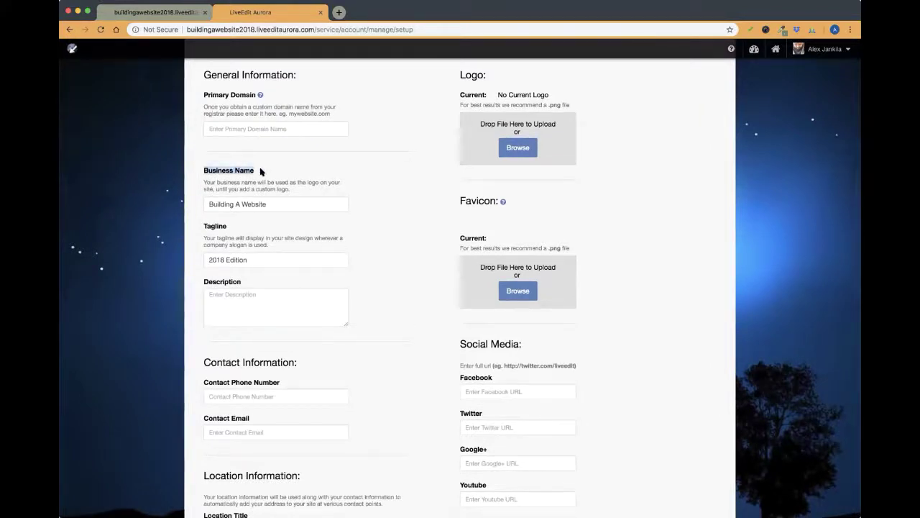
left_click(276, 205)
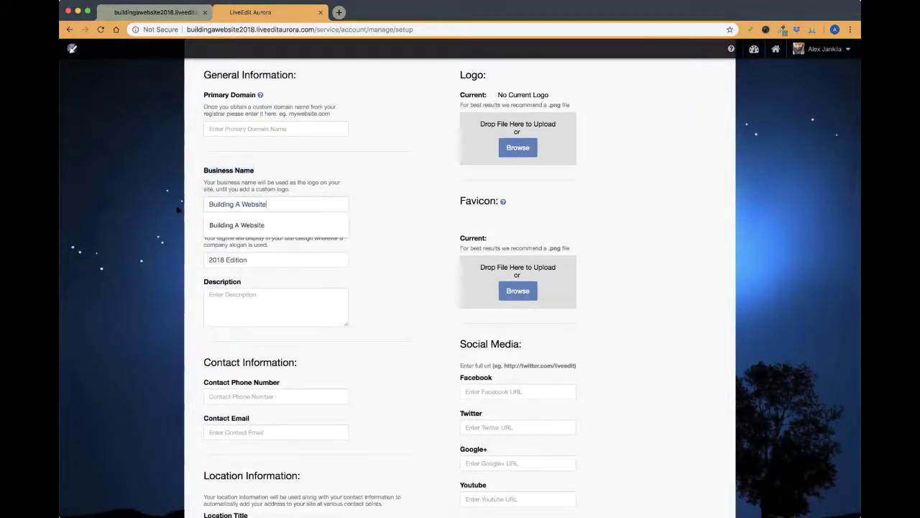
triple_click(268, 204)
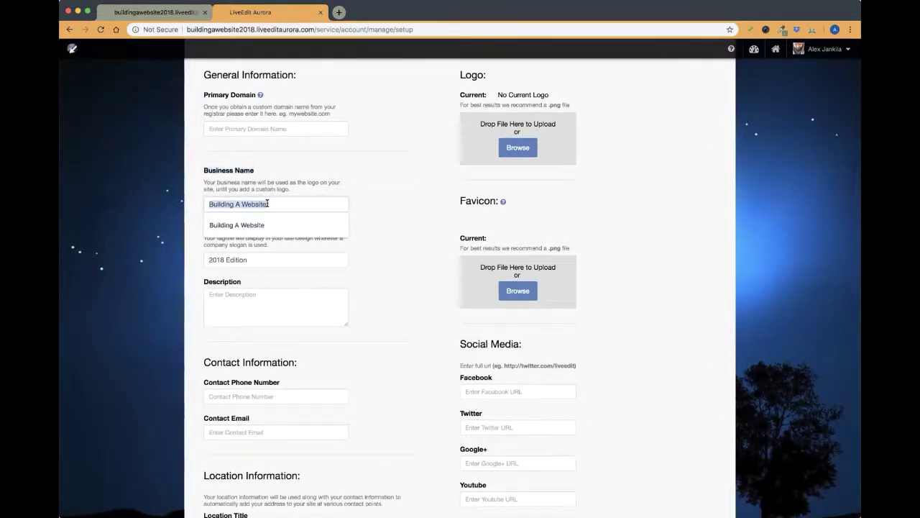
type("Organic Health Coaching")
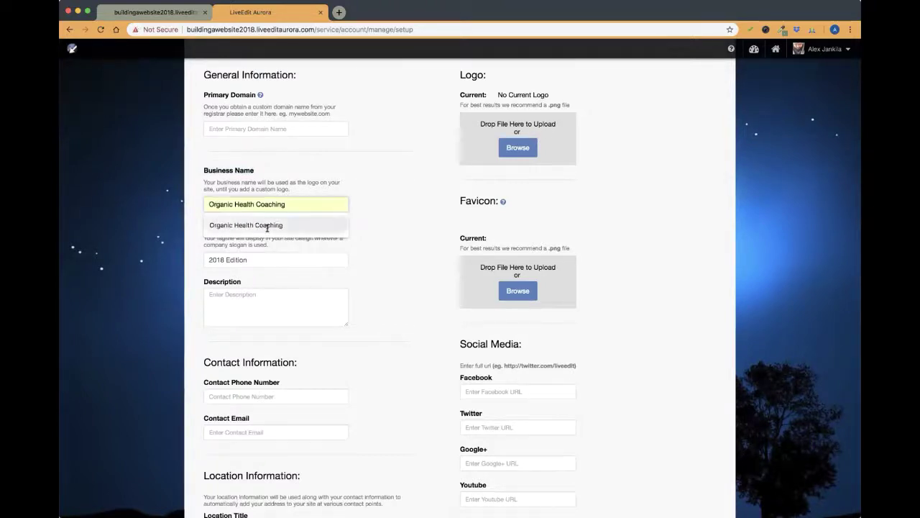
left_click(242, 225)
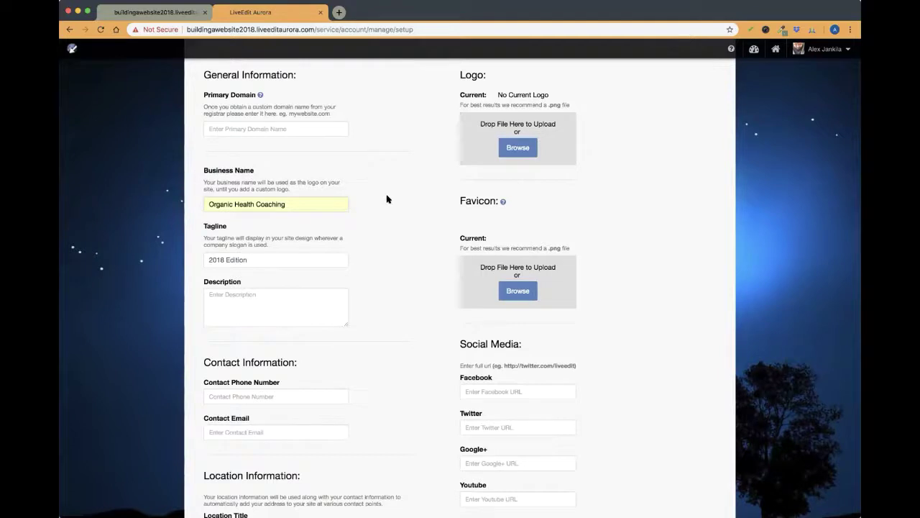
Step: Keep the tagline "2018 Edition" and save the site settings
left_click_drag(263, 259, 191, 260)
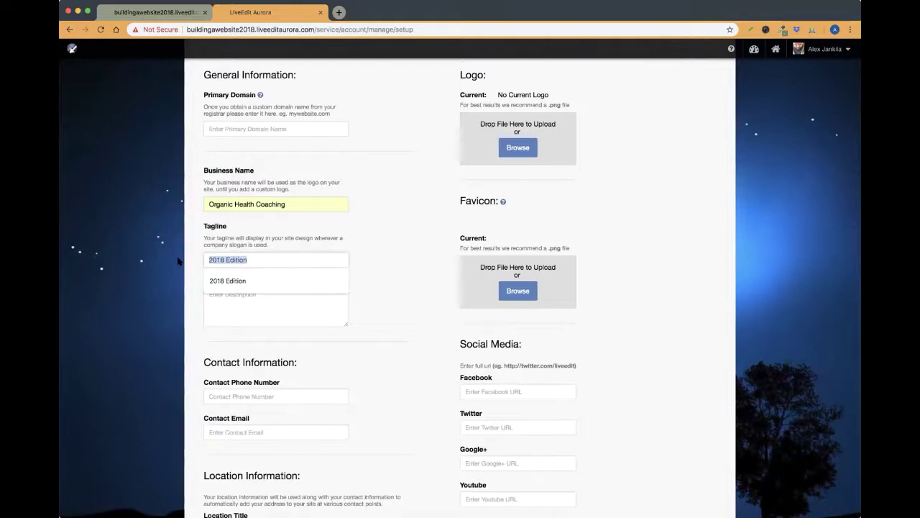
left_click(243, 260)
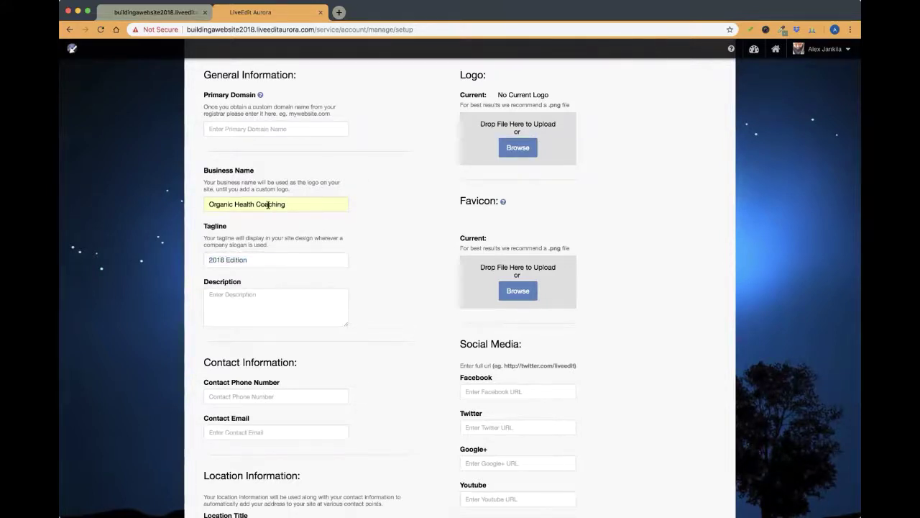
scroll(481, 192, "up", 3)
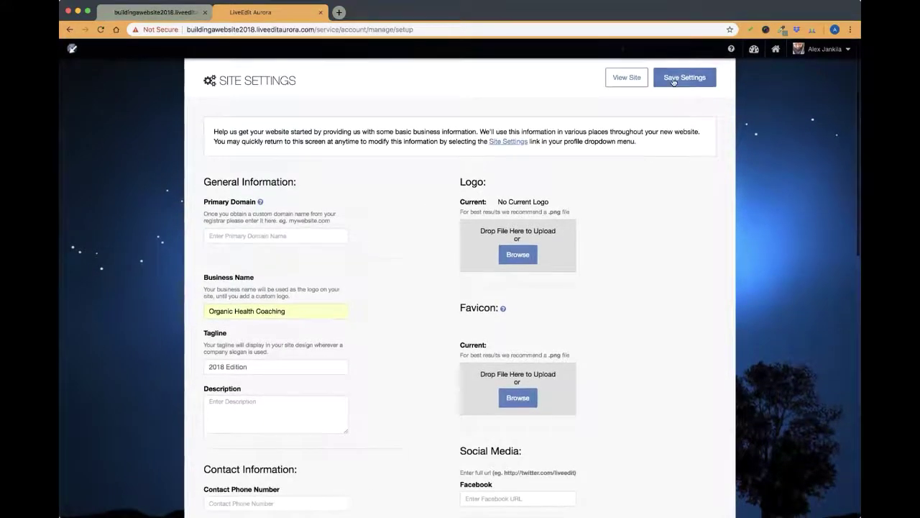
left_click(679, 77)
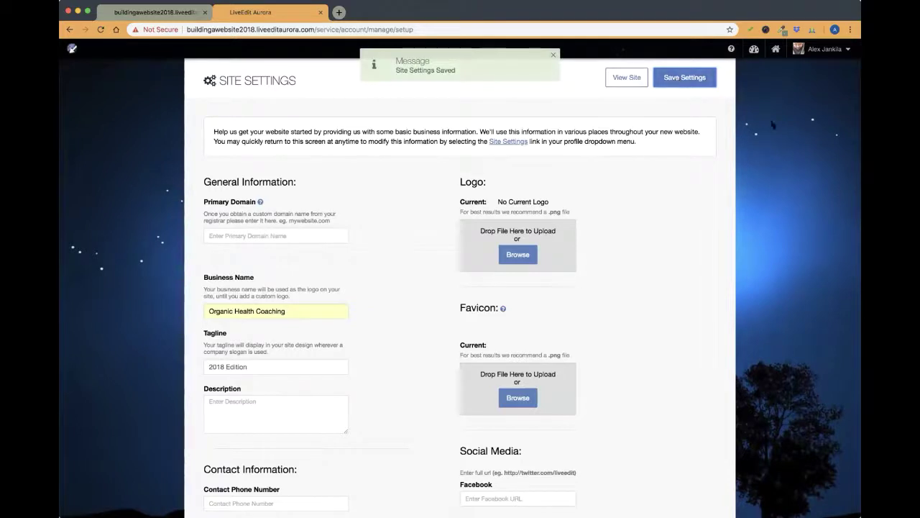
Step: Return to the website's home page, reload it and open the site's slide-out menu to show the site name and tagline
left_click(776, 50)
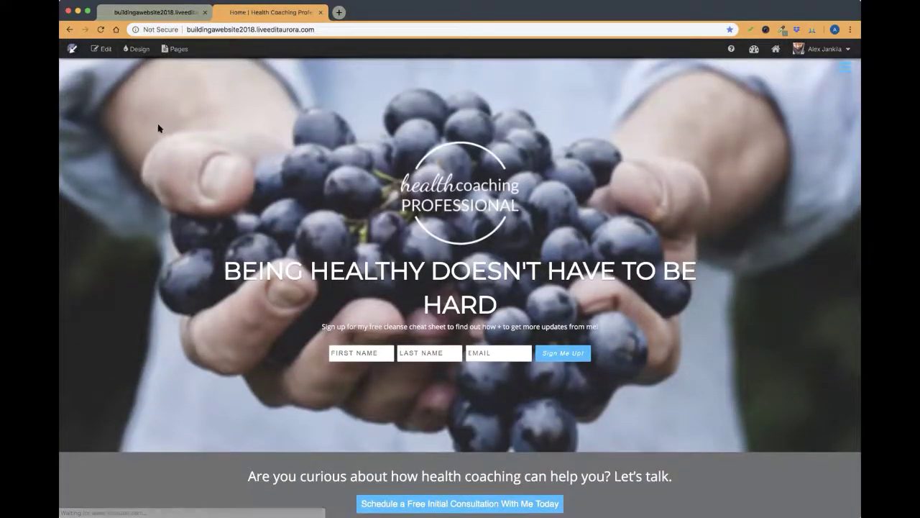
left_click(101, 30)
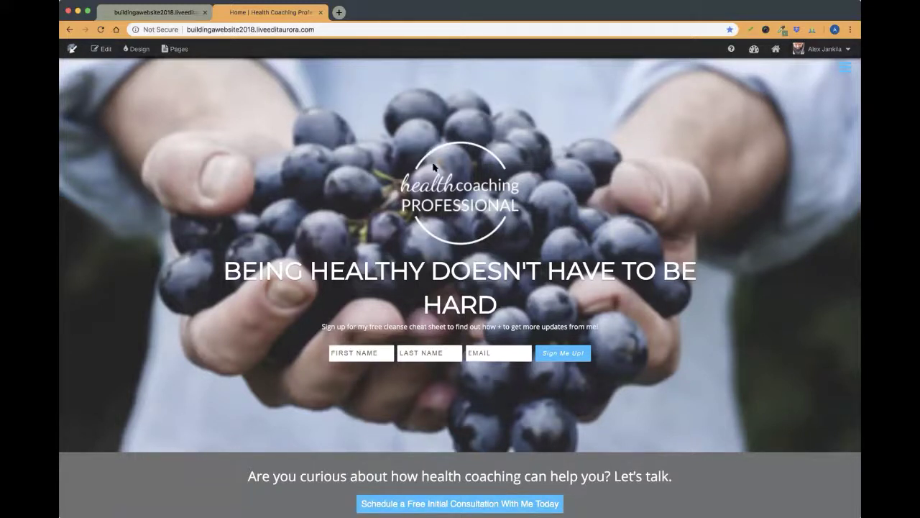
left_click(847, 72)
left_click(122, 116)
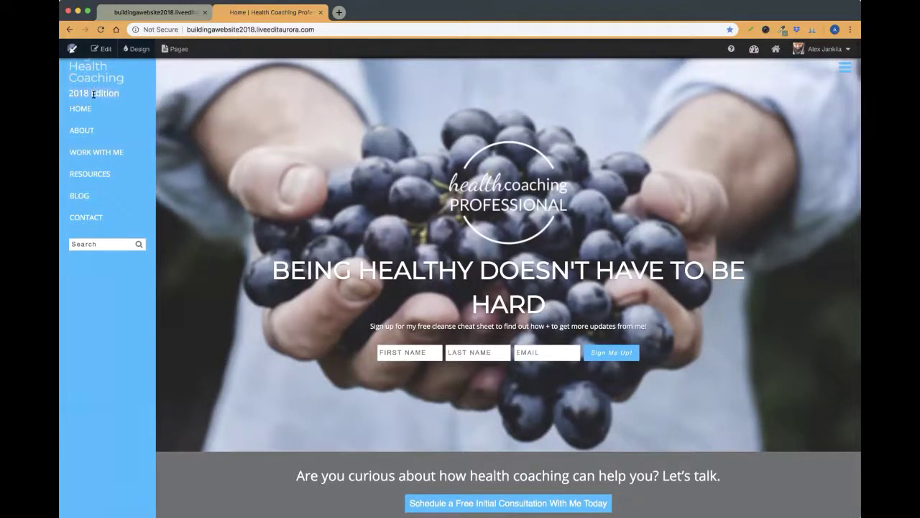
Step: Place the Typography settings beside the site menu and try Cookie as the tagline font
left_click(135, 49)
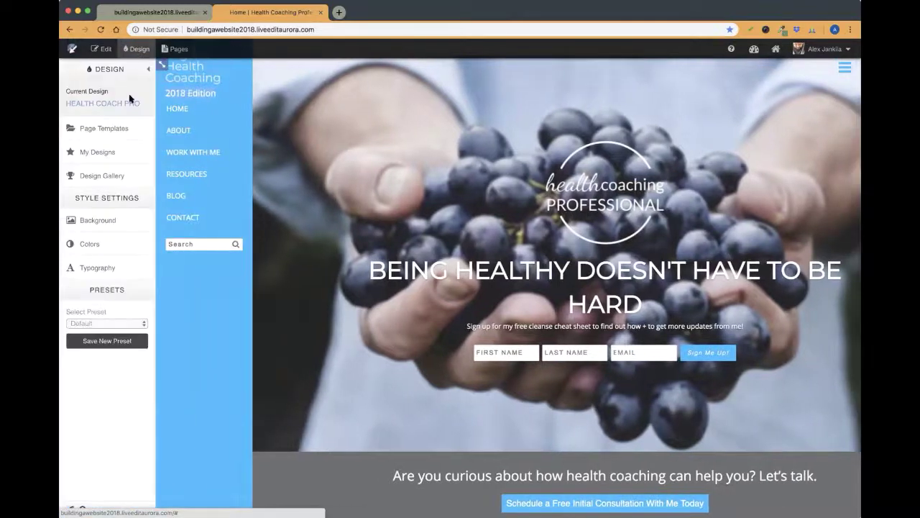
left_click(97, 267)
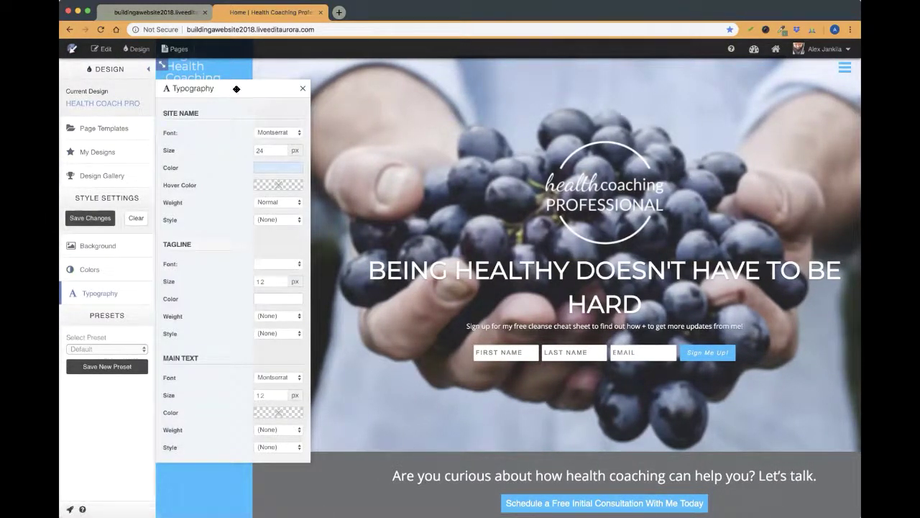
left_click_drag(233, 88, 443, 76)
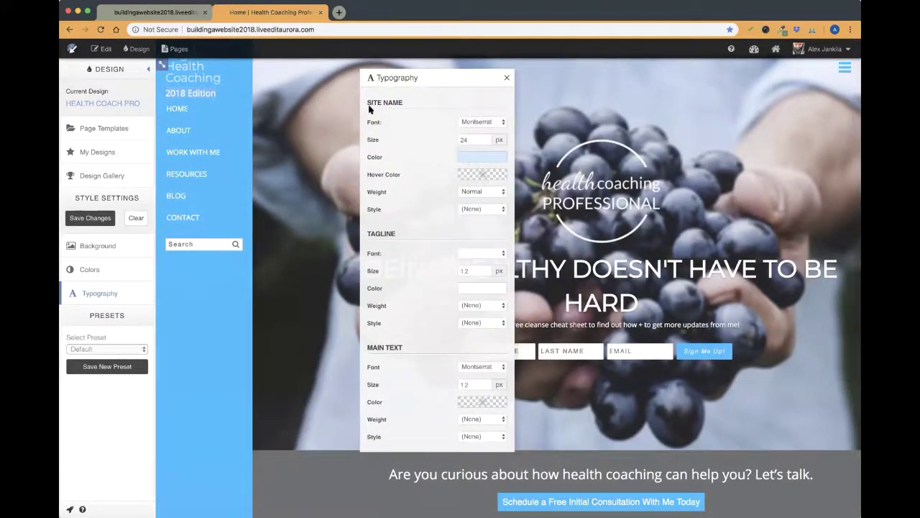
left_click(479, 260)
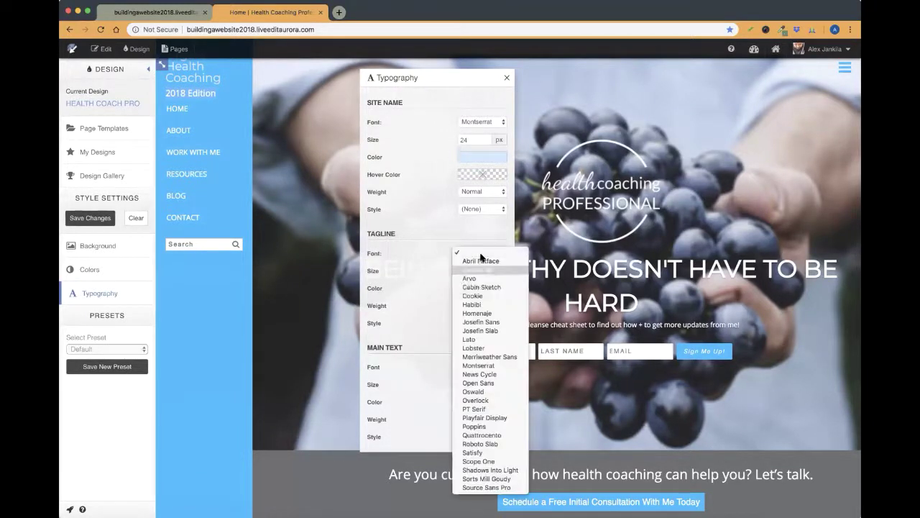
left_click(472, 298)
mouse_move(229, 131)
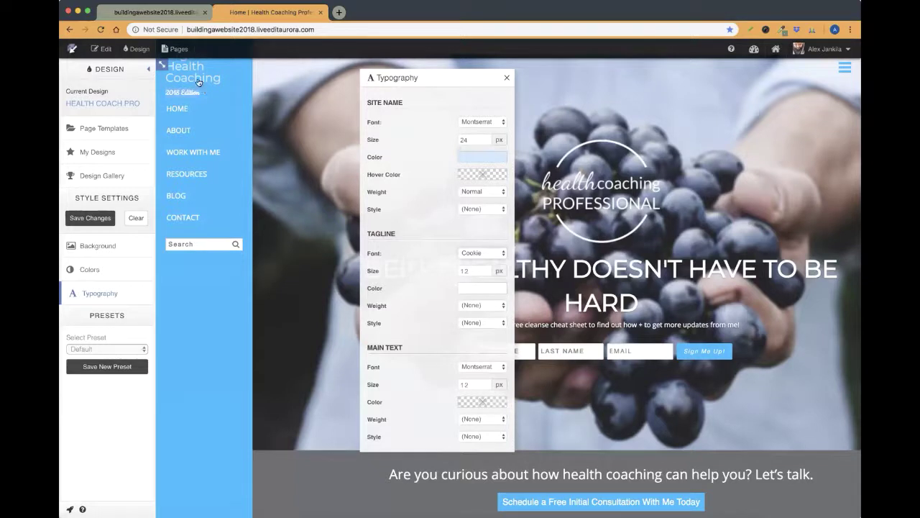
Step: Return the tagline font to the blank option and close the Typography settings
left_click(492, 253)
left_click(466, 211)
left_click(507, 77)
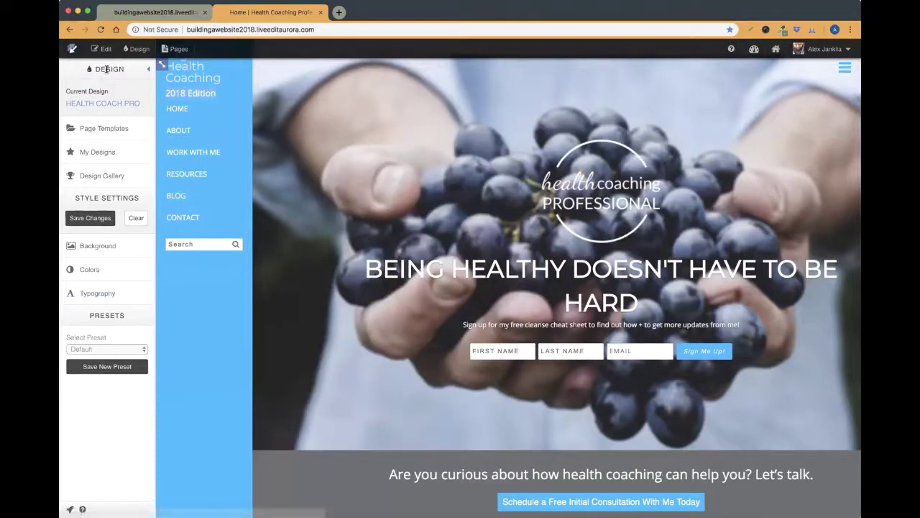
Step: Collapse and restore the Design sidebar, and view the site menu's logo area in page edit mode
left_click(153, 67)
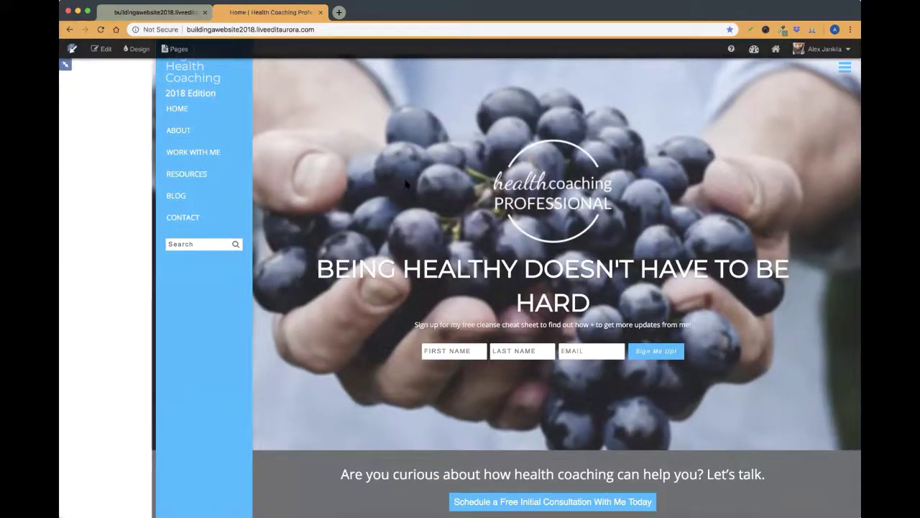
left_click(65, 64)
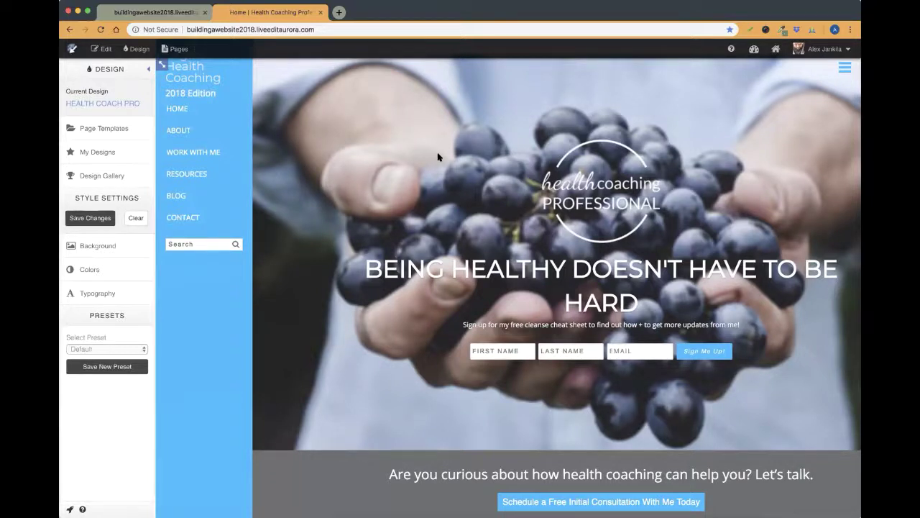
left_click(100, 49)
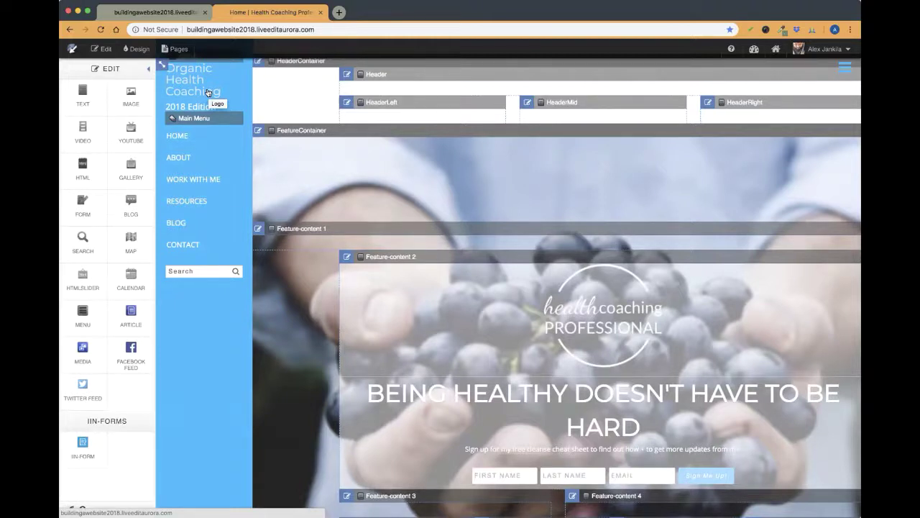
Step: Reopen the Typography settings in design mode and set the tagline size to 26 px
left_click(140, 49)
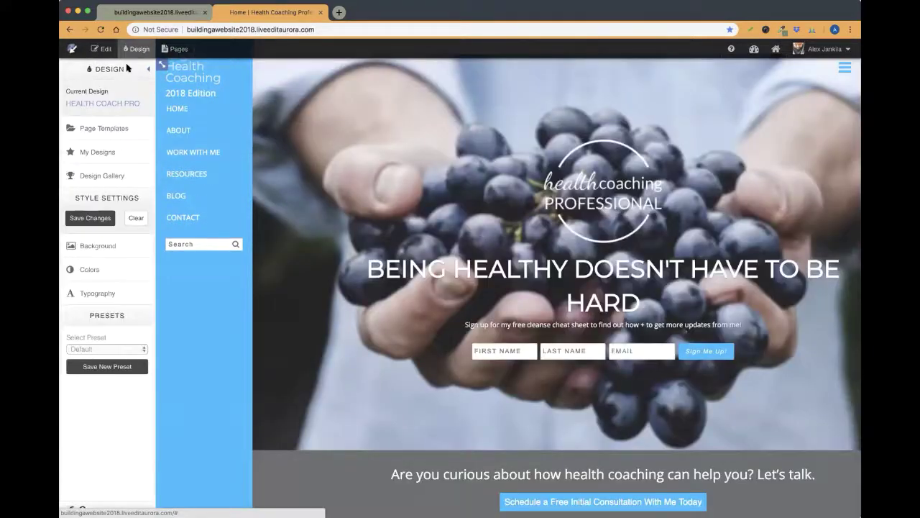
left_click(102, 294)
left_click_drag(232, 89, 538, 88)
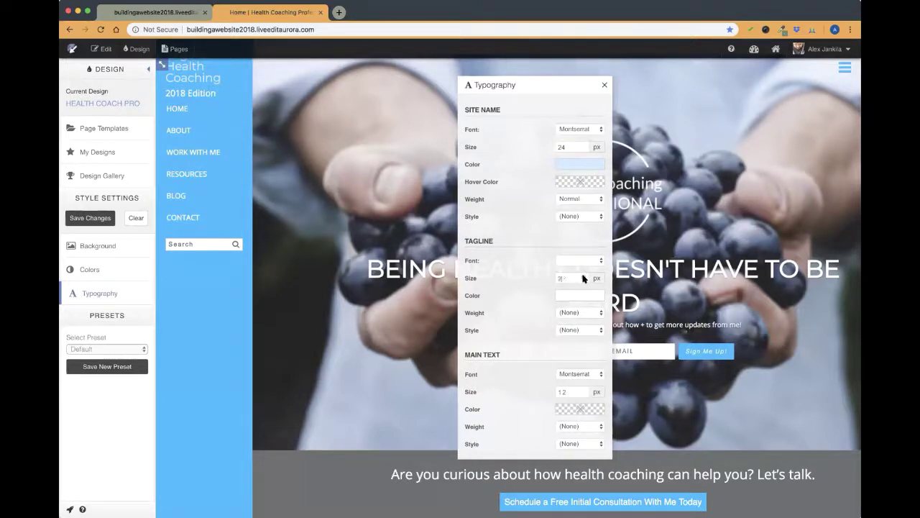
type("18")
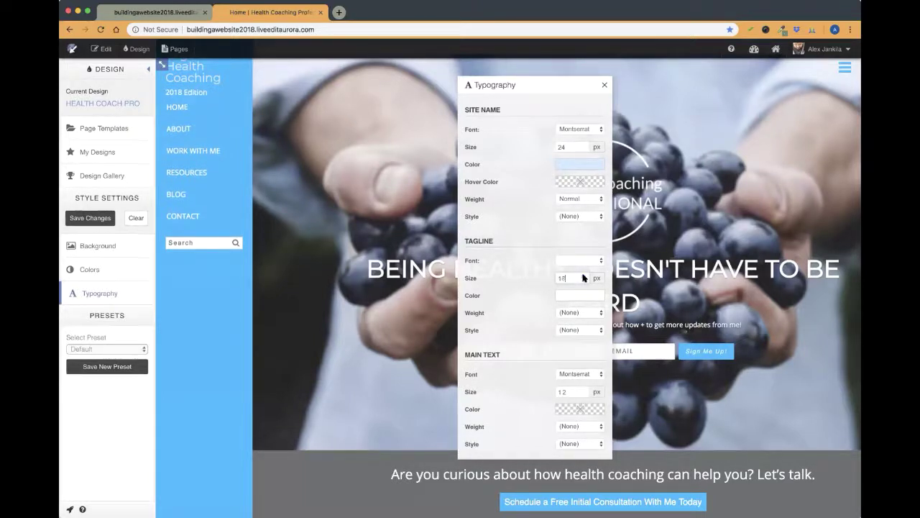
key("Up")
key("Up")
key("Up")
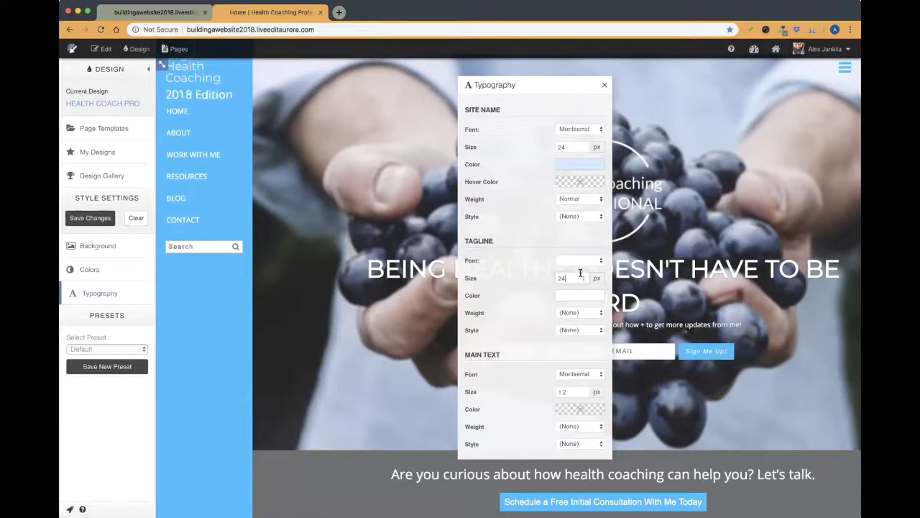
left_click(584, 276)
left_click(584, 275)
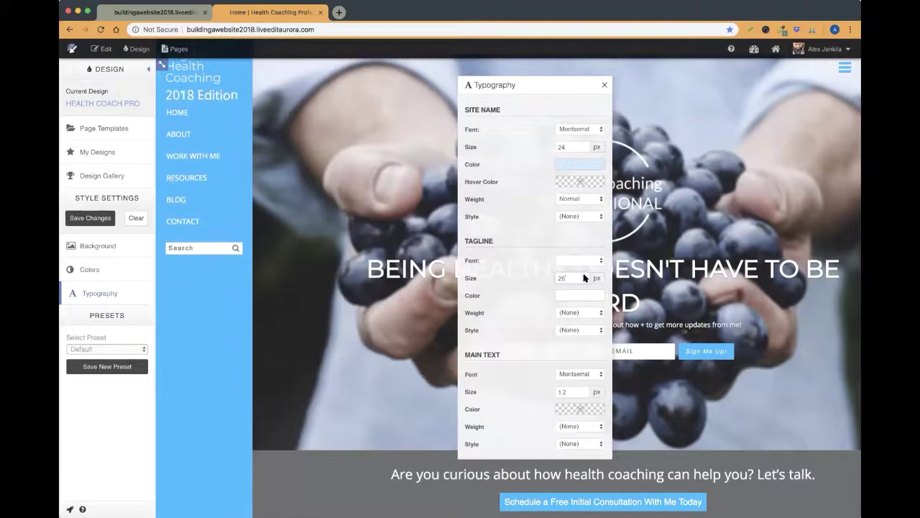
Step: Try enlarging the tagline text to 28 px and up to 31 px in the Typography settings
left_click(584, 275)
left_click(584, 276)
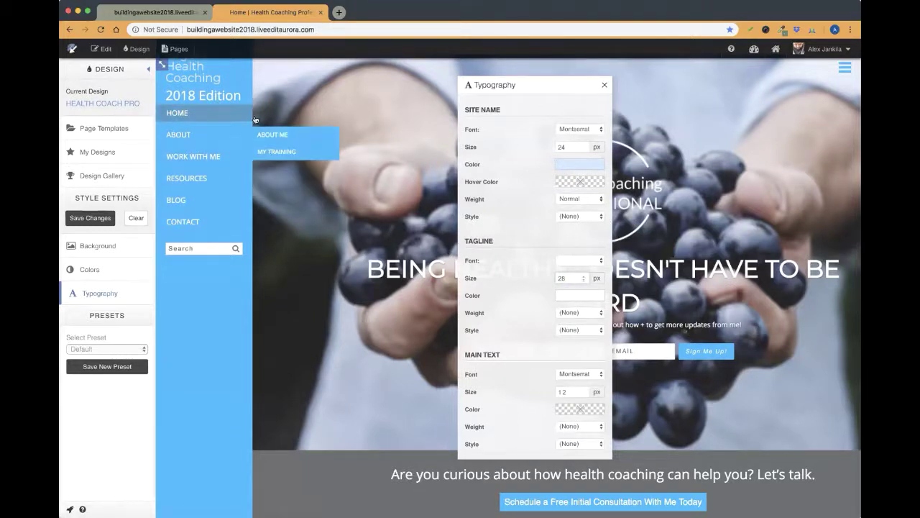
left_click(584, 275)
left_click(583, 276)
left_click(584, 275)
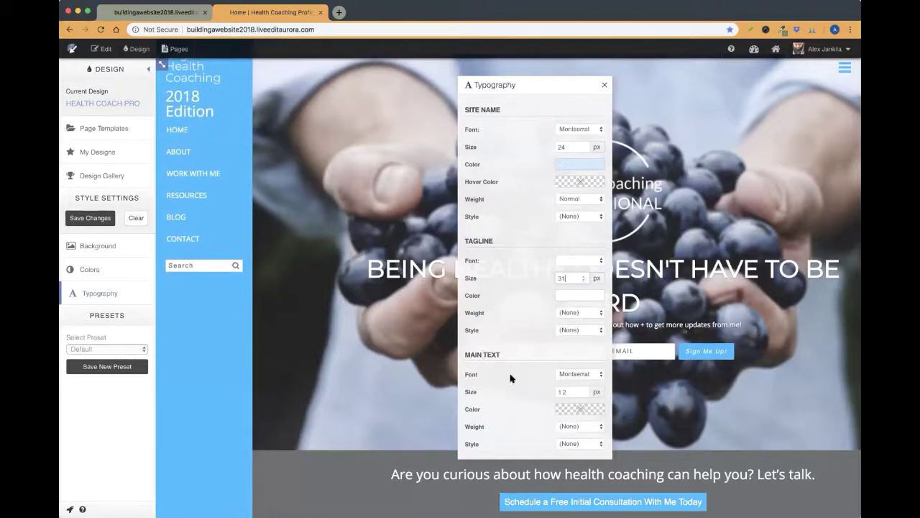
Step: Reduce the tagline size to 16 px and close the Typography settings
left_click(583, 280)
left_click(582, 281)
left_click(582, 280)
left_click(581, 281)
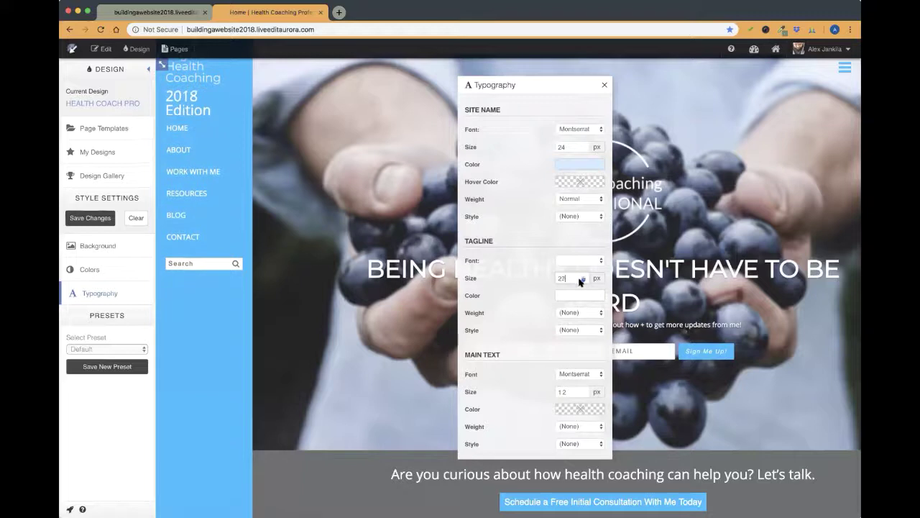
left_click(581, 281)
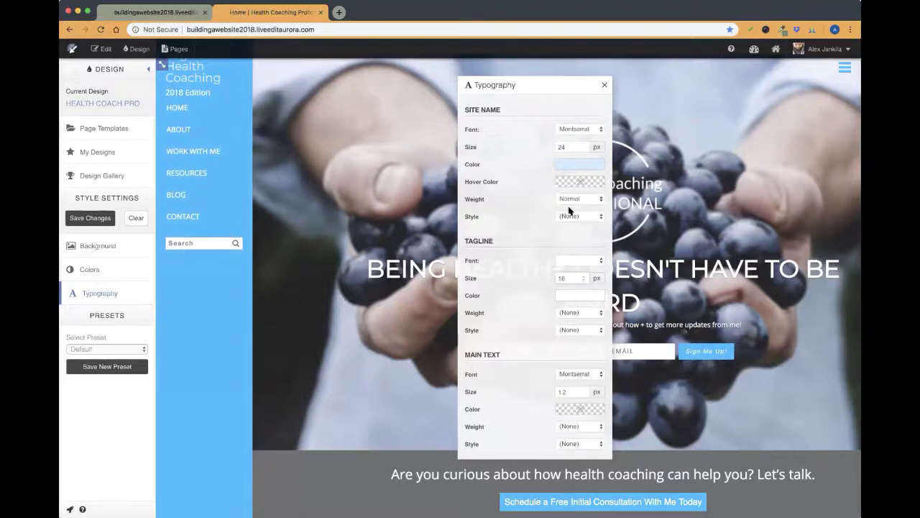
left_click(604, 85)
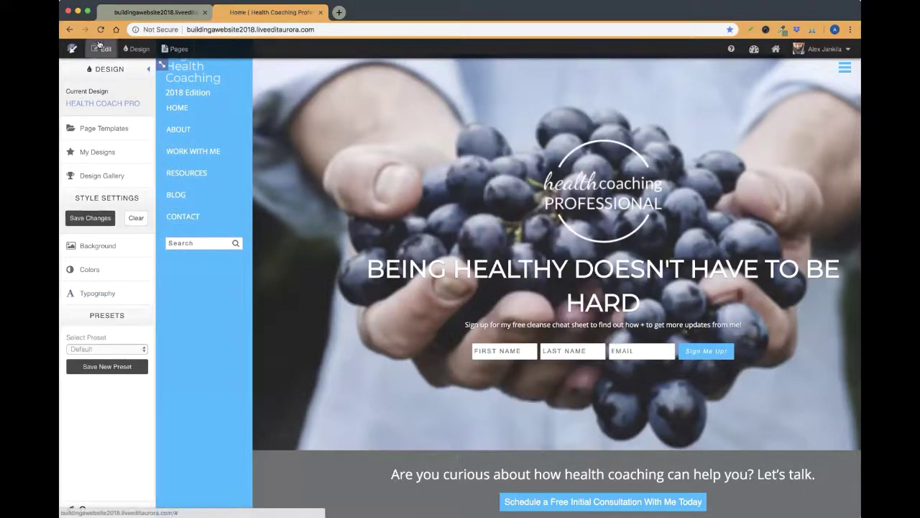
Step: Leave design mode and open the File Manager from the site dashboard
key("Return")
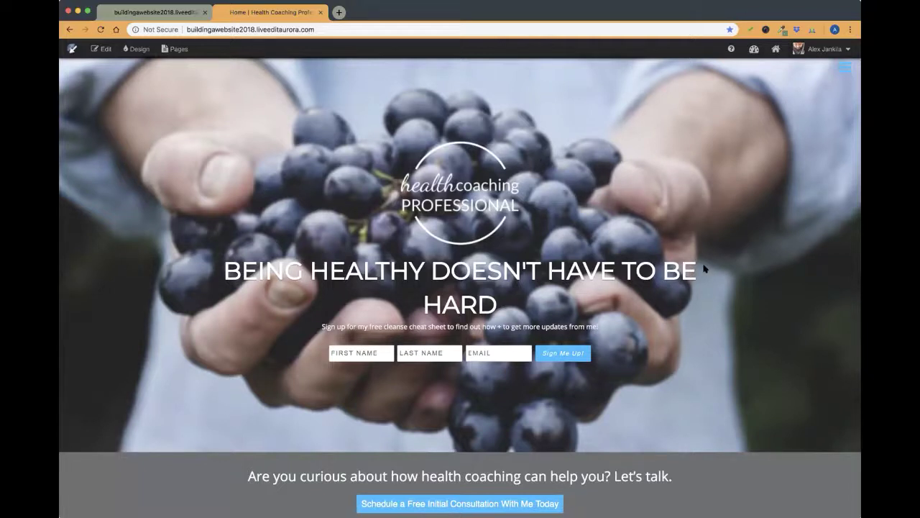
left_click(754, 50)
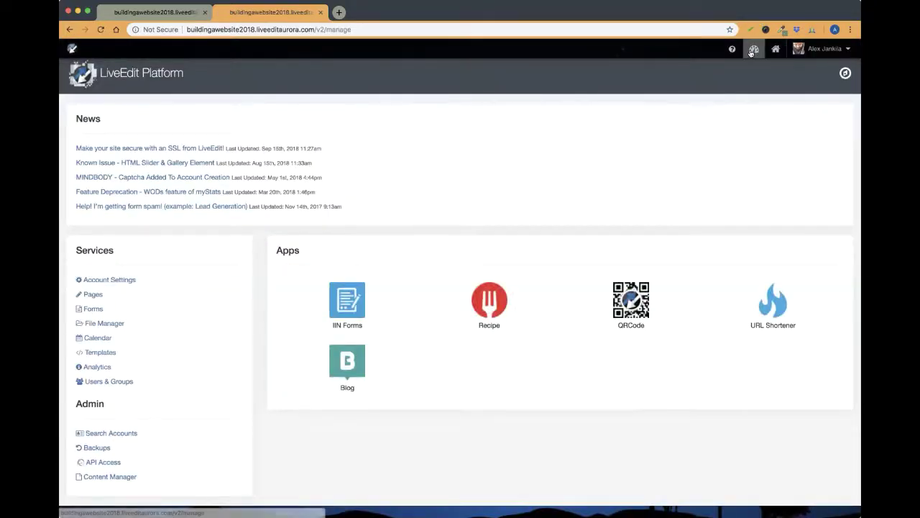
left_click(106, 323)
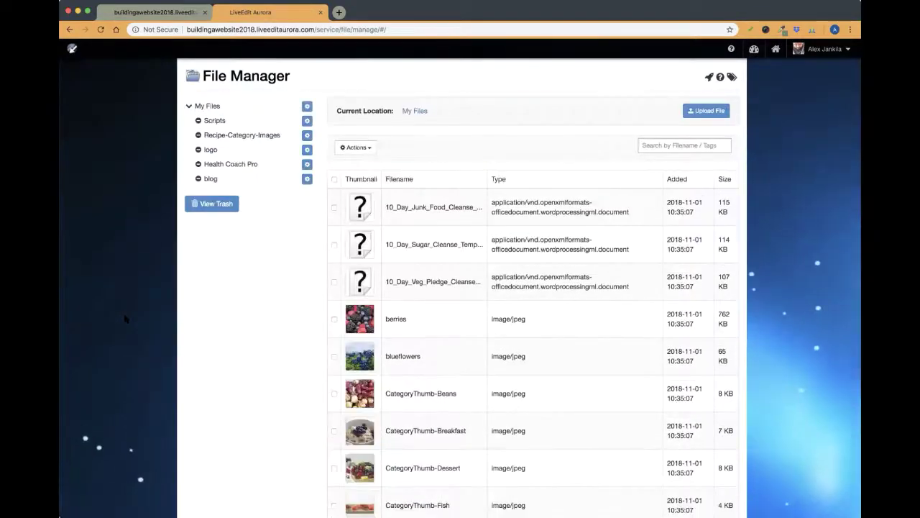
Step: View the File Manager's guided tour up to Upload Files and end it, then reopen its welcome message and decline the tour
left_click(708, 77)
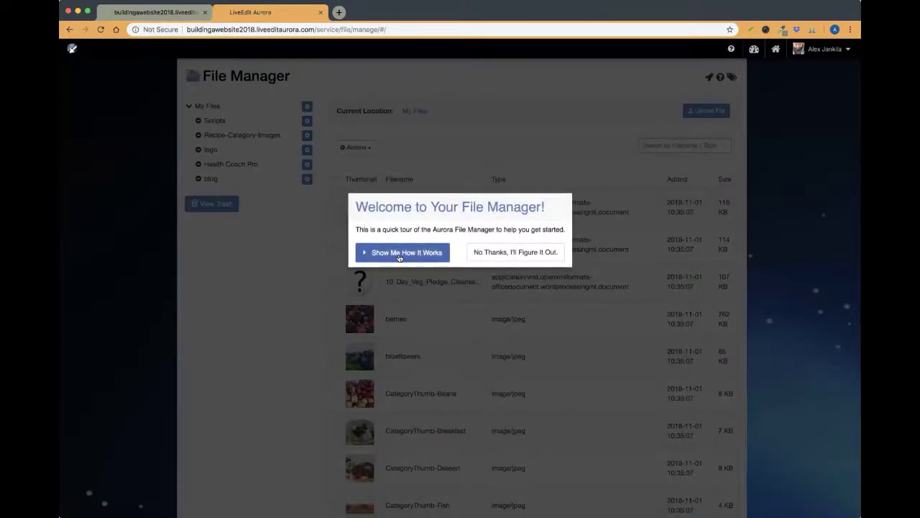
left_click(404, 253)
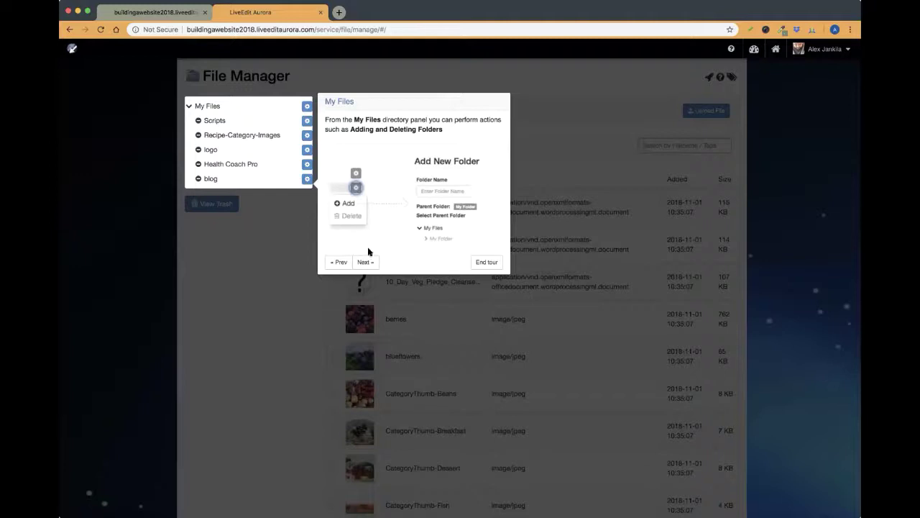
left_click(365, 262)
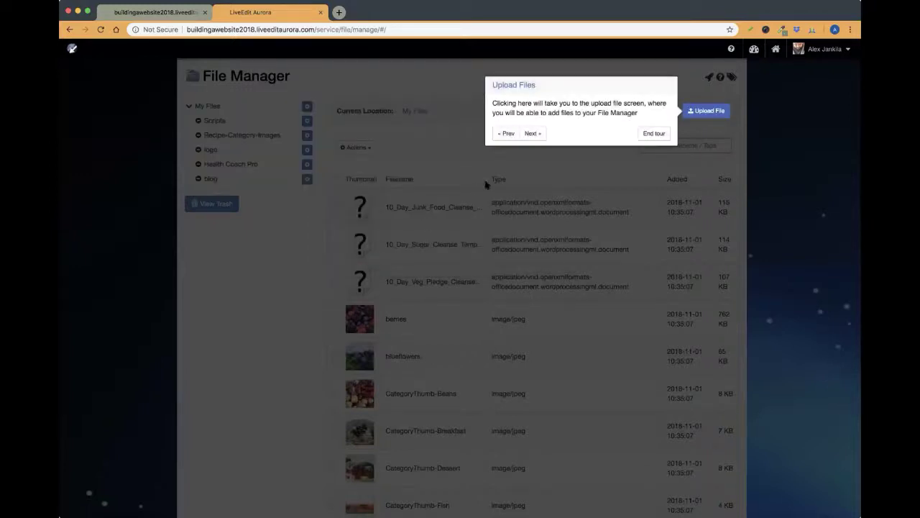
left_click(653, 135)
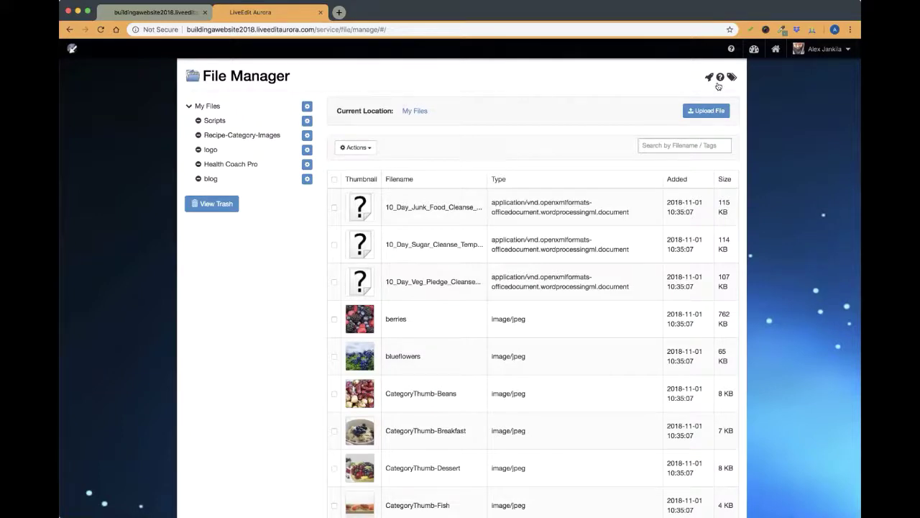
scroll(710, 79, "down", 1)
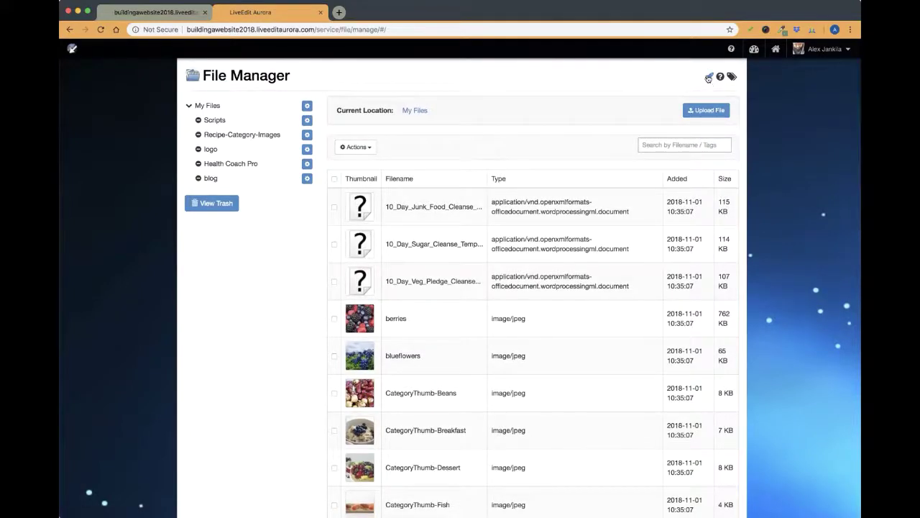
left_click(708, 78)
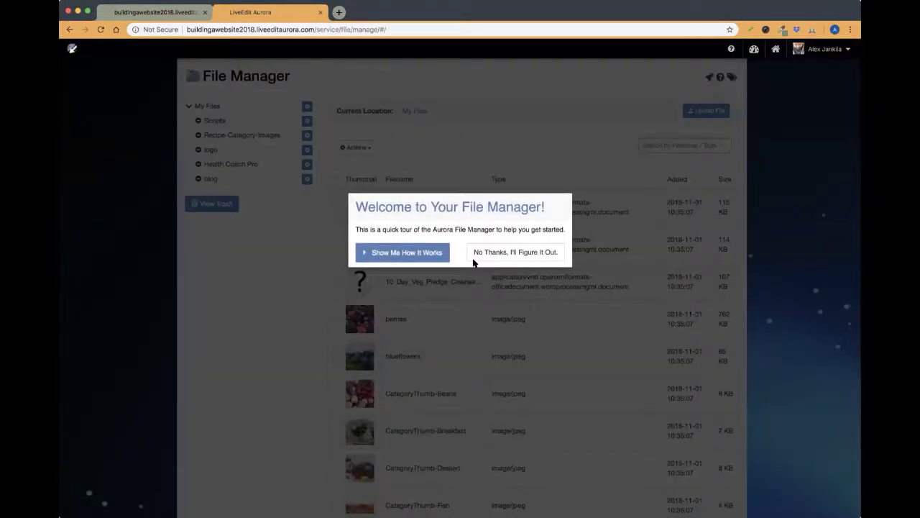
left_click(494, 252)
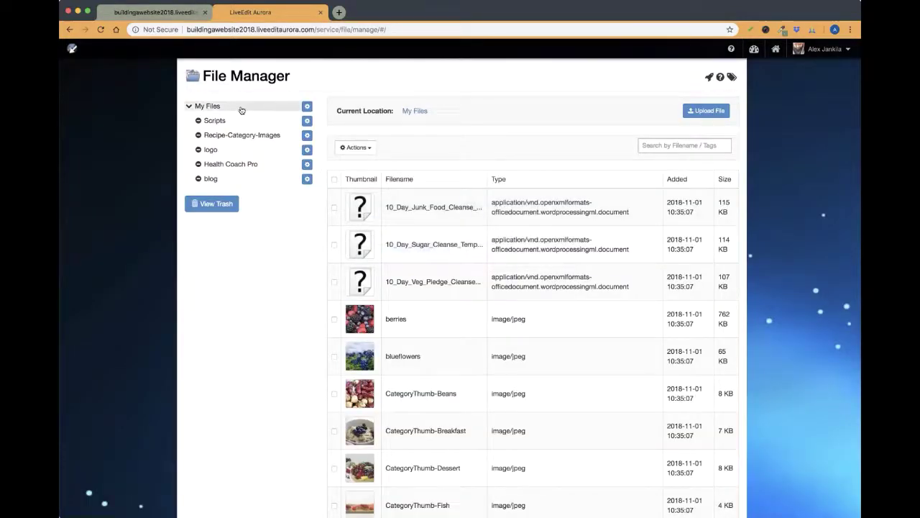
Step: Add a new folder named Building A Website under My Files
left_click(308, 108)
left_click(296, 123)
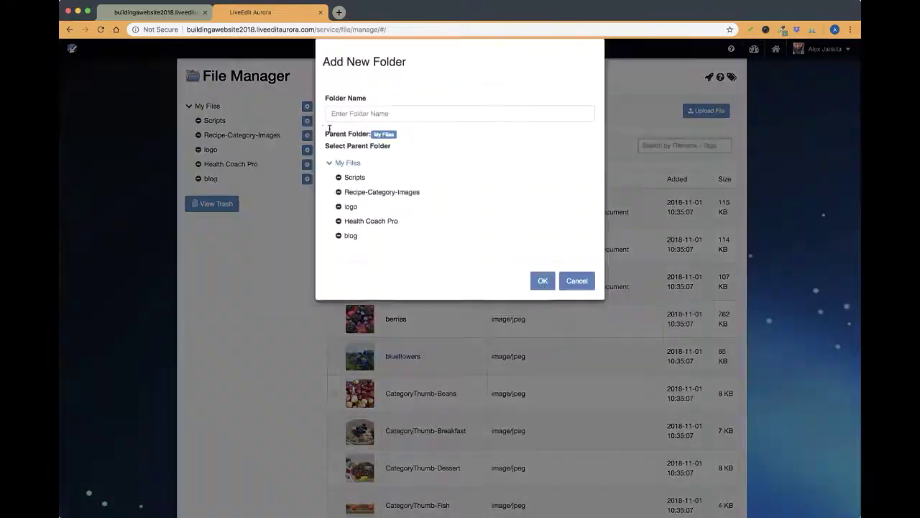
left_click(386, 127)
type("Building A Website")
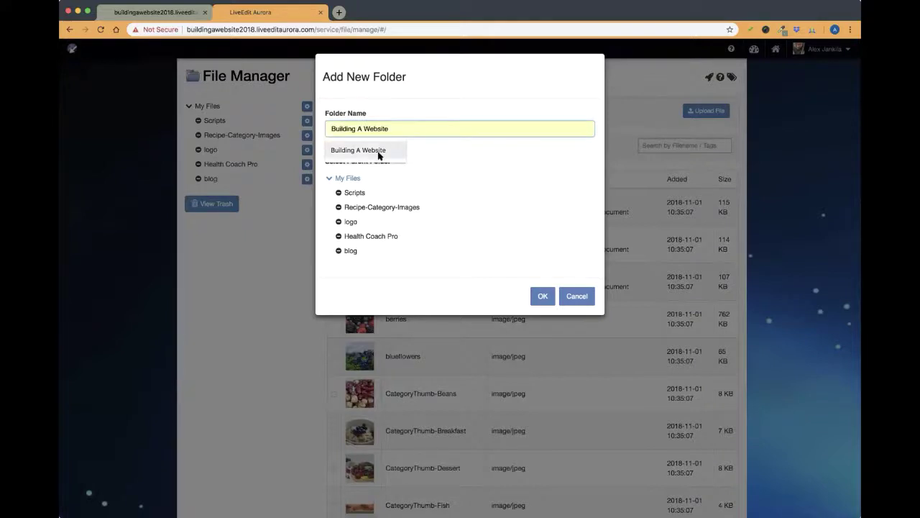
left_click(381, 150)
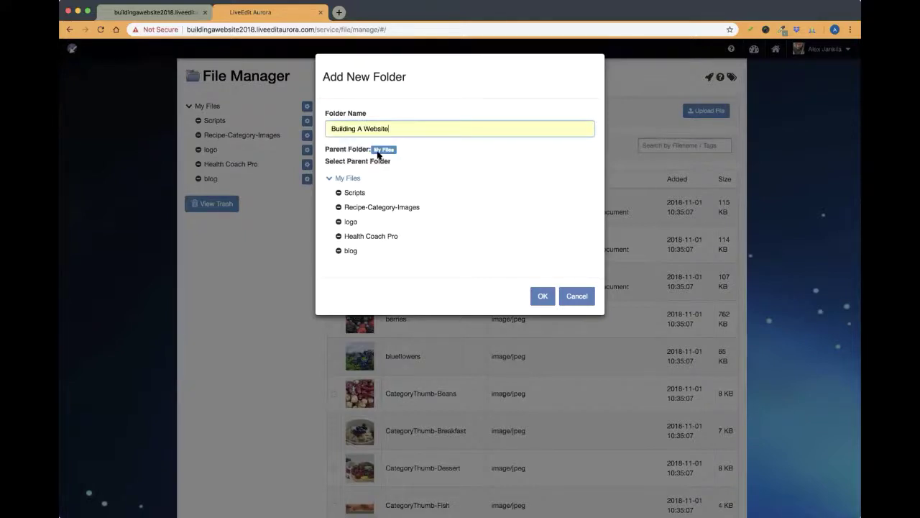
left_click(545, 297)
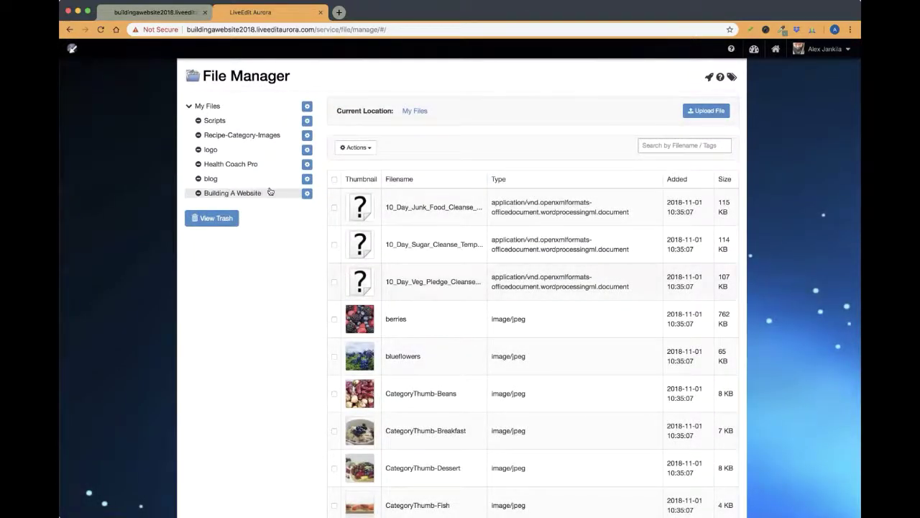
Step: Upload the stock photos and the OHC-BLACK.png and OHC-WHITE.png logos into the Building A Website folder, checking the upload progress
left_click(238, 194)
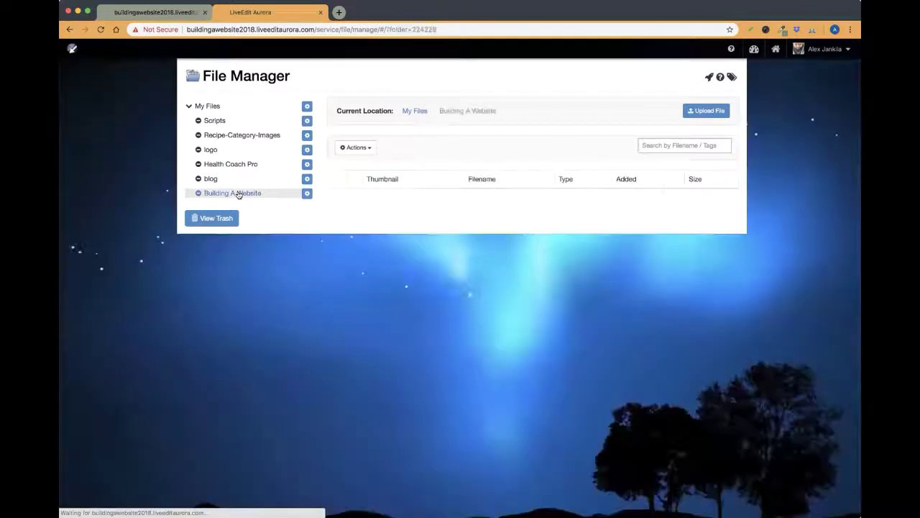
left_click(698, 111)
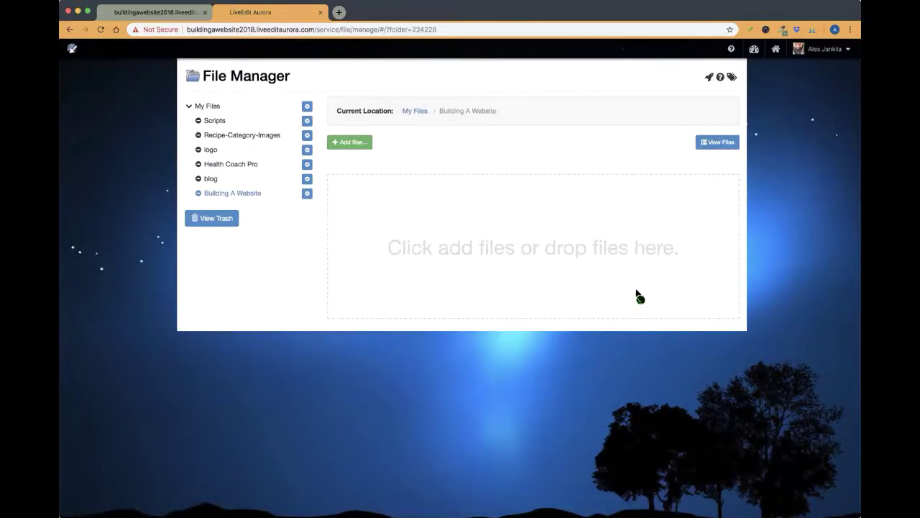
left_click_drag(636, 291, 565, 249)
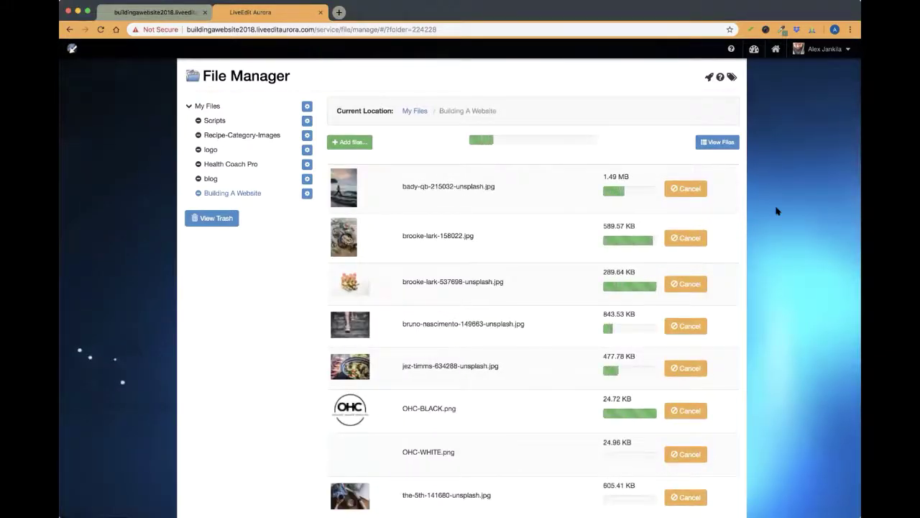
scroll(712, 255, "down", 4)
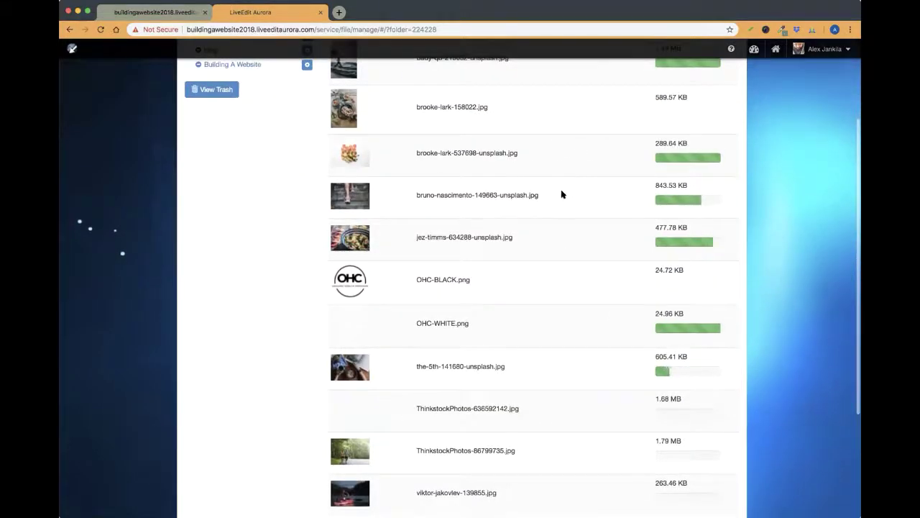
scroll(563, 194, "down", 2)
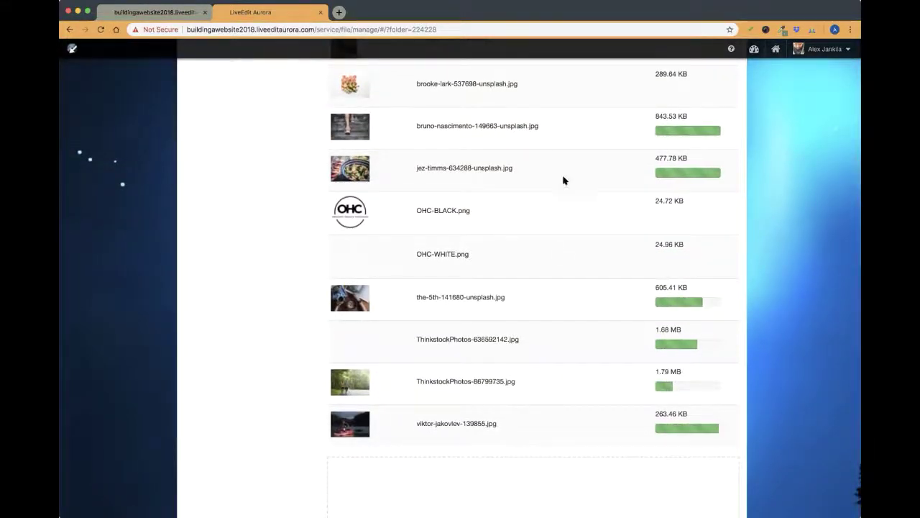
scroll(571, 374, "up", 5)
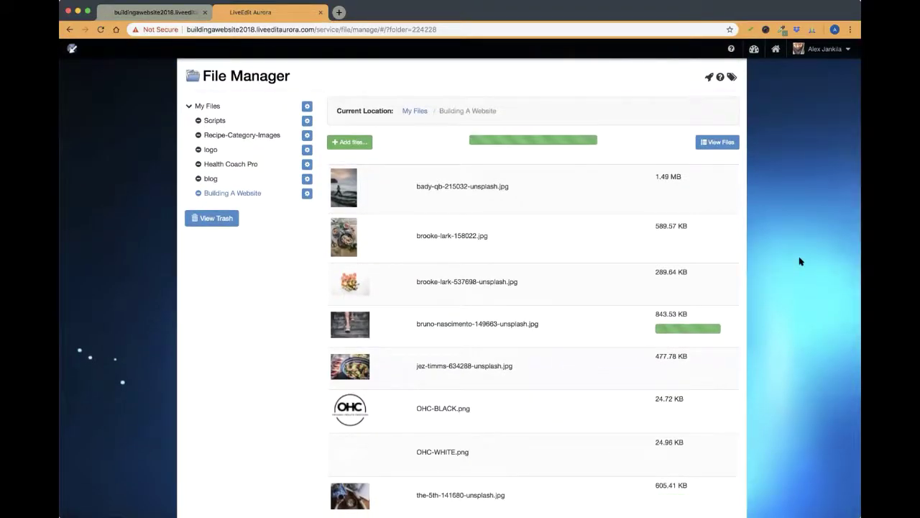
scroll(800, 262, "down", 2)
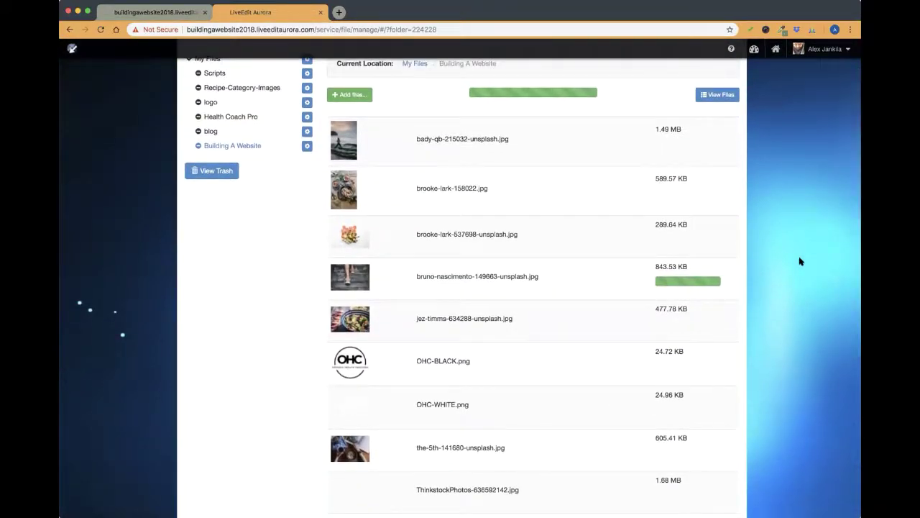
scroll(586, 94, "up", 2)
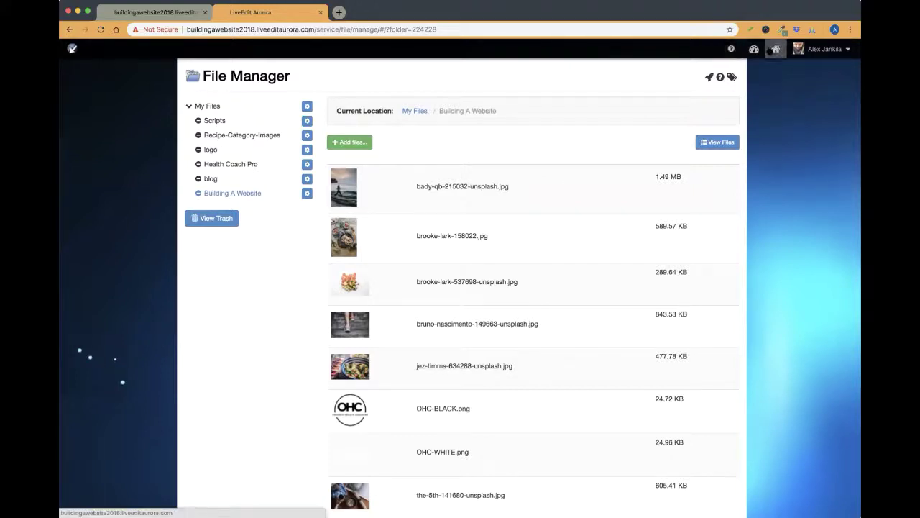
Step: Return to the site's home page, open the help portal and search it for "stock"
left_click(775, 50)
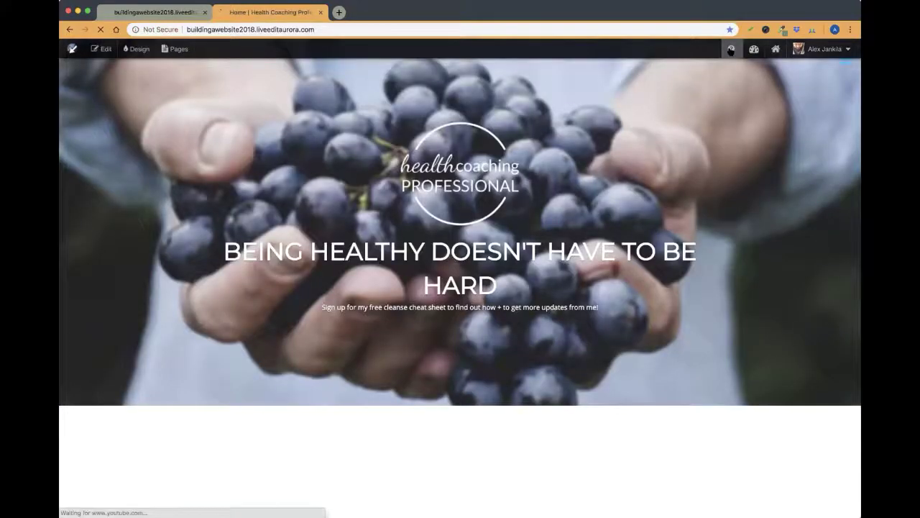
left_click(731, 49)
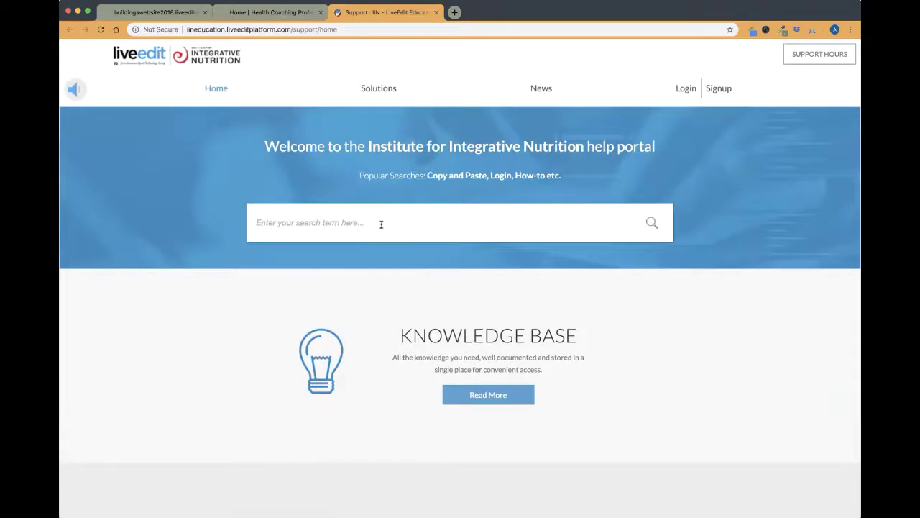
left_click(381, 224)
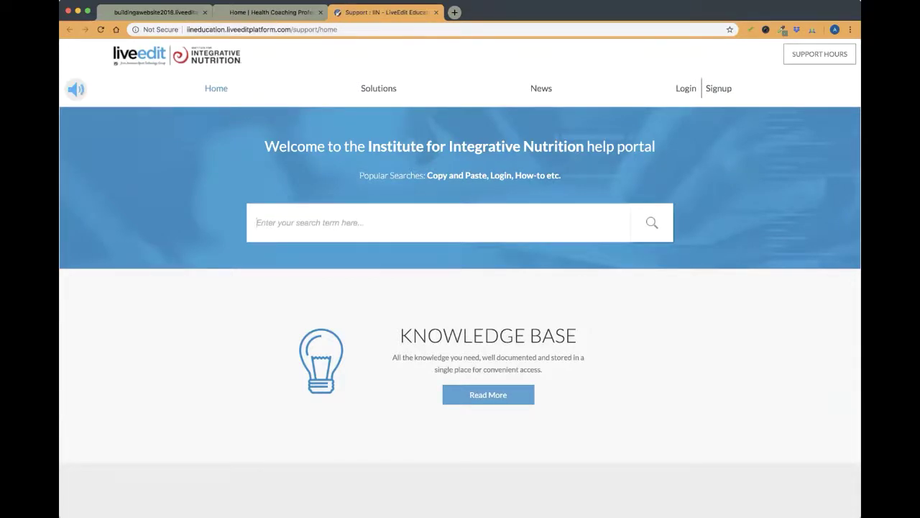
type("stoc")
type("c")
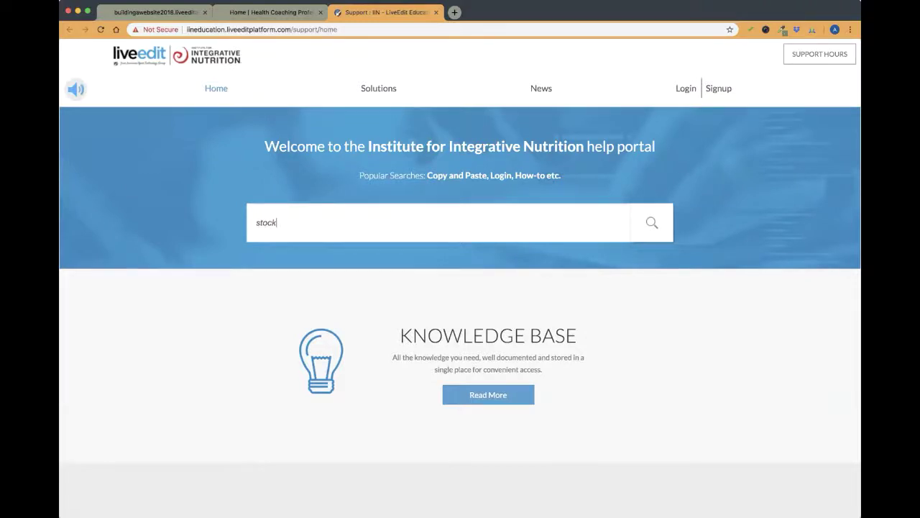
Step: Open the article Resources For Finding Stock Images To Use On Your Website and review its list of image sites
left_click(309, 252)
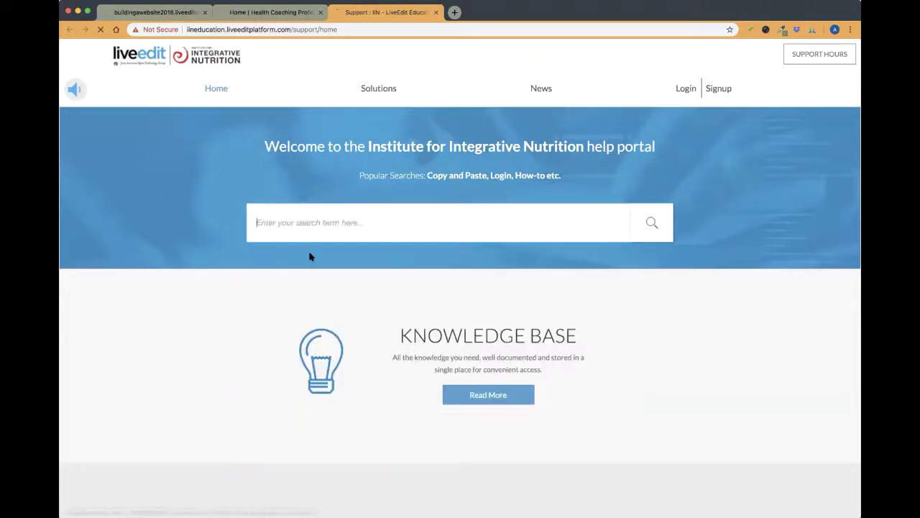
scroll(227, 237, "down", 10)
scroll(381, 136, "up", 2)
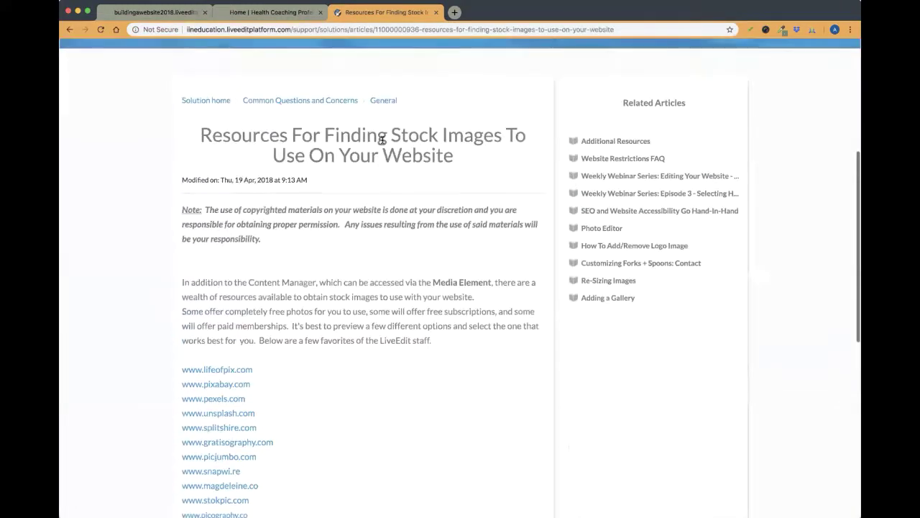
scroll(475, 162, "down", 3)
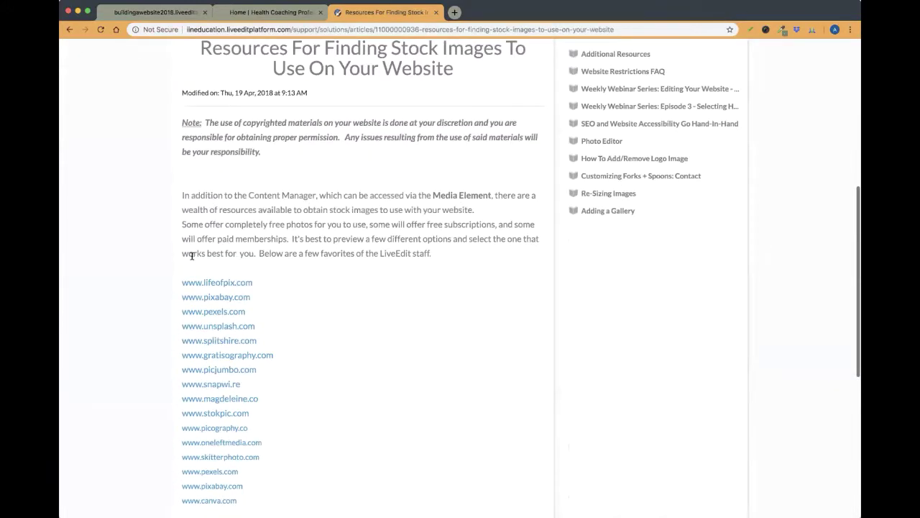
scroll(171, 281, "down", 4)
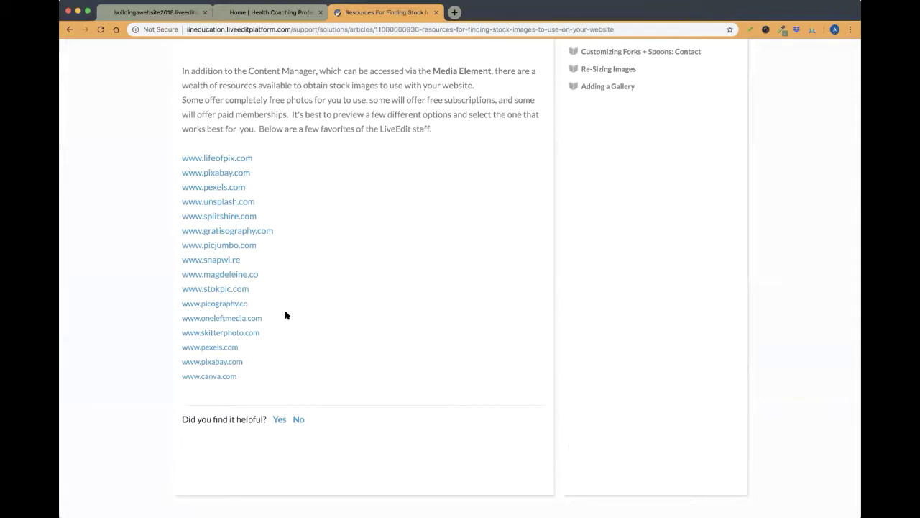
Step: Review the copyright note and the list of recommended image sites in the stock images article
scroll(323, 265, "up", 1)
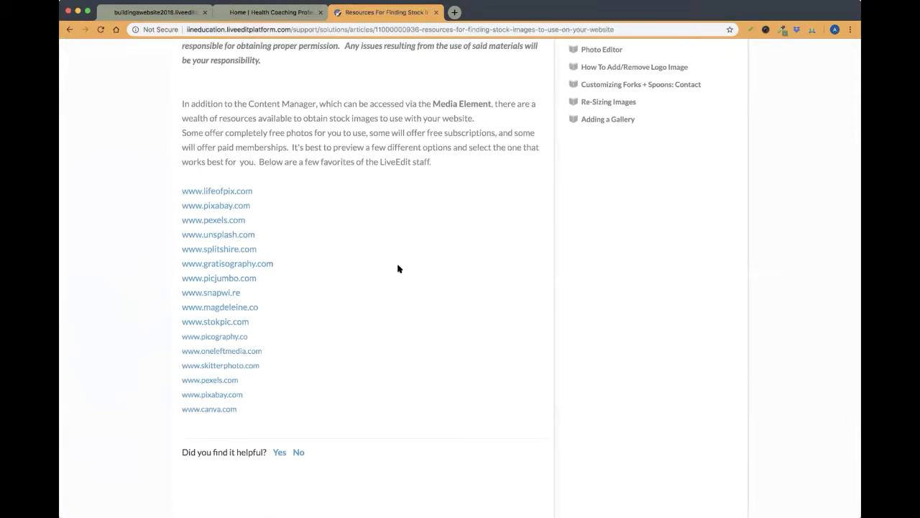
scroll(365, 223, "up", 3)
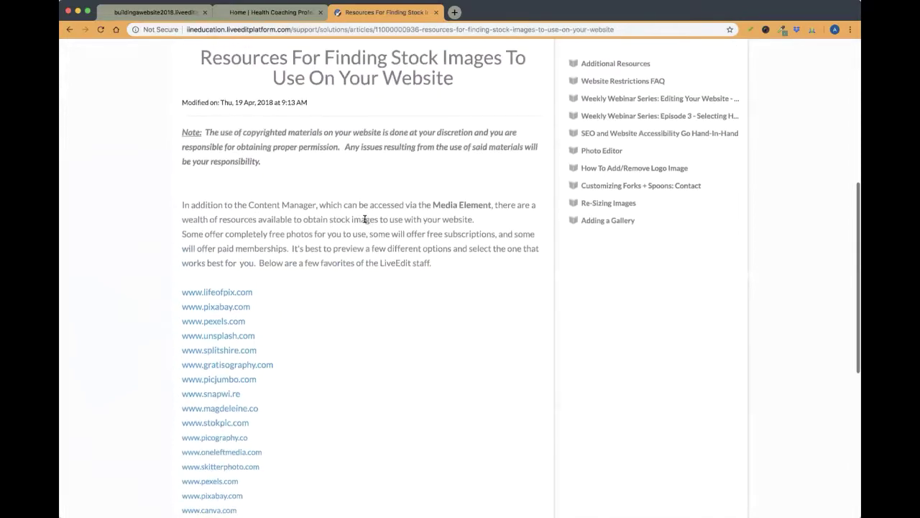
scroll(365, 223, "down", 2)
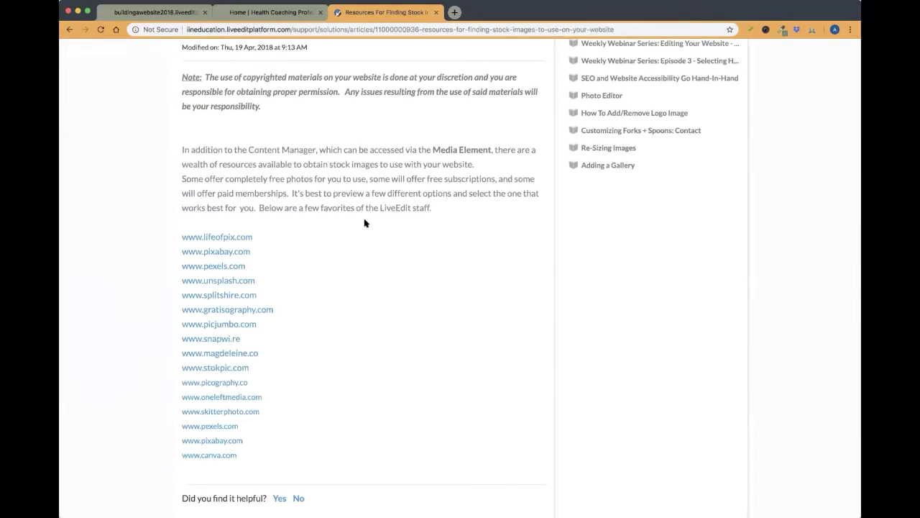
scroll(412, 213, "up", 1)
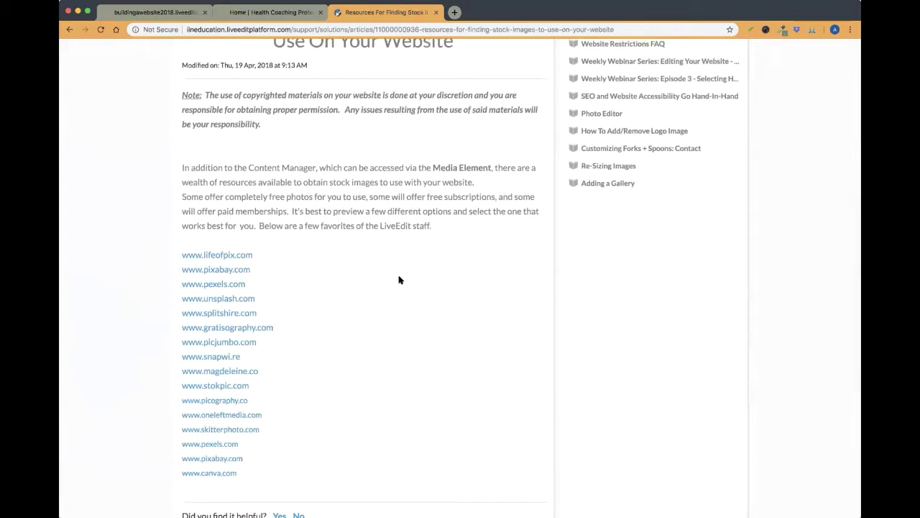
Step: Open the Building A Website folder in the site's File Manager and review its uploaded photos and logos, rechecking the stock images article
left_click(227, 12)
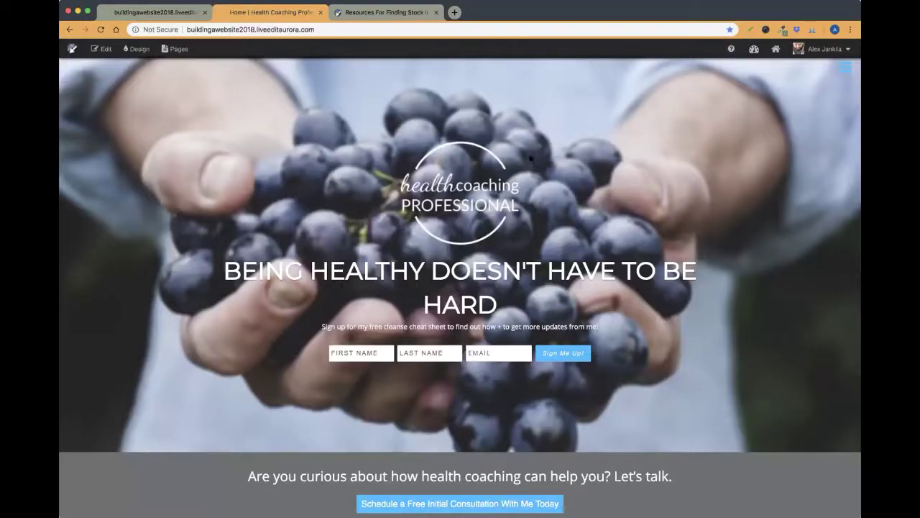
left_click(754, 49)
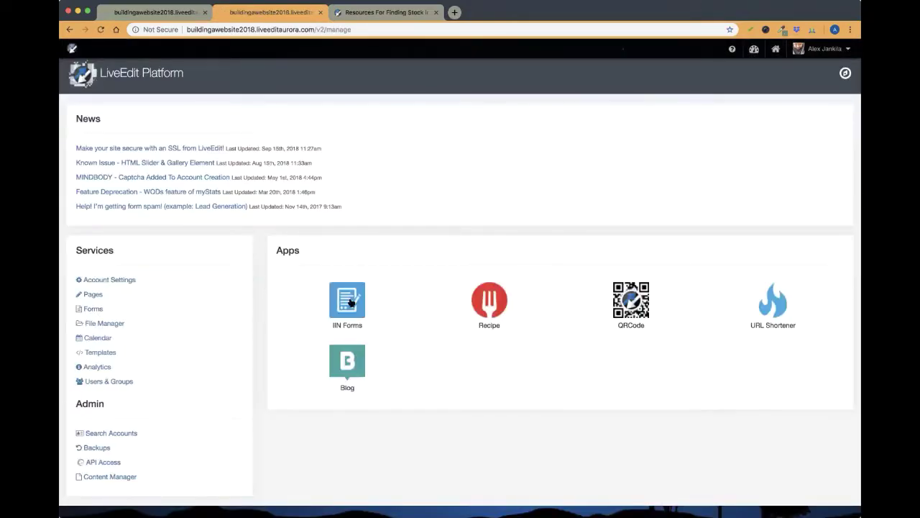
left_click(113, 326)
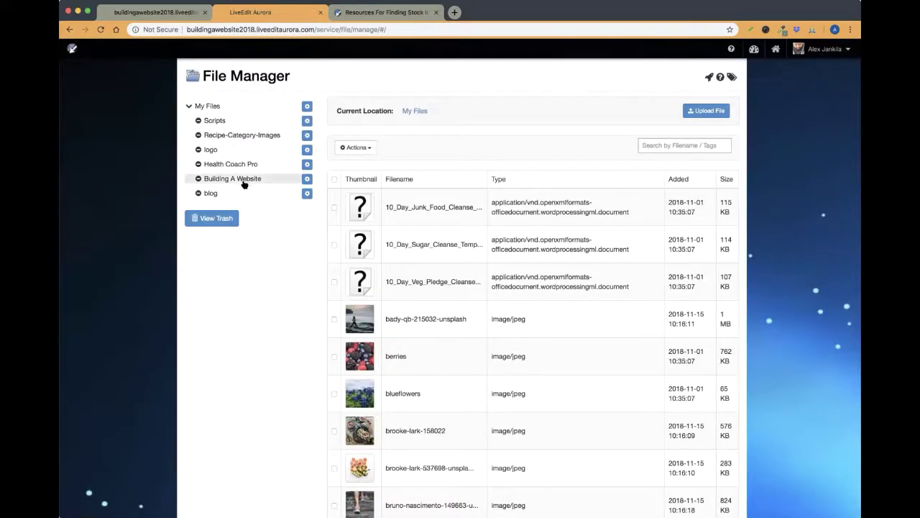
left_click(243, 184)
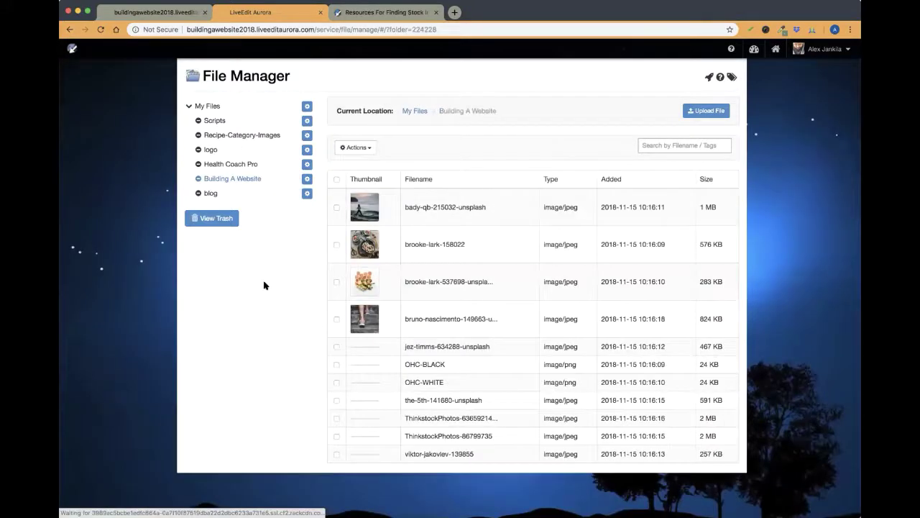
scroll(482, 261, "down", 3)
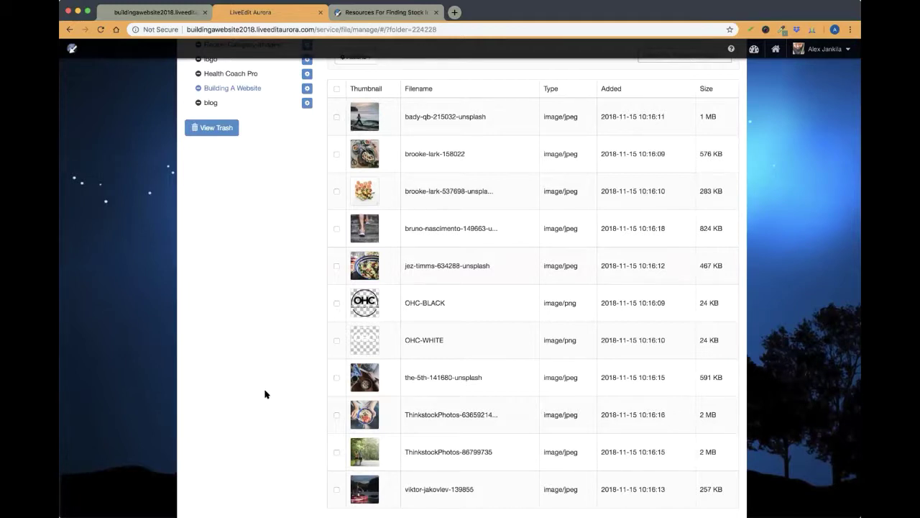
scroll(439, 265, "up", 3)
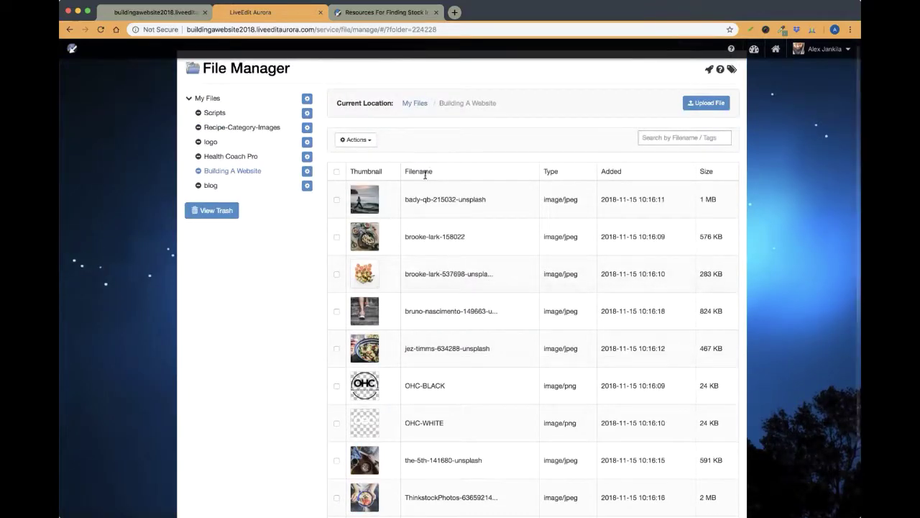
scroll(510, 446, "down", 3)
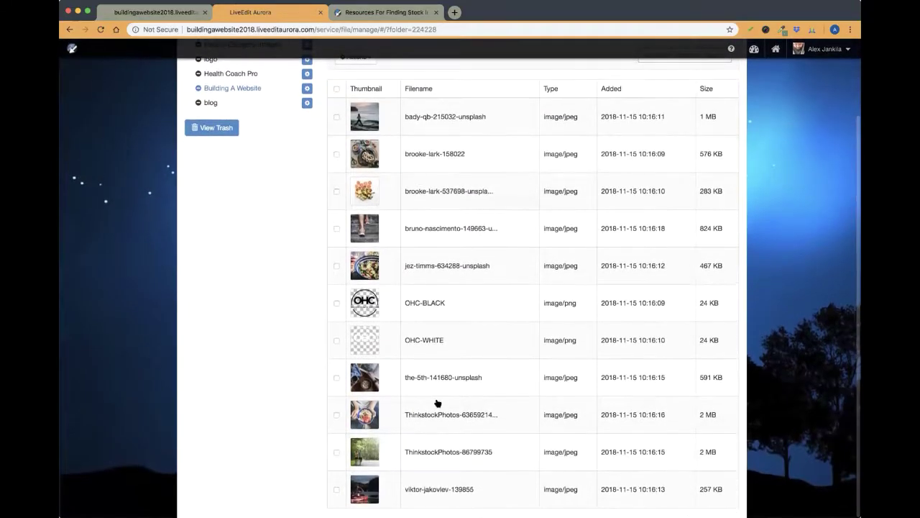
scroll(422, 384, "up", 3)
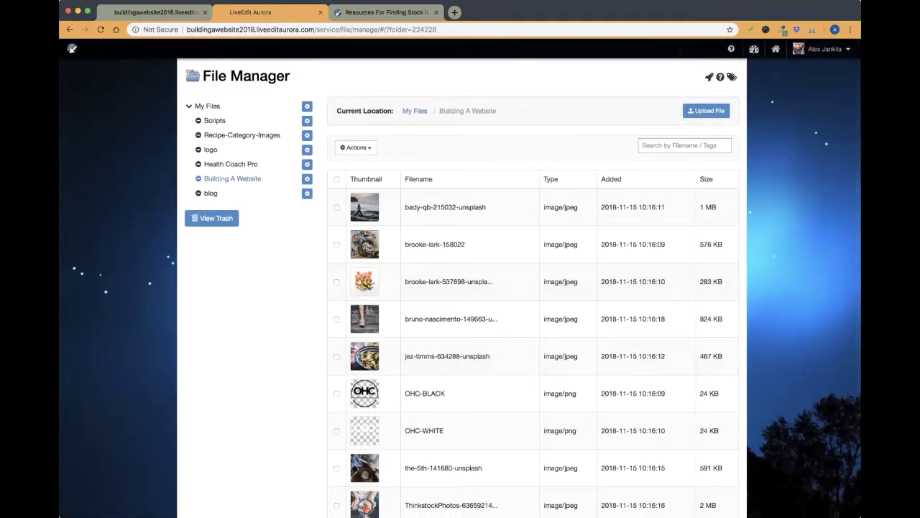
left_click(371, 13)
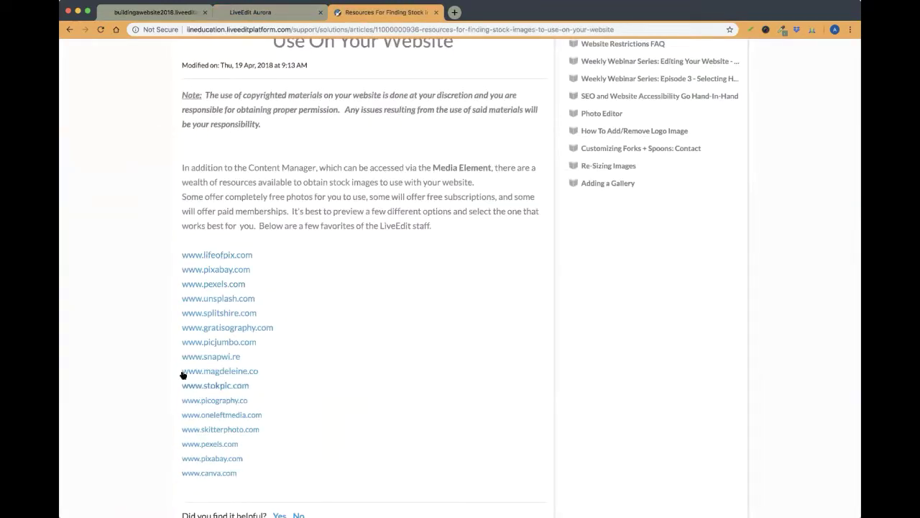
left_click(270, 15)
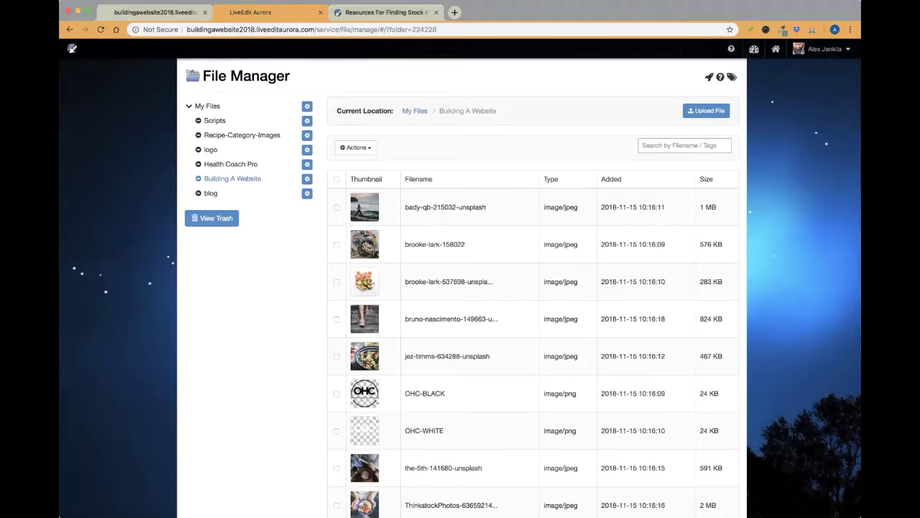
left_click(308, 108)
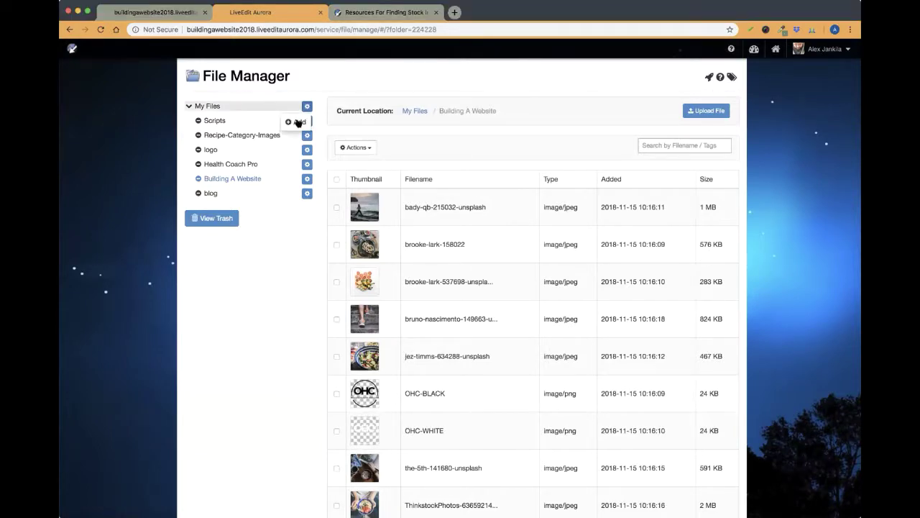
left_click(296, 121)
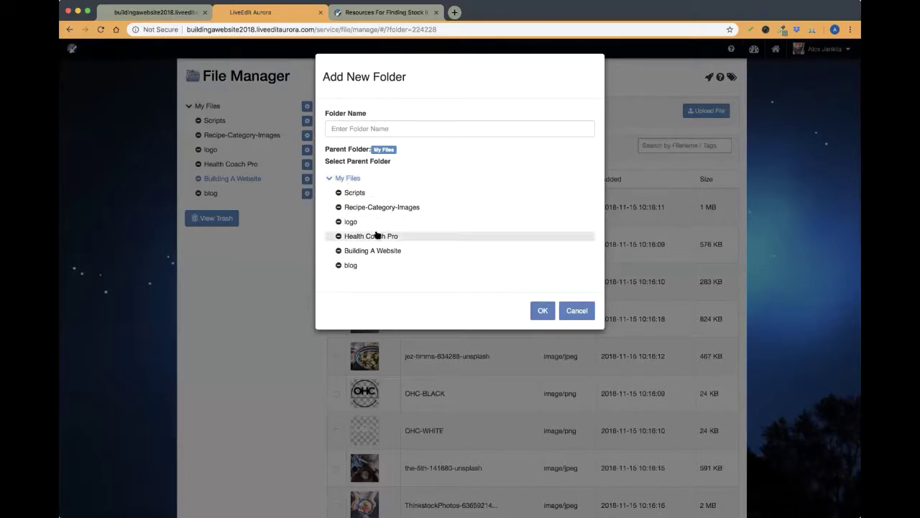
left_click(350, 127)
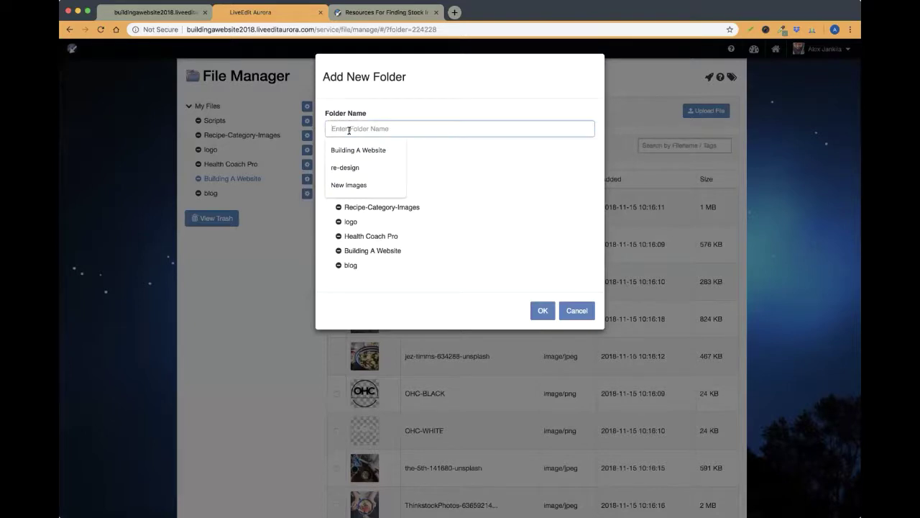
left_click(580, 312)
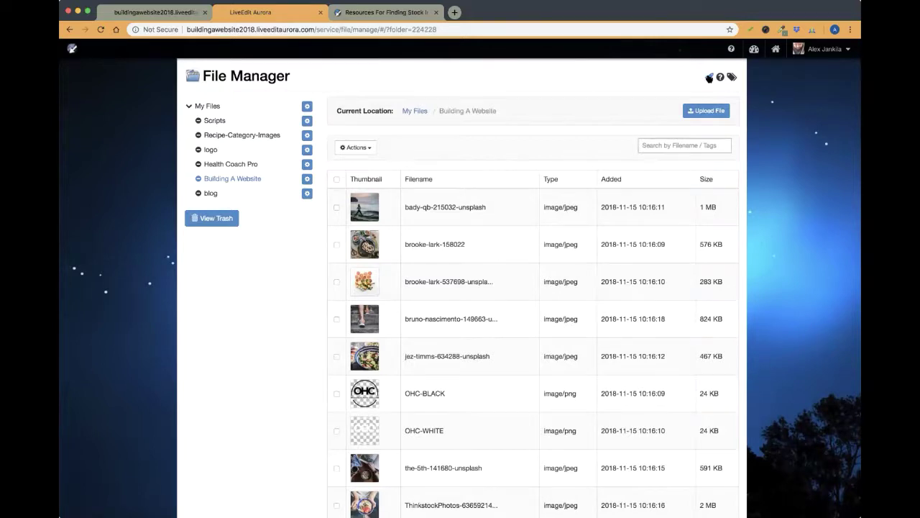
Step: Start the File Manager tour, view its My Files, Upload Files and Current File Upload Location stops, and end it
left_click(709, 77)
left_click(400, 258)
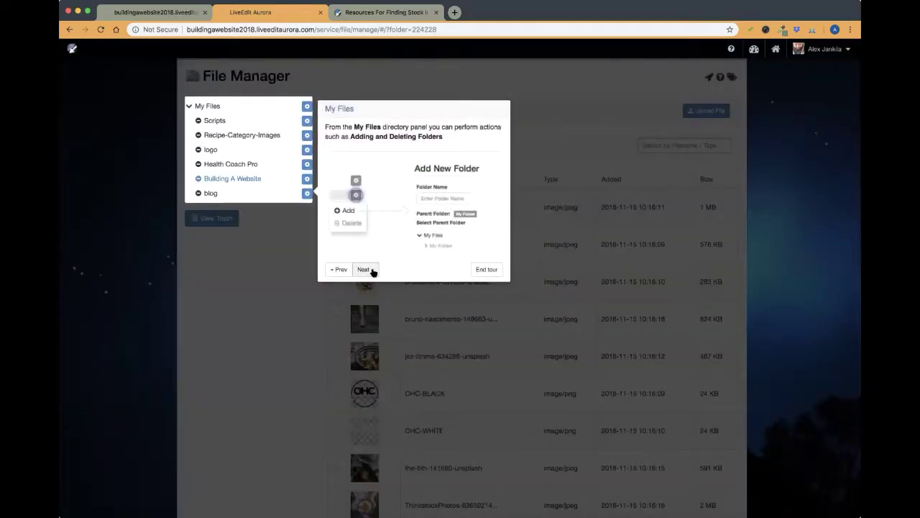
left_click(365, 269)
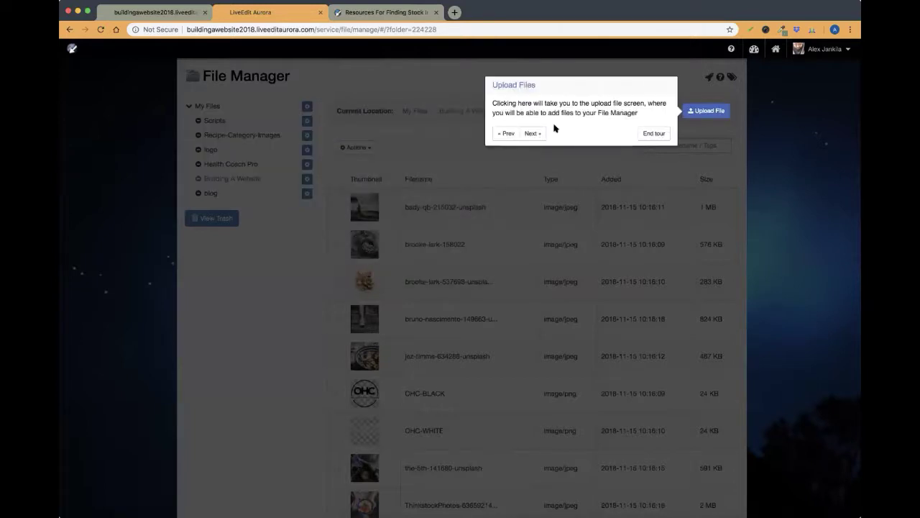
left_click(533, 134)
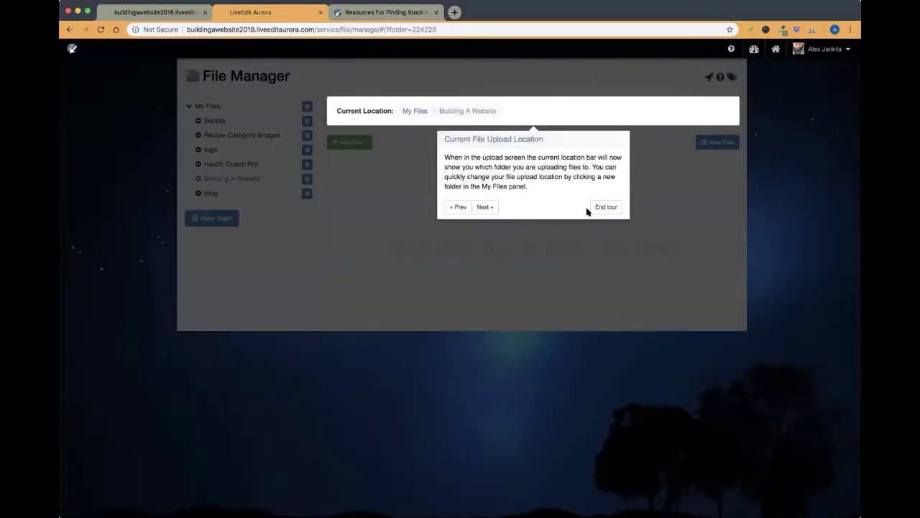
left_click(608, 208)
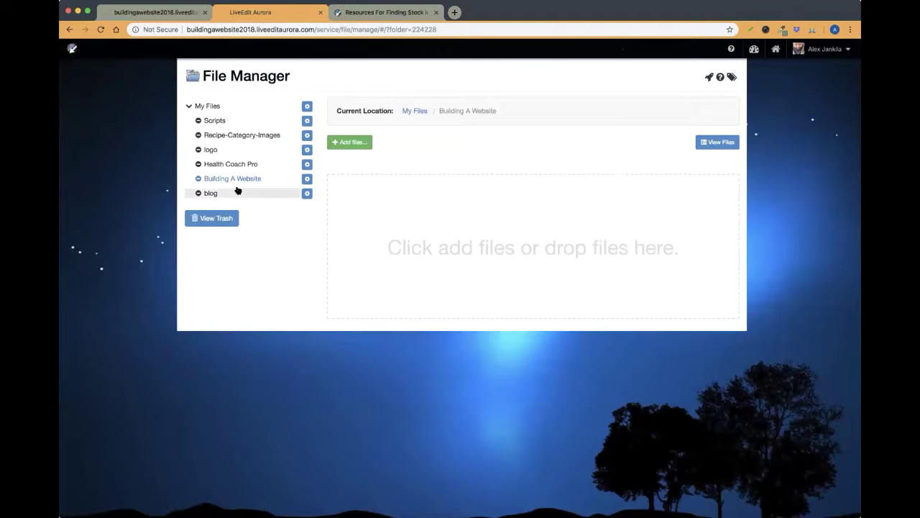
Step: Return to the Building A Website file list, look through its images and check the site's home page
left_click(708, 143)
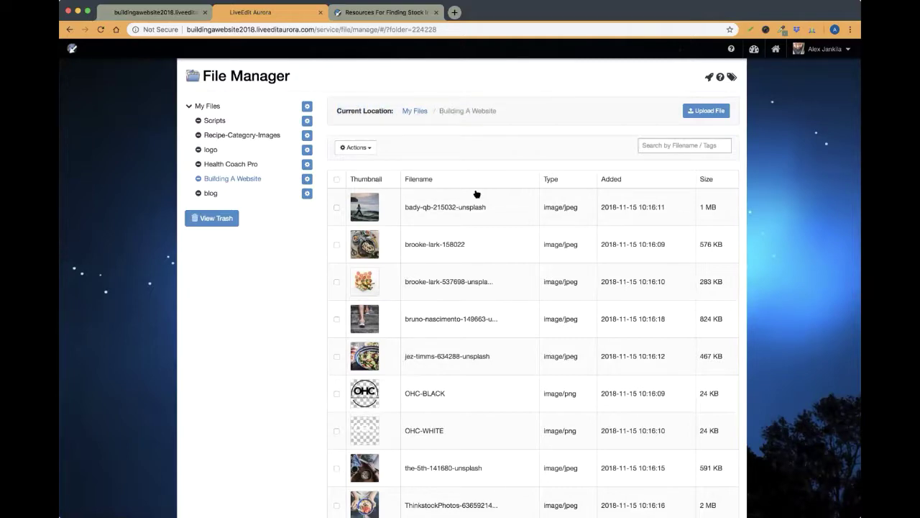
scroll(471, 243, "down", 3)
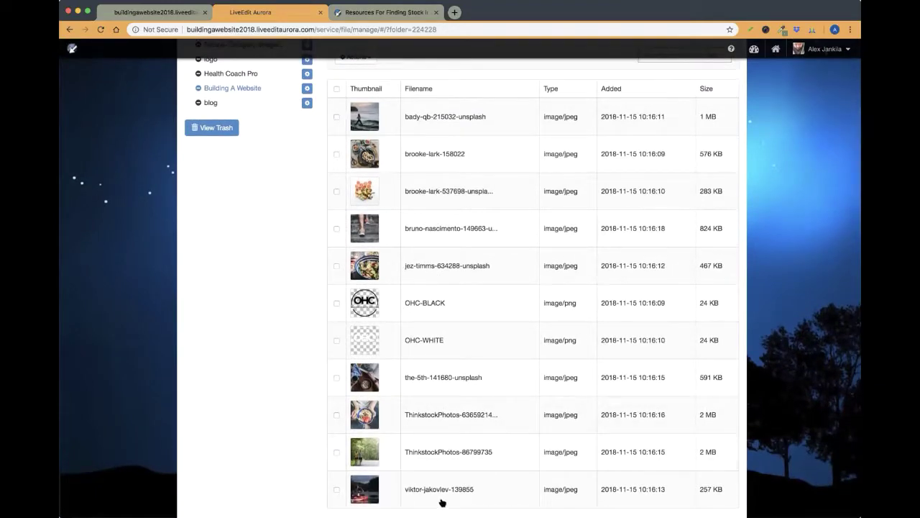
scroll(417, 304, "up", 3)
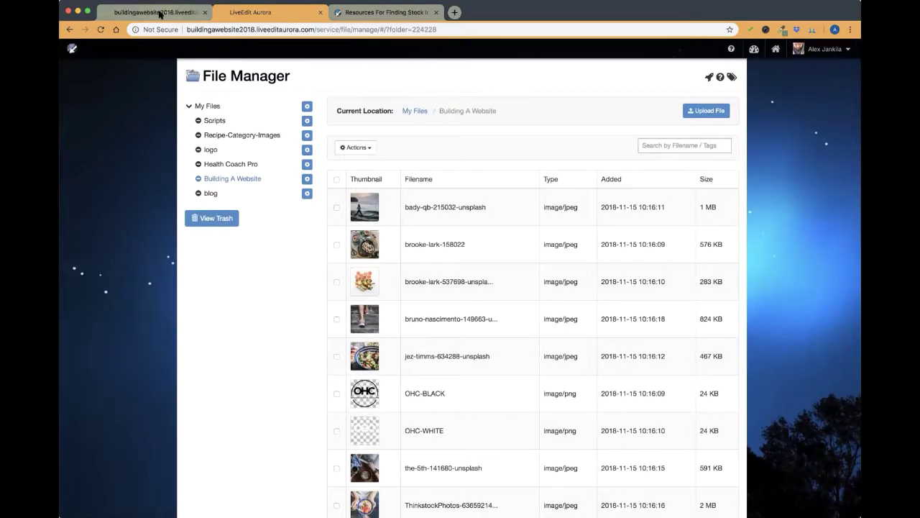
left_click(160, 15)
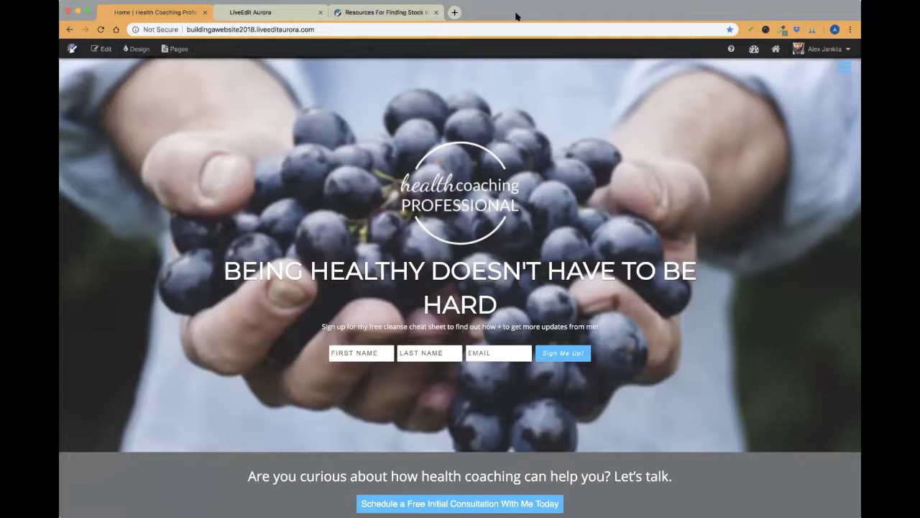
left_click(509, 53)
left_click(299, 15)
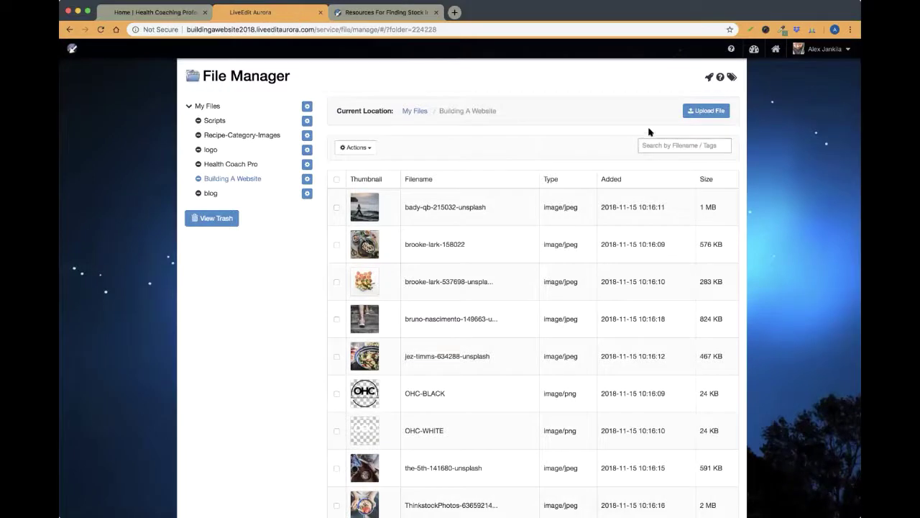
left_click(707, 112)
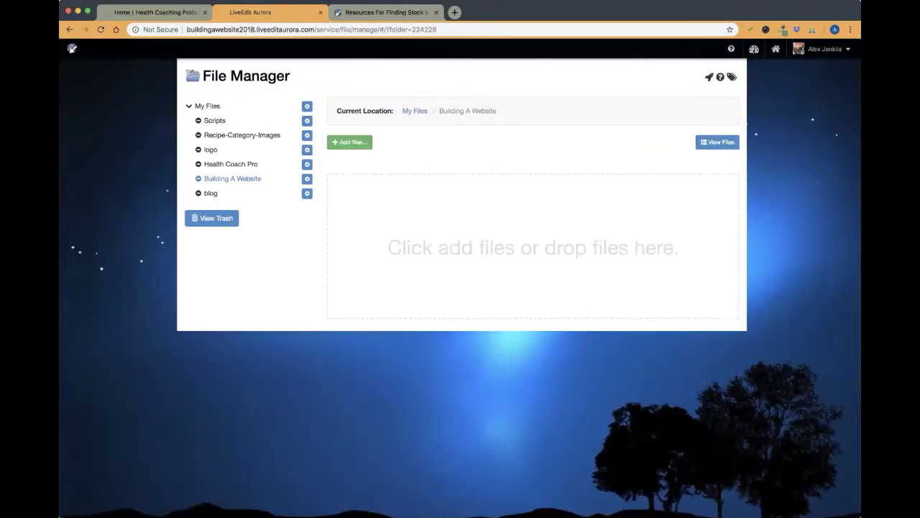
left_click(353, 144)
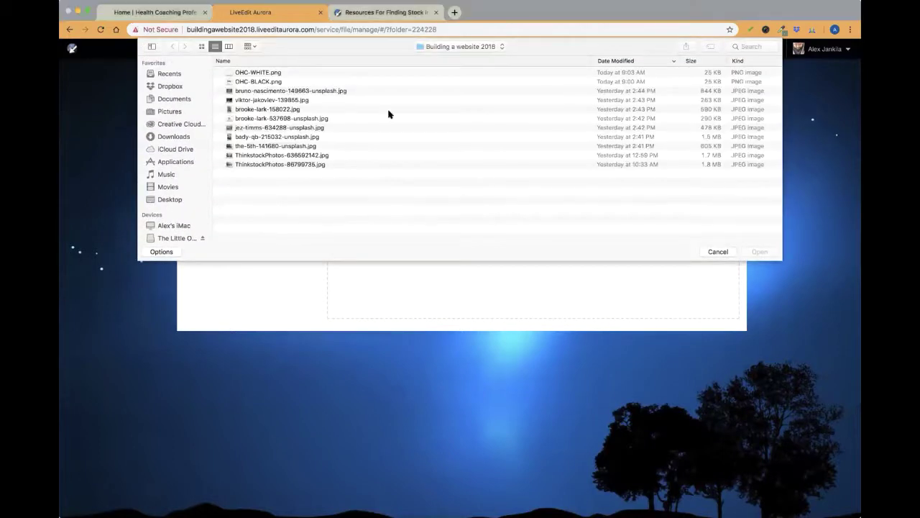
left_click(717, 252)
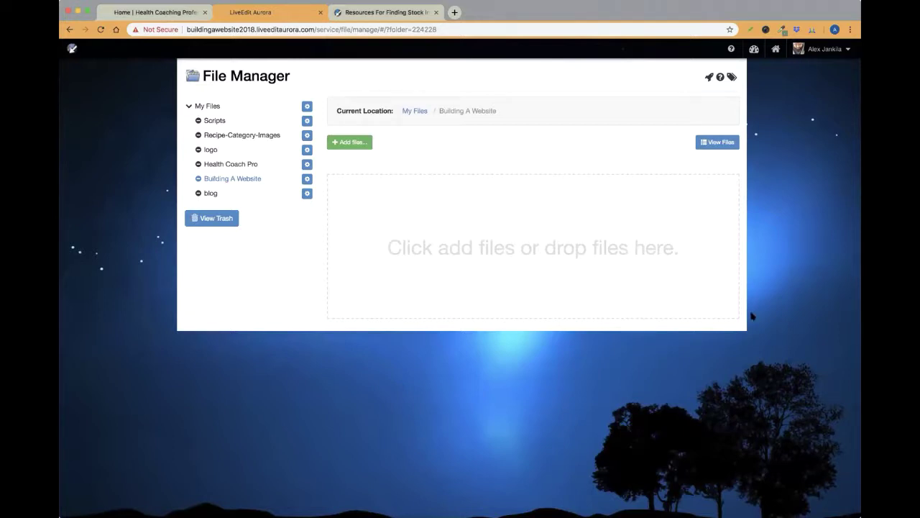
Step: Revisit the stock images article and expand the navigation menu on the site's home page to view its logo area
left_click(360, 12)
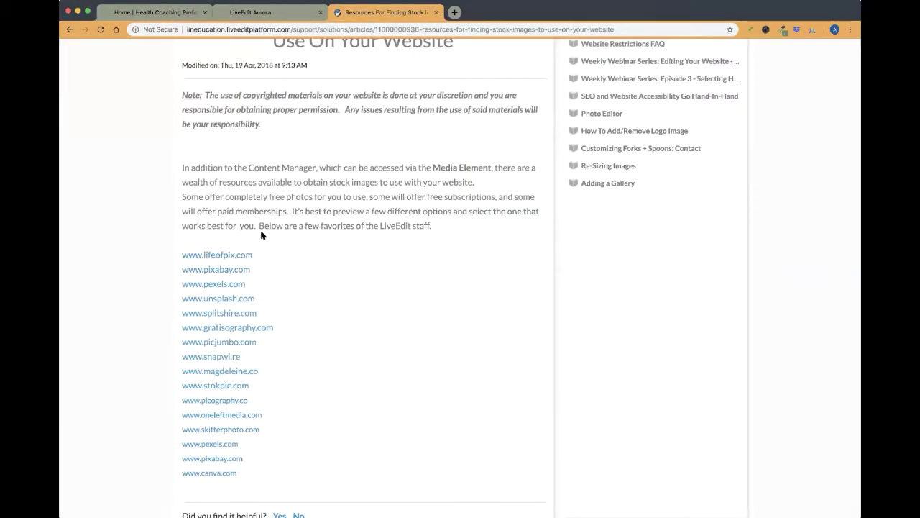
left_click(179, 14)
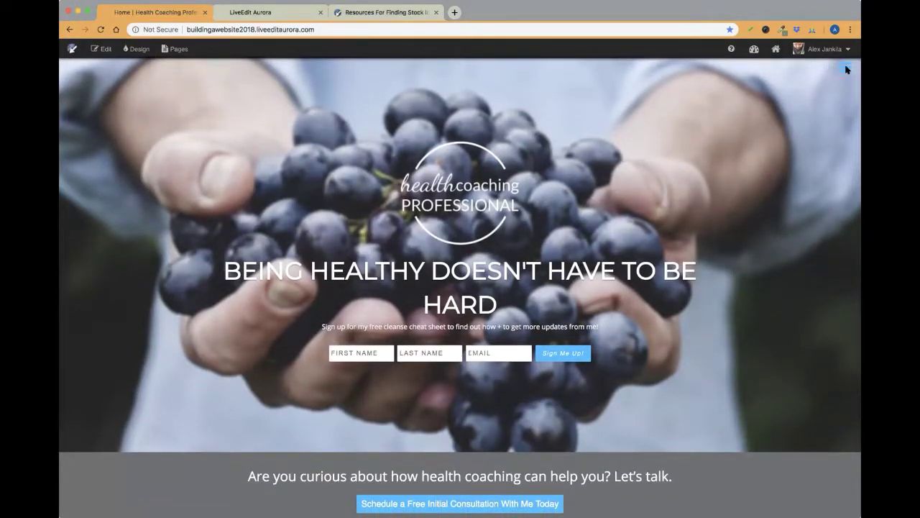
left_click(846, 68)
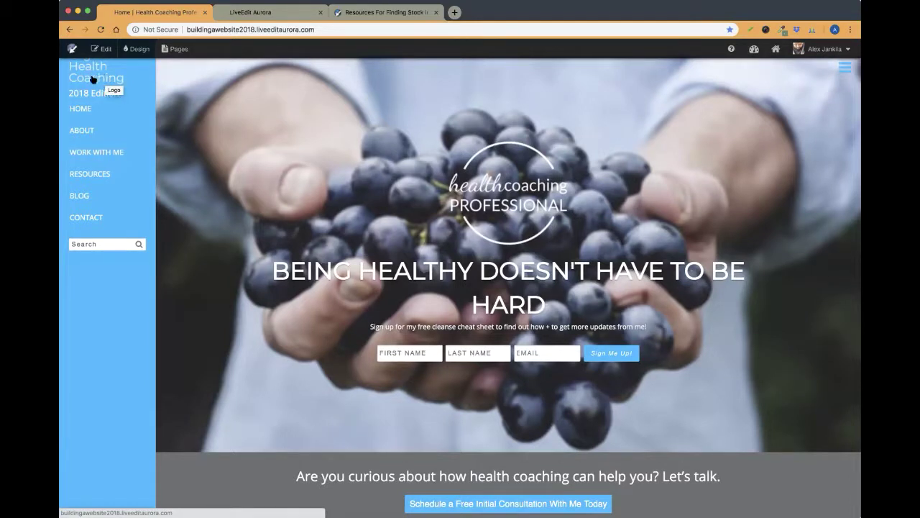
Step: Open the LiveEdit Integrative Nutrition site, integrativenutrition.liveeditaurora.com, in a new browser tab
left_click(454, 12)
type("iny")
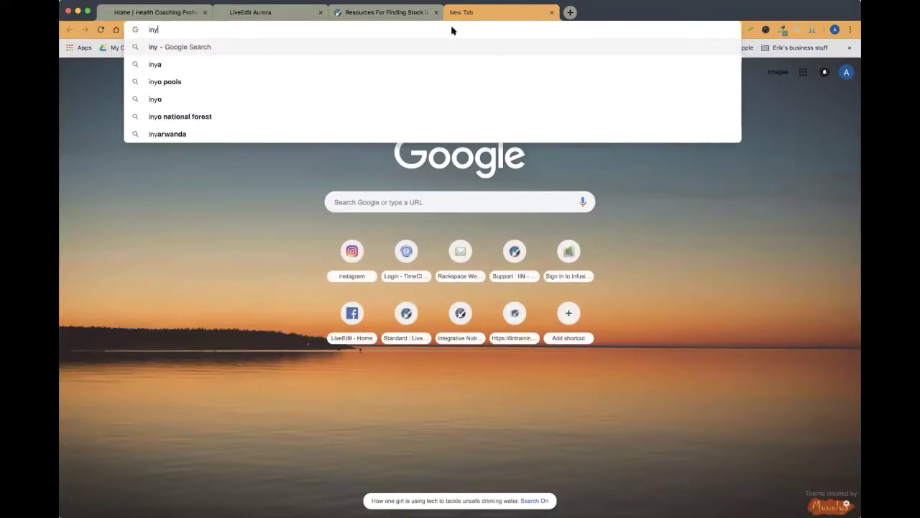
key("BackSpace")
type("t")
key("Return")
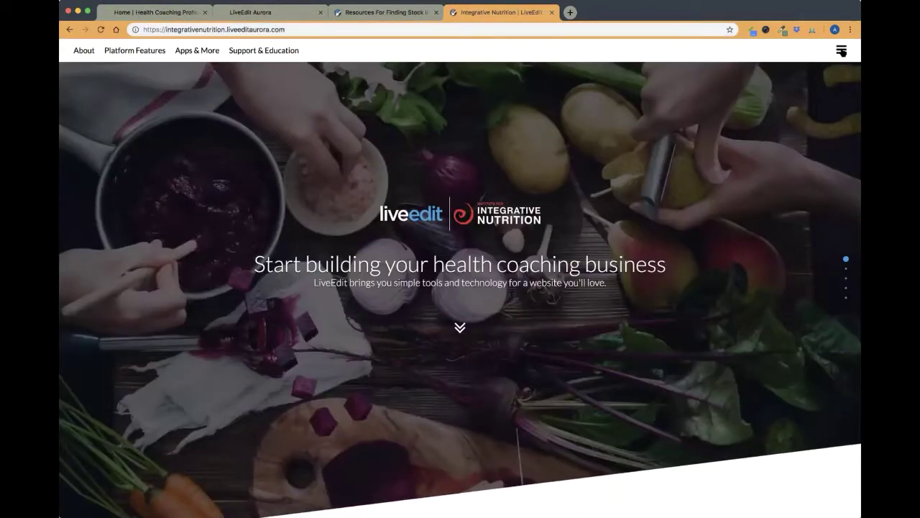
Step: Open the Integrative Nutrition site's Templates page and look through the template designs, from Forks + Spoons to Savor
left_click(842, 49)
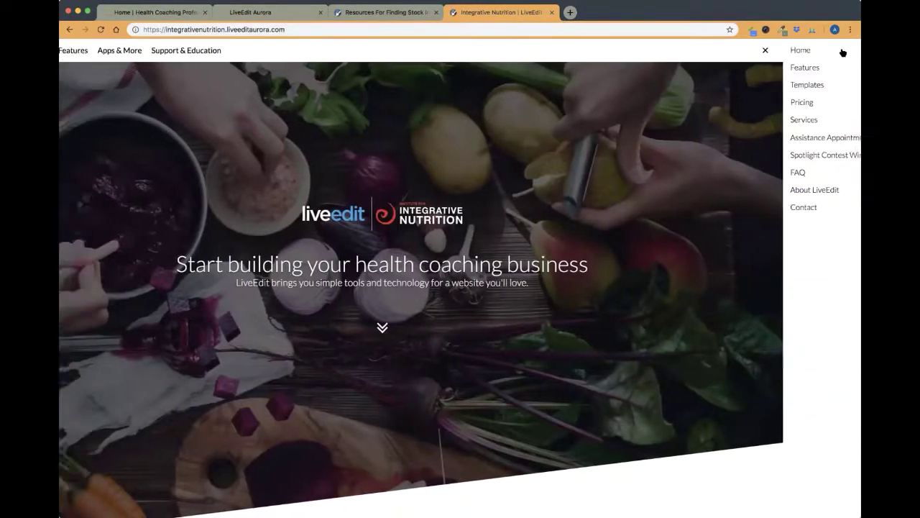
left_click(768, 83)
scroll(612, 147, "down", 5)
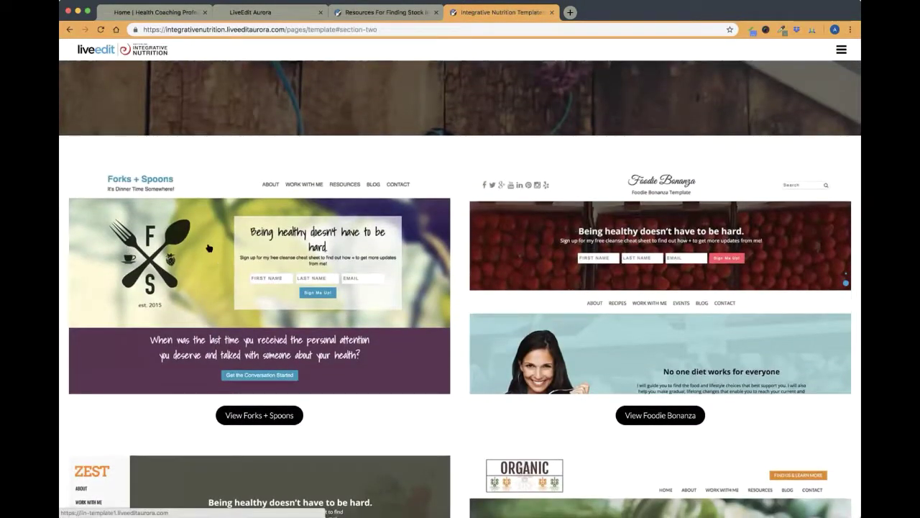
scroll(117, 133, "down", 2)
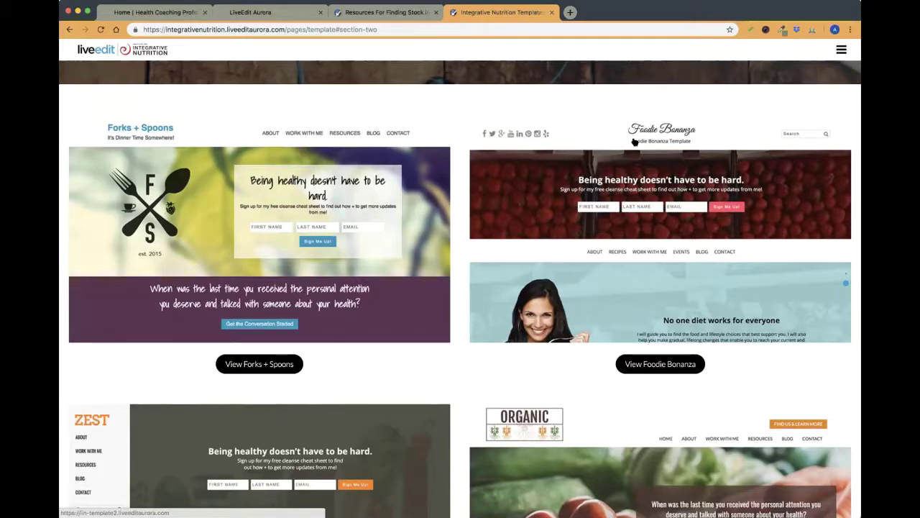
scroll(692, 142, "down", 5)
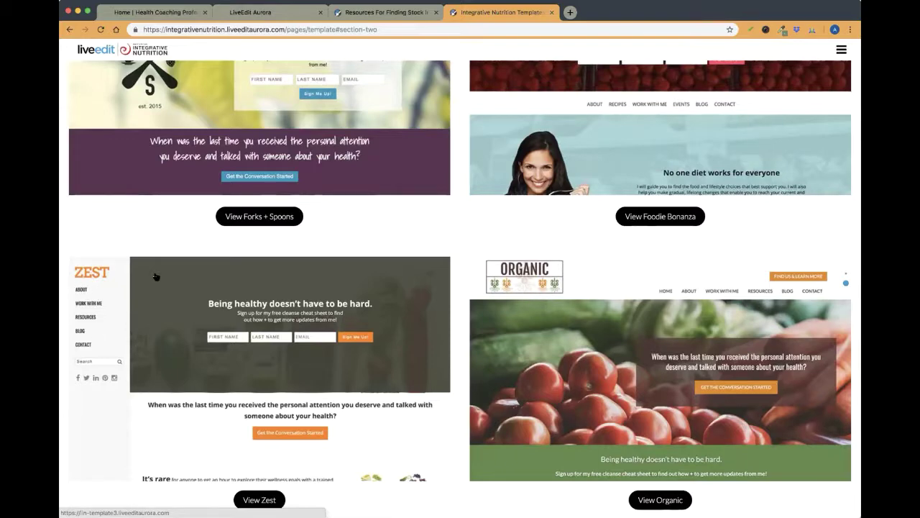
scroll(551, 215, "down", 2)
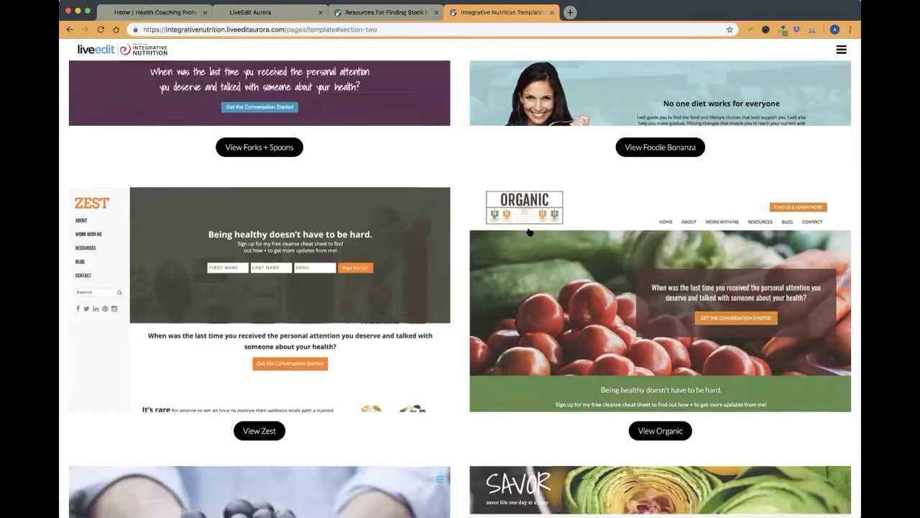
scroll(525, 230, "down", 8)
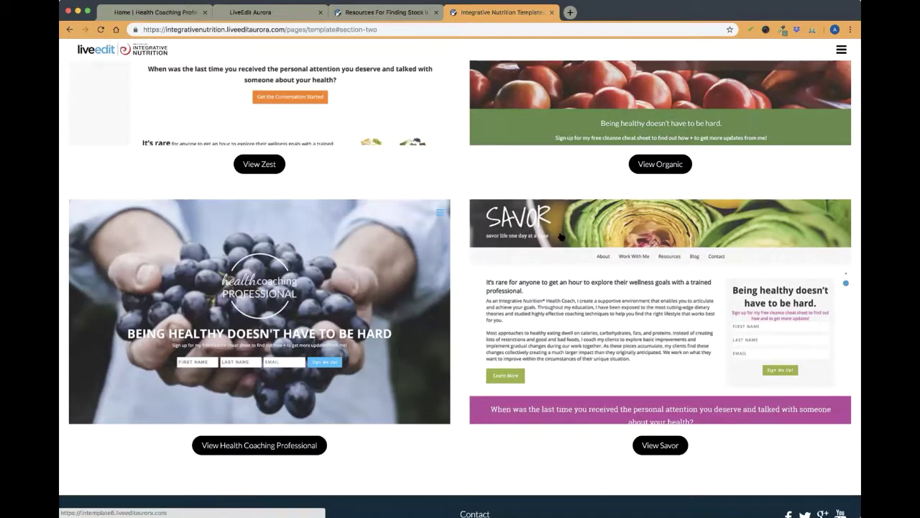
scroll(562, 236, "up", 3)
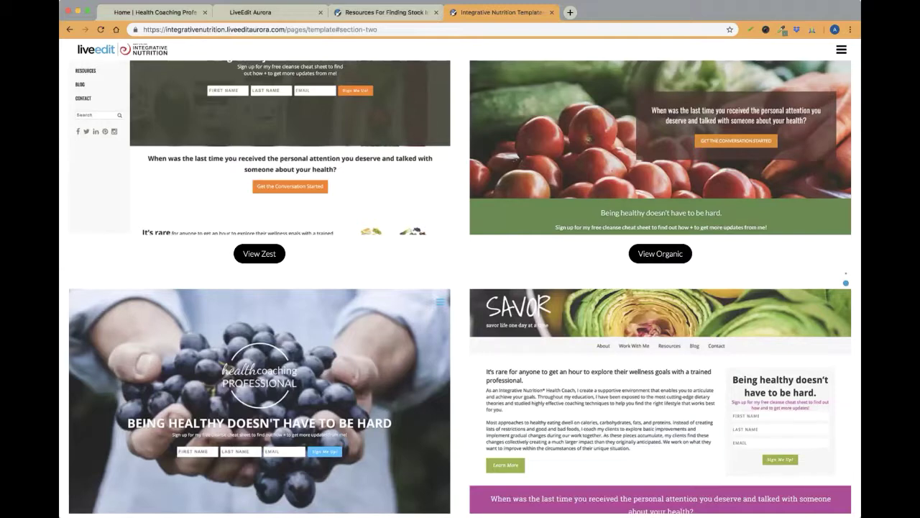
Step: Close the templates page, return to the site's home page and enter edit mode with the element sidebar and navigation menu hidden
left_click(551, 13)
left_click(169, 14)
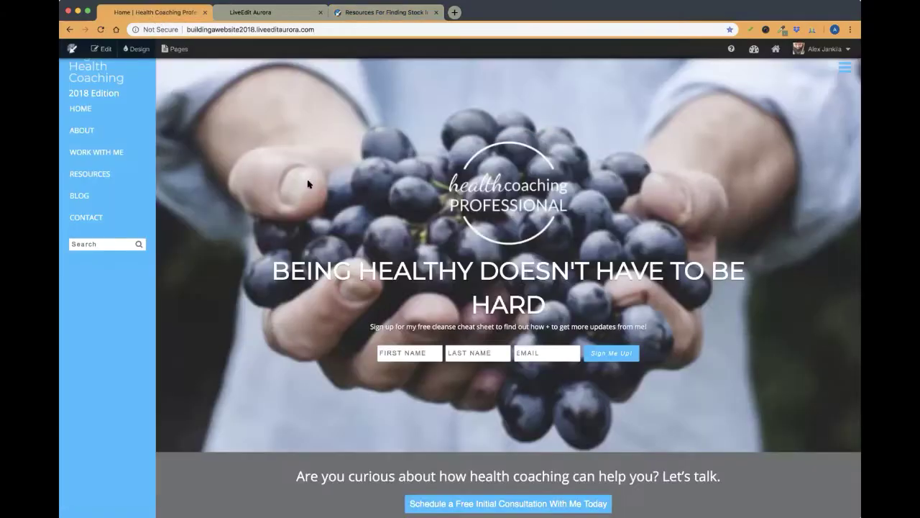
left_click(101, 49)
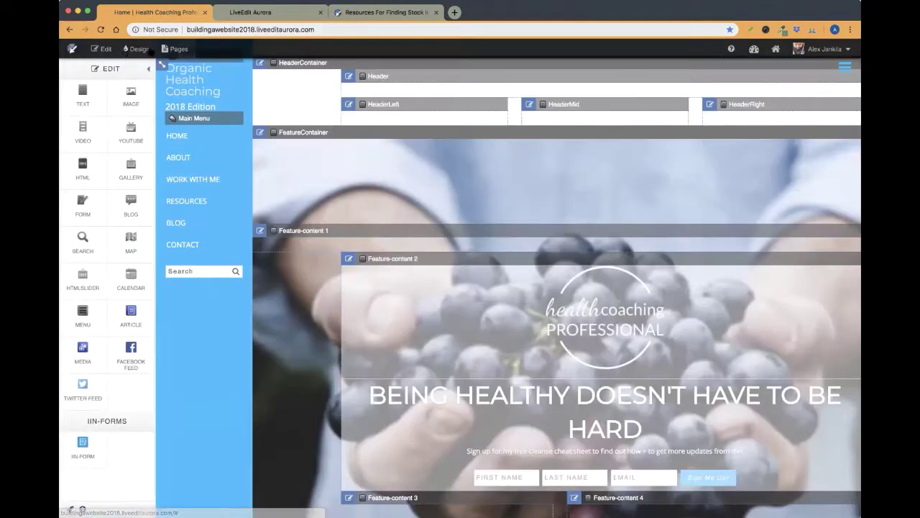
left_click(101, 49)
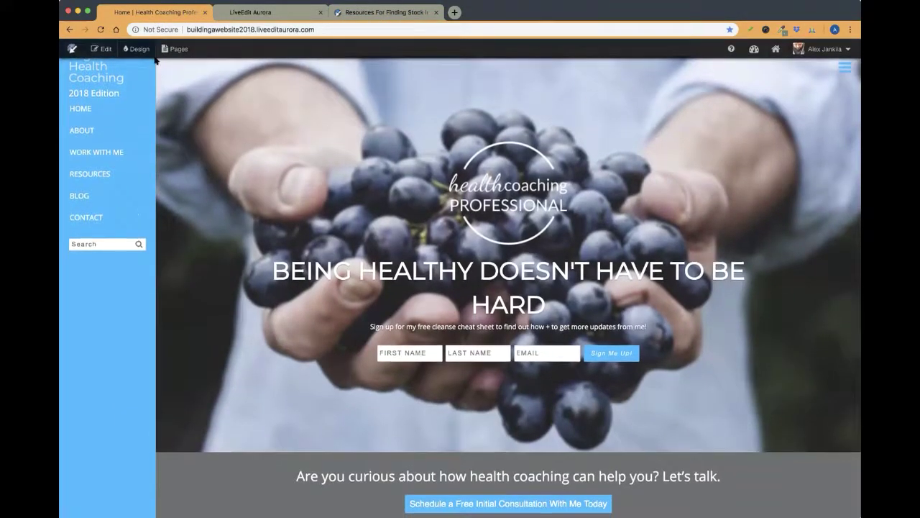
left_click(101, 49)
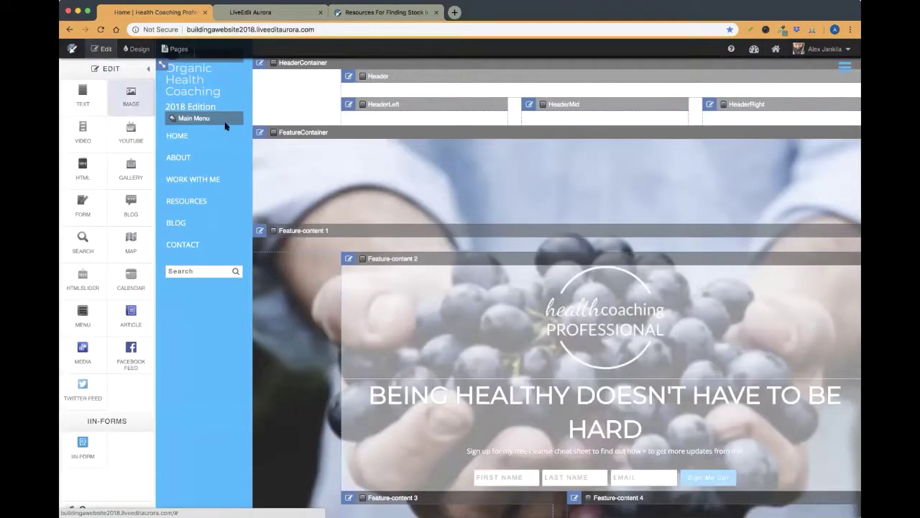
left_click(150, 69)
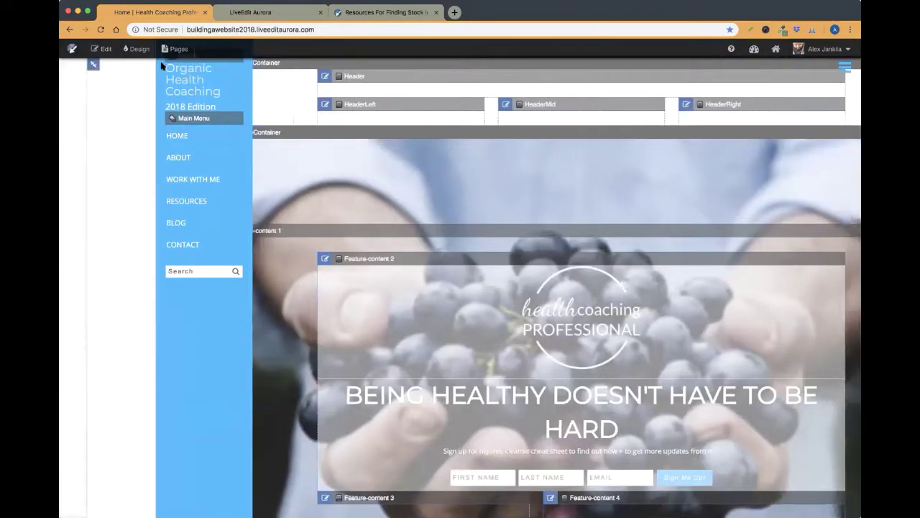
left_click(844, 67)
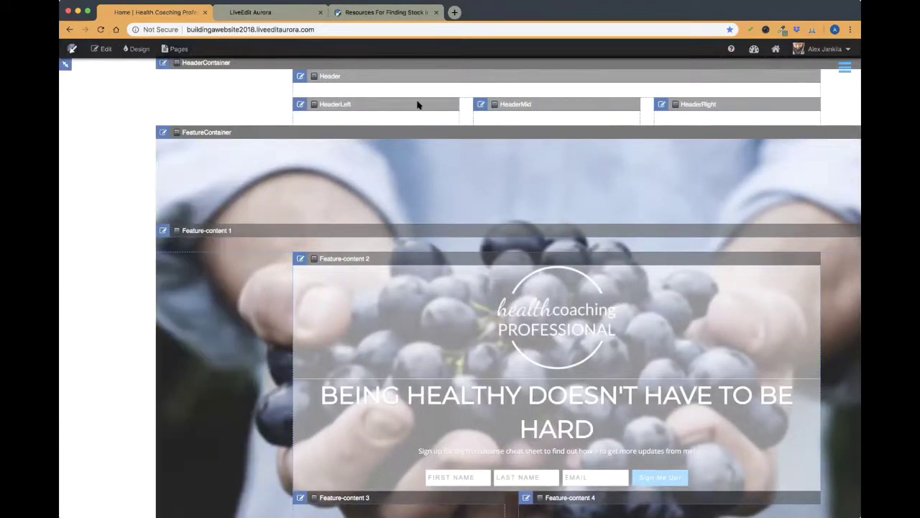
Step: Examine the FeatureContainer area and the content sections below it on the home page
left_click(94, 49)
left_click(97, 49)
left_click_drag(243, 134, 182, 133)
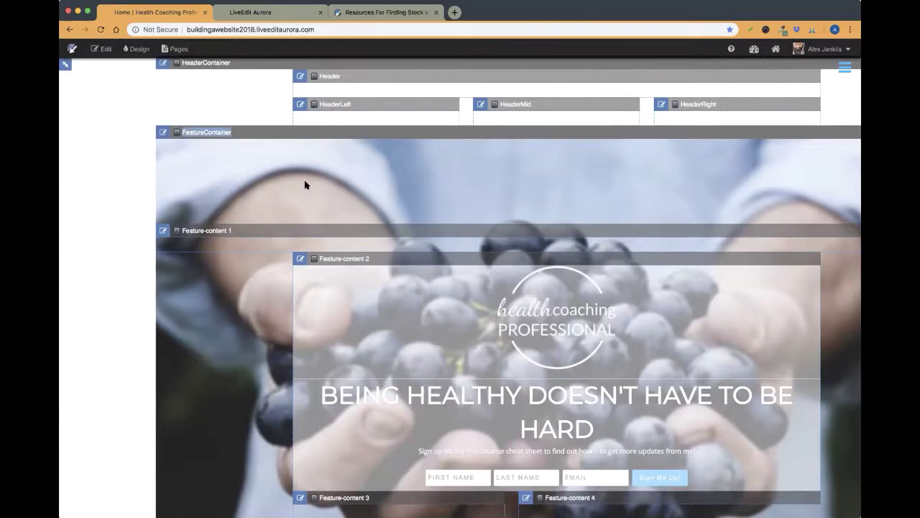
scroll(304, 184, "down", 5)
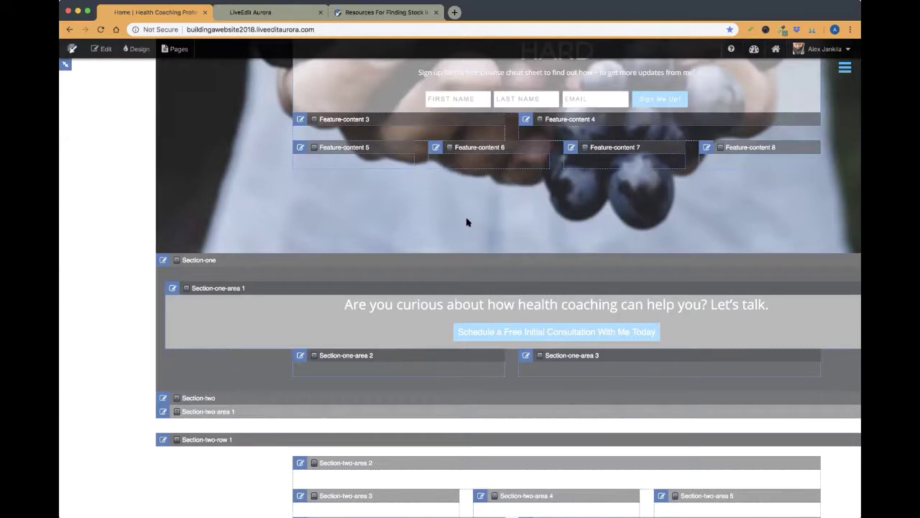
scroll(468, 221, "up", 5)
scroll(467, 222, "down", 1)
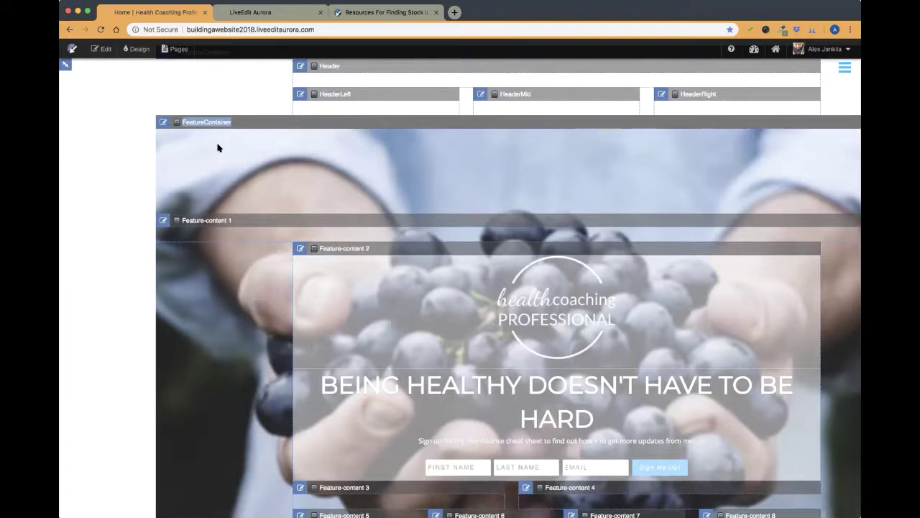
Step: Remove the background image in the FeatureContainer's properties and check the background color choices without picking one
left_click(94, 47)
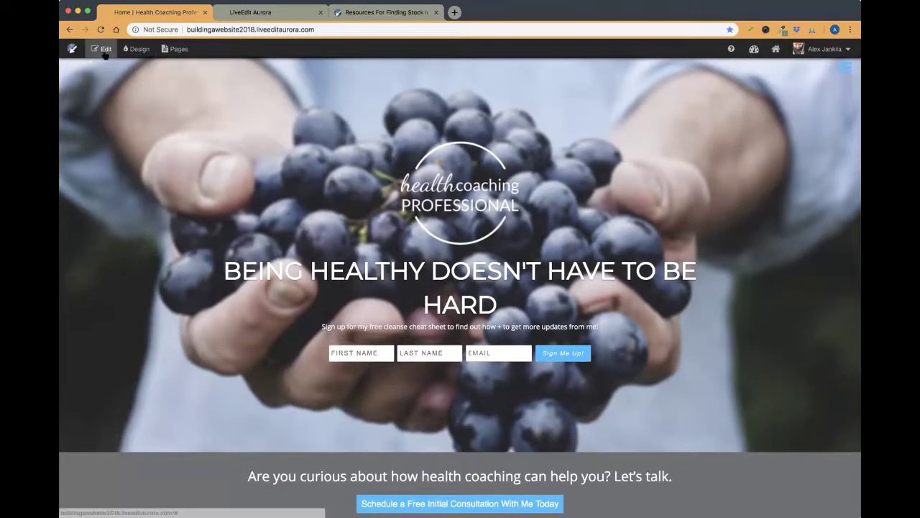
left_click(101, 48)
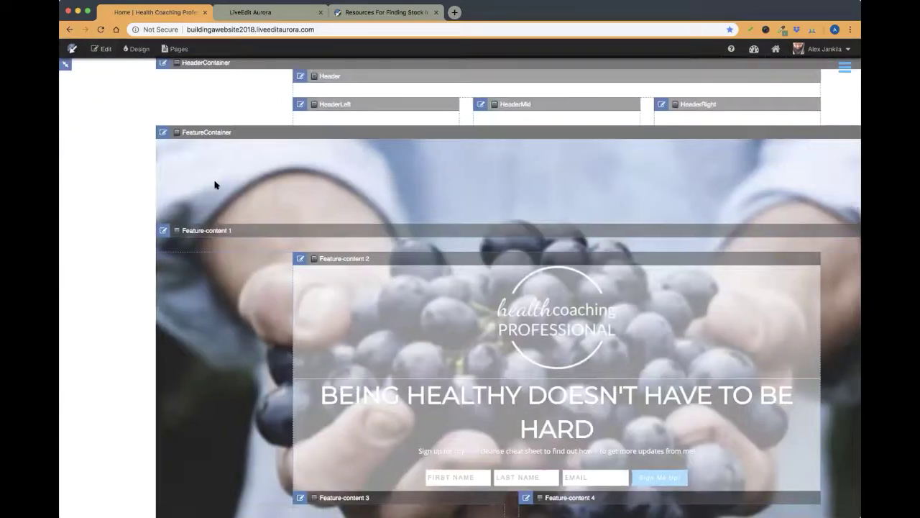
left_click(163, 134)
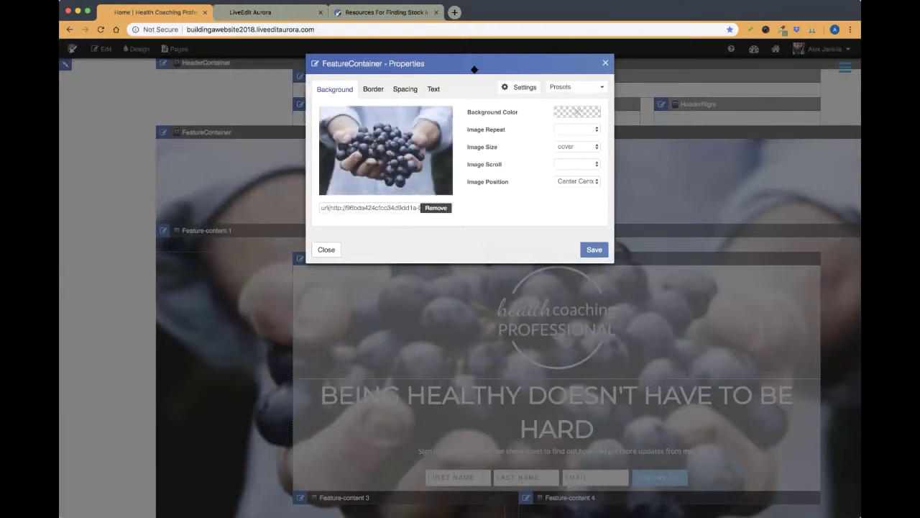
left_click_drag(474, 64, 488, 88)
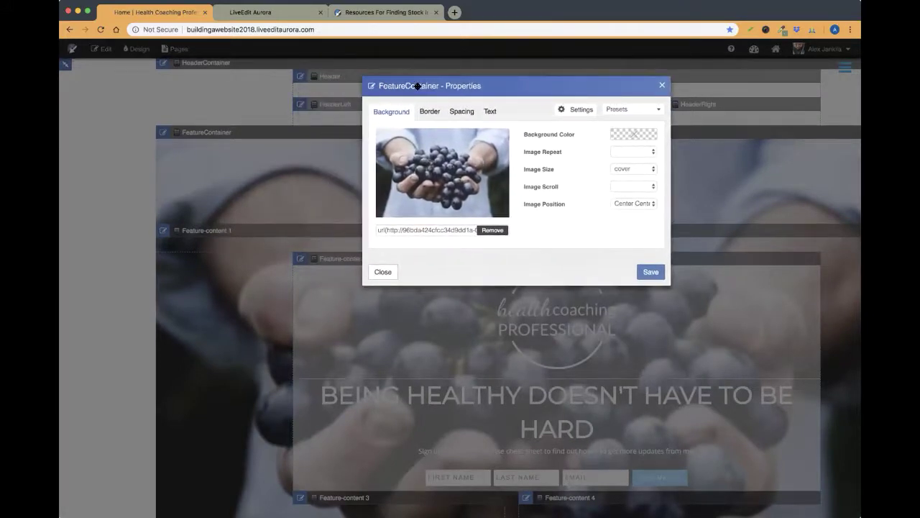
mouse_move(407, 171)
mouse_move(482, 201)
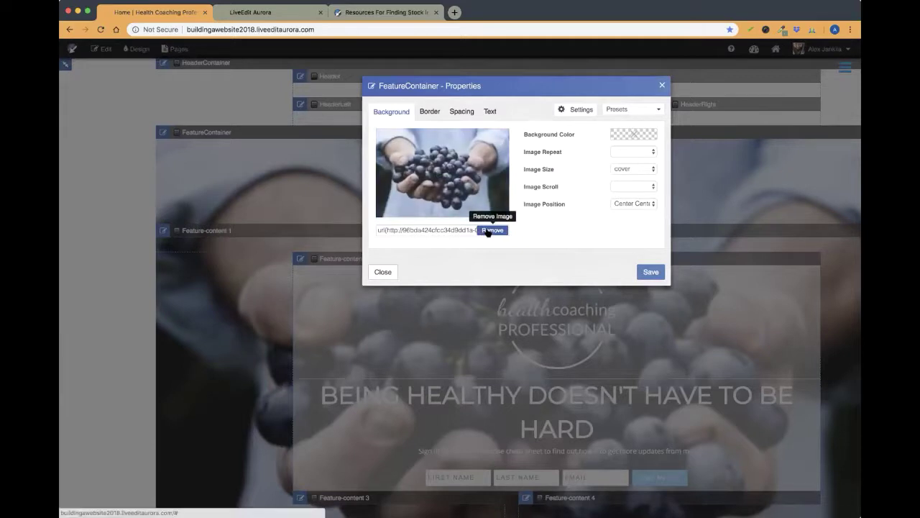
left_click(492, 230)
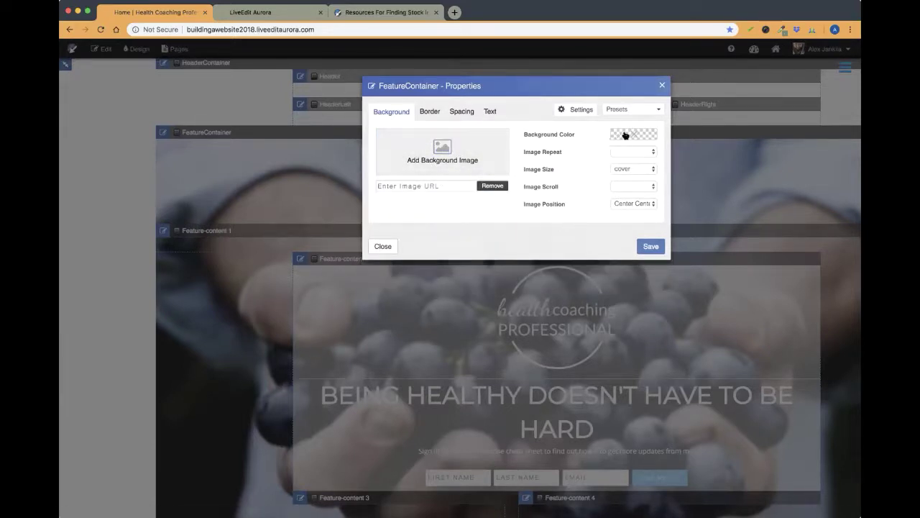
left_click(623, 136)
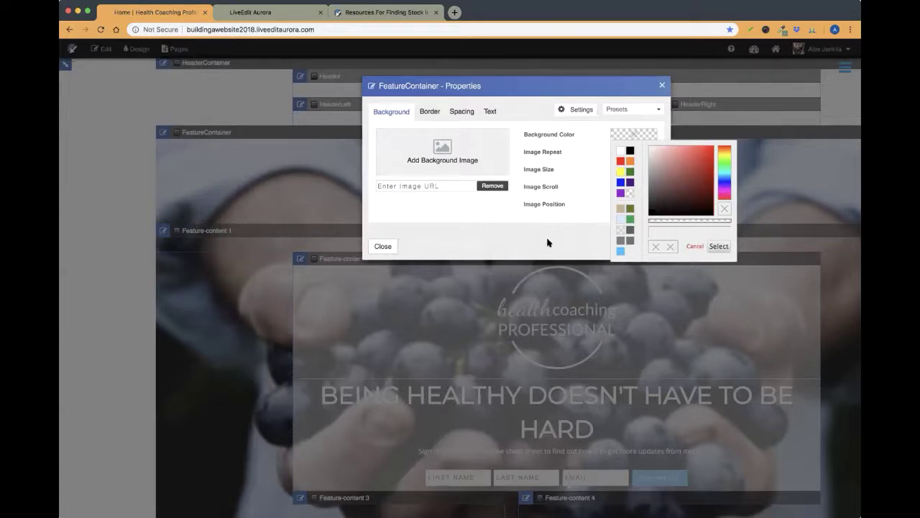
left_click(511, 237)
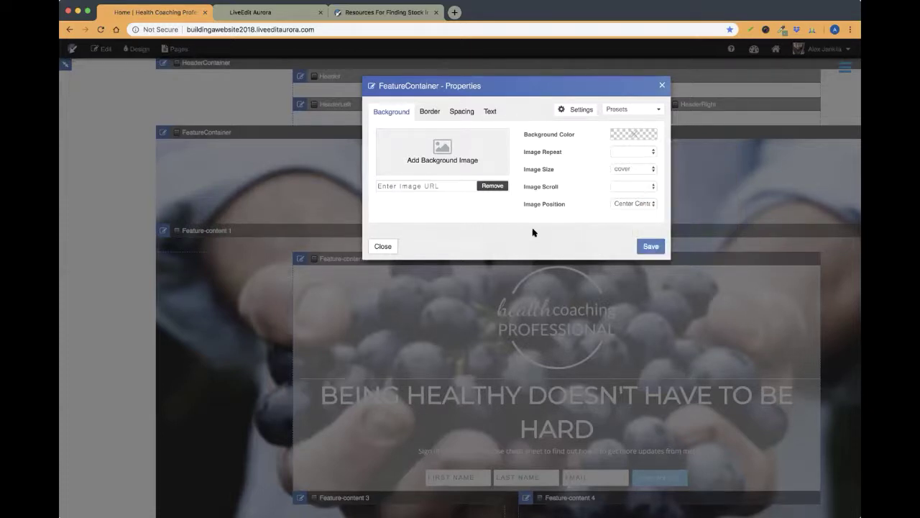
Step: Choose bady-qb-215032-unsplash from the Building A Website folder as the FeatureContainer's background image and view its file information
left_click(442, 150)
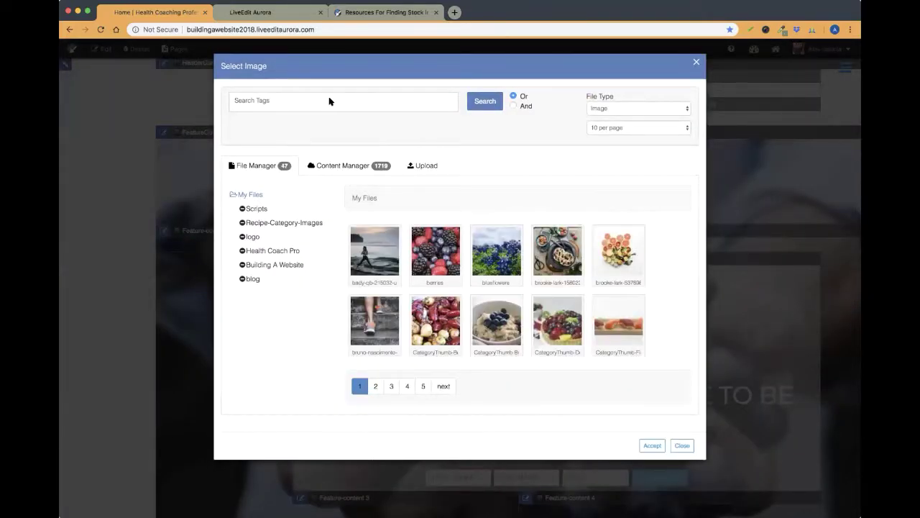
left_click(265, 266)
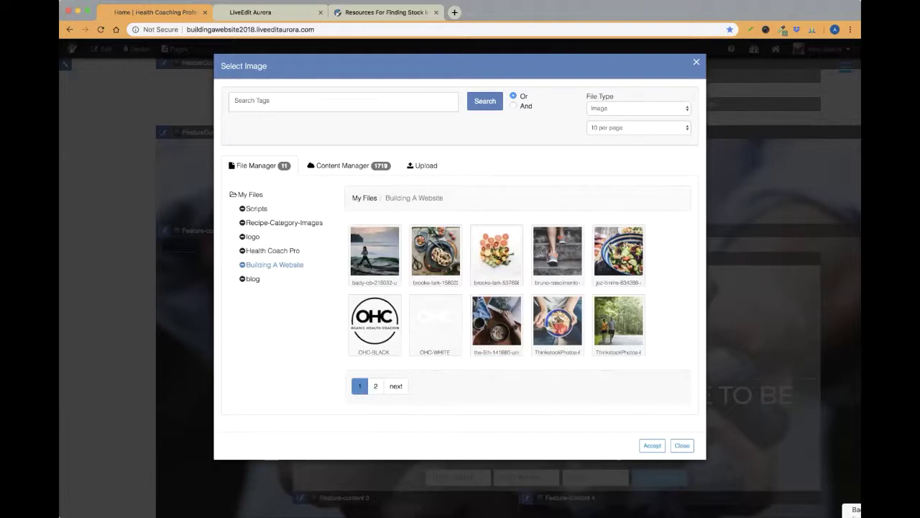
key("super+alt+i")
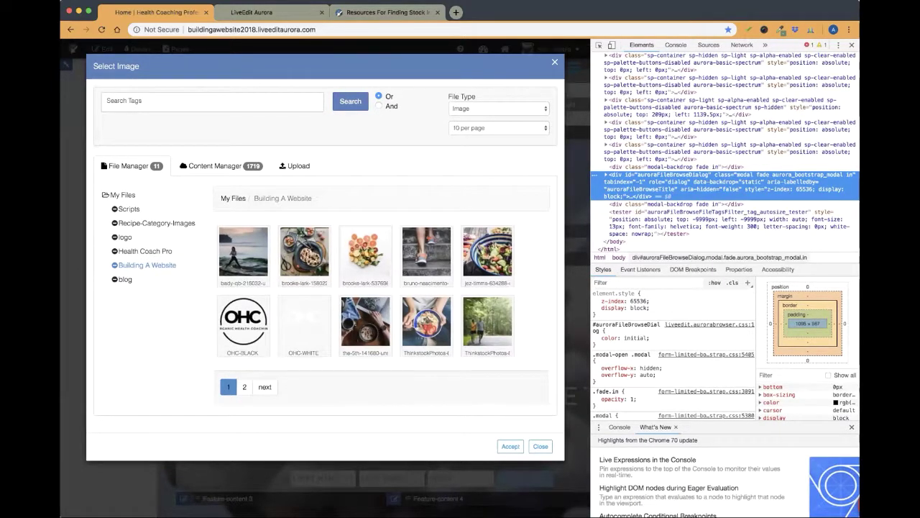
left_click(852, 45)
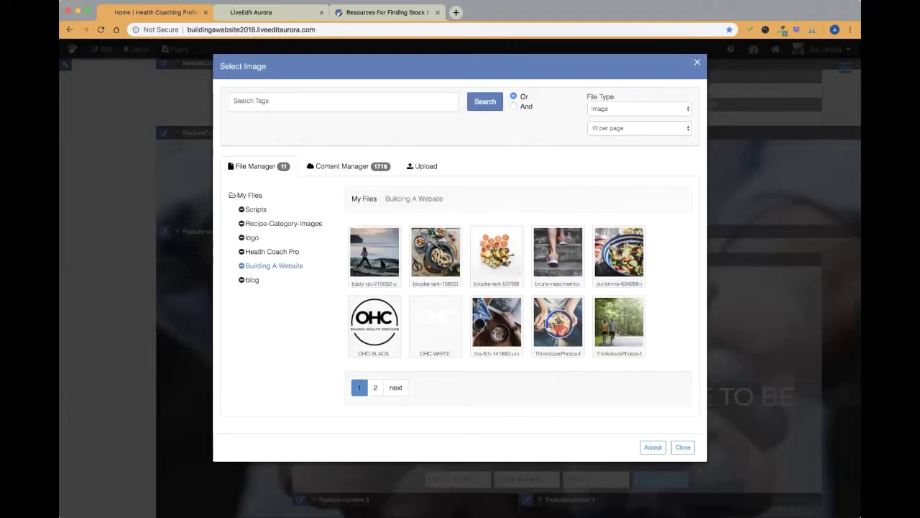
left_click(385, 254)
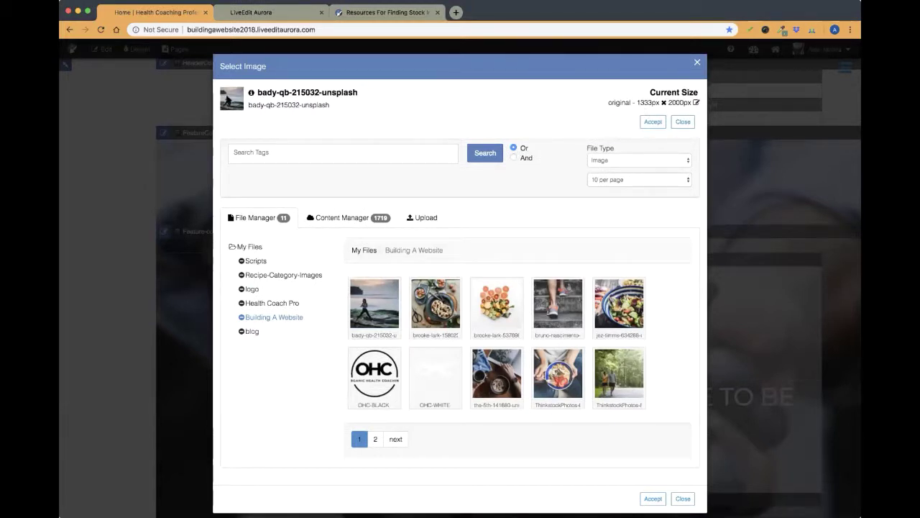
left_click(250, 93)
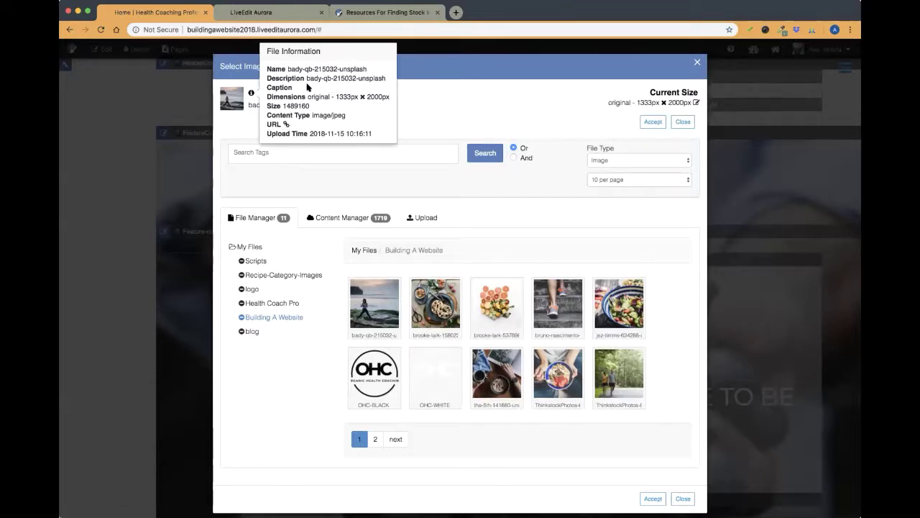
Step: Open the file details of bady-qb-215032-unsplash in the File Manager and examine the image and its properties
left_click(251, 14)
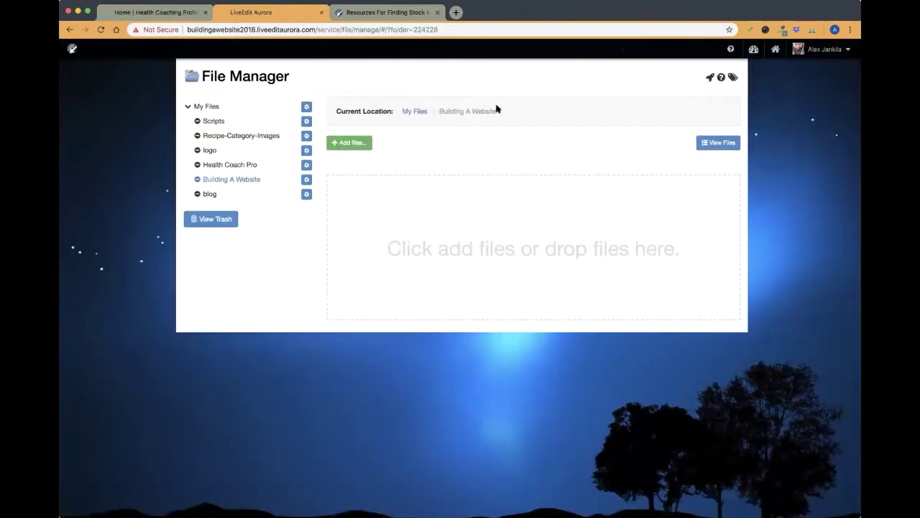
left_click(704, 143)
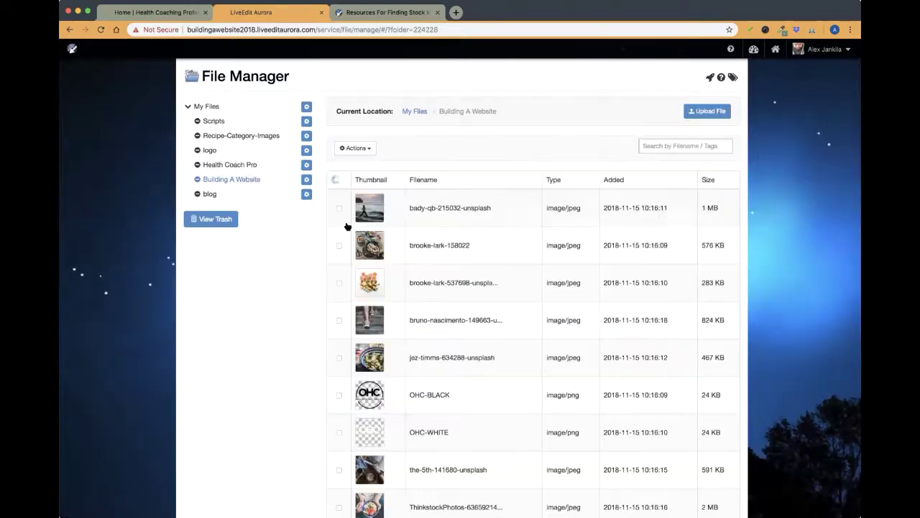
left_click(371, 216)
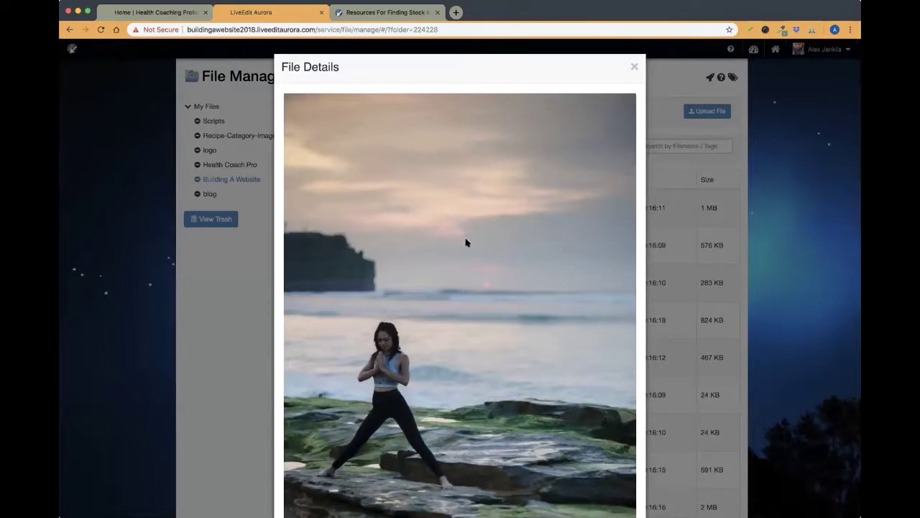
scroll(466, 242, "down", 5)
scroll(466, 242, "down", 3)
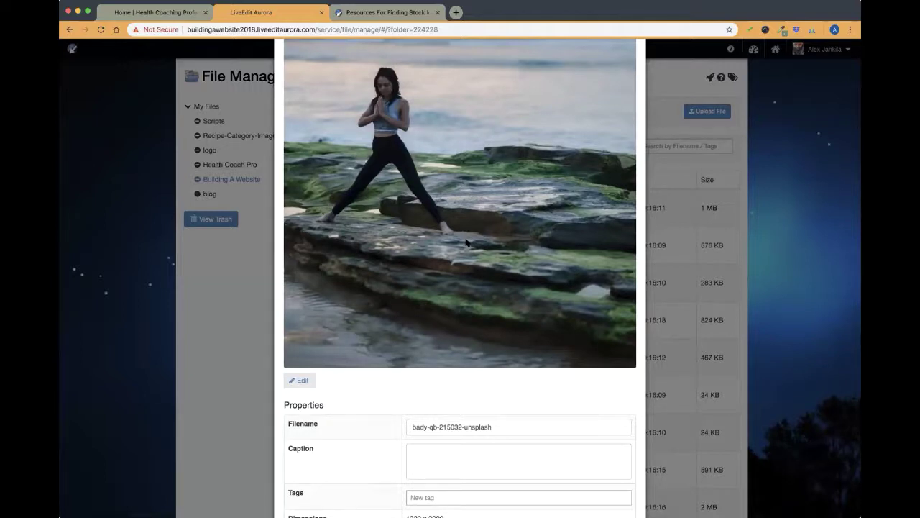
scroll(466, 243, "up", 4)
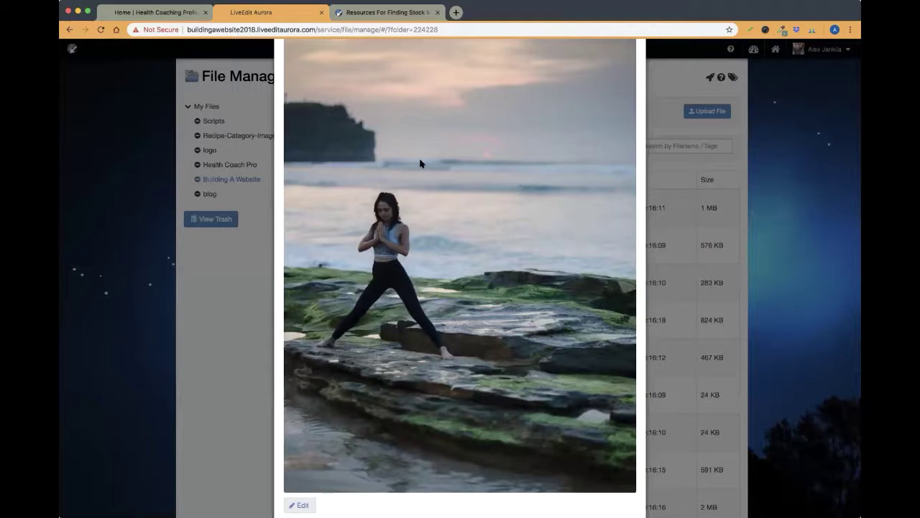
Step: Examine the photo and properties of bady-qb-215032-unsplash, and view it in the Photo Editor without making changes
scroll(515, 274, "up", 3)
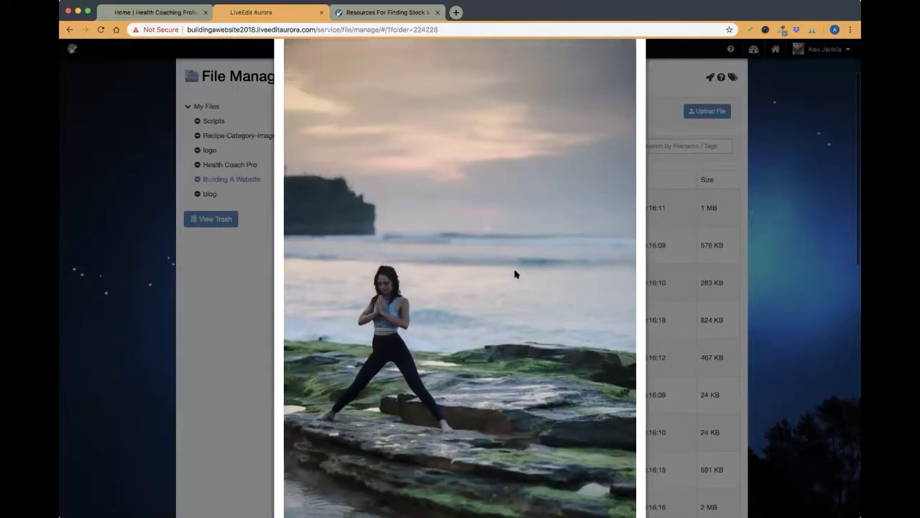
scroll(515, 274, "down", 10)
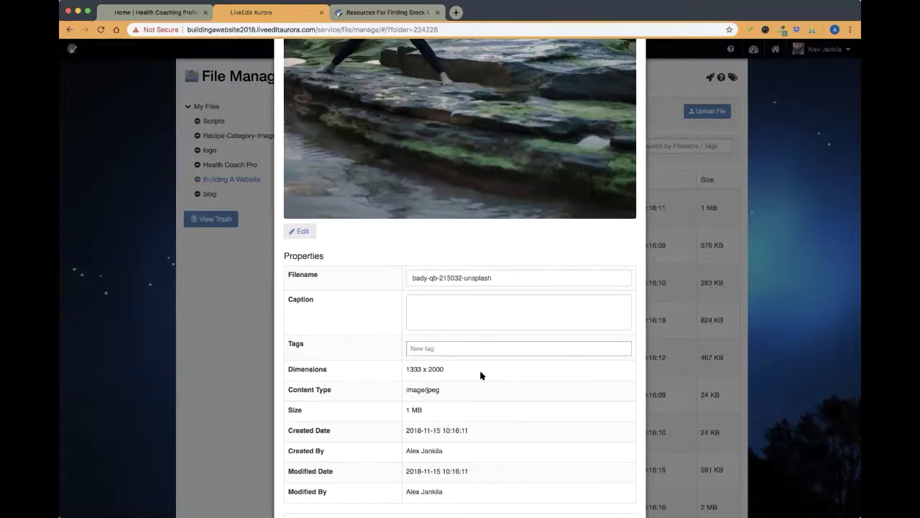
scroll(481, 375, "up", 5)
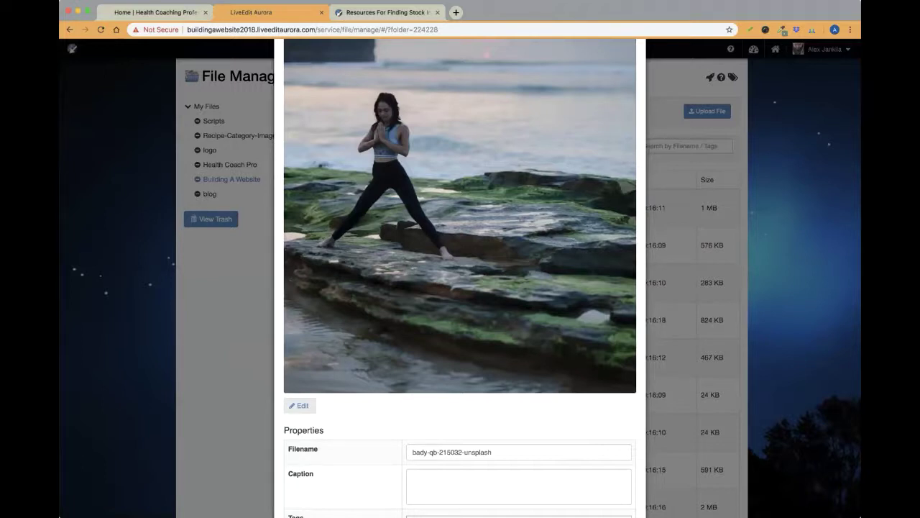
scroll(495, 325, "up", 5)
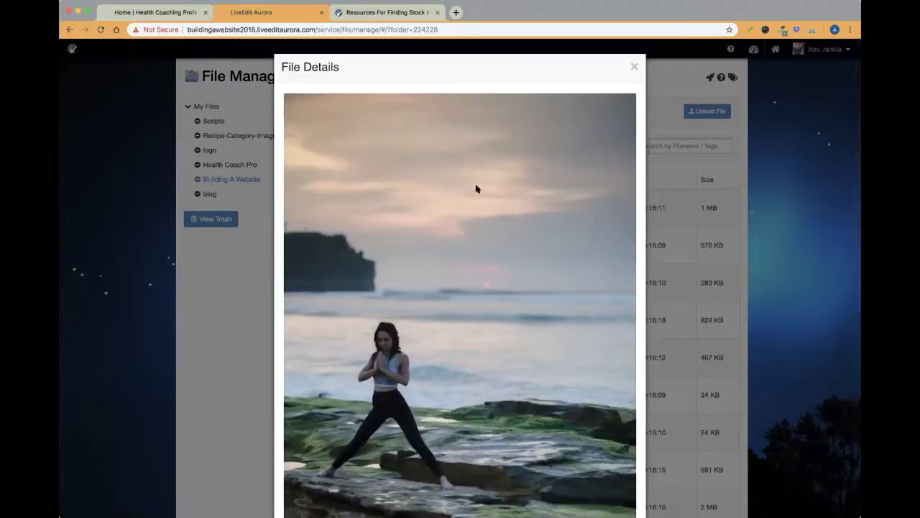
scroll(500, 108, "down", 5)
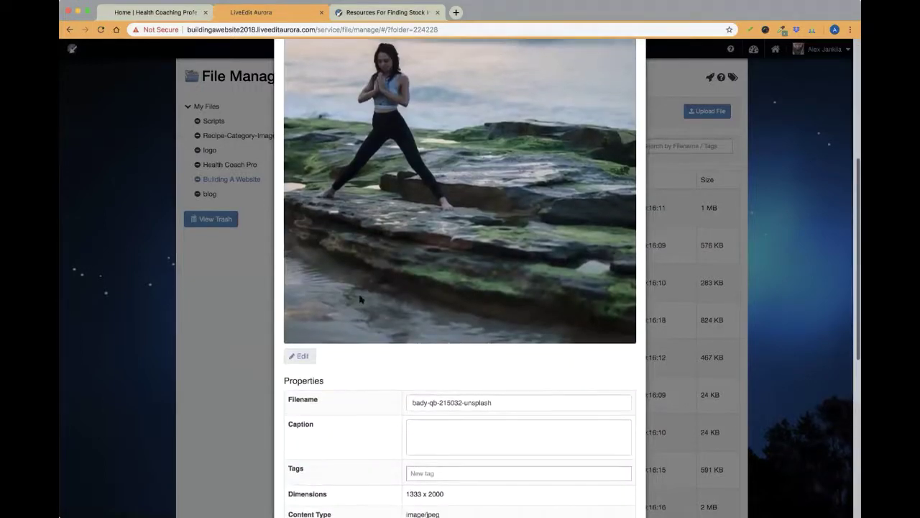
left_click(301, 354)
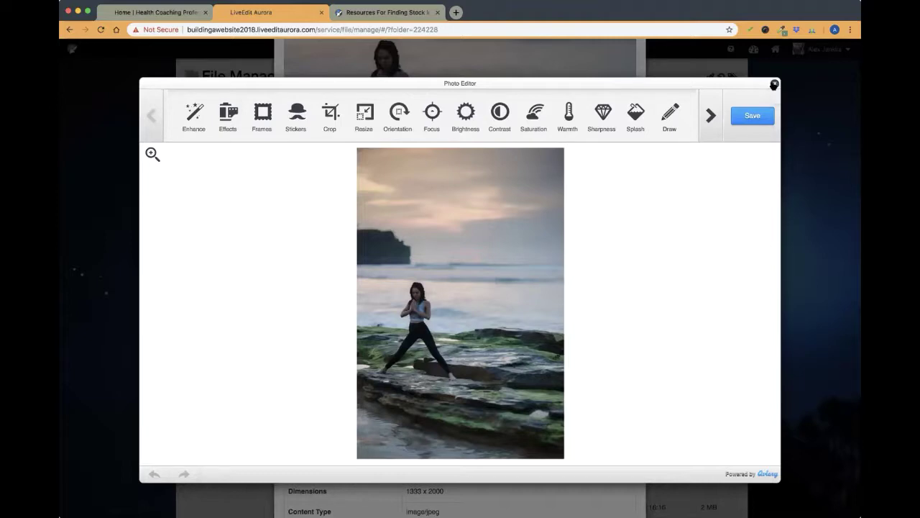
left_click(775, 85)
Step: Search the help portal for "images" and look through the How To Re-Size Images video article
left_click(424, 13)
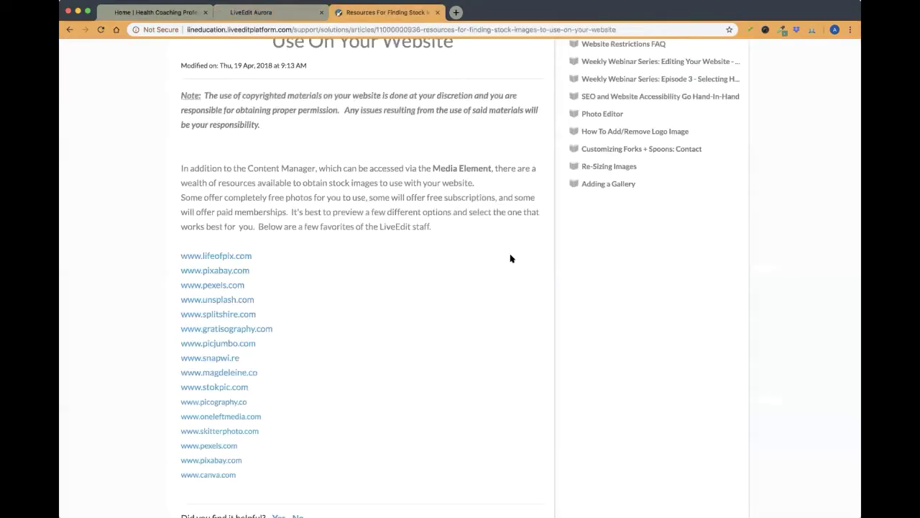
scroll(509, 257, "up", 10)
scroll(375, 299, "down", 1)
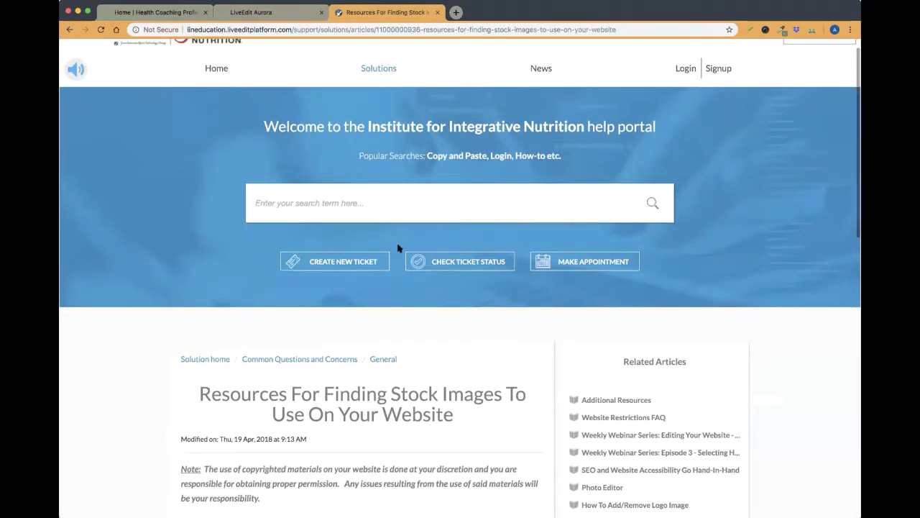
left_click(381, 199)
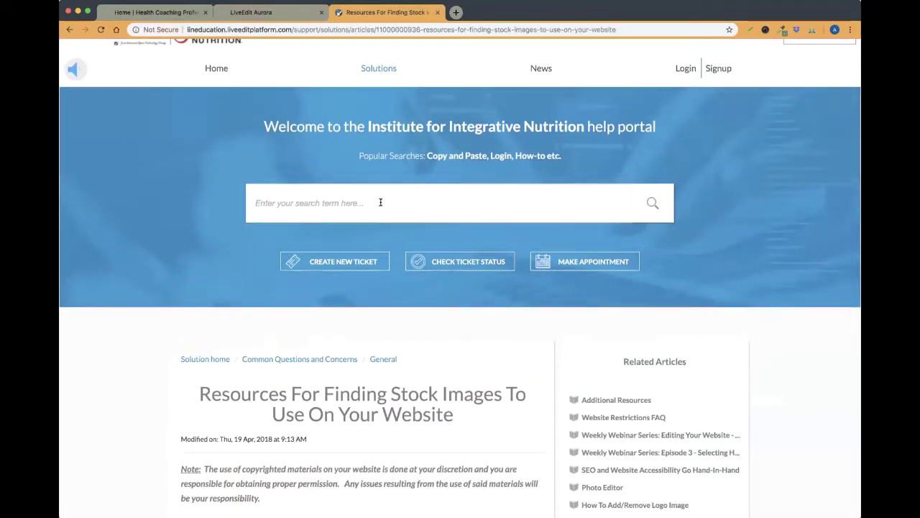
type("images")
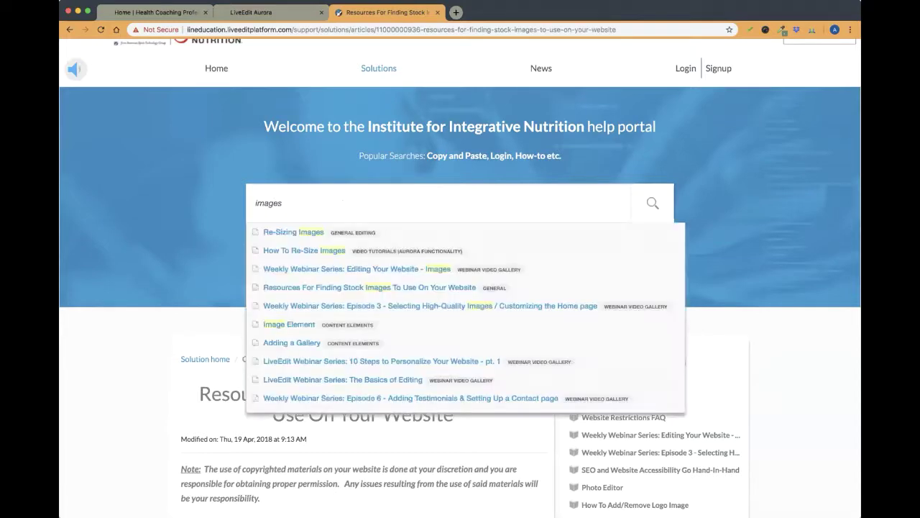
key("Down")
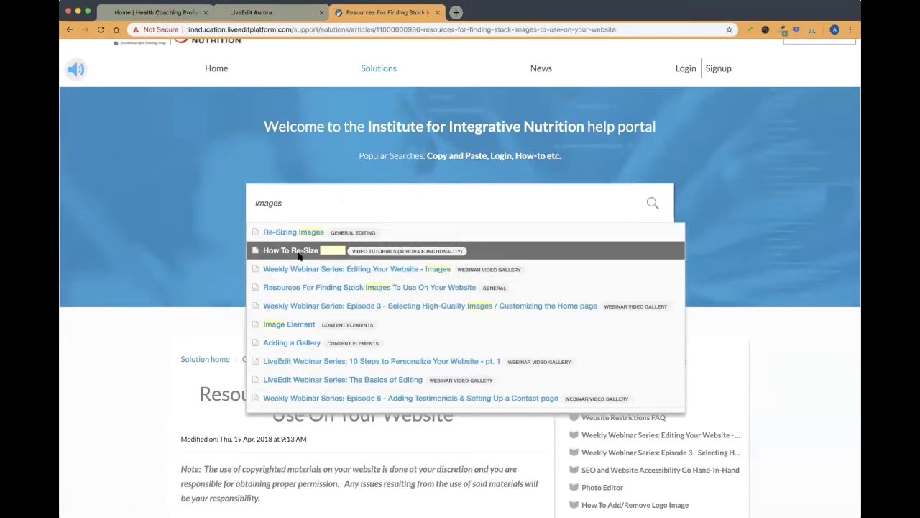
key("Return")
scroll(193, 223, "down", 5)
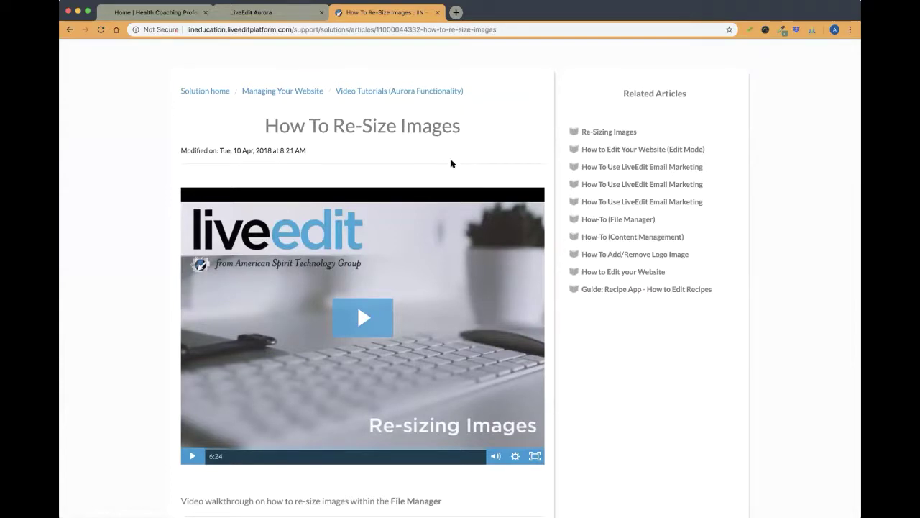
scroll(456, 153, "down", 2)
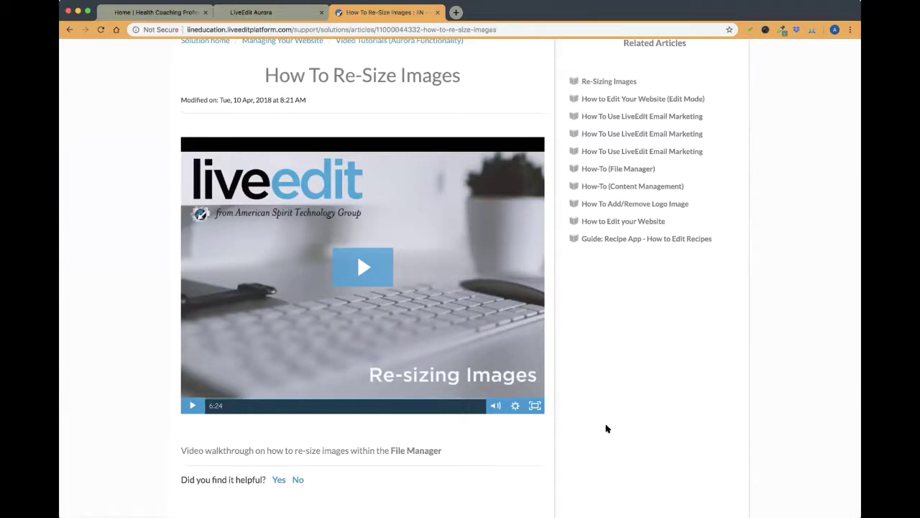
scroll(608, 424, "up", 4)
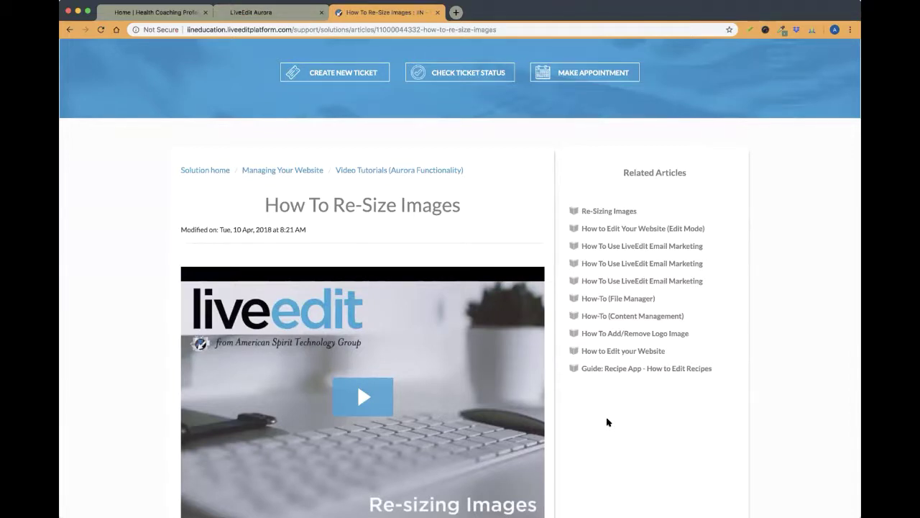
scroll(658, 422, "down", 3)
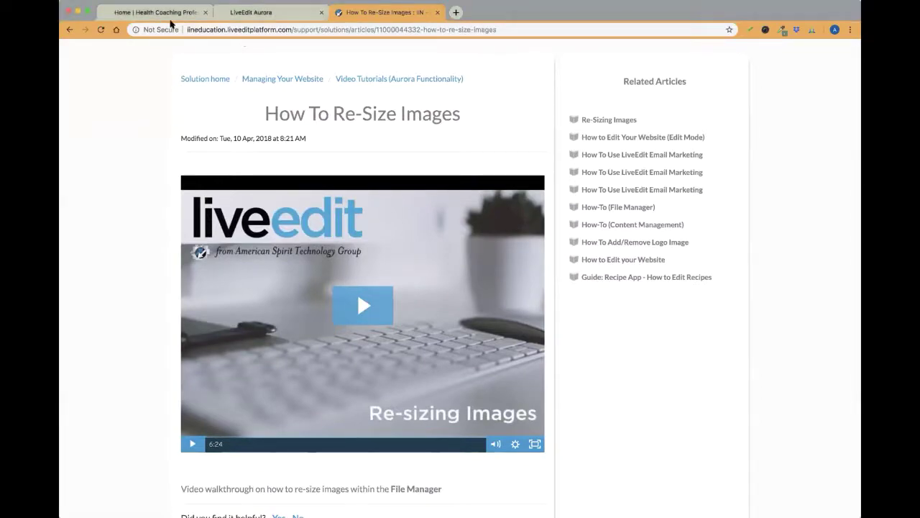
Step: Accept bady-qb-215032-unsplash as the FeatureContainer's background image and review the Image Size and Image Scroll options, keeping the size on cover
left_click(136, 16)
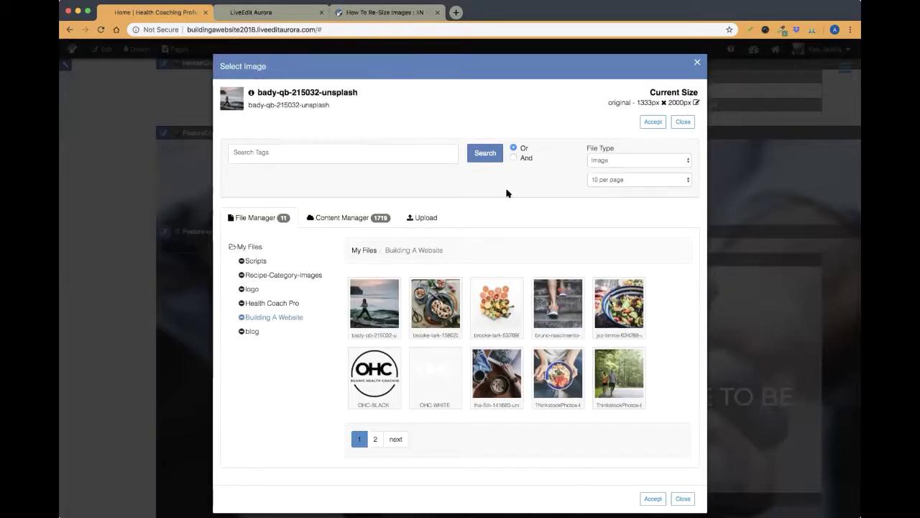
left_click(650, 123)
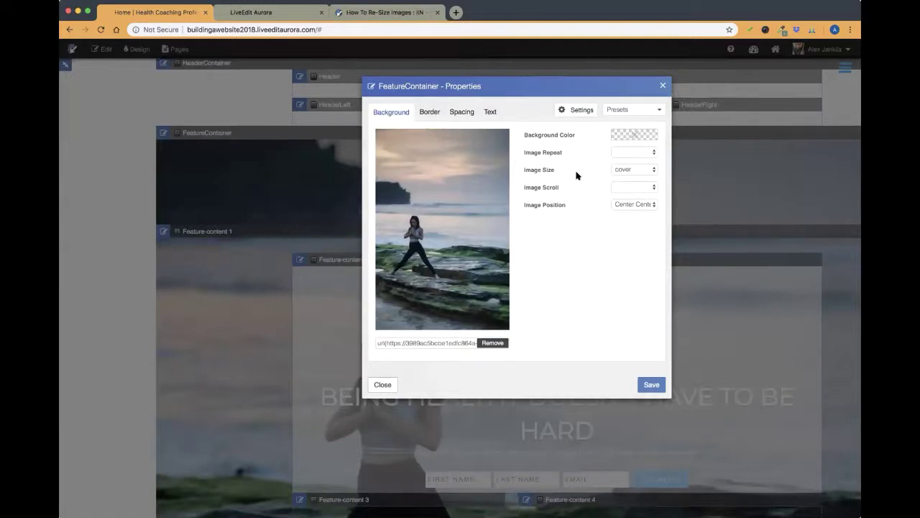
left_click(626, 170)
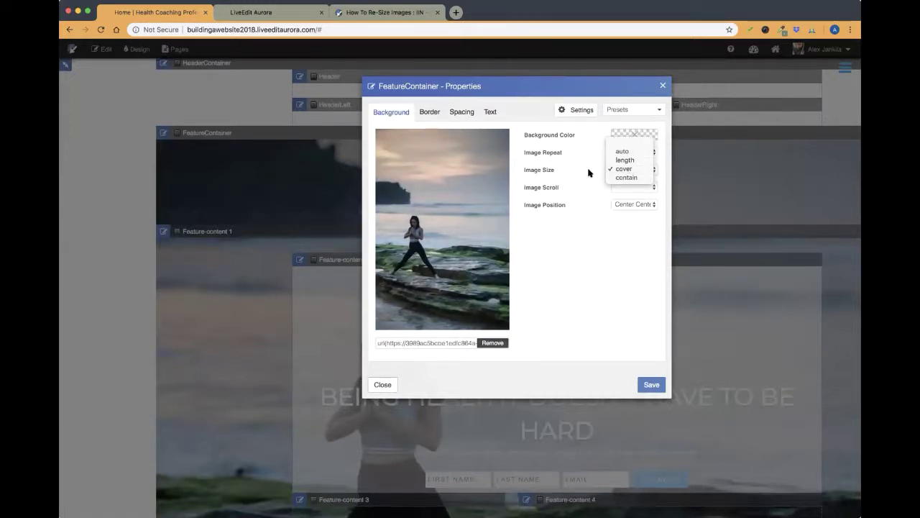
left_click(627, 170)
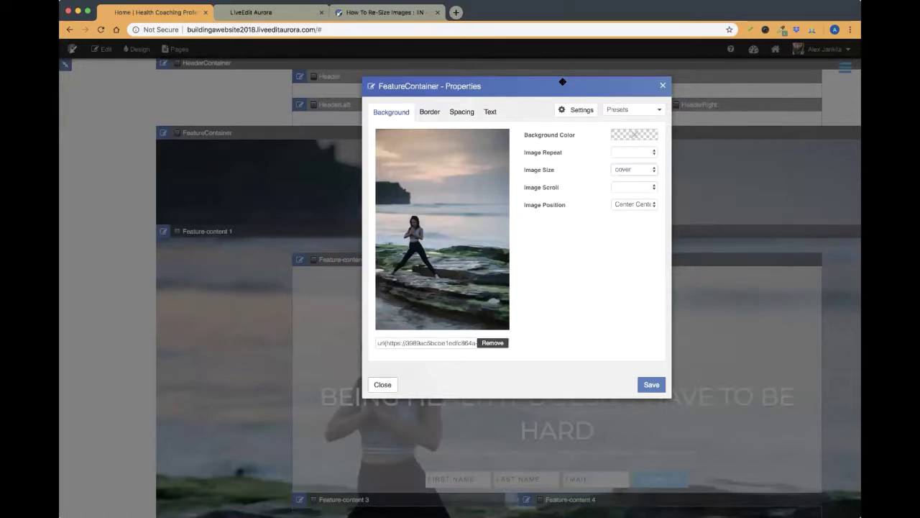
left_click(615, 187)
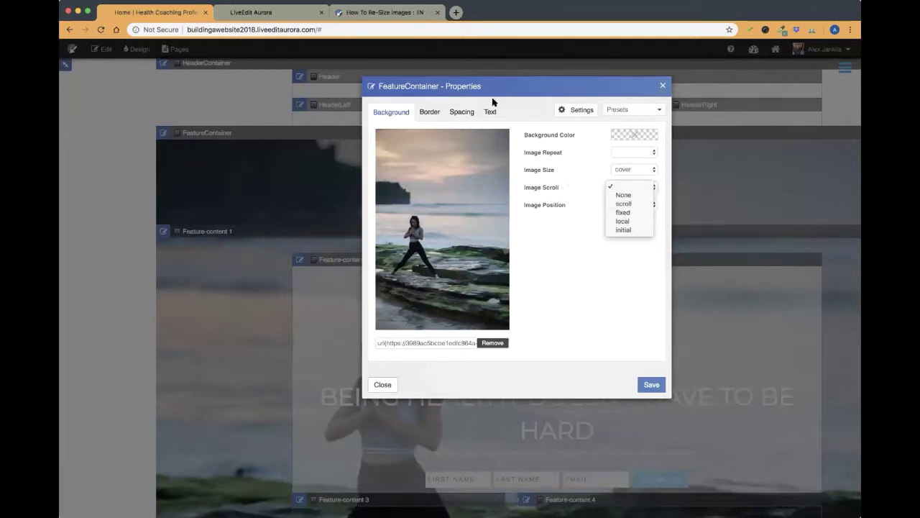
left_click(307, 12)
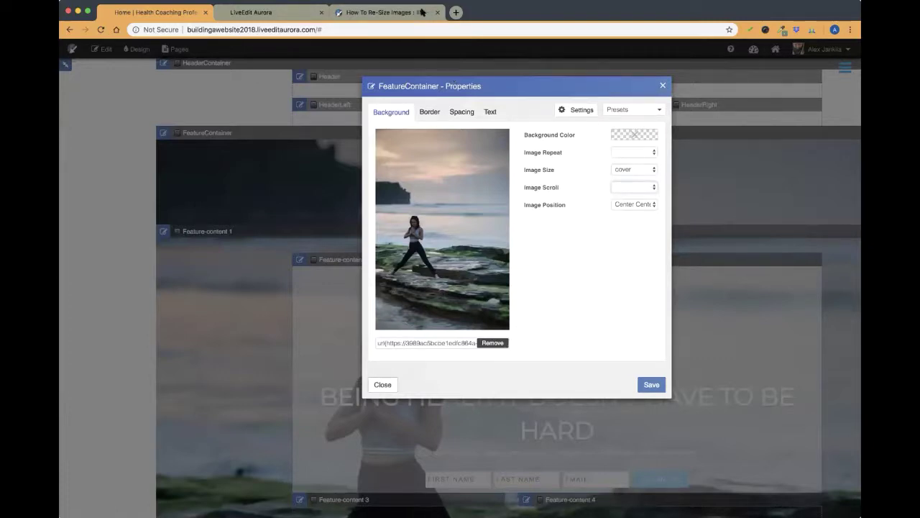
Step: Open the bookmarked Welcome to Organic site in a new tab and examine how its home page background photos behave while scrolling
left_click(455, 12)
left_click(350, 47)
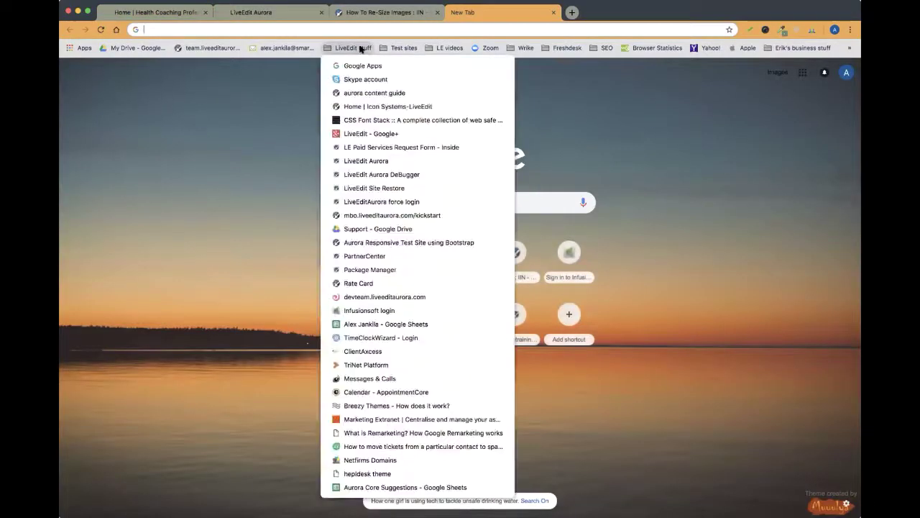
mouse_move(402, 47)
mouse_move(403, 66)
mouse_move(589, 67)
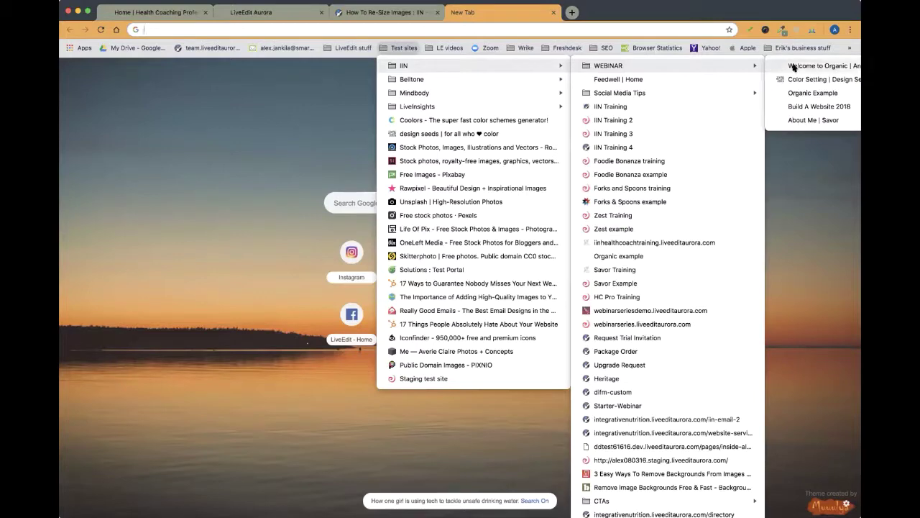
left_click(791, 66)
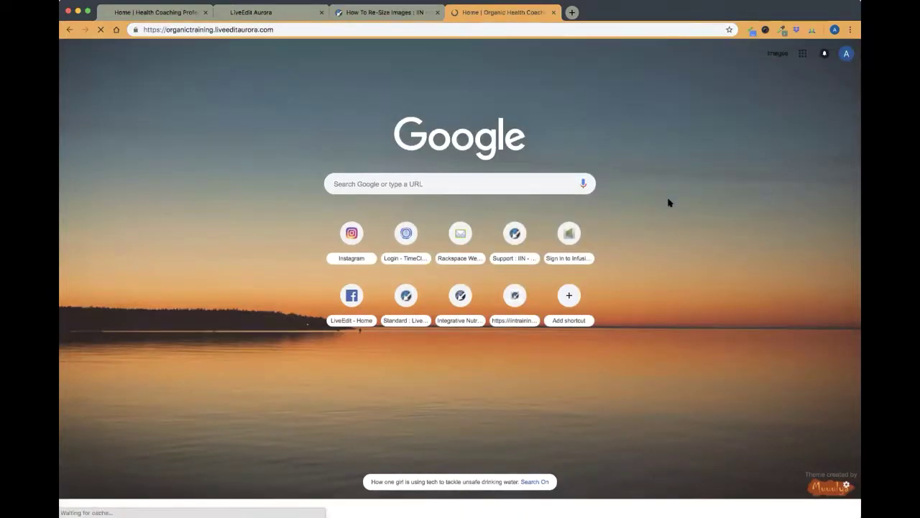
scroll(659, 225, "down", 5)
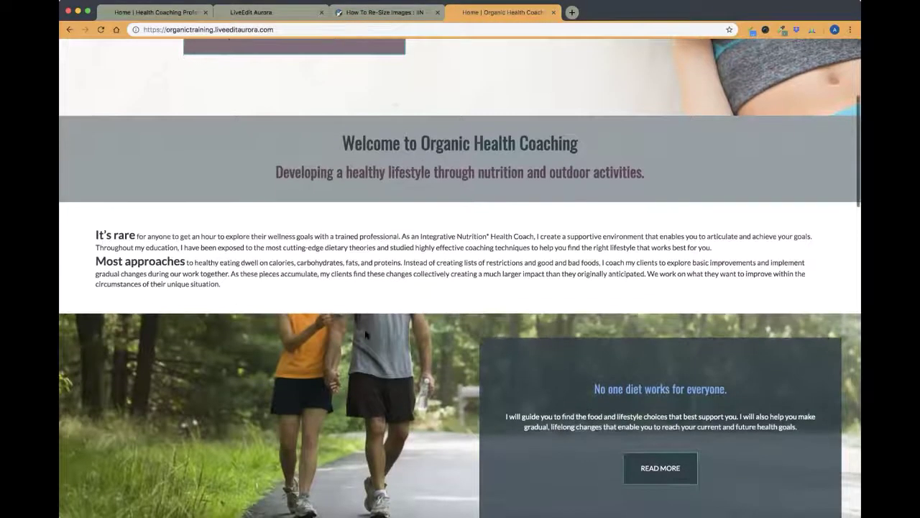
scroll(213, 382, "down", 2)
scroll(214, 382, "up", 2)
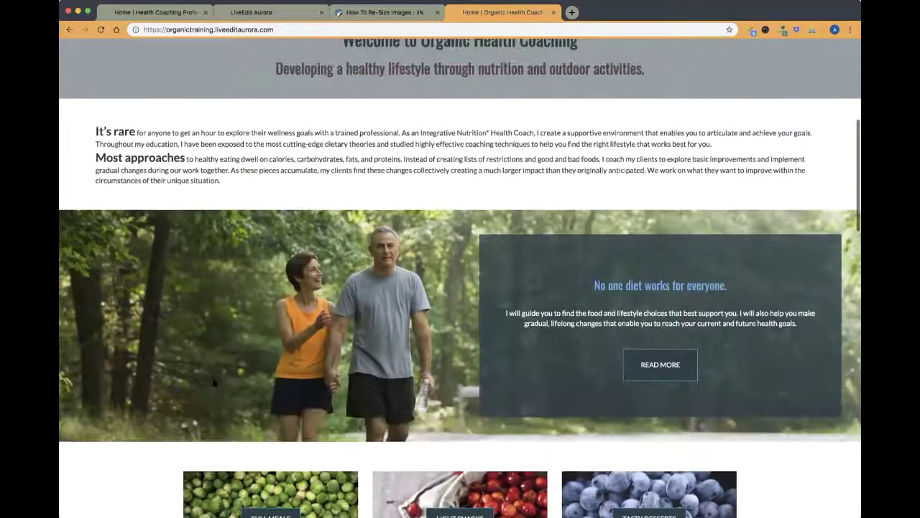
scroll(214, 383, "up", 2)
scroll(214, 383, "down", 6)
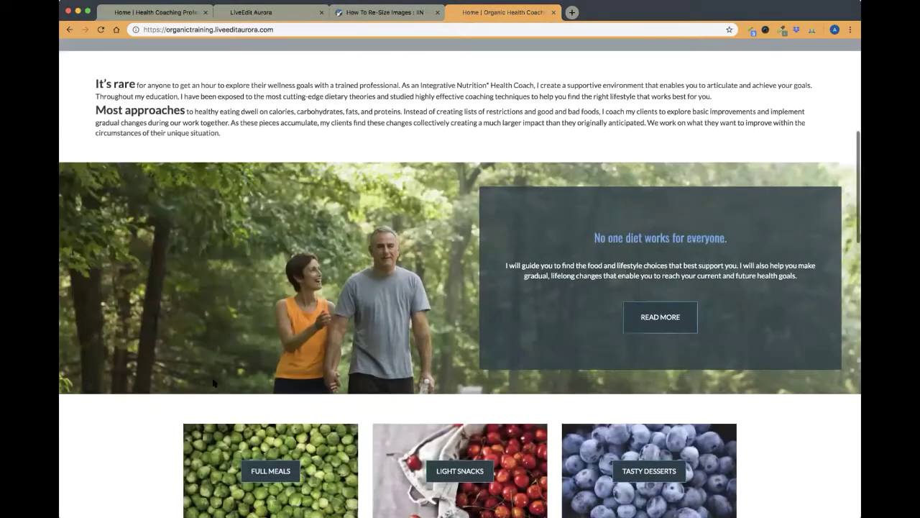
scroll(214, 383, "up", 1)
scroll(214, 383, "up", 8)
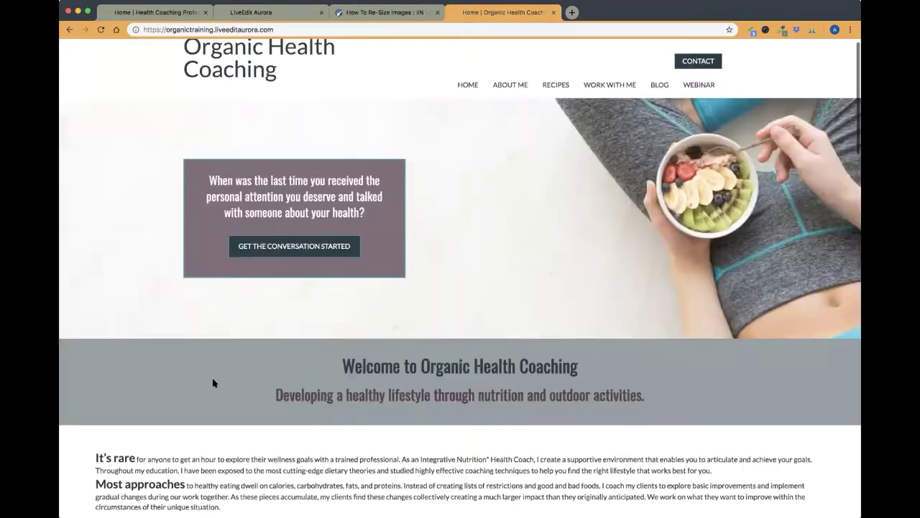
Step: Set the Image Scroll of the FeatureContainer's background image to fixed on the home page
left_click(180, 13)
left_click(637, 187)
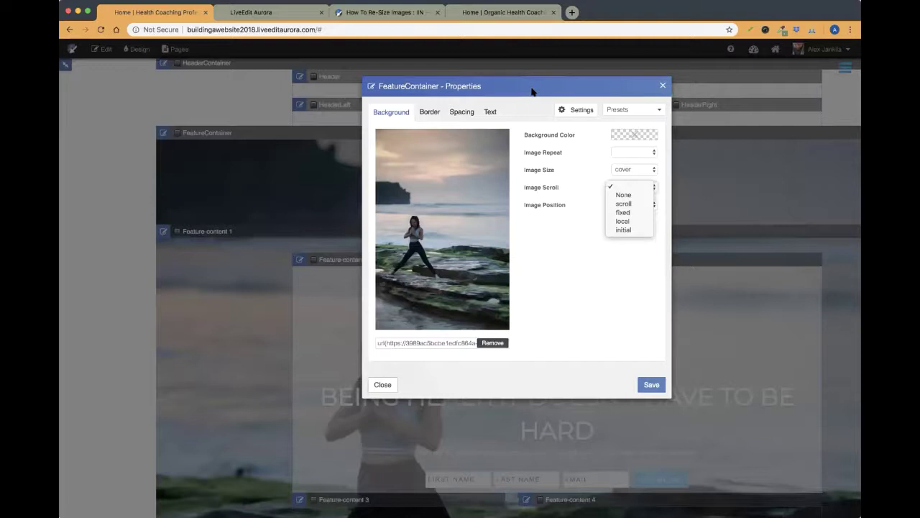
left_click(638, 213)
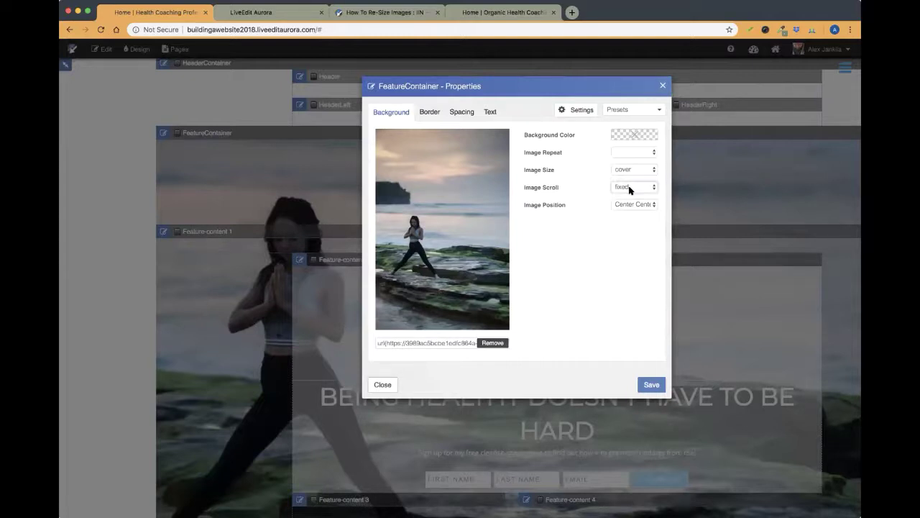
Step: Examine the scrolling behavior of the walking couple background photo on the Organic Health Coaching example site
left_click(482, 17)
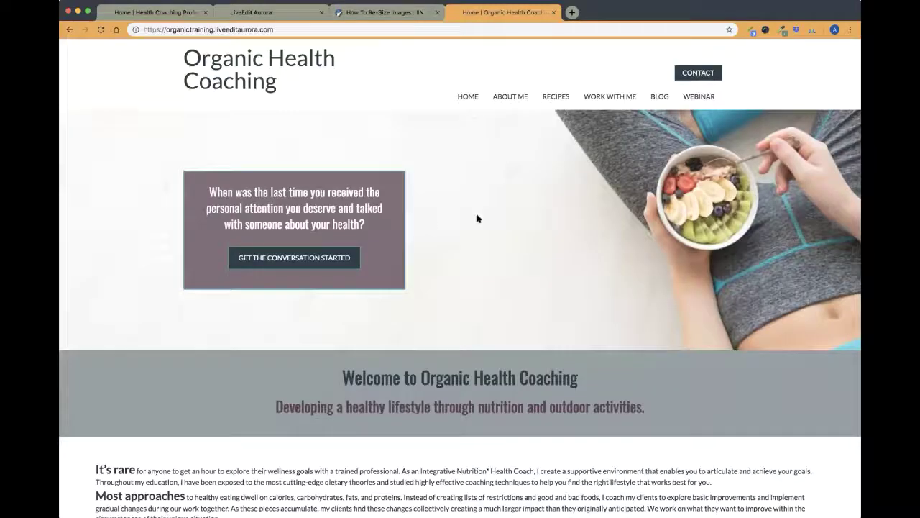
scroll(544, 235, "down", 5)
scroll(544, 236, "down", 4)
scroll(429, 266, "up", 1)
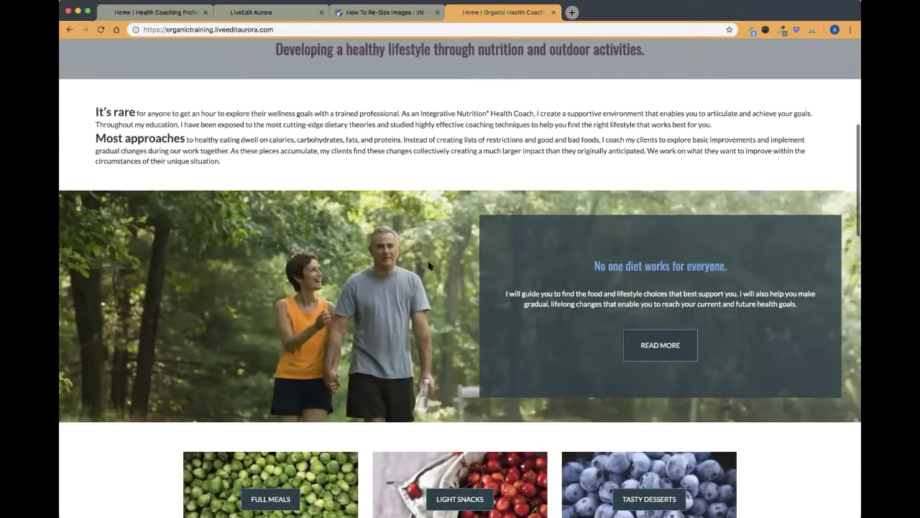
scroll(429, 266, "down", 2)
scroll(428, 266, "up", 1)
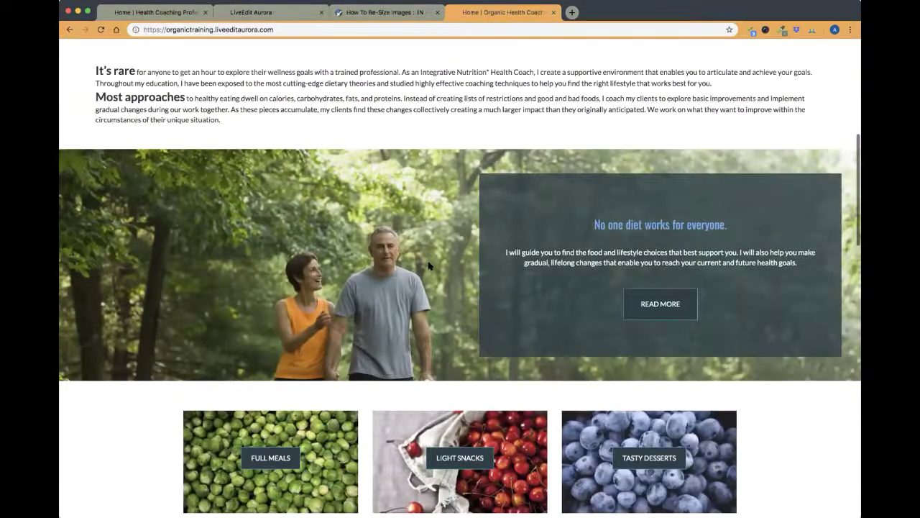
scroll(428, 266, "down", 1)
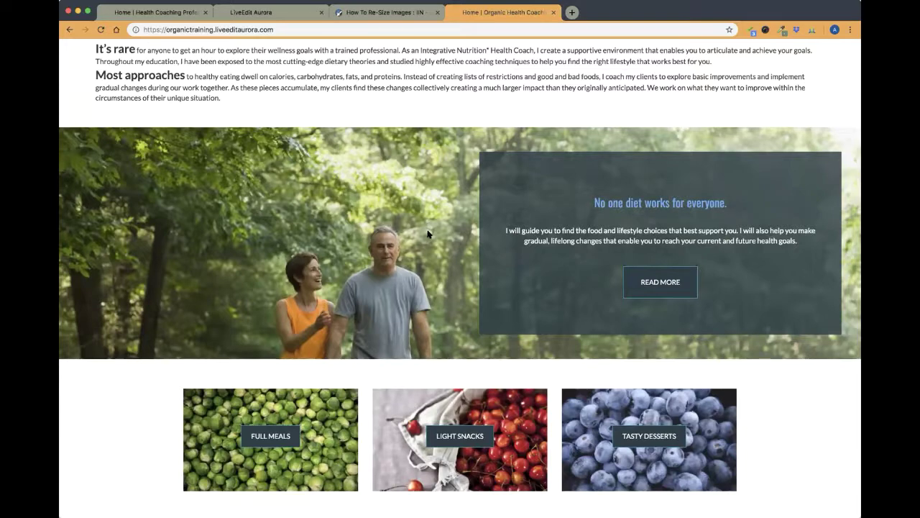
scroll(428, 233, "up", 3)
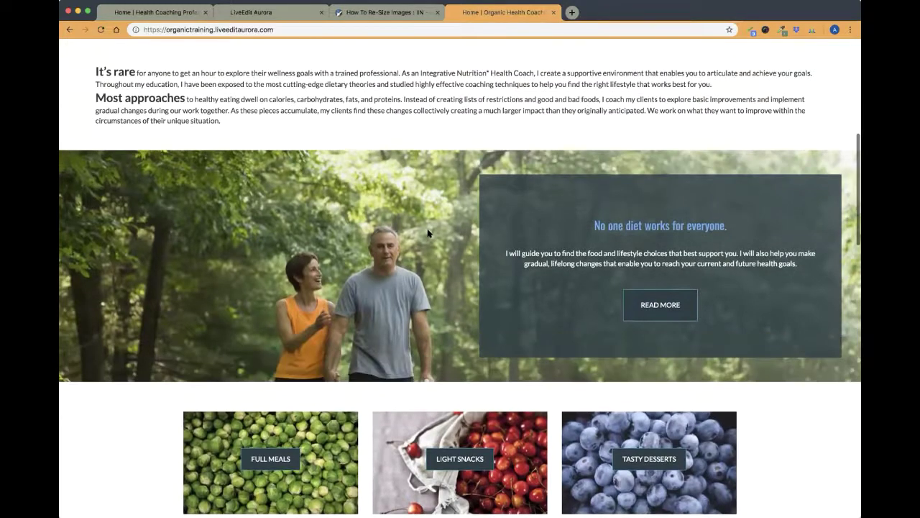
Step: Shrink the browser window to phone width on the Organic Health Coaching example site, examine its background photos and layout, and re-enlarge the window
scroll(428, 233, "down", 1)
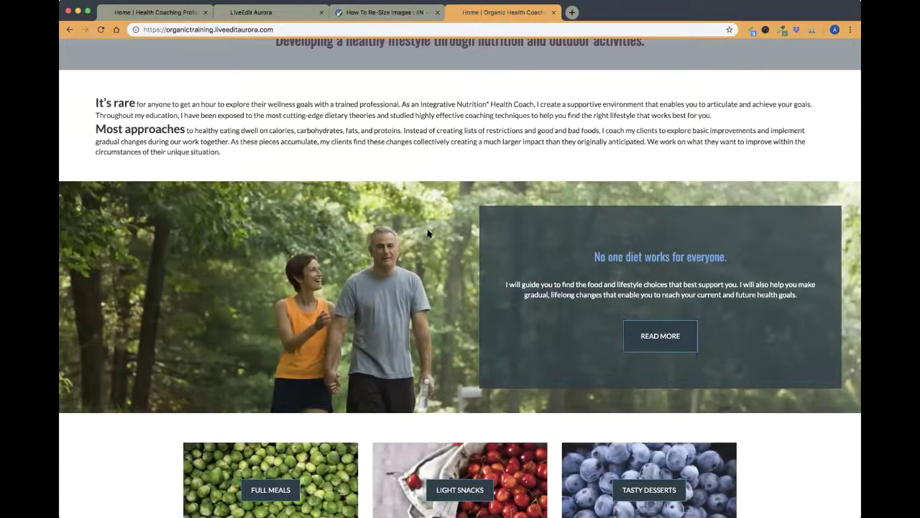
scroll(428, 233, "up", 1)
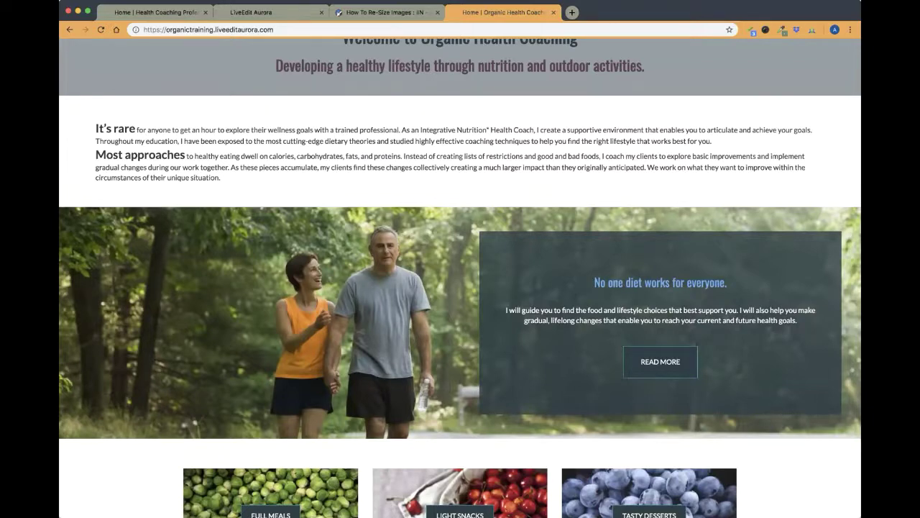
key("ctrl+alt+1")
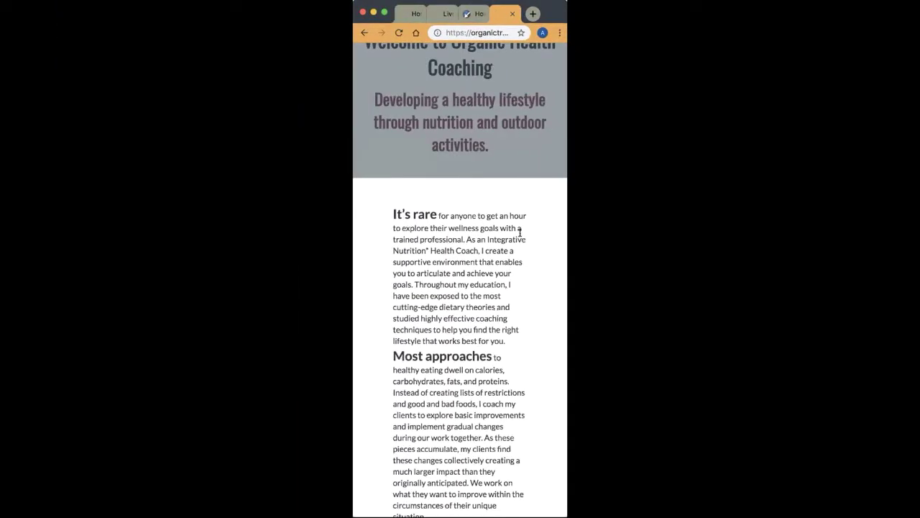
scroll(515, 255, "down", 5)
scroll(516, 255, "down", 3)
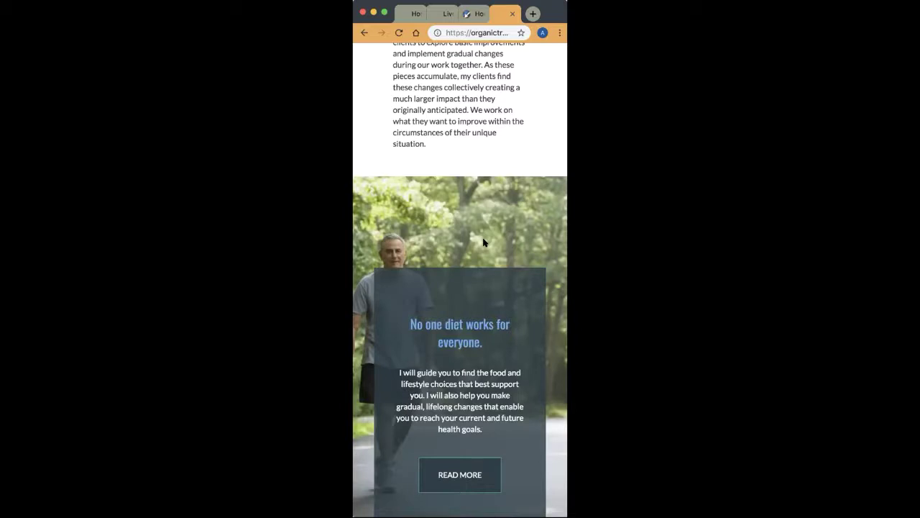
scroll(484, 242, "down", 2)
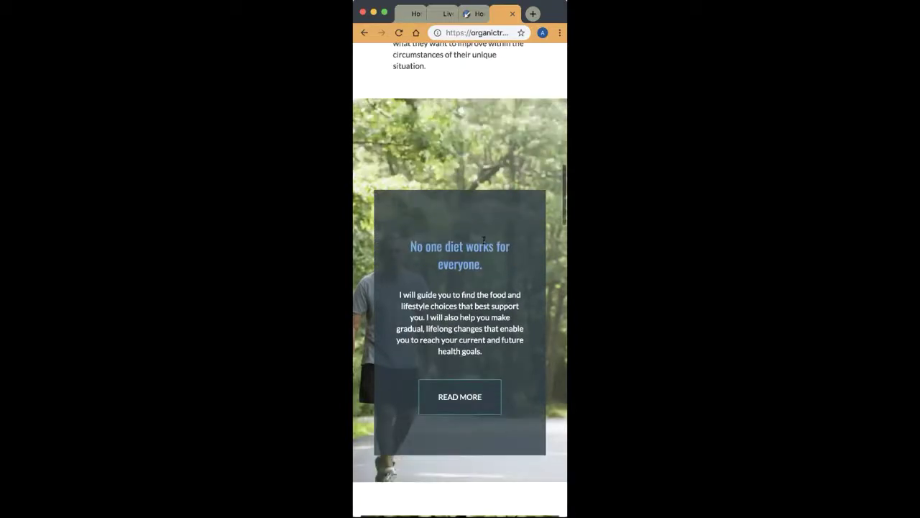
scroll(484, 241, "down", 12)
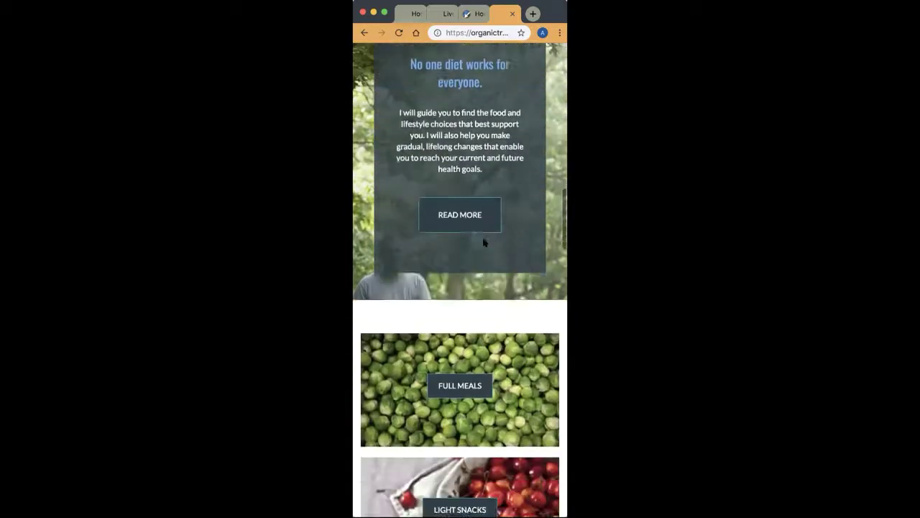
scroll(483, 243, "up", 15)
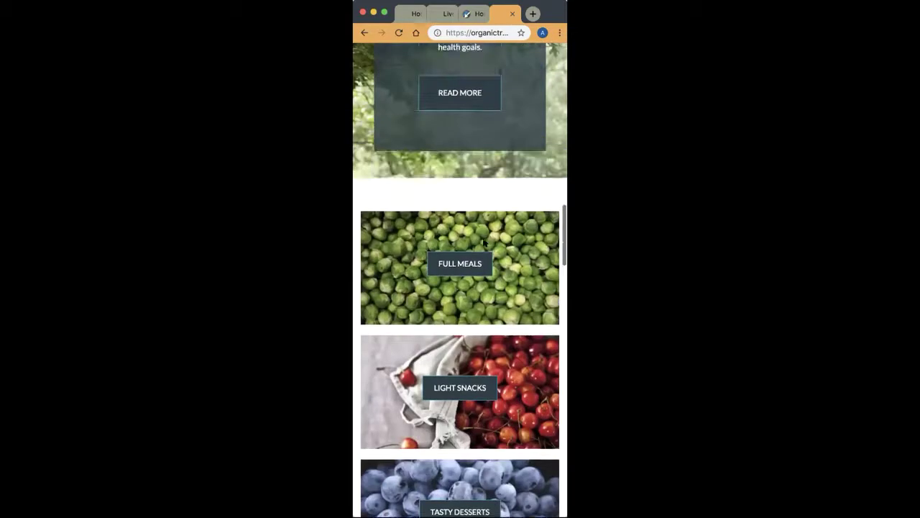
scroll(483, 242, "up", 18)
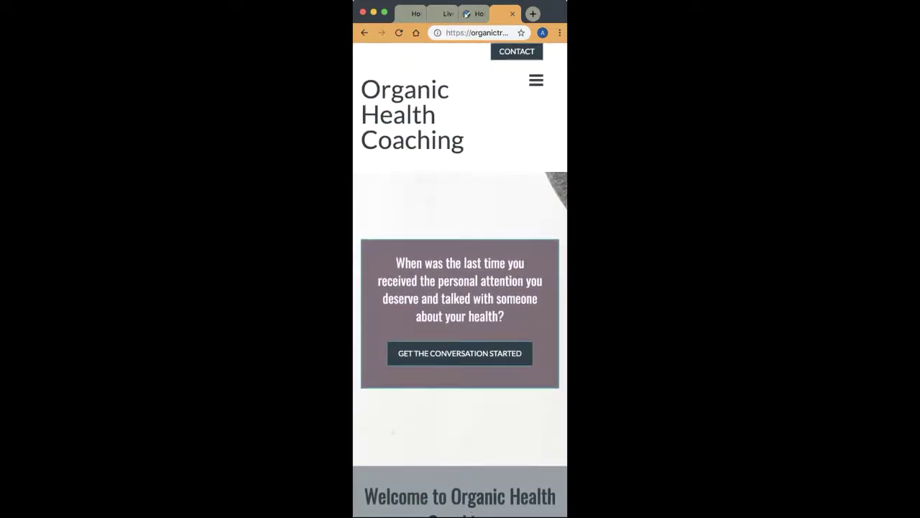
key("ctrl+alt+Return")
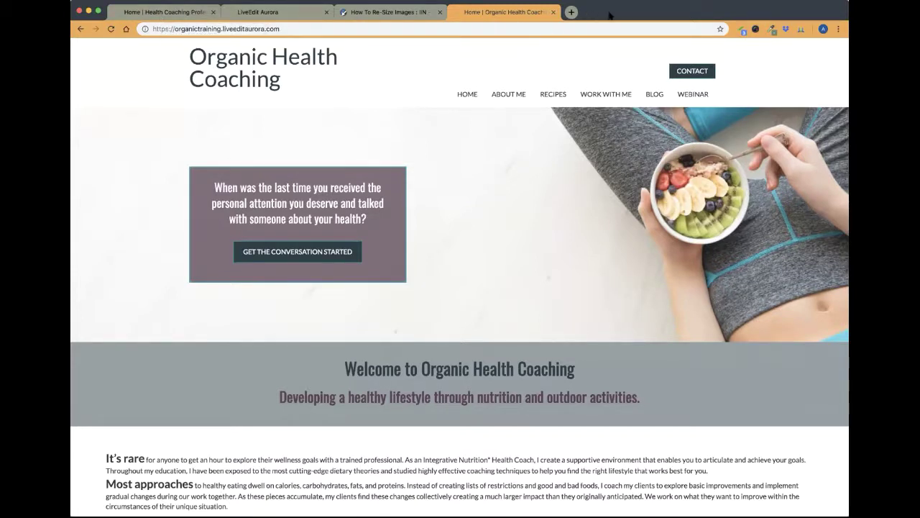
Step: Clear the Image Scroll setting of the FeatureContainer's background on the health coaching site, keep Image Position at Center Center, and save the properties
left_click(180, 10)
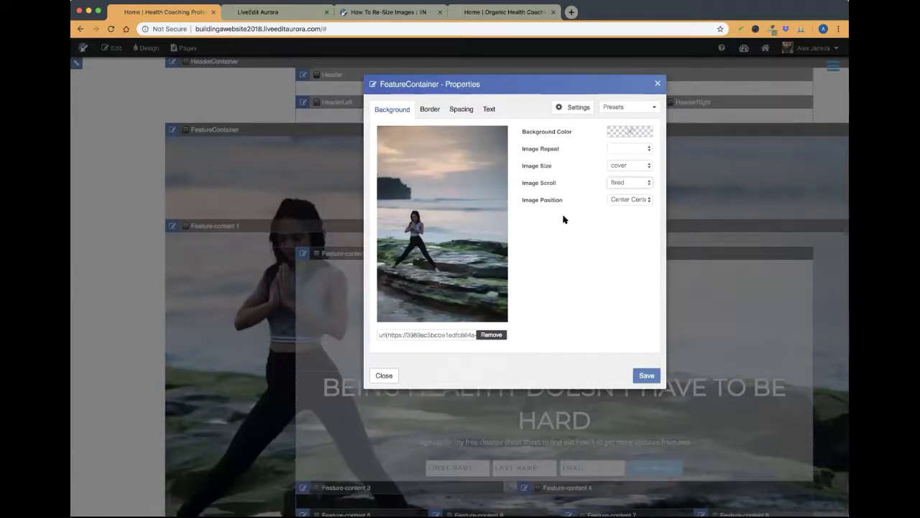
left_click(621, 183)
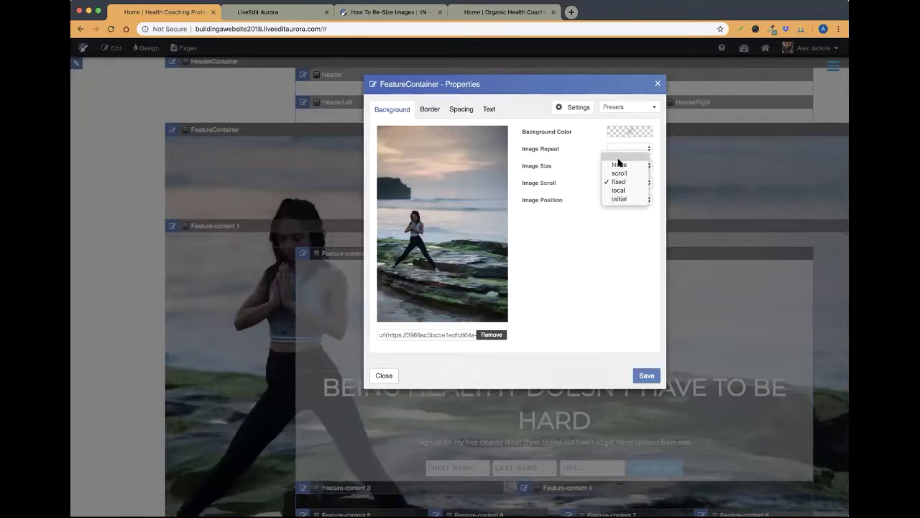
left_click(619, 160)
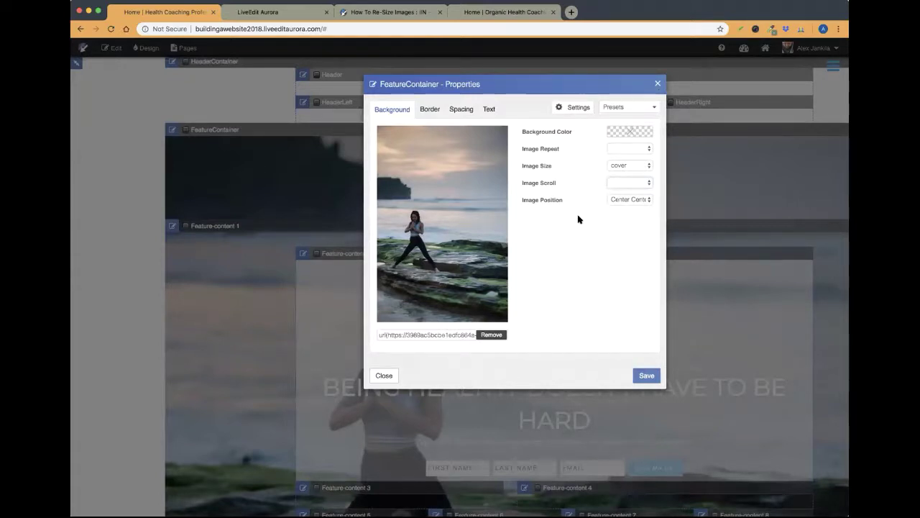
left_click(630, 201)
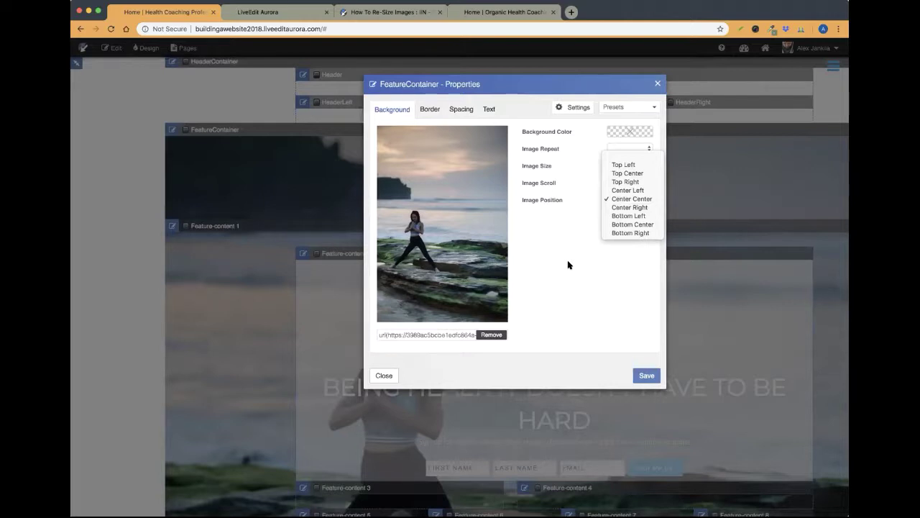
left_click(580, 228)
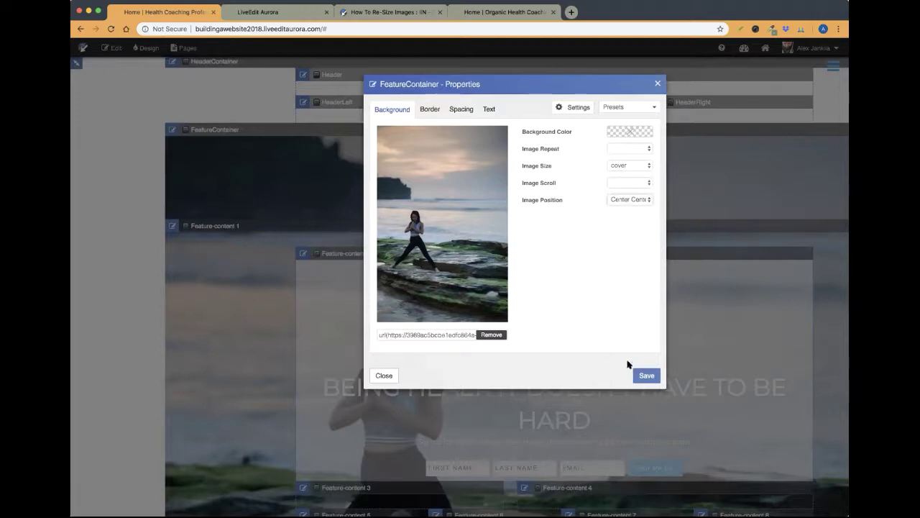
mouse_move(498, 164)
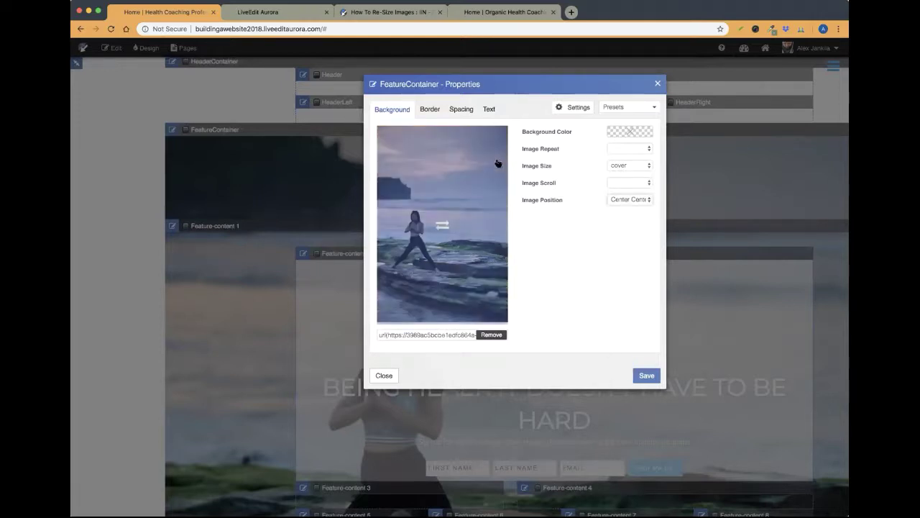
left_click(647, 376)
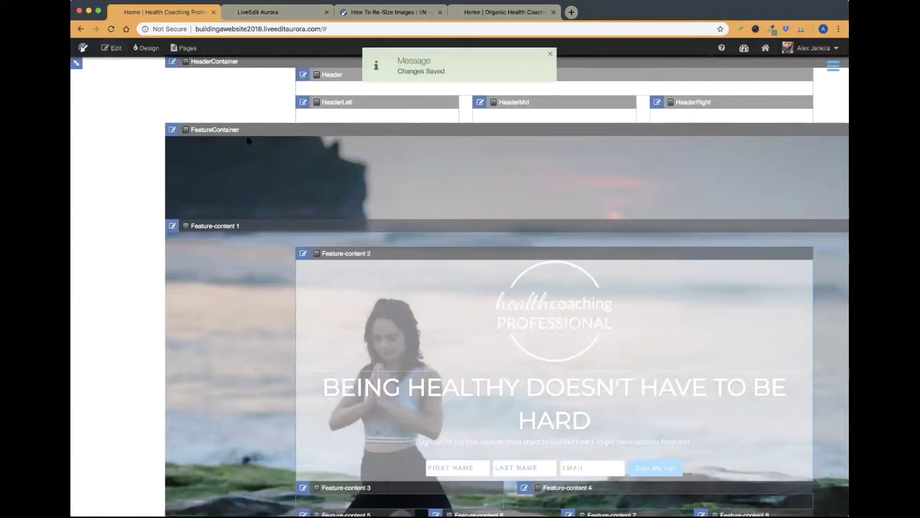
Step: Exit edit mode and reload the home page, bypassing the browser cache, to check the saved background photo
left_click(112, 31)
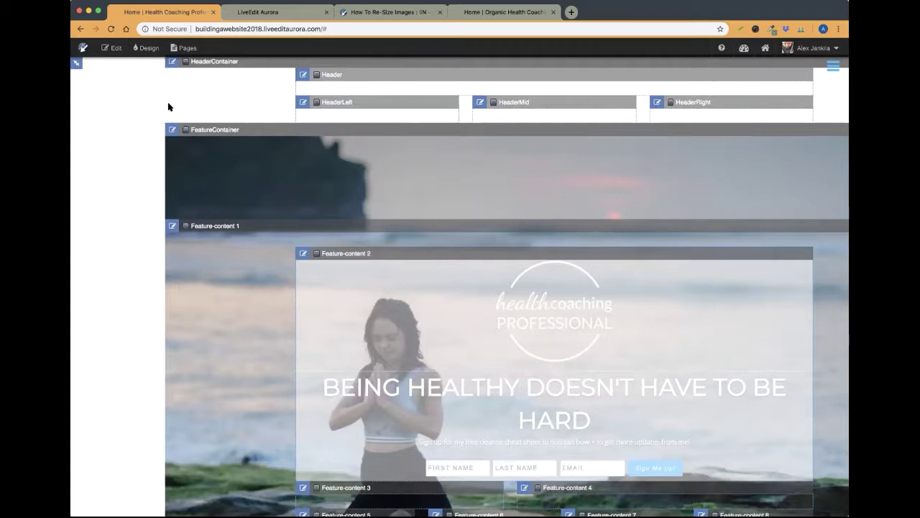
left_click(112, 48)
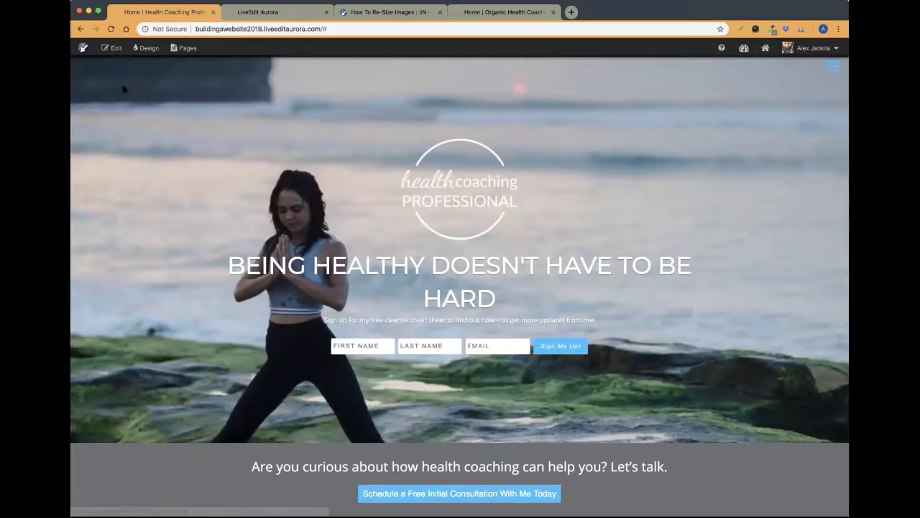
left_click(111, 29)
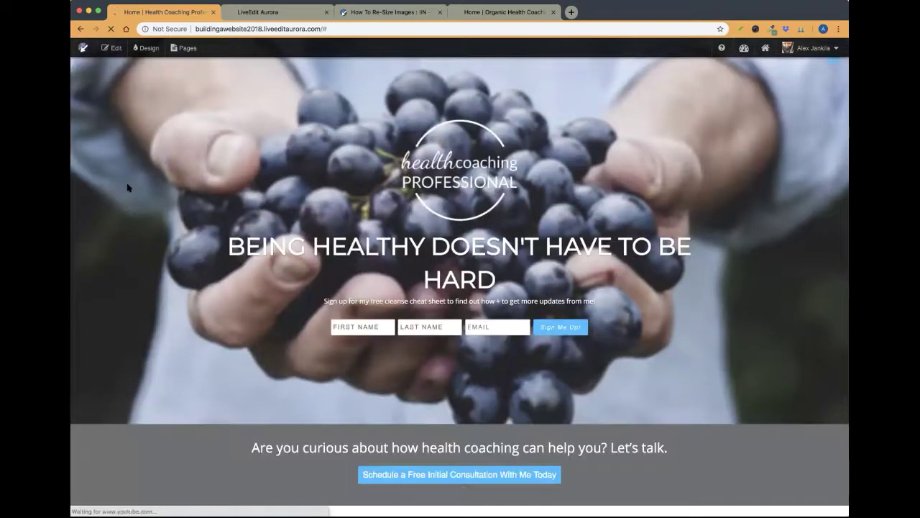
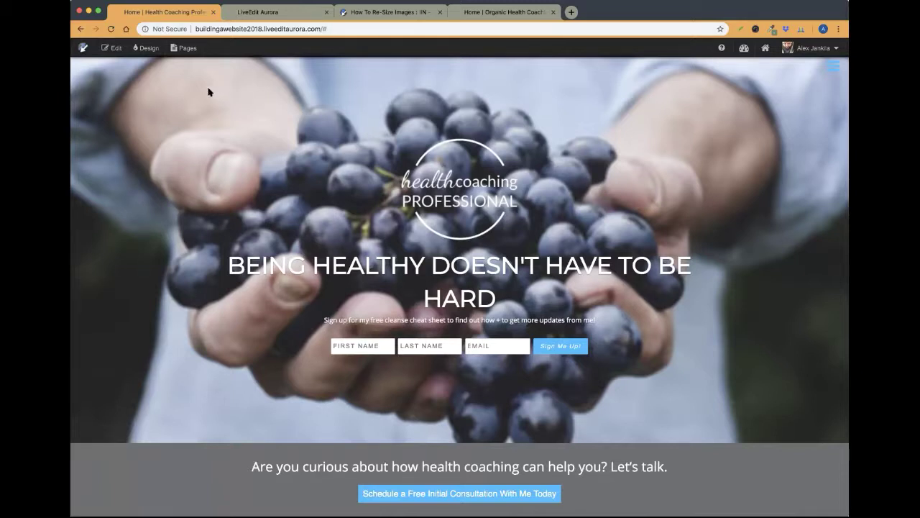
left_click(111, 30)
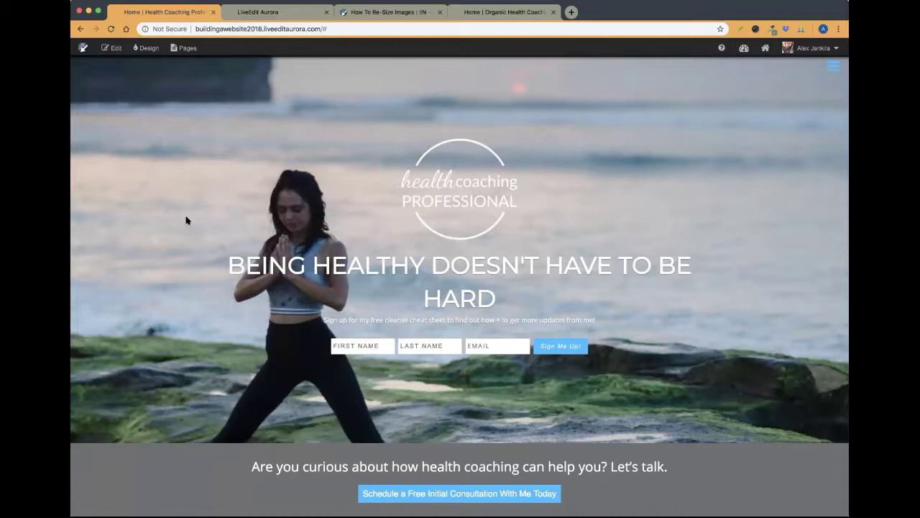
Step: Search the Institute for Integrative Nutrition help portal for "cache"
left_click(379, 14)
scroll(334, 216, "up", 5)
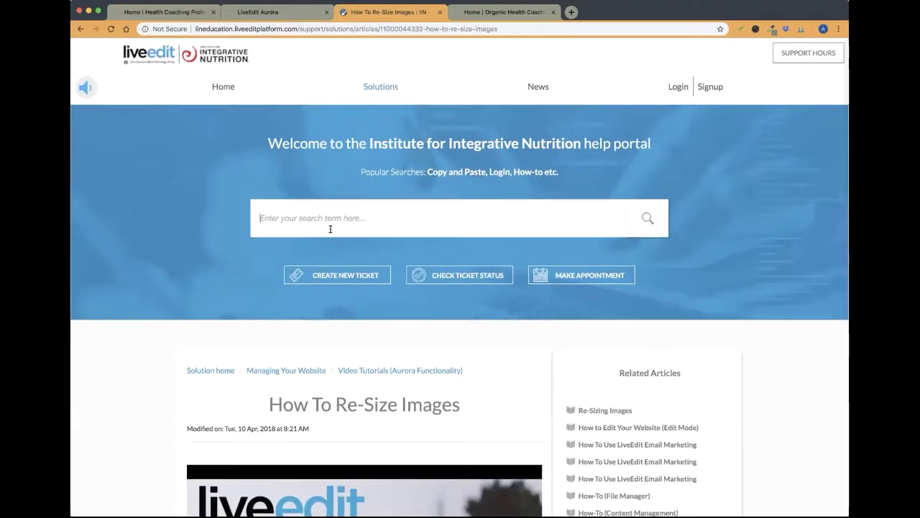
left_click(330, 229)
type("clearc")
key("BackSpace")
key("BackSpace")
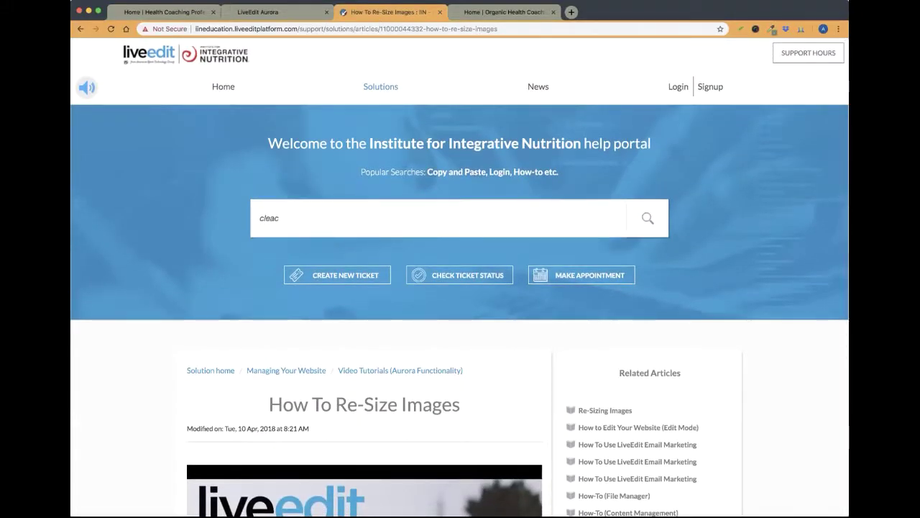
key("BackSpace")
key("BackSpace")
key("BackSpace")
type("ache")
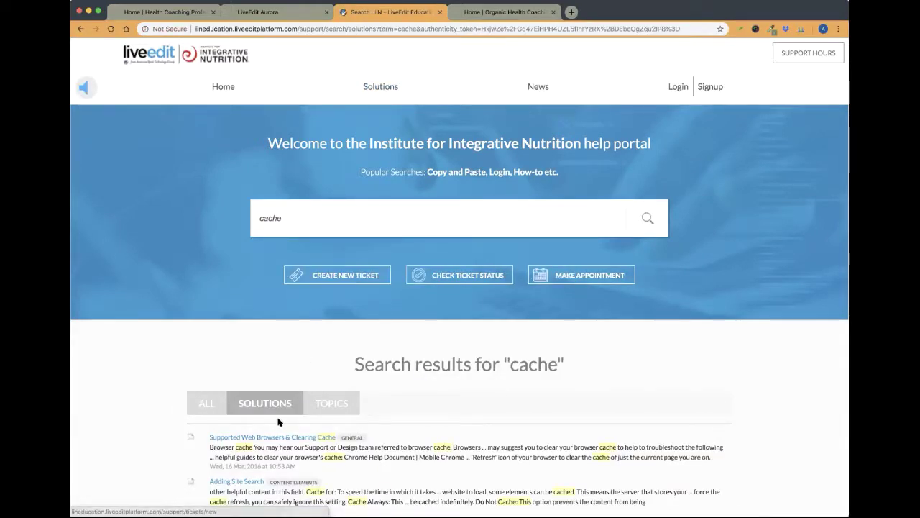
Step: Open the Supported Web Browsers & Clearing Cache article, read its cache-clearing guidance, and return to the health coaching home page
left_click(278, 441)
scroll(159, 251, "down", 10)
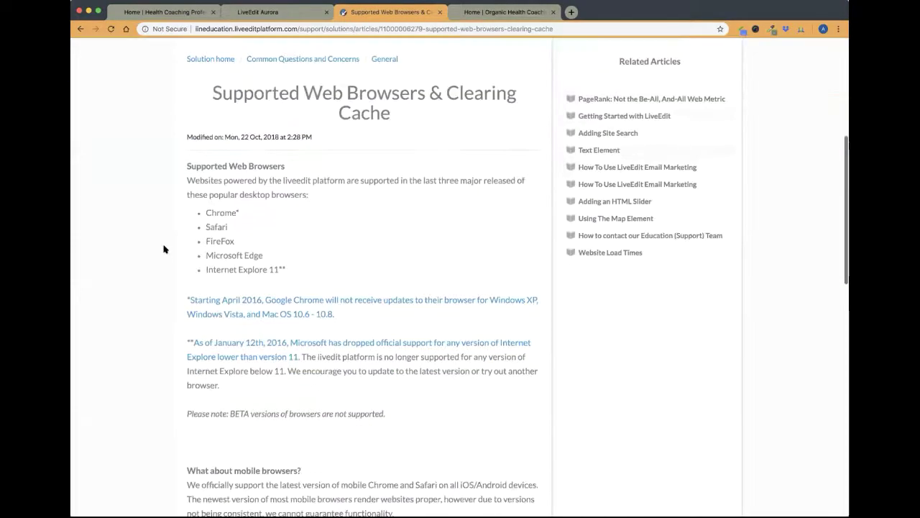
scroll(164, 247, "down", 10)
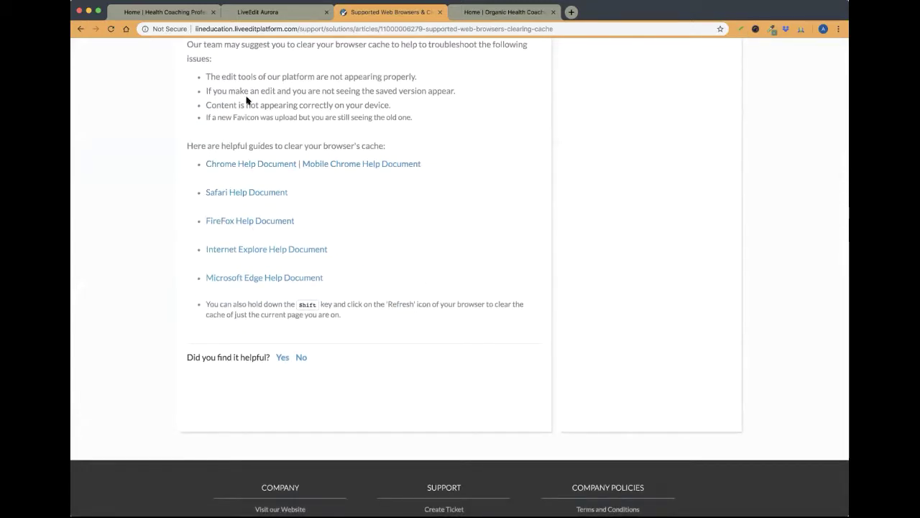
left_click(171, 15)
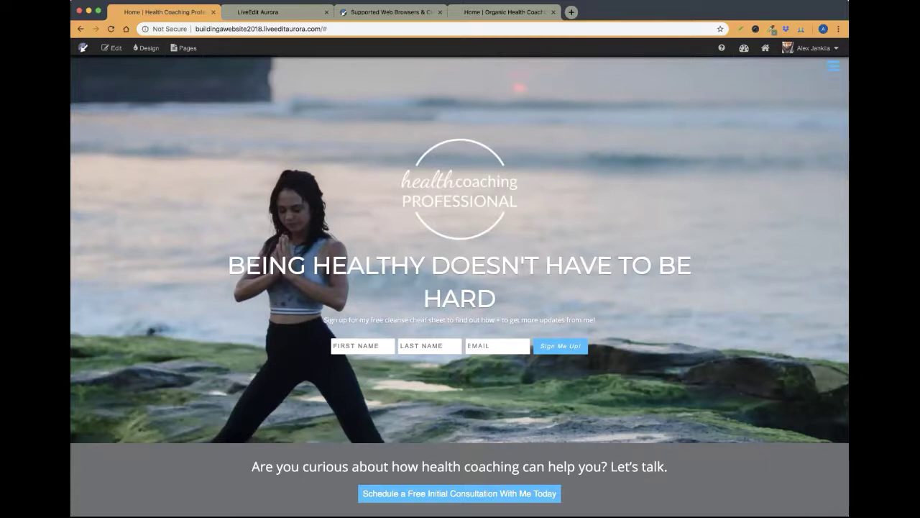
Step: Browse the help portal's Solutions knowledge base and view the Webinar Video Gallery articles under Health Coach Webinars
left_click(392, 12)
scroll(508, 127, "up", 15)
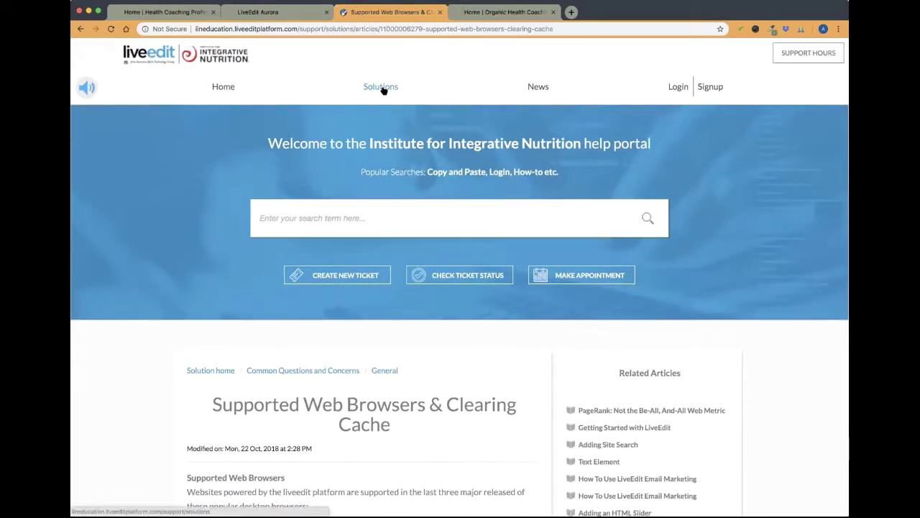
left_click(381, 88)
scroll(331, 116, "down", 3)
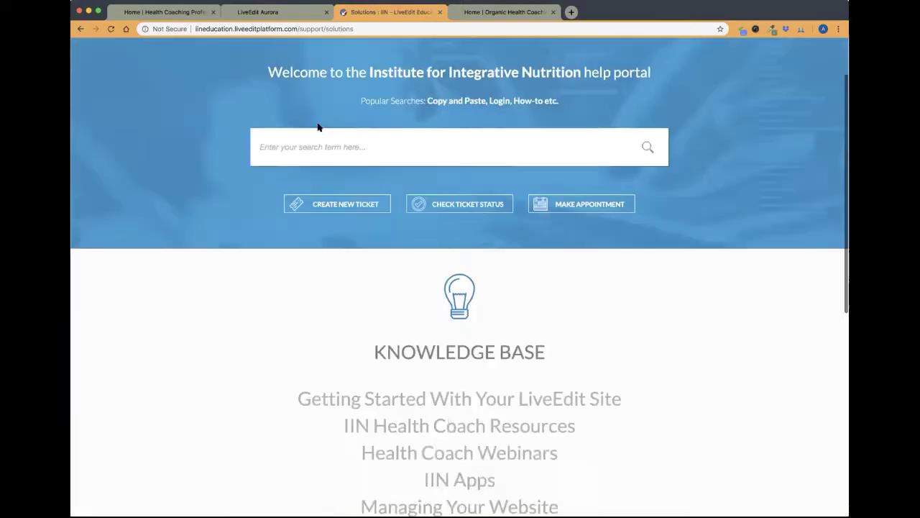
scroll(319, 127, "down", 2)
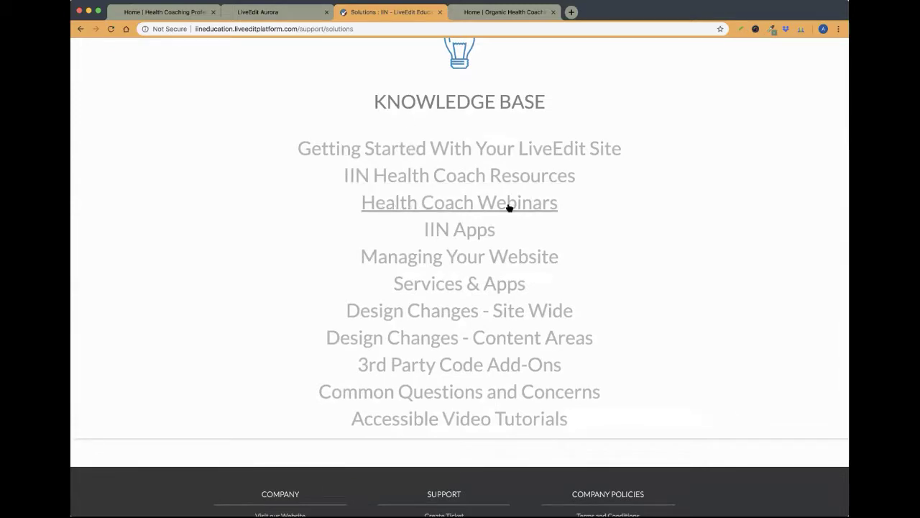
left_click(438, 206)
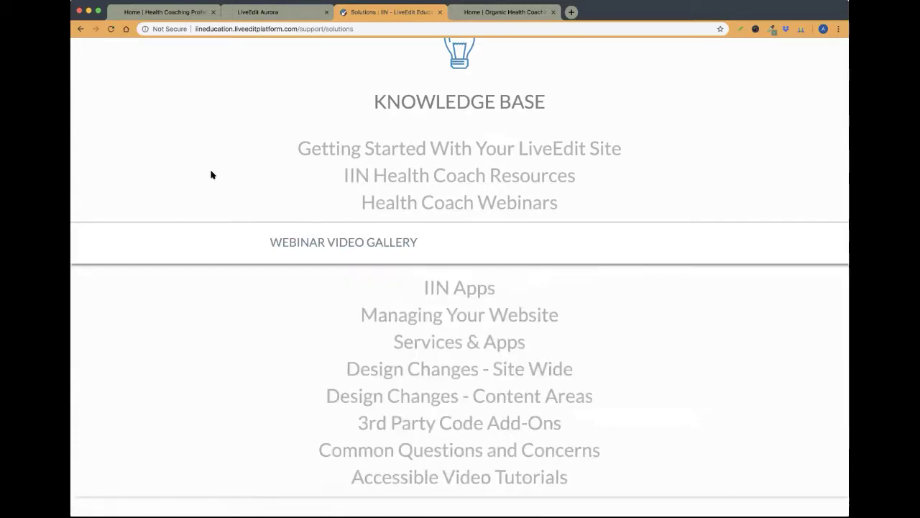
mouse_move(332, 239)
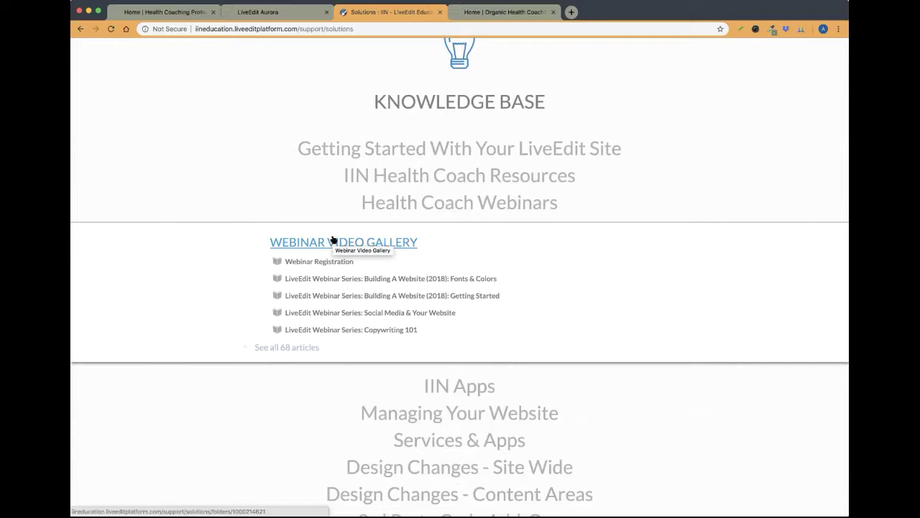
scroll(280, 179, "up", 5)
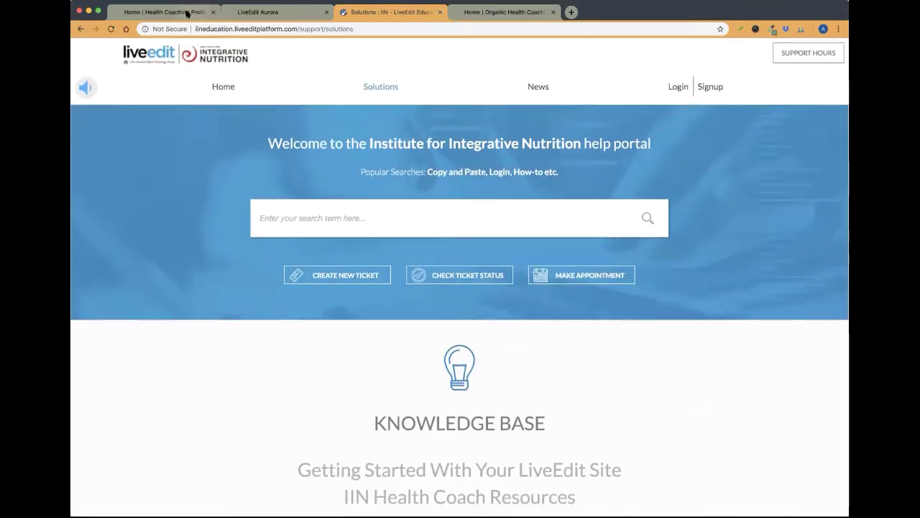
Step: Return to the health coaching home page and review the feature area with its new background photo
left_click(185, 14)
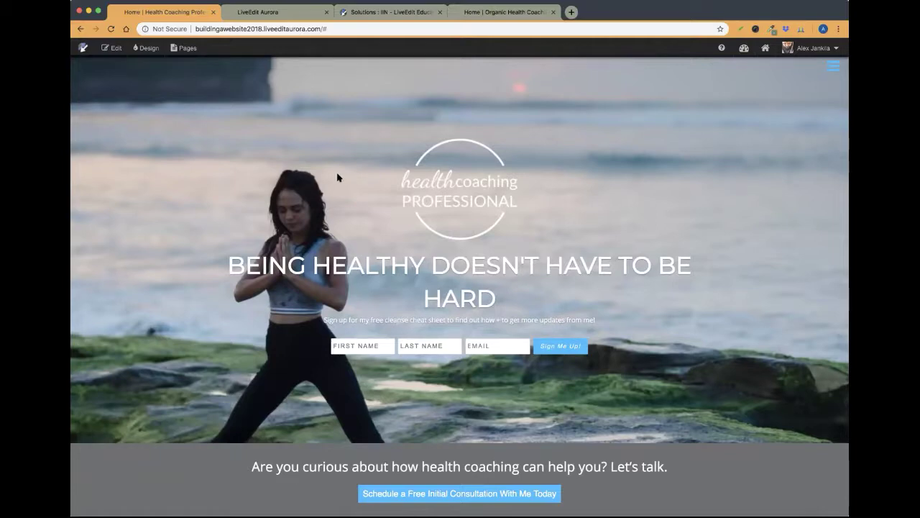
scroll(338, 179, "down", 3)
scroll(338, 179, "up", 3)
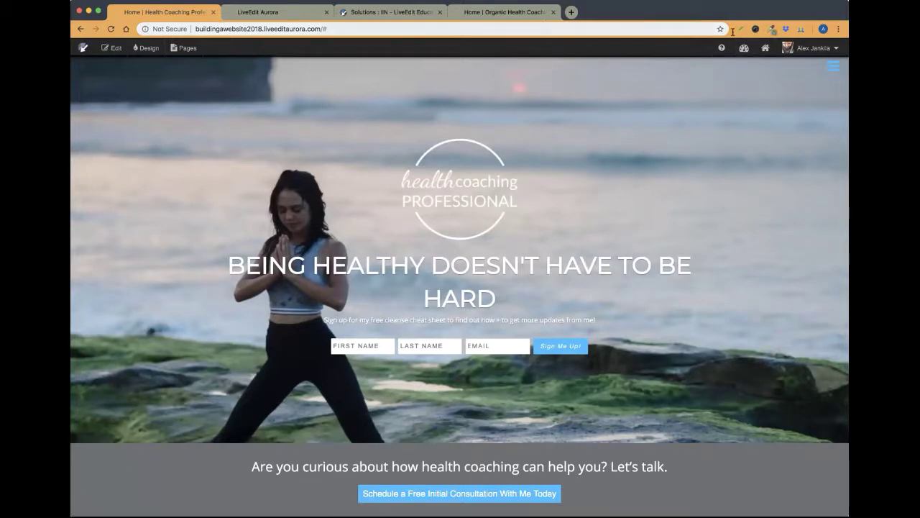
Step: Search the web for colorzilla in place of the Organic Health Coaching page and open the ColorZilla website
left_click(466, 12)
left_click(492, 28)
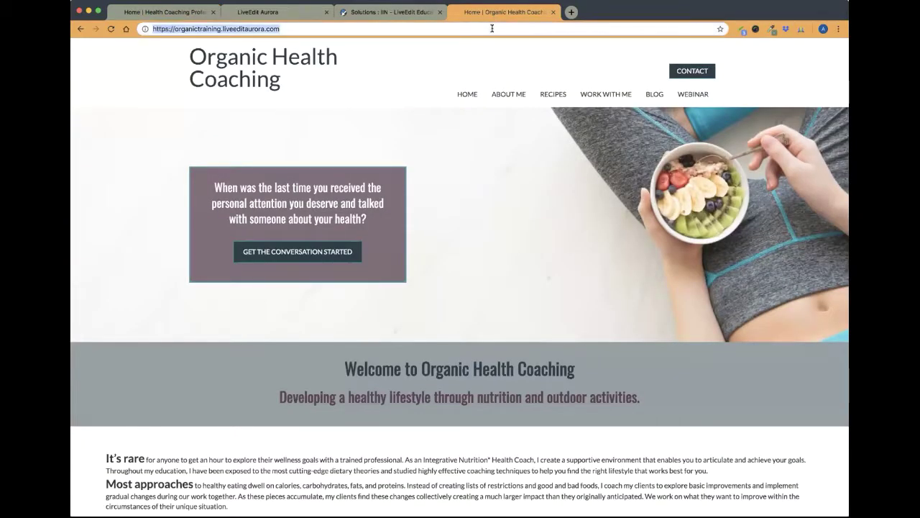
type("col9")
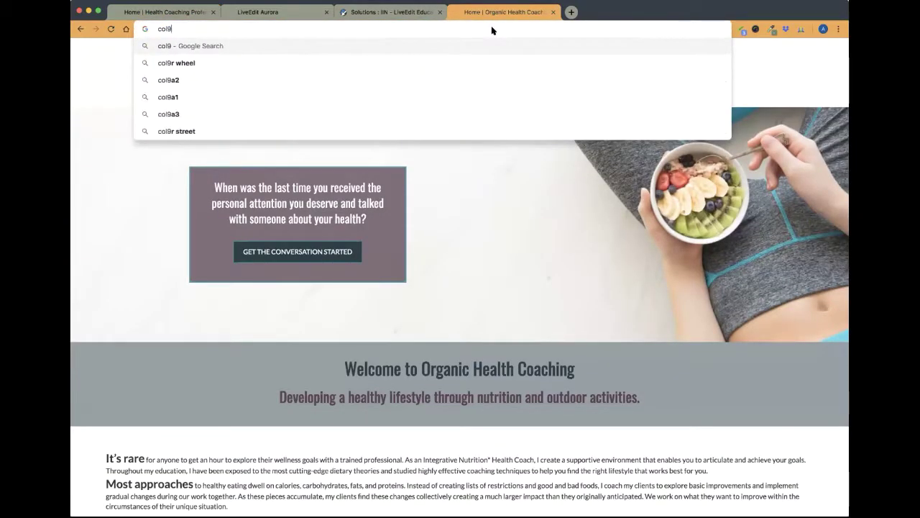
key("BackSpace")
type("o")
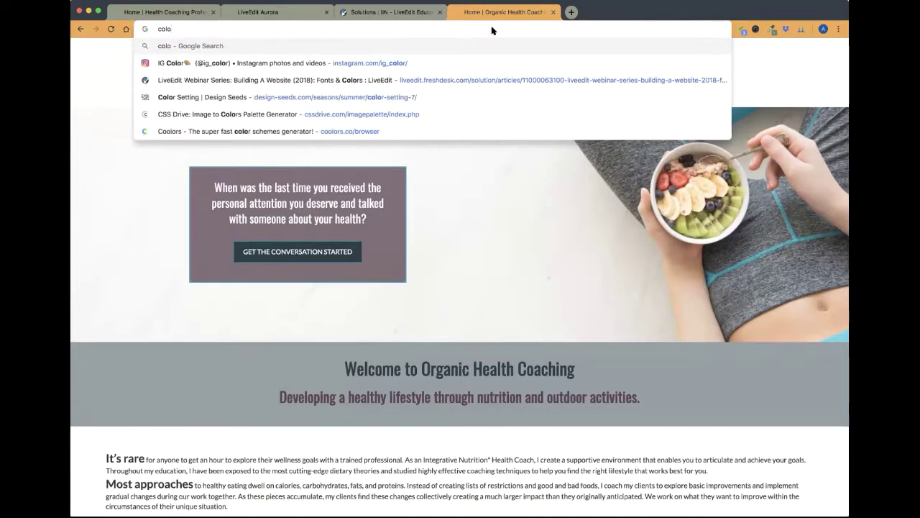
type("rzi")
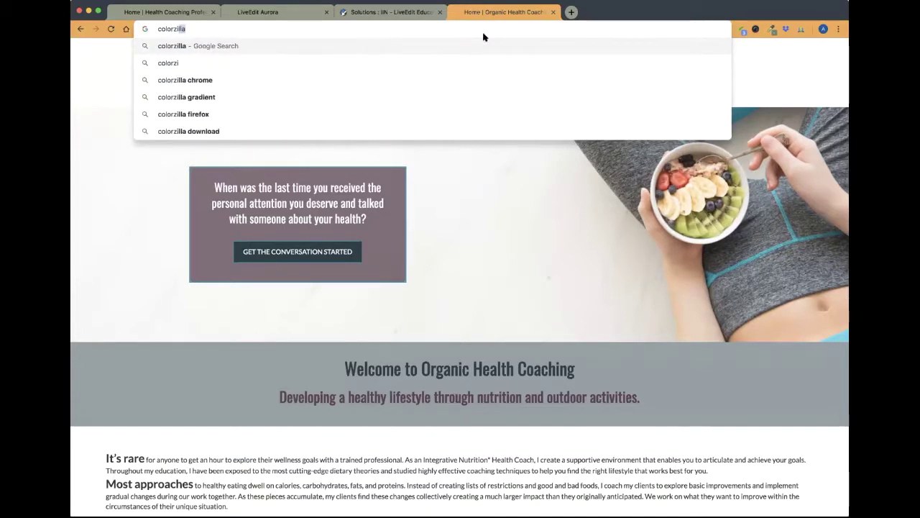
left_click(193, 45)
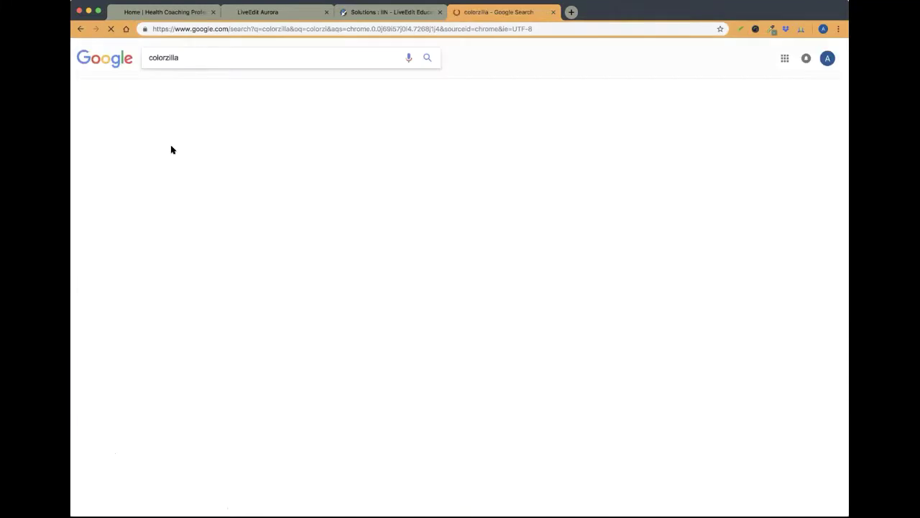
left_click(183, 128)
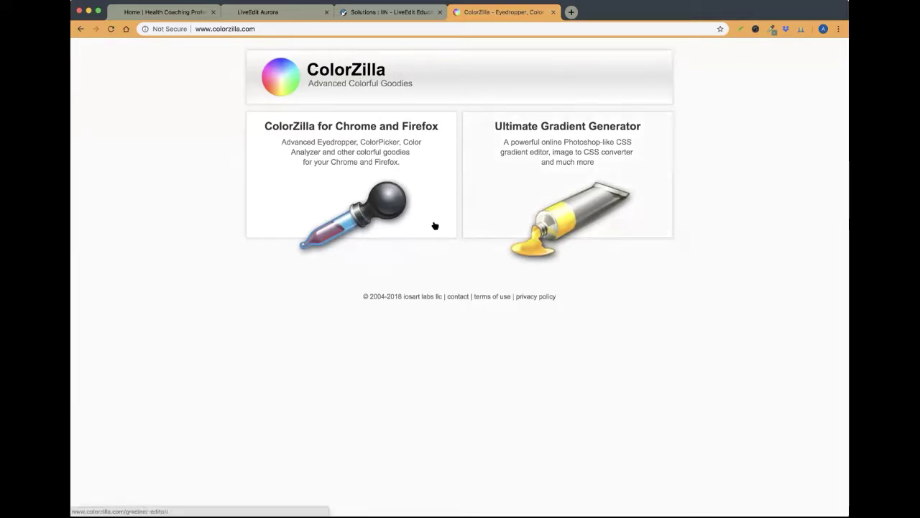
Step: On the health coaching home page, sample a blue-grey ocean colour from the feature background photo with ColorZilla's page colour picker
left_click(774, 34)
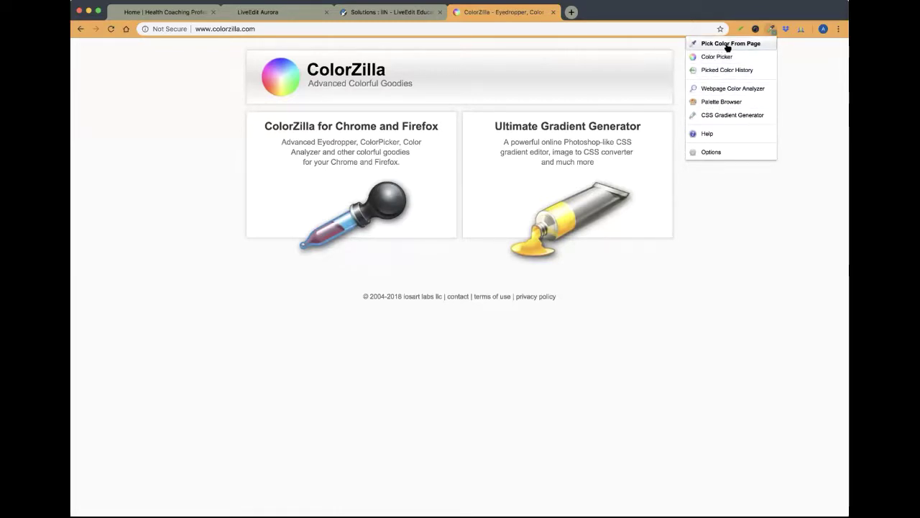
left_click(164, 11)
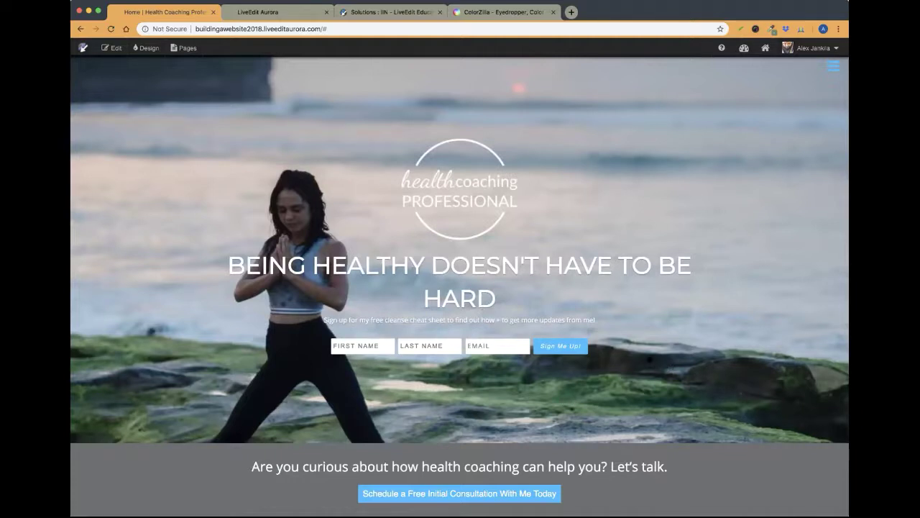
left_click(773, 30)
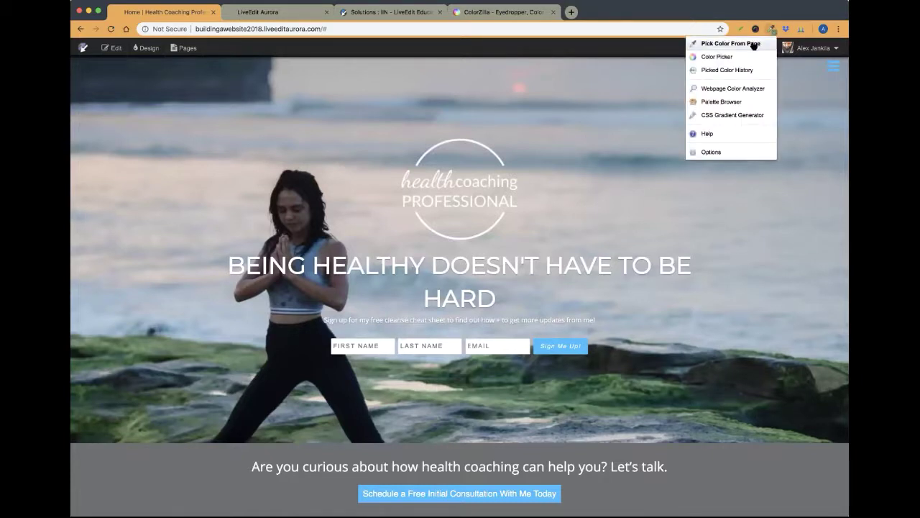
left_click(731, 44)
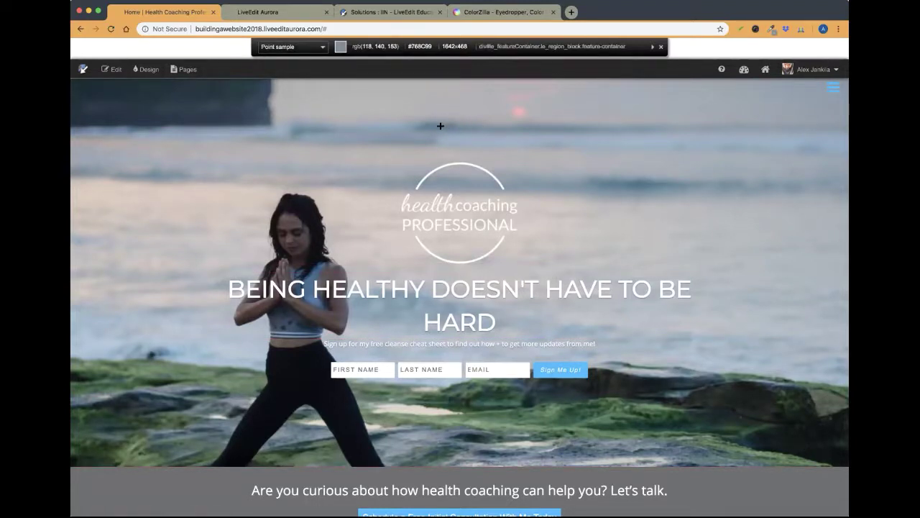
left_click(636, 185)
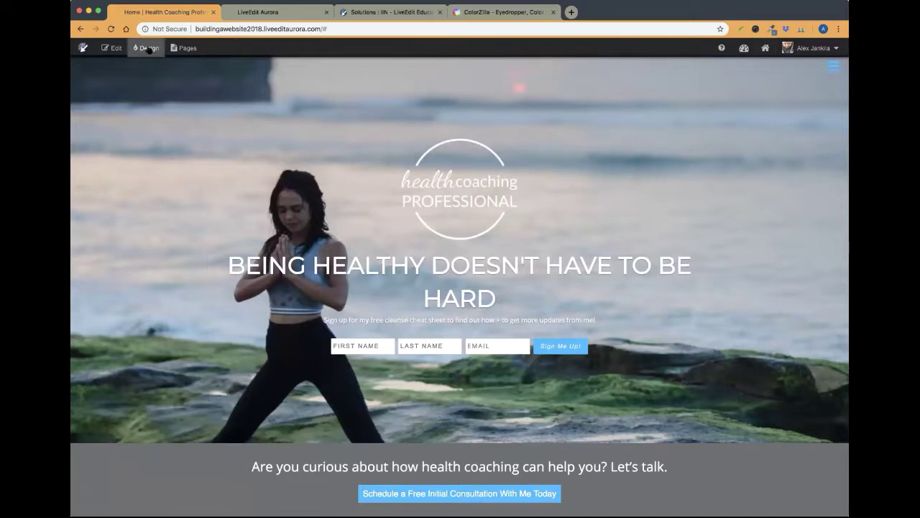
Step: Open the design's colour settings, move them clear of the side area, and expand the site's navigation menu
left_click(148, 48)
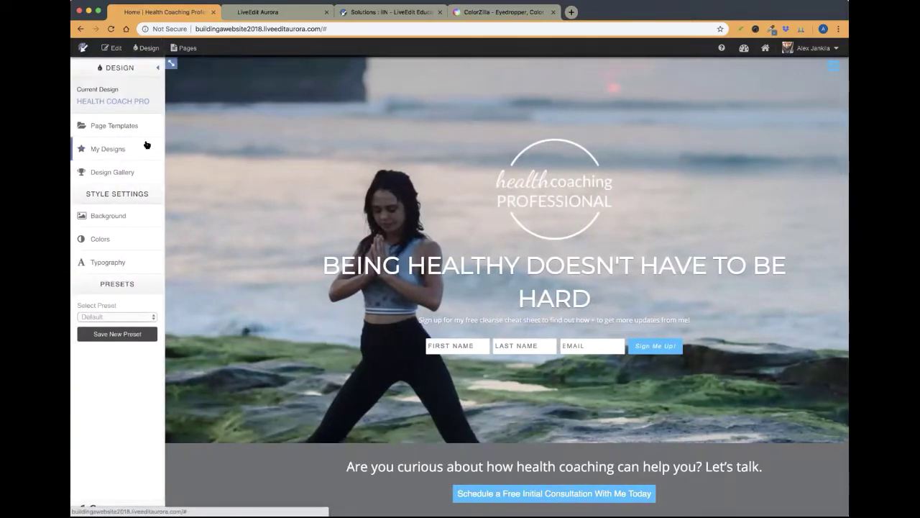
left_click(110, 241)
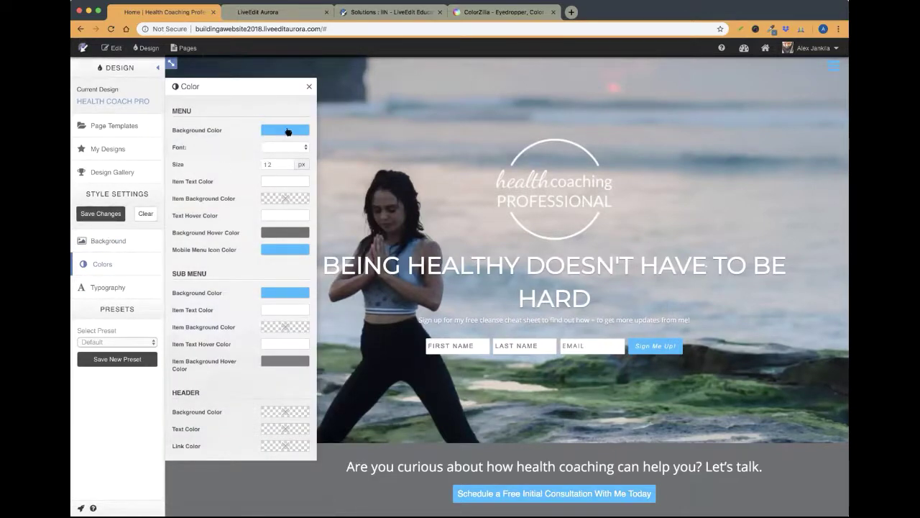
left_click_drag(228, 85, 539, 74)
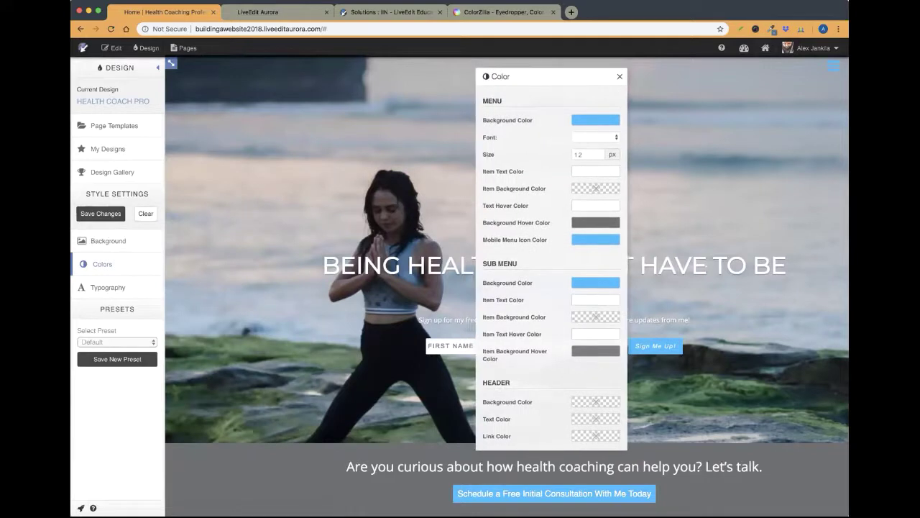
left_click(833, 67)
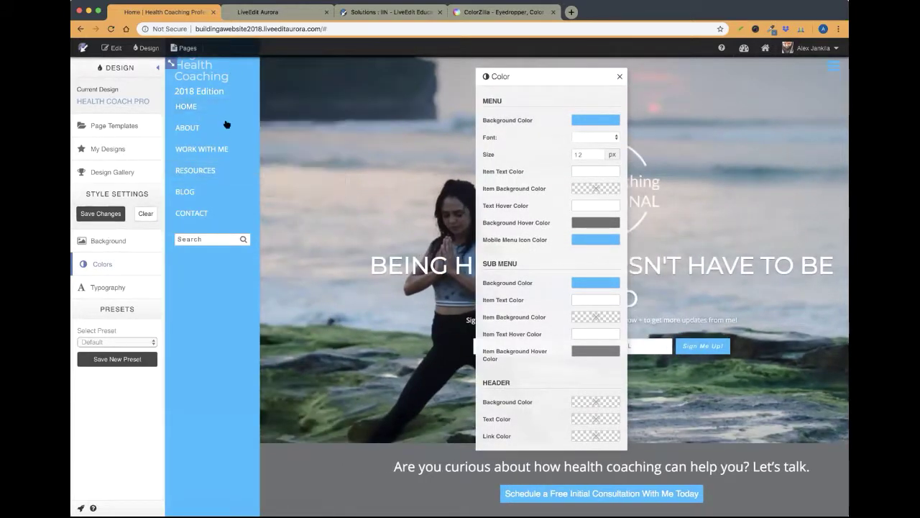
Step: Replace the menu's background colour with the sampled rgb(77, 117, 139)
left_click(586, 125)
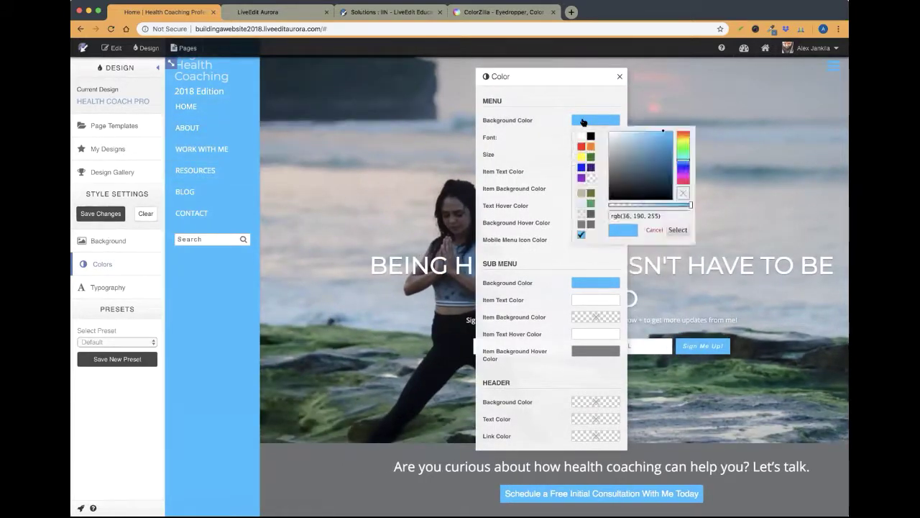
left_click(667, 215)
left_click_drag(660, 216, 605, 217)
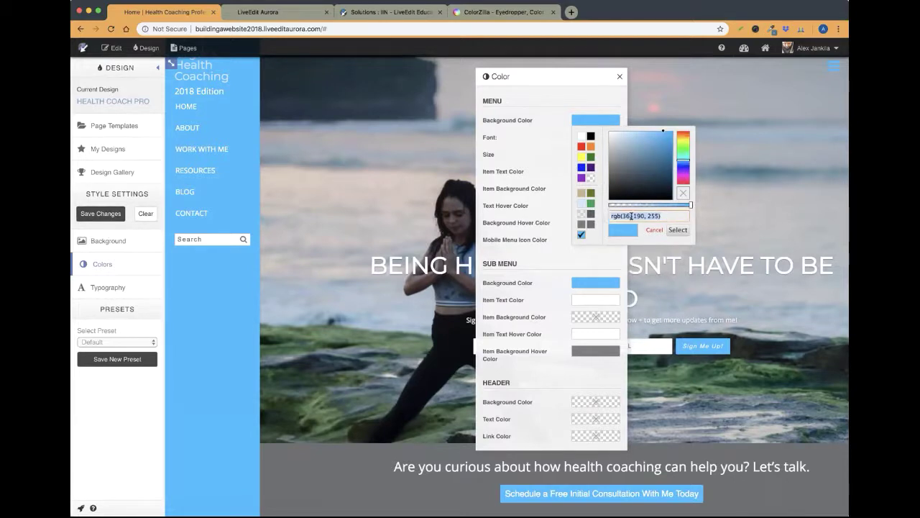
right_click(635, 213)
left_click(655, 290)
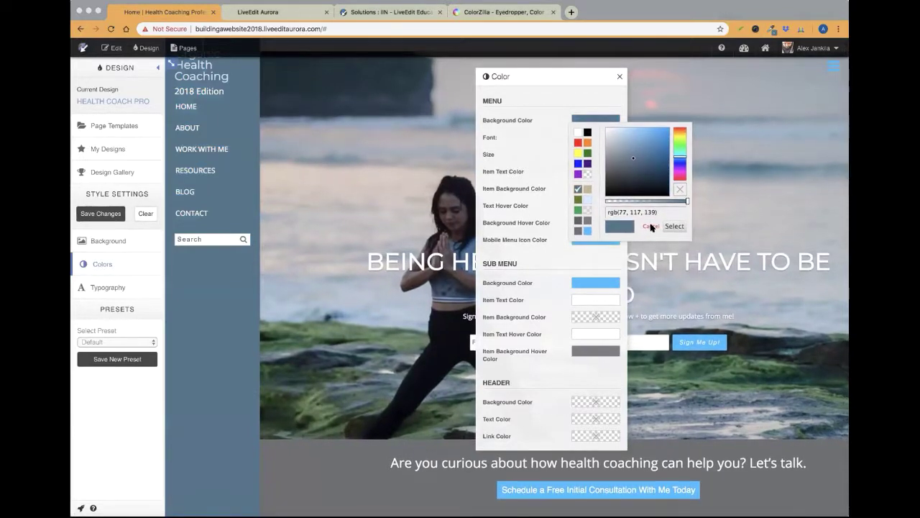
left_click(651, 226)
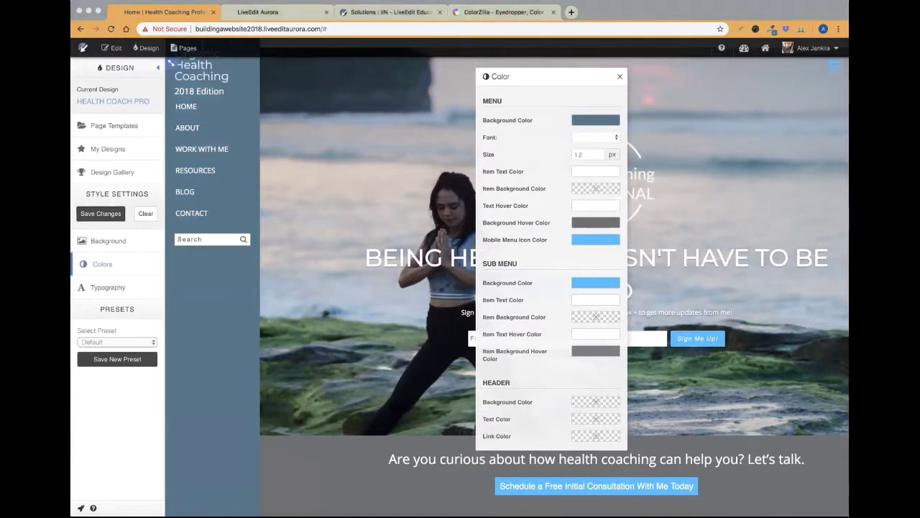
Step: Set the menu's background colour to the sampled rgb(113, 135, 152)
left_click(584, 121)
triple_click(679, 218)
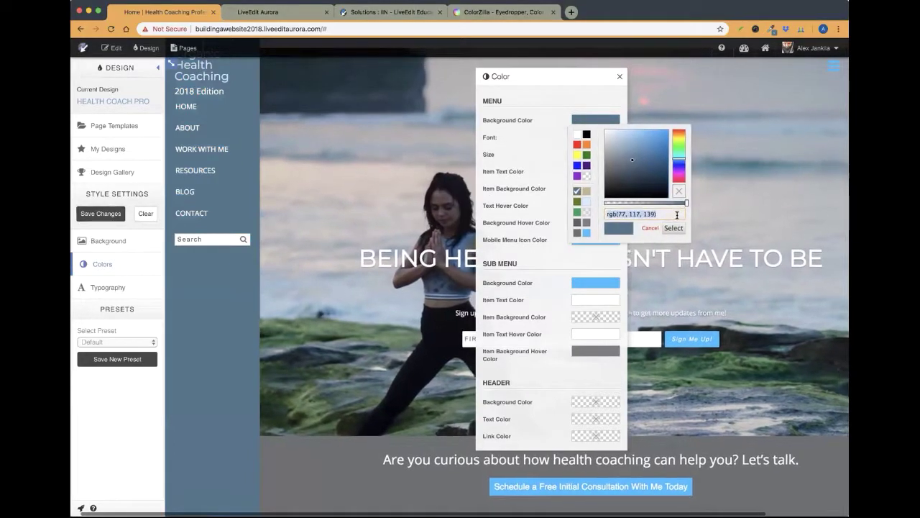
key("super+v")
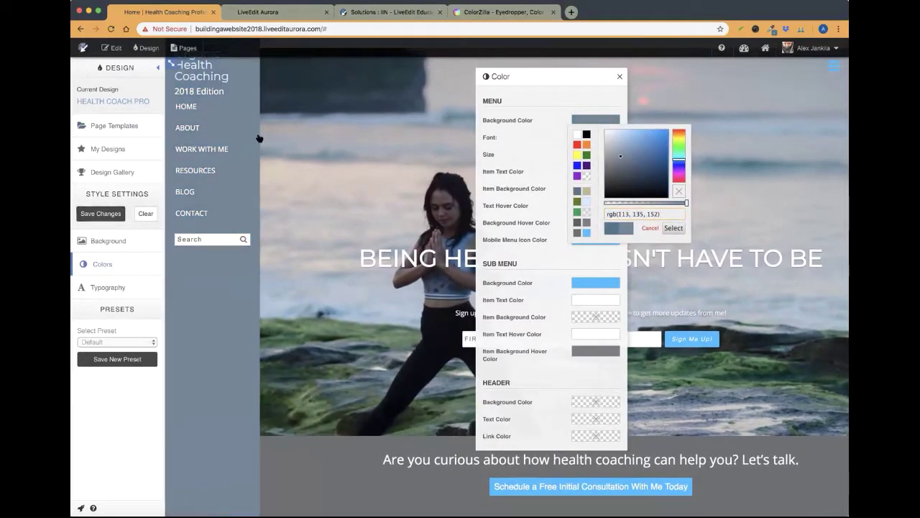
left_click(674, 228)
Step: Move the colour settings farther from the menu and set the menu font to Montserrat
left_click_drag(548, 77, 634, 70)
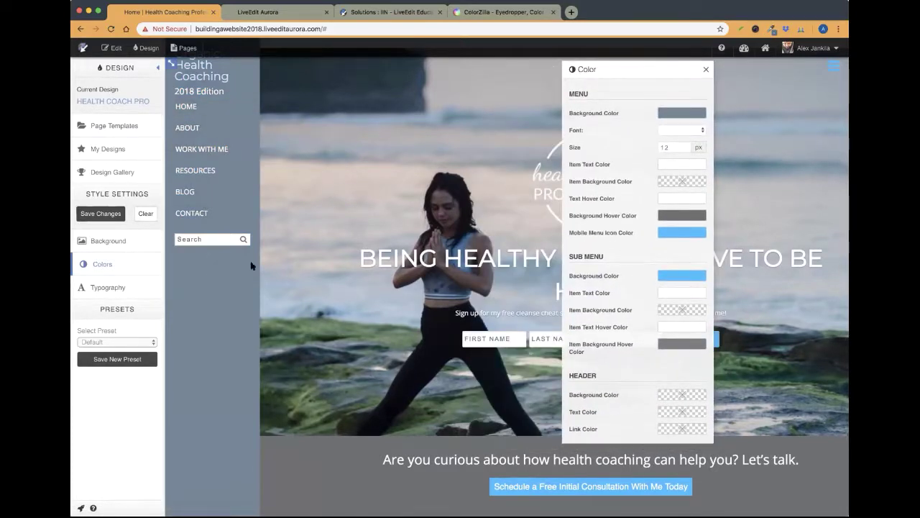
left_click(670, 133)
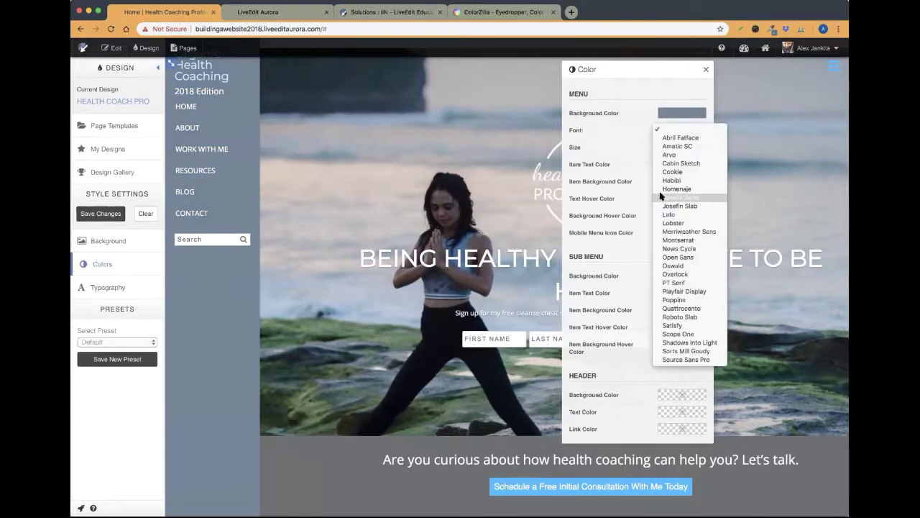
key("Escape")
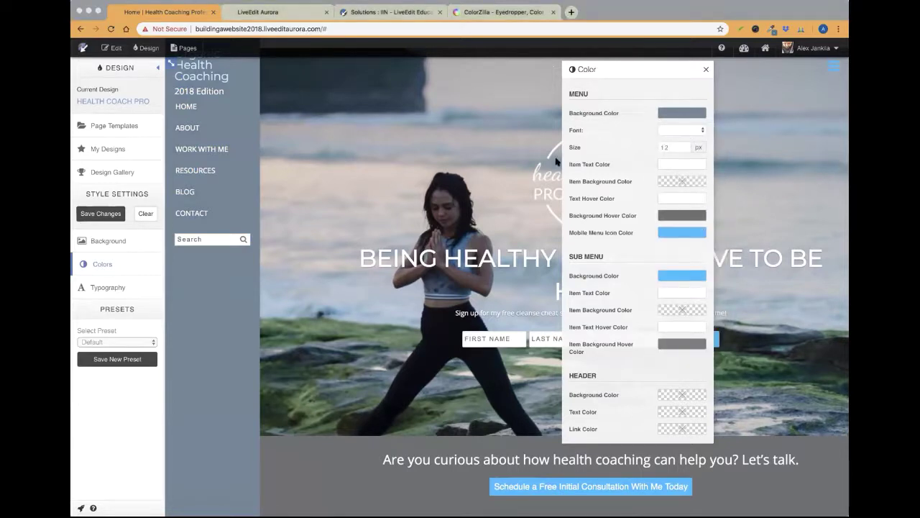
left_click(678, 130)
left_click(678, 129)
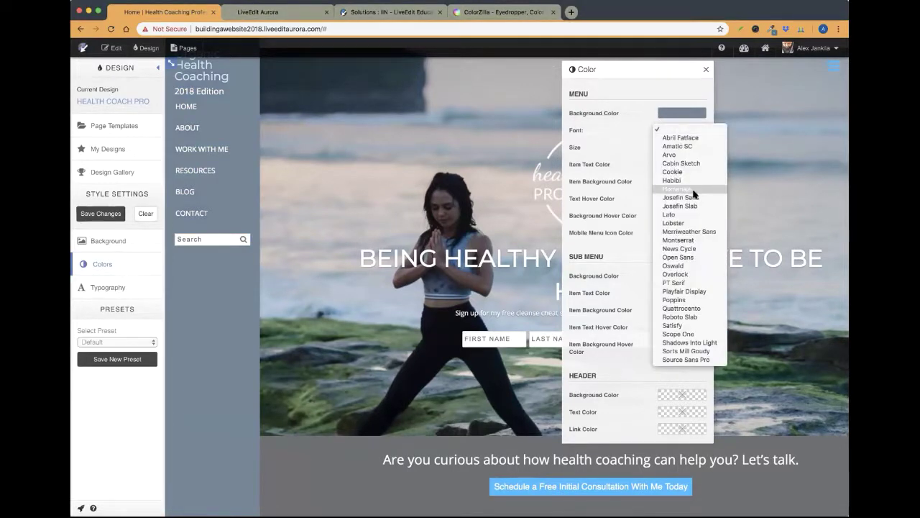
left_click(695, 240)
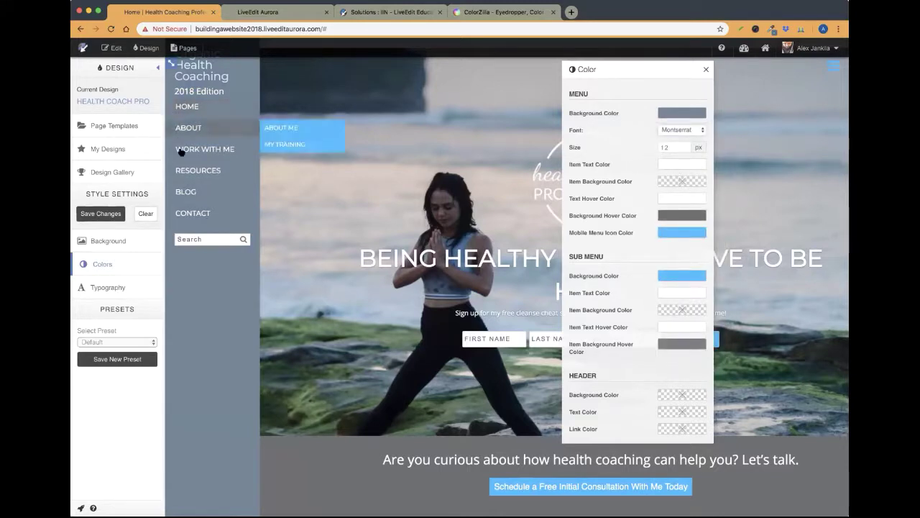
mouse_move(187, 177)
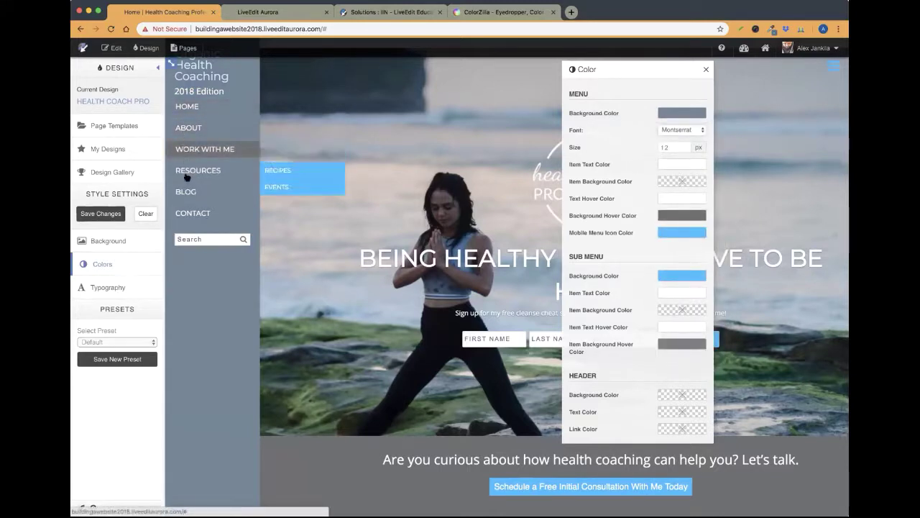
Step: Set the menu text size to 15 px
double_click(685, 147)
type("2")
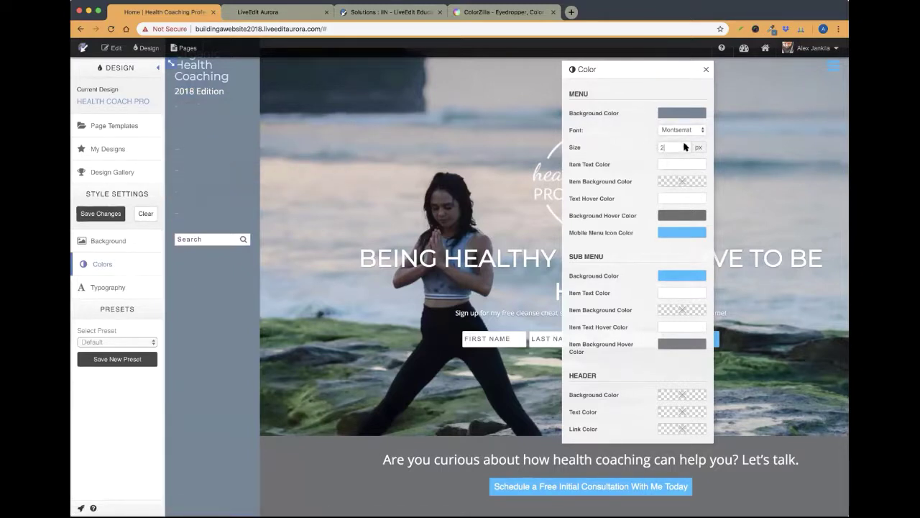
key("BackSpace")
type("13")
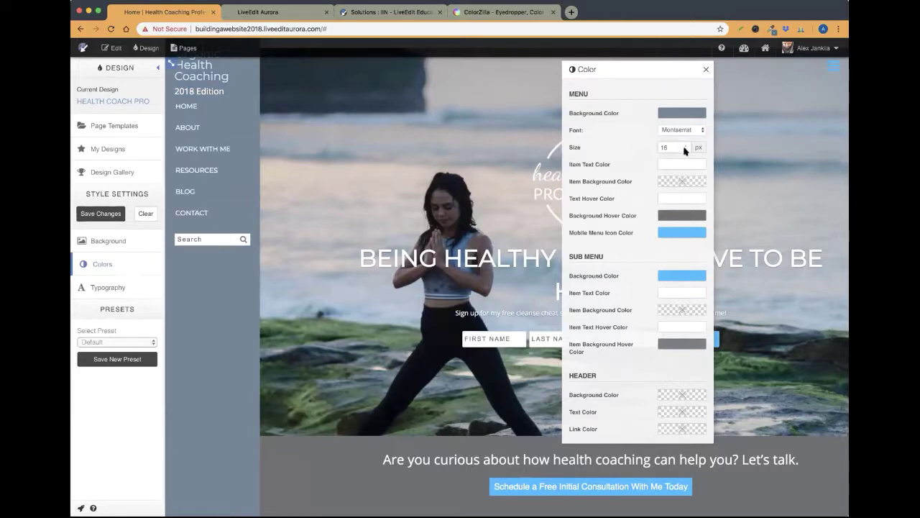
left_click(685, 150)
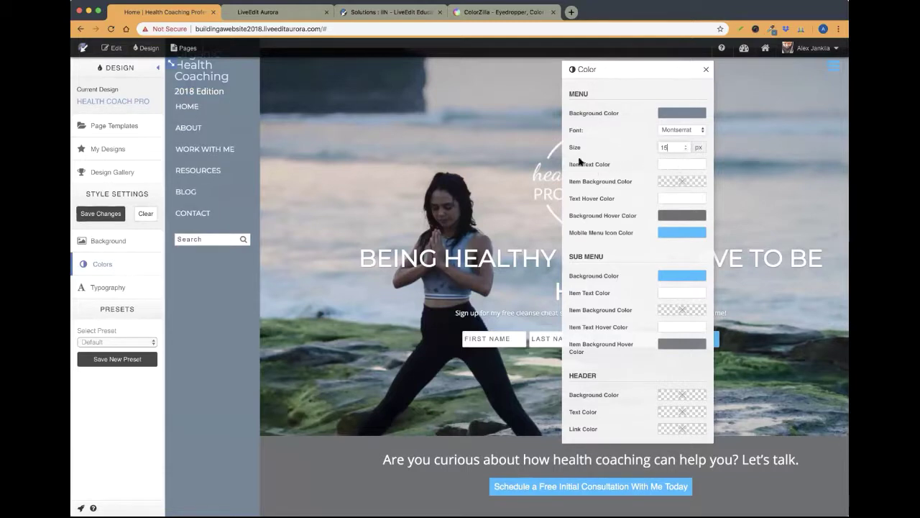
Step: Set the menu's background hover colour to white
mouse_move(188, 128)
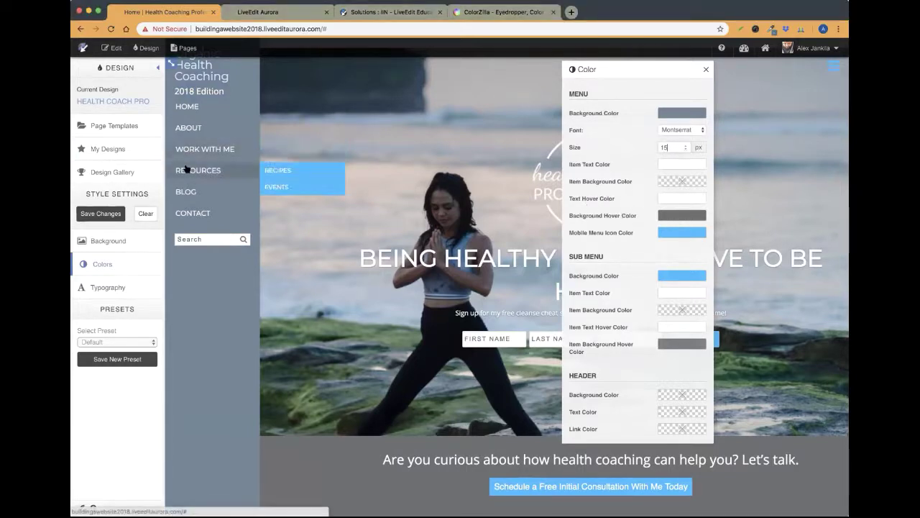
left_click(681, 216)
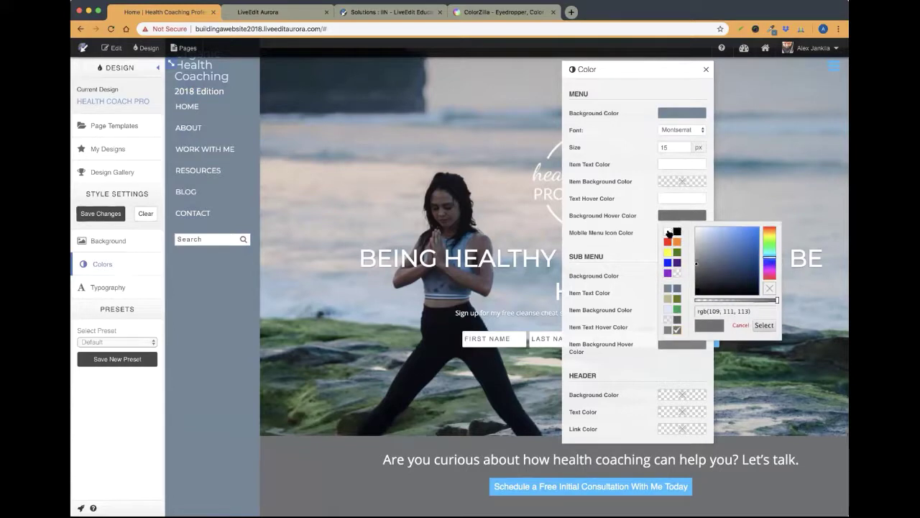
left_click(669, 234)
Step: Set the menu's text hover colour to the slate blue rgb(77, 117, 139) and preview it on the menu items
mouse_move(246, 173)
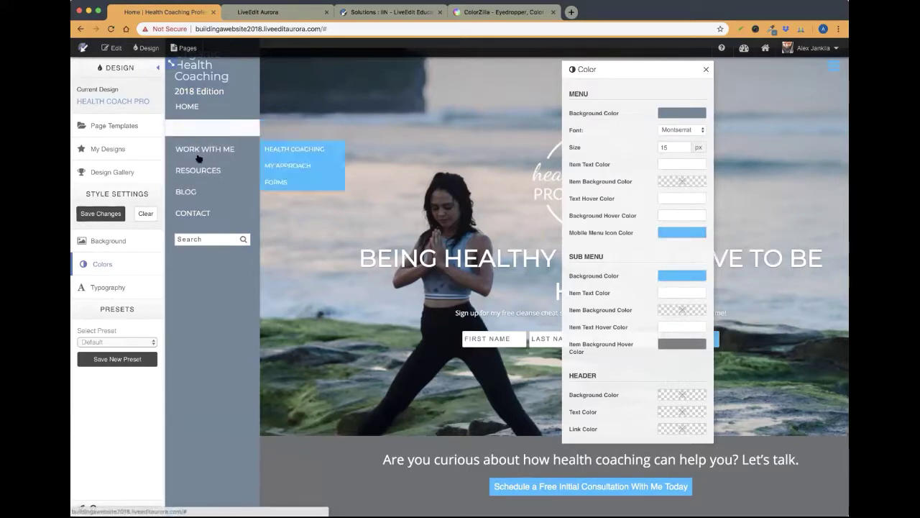
mouse_move(194, 167)
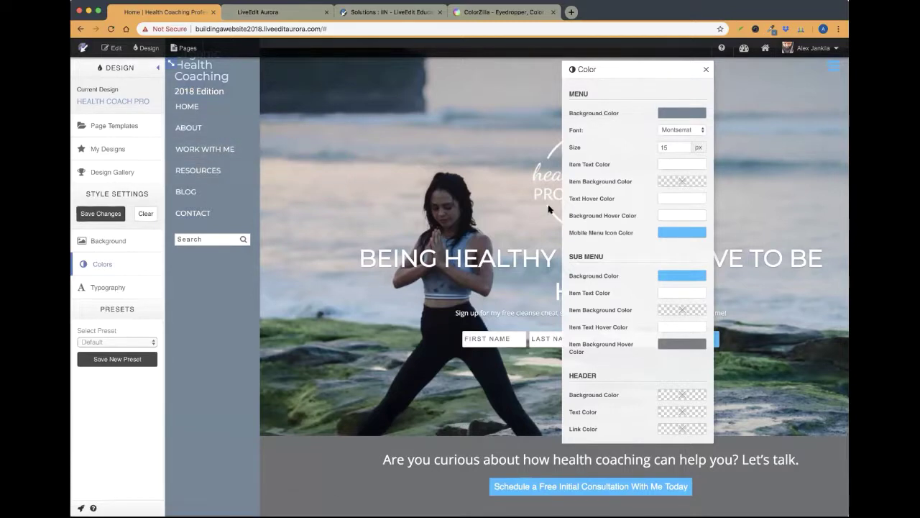
left_click(691, 201)
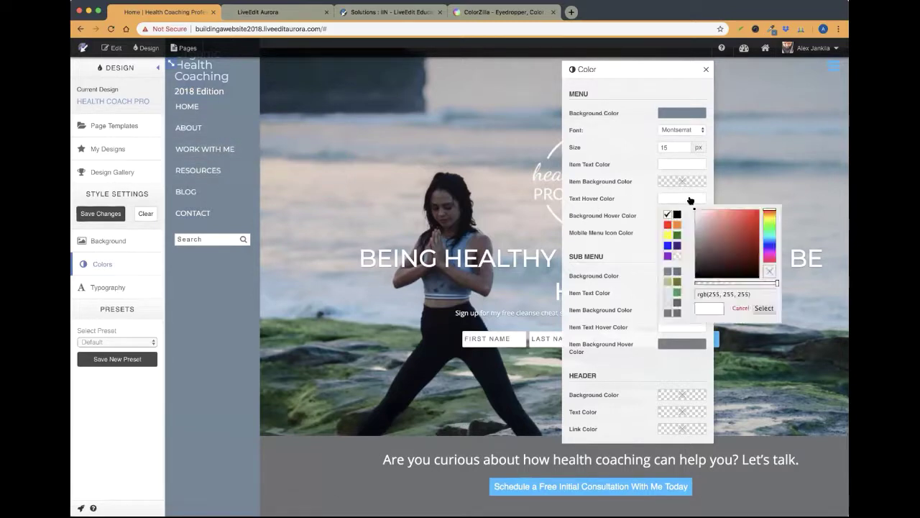
left_click(676, 272)
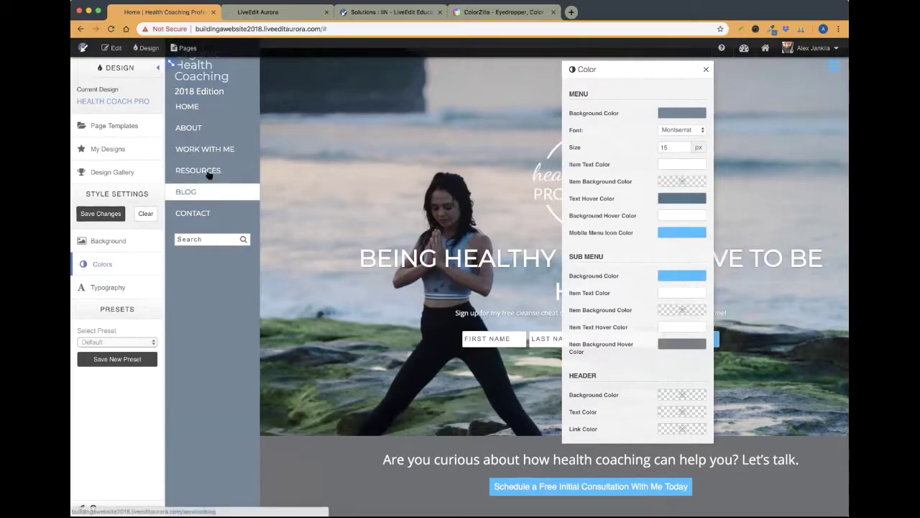
left_click(685, 198)
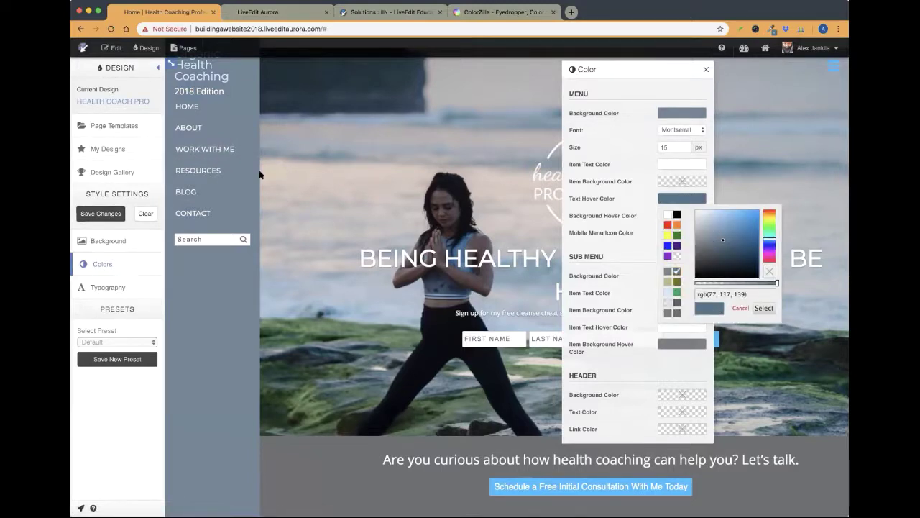
mouse_move(195, 151)
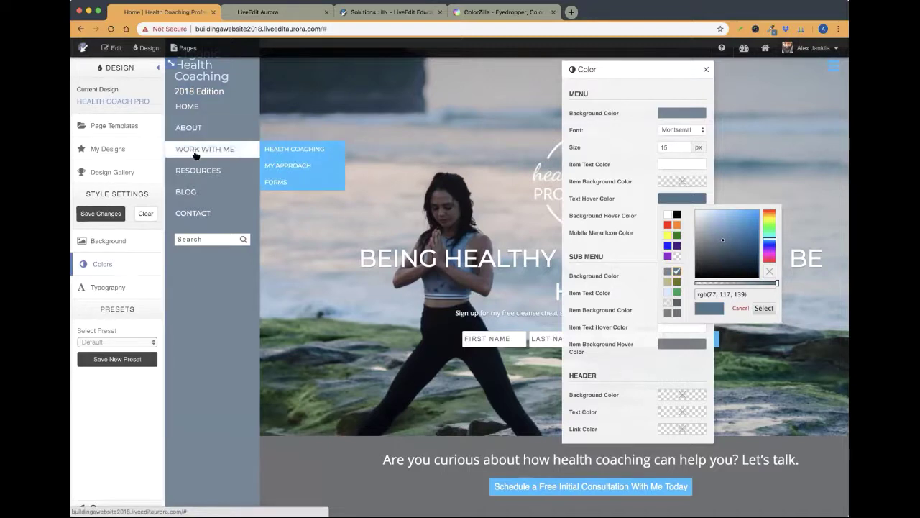
mouse_move(195, 171)
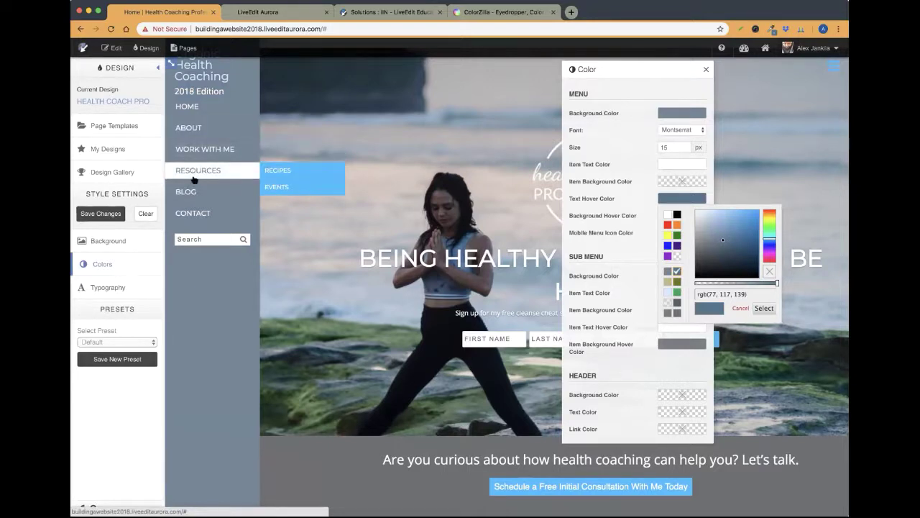
left_click(766, 308)
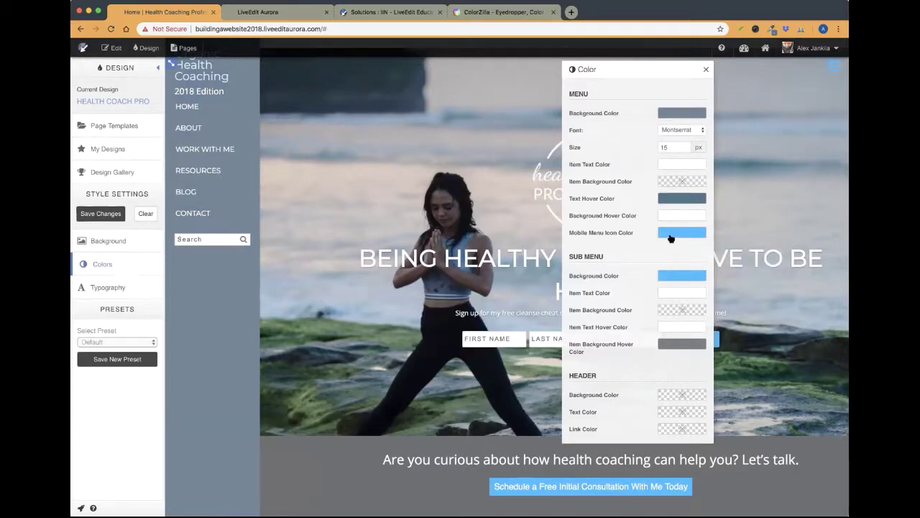
Step: Move the colour settings clear of the mobile menu icon and set the icon's colour to light blue
left_click_drag(642, 70, 382, 73)
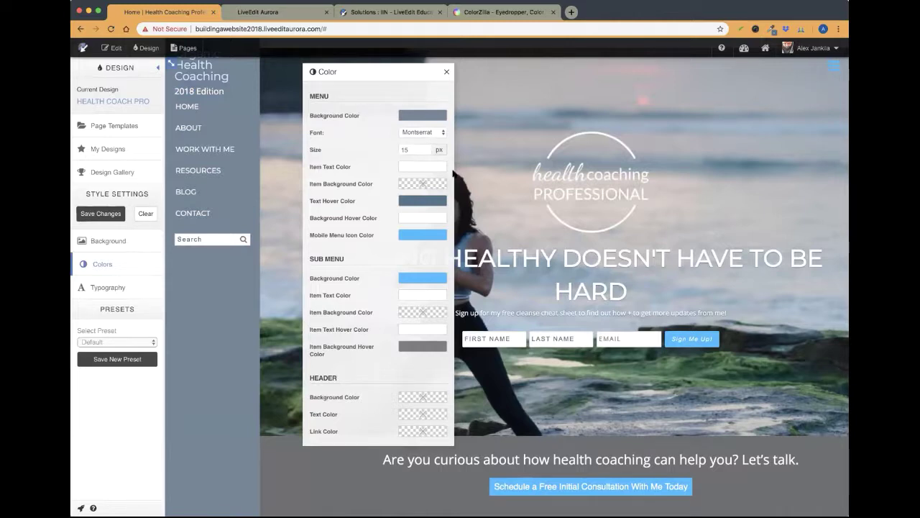
left_click_drag(375, 72, 557, 63)
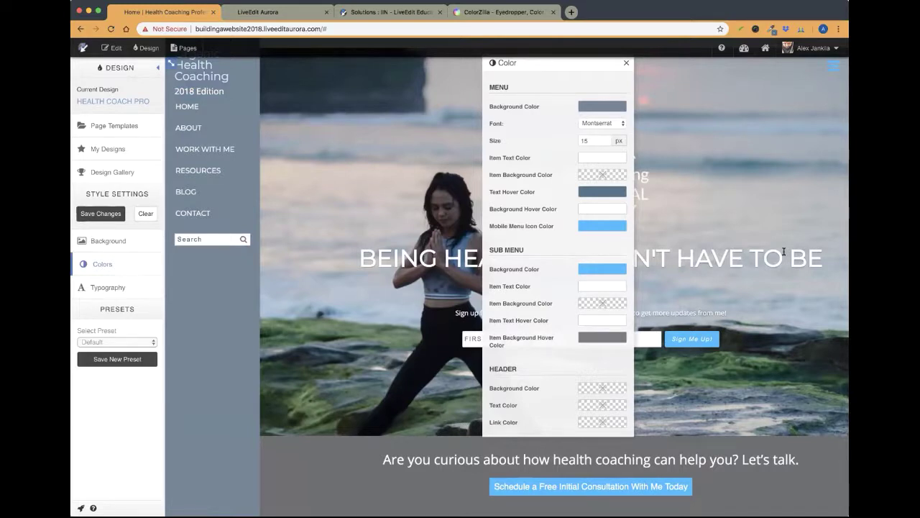
left_click(591, 230)
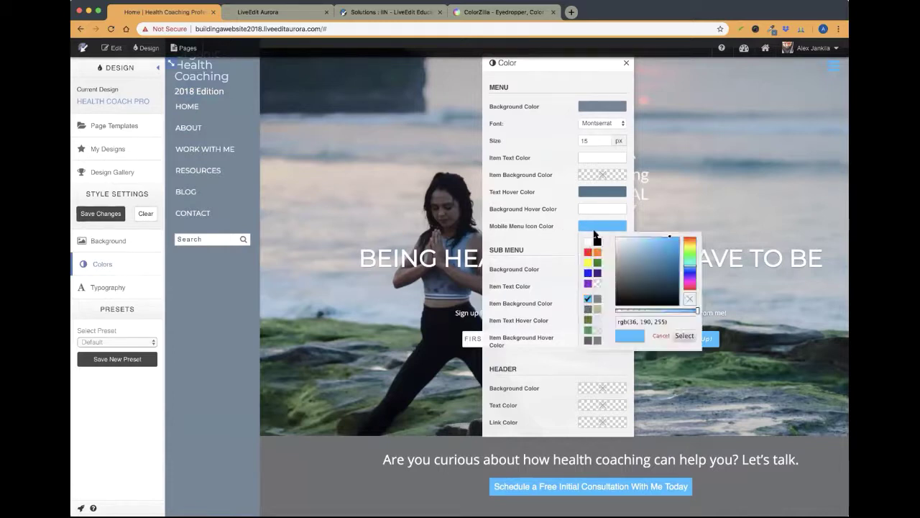
left_click(596, 324)
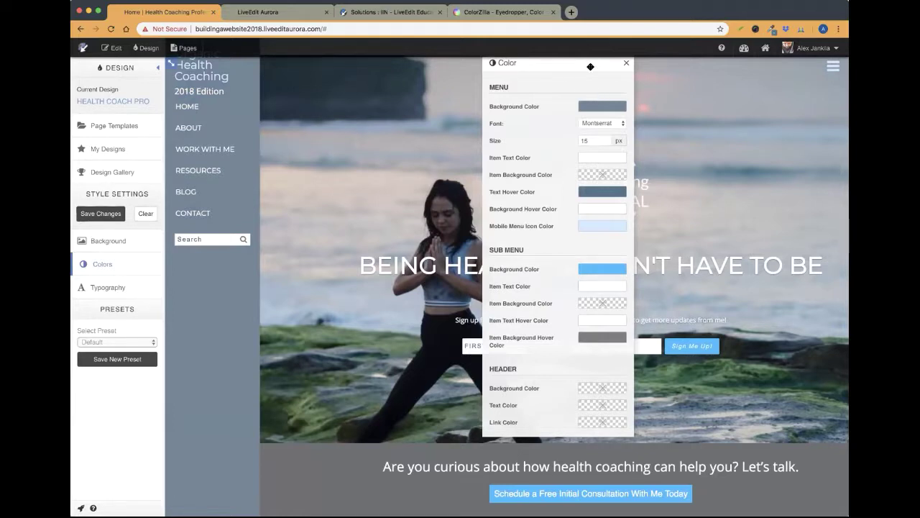
Step: Preview the About submenu and set the submenu's background colour to white
left_click_drag(591, 66, 612, 67)
scroll(566, 238, "down", 1)
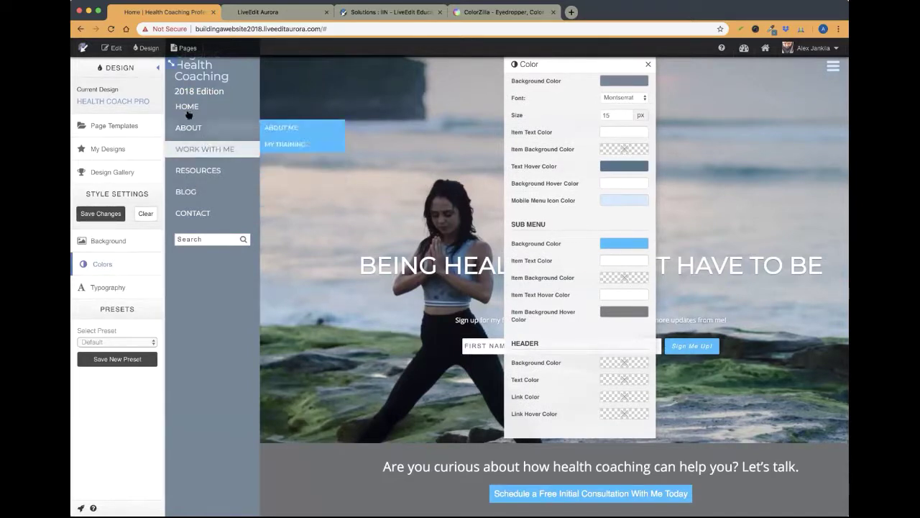
mouse_move(230, 149)
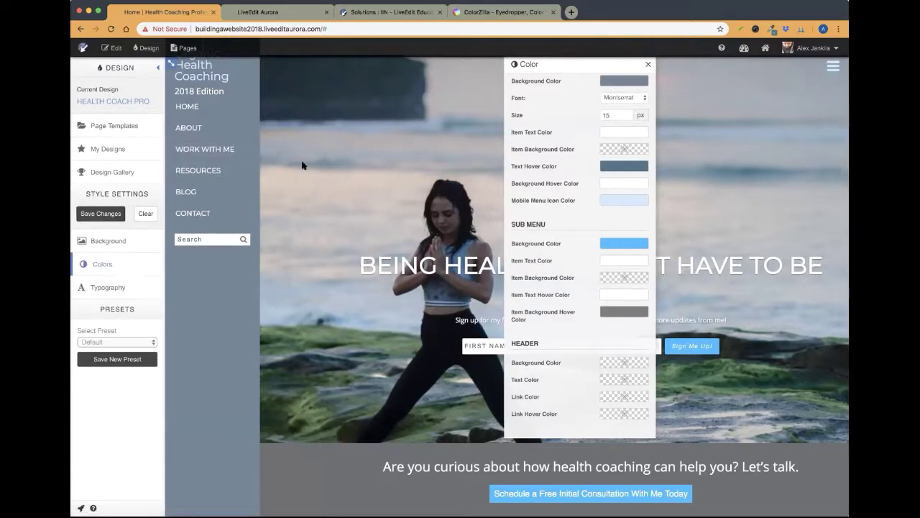
mouse_move(189, 127)
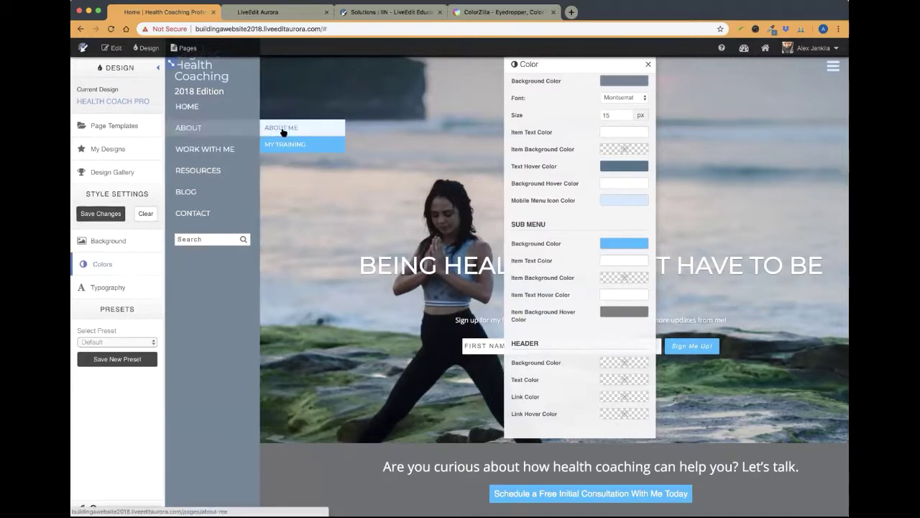
left_click(626, 245)
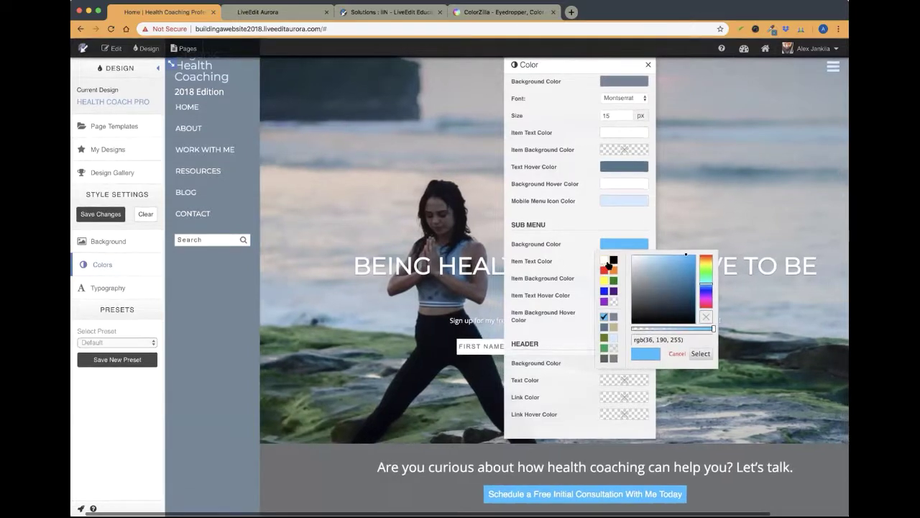
left_click(609, 264)
left_click(610, 245)
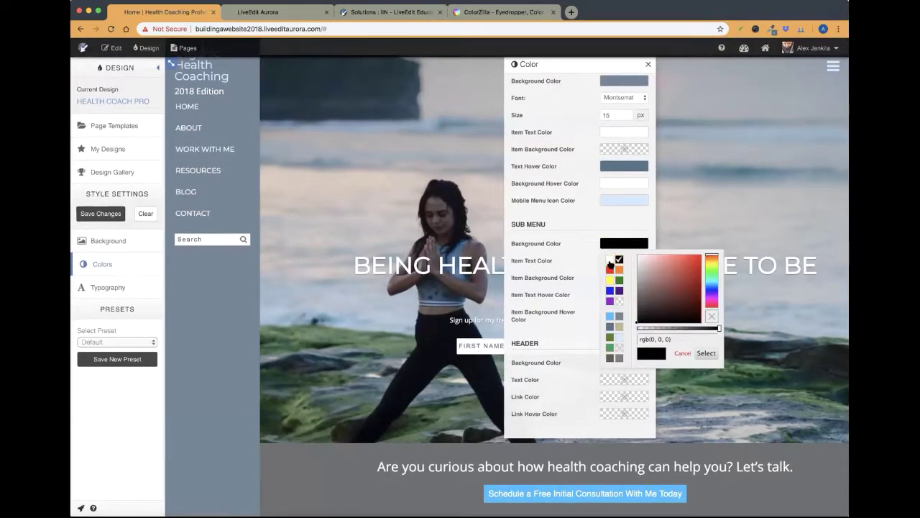
left_click(610, 266)
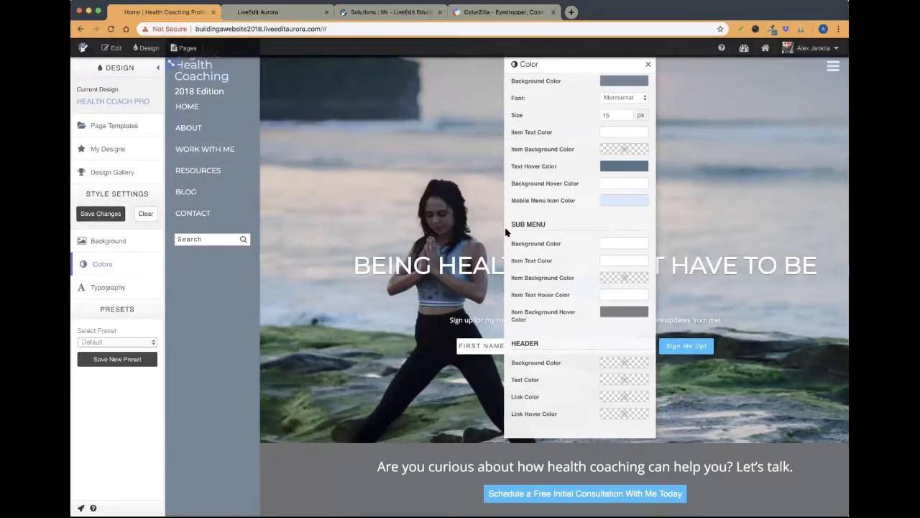
Step: Set the submenu's item text colour to blue-grey and preview it on the Work With Me submenu
left_click(617, 264)
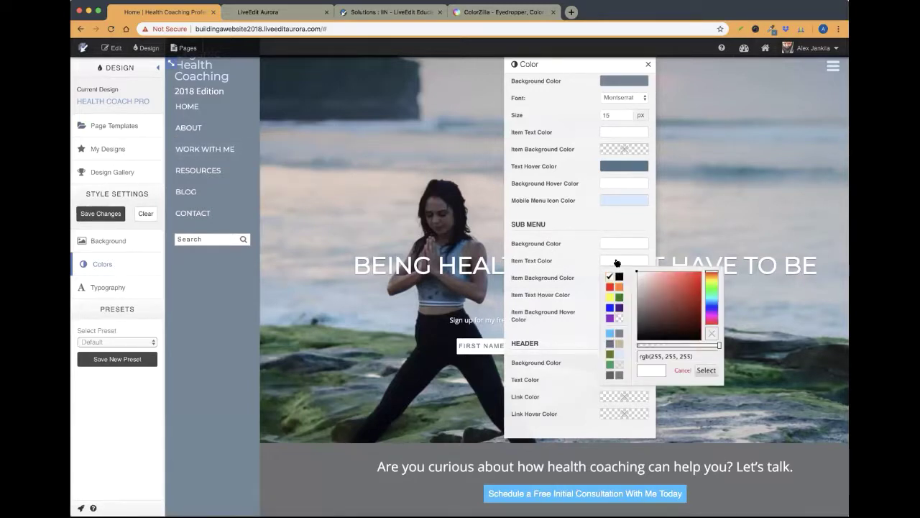
left_click(620, 333)
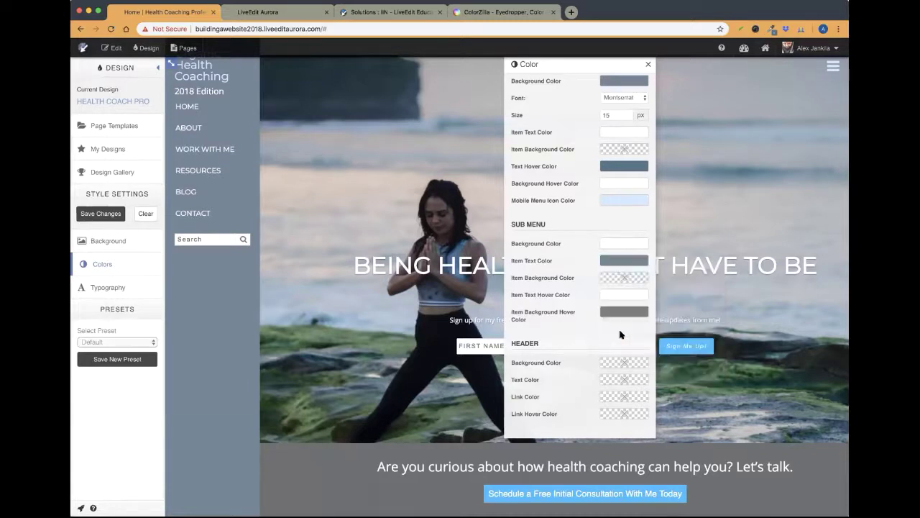
mouse_move(216, 149)
scroll(617, 281, "down", 2)
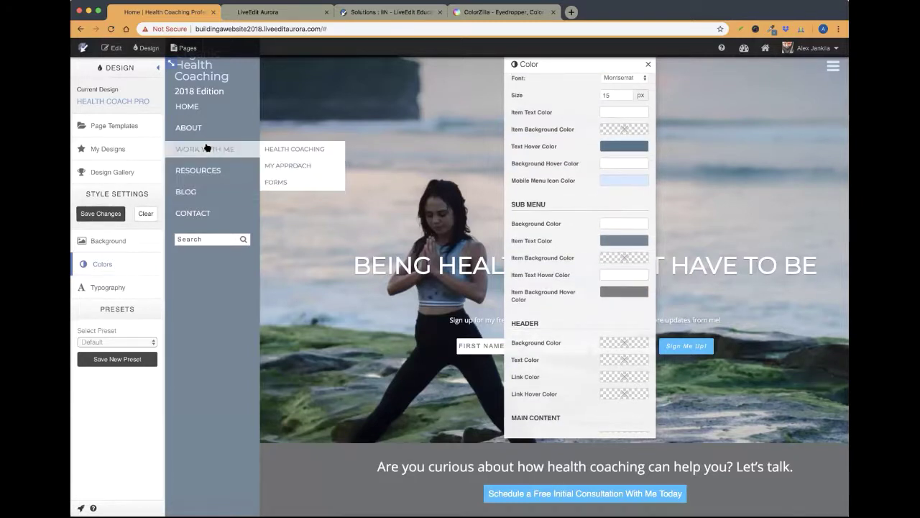
Step: Set the submenu's item background hover colour to slate blue and preview it on the Work With Me submenu items
left_click(613, 276)
left_click(594, 270)
mouse_move(213, 171)
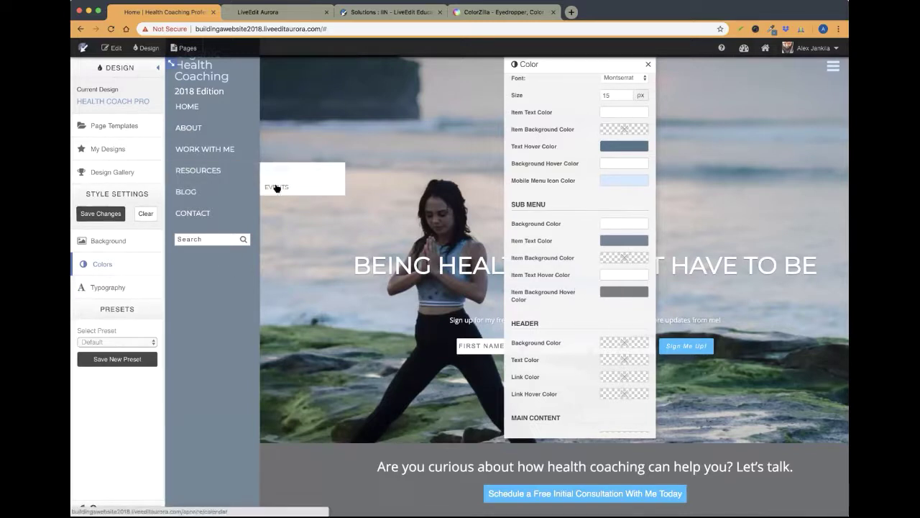
left_click(620, 293)
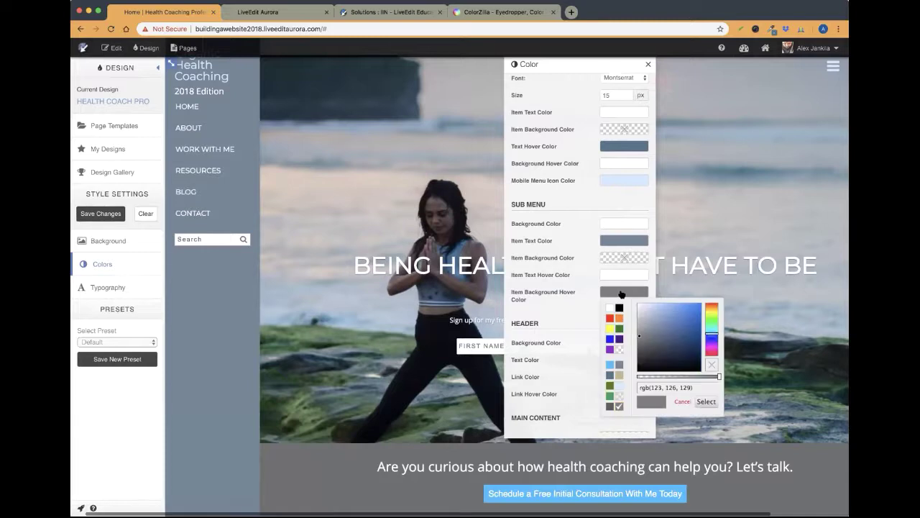
left_click(609, 376)
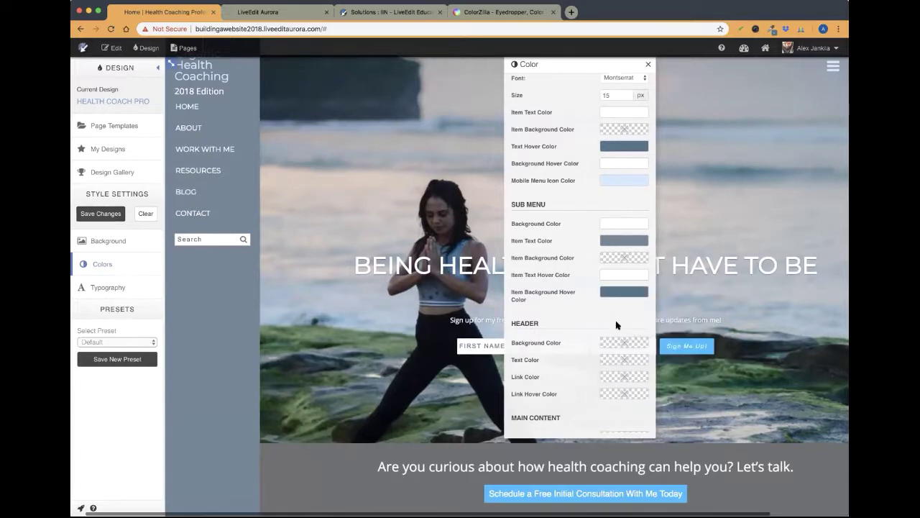
mouse_move(168, 146)
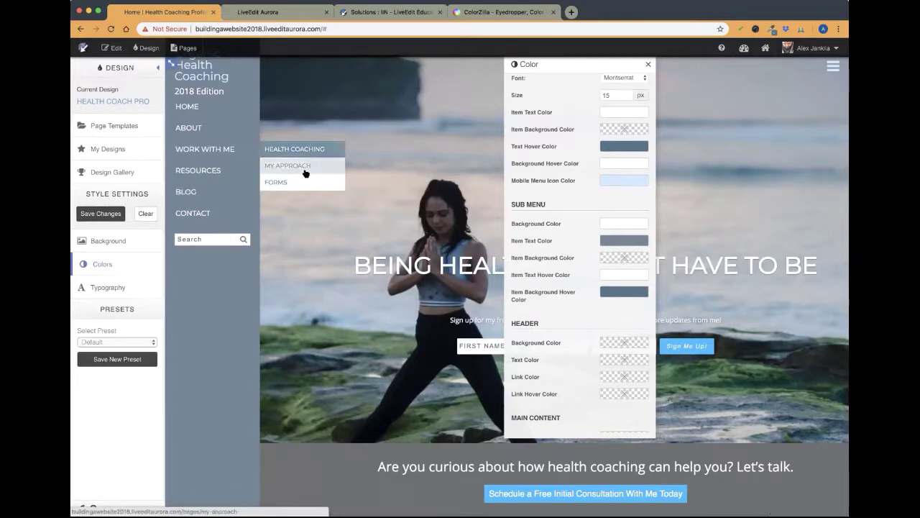
mouse_move(300, 180)
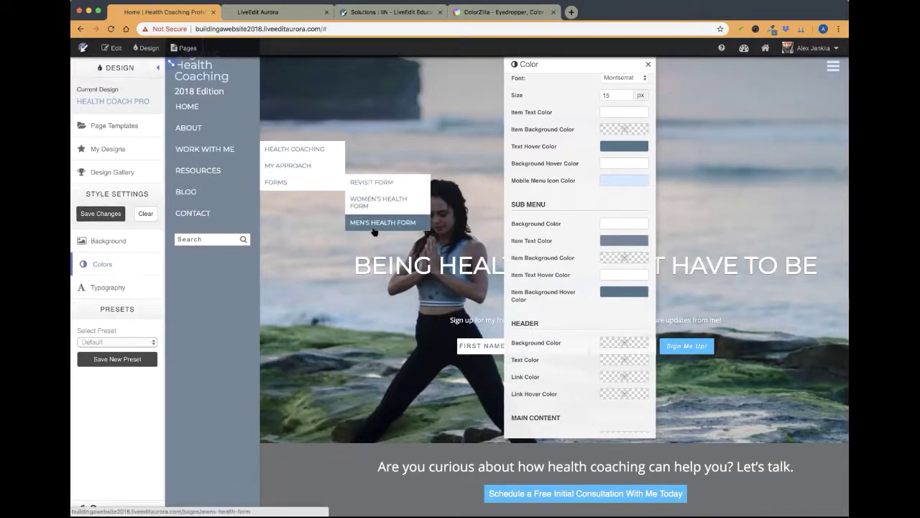
mouse_move(205, 133)
Step: Close the colour settings, save the style changes, and check the restyled menu on the page outside design mode
scroll(206, 134, "down", 2)
scroll(212, 140, "up", 2)
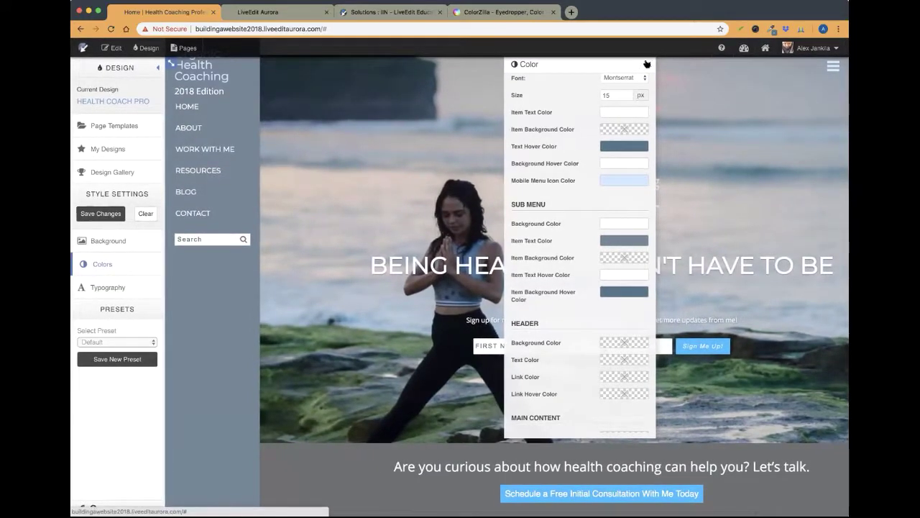
left_click(647, 64)
left_click(106, 216)
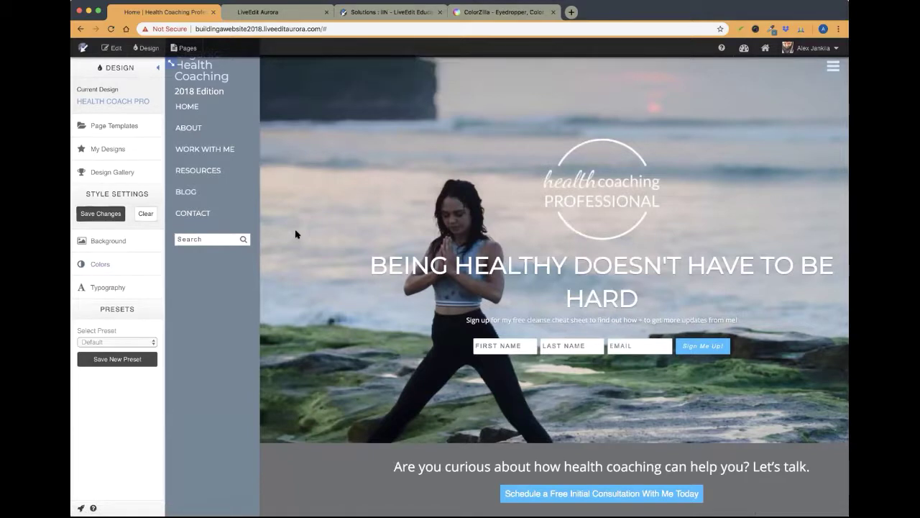
left_click(216, 215)
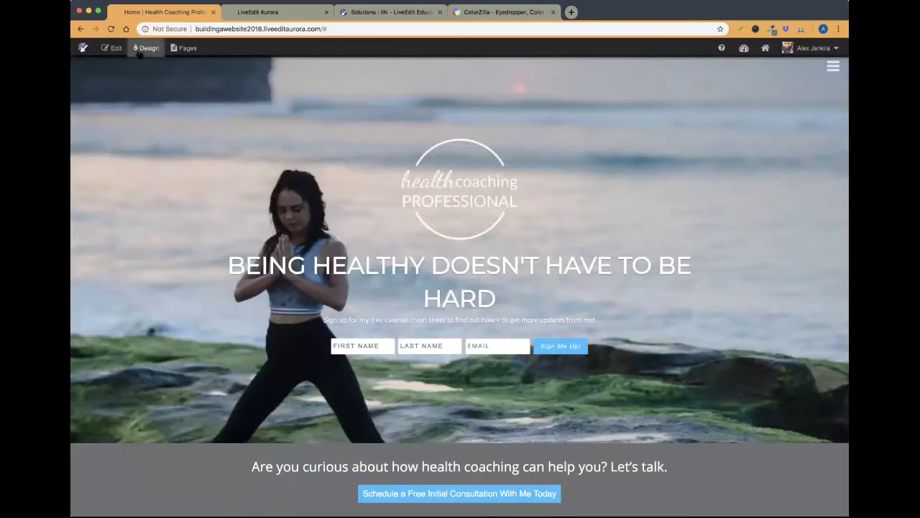
left_click(833, 66)
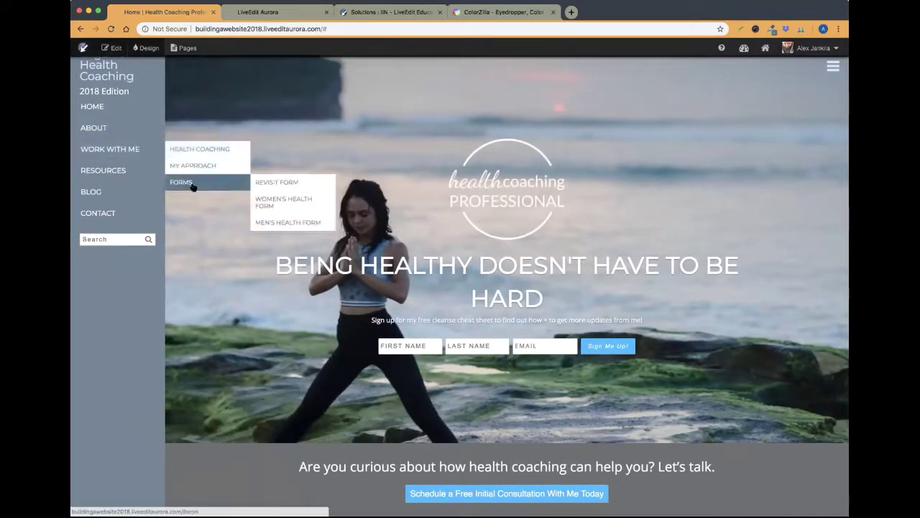
Step: Reopen the design's colour settings, move them clear of the menu, and review the header, main content, footer, link and button colours
left_click(146, 48)
left_click(116, 247)
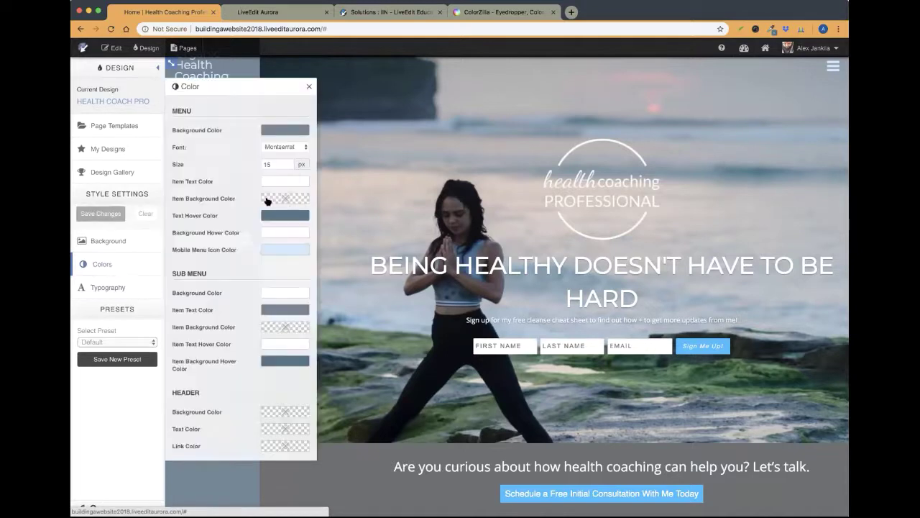
left_click_drag(232, 88, 486, 83)
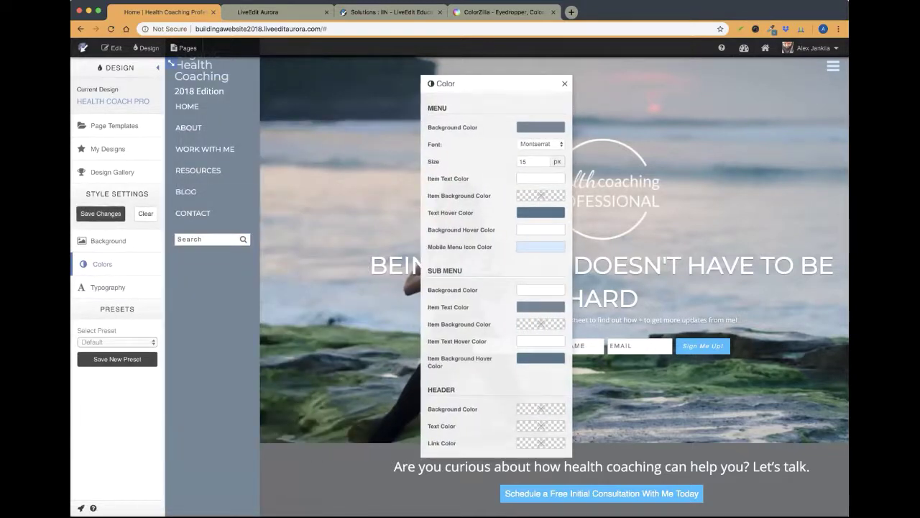
scroll(467, 245, "down", 7)
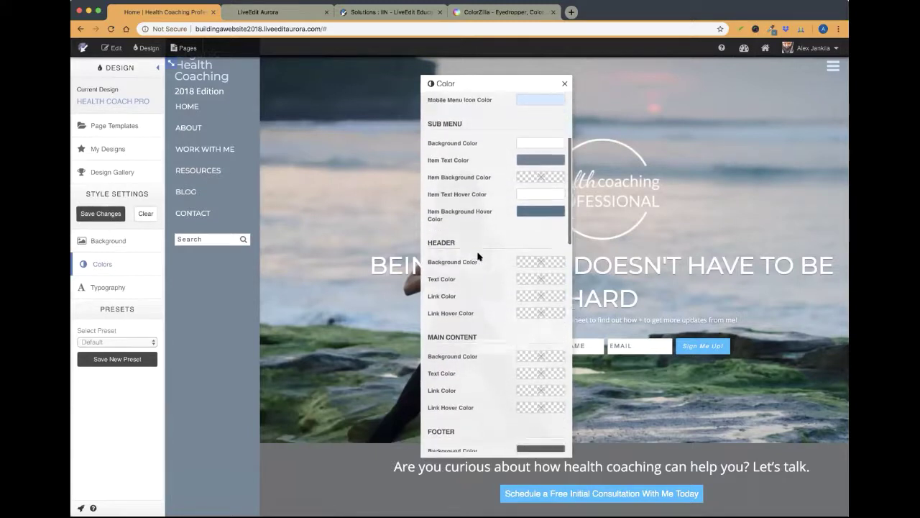
scroll(479, 256, "down", 4)
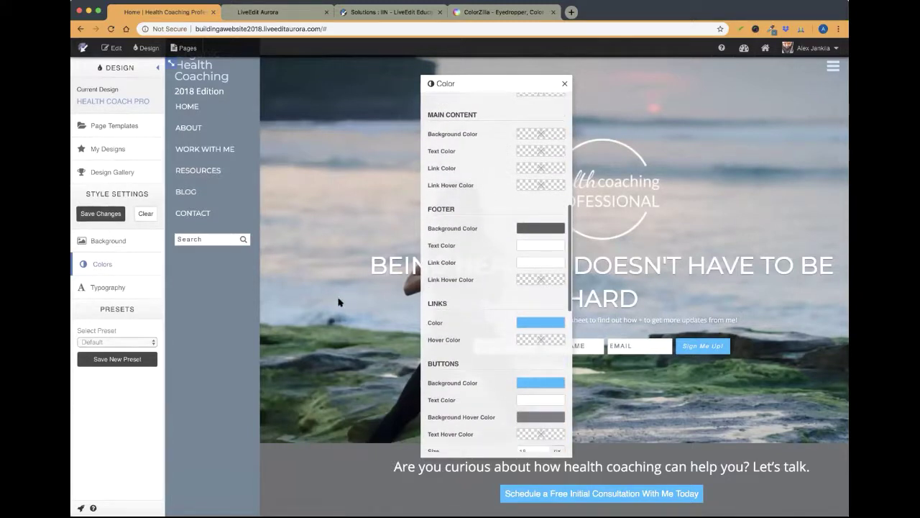
scroll(489, 238, "up", 4)
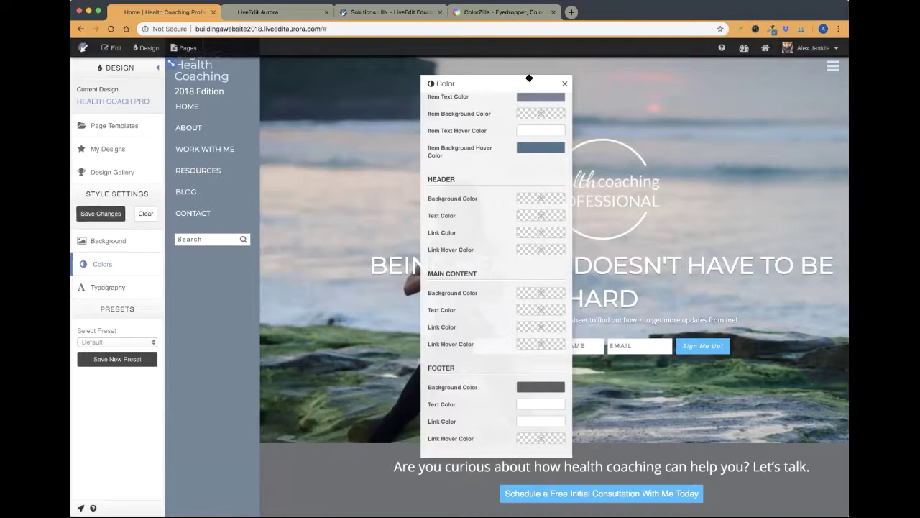
Step: Compare the header, main content and footer colour settings with the page's content, keeping the settings clear of the areas being examined
left_click_drag(503, 82, 444, 98)
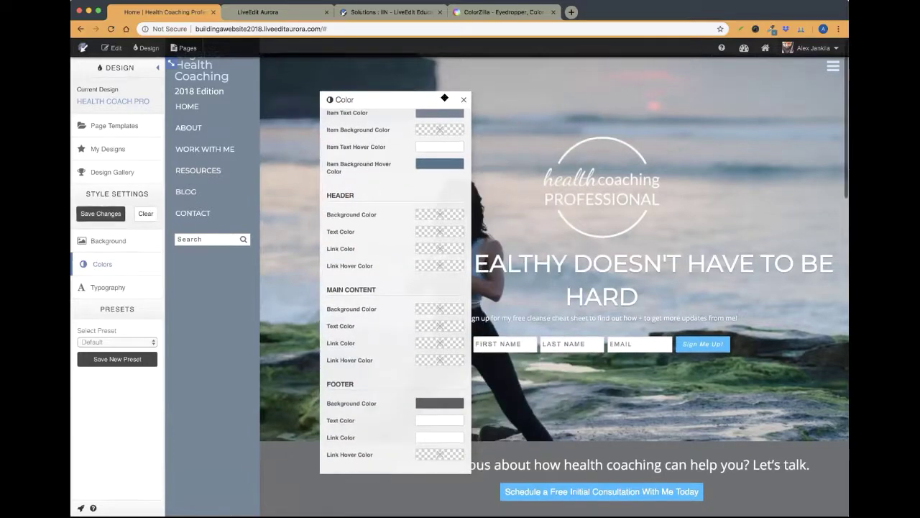
scroll(720, 417, "down", 3)
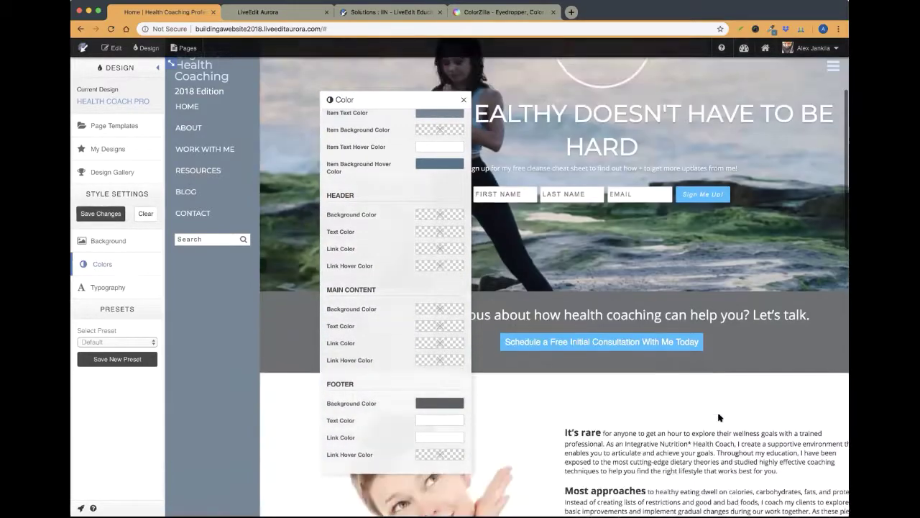
scroll(676, 399, "down", 2)
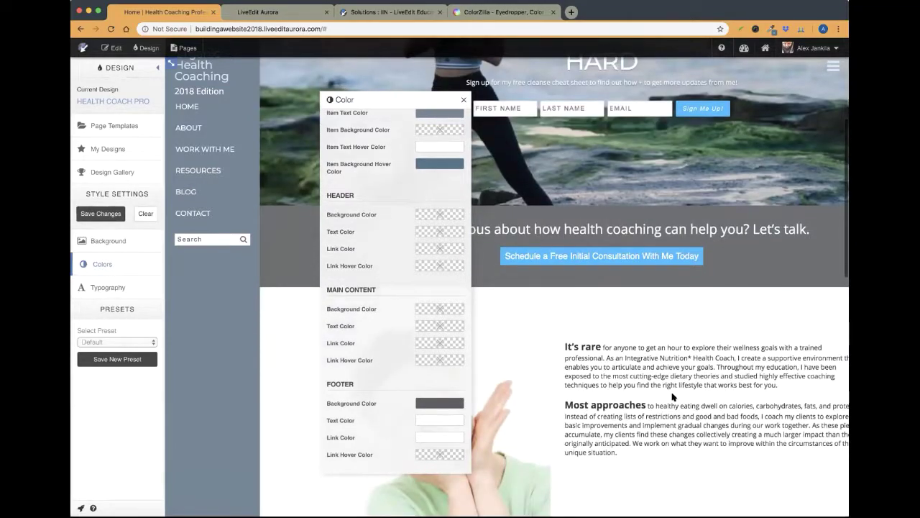
left_click_drag(391, 102, 477, 97)
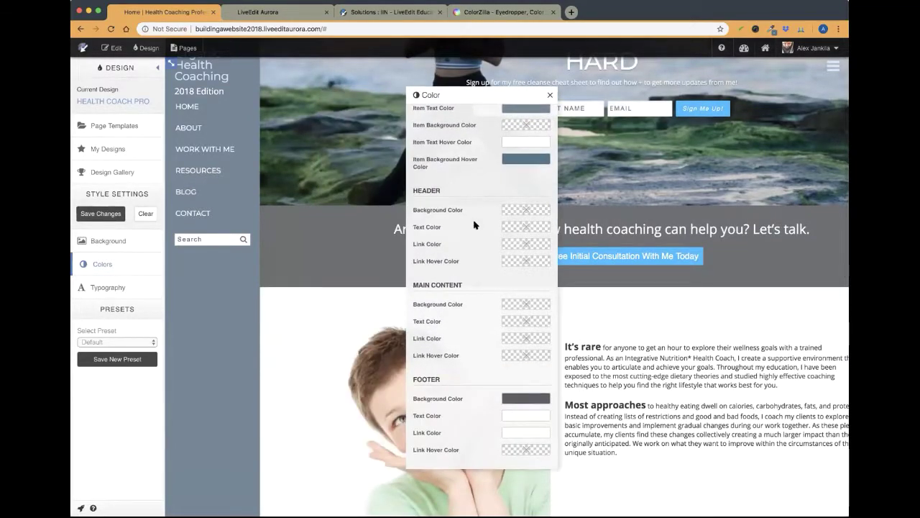
scroll(475, 225, "up", 6)
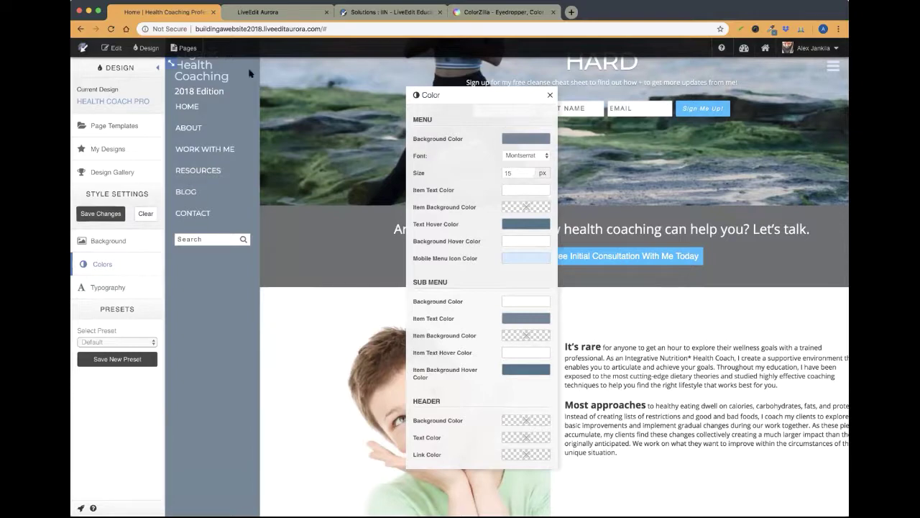
left_click_drag(503, 96, 236, 134)
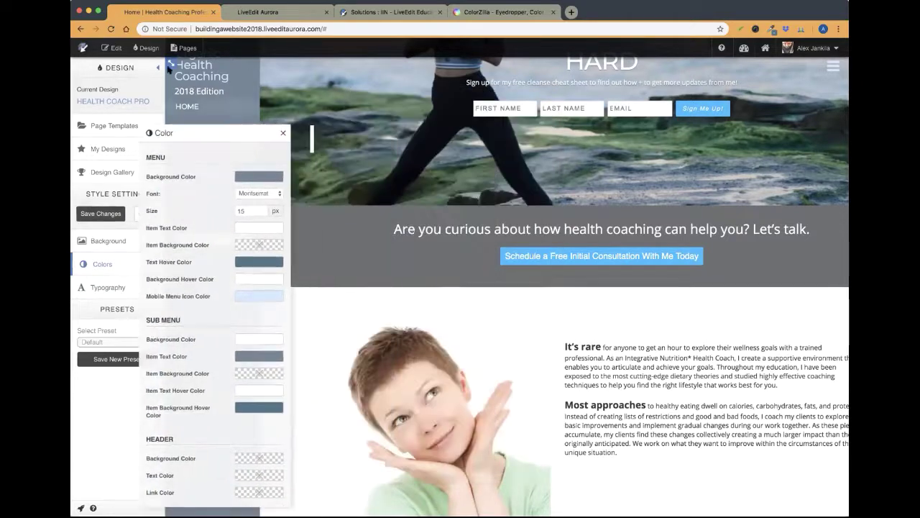
Step: Inspect the labelled header, feature and section areas of the home page in edit mode, and leave edit mode
left_click(108, 47)
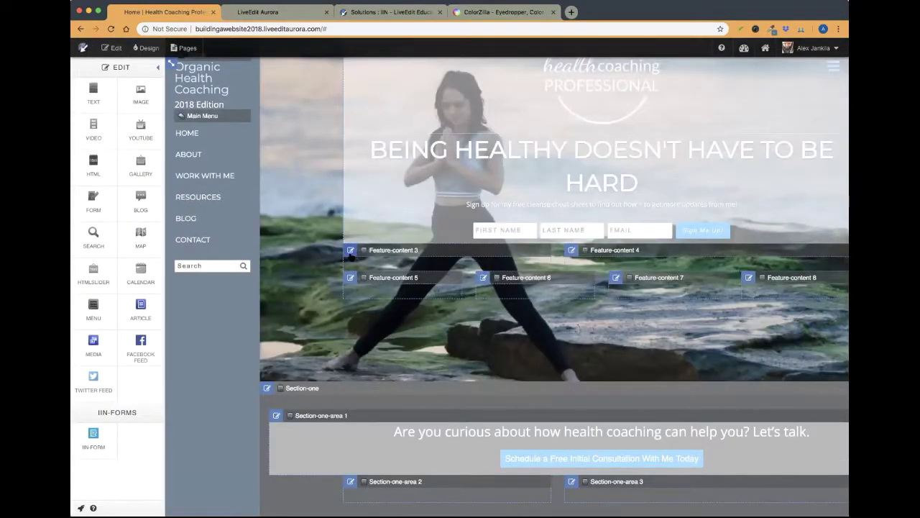
scroll(374, 283, "up", 5)
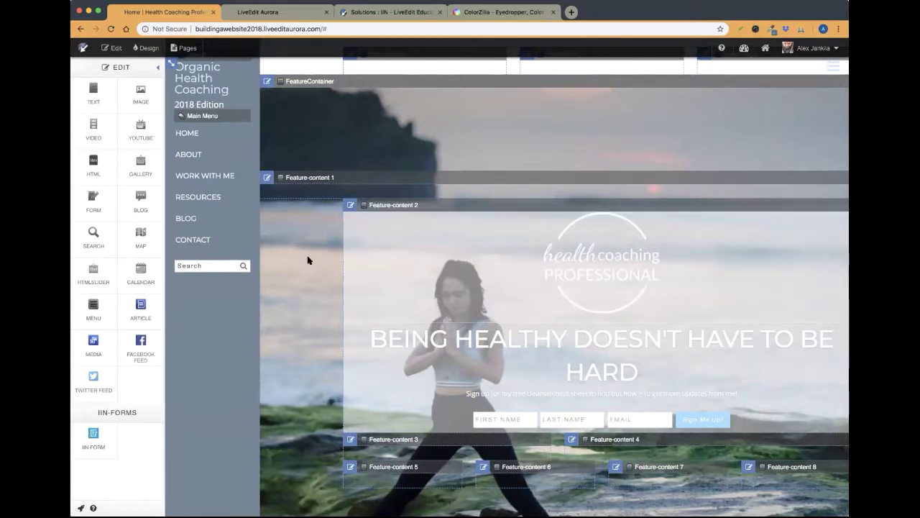
left_click(109, 47)
Step: Reopen the design's colour settings and compare the footer colour options with the footer at the end of the page
left_click(149, 47)
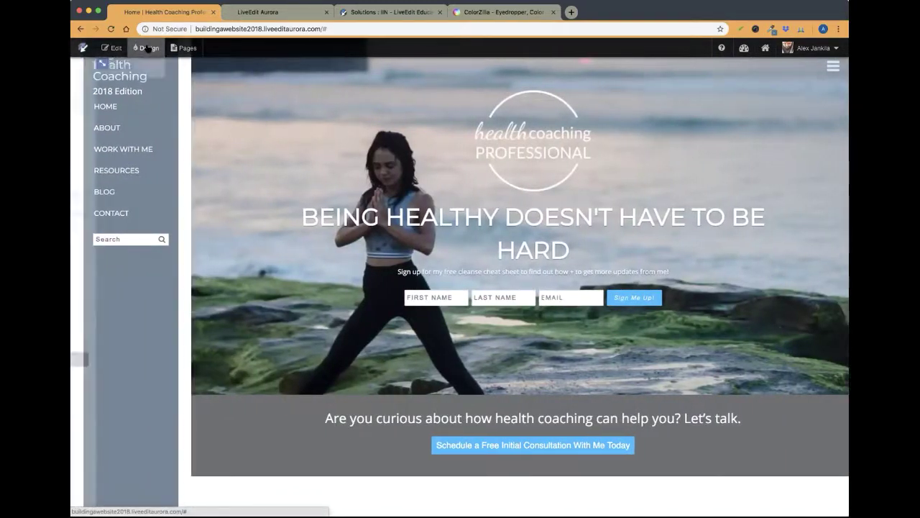
left_click(102, 264)
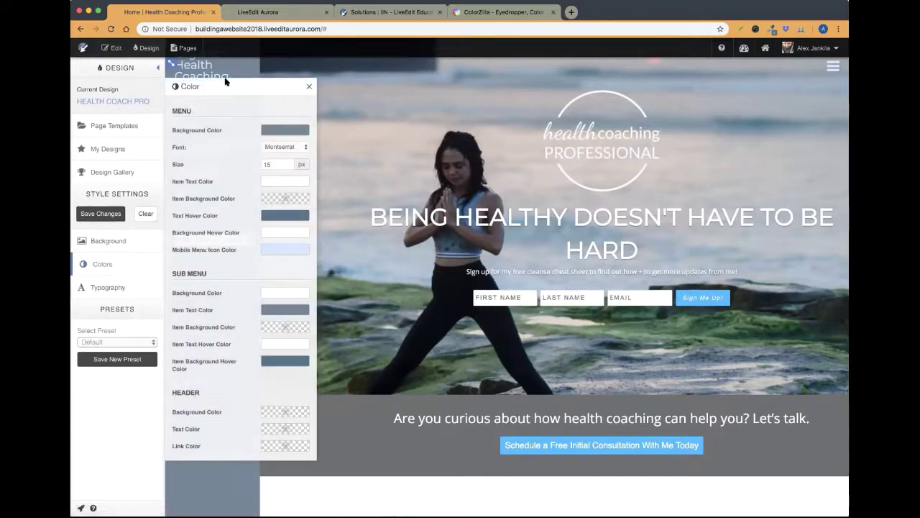
left_click_drag(226, 81, 608, 111)
scroll(585, 253, "down", 2)
scroll(590, 273, "down", 5)
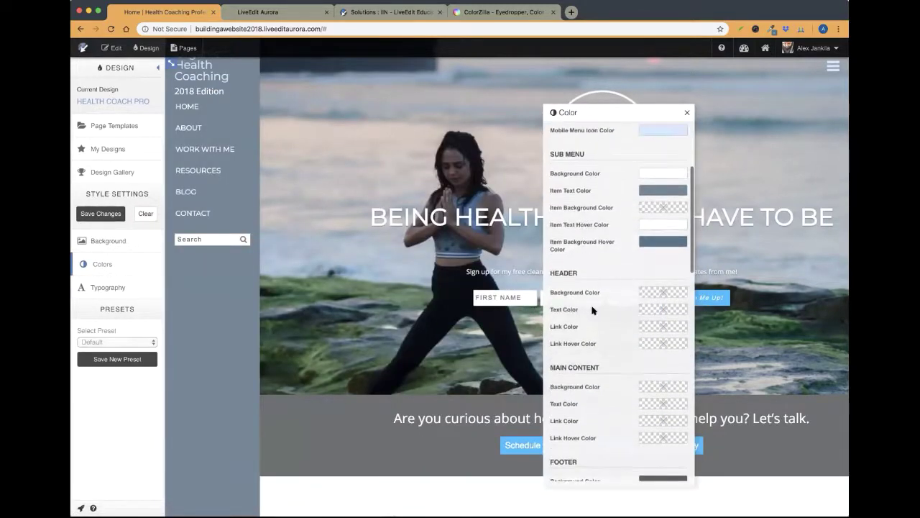
scroll(600, 302, "down", 2)
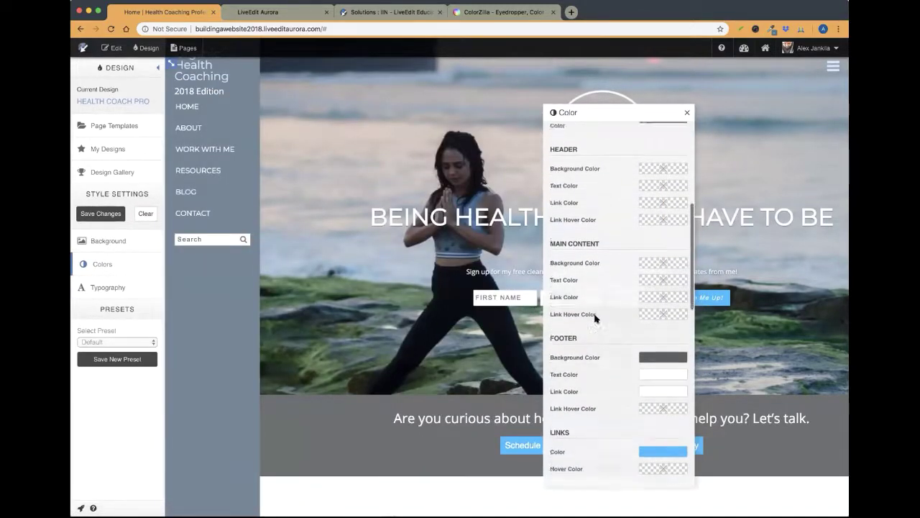
scroll(427, 343, "down", 10)
scroll(428, 342, "down", 10)
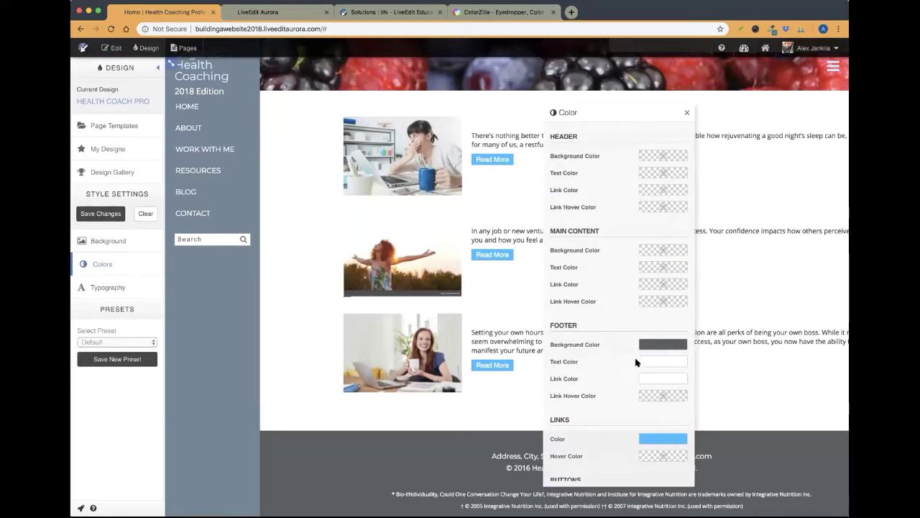
left_click_drag(613, 112, 728, 89)
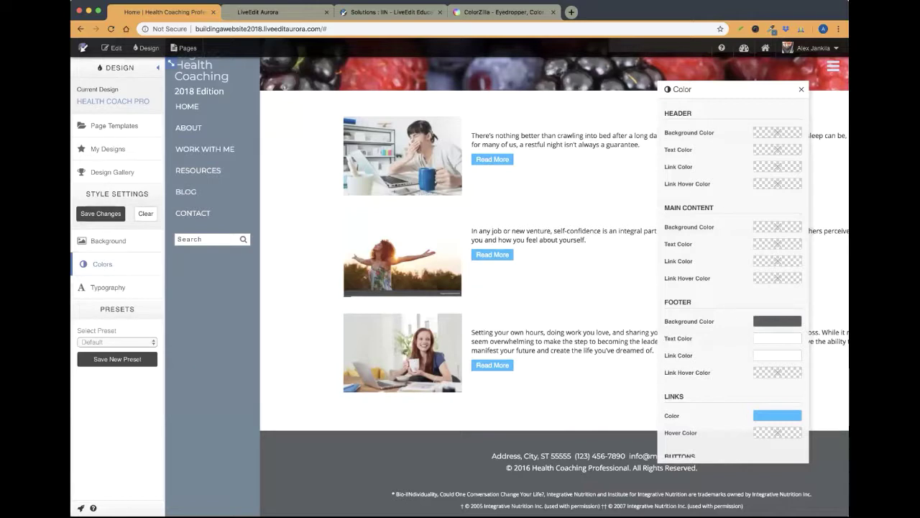
Step: Find the Buttons colour section and examine which buttons on the page it governs, from the consultation button to the Read More buttons
scroll(705, 360, "down", 3)
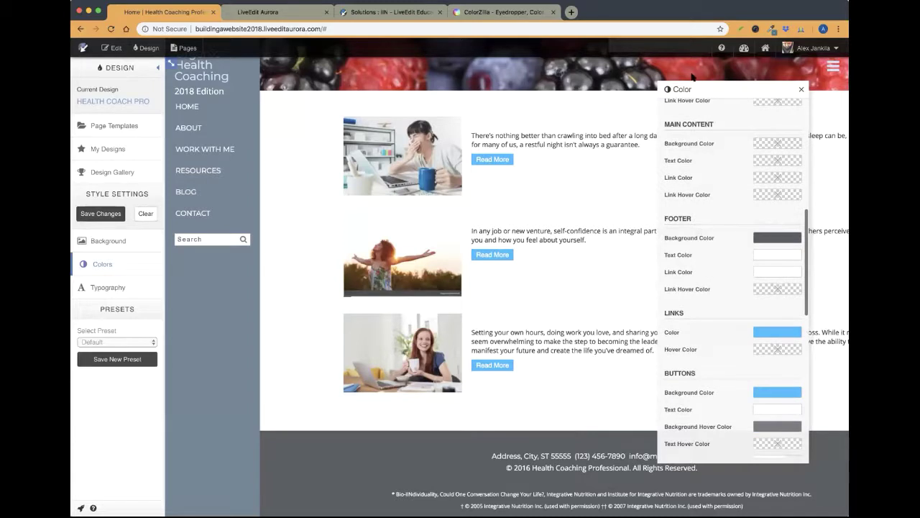
left_click_drag(696, 92, 632, 94)
scroll(673, 327, "down", 3)
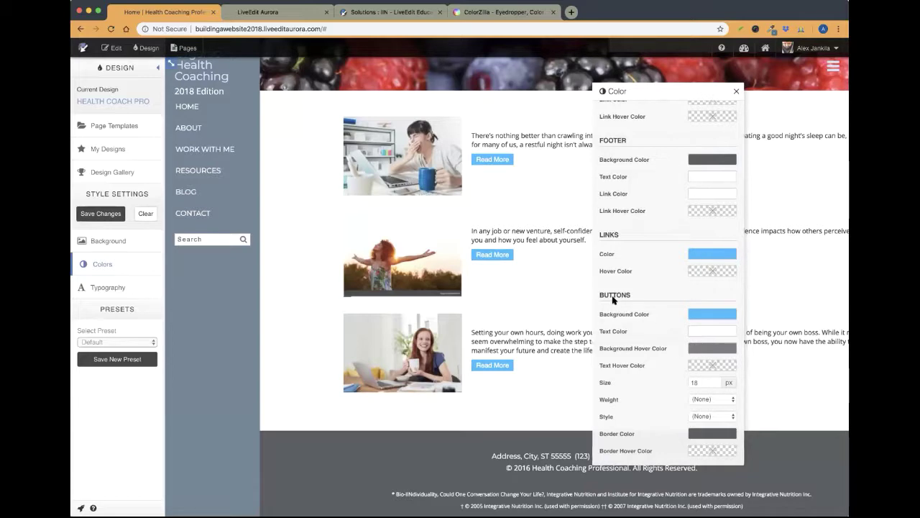
left_click_drag(598, 295, 646, 296)
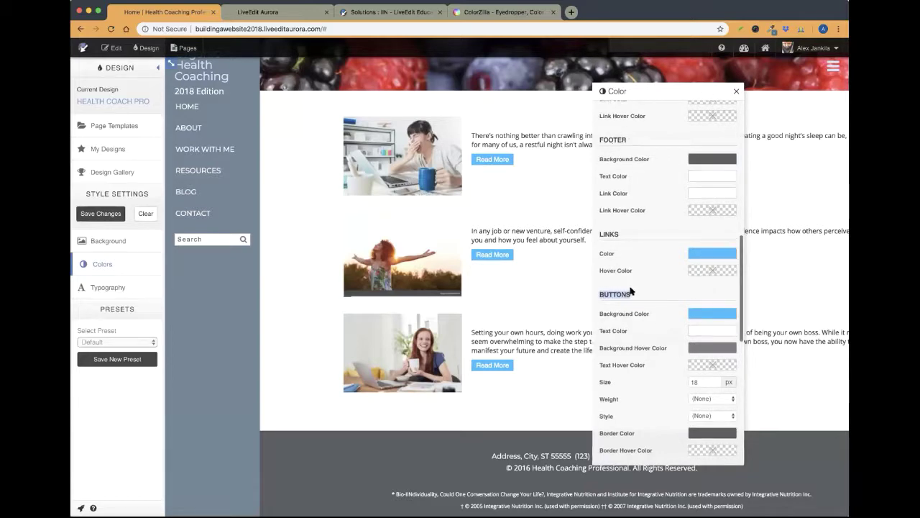
scroll(498, 231, "up", 1)
scroll(498, 232, "up", 8)
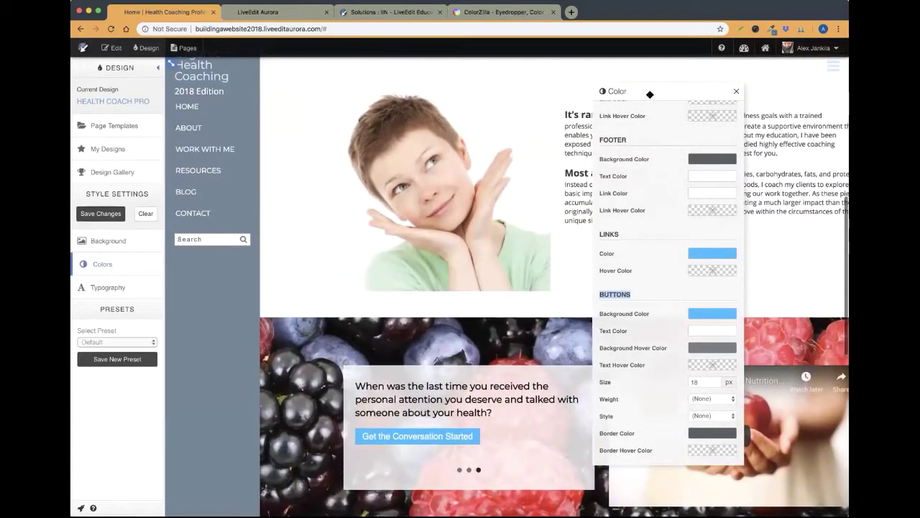
left_click_drag(650, 93, 275, 159)
scroll(630, 227, "up", 5)
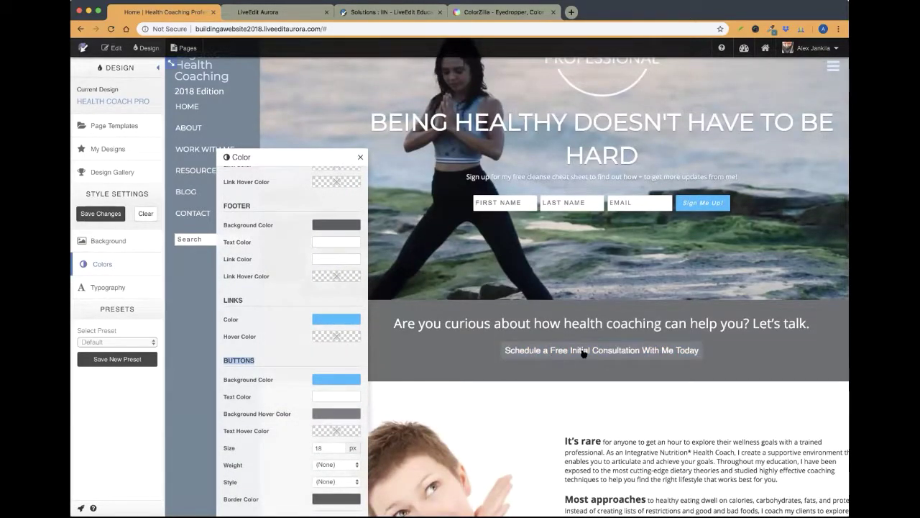
scroll(605, 354, "down", 7)
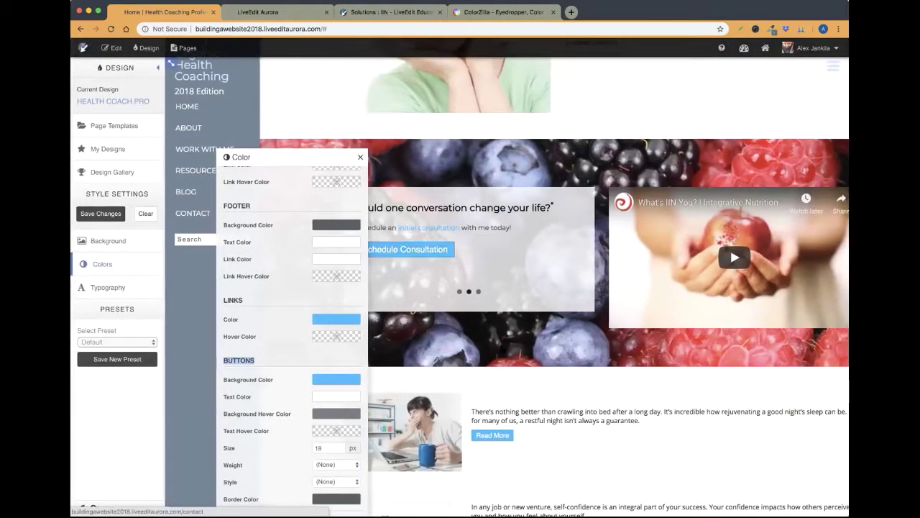
scroll(492, 311, "down", 3)
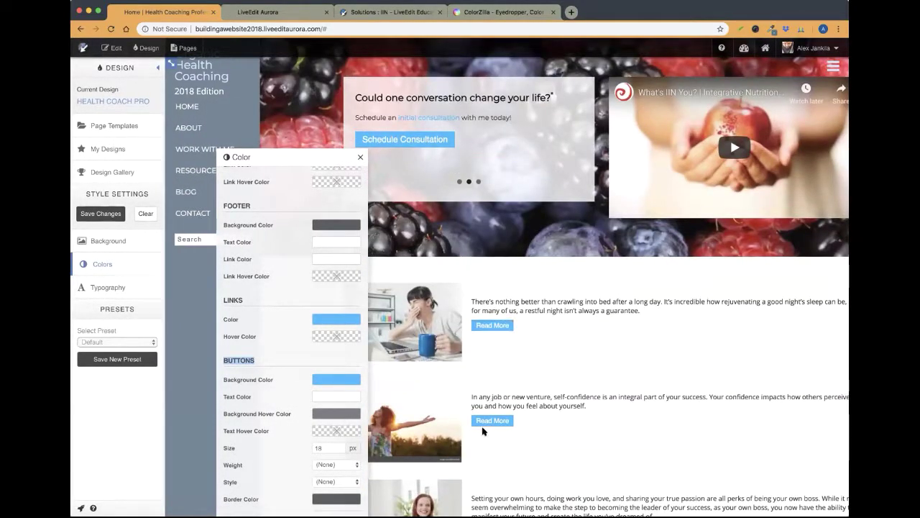
Step: Find the Form Buttons colour section and examine the matching Sign Me Up form in the page's feature area
left_click_drag(316, 157, 758, 123)
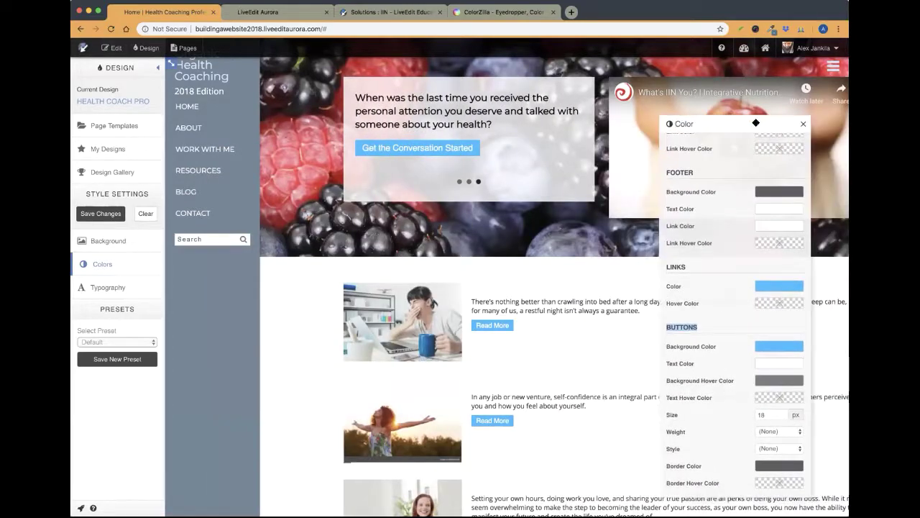
scroll(711, 346, "down", 1)
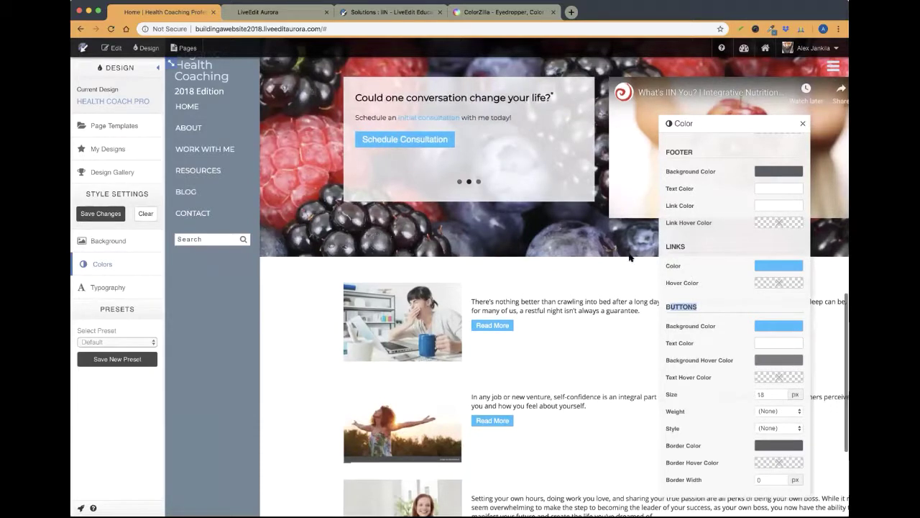
scroll(698, 338, "down", 5)
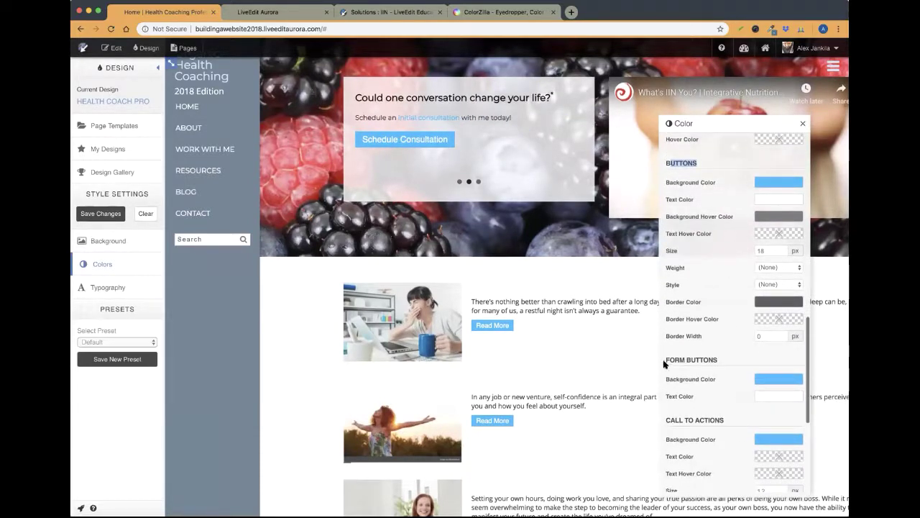
left_click_drag(665, 361, 721, 362)
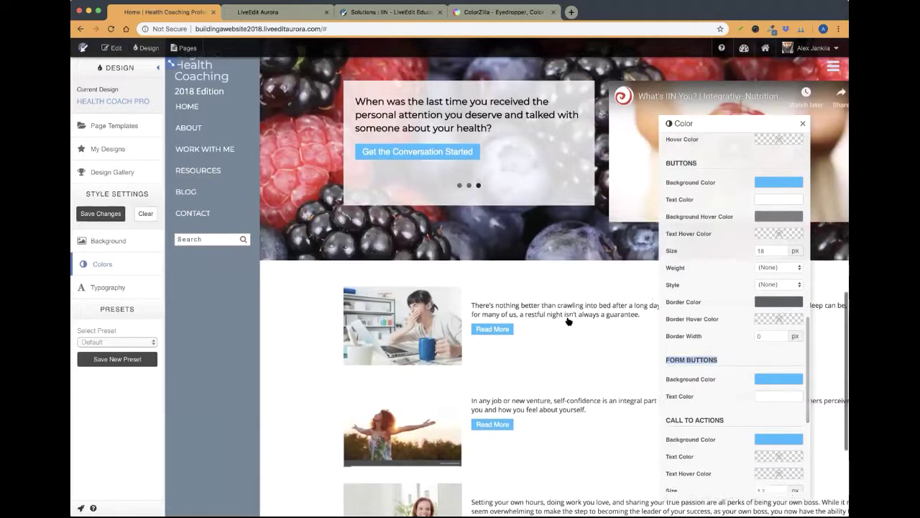
scroll(568, 321, "up", 10)
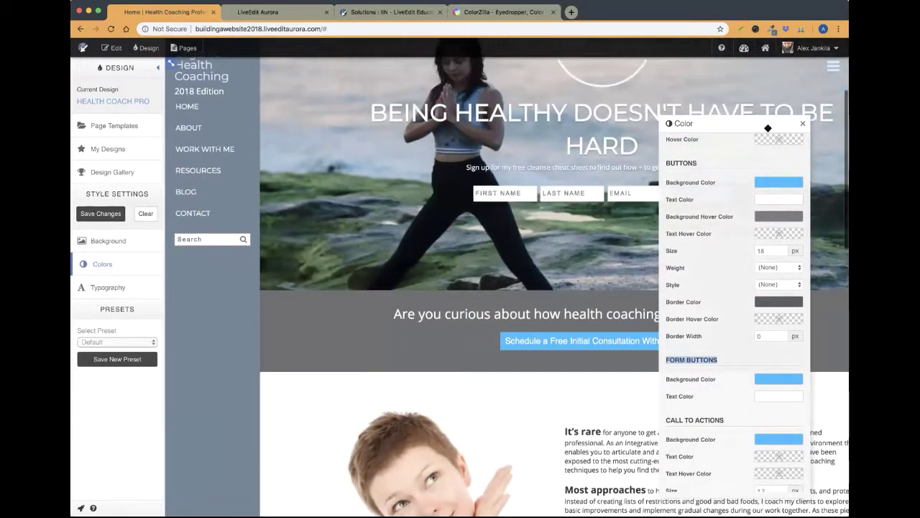
left_click_drag(768, 128, 346, 144)
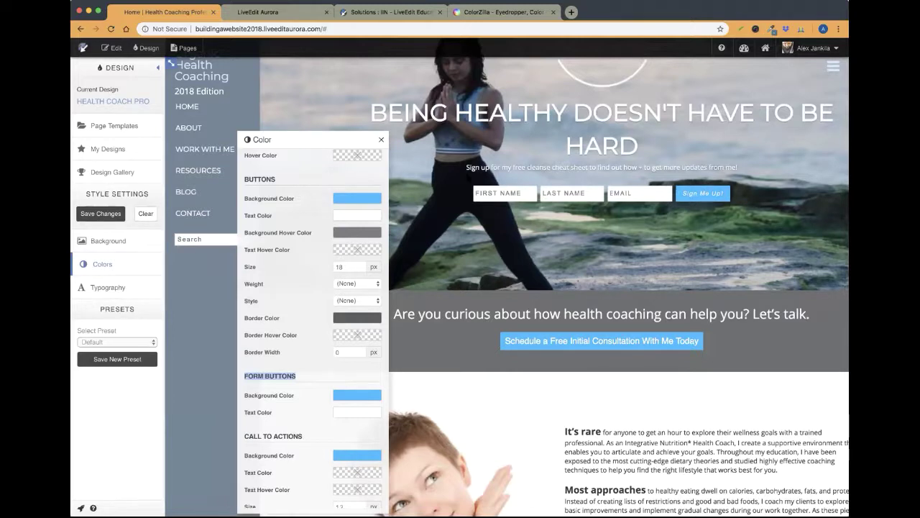
left_click_drag(471, 189, 587, 214)
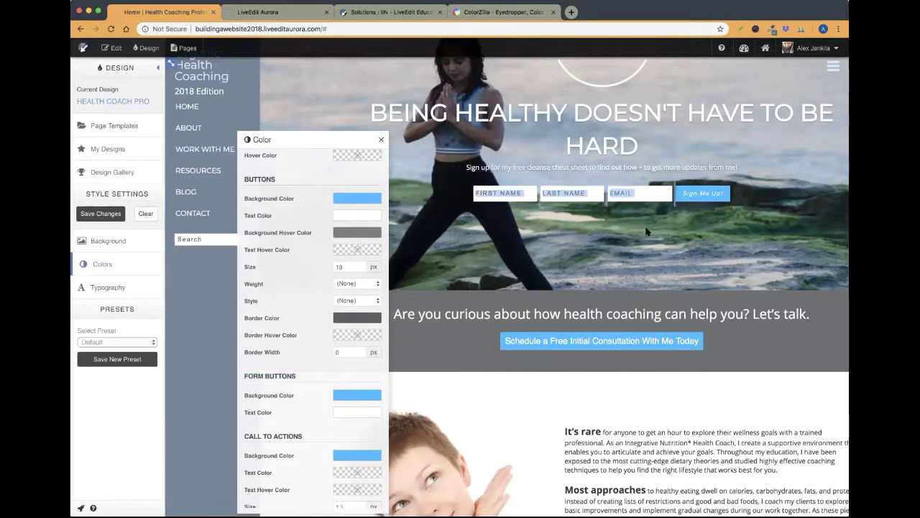
left_click(689, 195)
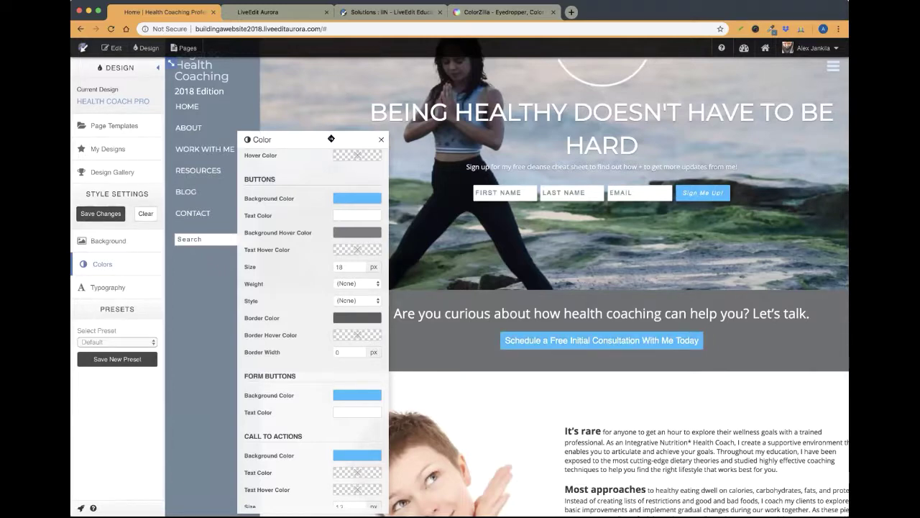
Step: Set the Buttons background colour to the saved blue-grey swatch and check it on the Schedule a Free Initial Consultation button
left_click_drag(331, 138, 361, 110)
scroll(329, 227, "up", 2)
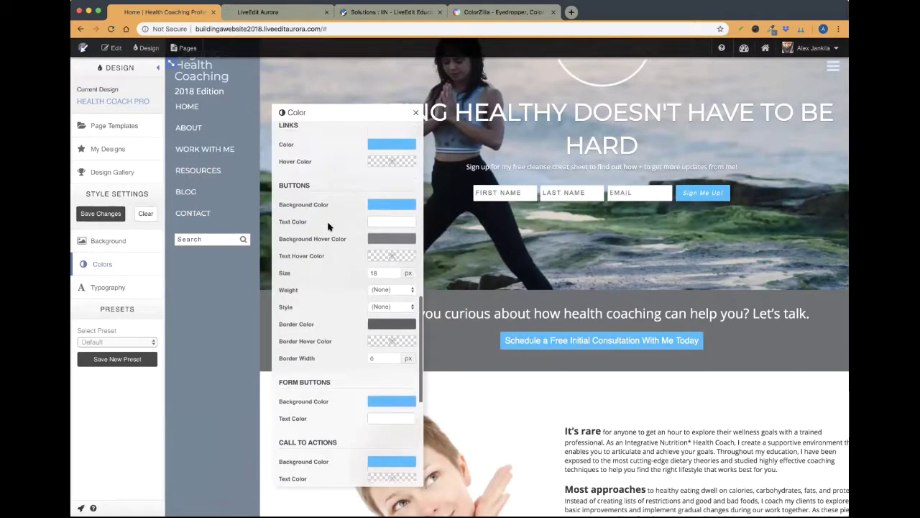
scroll(328, 227, "up", 1)
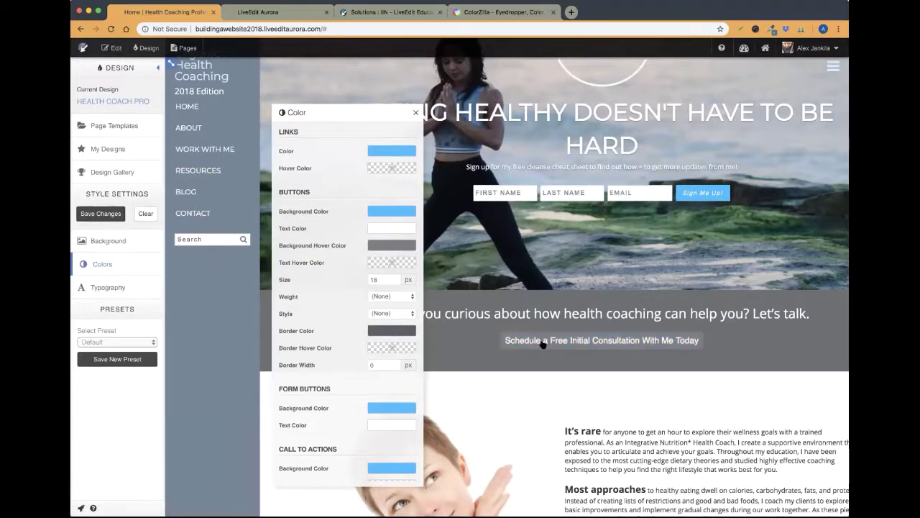
scroll(495, 327, "up", 4)
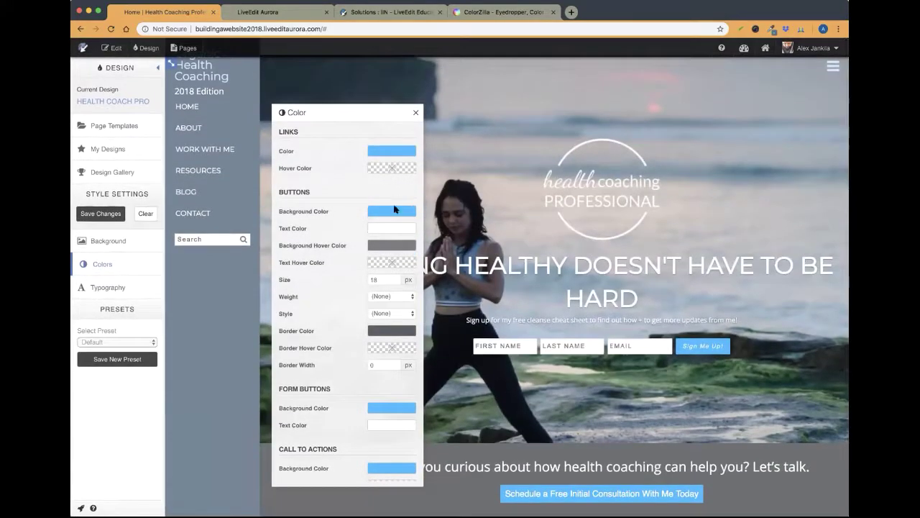
left_click(375, 211)
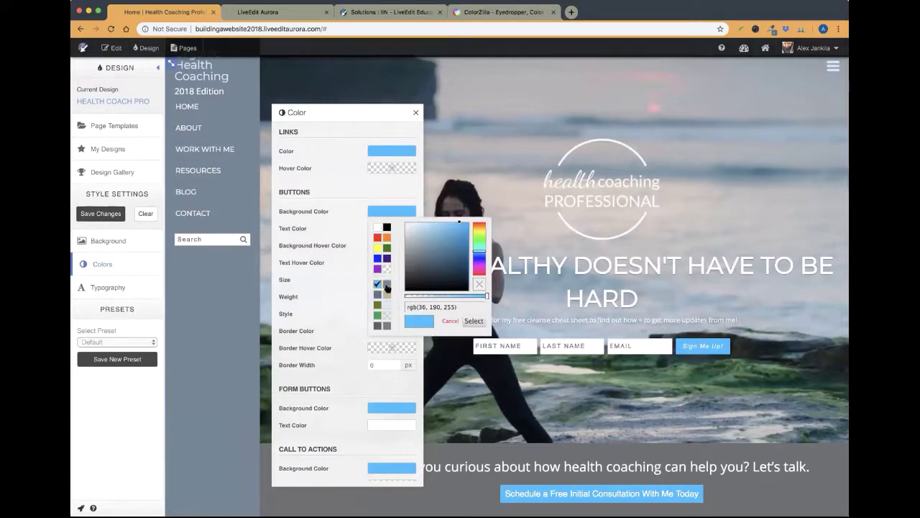
left_click(387, 281)
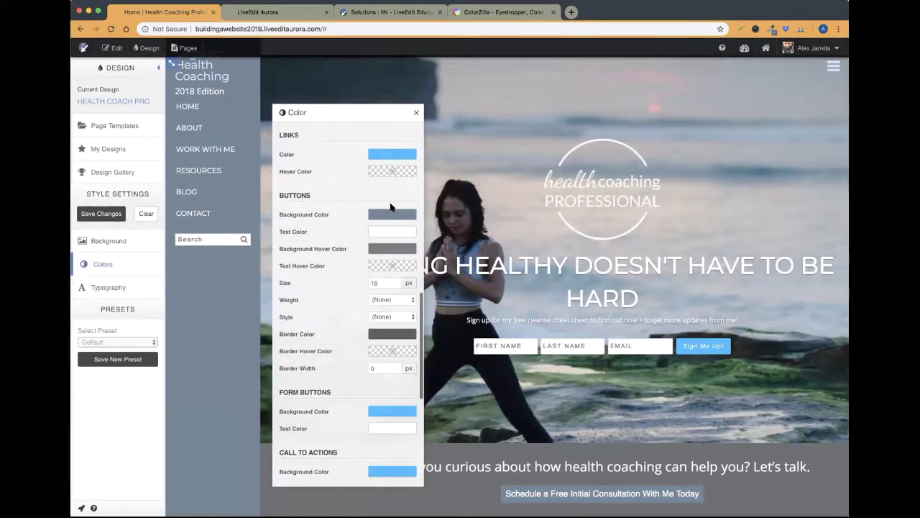
scroll(369, 218, "up", 1)
scroll(392, 241, "down", 1)
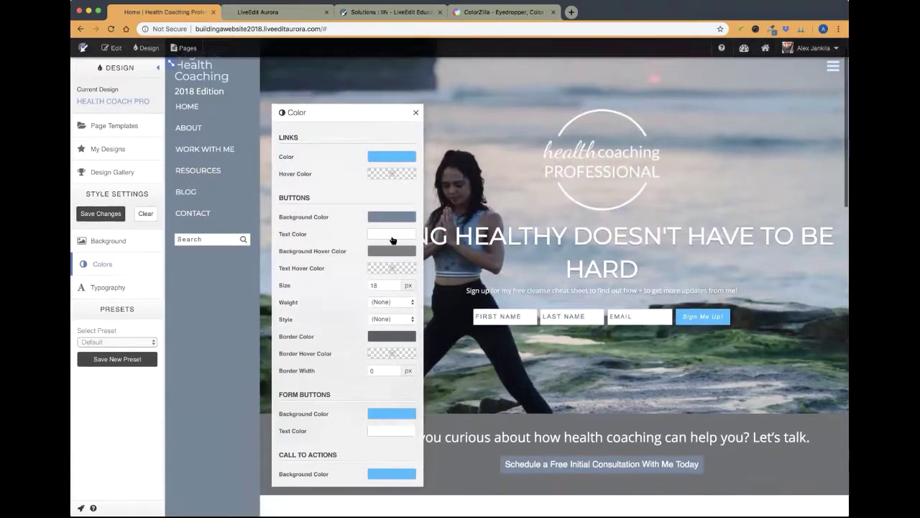
Step: Make the Buttons background colour semi-transparent by lowering the opacity of rgb(113, 135, 152) to roughly half
left_click(385, 217)
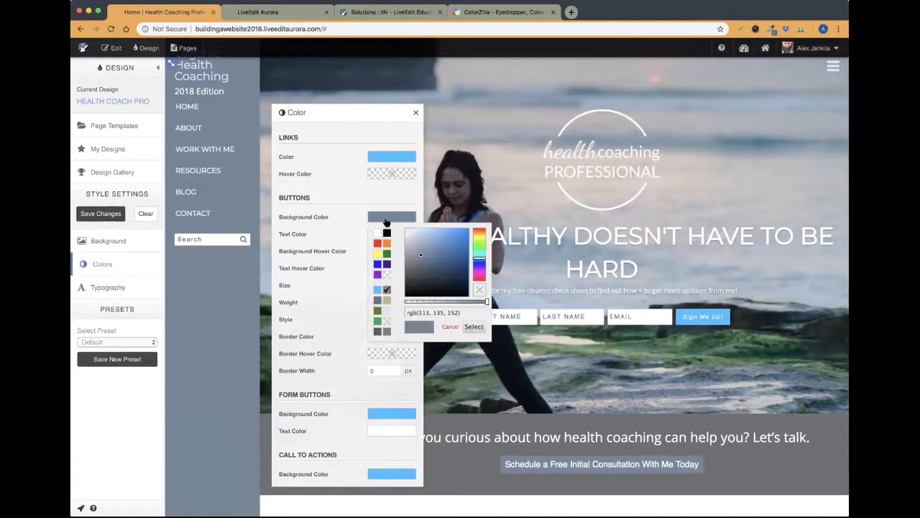
left_click(485, 304)
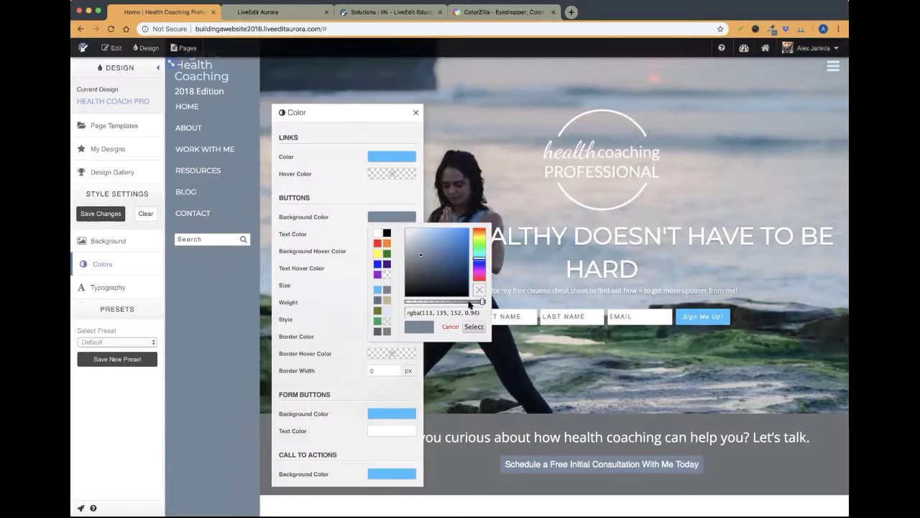
left_click_drag(469, 305, 411, 304)
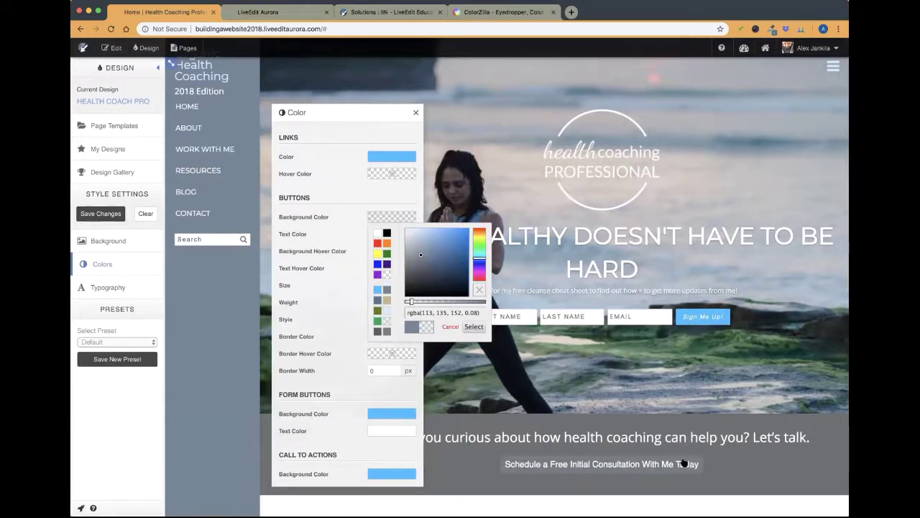
left_click_drag(411, 304, 461, 305)
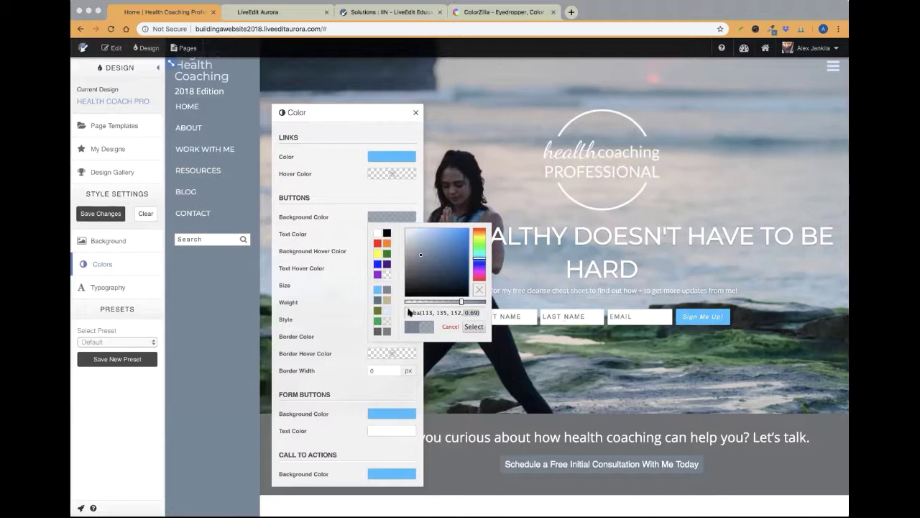
left_click(460, 302)
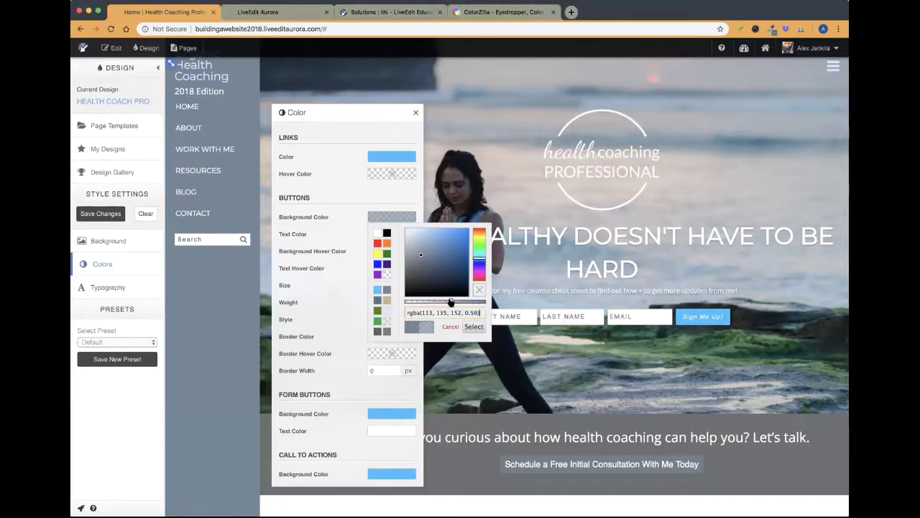
left_click_drag(449, 303, 446, 302)
left_click(474, 326)
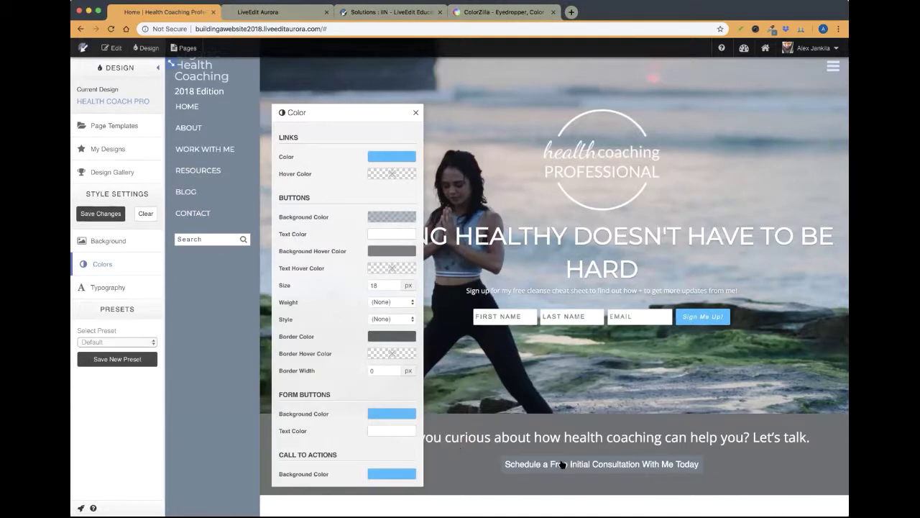
Step: Set the Buttons background hover colour to the saved darker slate-blue swatch and check the consultation button and the page below it
left_click(391, 251)
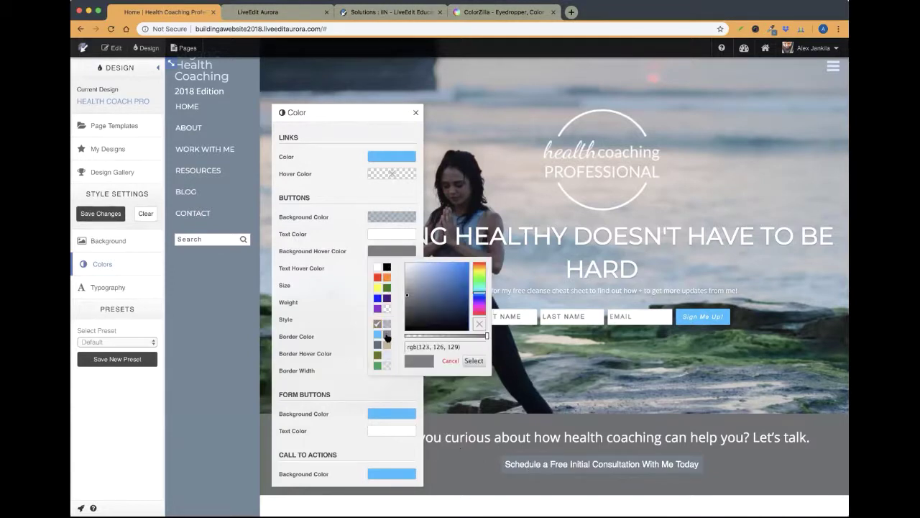
left_click(377, 346)
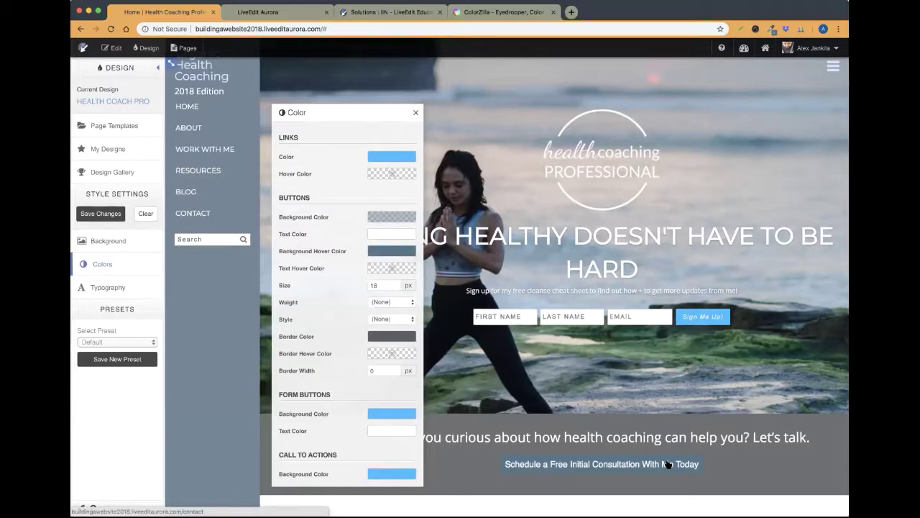
scroll(669, 460, "down", 1)
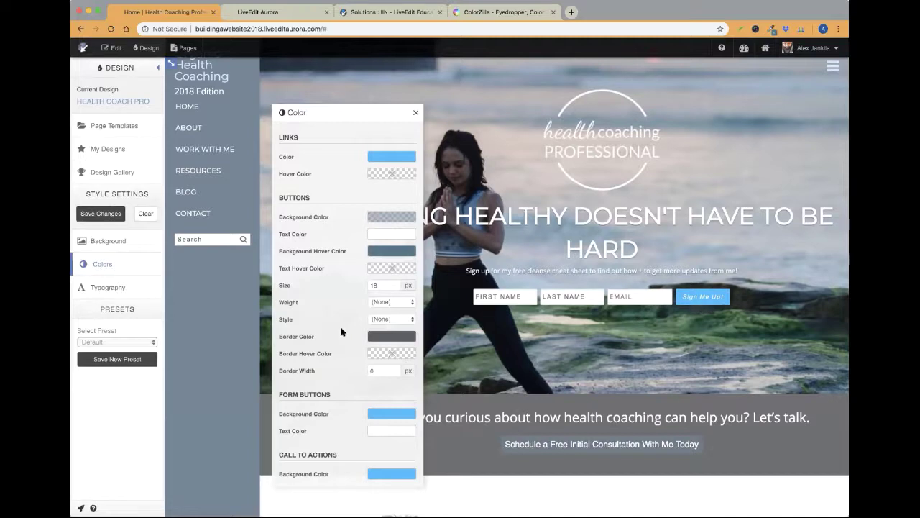
scroll(333, 328, "down", 1)
scroll(333, 328, "down", 1)
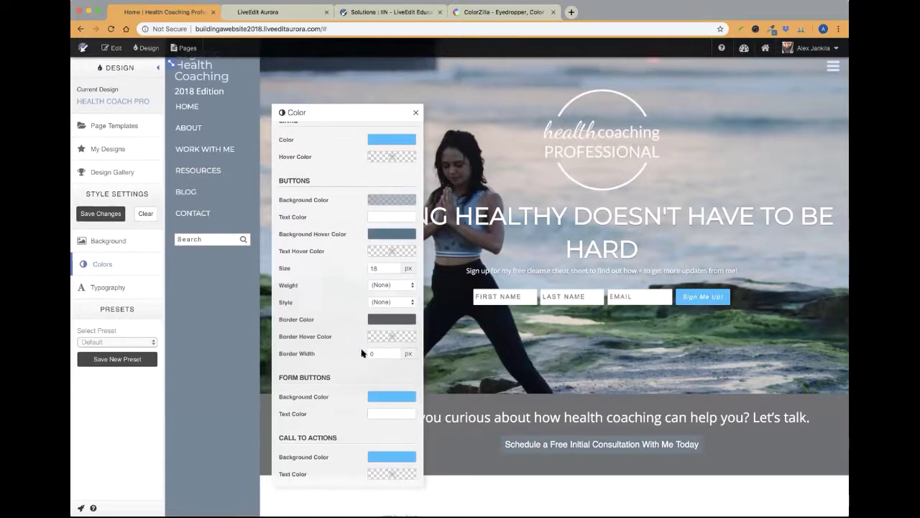
scroll(594, 405, "down", 5)
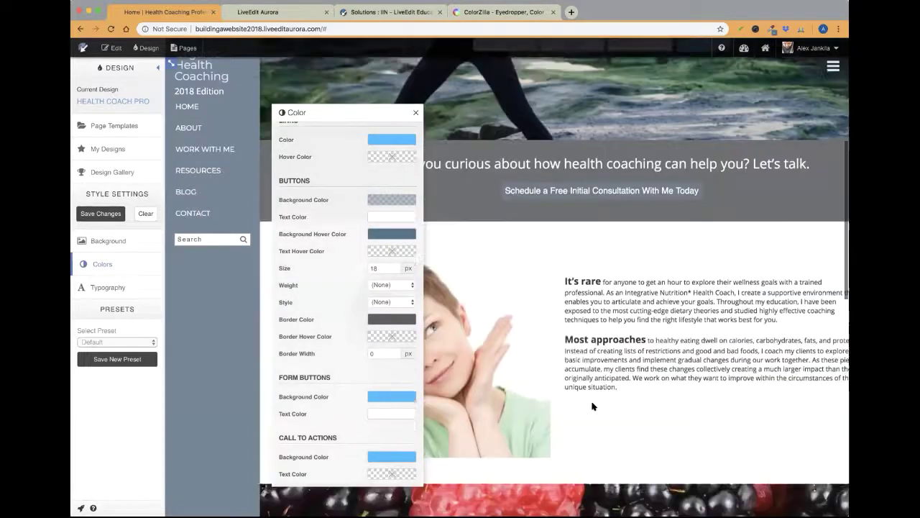
scroll(592, 406, "down", 2)
scroll(503, 417, "up", 5)
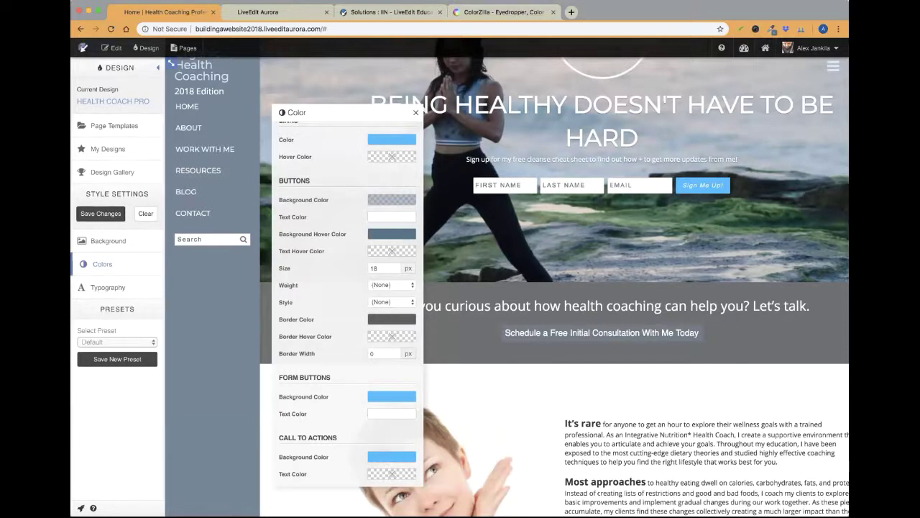
Step: Close the ColorZilla page and return to the health coaching website's home page
left_click(478, 10)
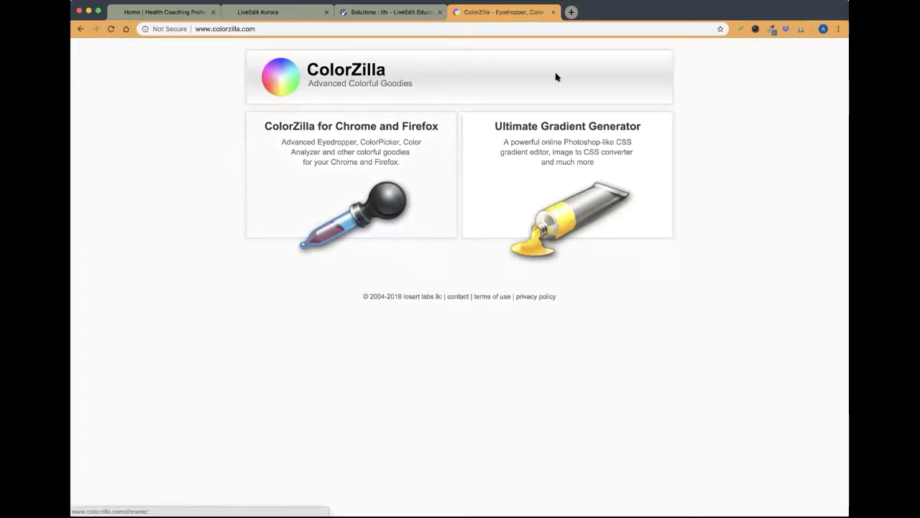
left_click(553, 11)
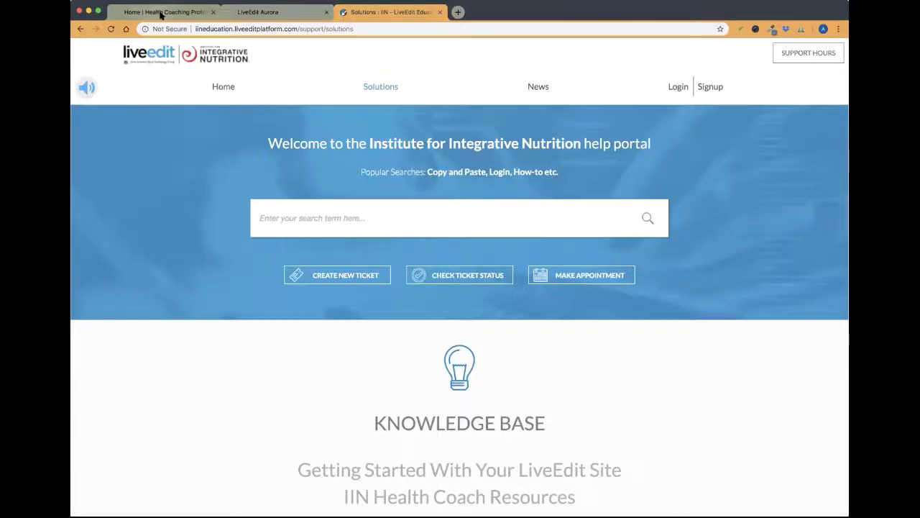
left_click(161, 12)
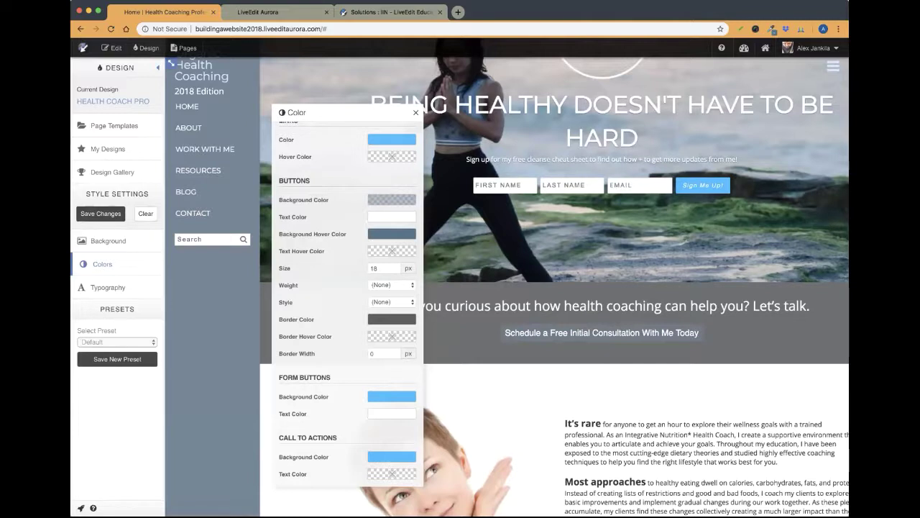
Step: Lower the opacity of the Buttons border colour to 0.34, keeping its base colour rgb(90, 94, 97)
left_click(383, 320)
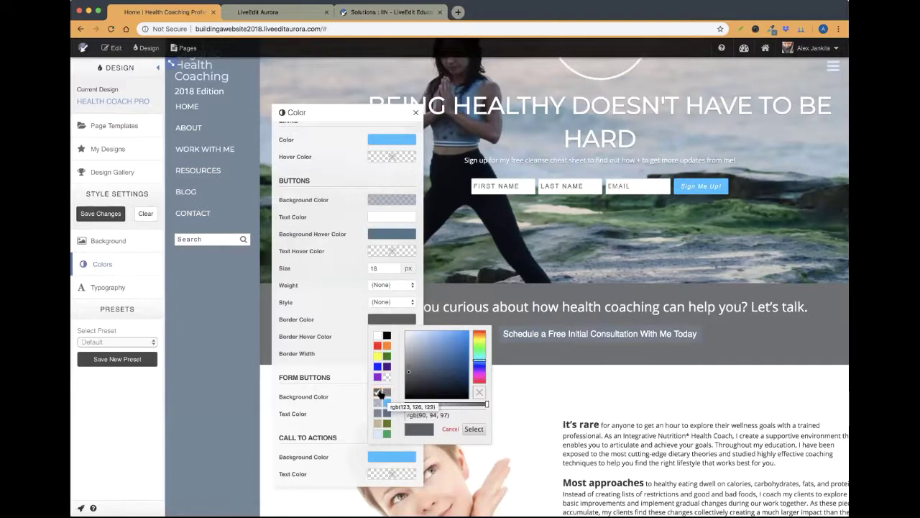
left_click(359, 332)
left_click(394, 320)
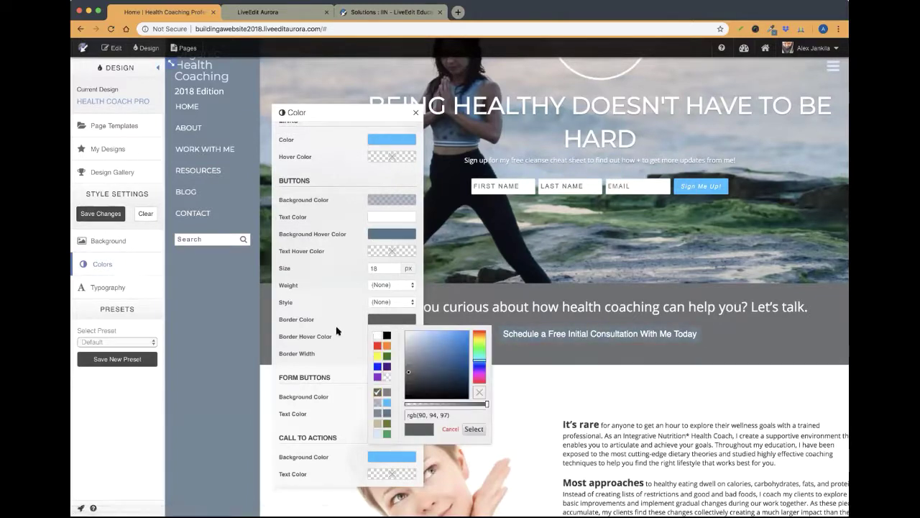
left_click(340, 332)
left_click(392, 322)
left_click_drag(486, 406, 431, 407)
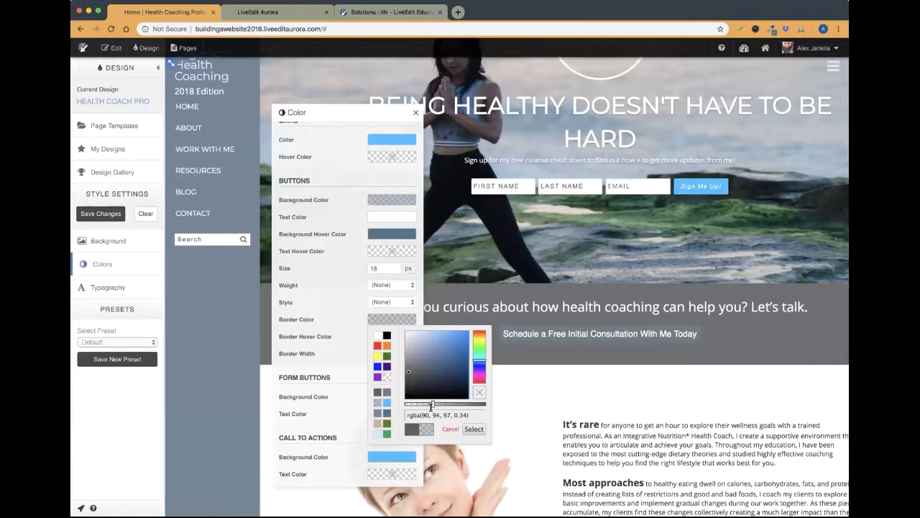
left_click(473, 428)
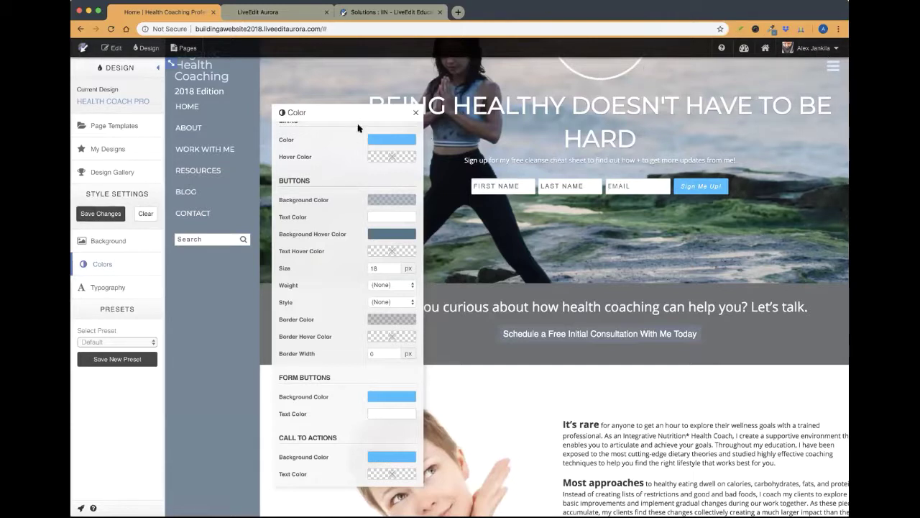
scroll(350, 250, "down", 3)
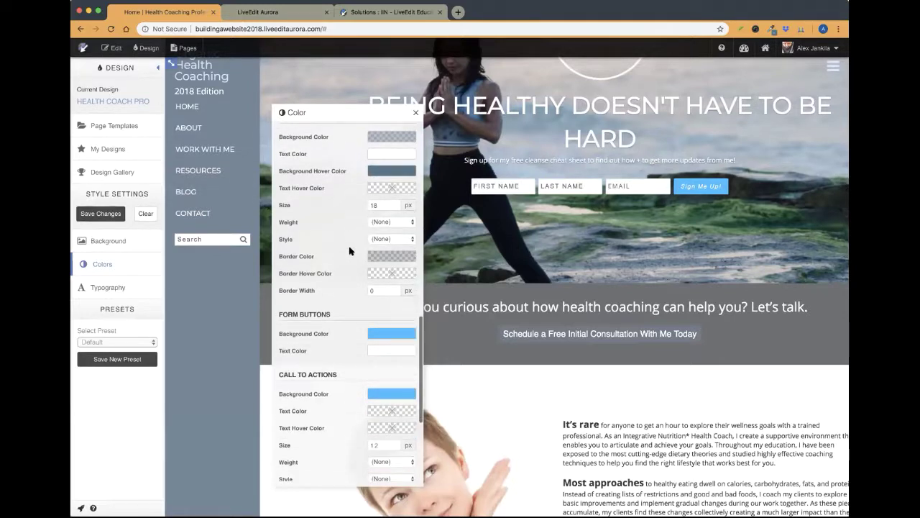
Step: Look over the button, form button, call-to-action and social icon color settings, and save the design changes
scroll(351, 250, "up", 3)
scroll(351, 250, "down", 6)
scroll(350, 250, "up", 4)
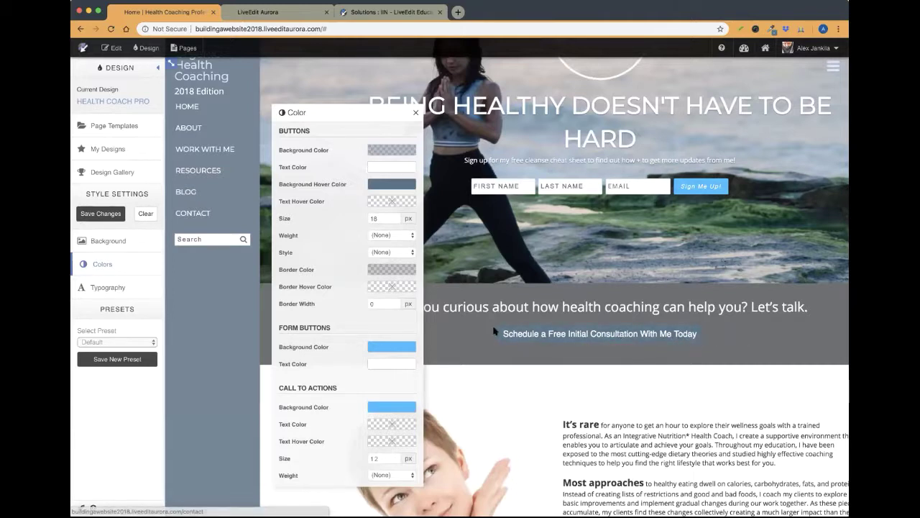
scroll(369, 292, "down", 5)
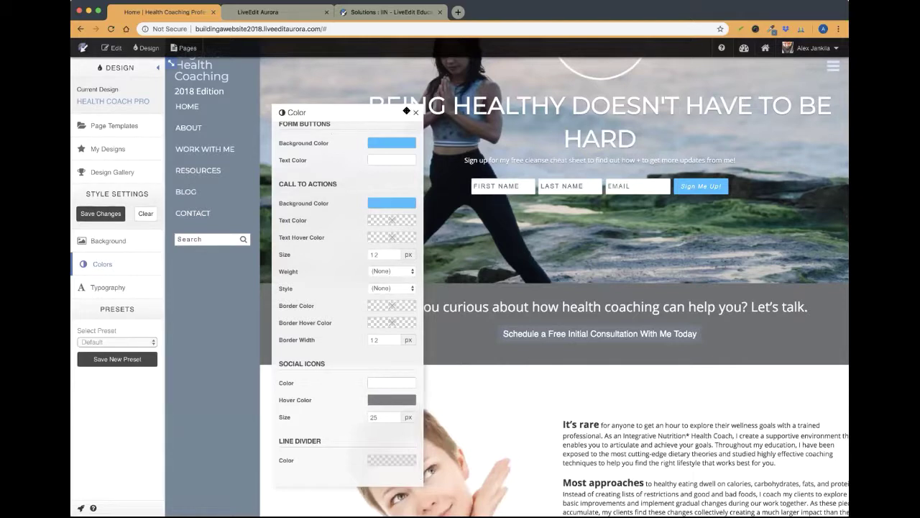
left_click_drag(406, 111, 489, 108)
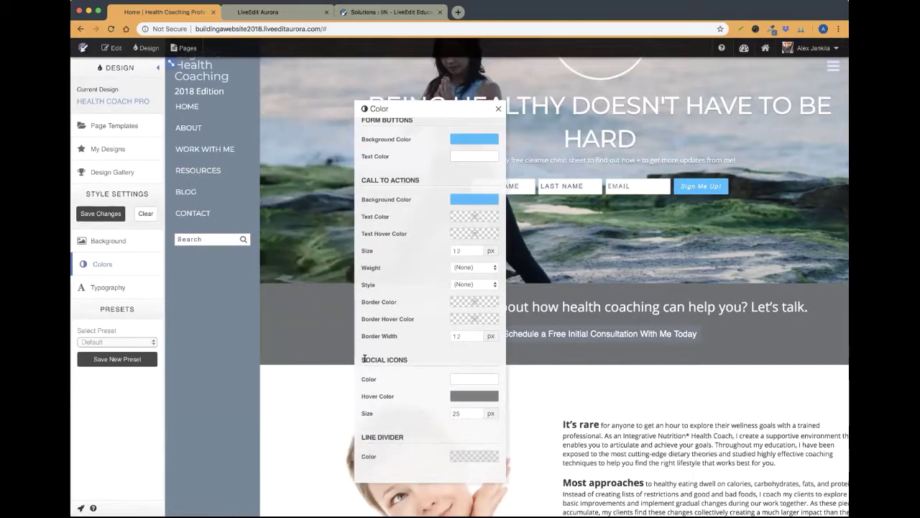
scroll(420, 385, "down", 1)
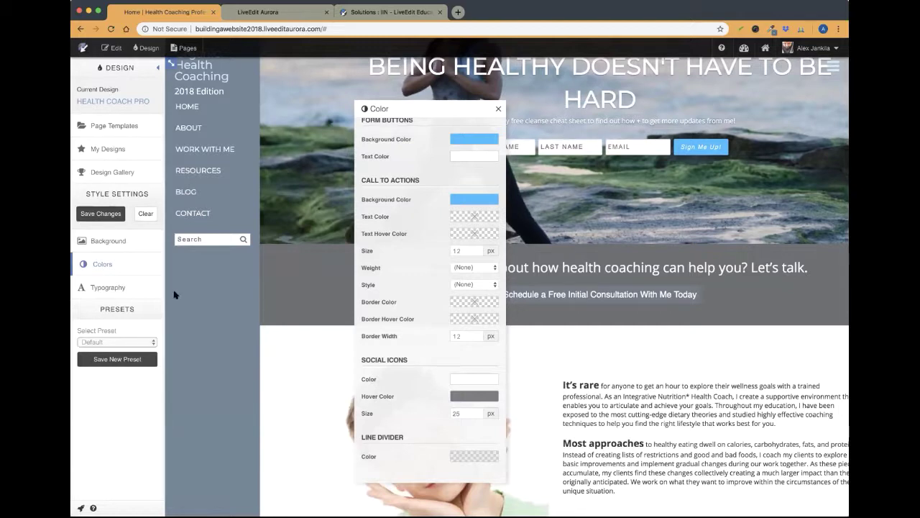
left_click(119, 215)
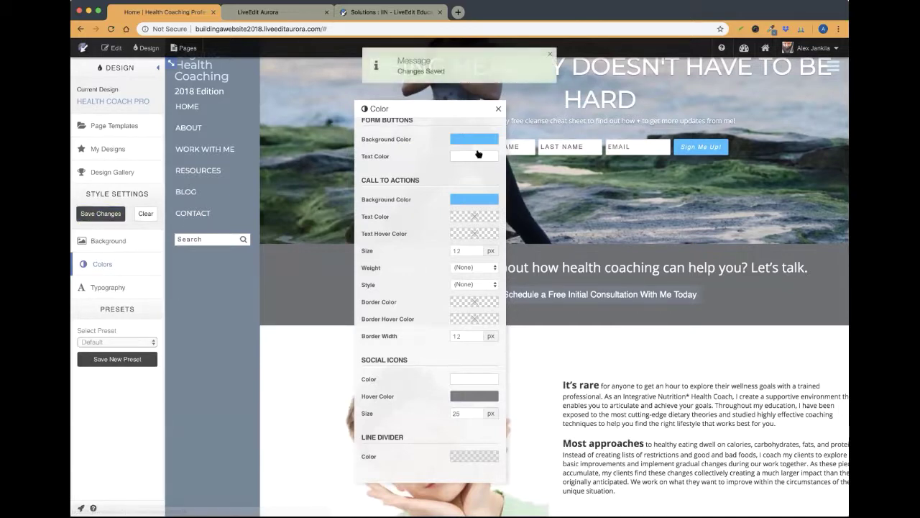
left_click(816, 47)
left_click(778, 200)
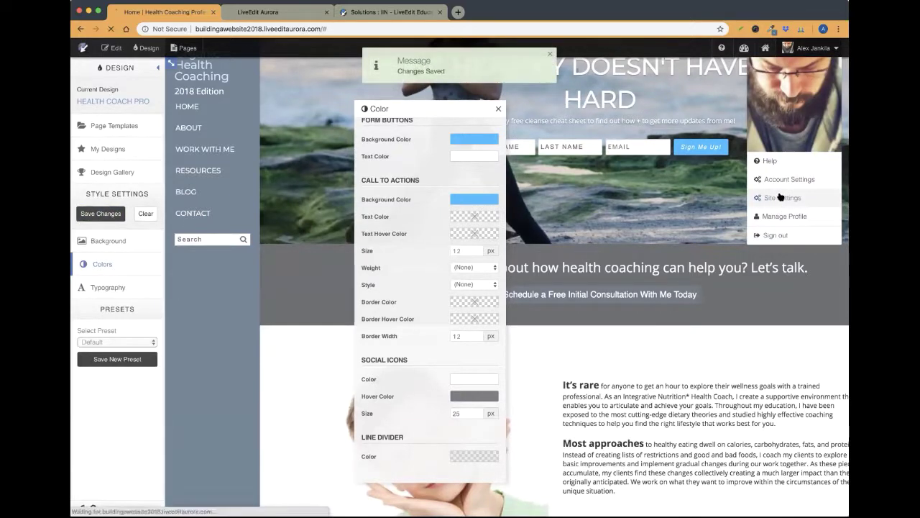
scroll(568, 288, "down", 5)
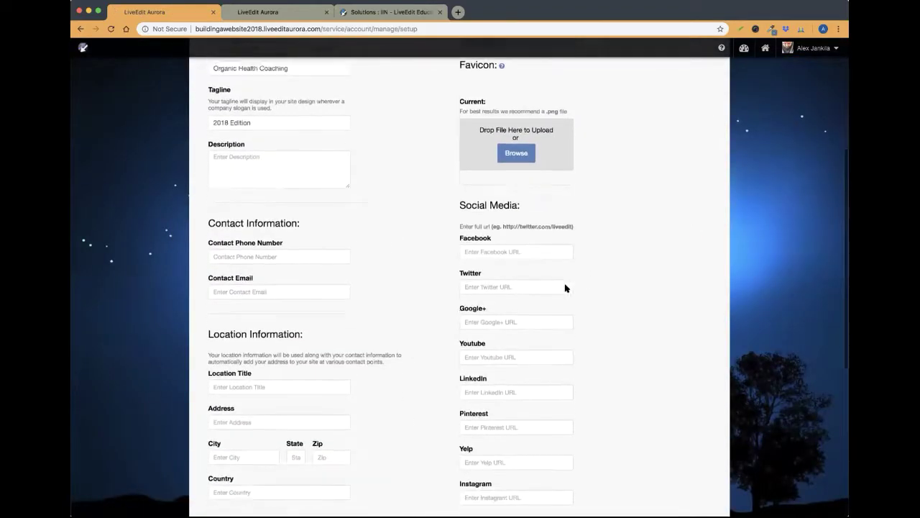
double_click(551, 180)
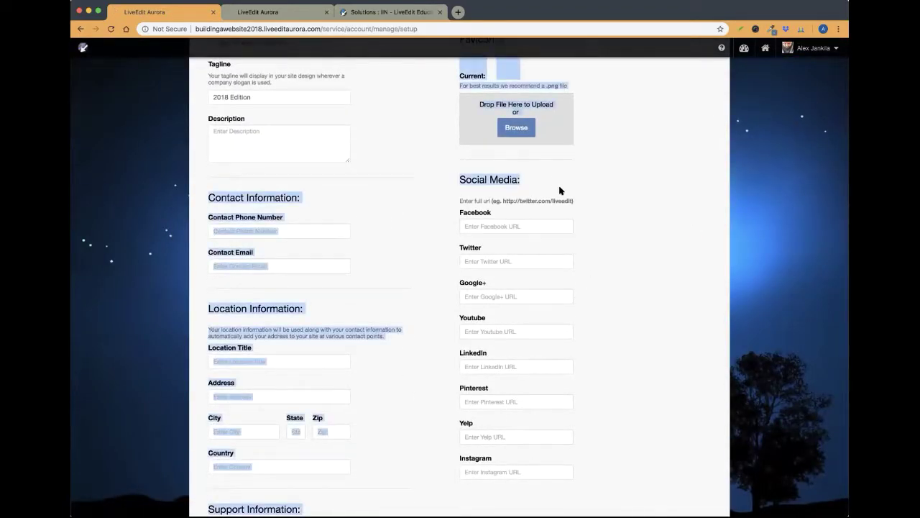
left_click(531, 236)
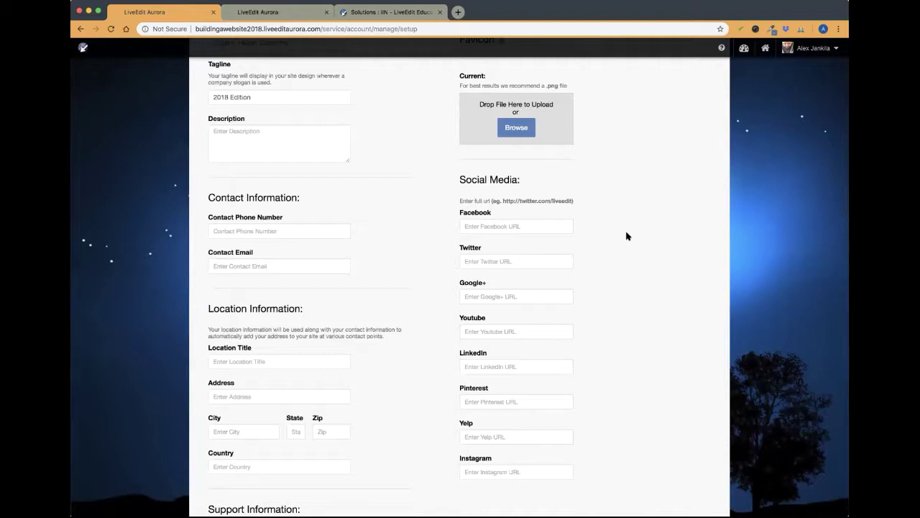
left_click(502, 228)
left_click(506, 249)
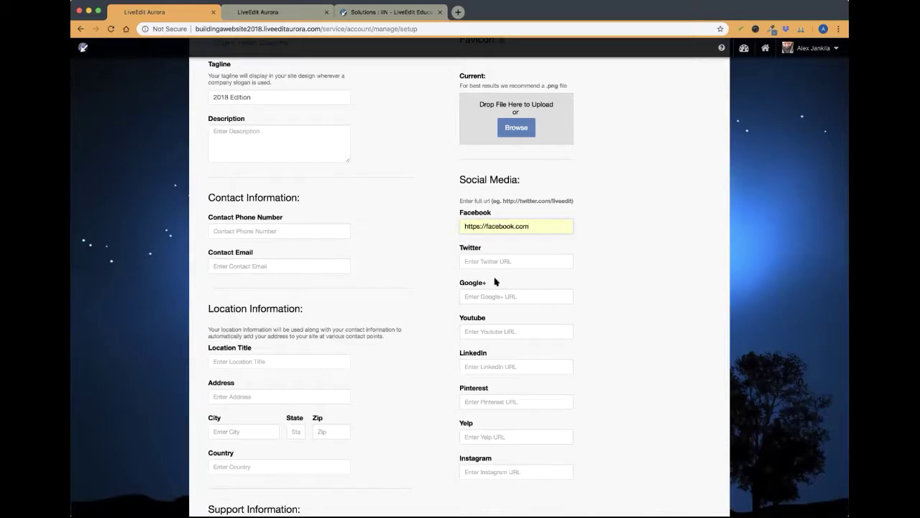
left_click(491, 263)
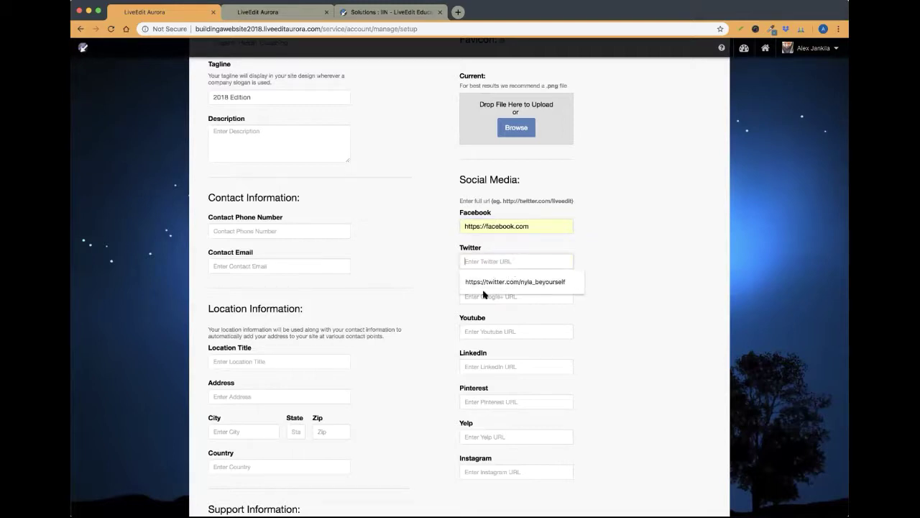
left_click(497, 283)
left_click_drag(568, 261, 521, 262)
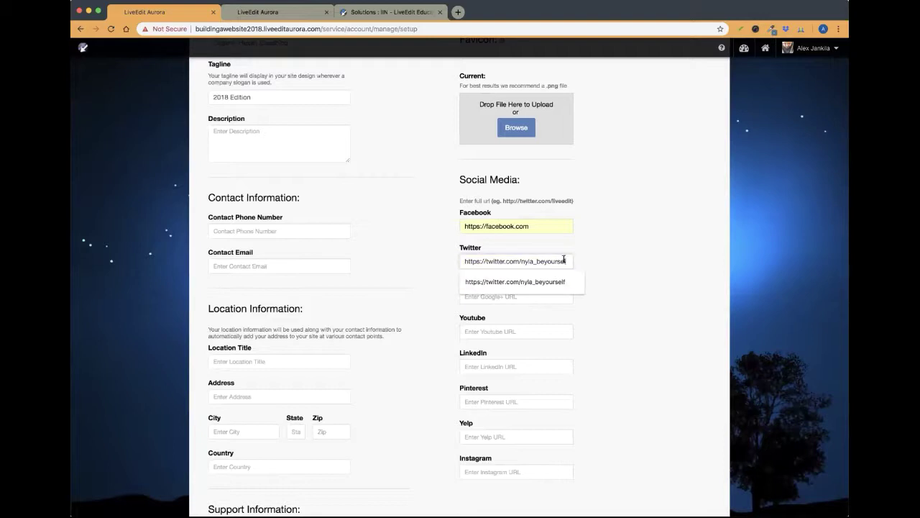
left_click_drag(568, 261, 519, 261)
key("BackSpace")
left_click(623, 273)
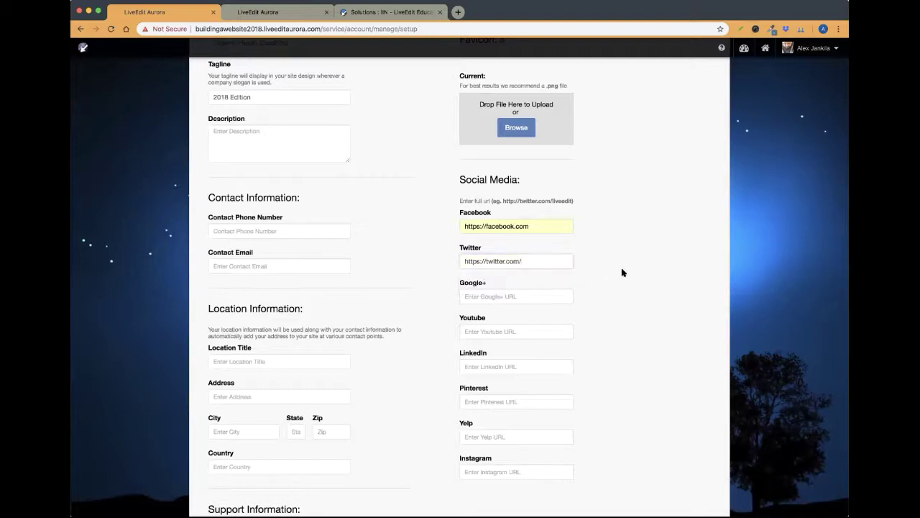
left_click(490, 334)
left_click(493, 352)
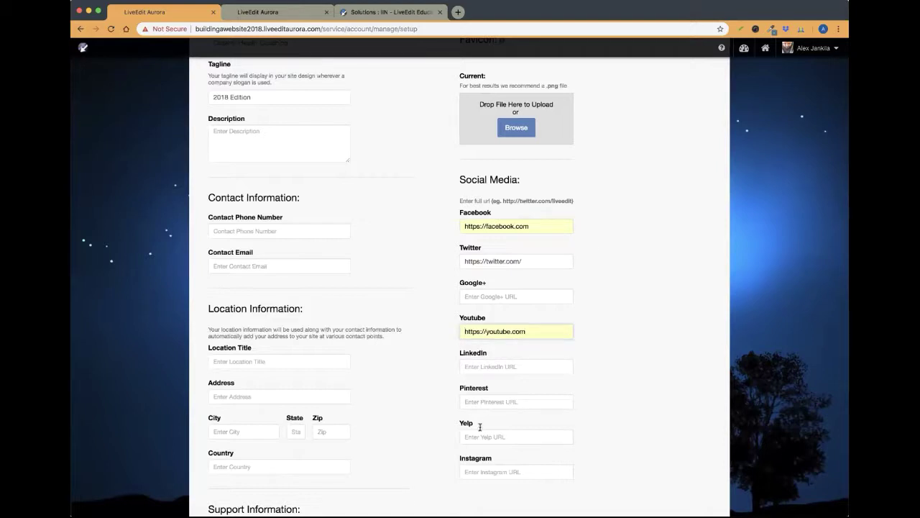
left_click(479, 400)
left_click(487, 471)
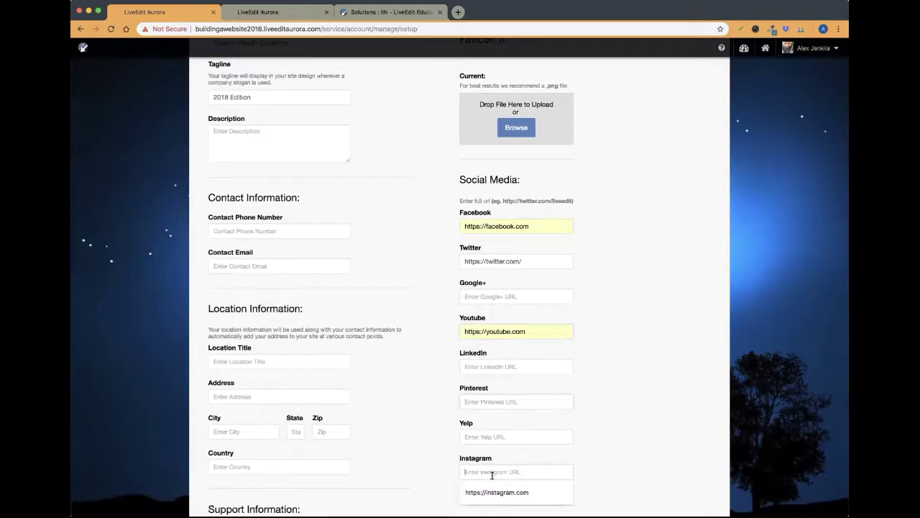
left_click(493, 491)
scroll(658, 213, "up", 5)
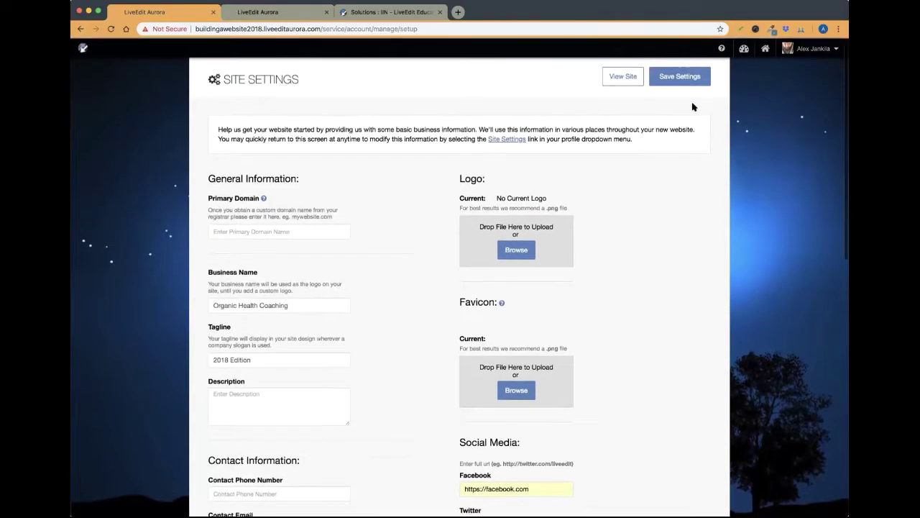
left_click(682, 76)
Step: Return to the site's home page and expand its side navigation menu to show the social icons
left_click(812, 48)
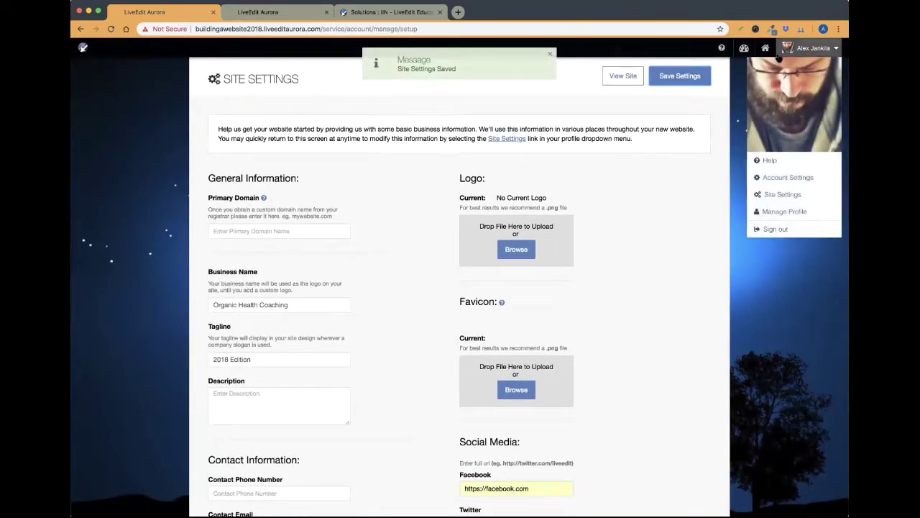
left_click(781, 194)
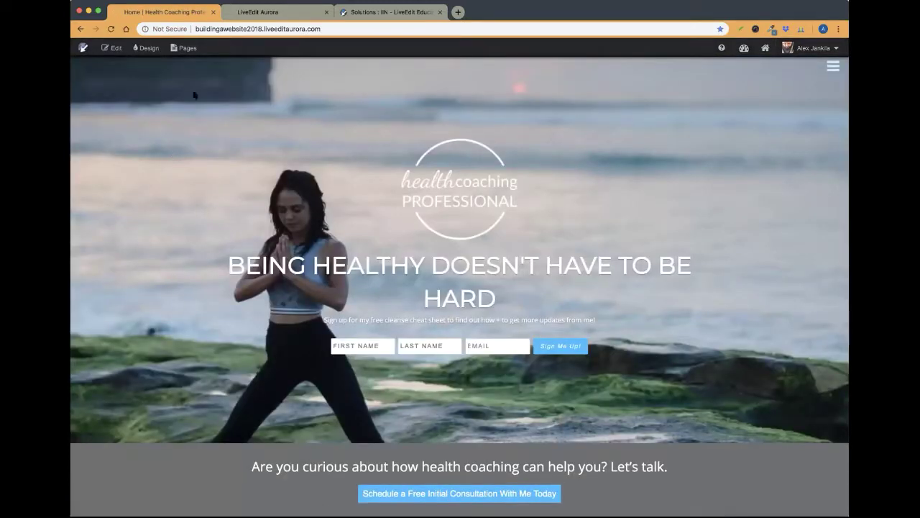
left_click(831, 69)
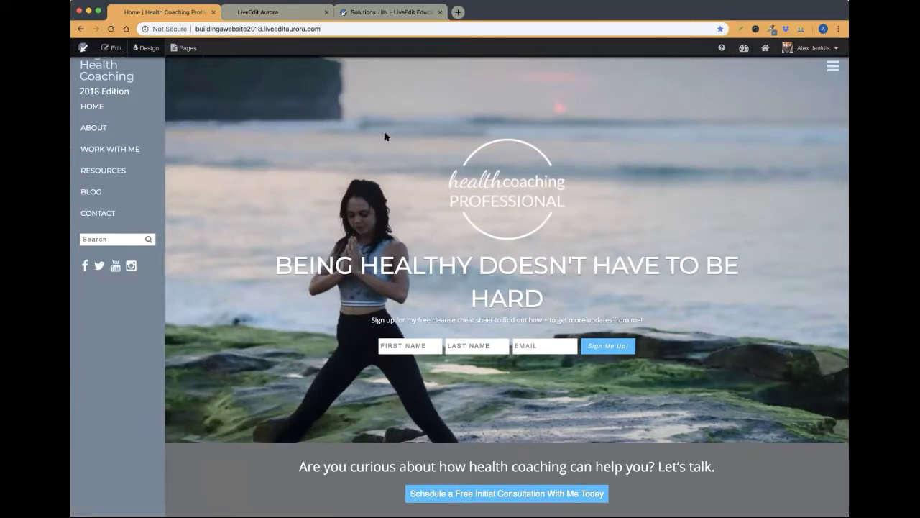
Step: In the design color settings, change the social icons' color from white to the pale blue saved swatch
left_click(147, 49)
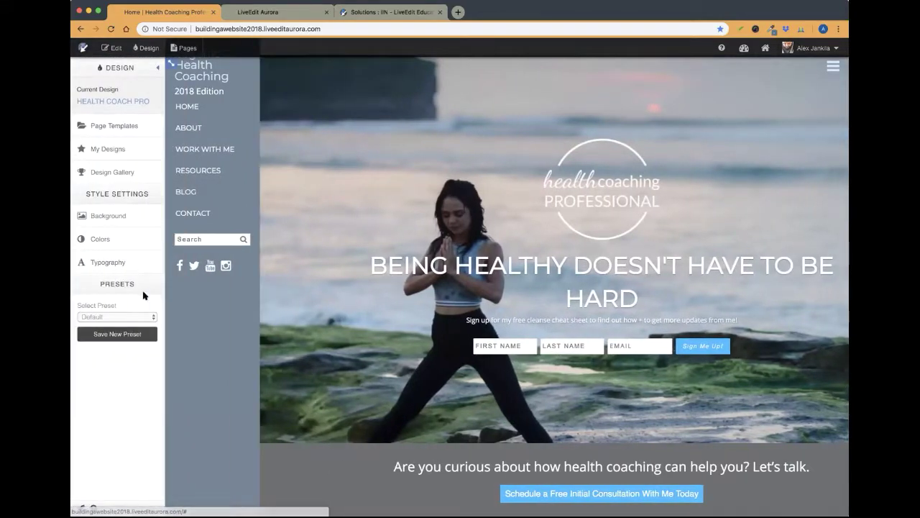
left_click(120, 243)
left_click_drag(273, 90, 515, 86)
scroll(407, 292, "down", 6)
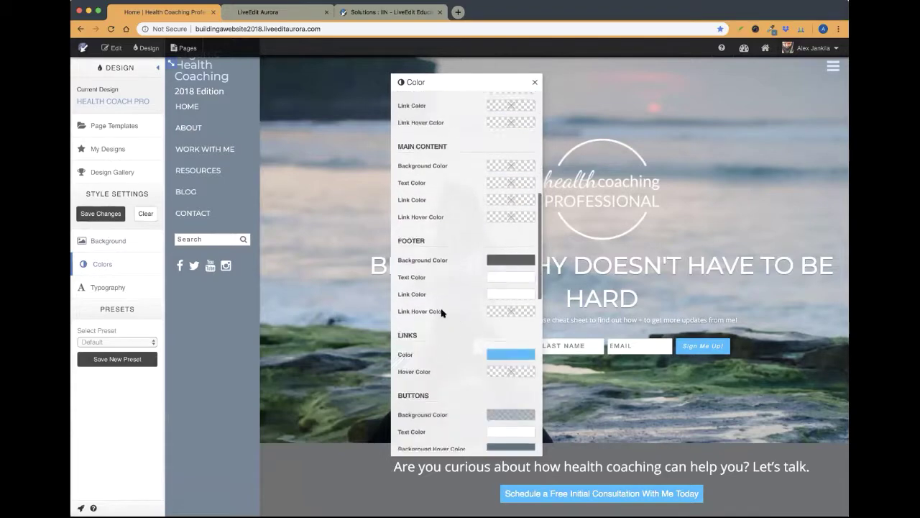
scroll(442, 313, "down", 8)
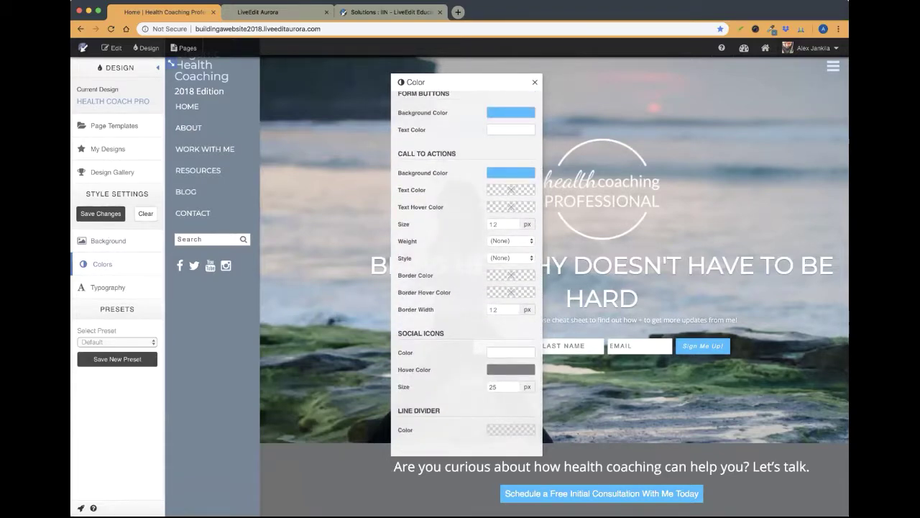
scroll(479, 308, "down", 3)
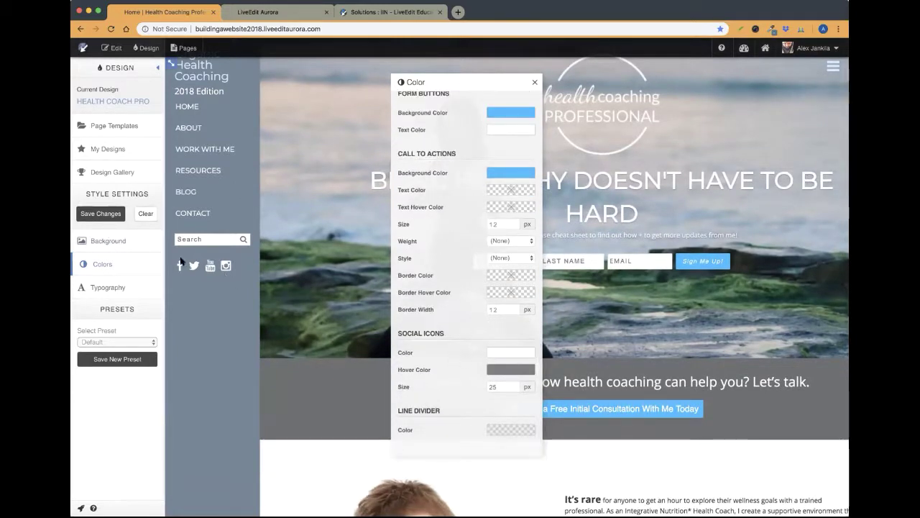
left_click(505, 355)
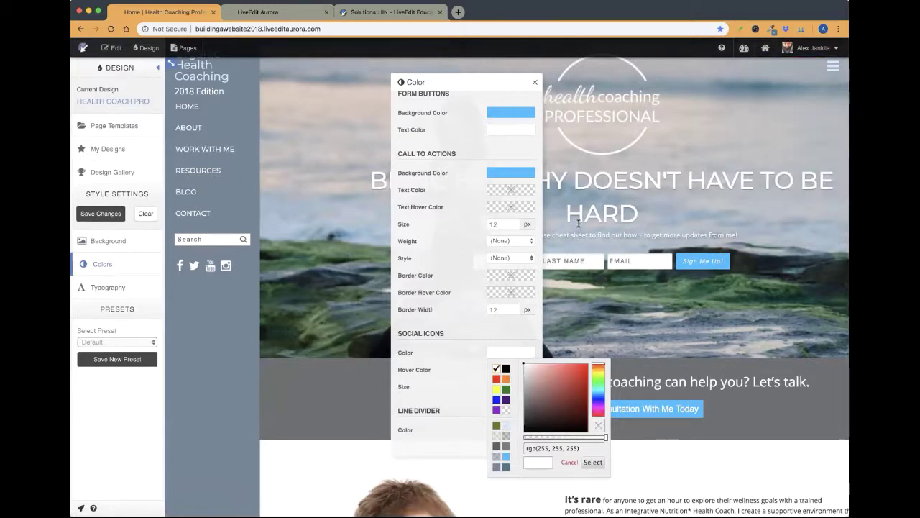
left_click(506, 427)
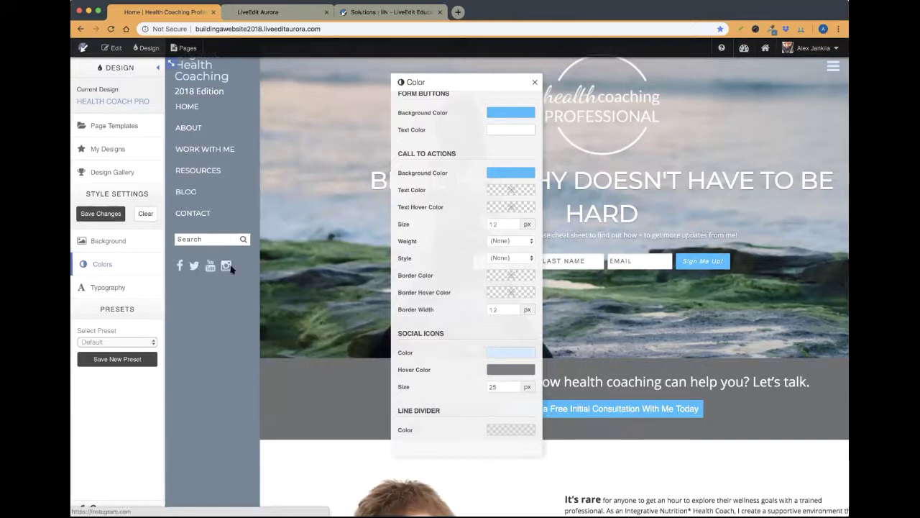
Step: Set the social icons' hover color to the dark slate blue saved swatch
scroll(432, 294, "up", 5)
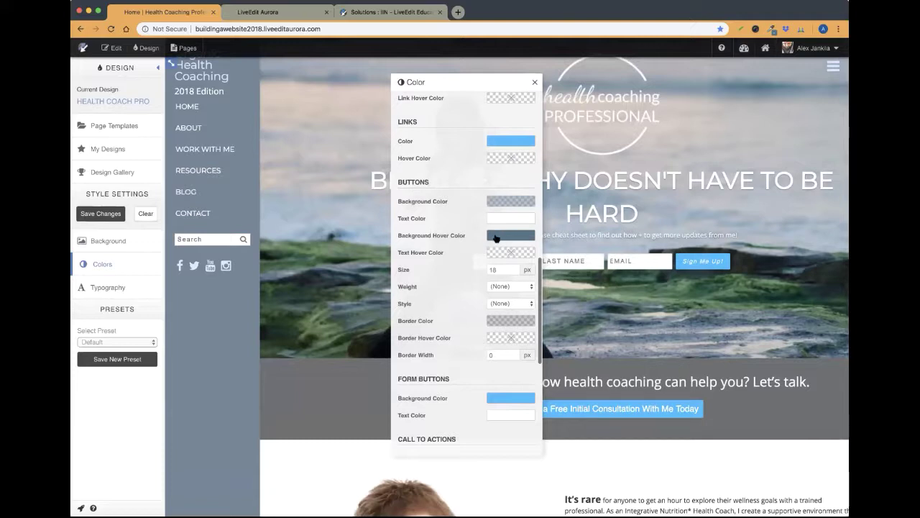
scroll(438, 377, "down", 4)
scroll(438, 376, "down", 2)
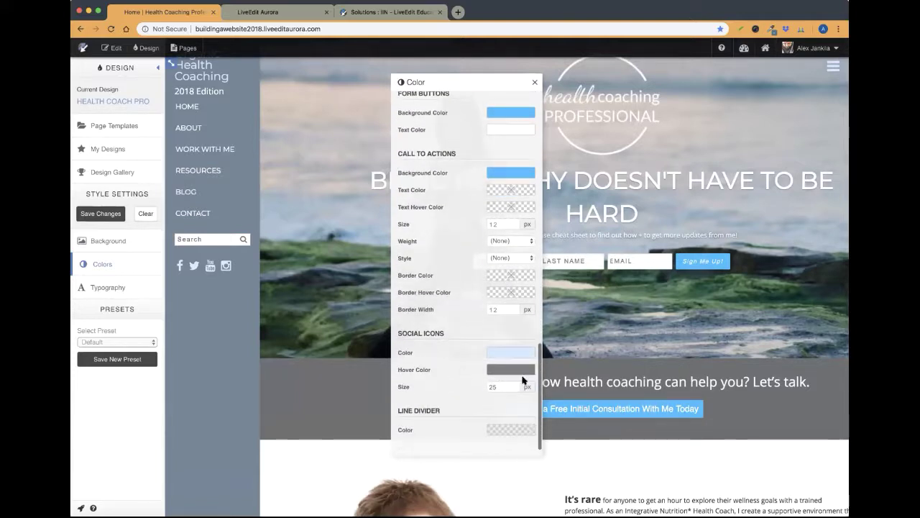
left_click(508, 371)
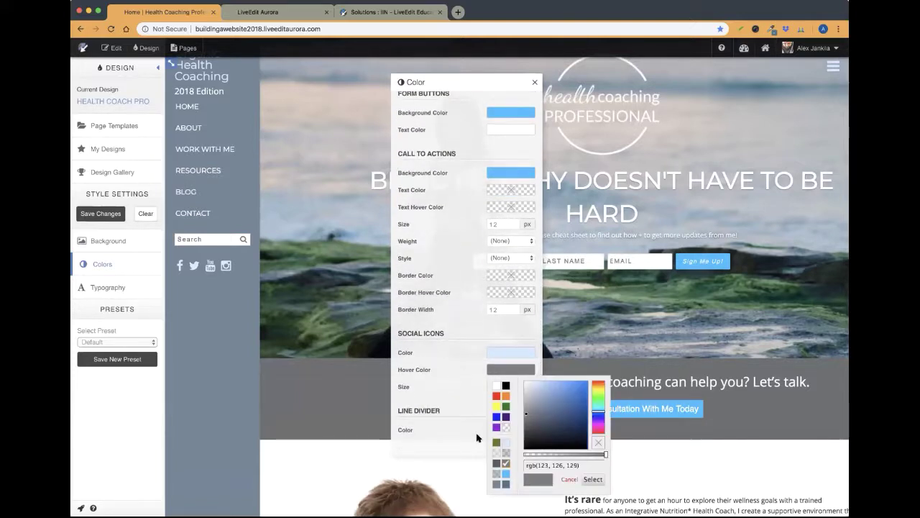
left_click(507, 487)
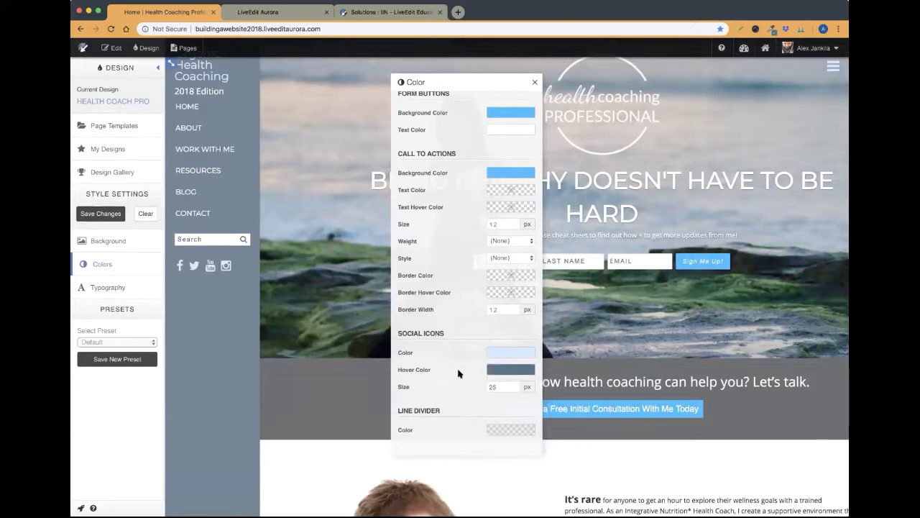
Step: Copy the buttons' background hover color value, rgb(77, 117, 139), and close its color picker
scroll(458, 372, "up", 5)
scroll(458, 372, "up", 2)
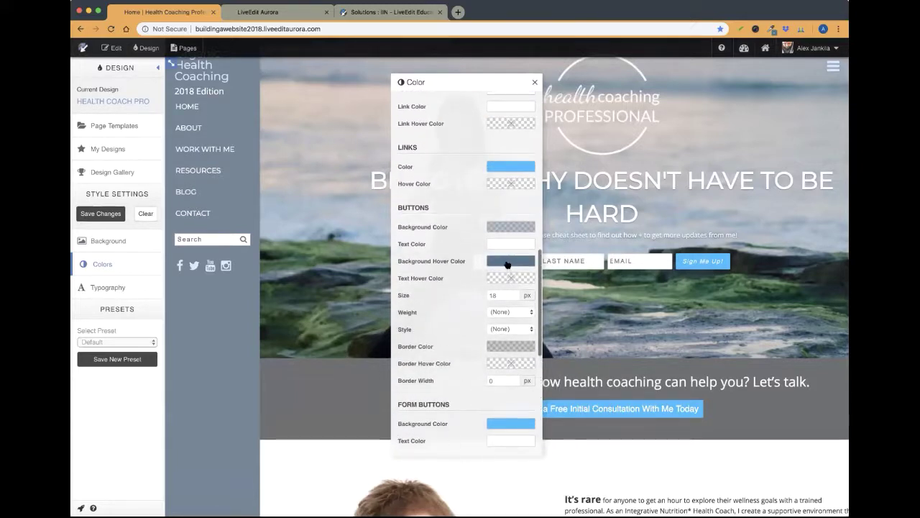
left_click(508, 263)
left_click_drag(577, 357, 528, 357)
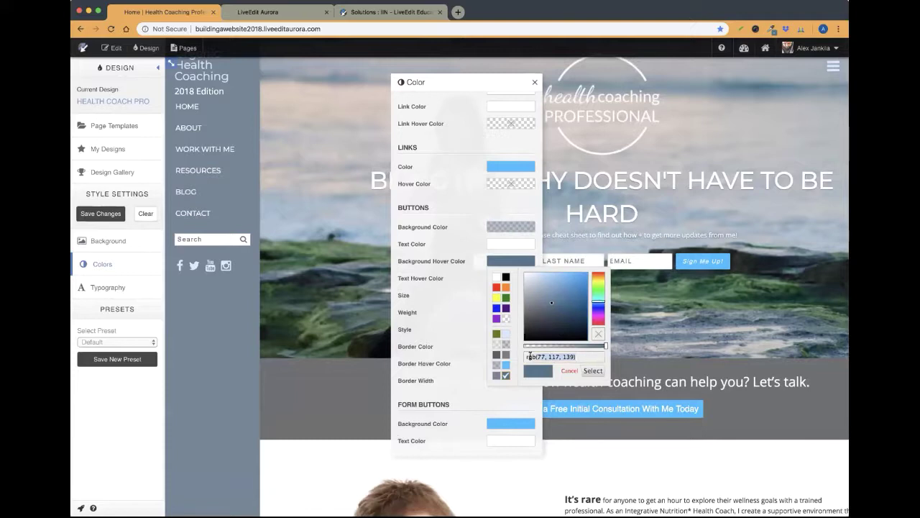
right_click(538, 357)
left_click(574, 425)
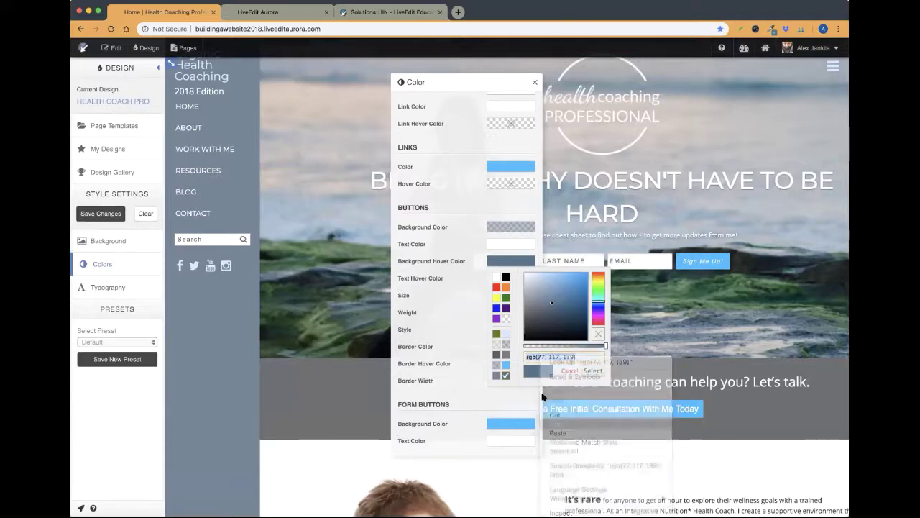
left_click(456, 328)
Step: Apply the copied value rgb(77, 117, 139) as the social icons' hover color
scroll(473, 373, "down", 8)
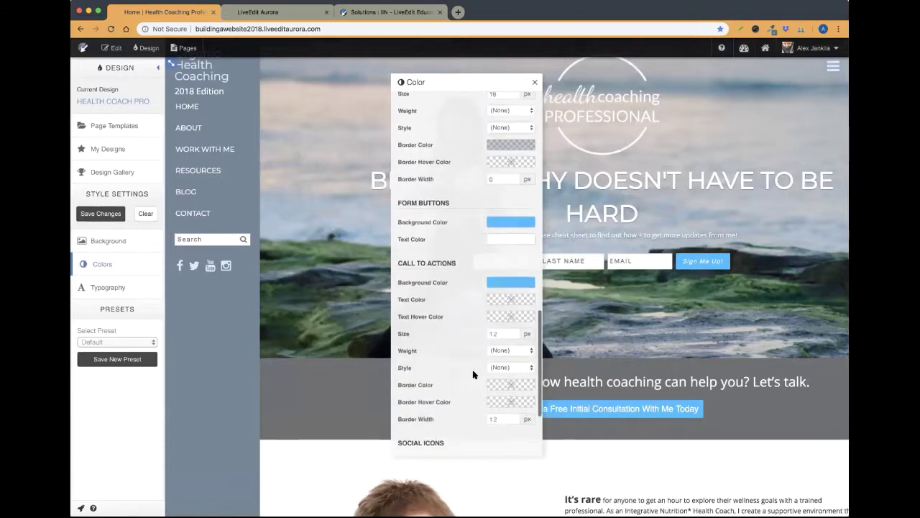
left_click(503, 370)
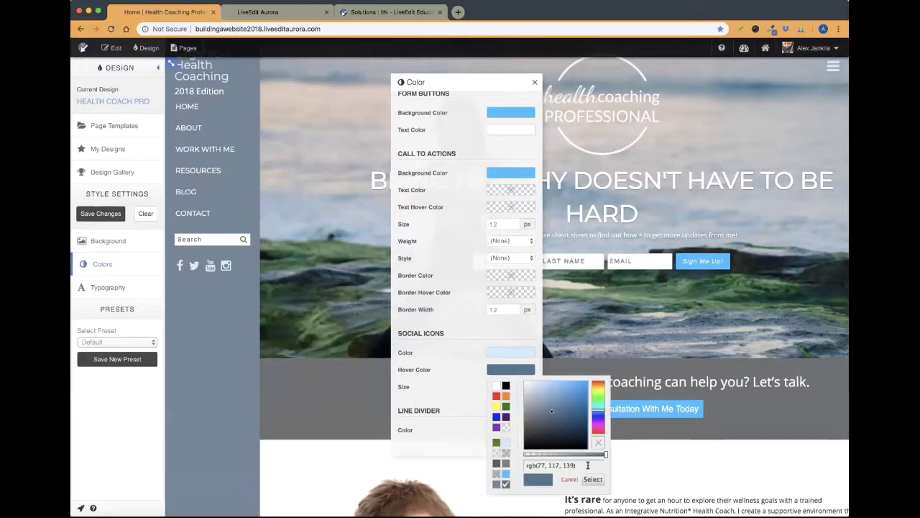
triple_click(586, 465)
right_click(586, 465)
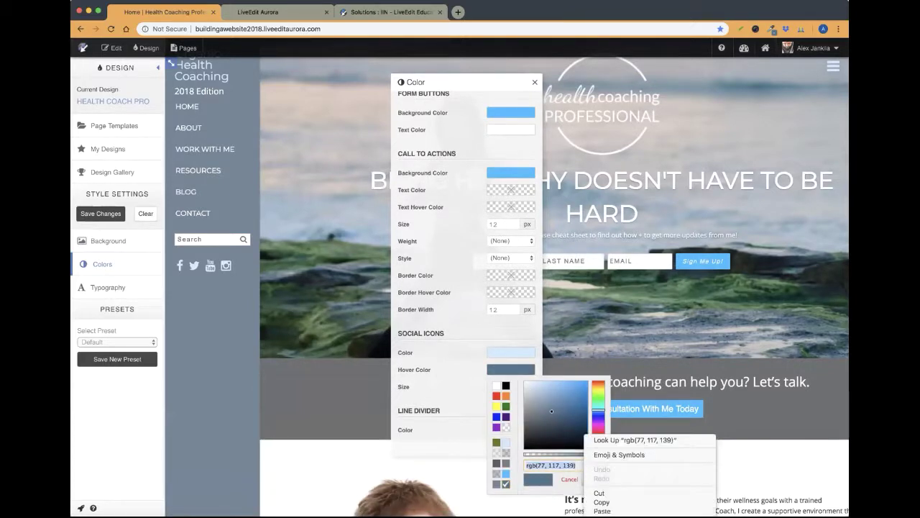
left_click(604, 506)
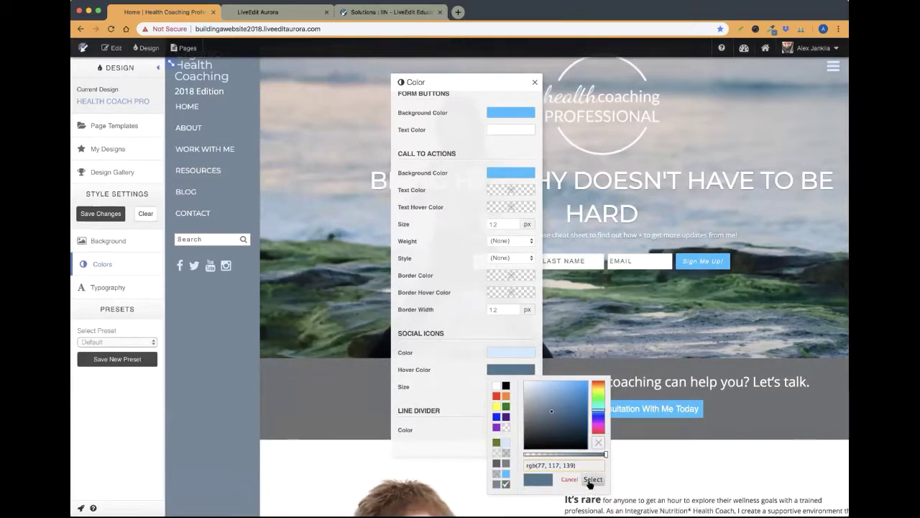
left_click(592, 480)
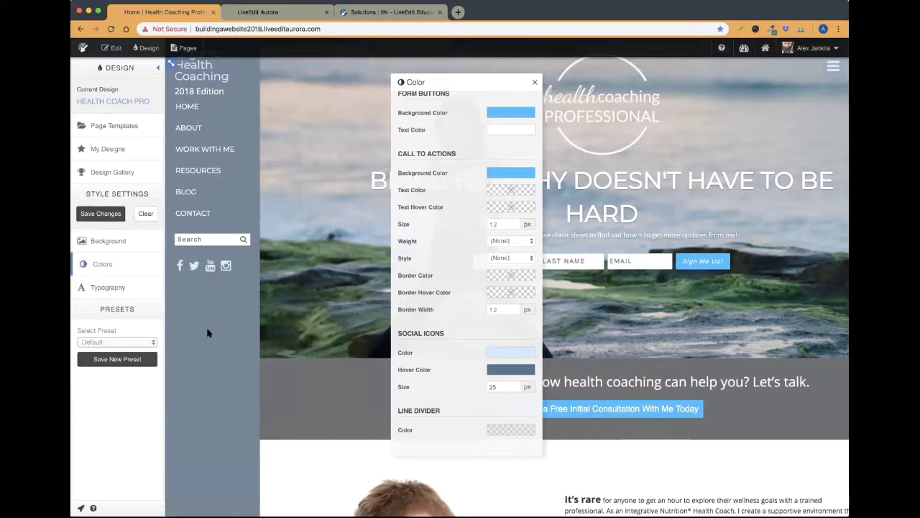
Step: Review the color settings, including the social icons' size, and save the design changes
scroll(466, 354, "up", 5)
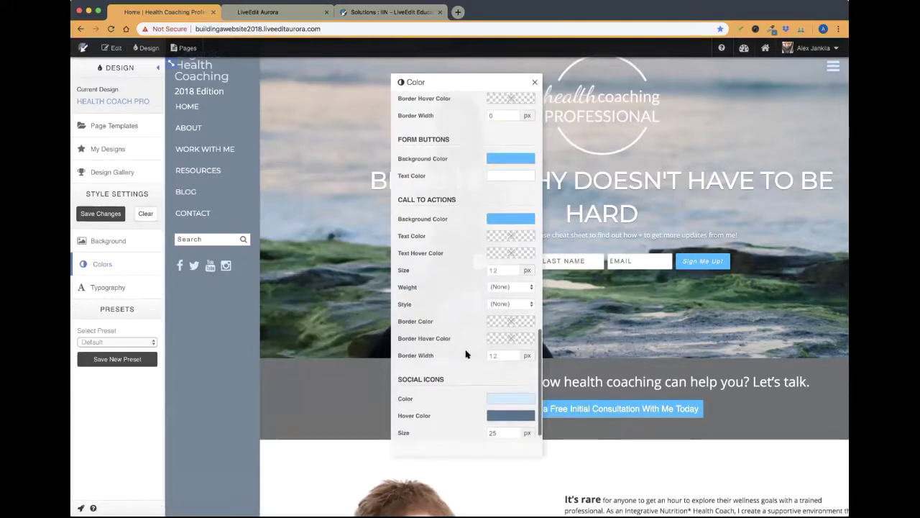
scroll(466, 353, "up", 2)
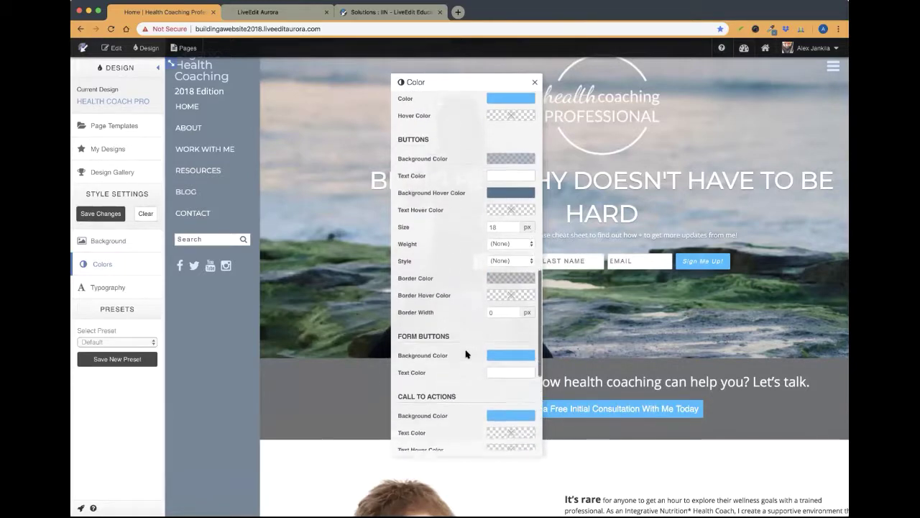
scroll(468, 362, "down", 6)
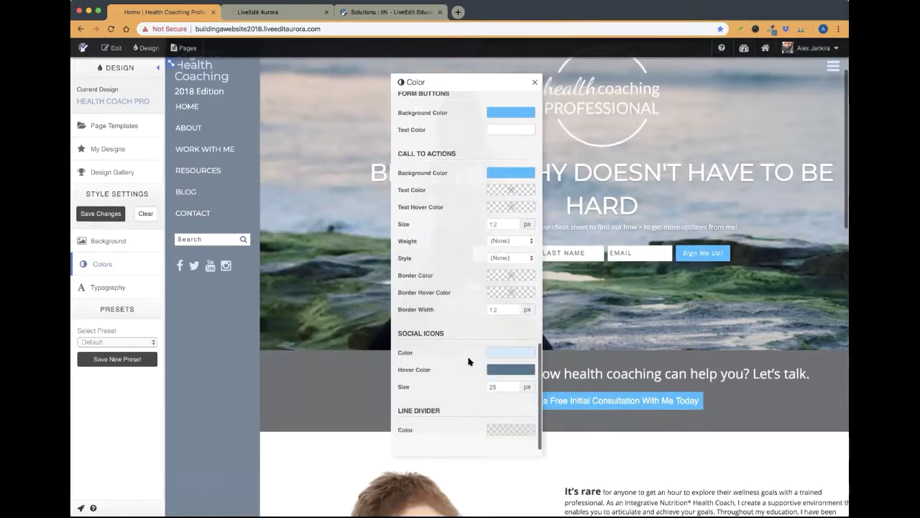
left_click(512, 386)
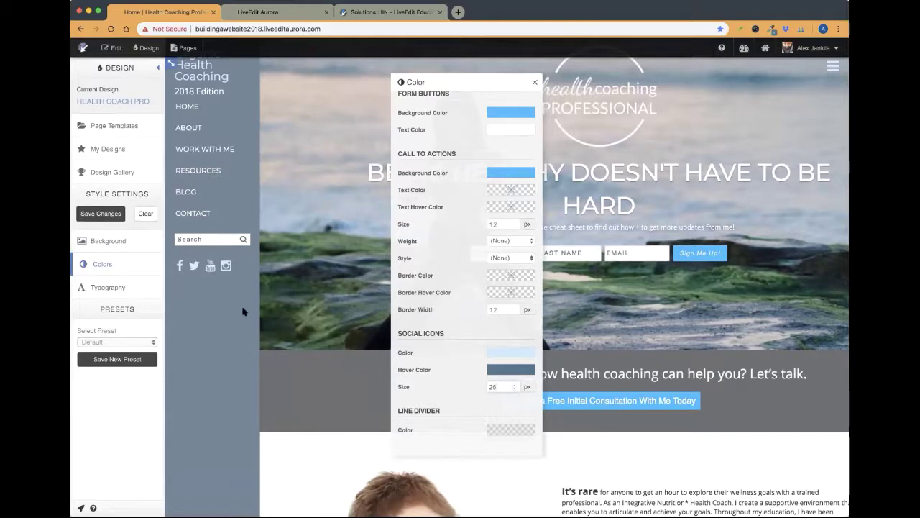
scroll(448, 364, "up", 5)
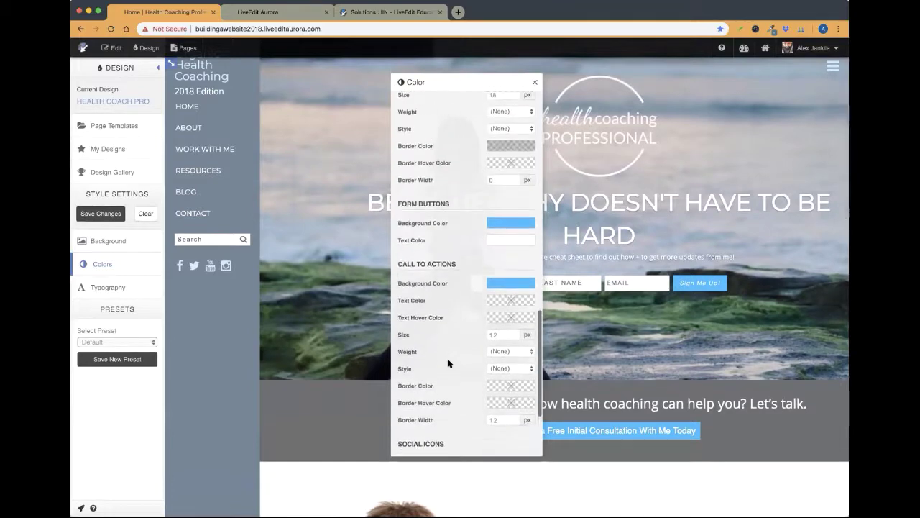
scroll(448, 364, "up", 10)
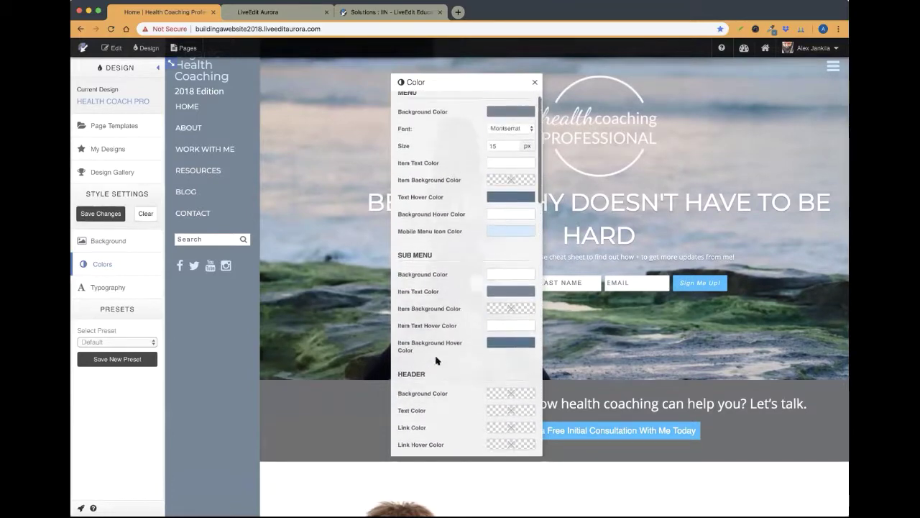
scroll(435, 359, "down", 13)
scroll(436, 360, "down", 5)
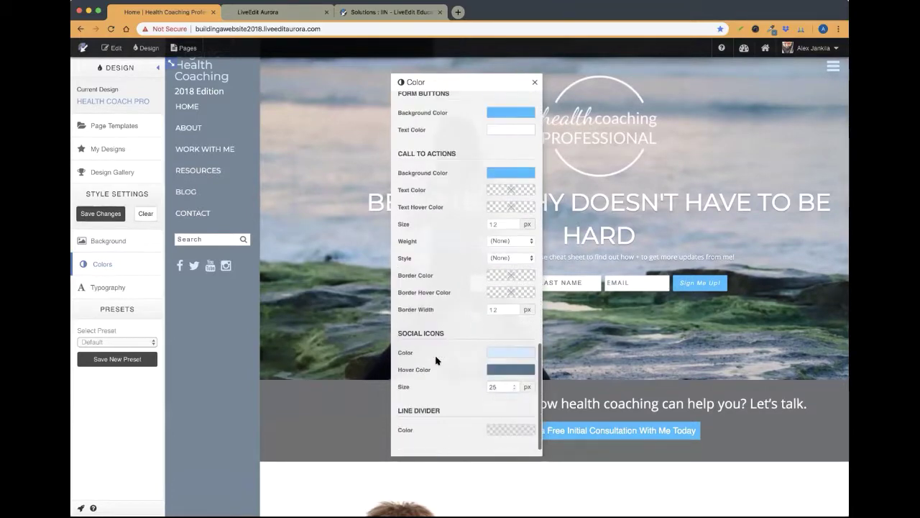
left_click(100, 216)
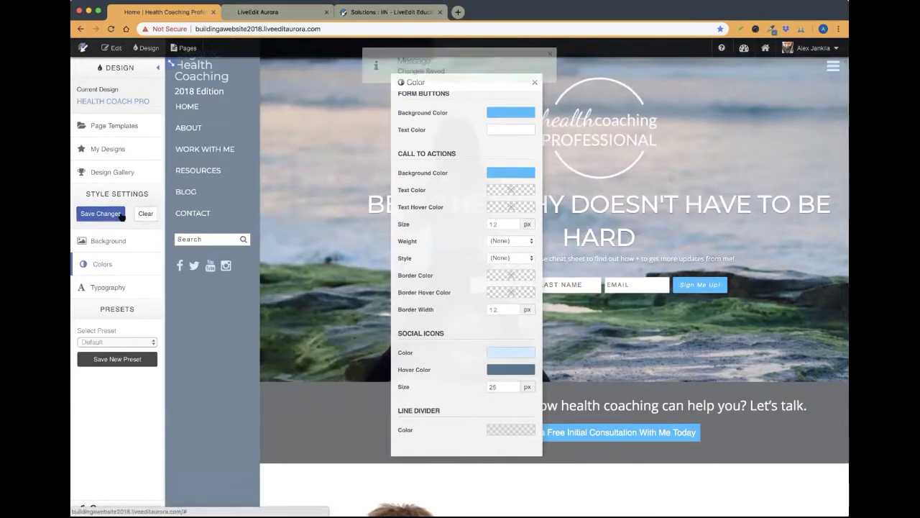
Step: Reload the home page and check the social icons and submenus in its expanded side navigation menu
left_click(111, 29)
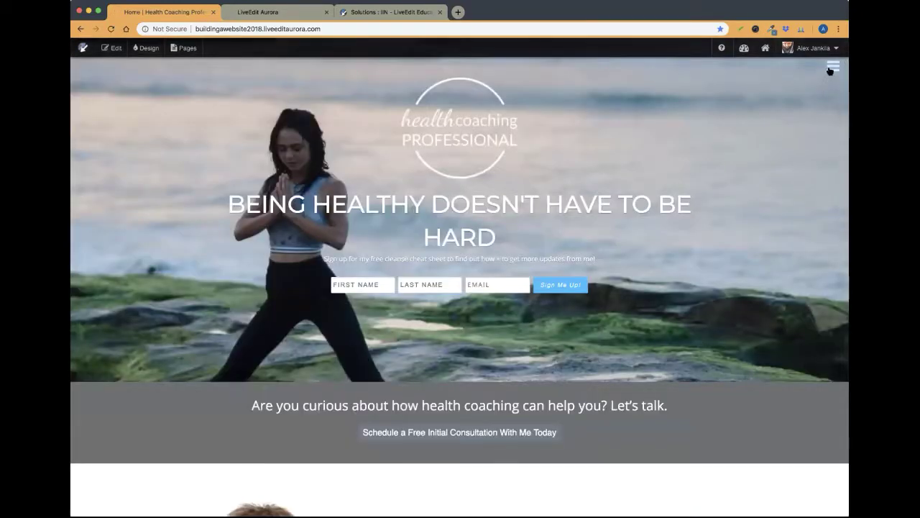
left_click(832, 67)
mouse_move(87, 148)
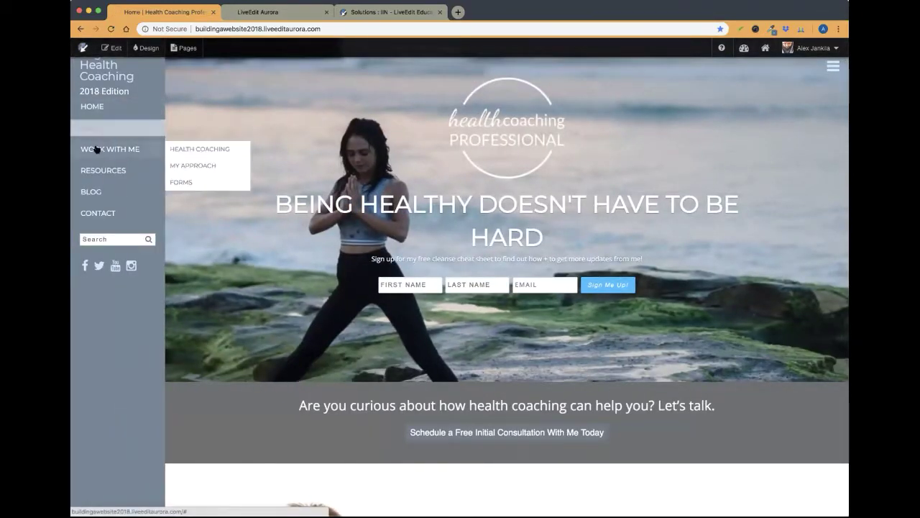
mouse_move(208, 183)
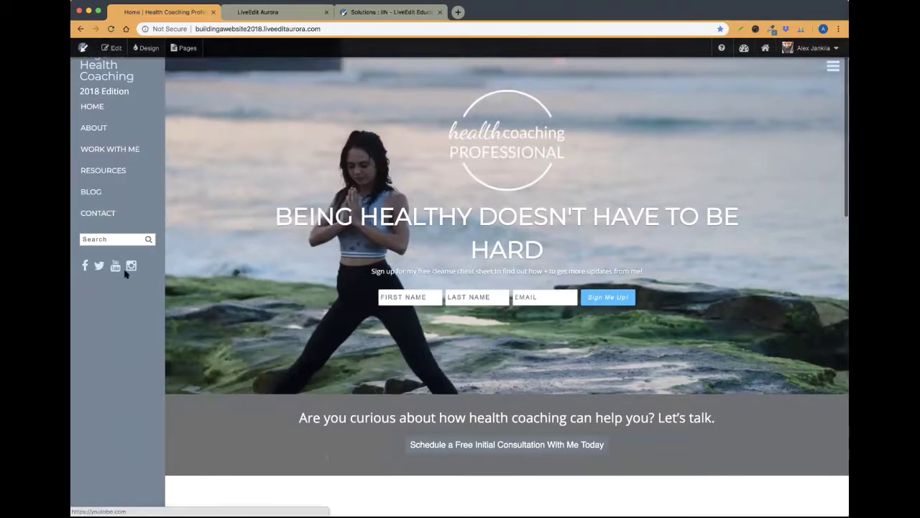
scroll(128, 268, "down", 10)
scroll(322, 286, "down", 5)
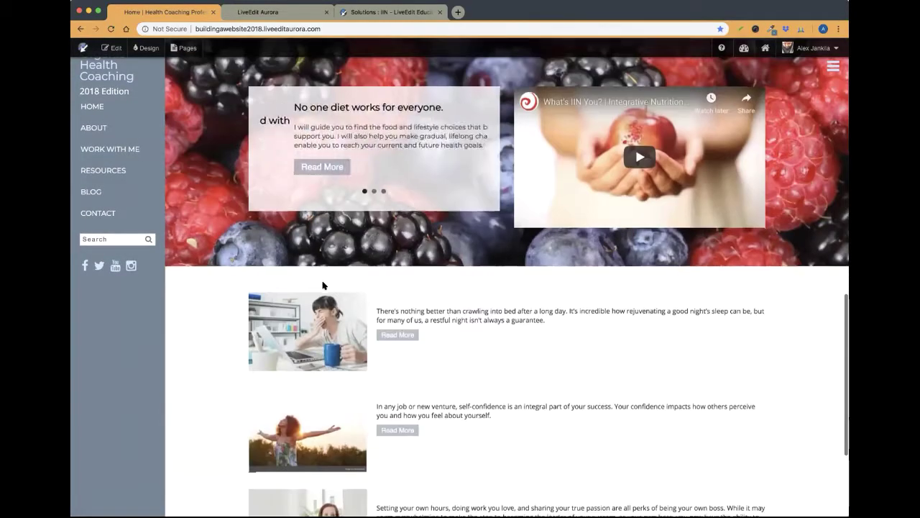
scroll(323, 284, "up", 15)
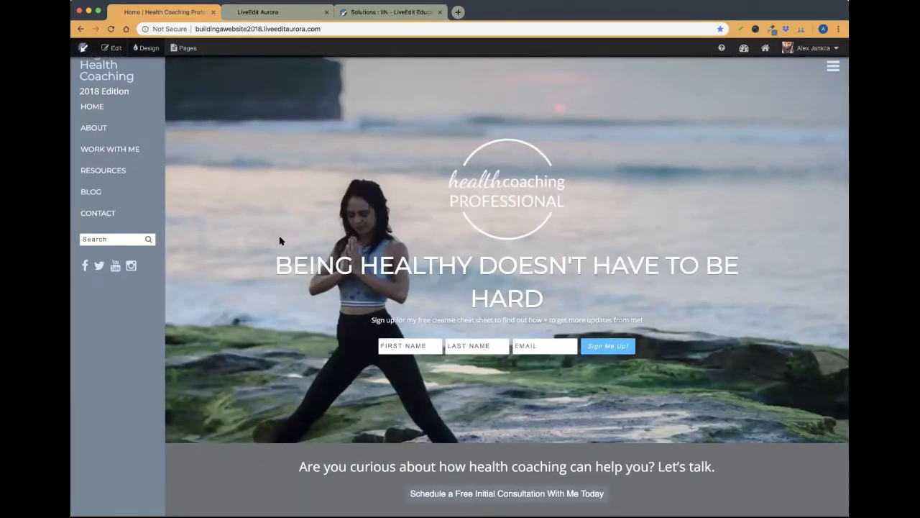
left_click(112, 48)
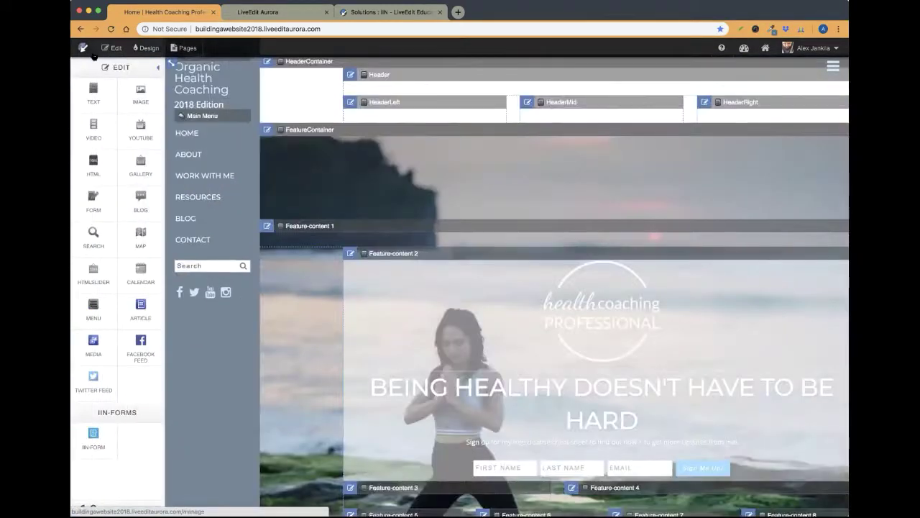
left_click(112, 48)
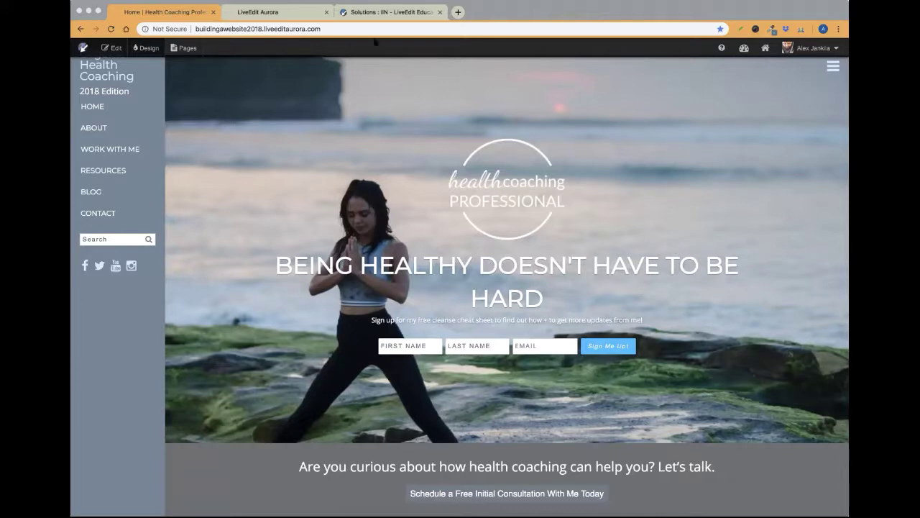
Step: Switch to the LiveEdit help portal and look over its knowledge base topics, including the Webinar Video Gallery
left_click(405, 13)
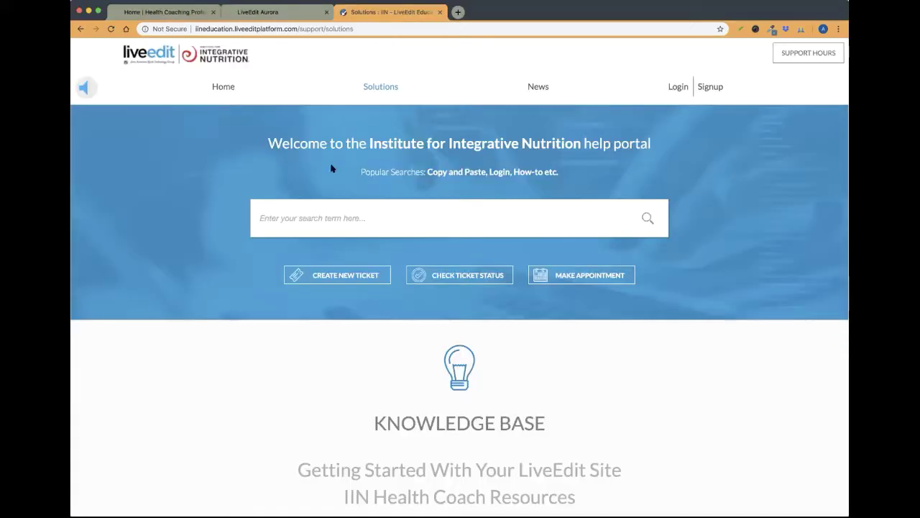
scroll(254, 282, "down", 3)
scroll(254, 283, "down", 4)
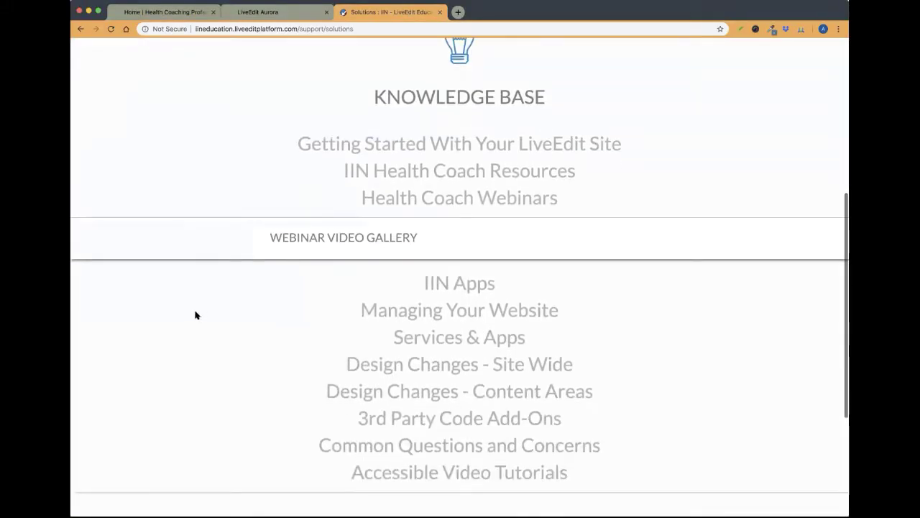
left_click(313, 238)
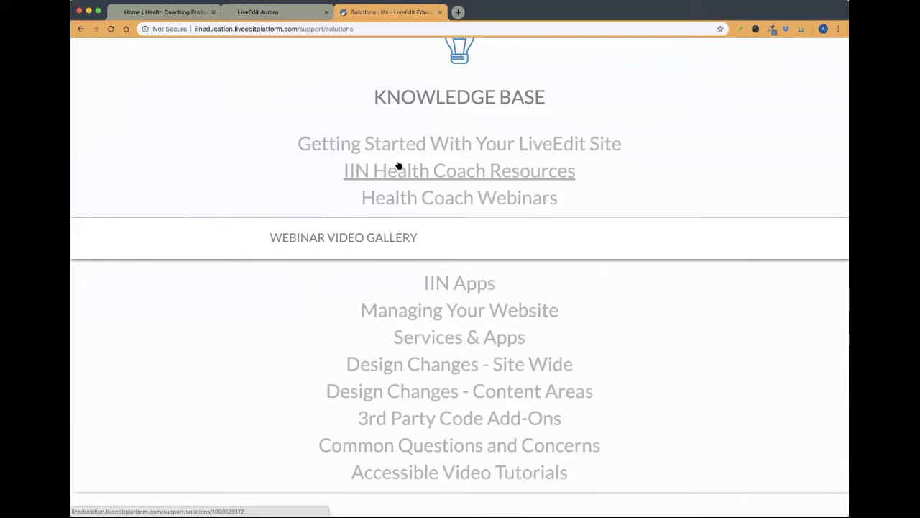
Step: Switch back to the website and check the business name in the site settings before returning to the home page
left_click(144, 12)
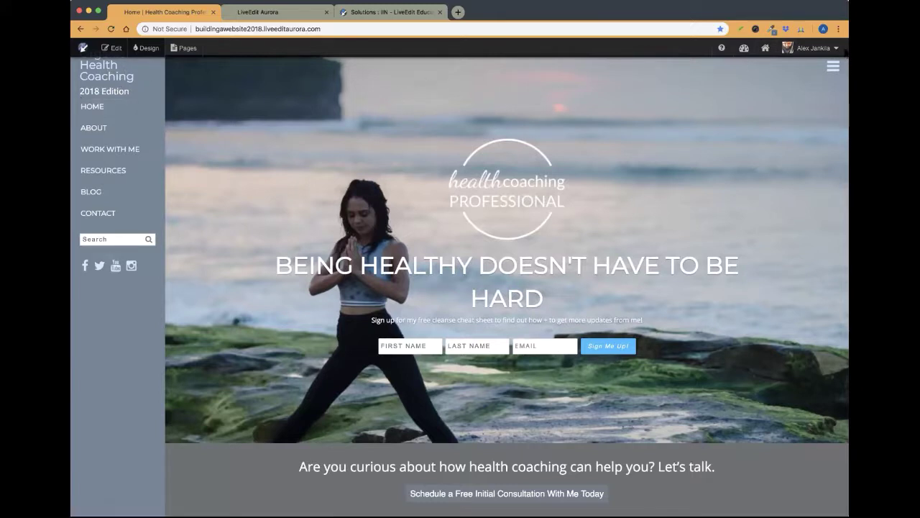
mouse_move(809, 47)
left_click(794, 199)
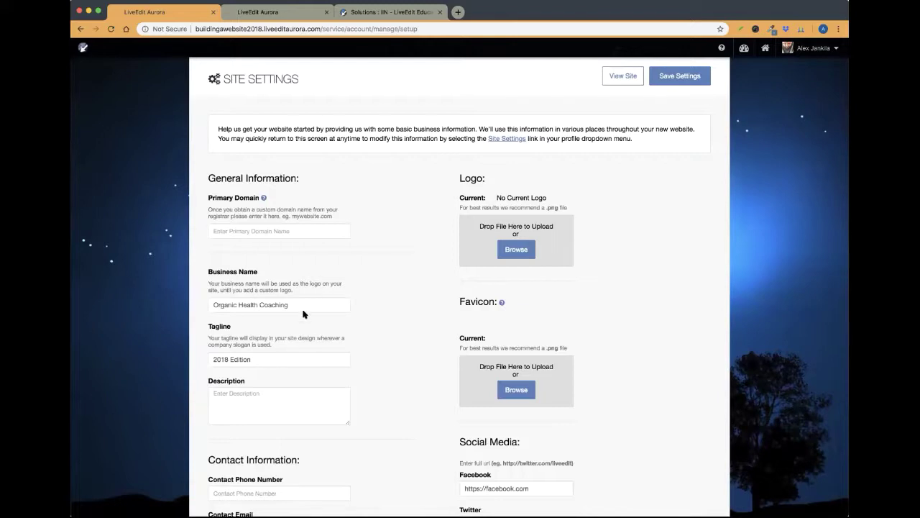
left_click(293, 306)
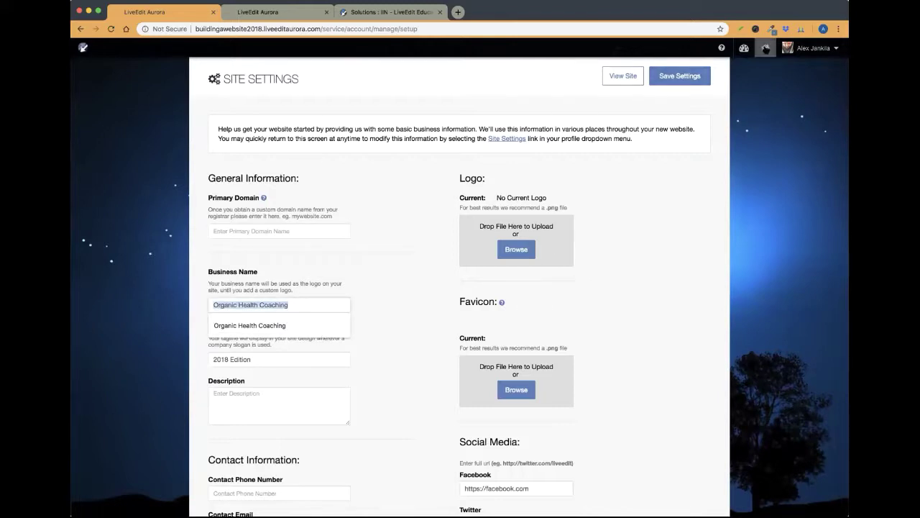
left_click(765, 47)
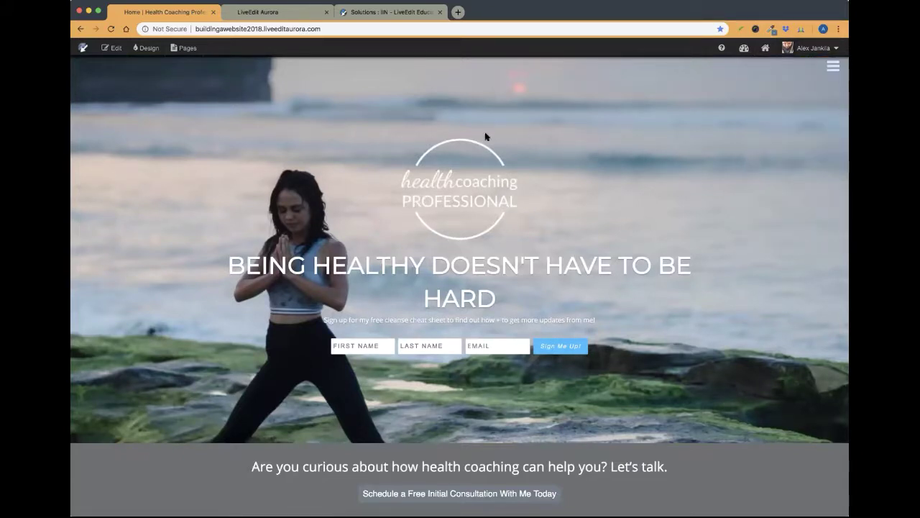
Step: Delete the logo image above the home page headline in Feature-content 2 and leave editing mode
scroll(522, 201, "down", 1)
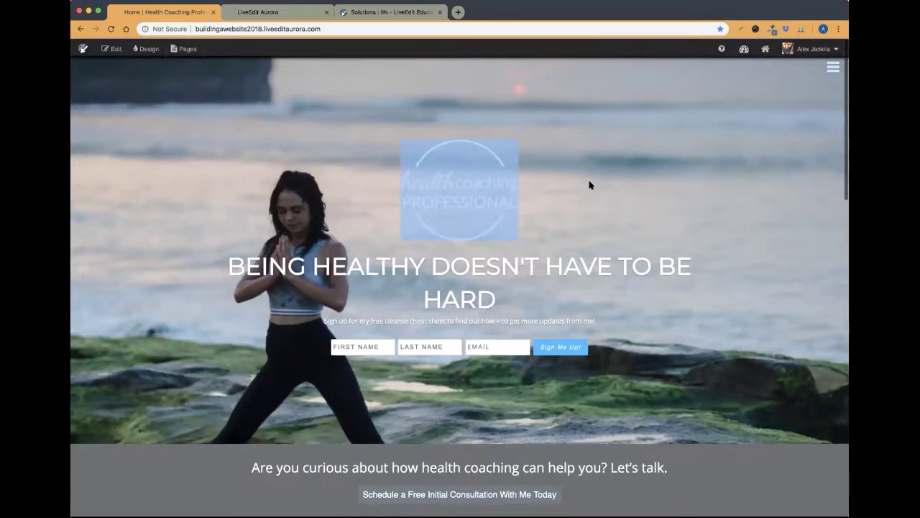
scroll(763, 109, "up", 1)
left_click(114, 49)
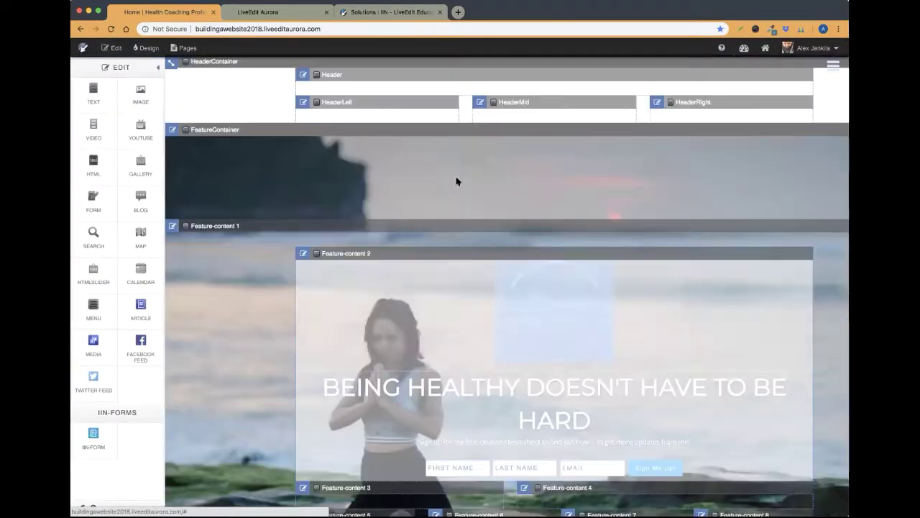
left_click(571, 290)
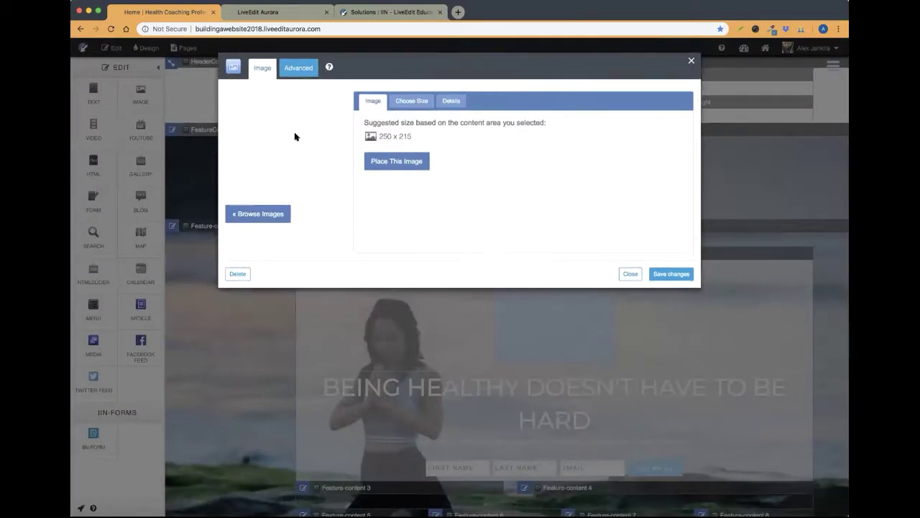
left_click(238, 274)
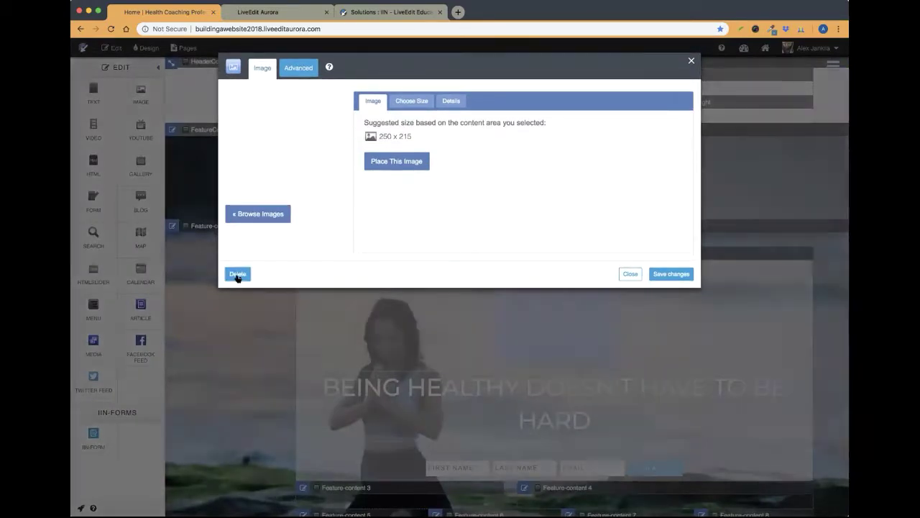
left_click(581, 139)
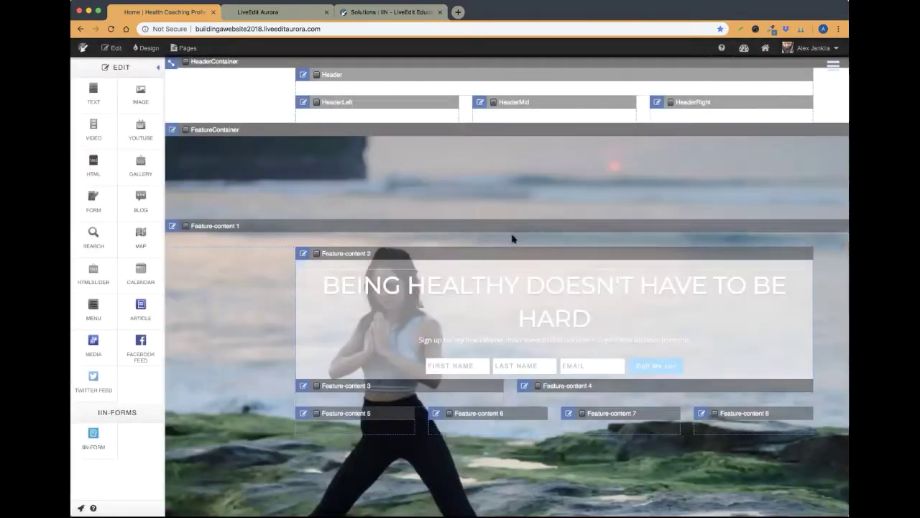
left_click(112, 48)
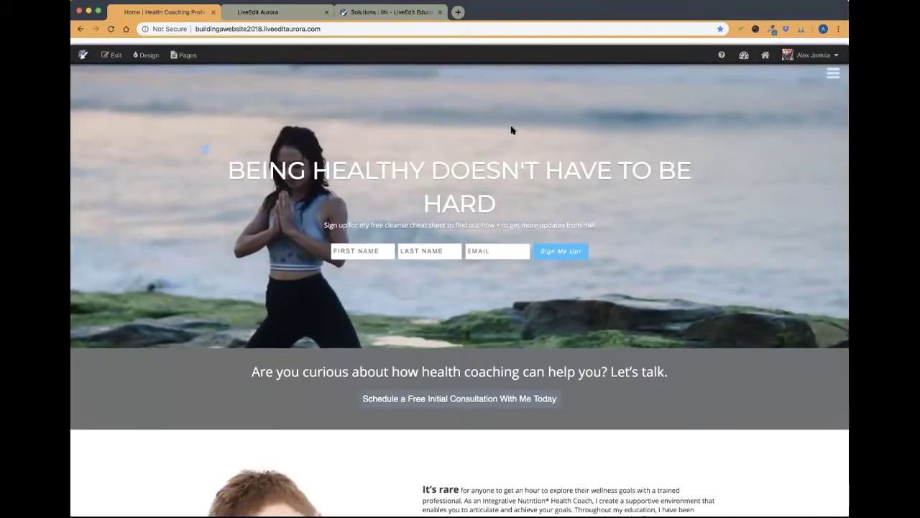
Step: Expand the home page's side navigation menu to view the business name, and open the site settings
left_click(832, 67)
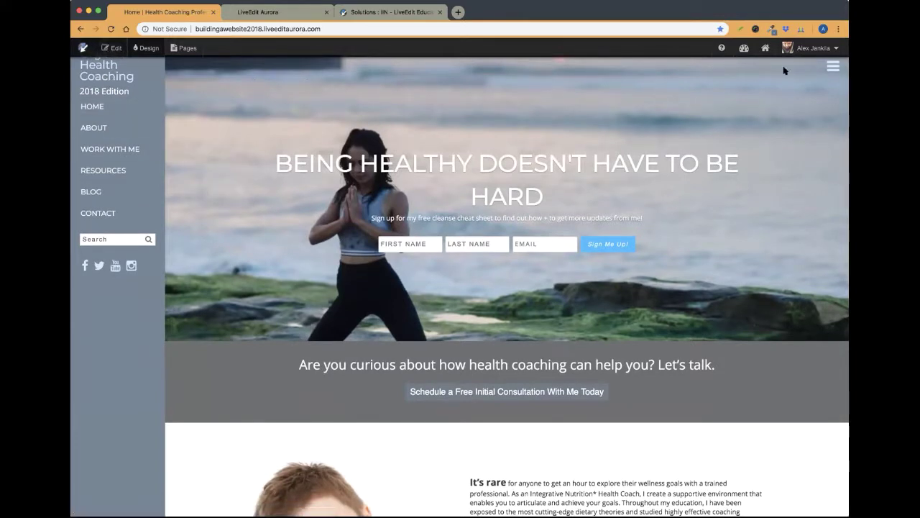
left_click(811, 47)
left_click(790, 197)
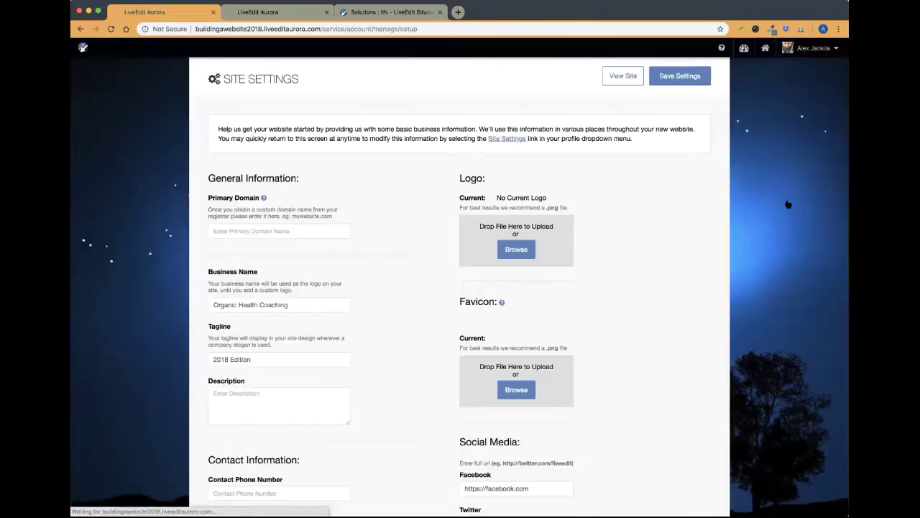
Step: Check the local image files offered for the site's logo upload, cancel the file choice and return to the home page
left_click(515, 249)
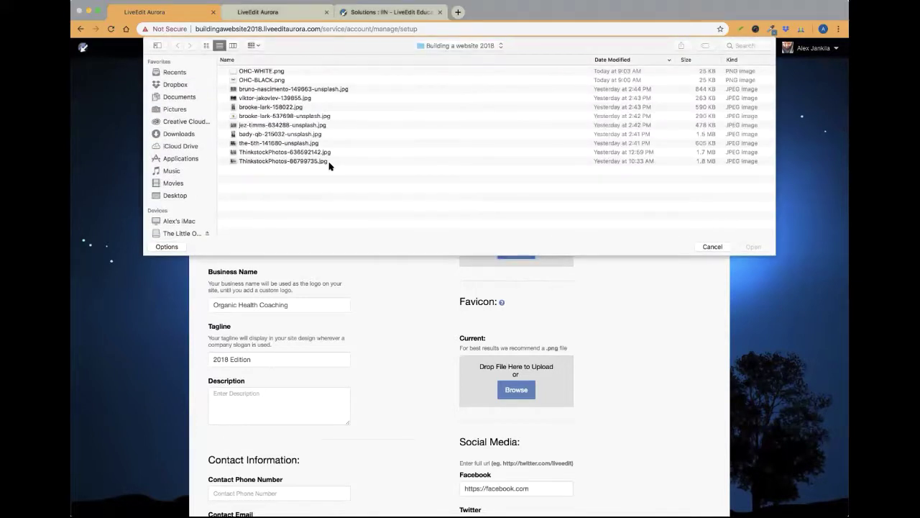
left_click(712, 247)
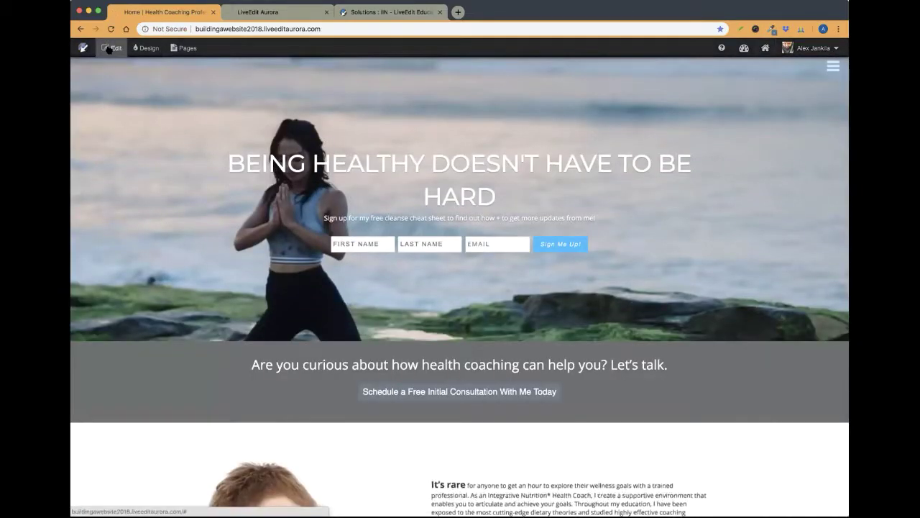
left_click(108, 49)
left_click(108, 49)
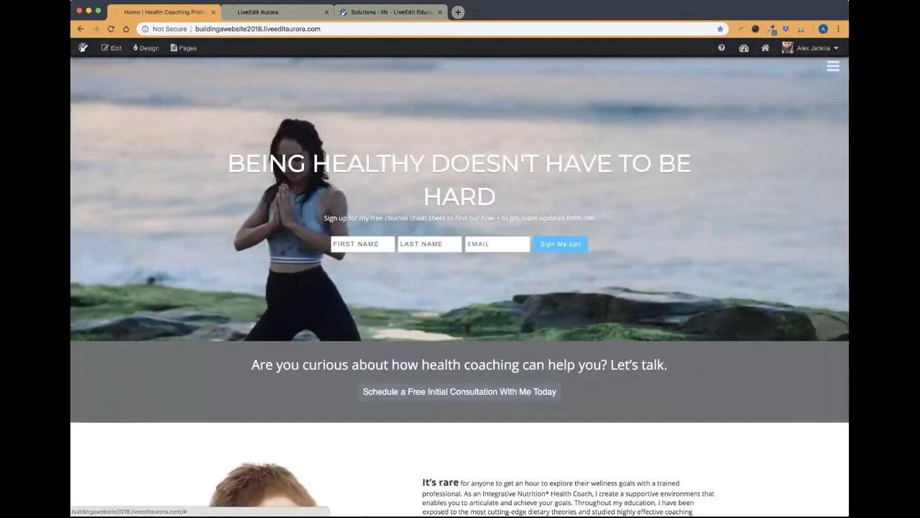
Step: Expand the home page's side menu, enter editing mode and open the logo above the tagline to browse its image library
left_click(833, 66)
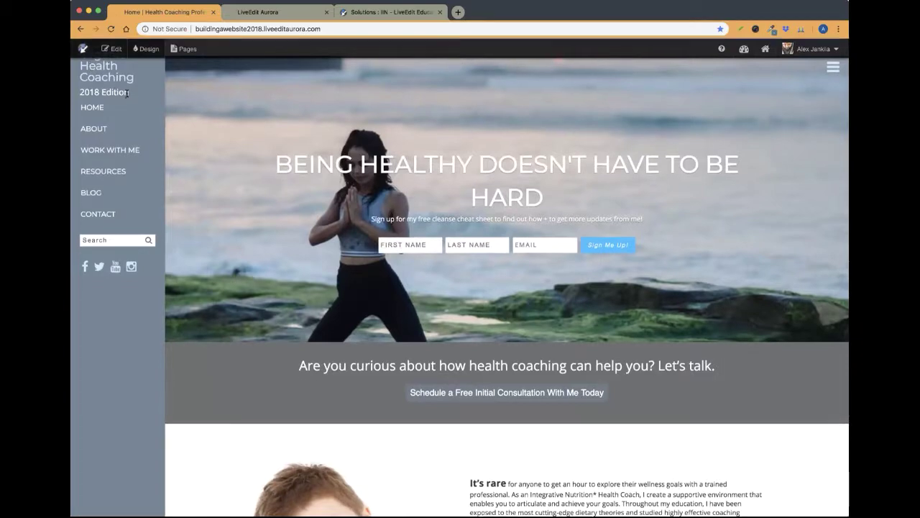
left_click(107, 49)
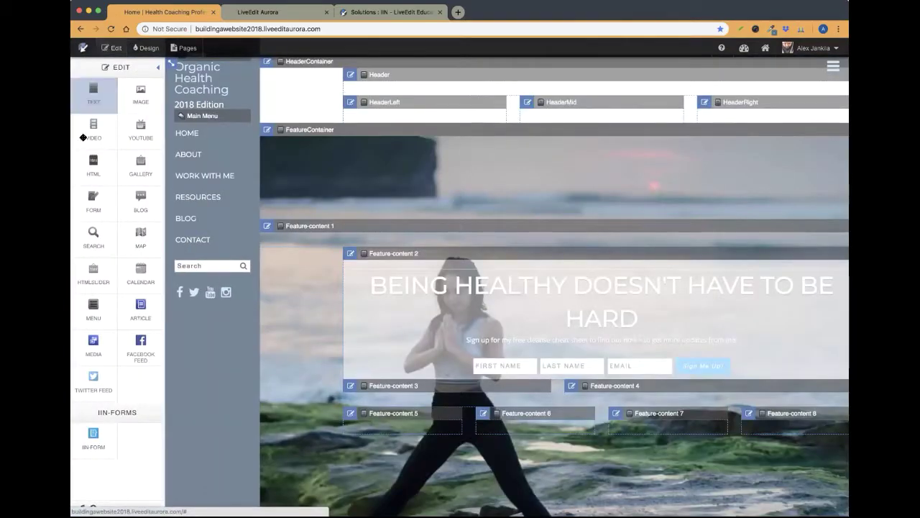
left_click(195, 84)
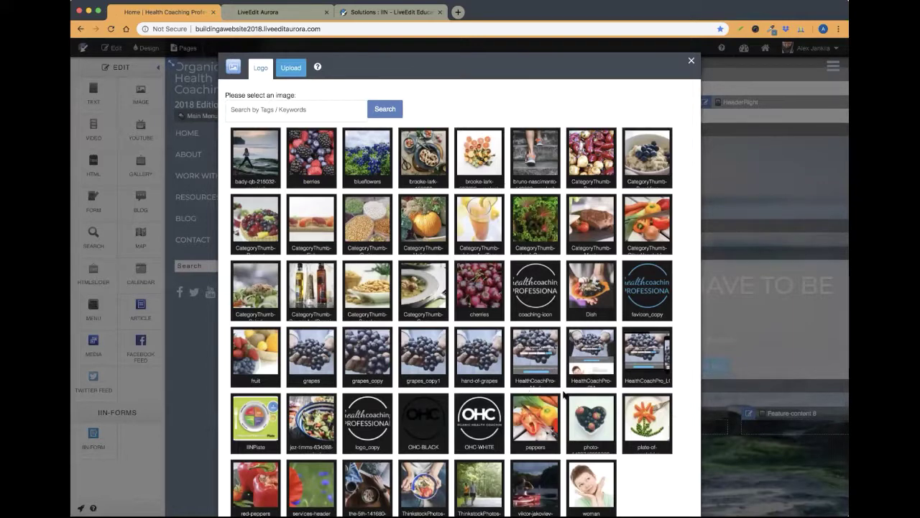
scroll(612, 440, "down", 3)
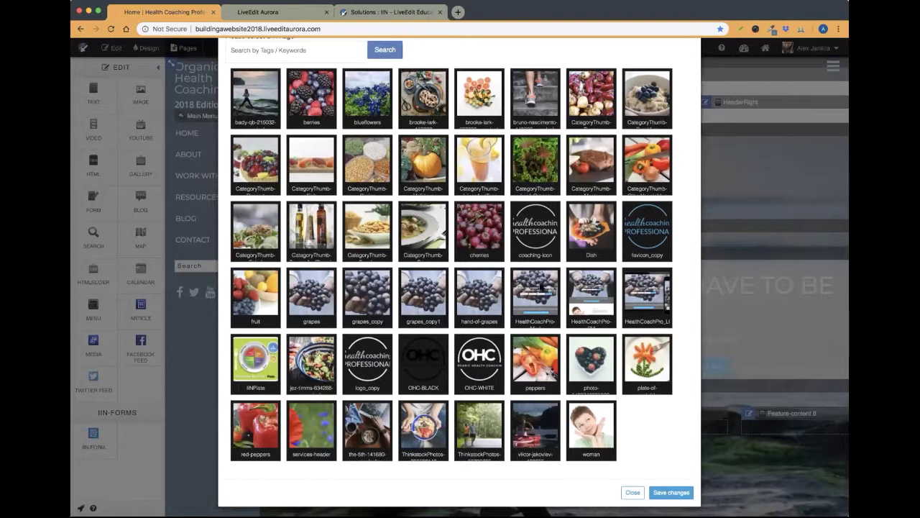
scroll(341, 115, "up", 3)
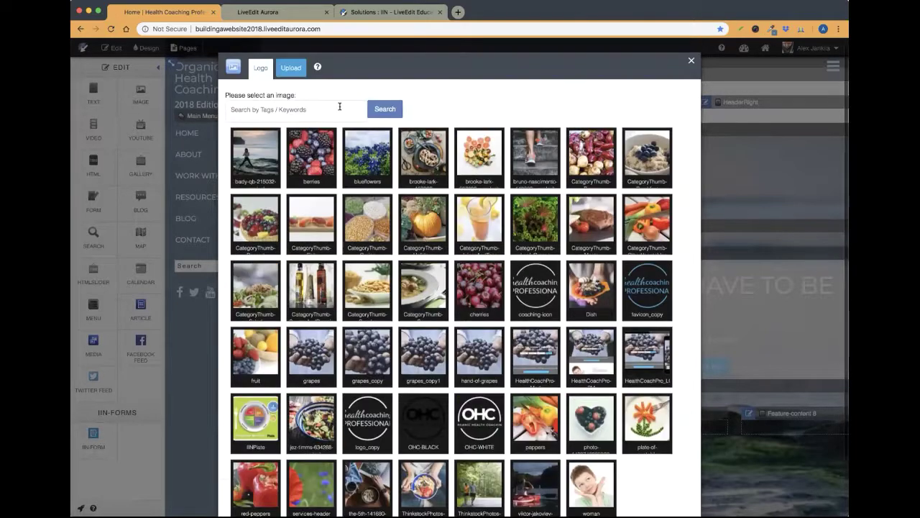
Step: Read the recommended file format for uploading a logo and go back to the library of existing logo images
left_click(296, 70)
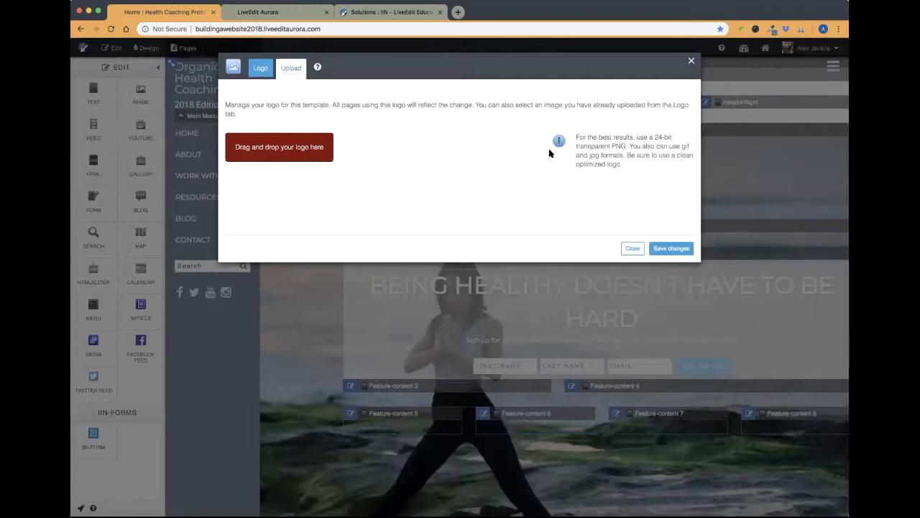
left_click_drag(577, 143, 615, 164)
left_click(623, 181)
left_click(260, 67)
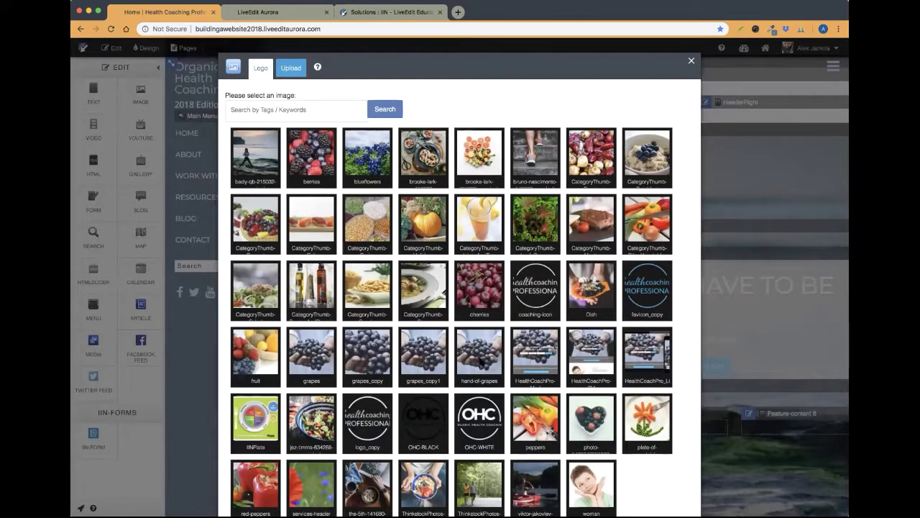
Step: Preview the logo_copy image, return to the library and choose the OHC-WHITE image at 712 x 600 as the side menu logo
scroll(532, 293, "down", 2)
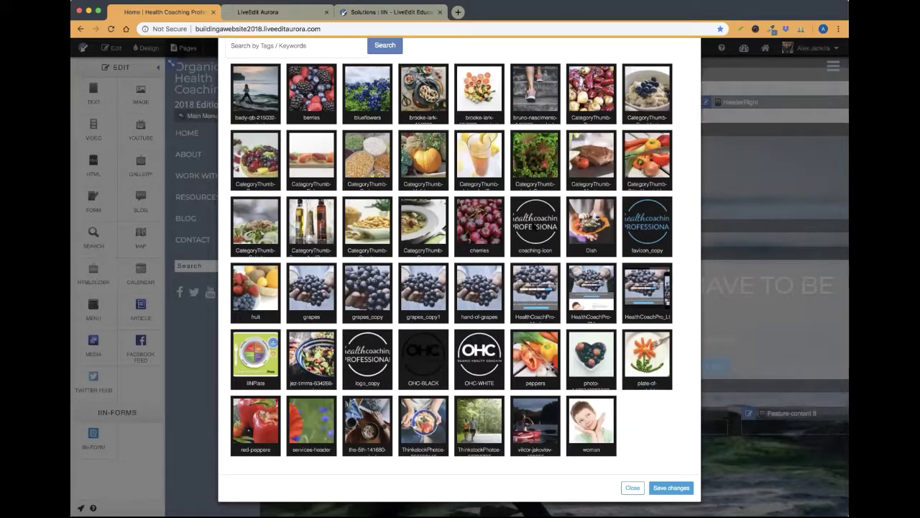
left_click(368, 361)
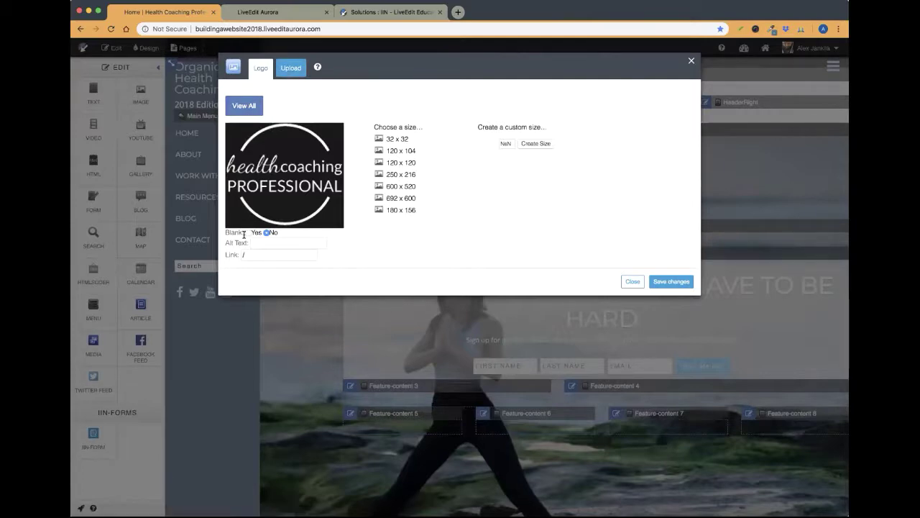
left_click(244, 105)
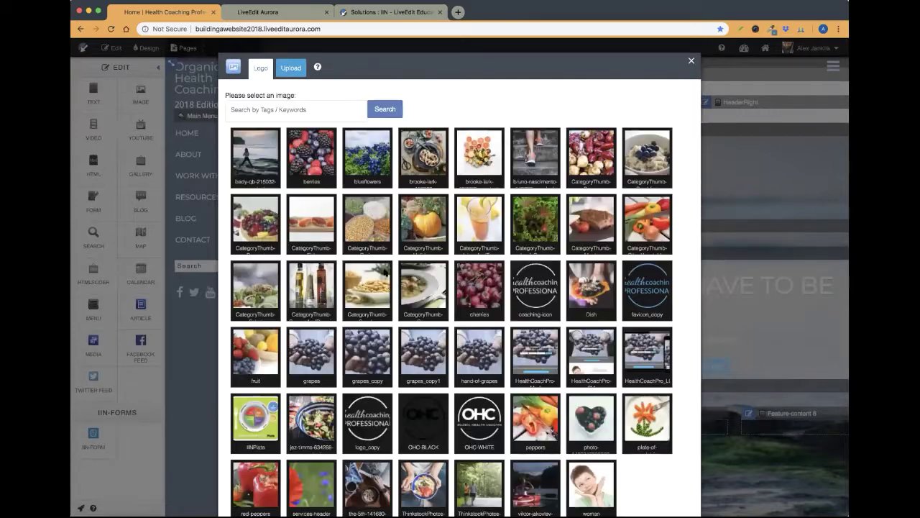
scroll(495, 435, "down", 1)
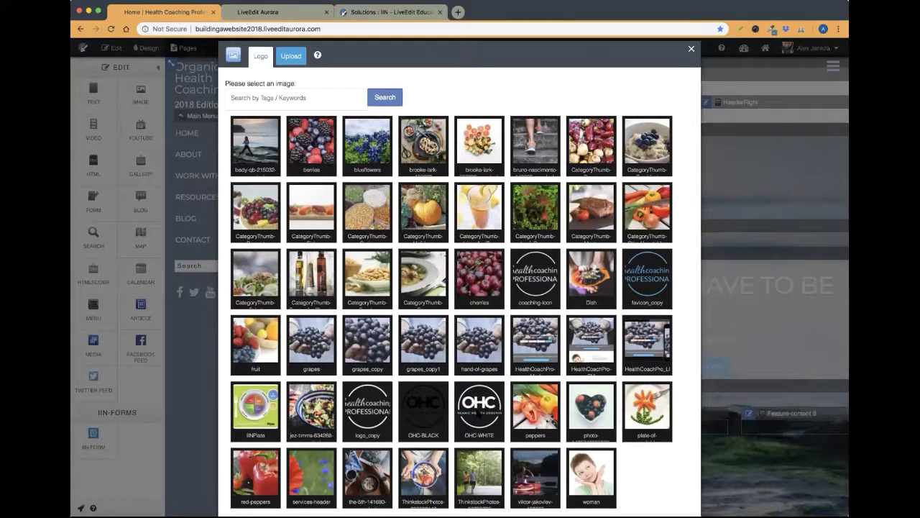
left_click(479, 407)
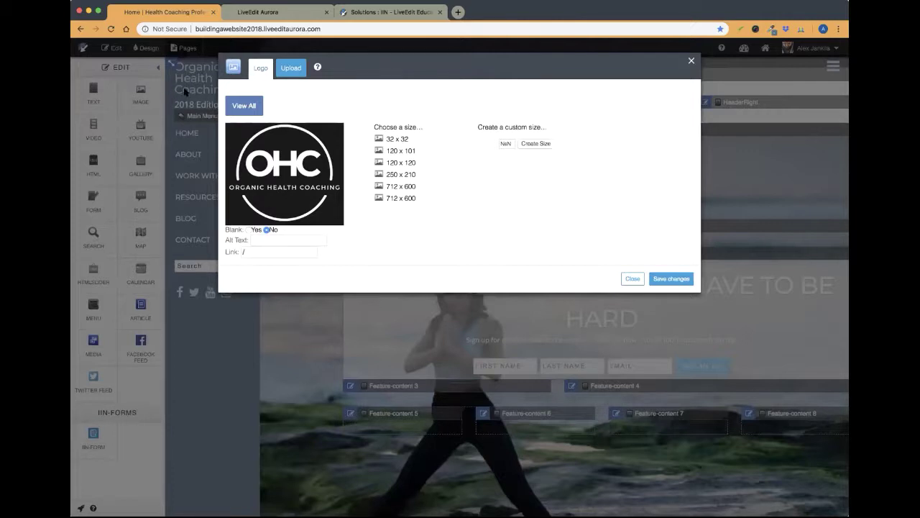
left_click(396, 199)
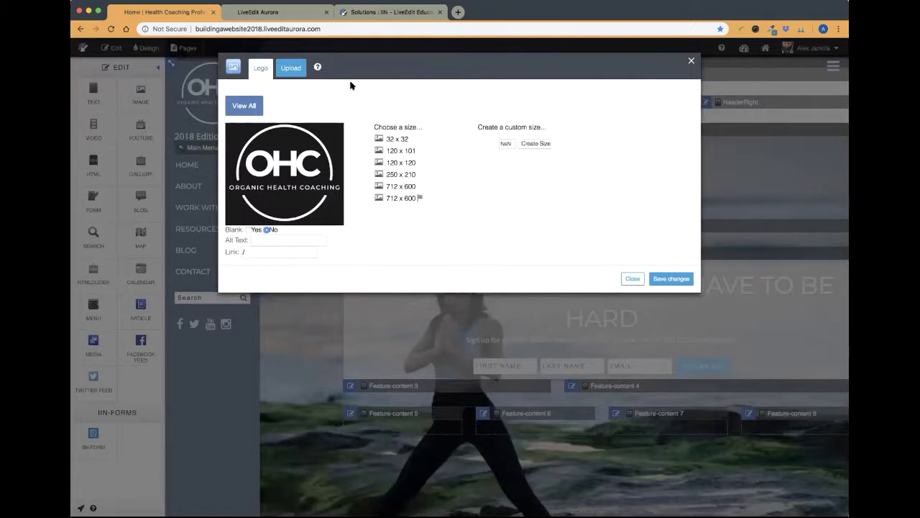
Step: Replace the side menu logo with the red kayak photo at 250 x 166 and save the change
left_click(244, 105)
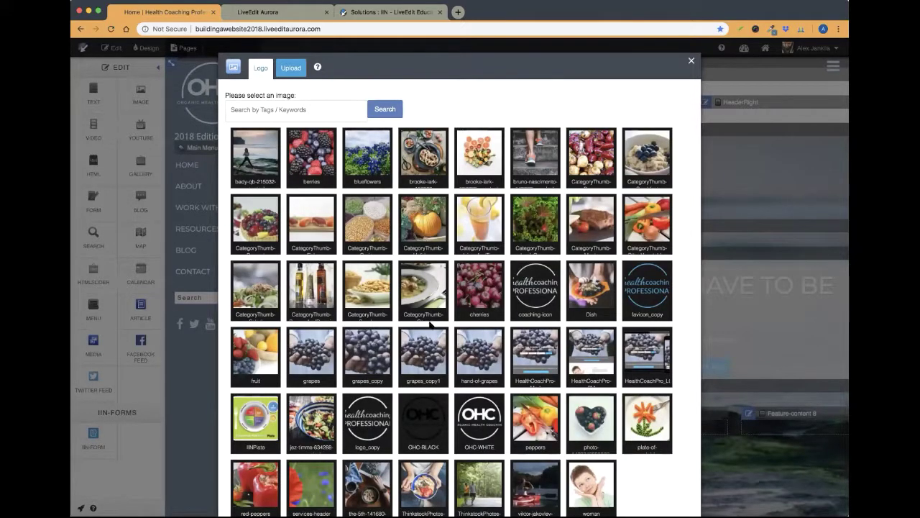
scroll(452, 334, "down", 2)
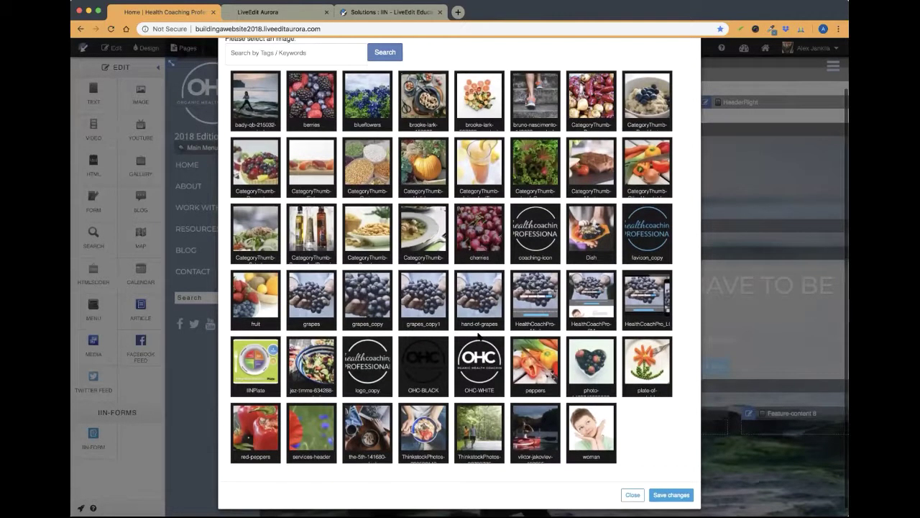
scroll(384, 216, "up", 2)
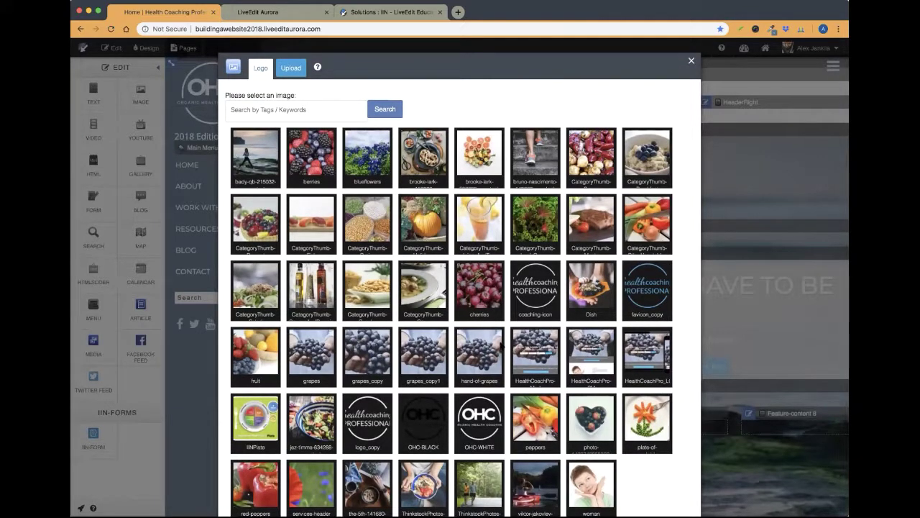
scroll(502, 348, "down", 3)
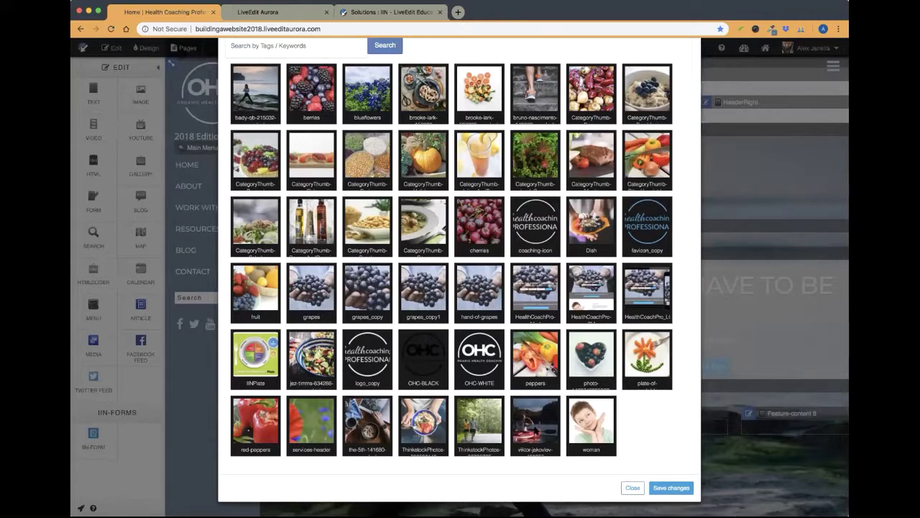
left_click(535, 430)
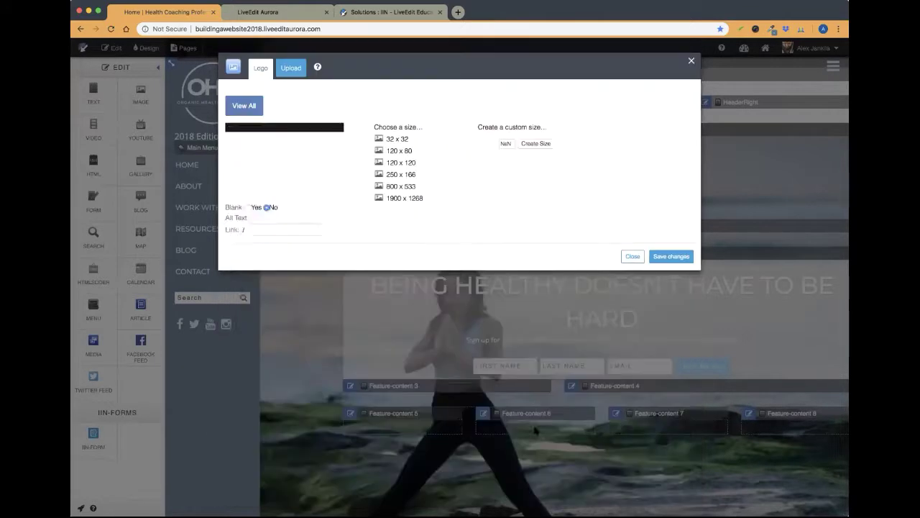
left_click(414, 176)
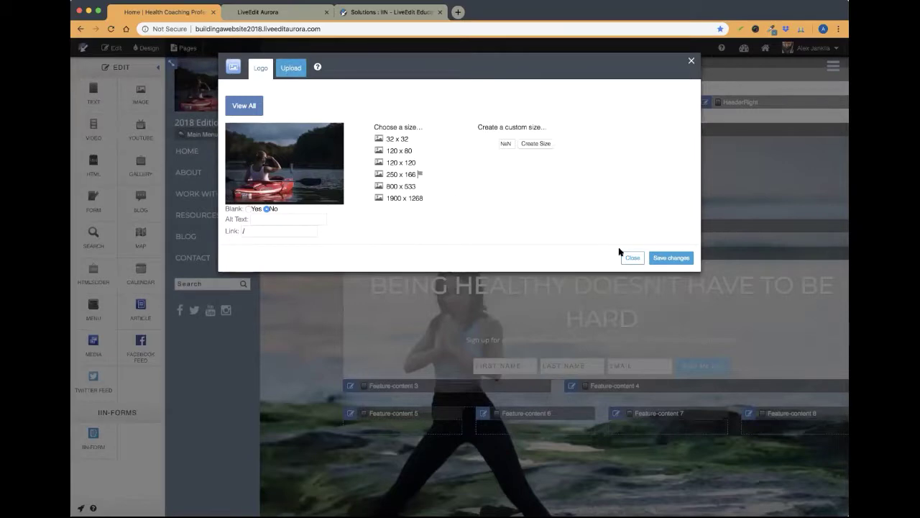
left_click(680, 260)
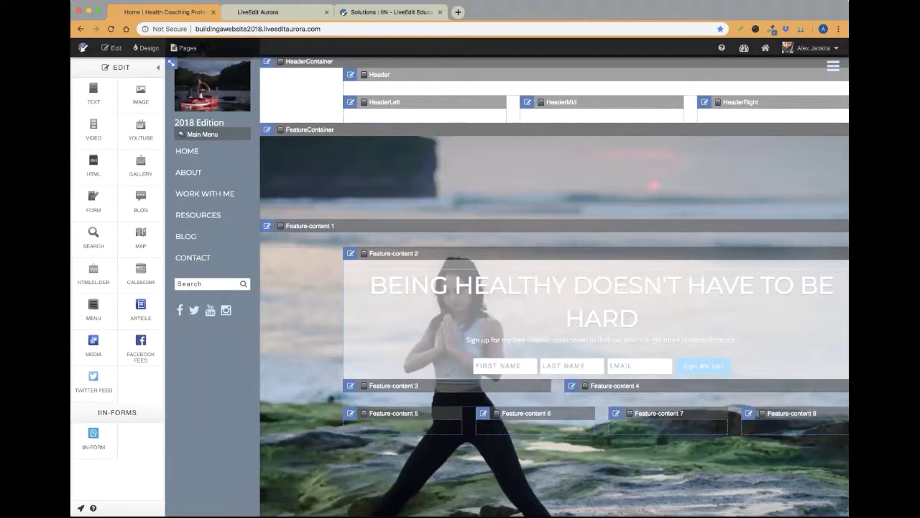
left_click(688, 9)
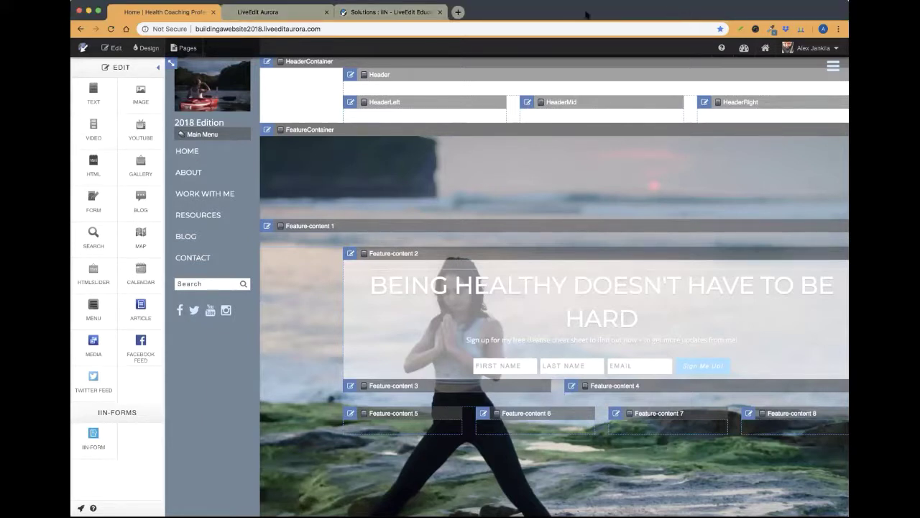
Step: Set the side menu logo to the OHC-WHITE image at 250 x 210, save it and leave editing mode
left_click(107, 48)
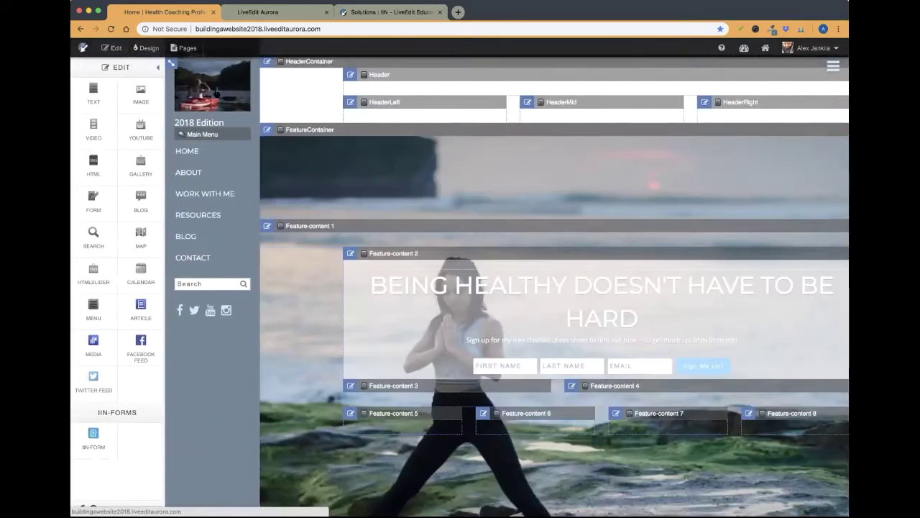
left_click(227, 115)
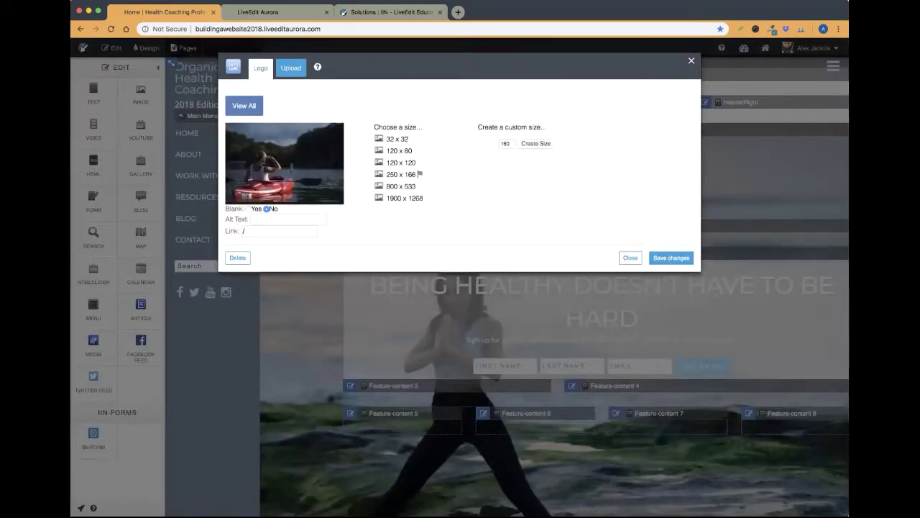
left_click(280, 141)
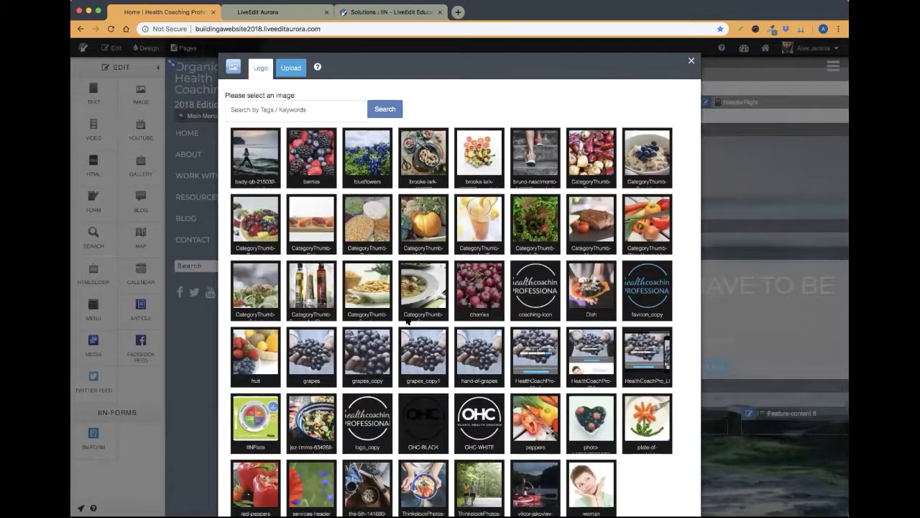
left_click(480, 421)
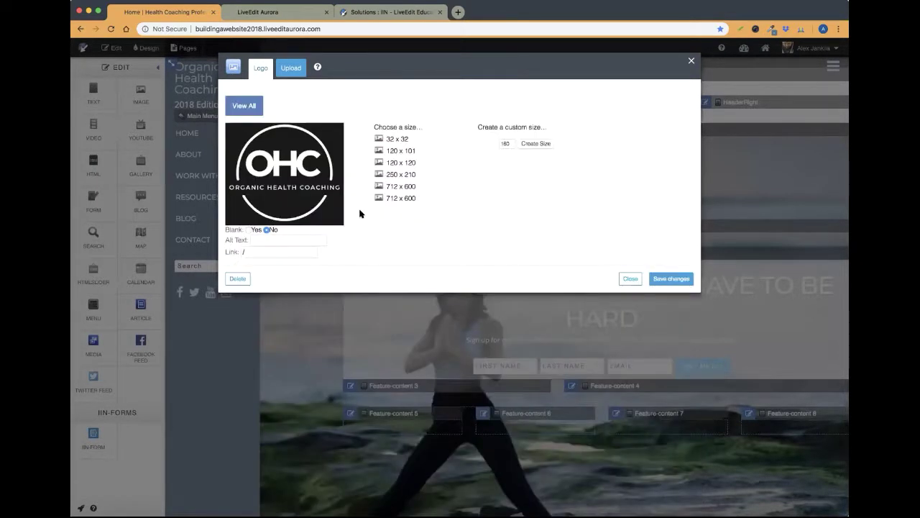
left_click(408, 174)
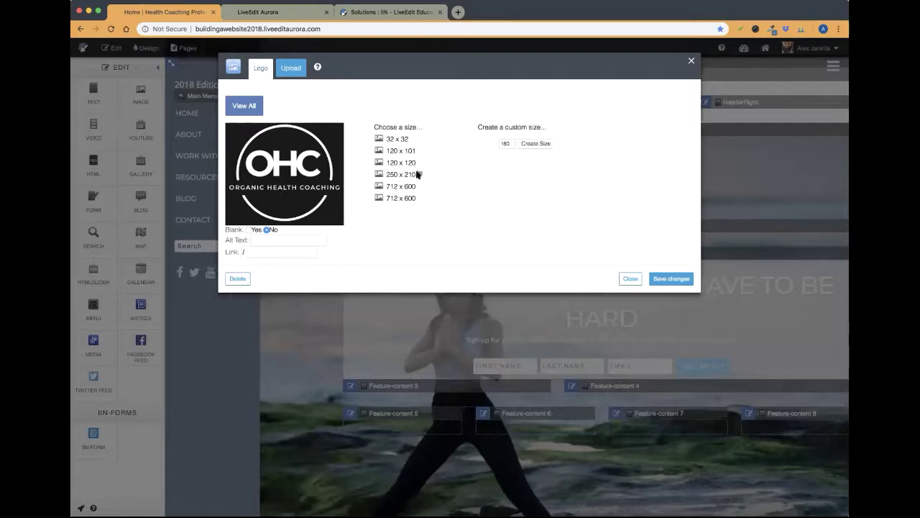
left_click(669, 279)
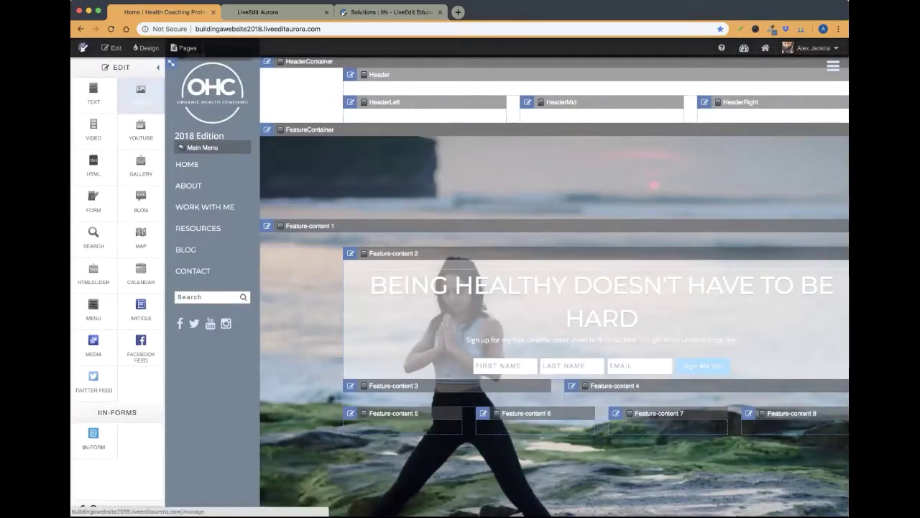
left_click(110, 48)
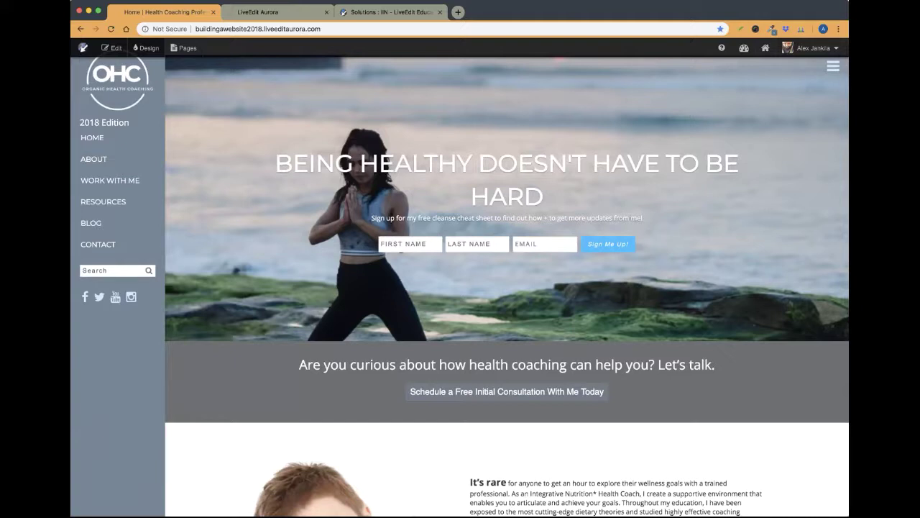
left_click(650, 16)
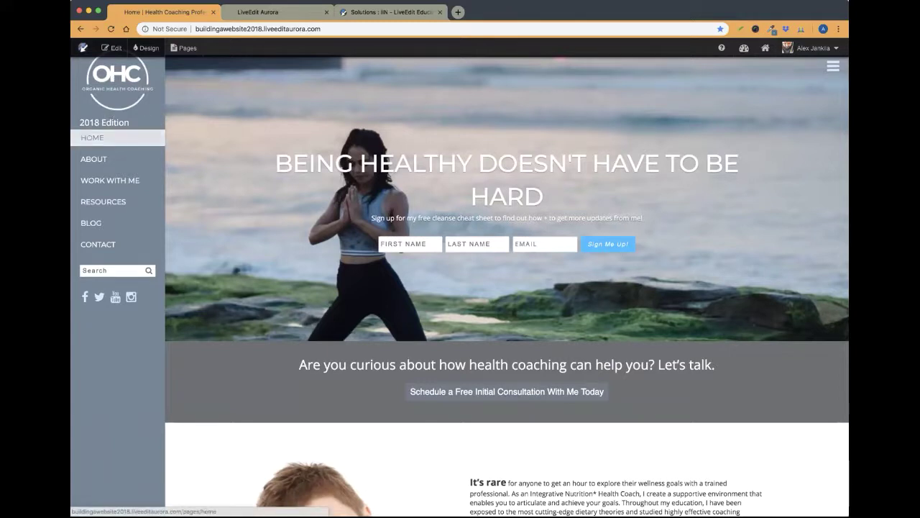
left_click_drag(137, 123, 76, 120)
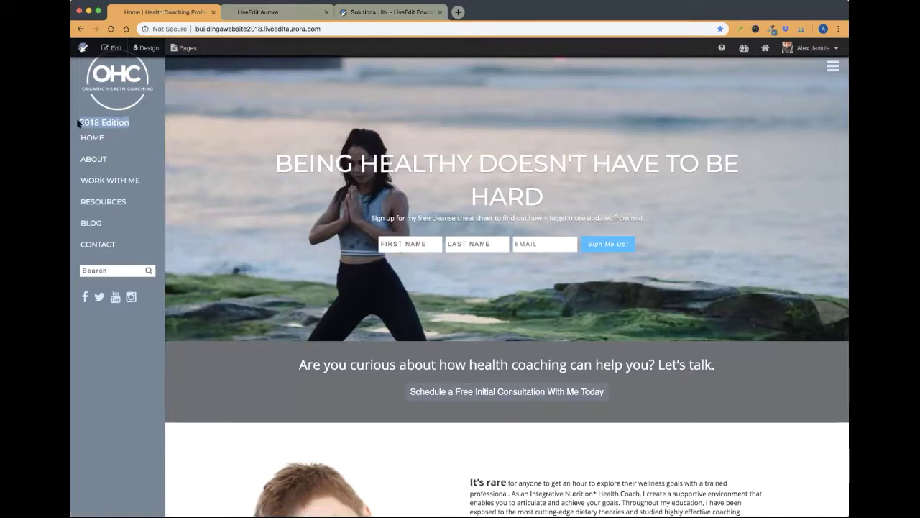
left_click(136, 124)
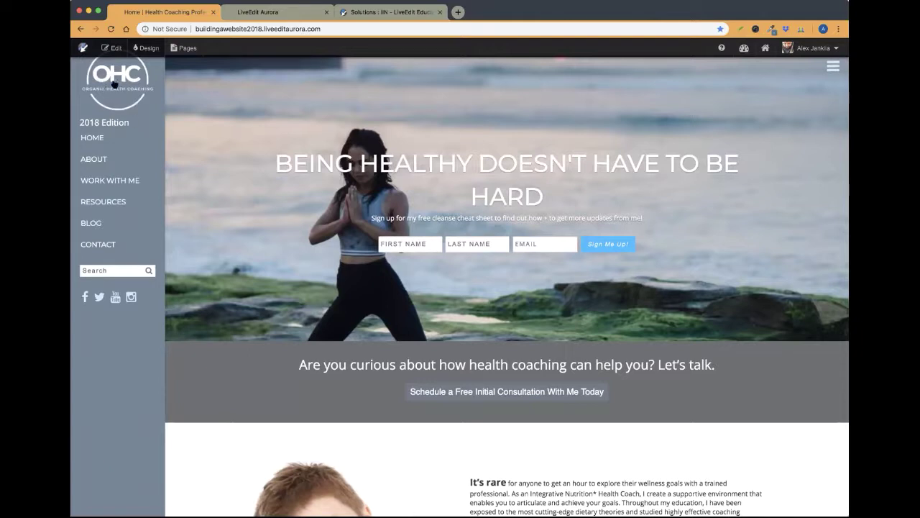
Step: Set the tagline's text size to 26 px in the design's typography settings and close them
left_click_drag(135, 123, 75, 125)
left_click(144, 48)
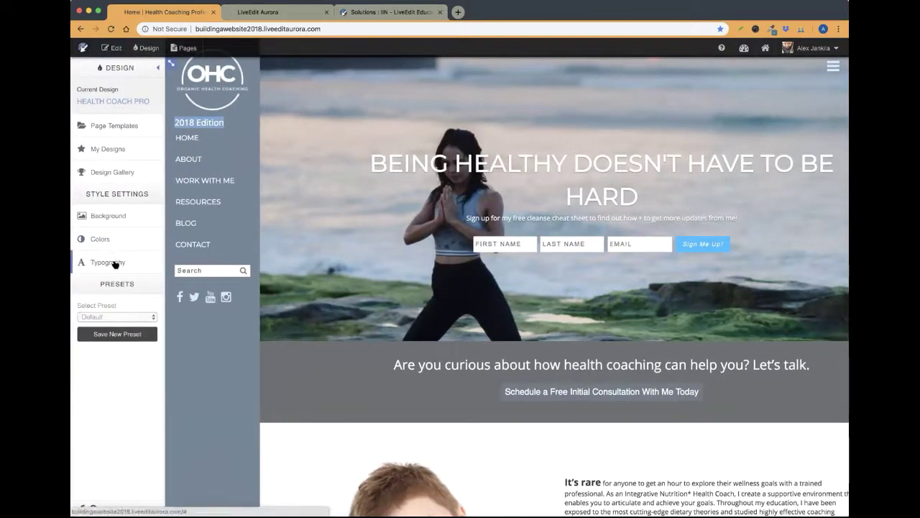
left_click(112, 262)
left_click_drag(248, 85, 494, 83)
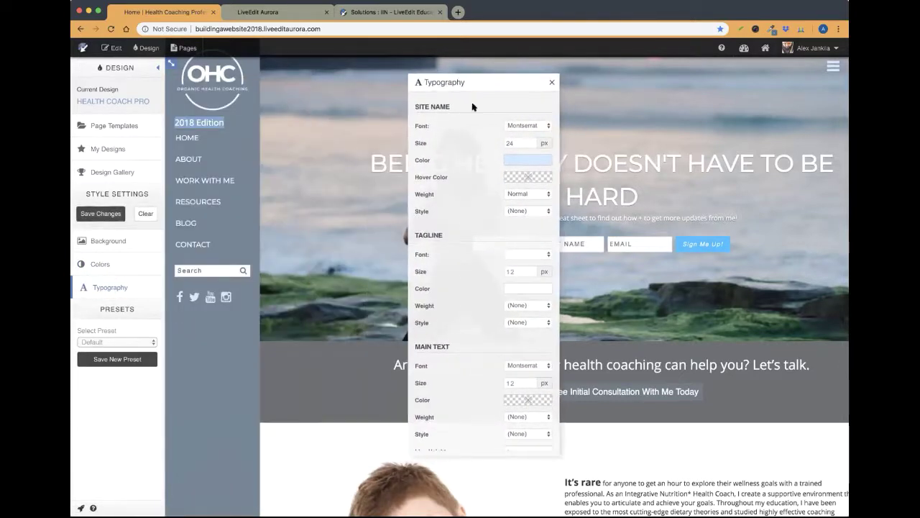
left_click(531, 271)
type("2")
key("BackSpace")
type("19")
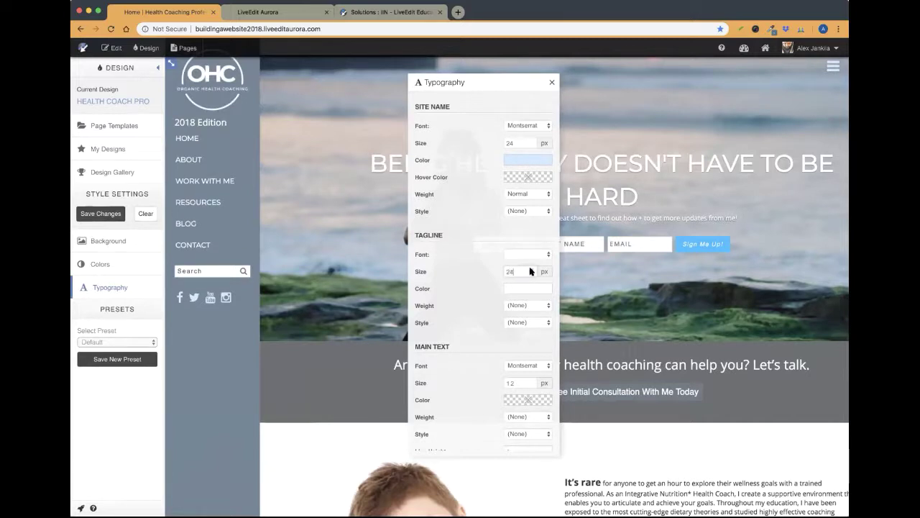
left_click(532, 270)
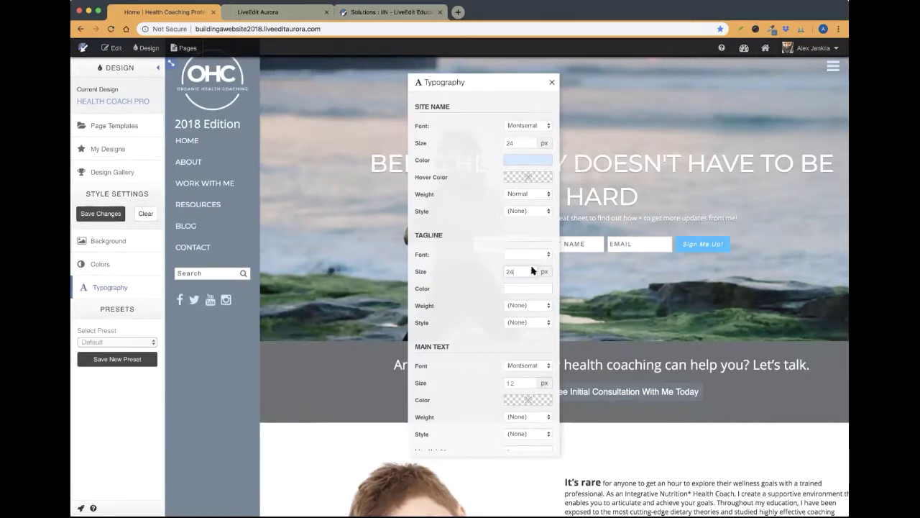
left_click(532, 270)
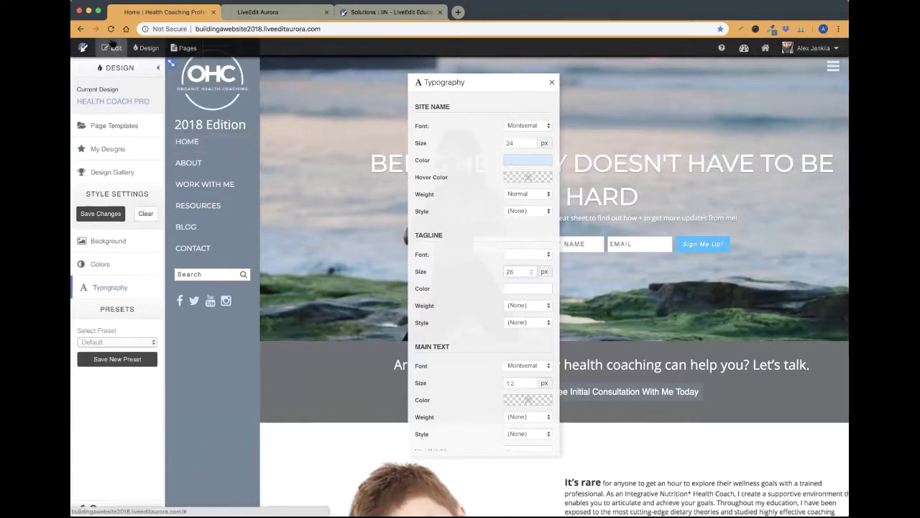
left_click(553, 82)
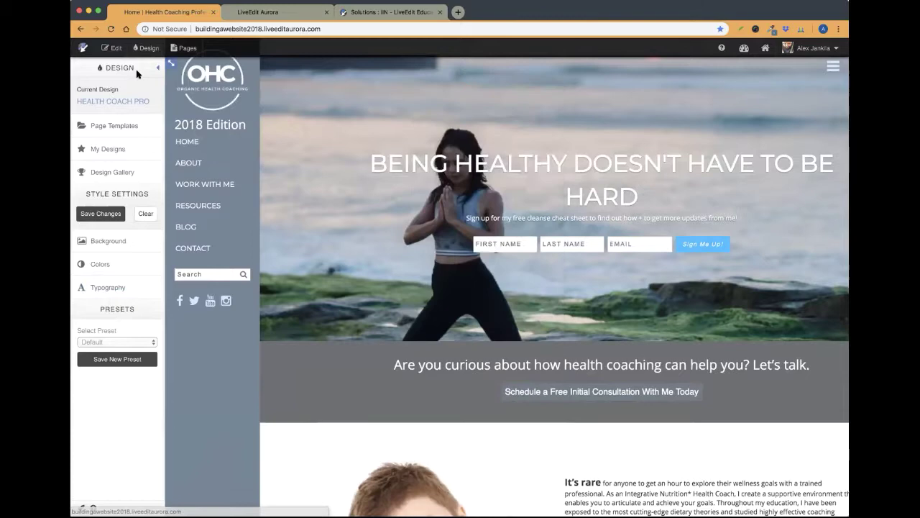
Step: Leave the design settings and go to the account's Site Settings page, discarding the unsaved design changes
left_click(105, 47)
left_click(106, 48)
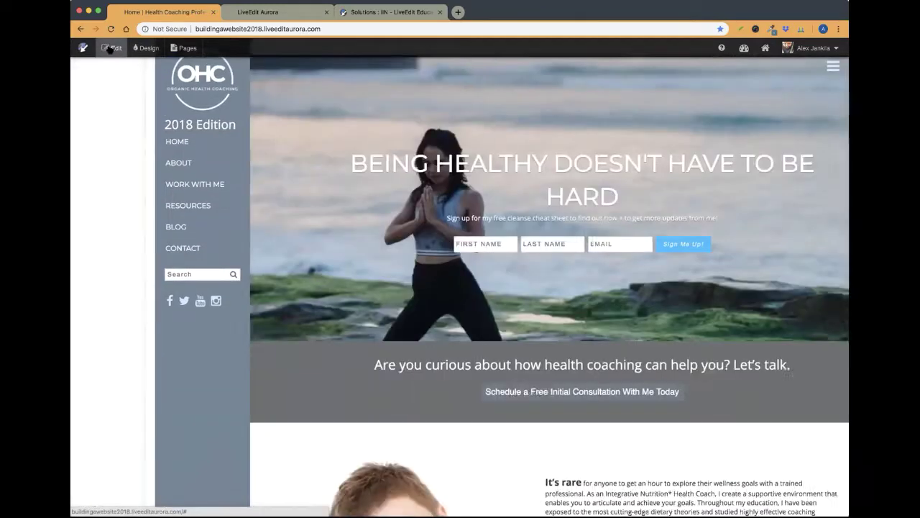
left_click(812, 48)
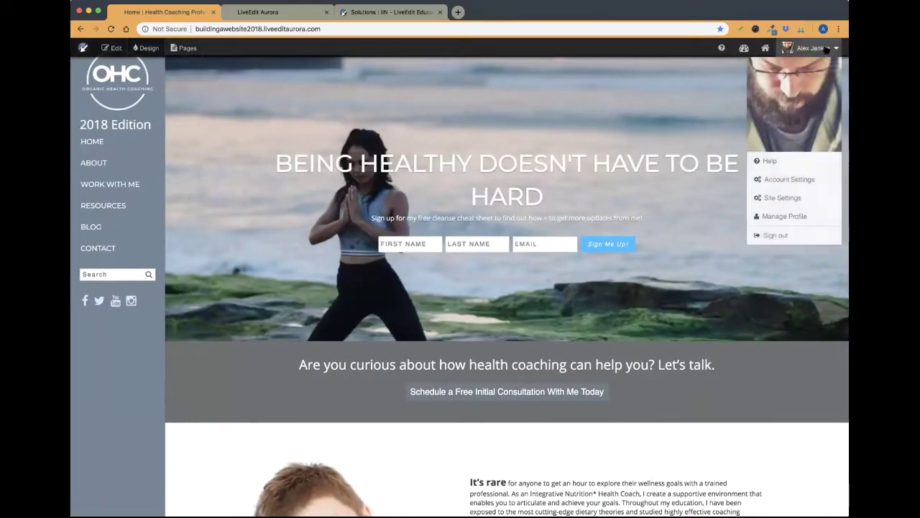
left_click(781, 198)
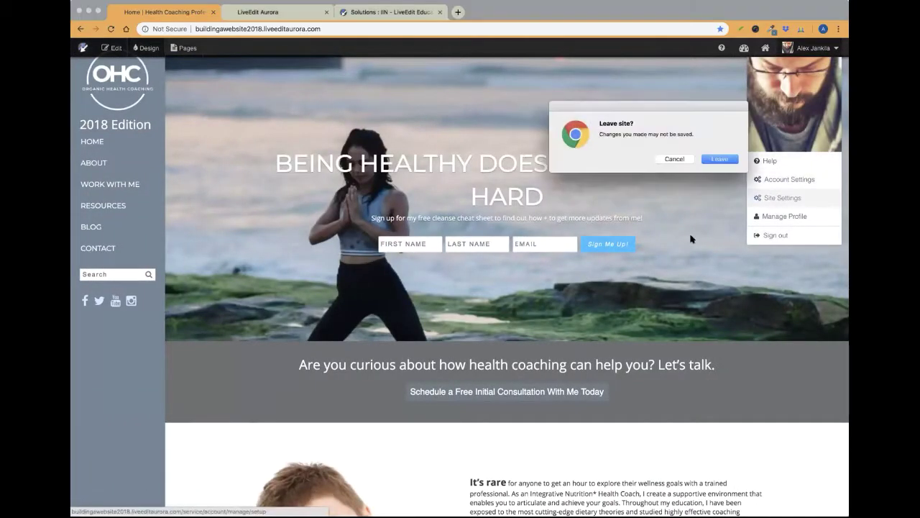
left_click(714, 159)
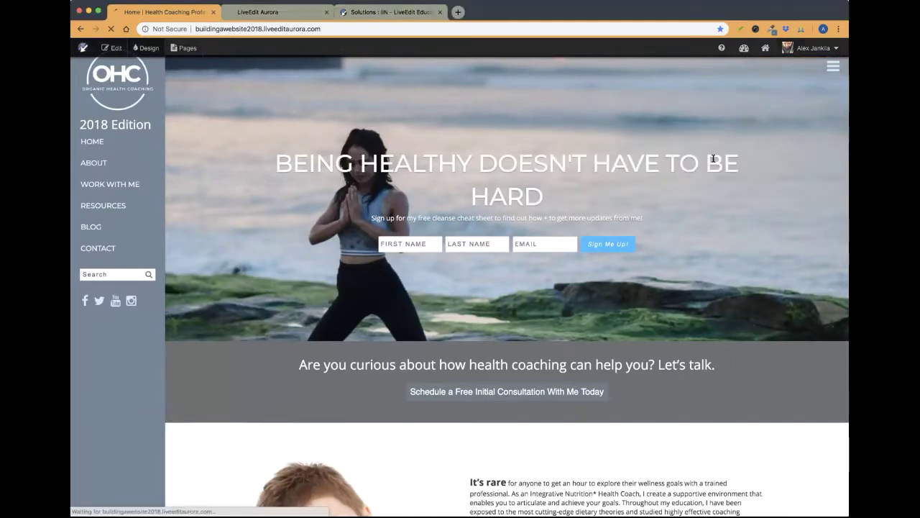
left_click(817, 49)
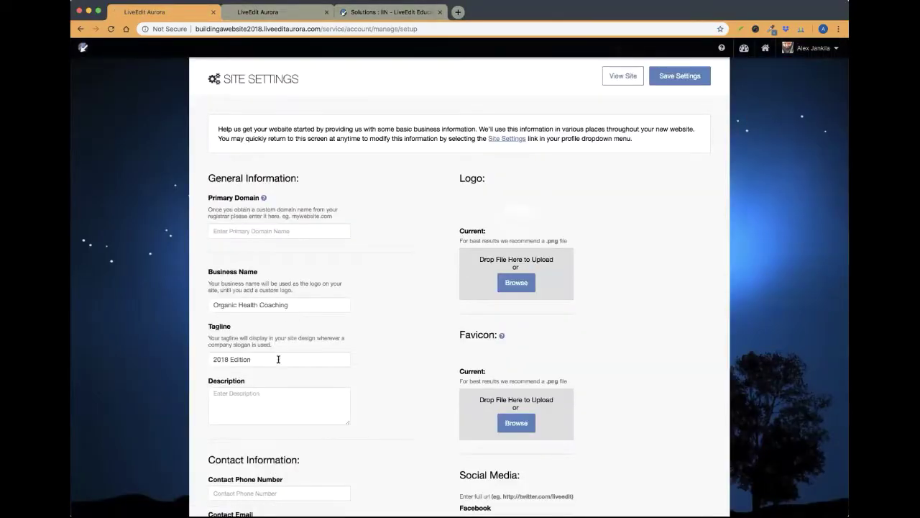
Step: Remove the "2018 Edition" tagline from the general information and save the site settings
left_click_drag(280, 360, 144, 361)
key("BackSpace")
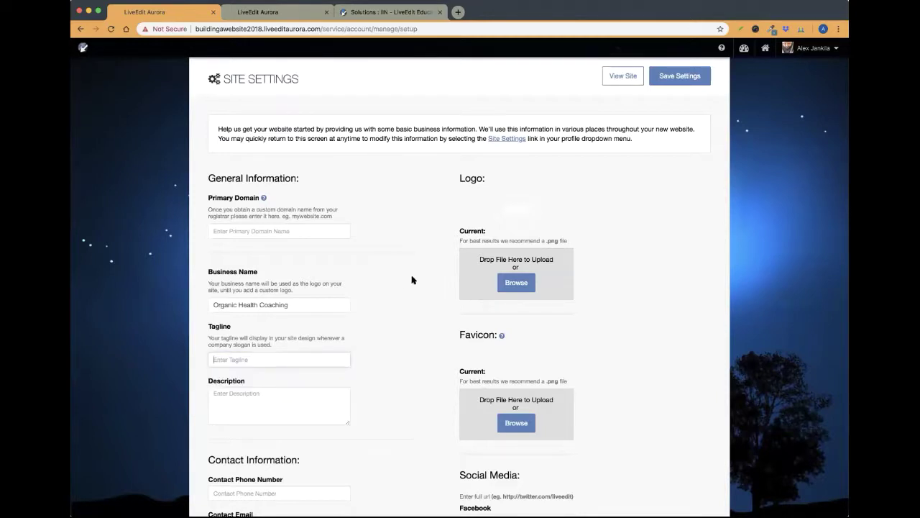
left_click(678, 77)
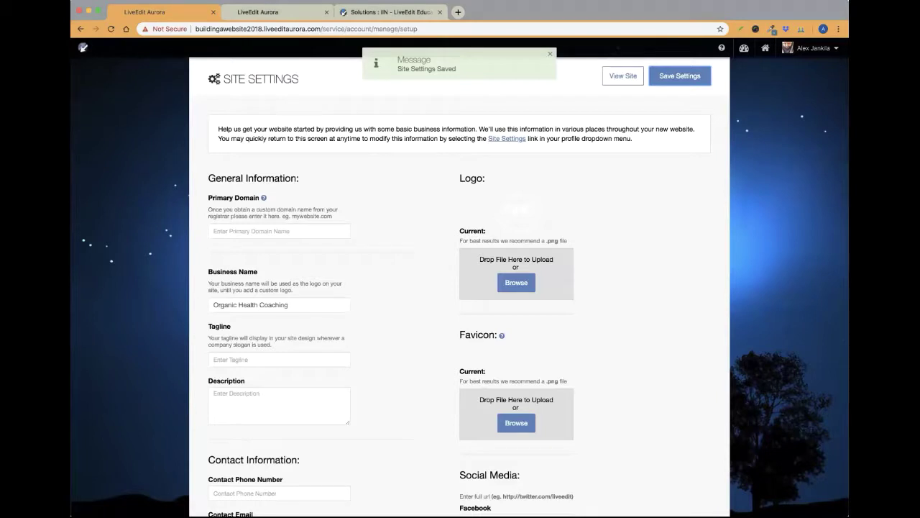
Step: Open integrativenutrition.liveeditaurora.com in a new browser tab and go to its Services page
left_click(426, 16)
left_click(458, 13)
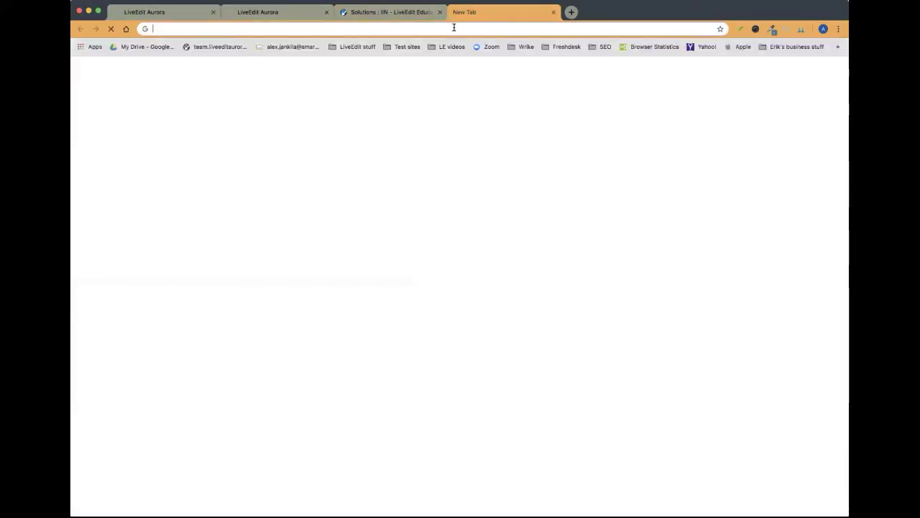
type("in")
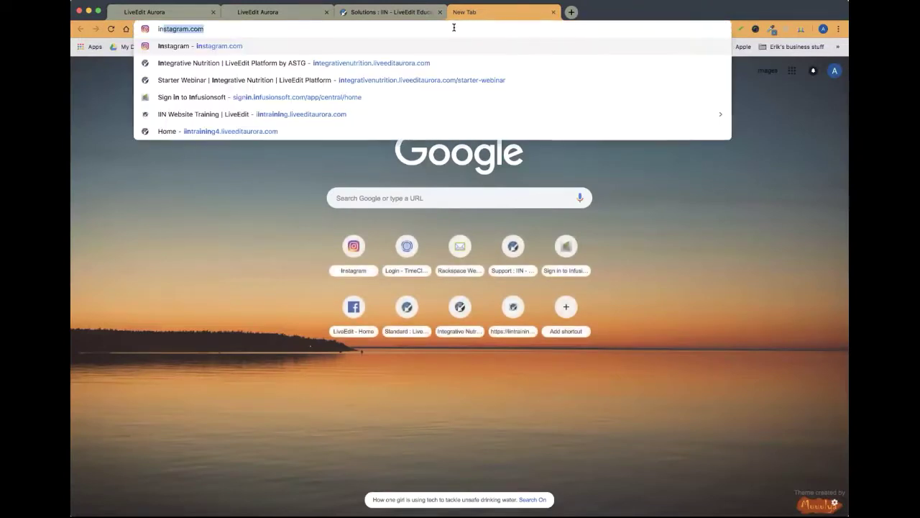
type("t")
key("Return")
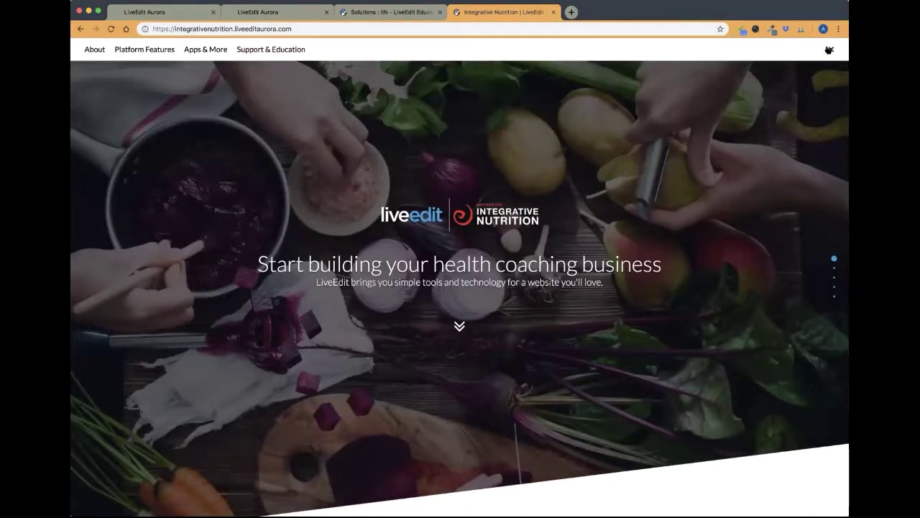
left_click(829, 50)
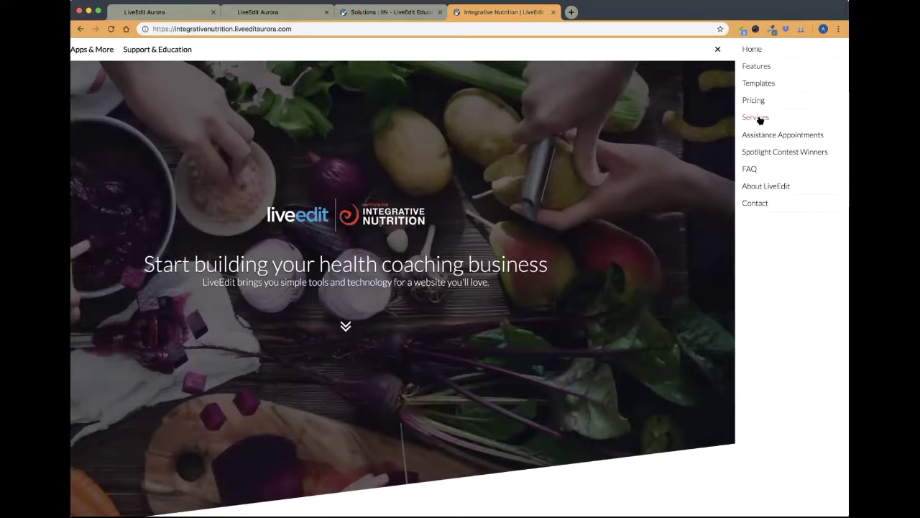
left_click(759, 118)
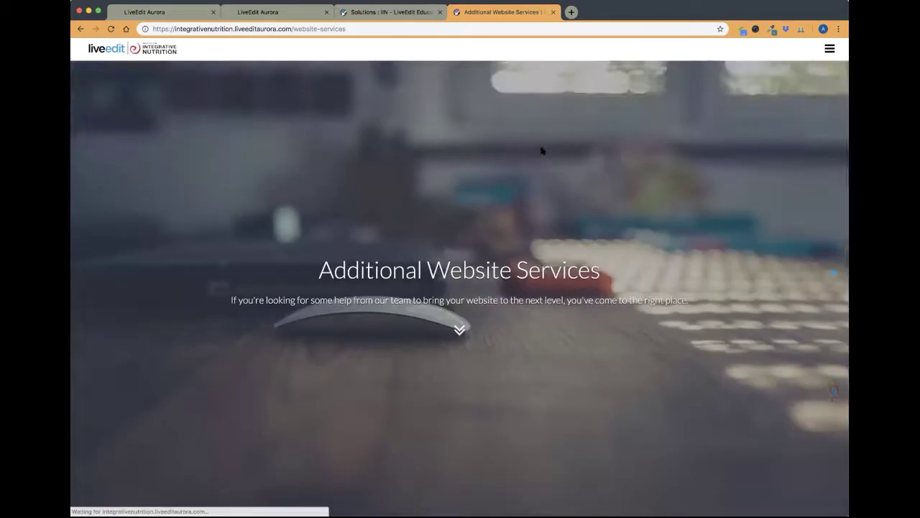
Step: Review the Do-It-For-Me, custom design and additional service options, their prices and the service request form
scroll(542, 150, "down", 10)
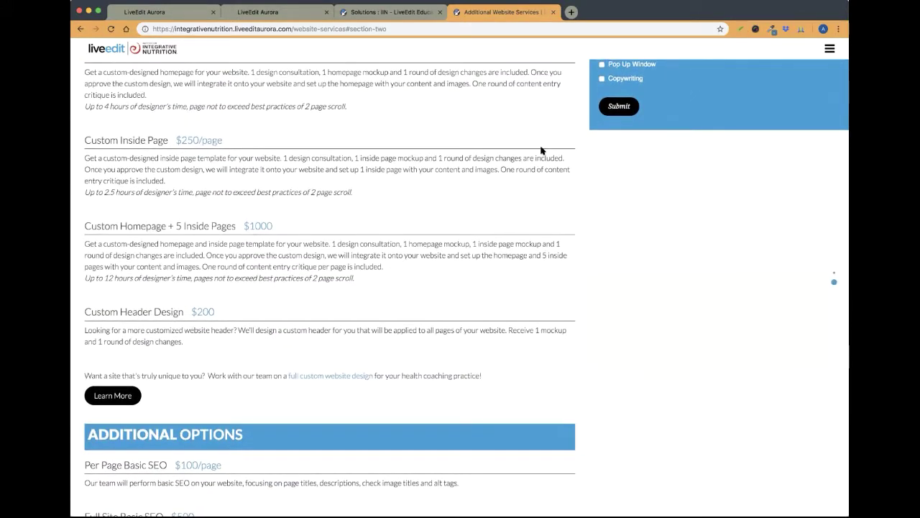
scroll(542, 150, "down", 10)
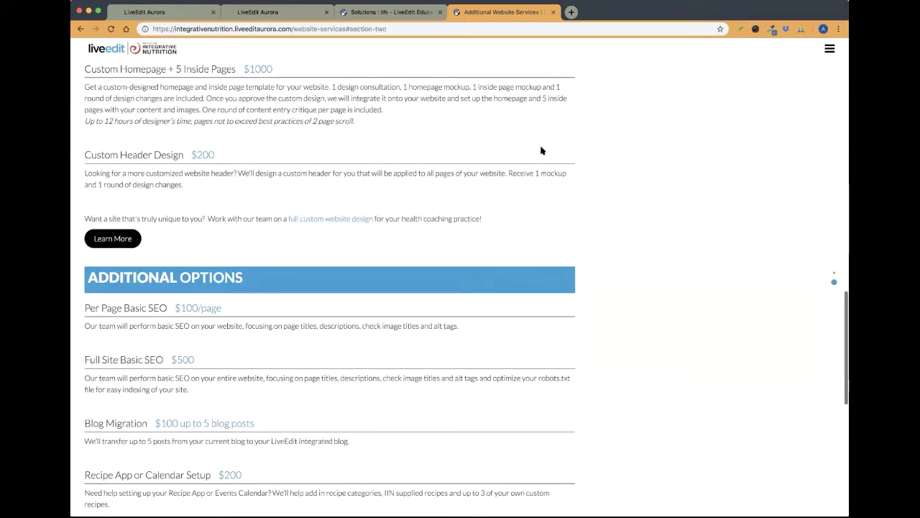
scroll(541, 150, "down", 8)
scroll(541, 151, "up", 5)
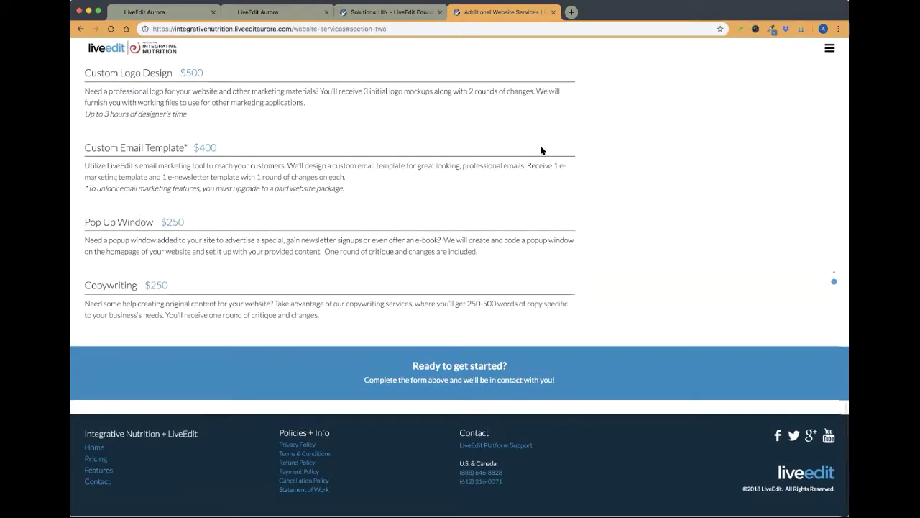
scroll(541, 150, "up", 10)
scroll(422, 242, "down", 1)
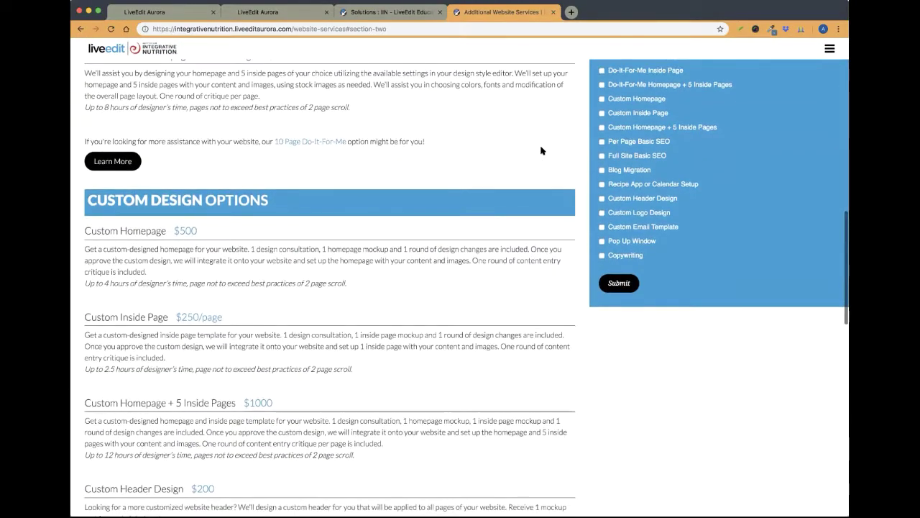
scroll(422, 243, "down", 2)
scroll(431, 216, "up", 7)
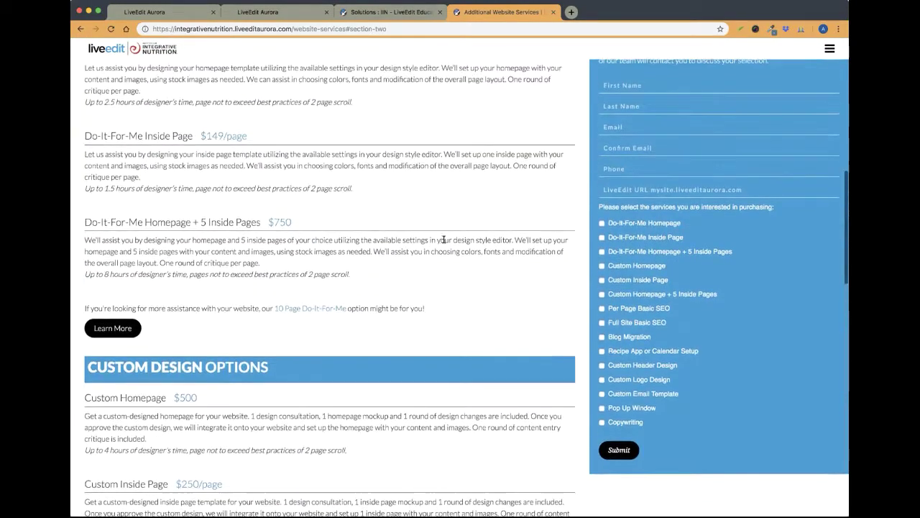
scroll(669, 211, "up", 3)
scroll(669, 211, "down", 1)
scroll(670, 211, "up", 1)
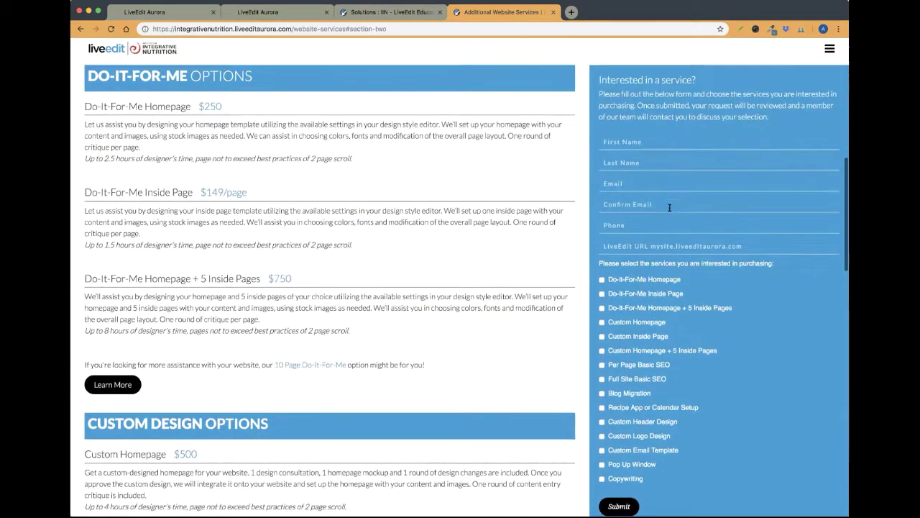
scroll(625, 90, "down", 1)
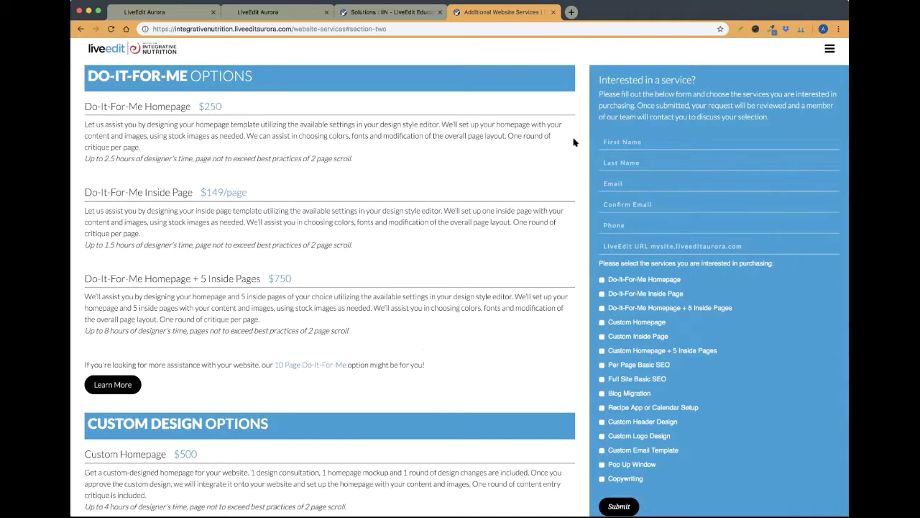
scroll(445, 100, "up", 2)
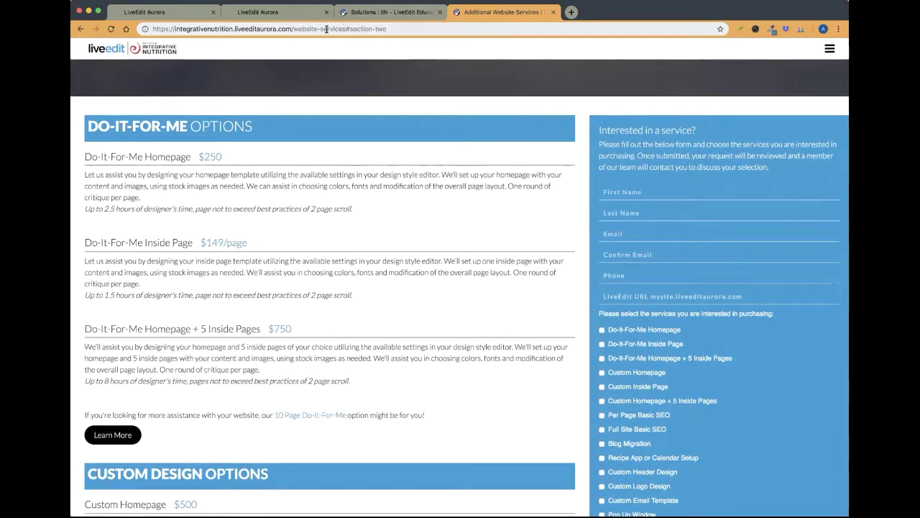
Step: Select the services page's web address without its section suffix and switch away from the browser
left_click_drag(346, 29, 171, 36)
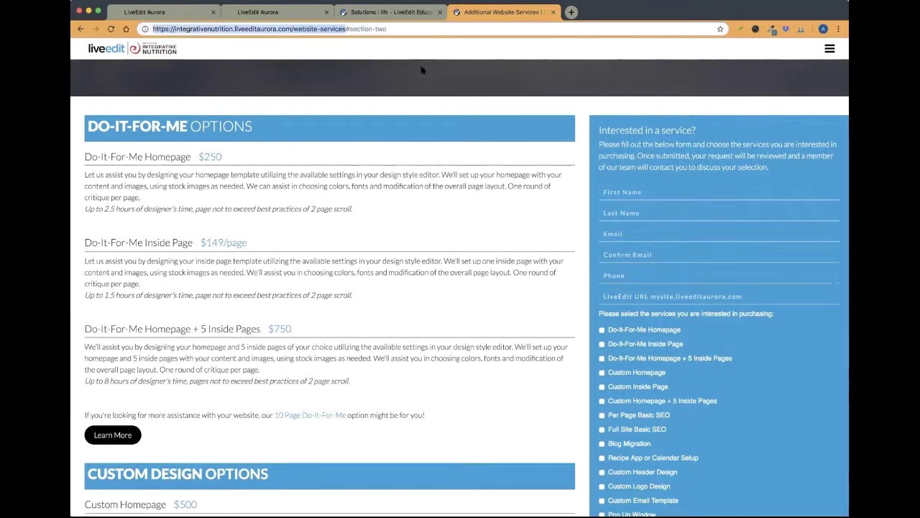
key("super+Tab")
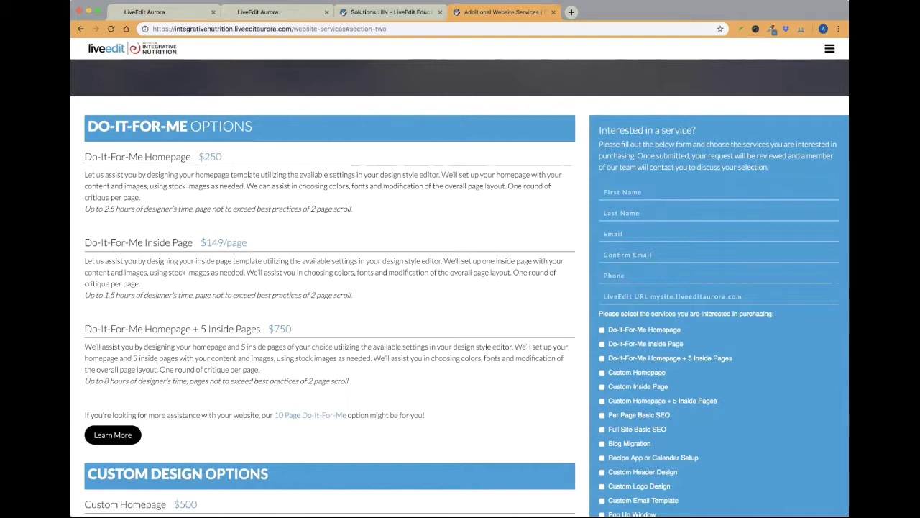
scroll(728, 120, "up", 2)
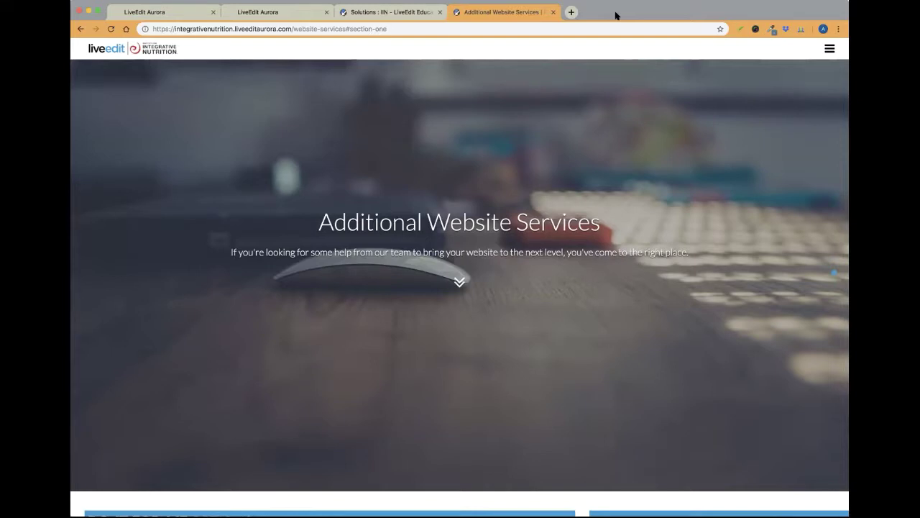
Step: Close the services page and return from the site settings to the health coaching site's home page
left_click(604, 14)
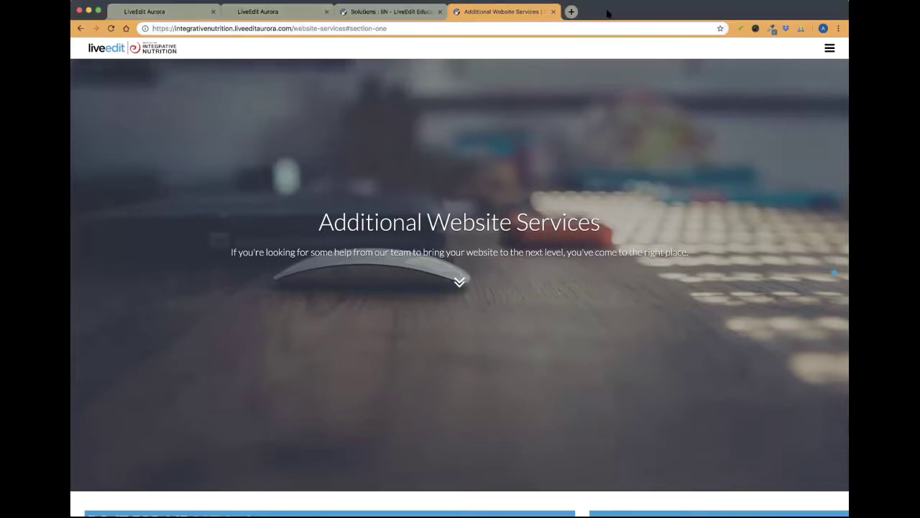
left_click(553, 12)
left_click(158, 14)
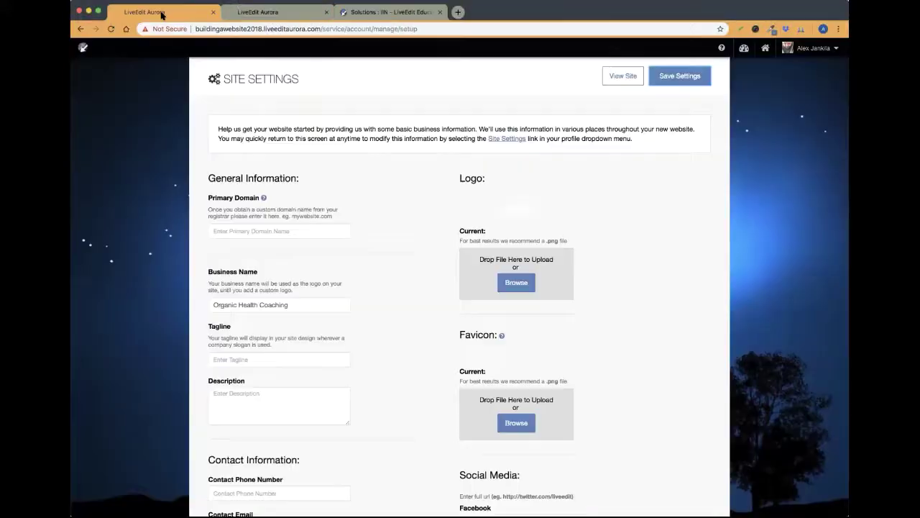
left_click(765, 48)
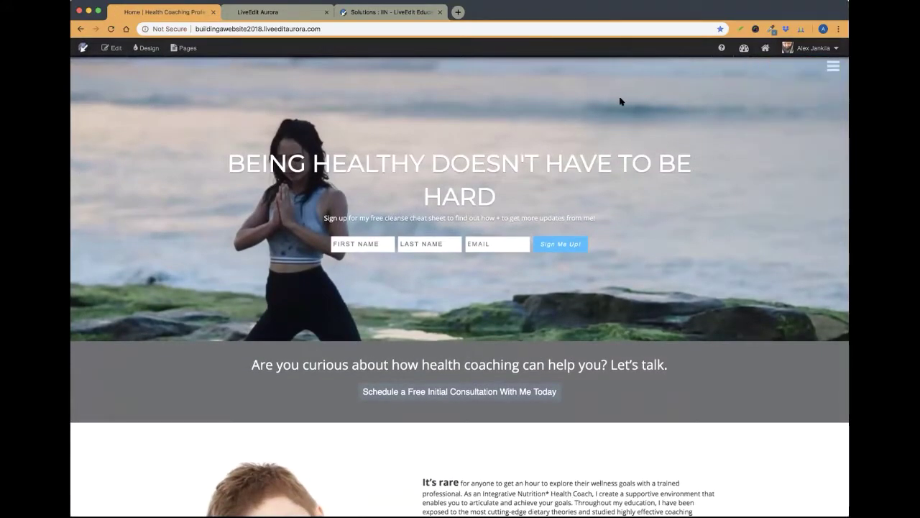
Step: Open the site's side menu and review the home page from the hero banner to the footer
left_click(833, 66)
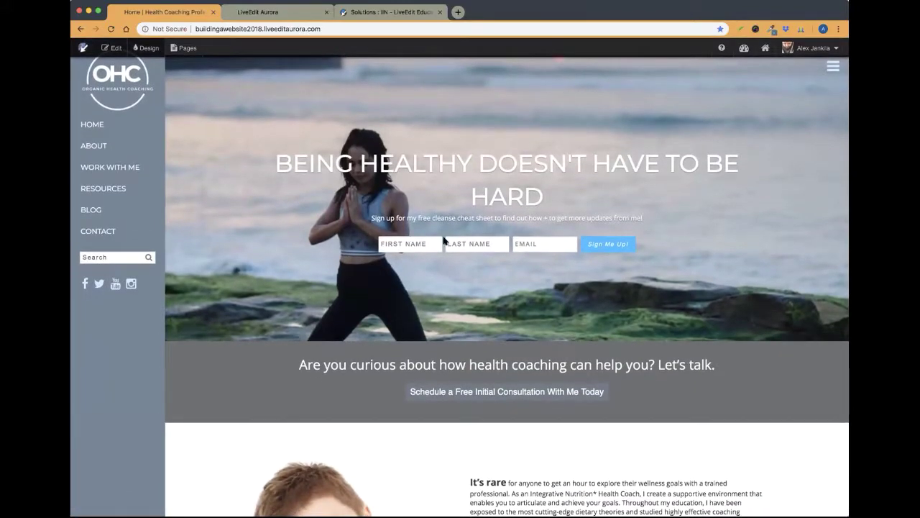
scroll(330, 309, "down", 2)
scroll(331, 310, "down", 1)
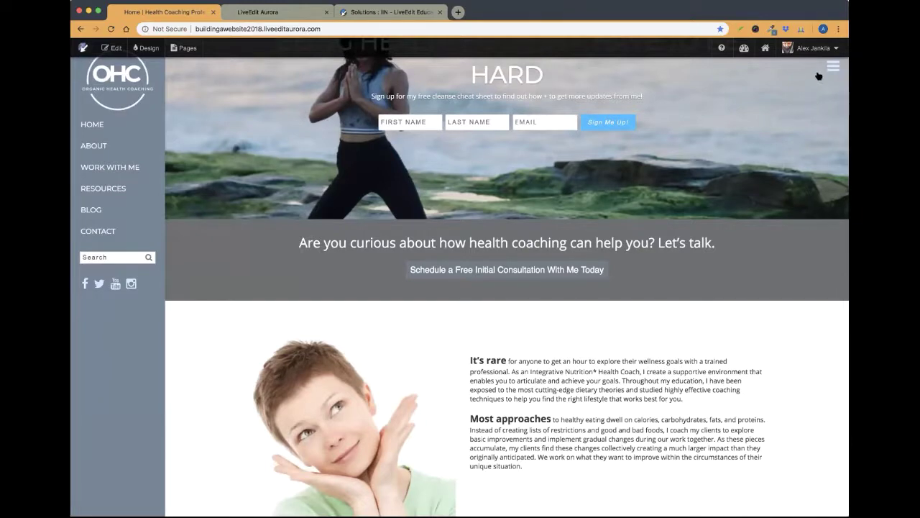
left_click(112, 47)
left_click(113, 47)
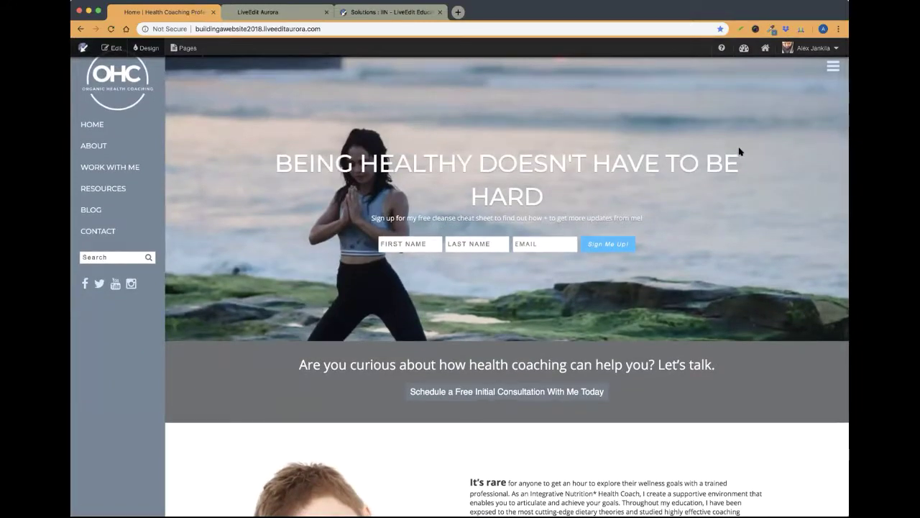
scroll(739, 151, "down", 20)
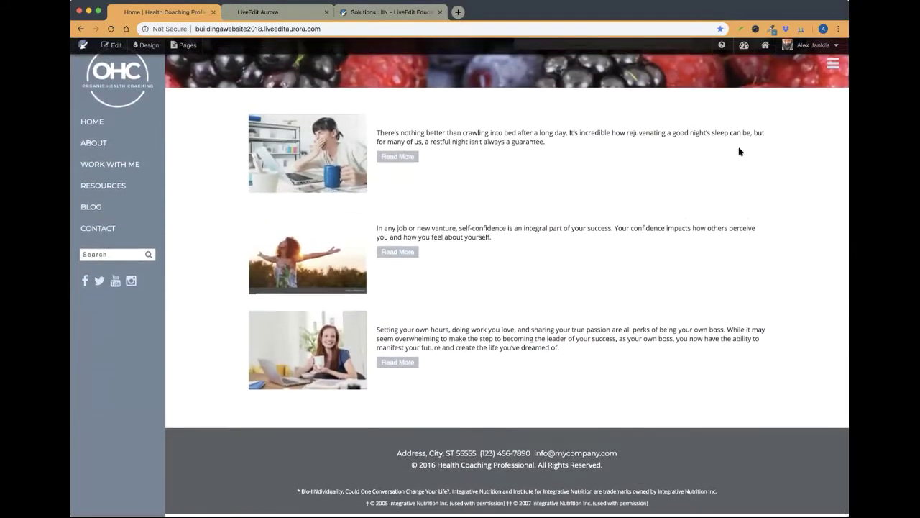
scroll(739, 152, "up", 20)
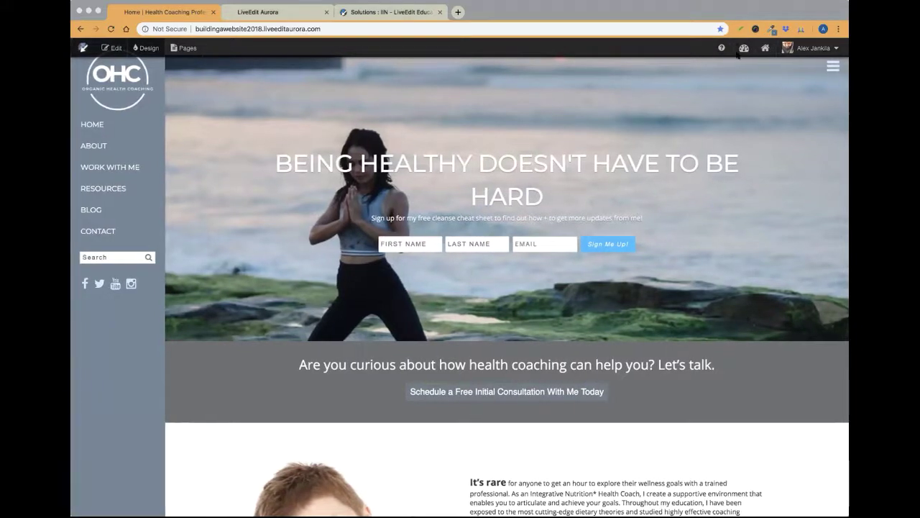
Step: Examine the hero banner's headline, cheat sheet invitation and sign-up form on the home page
left_click(684, 10)
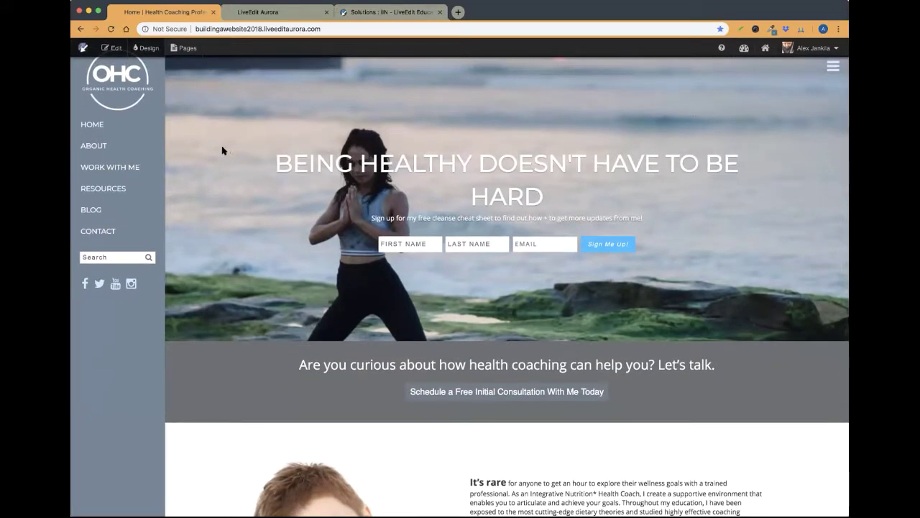
scroll(338, 108, "down", 1)
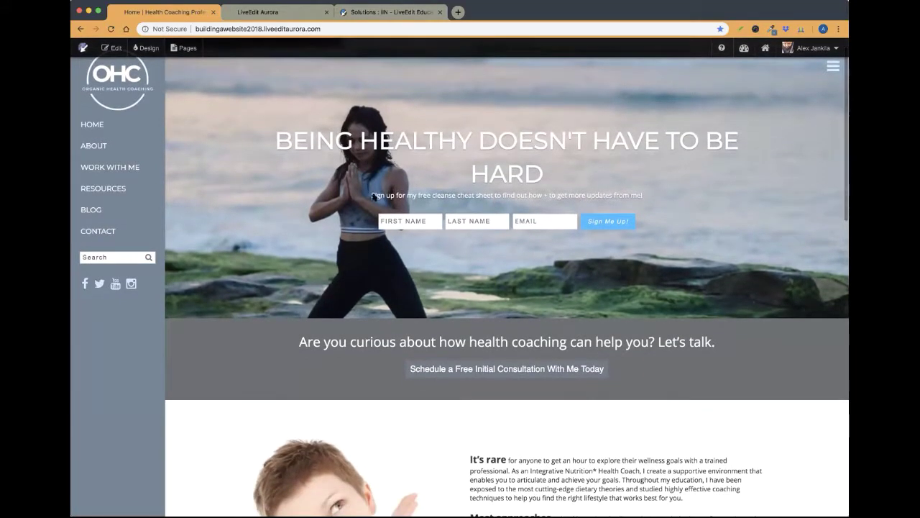
scroll(436, 175, "up", 1)
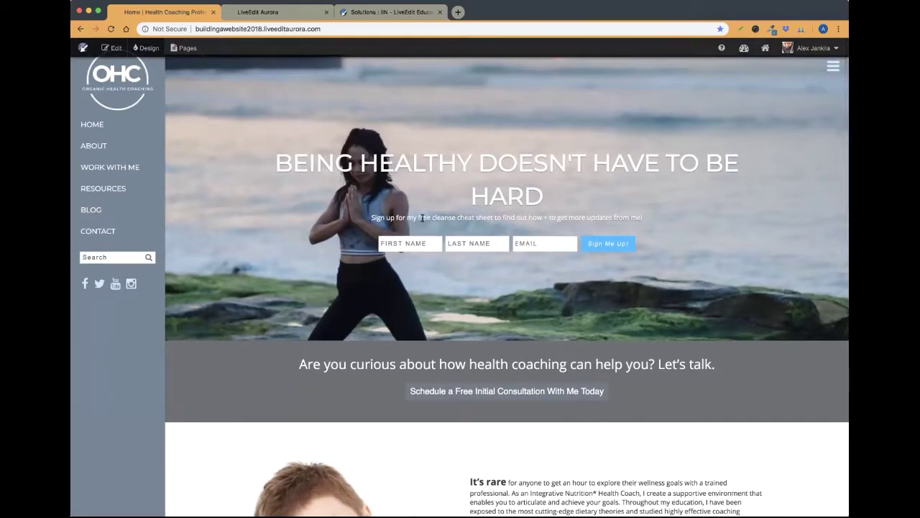
left_click_drag(273, 142, 657, 251)
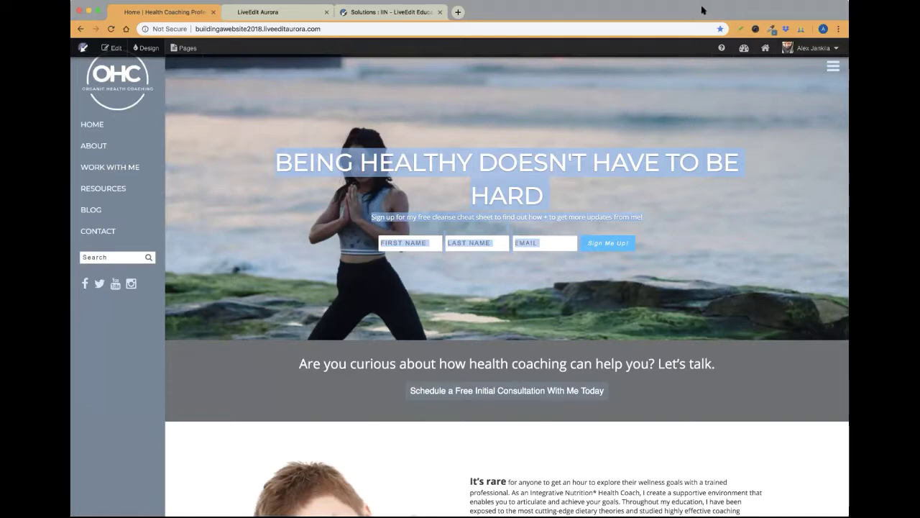
left_click(250, 151)
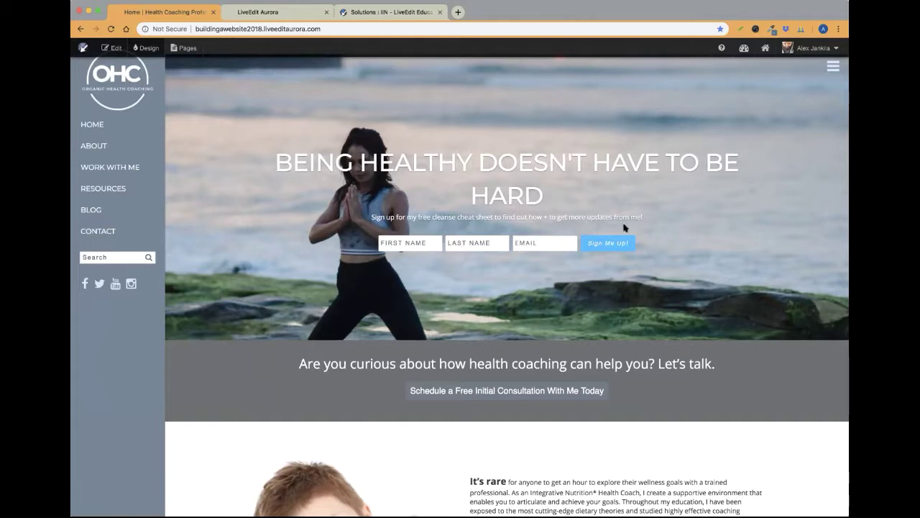
scroll(774, 216, "down", 1)
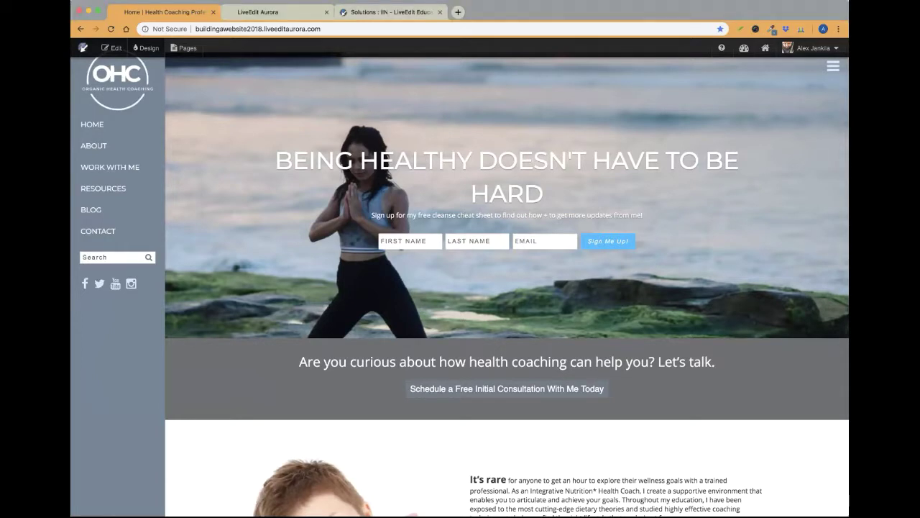
scroll(656, 266, "up", 1)
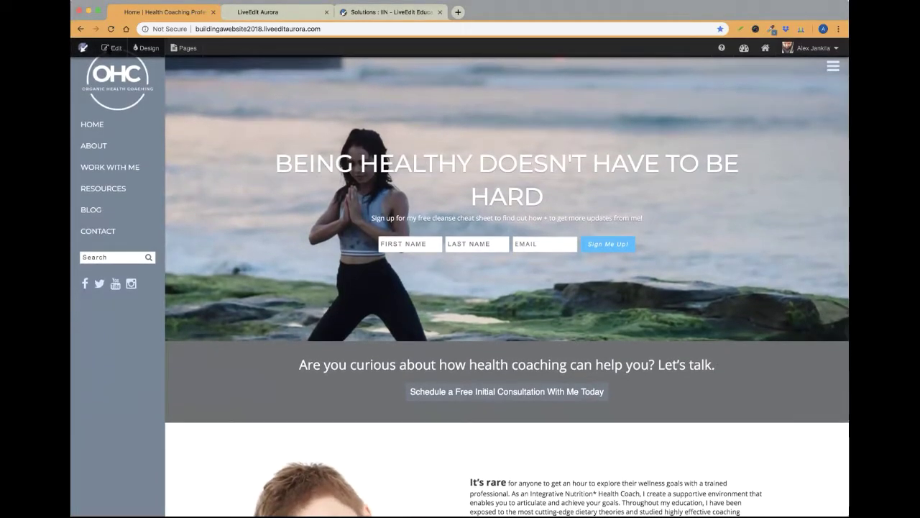
Step: Start editing the home page, check which forms the hero banner's sign-up form element offers, and leave editing without changes
left_click(112, 47)
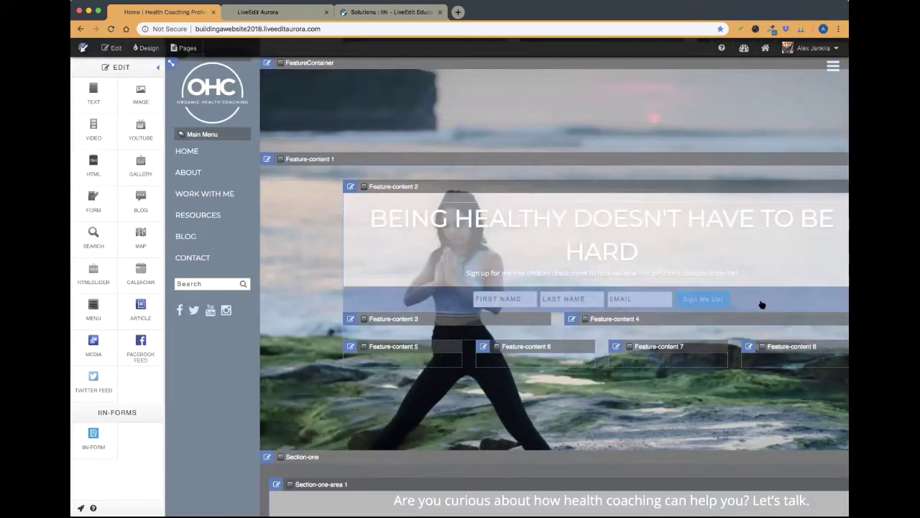
left_click(436, 298)
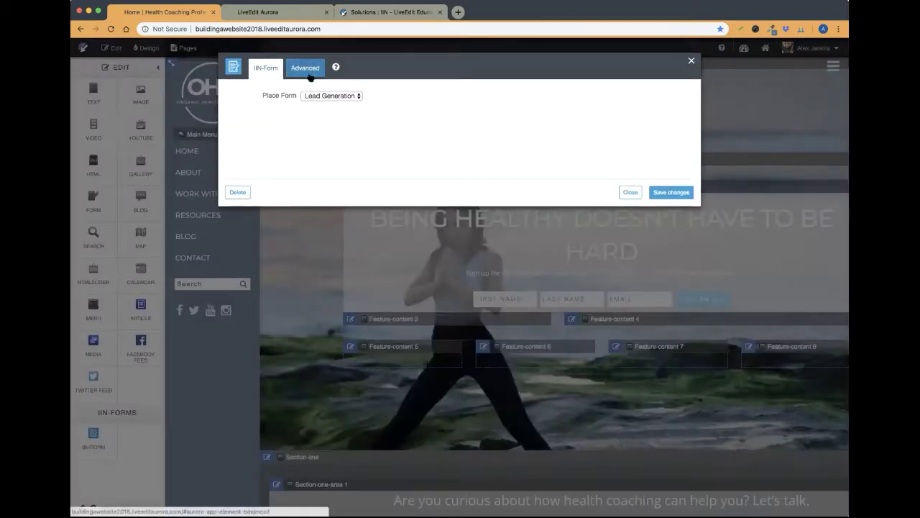
left_click(331, 95)
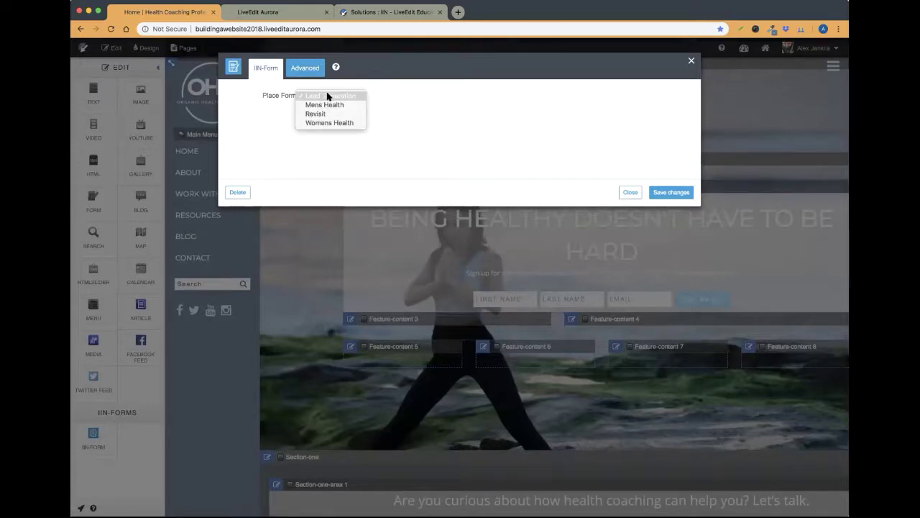
left_click(619, 190)
left_click(629, 192)
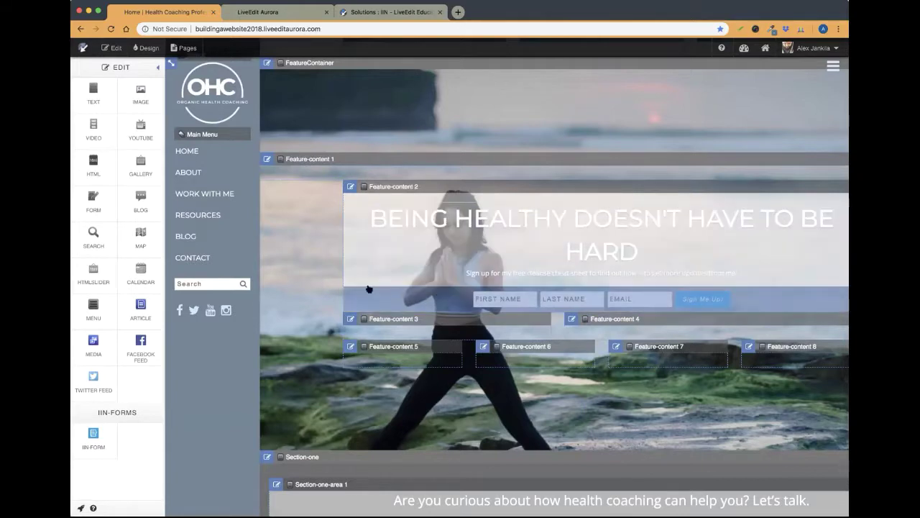
left_click(111, 47)
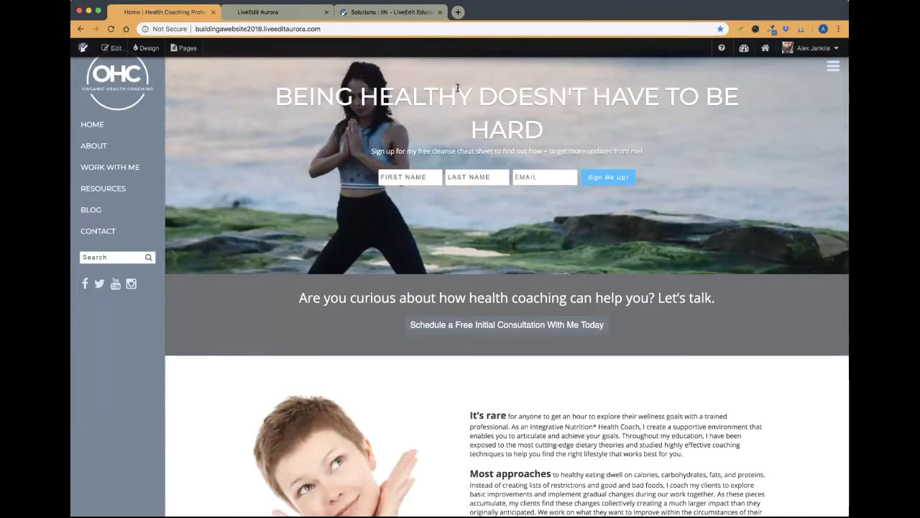
Step: Delete the Lead Generation form from the hero banner and leave page editing
left_click(112, 48)
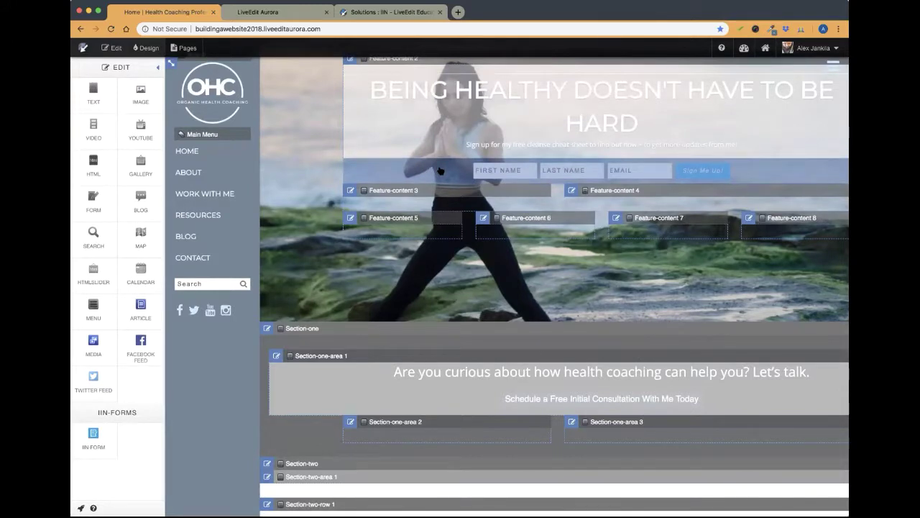
left_click(440, 170)
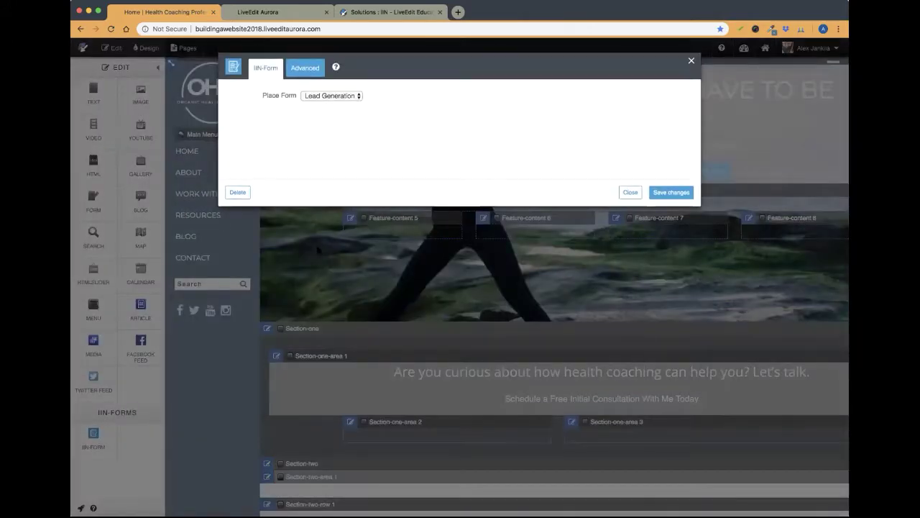
left_click(237, 193)
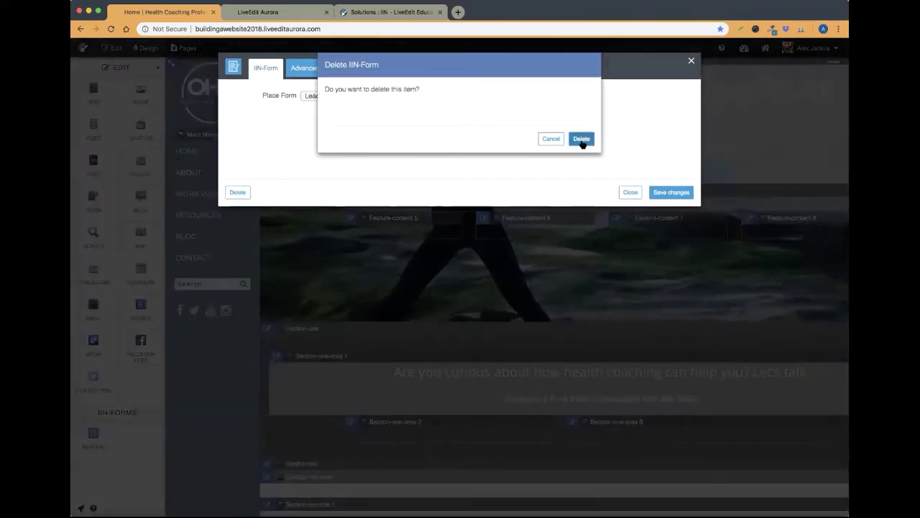
left_click(582, 141)
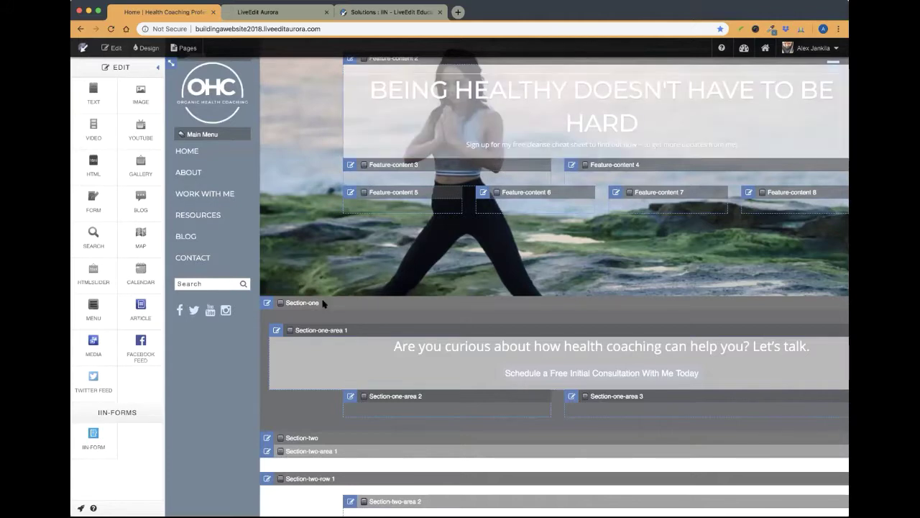
left_click(112, 47)
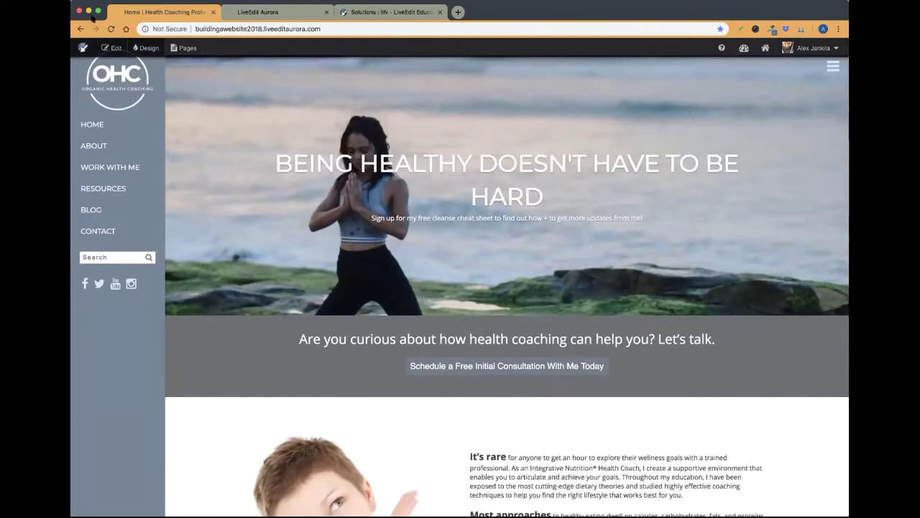
Step: Try to place a new IIN-Form below the hero text in Feature-content 2 with the Lead Generation form
mouse_move(184, 175)
scroll(185, 174, "down", 3)
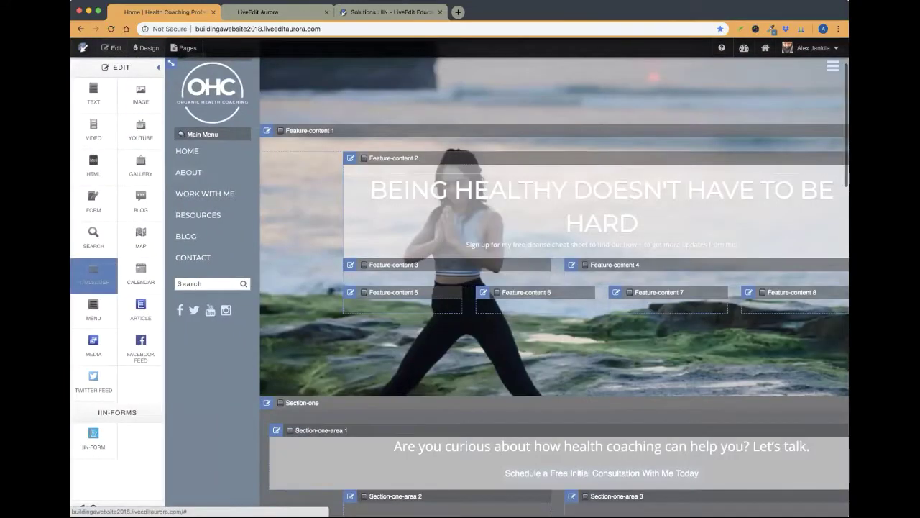
left_click_drag(94, 447, 551, 261)
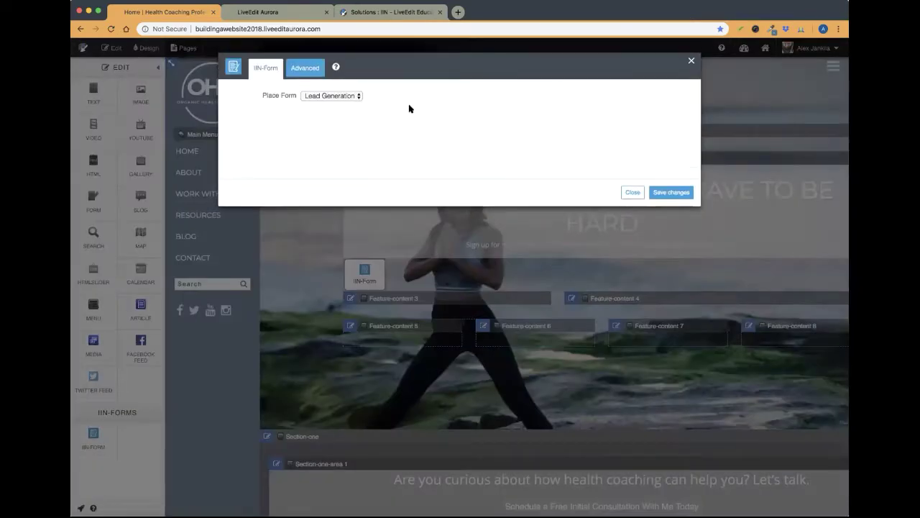
left_click(338, 95)
left_click(340, 96)
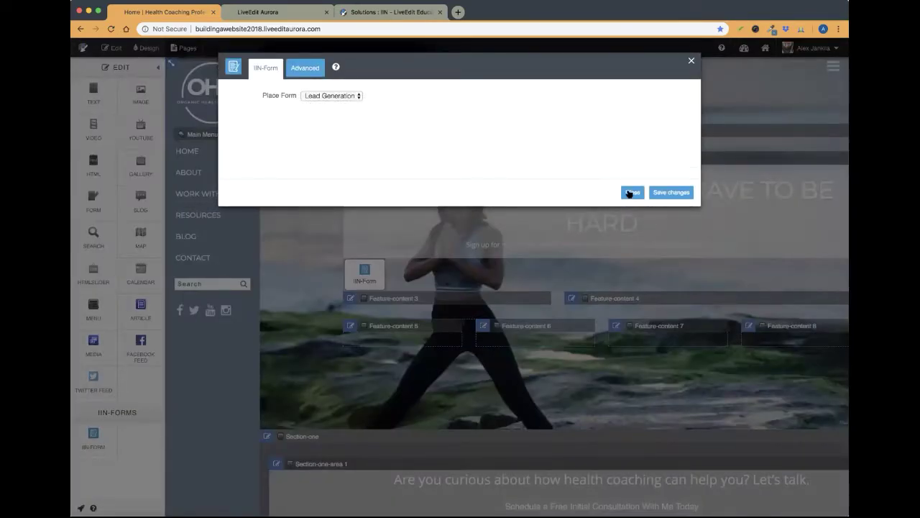
left_click(630, 193)
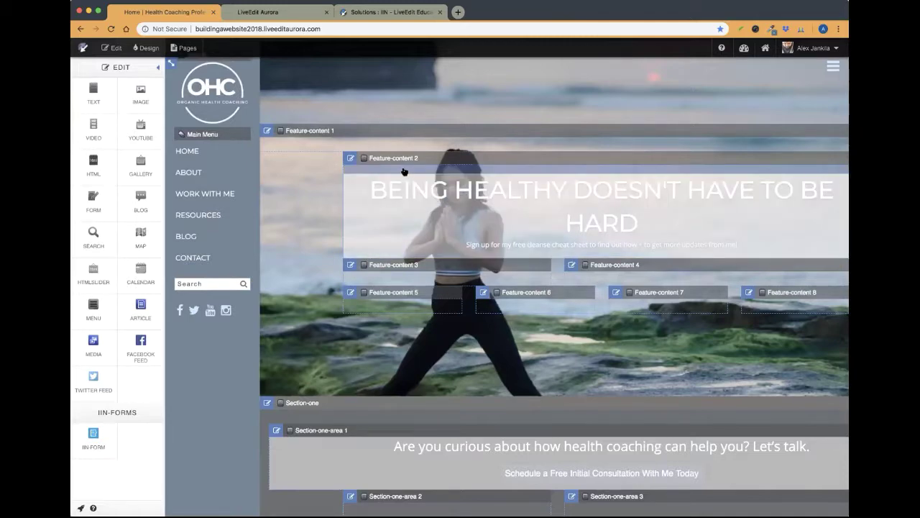
Step: Delete the empty text element above the headline in Feature-content 2
left_click(405, 169)
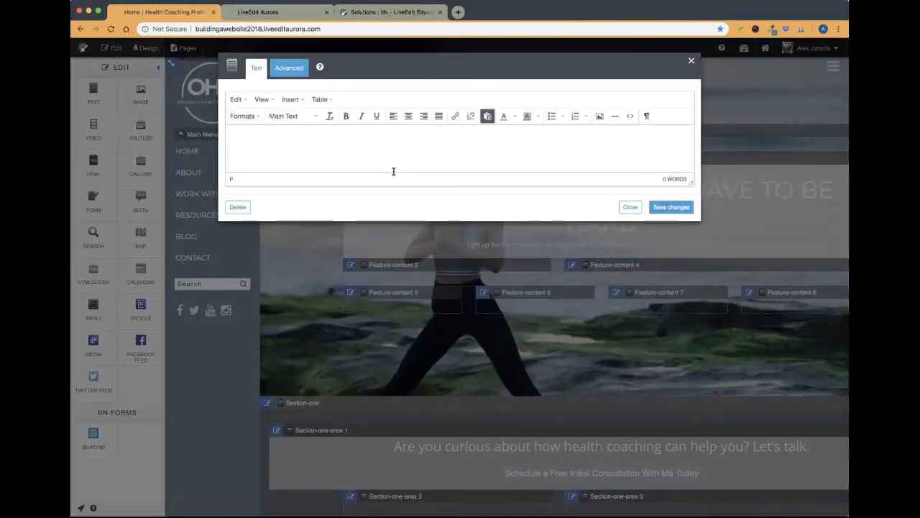
left_click(237, 208)
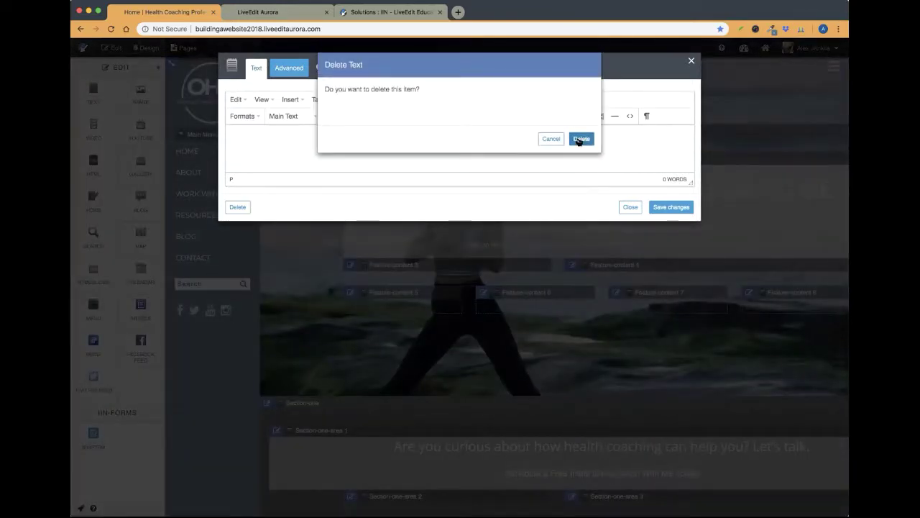
left_click(582, 137)
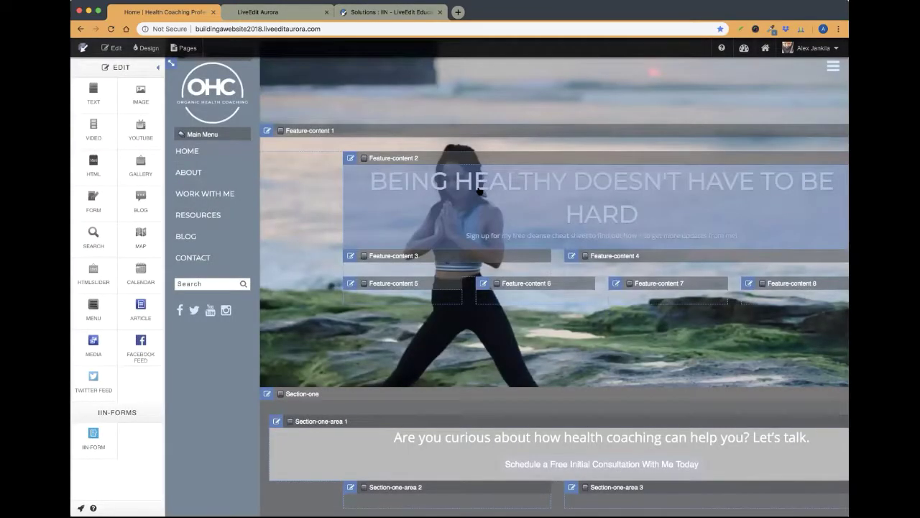
Step: Open the hero text in an enlarged editor and remove the cheat sheet sign-up sentence beneath the "BEING HEALTHY DOESN'T HAVE TO BE HARD" heading
left_click(479, 189)
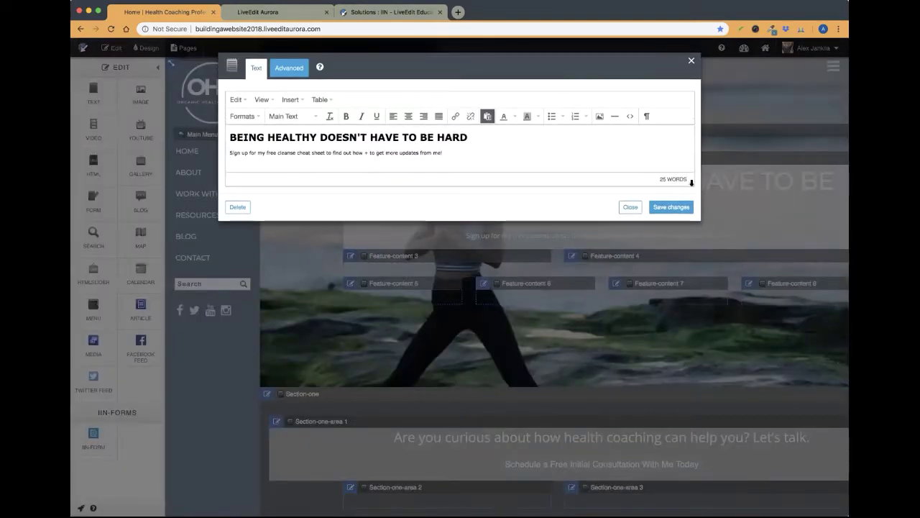
left_click(249, 136)
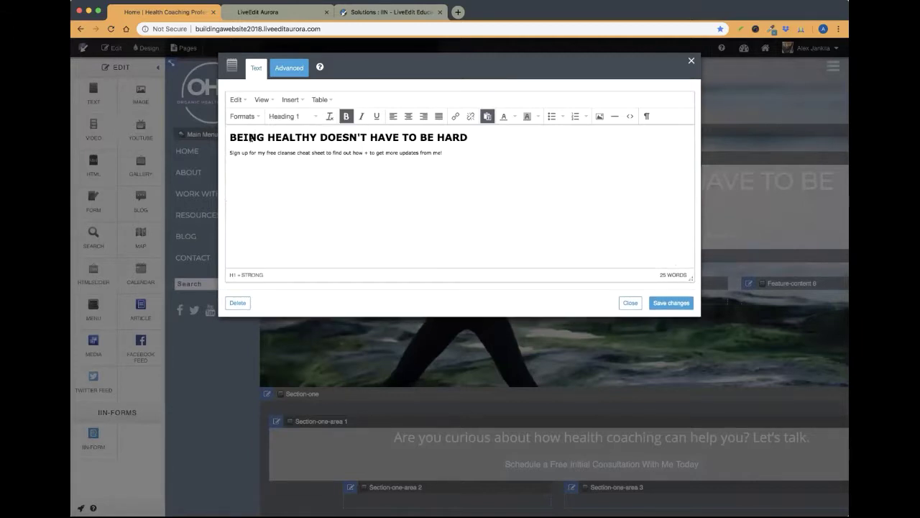
left_click(365, 153)
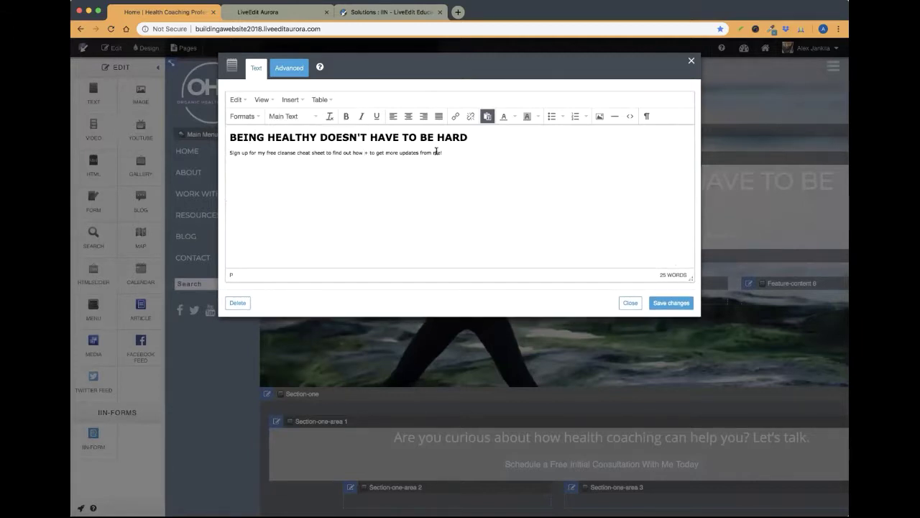
mouse_move(464, 136)
left_mouse_down()
mouse_move(483, 136)
mouse_move(228, 138)
left_mouse_up()
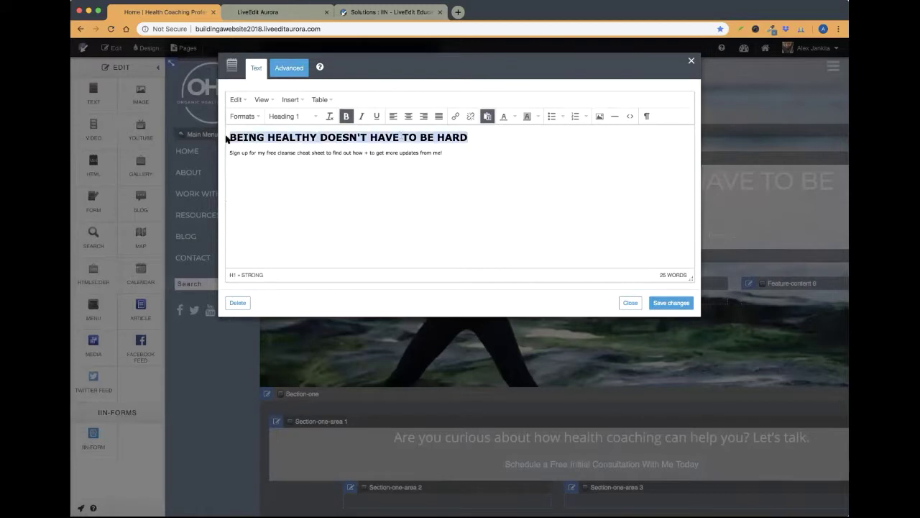
left_click_drag(389, 69, 459, 73)
left_click_drag(520, 156, 292, 149)
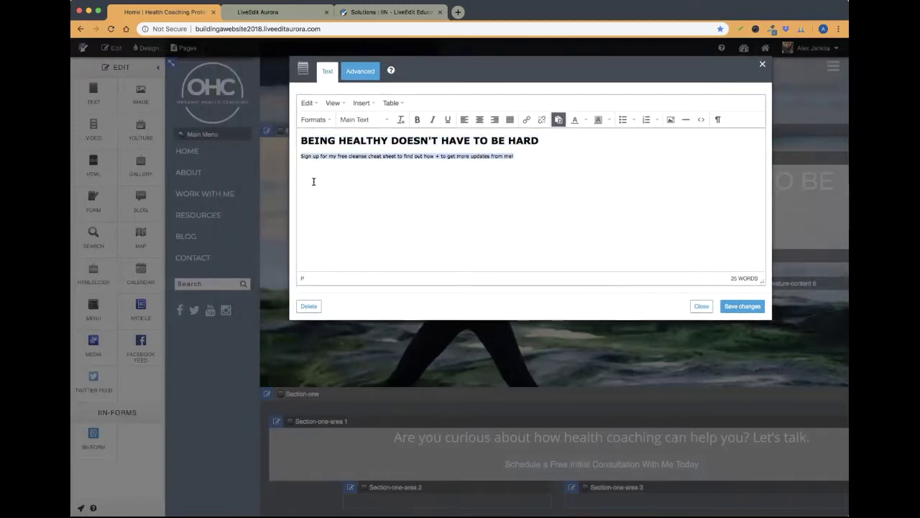
key("BackSpace")
key("BackSpace")
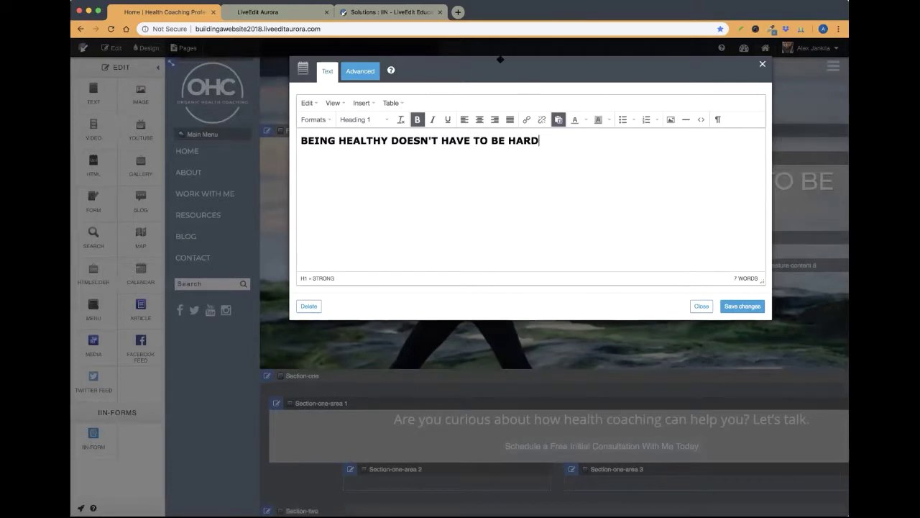
Step: Replace the hero heading text with "Welcome to Organic Health Coaching"
left_click_drag(501, 59, 519, 77)
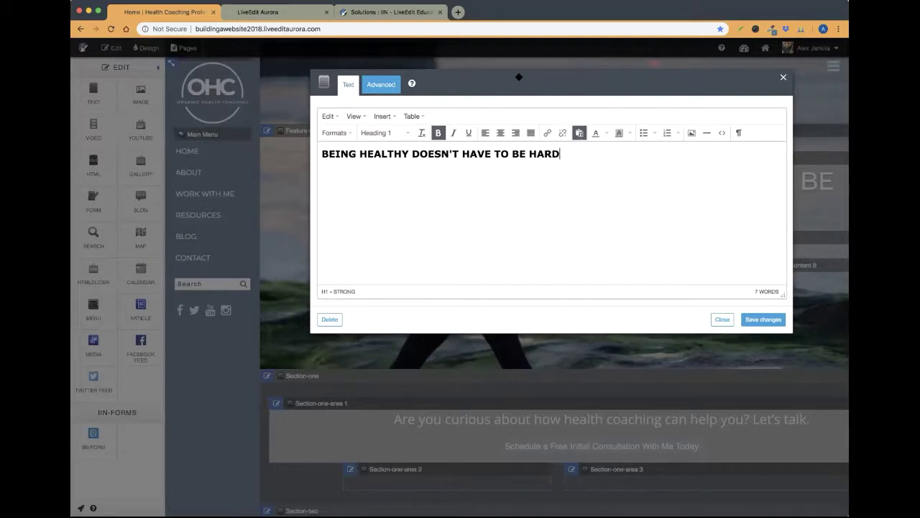
left_click_drag(575, 153, 304, 155)
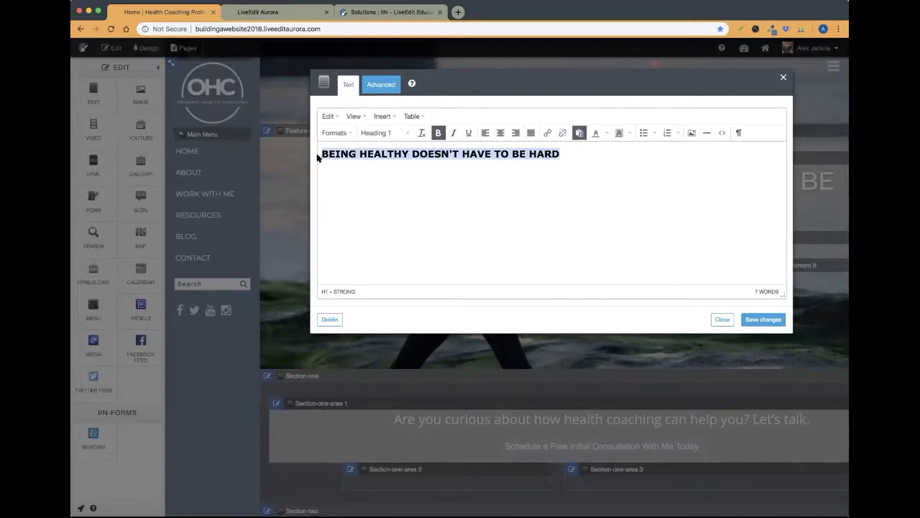
type("Welcome ")
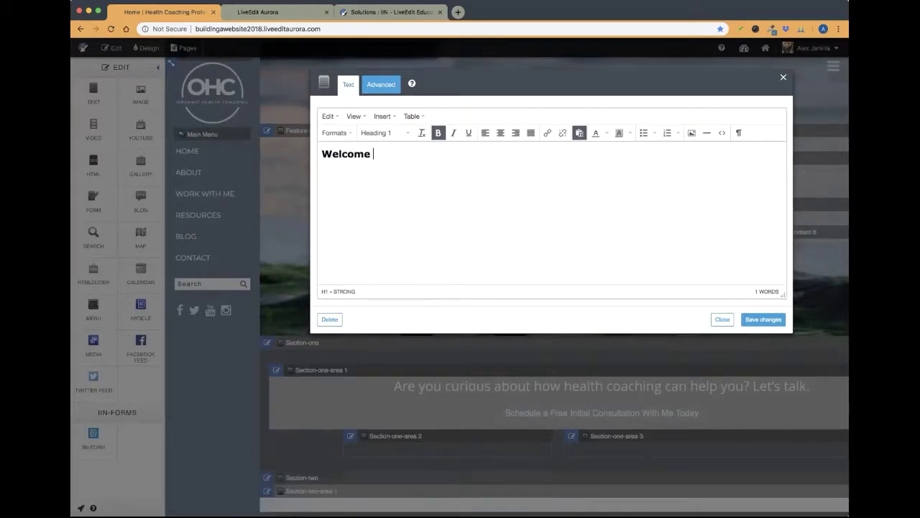
type("to Organic Health Coaching")
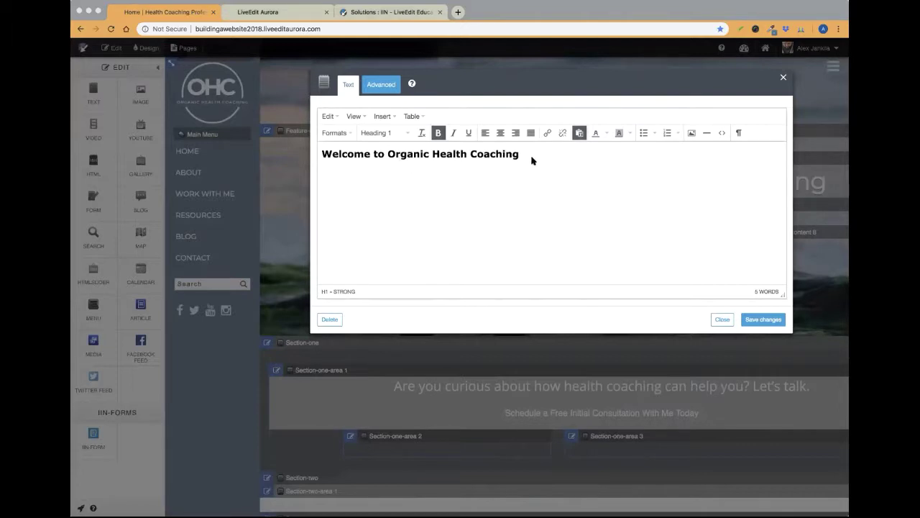
left_click(568, 268)
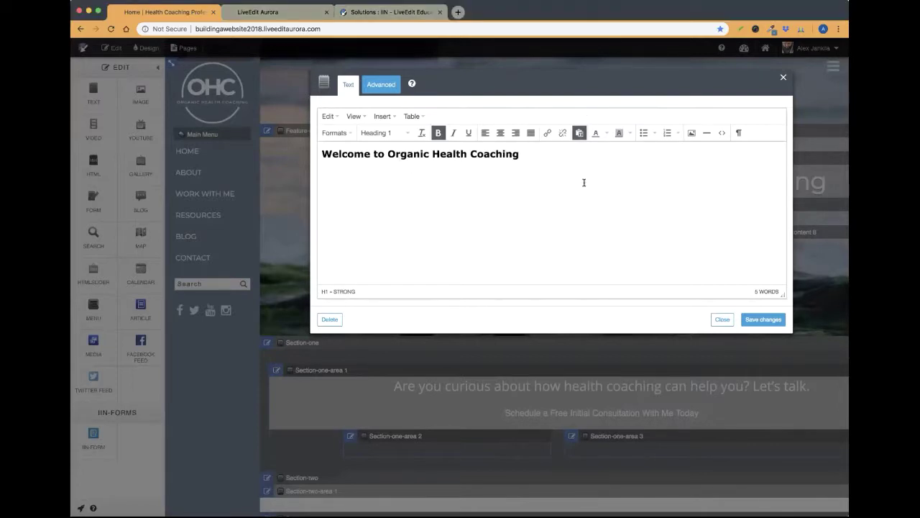
Step: Move the text editor clear of the hero headline, remove the headline's bold formatting, and save it before leaving page editing
left_click_drag(560, 98, 537, 172)
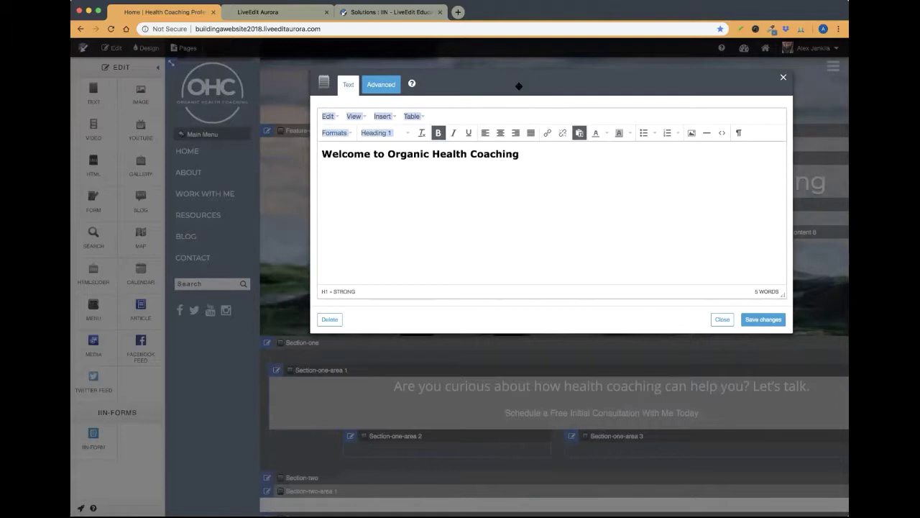
left_click_drag(503, 99, 489, 217)
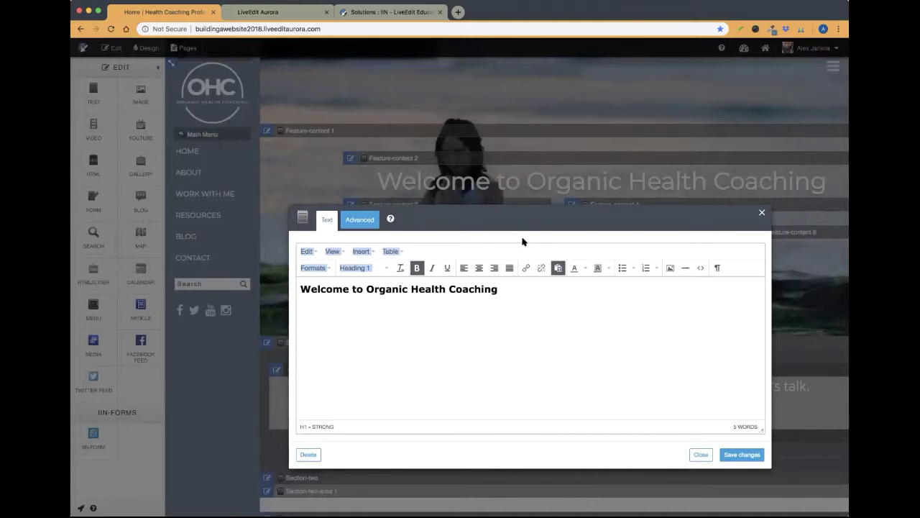
left_click(507, 290)
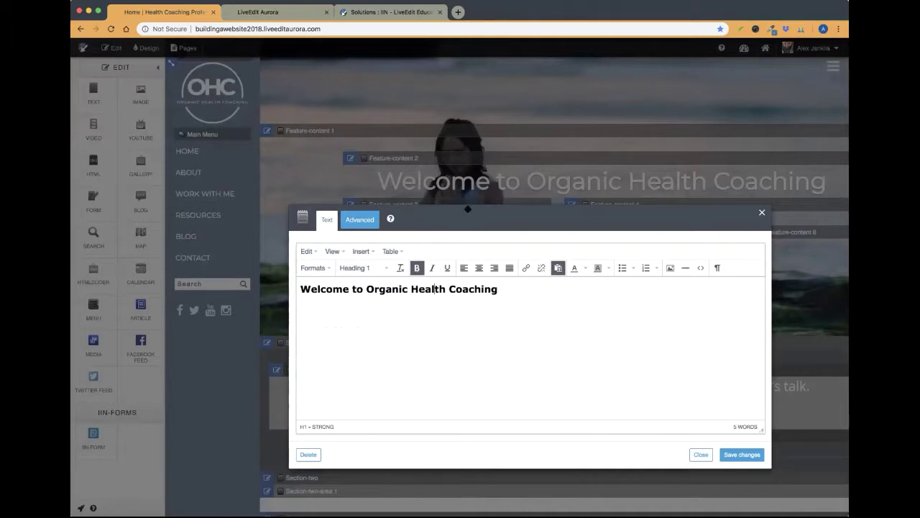
left_click_drag(527, 287, 264, 290)
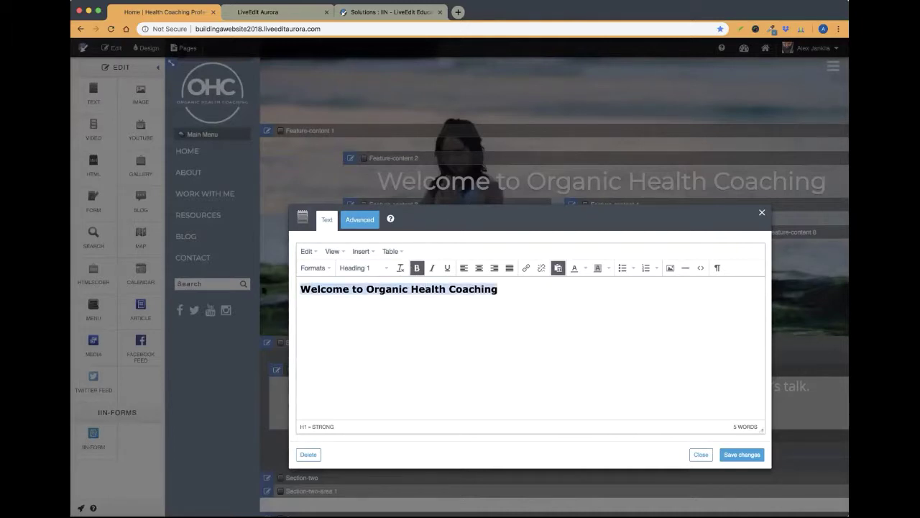
left_click(417, 269)
left_click(417, 268)
left_click(417, 269)
left_click(417, 268)
left_click(417, 268)
left_click(535, 292)
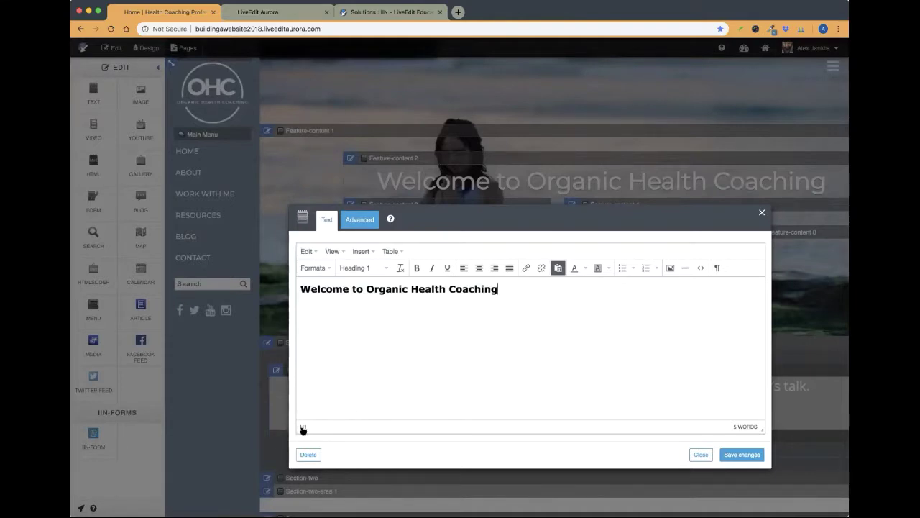
left_click(741, 454)
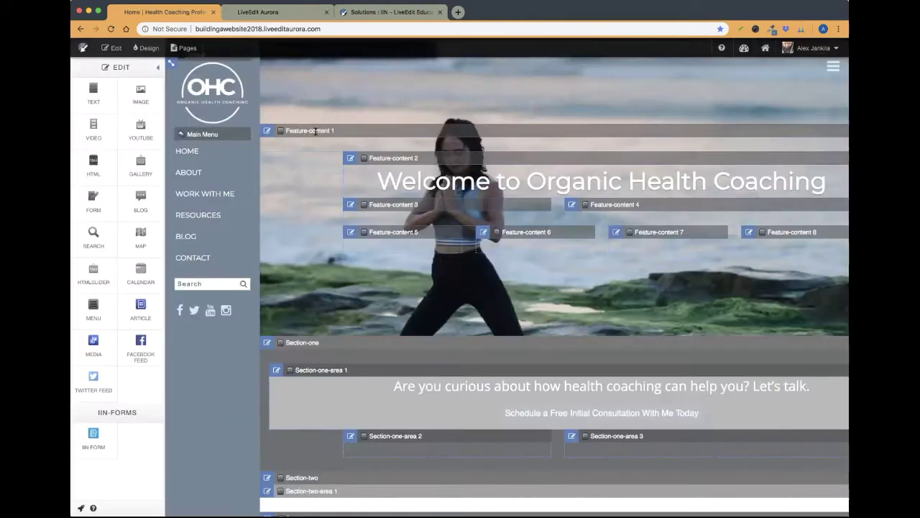
left_click(112, 28)
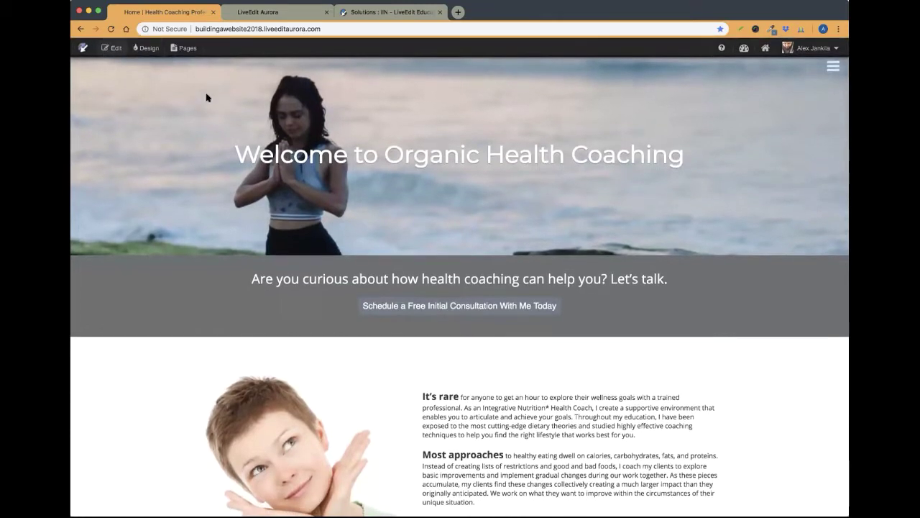
Step: Open the design's Typography settings and examine the Heading 1 style used by the hero headline
left_click_drag(236, 162, 691, 160)
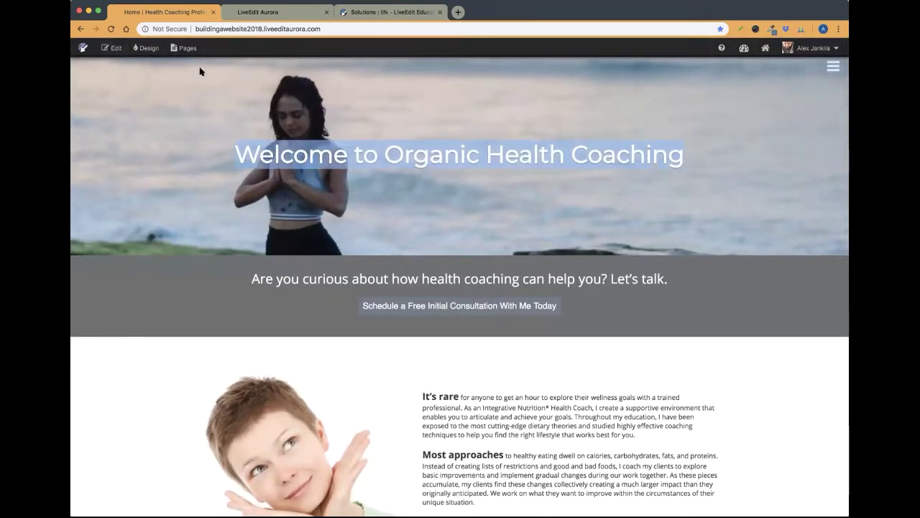
left_click(144, 48)
left_click(126, 261)
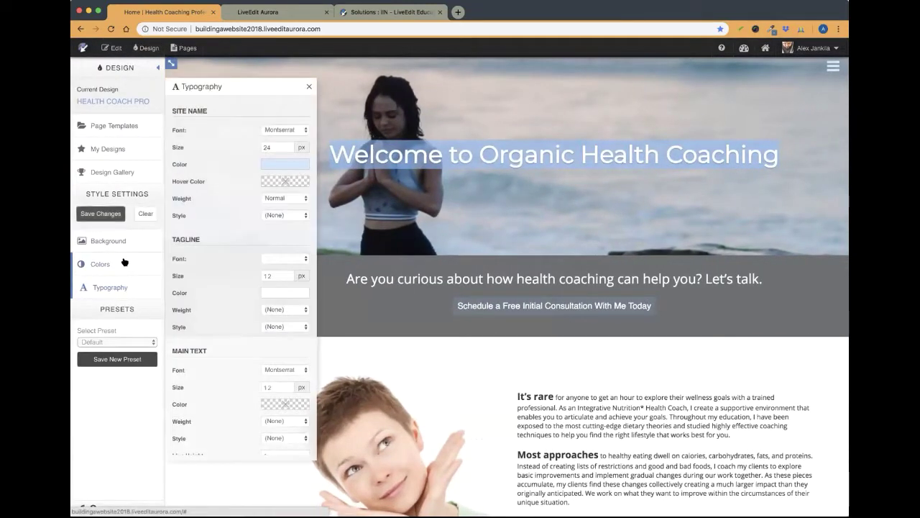
scroll(257, 242, "down", 8)
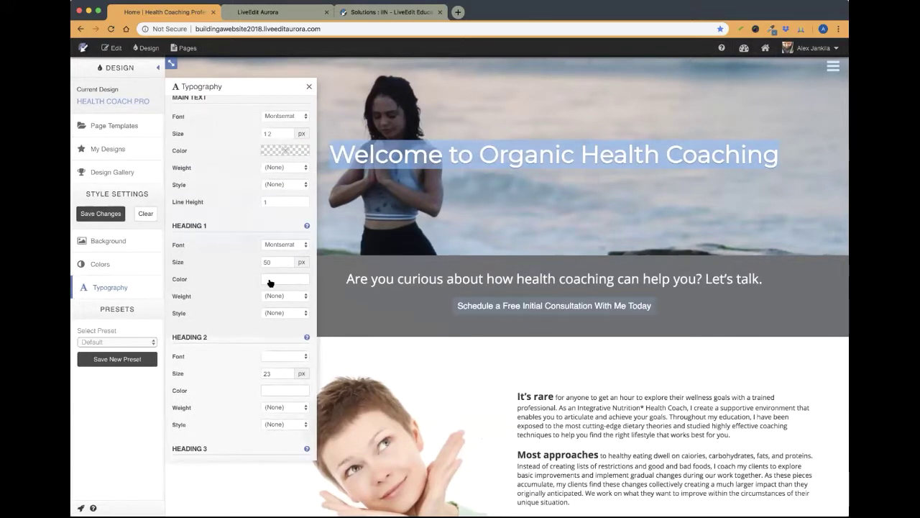
left_click(108, 49)
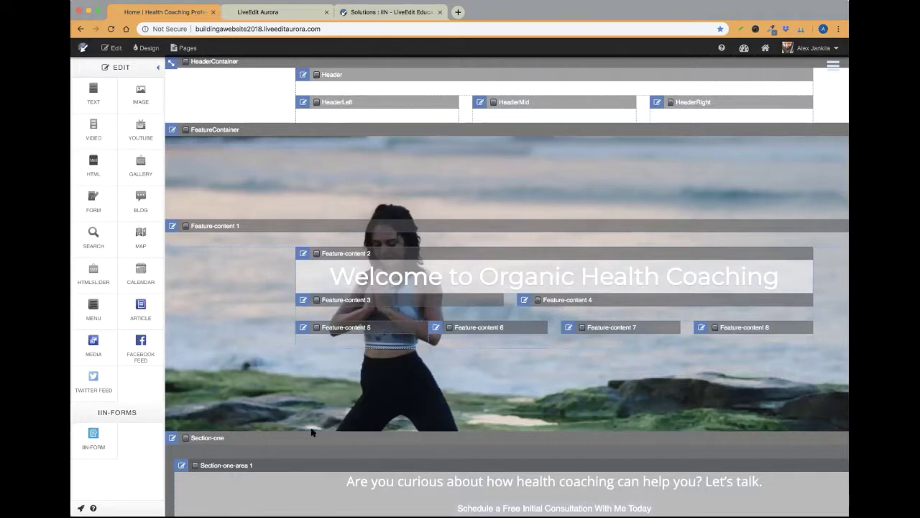
left_click_drag(92, 441, 428, 305)
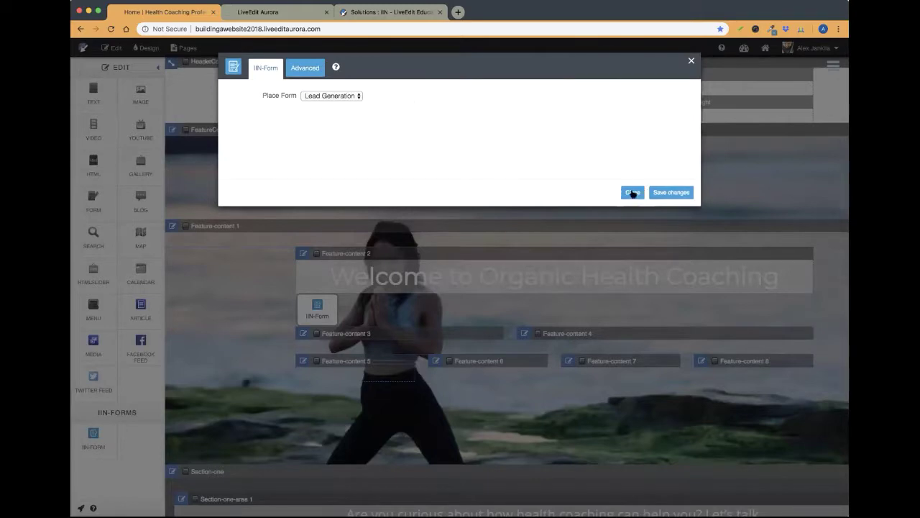
left_click(632, 193)
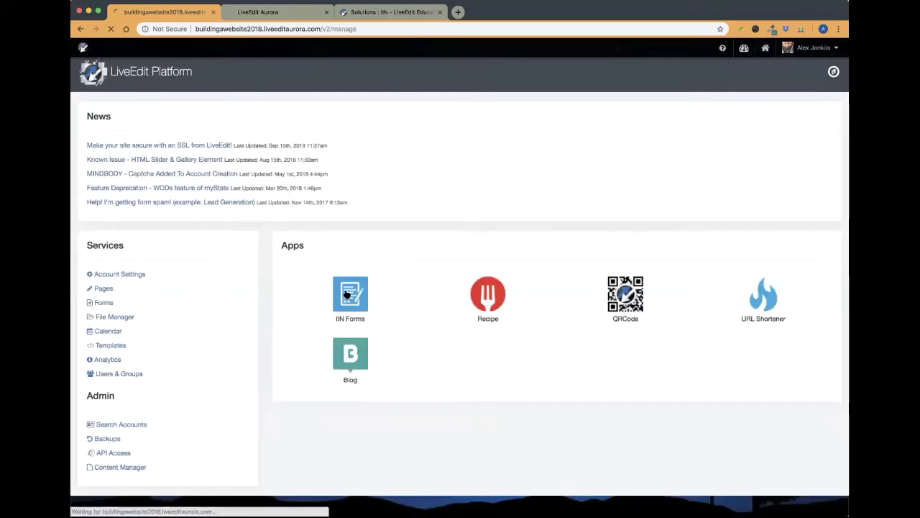
Step: Enable the captcha for the Lead Generation form in the IIN Forms app and save its settings
left_click(346, 295)
left_click(263, 190)
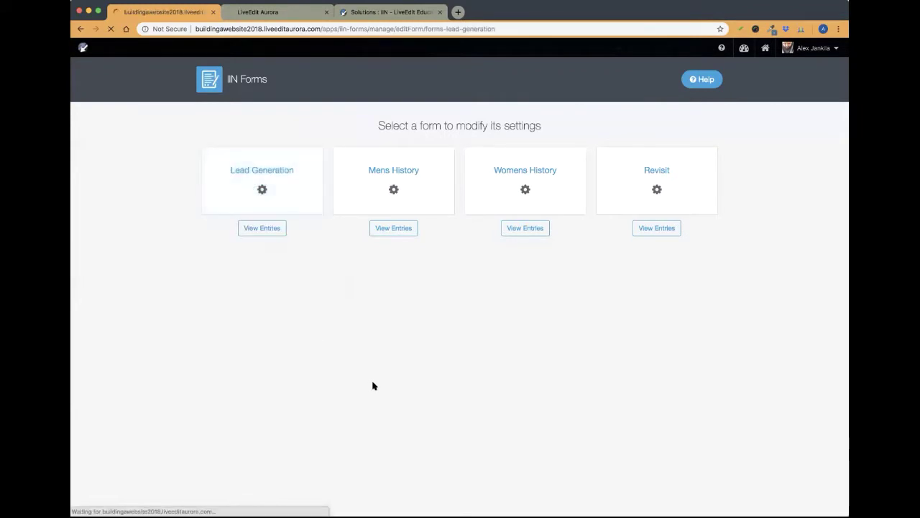
scroll(372, 385, "down", 3)
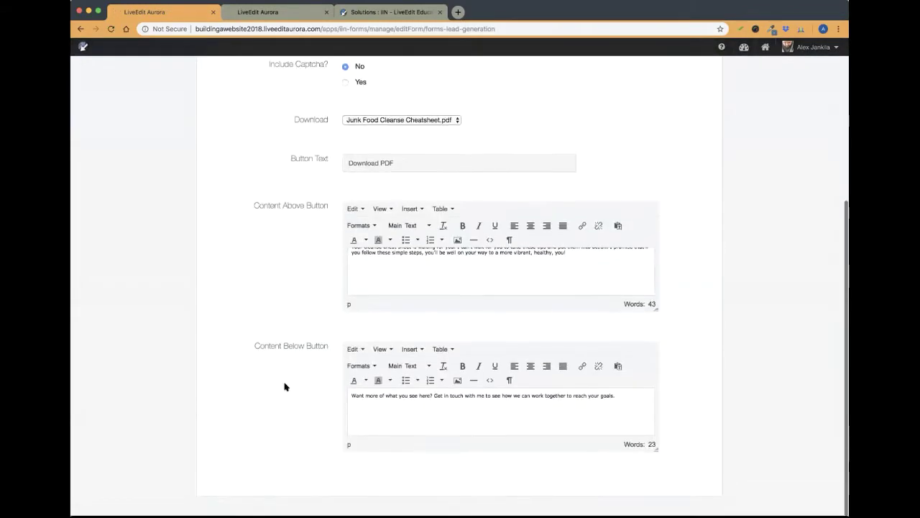
scroll(284, 387, "up", 3)
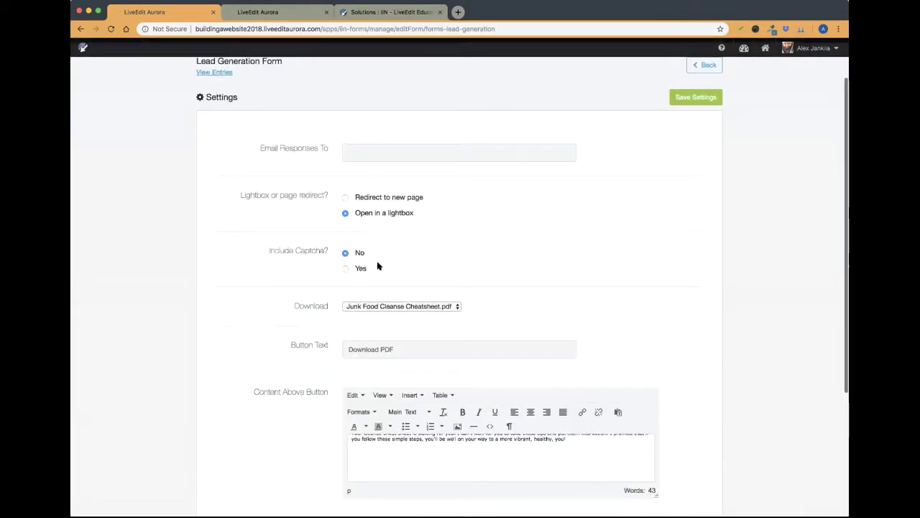
left_click(346, 268)
left_click(697, 100)
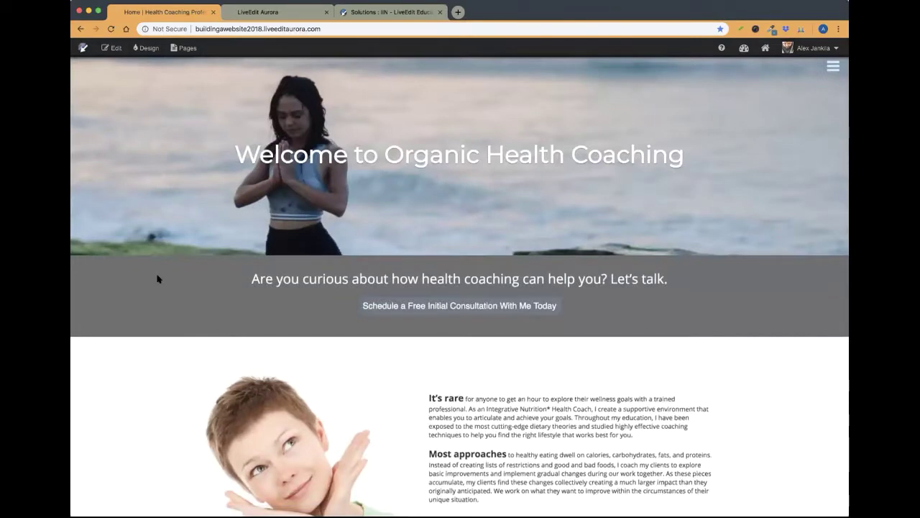
Step: Place an IIN-Form with the Lead Generation form below the headline in Feature-content 2 and view the page outside editing
left_click(111, 48)
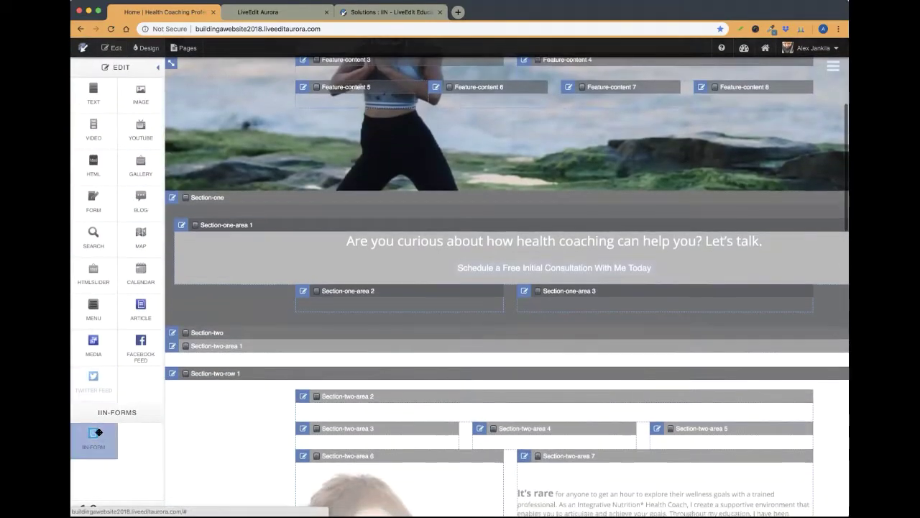
left_click_drag(94, 435, 445, 217)
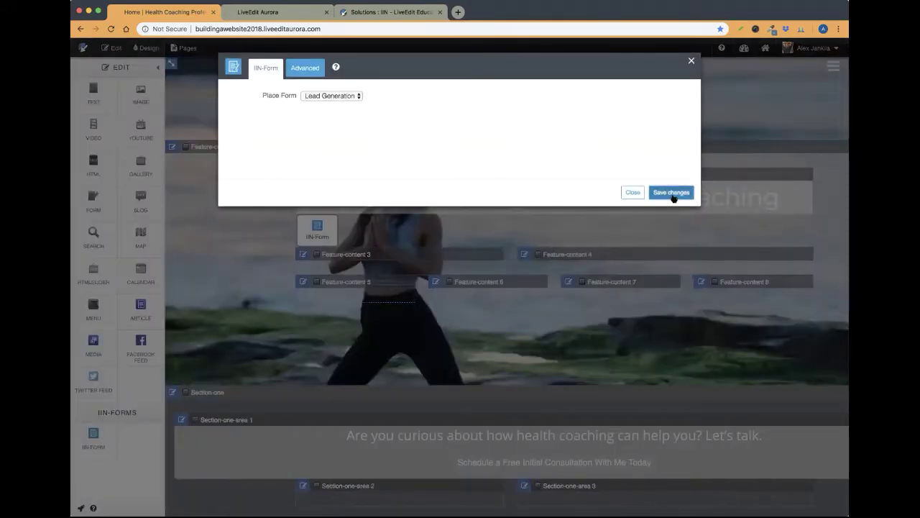
left_click(672, 193)
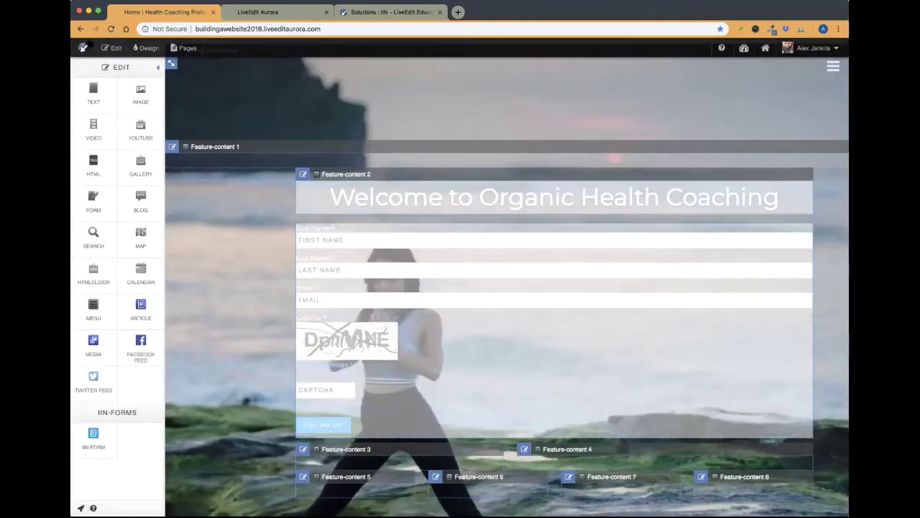
left_click(111, 47)
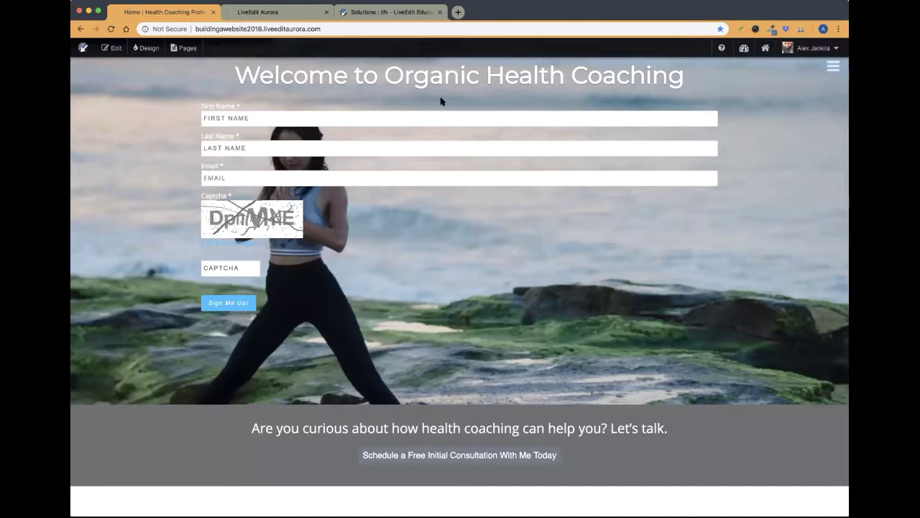
scroll(167, 152, "up", 2)
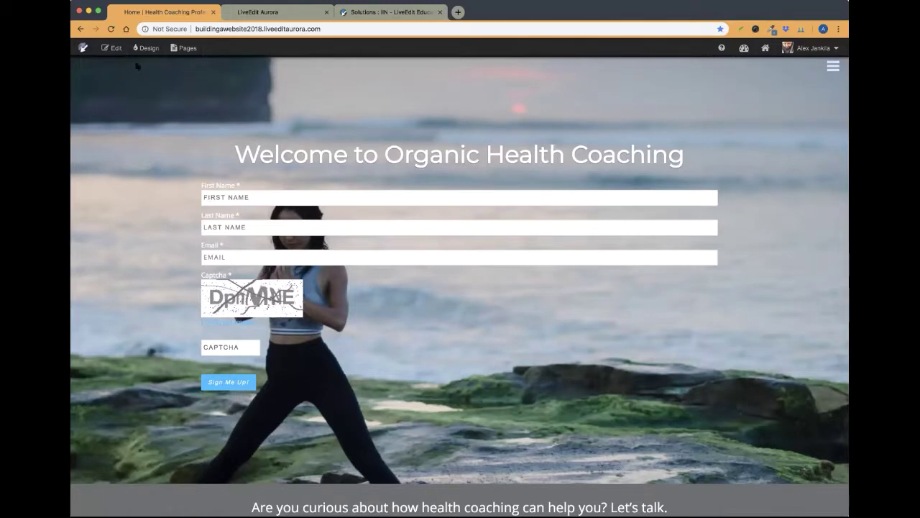
Step: Delete the Lead Generation form beneath the headline in Feature-content 2 and leave page editing
left_click(111, 48)
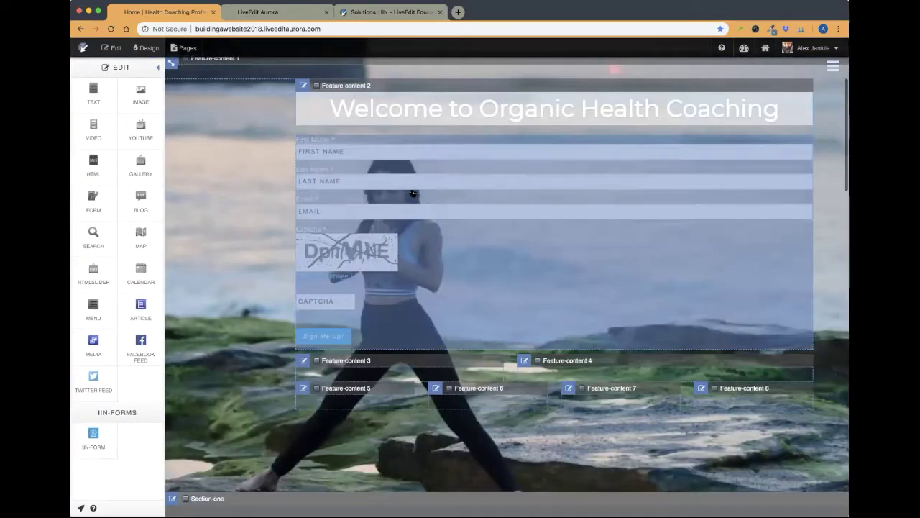
left_click(413, 192)
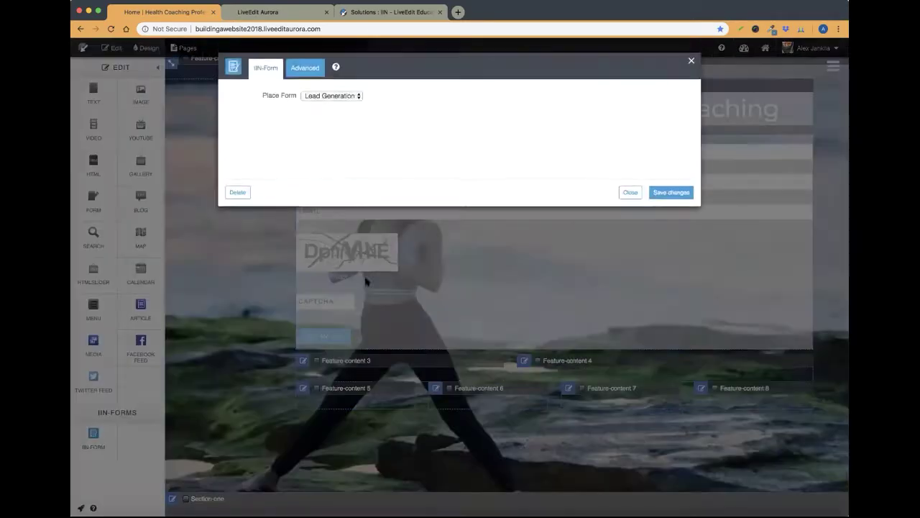
left_click(238, 192)
left_click(582, 138)
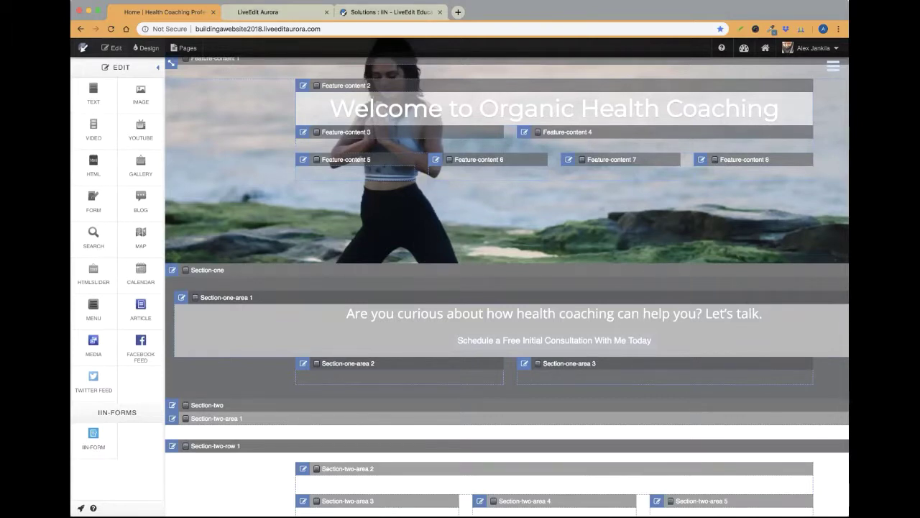
scroll(545, 206, "up", 3)
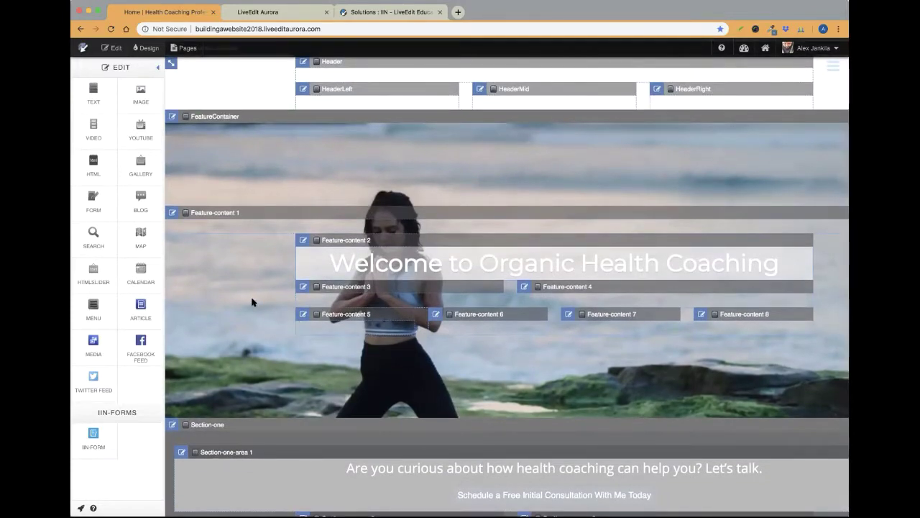
scroll(253, 302, "down", 2)
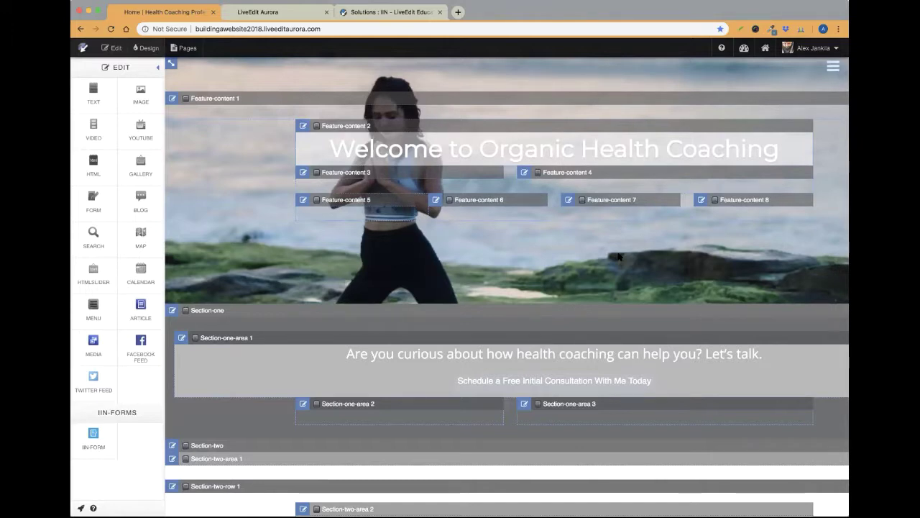
scroll(618, 257, "down", 3)
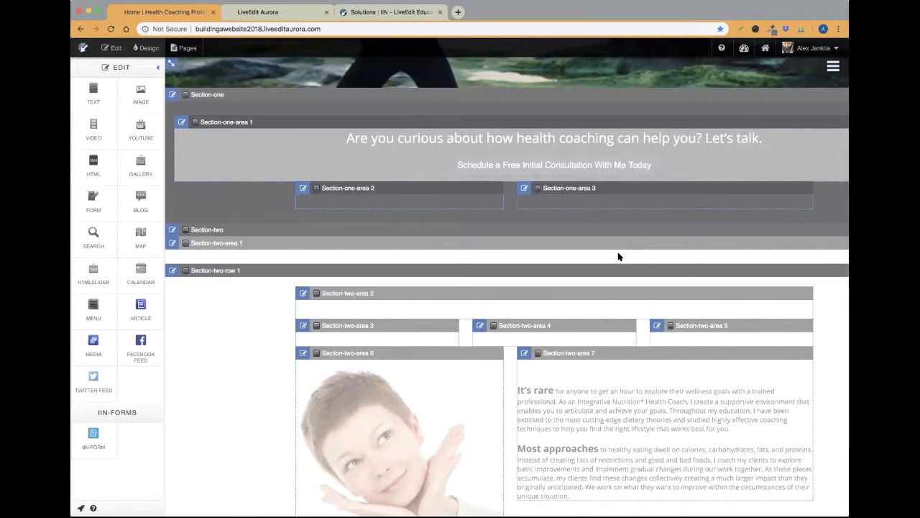
scroll(618, 257, "up", 3)
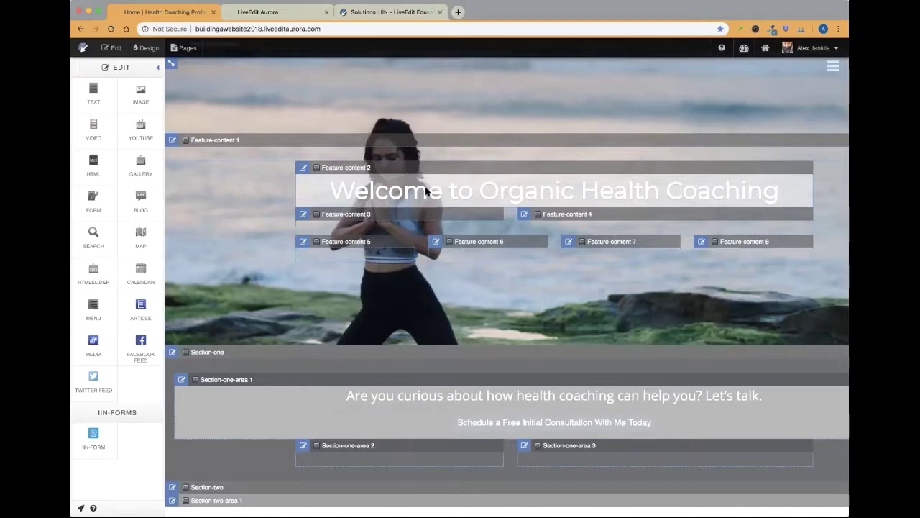
left_click(111, 48)
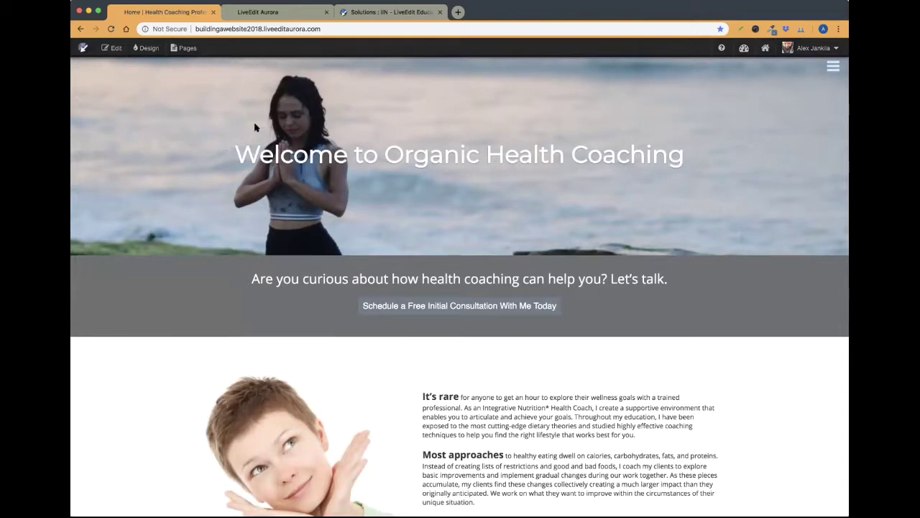
Step: Move the welcome headline from Feature-content 2 into Feature-content 4 and view the page outside editing
left_click(111, 48)
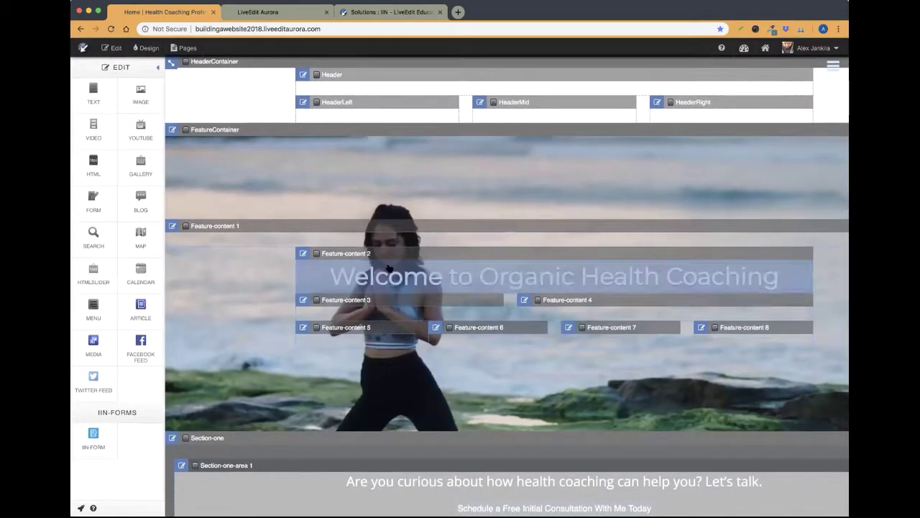
left_click_drag(389, 268, 576, 296)
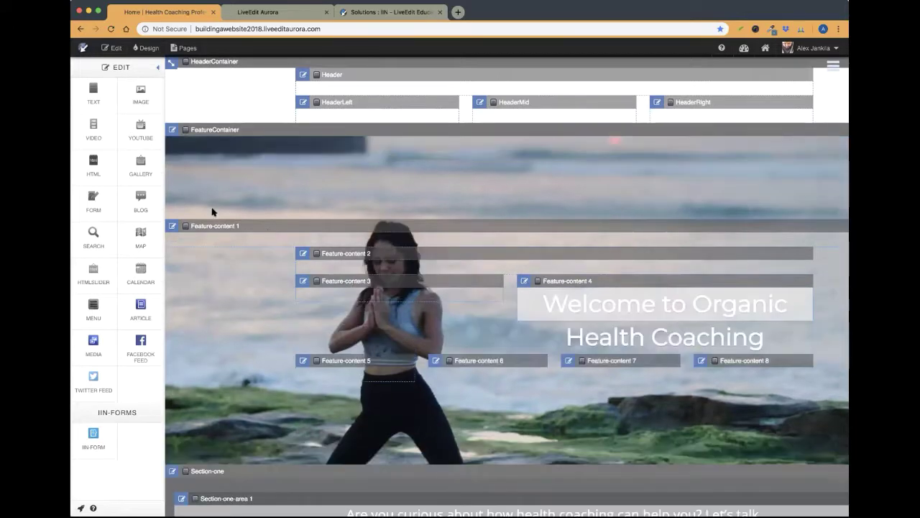
left_click(111, 48)
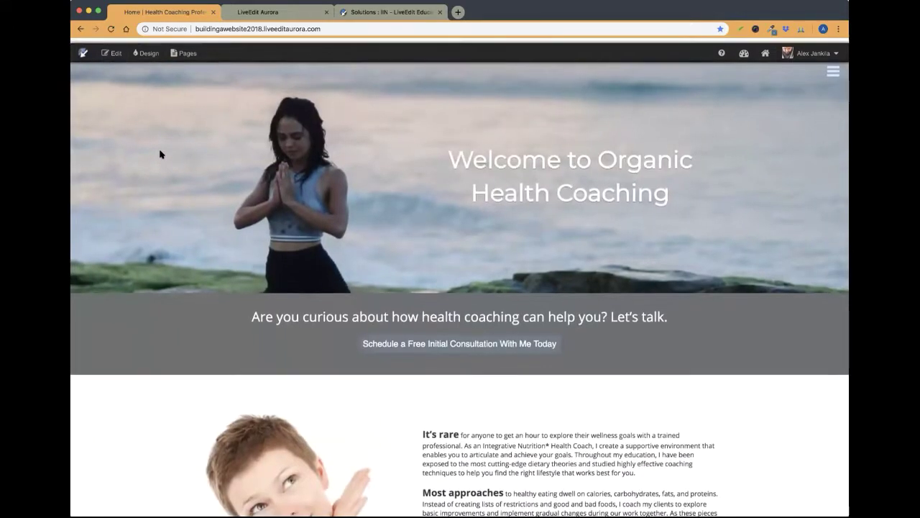
left_click(111, 47)
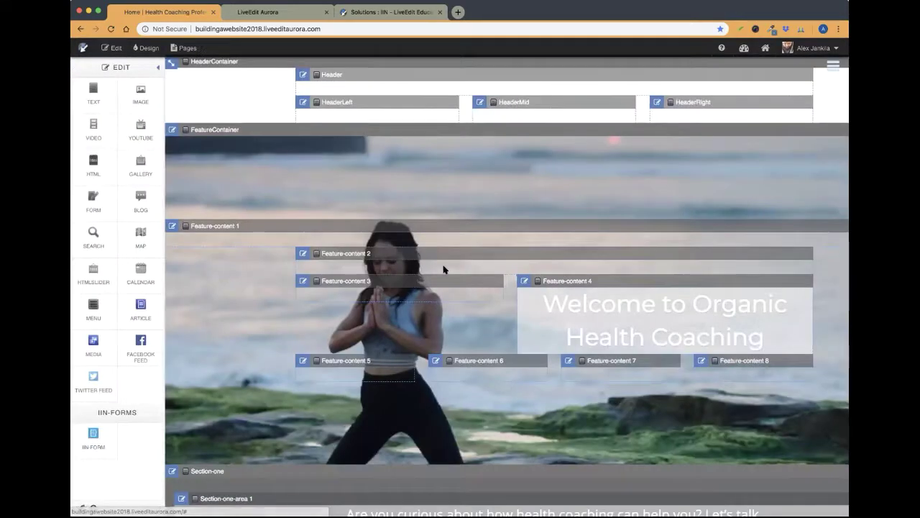
scroll(444, 269, "down", 2)
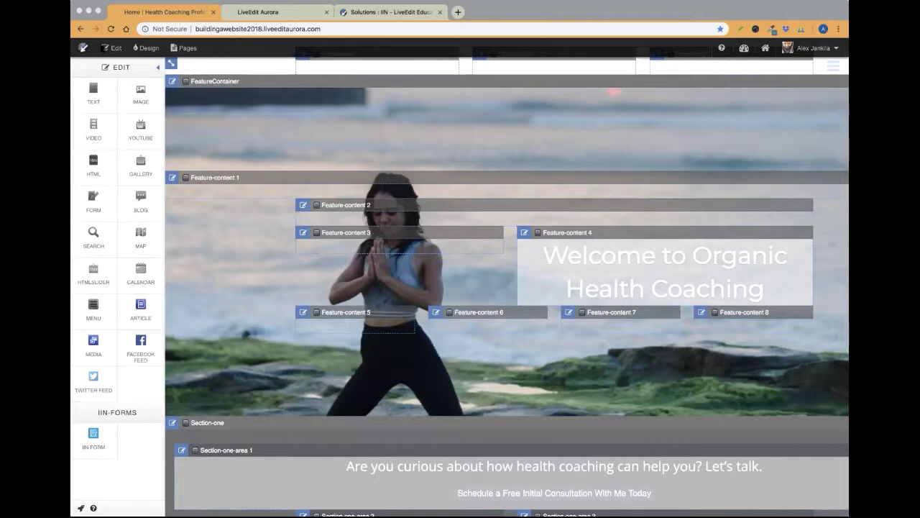
left_click(112, 49)
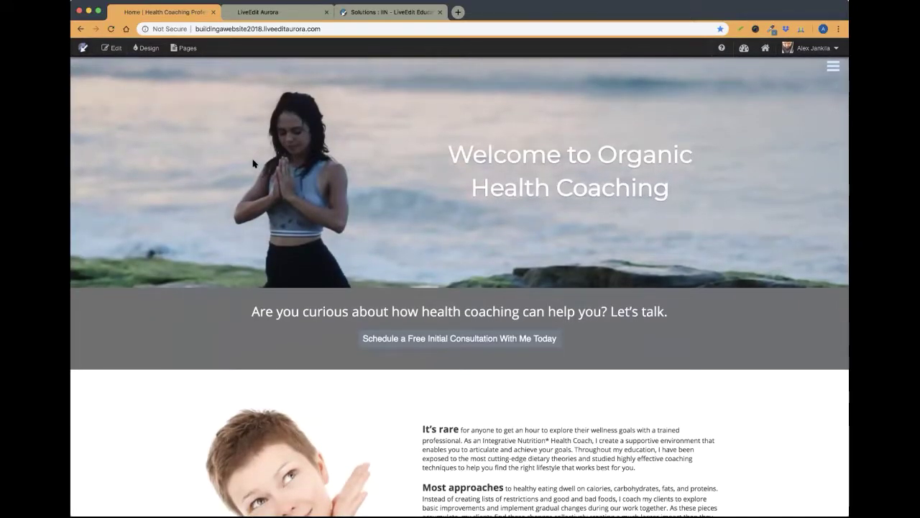
Step: Add a Text element below the welcome headline in Feature-content 4 and set its paragraph format to Heading 2
left_click(112, 48)
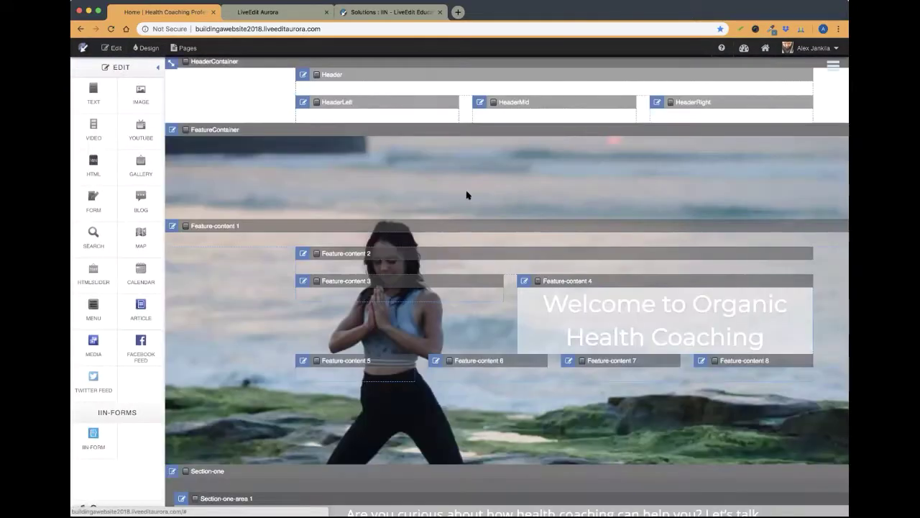
mouse_move(528, 255)
left_mouse_down()
mouse_move(550, 261)
mouse_move(438, 272)
mouse_move(597, 304)
left_mouse_up()
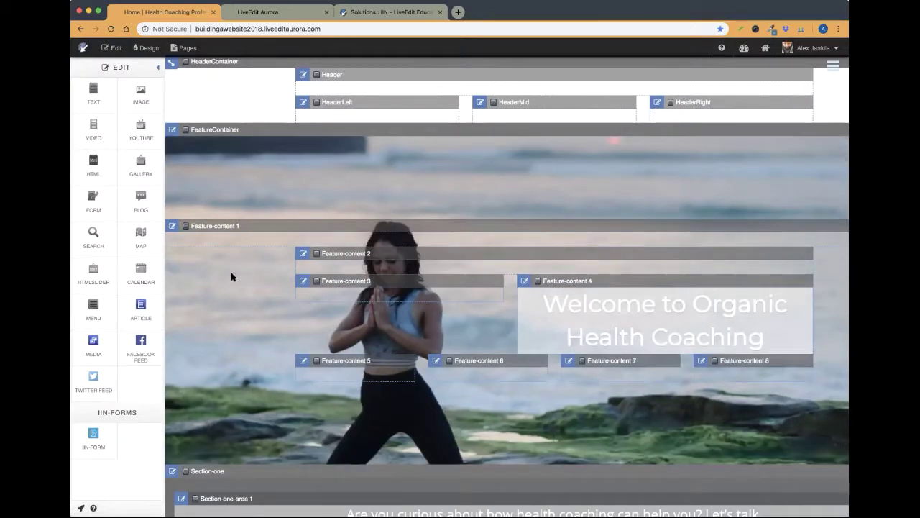
scroll(232, 277, "down", 1)
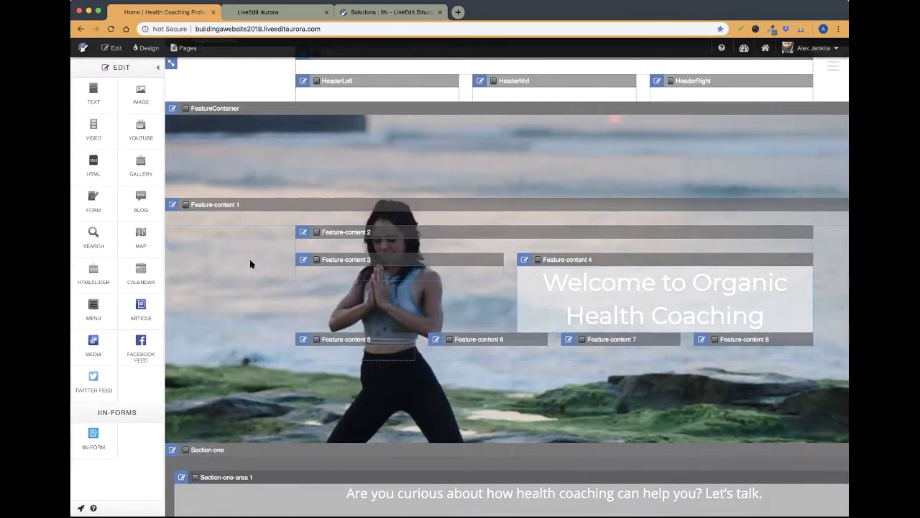
scroll(241, 290, "down", 1)
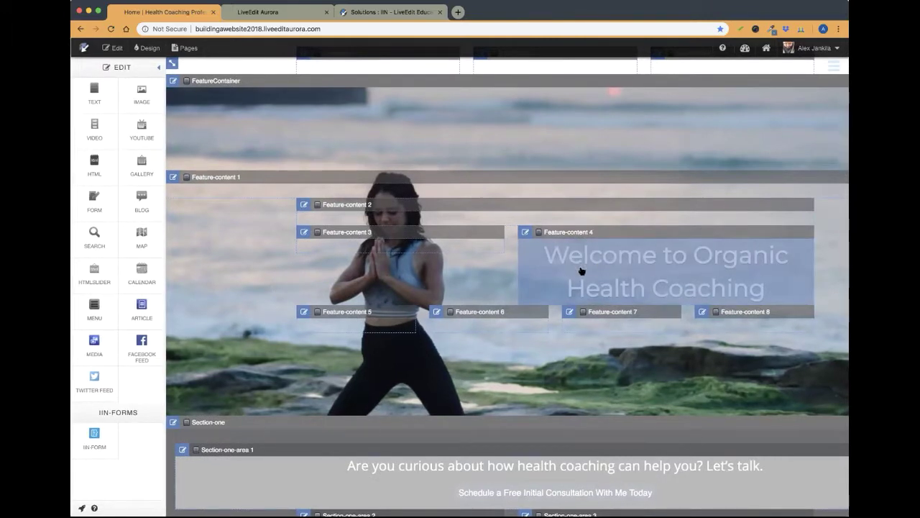
left_click_drag(94, 100, 565, 307)
left_click_drag(106, 109, 572, 317)
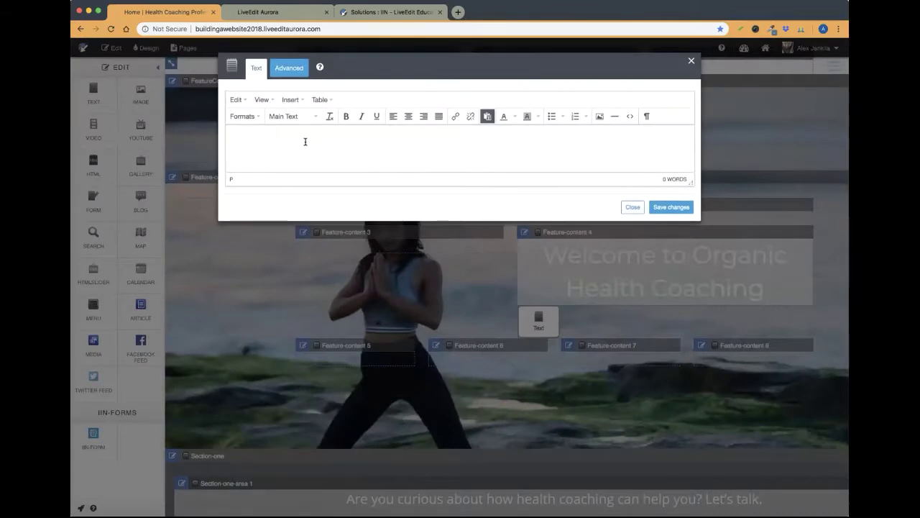
left_click_drag(350, 66, 305, 50)
left_click(266, 102)
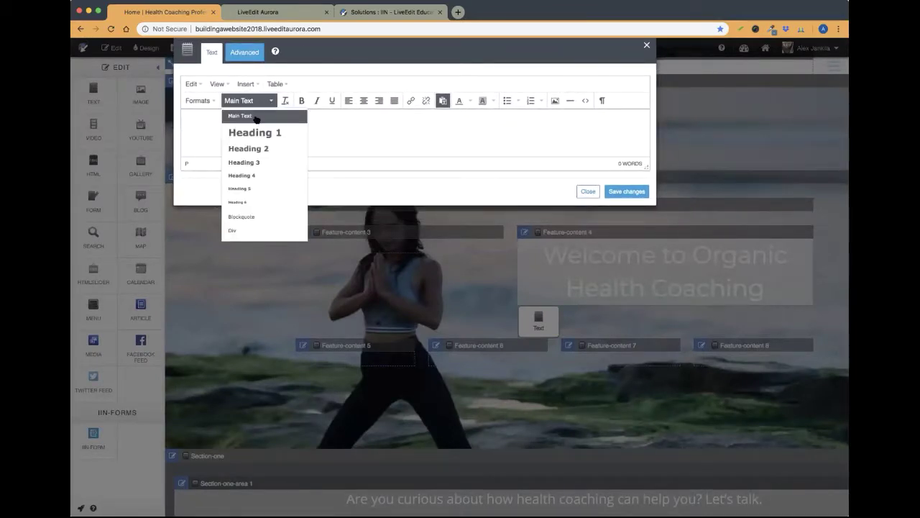
left_click(256, 148)
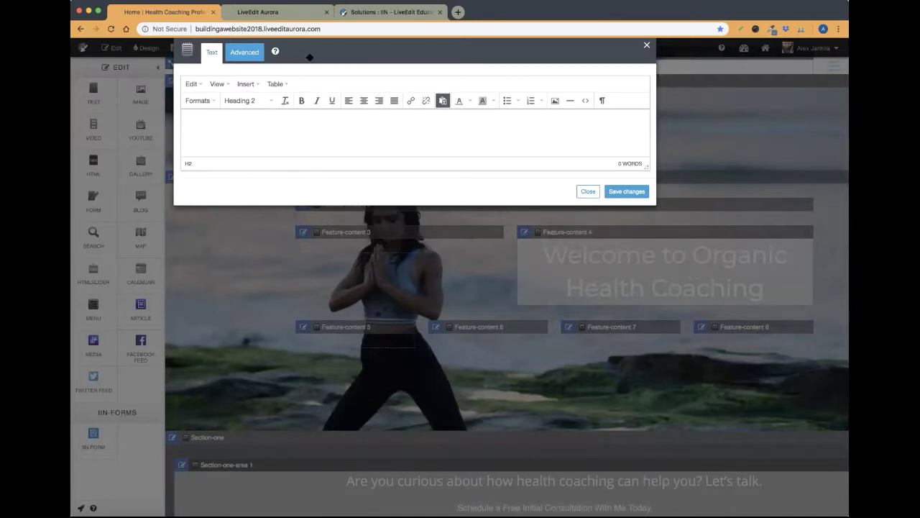
Step: Enter the tagline "Developing a healthy lifestyle through nutrition and outdoor activities." in the new text element
left_click_drag(311, 50, 377, 67)
type("f")
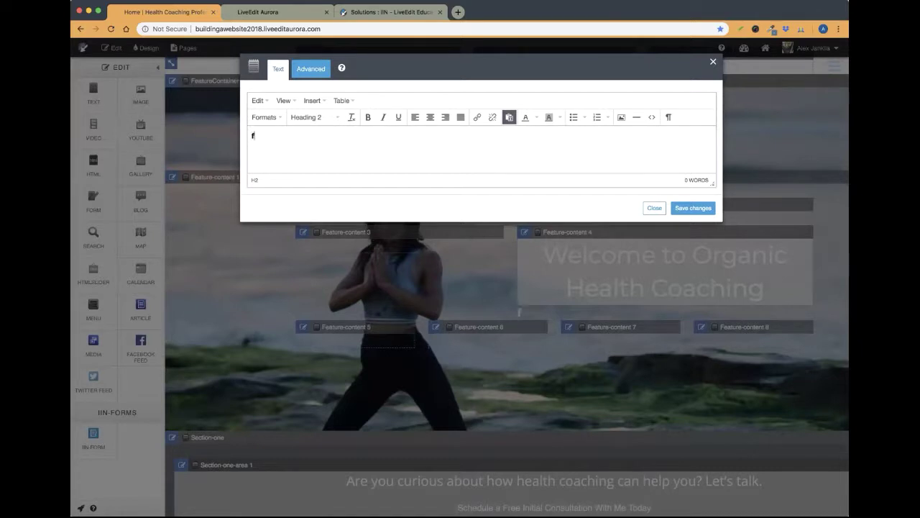
key("BackSpace")
type("Developing a he")
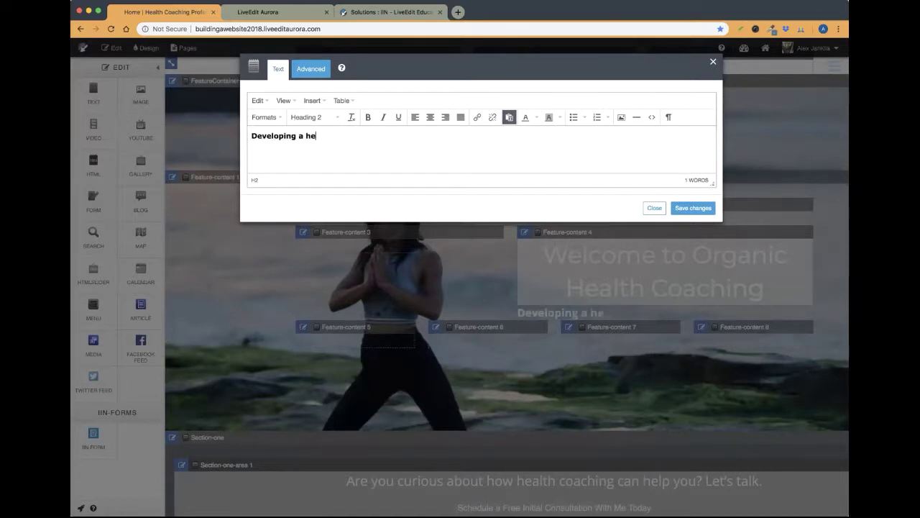
type("althy life")
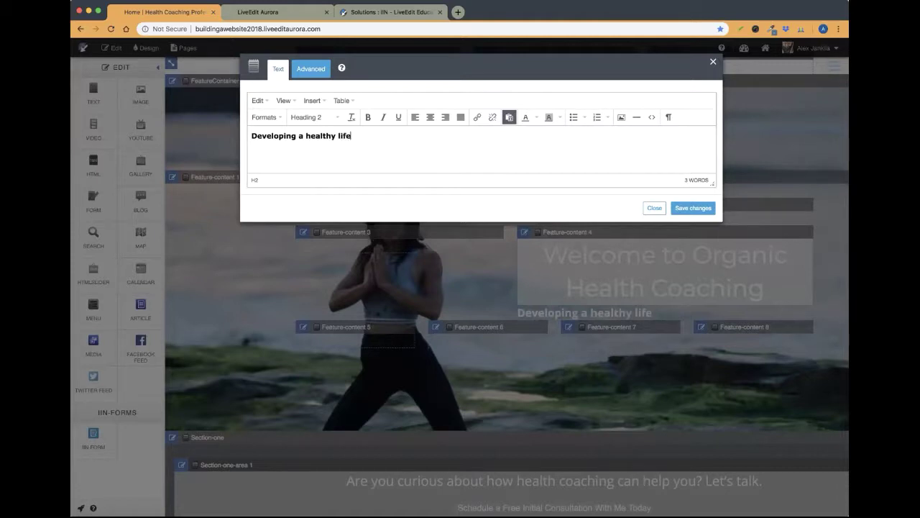
type("style through")
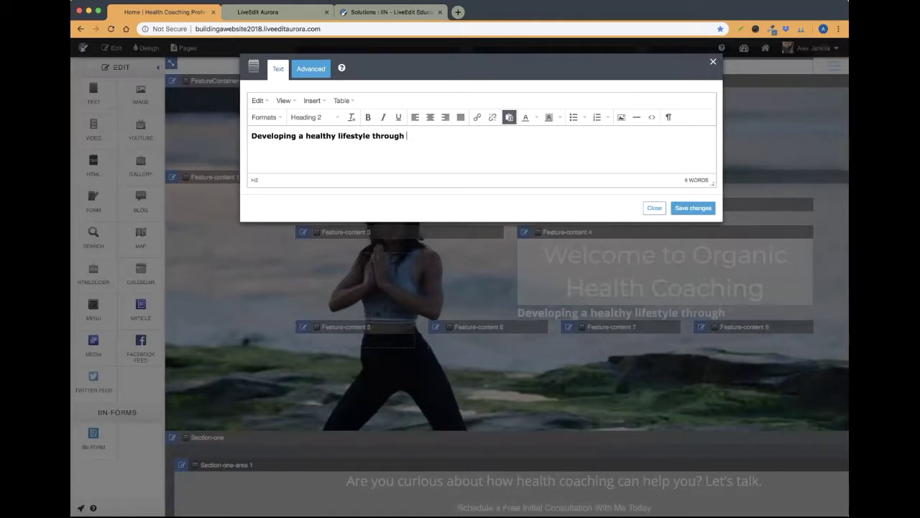
type(" nutrition and")
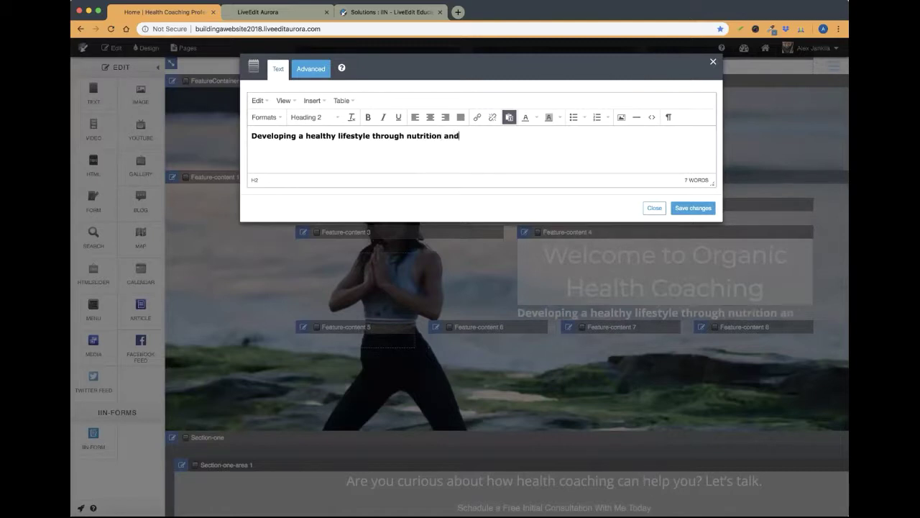
type(" outdoor a")
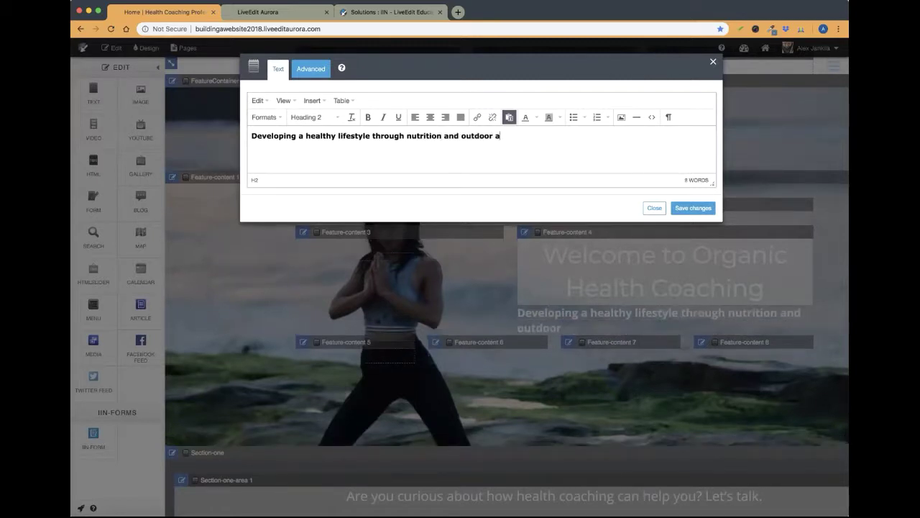
type("ctivities.")
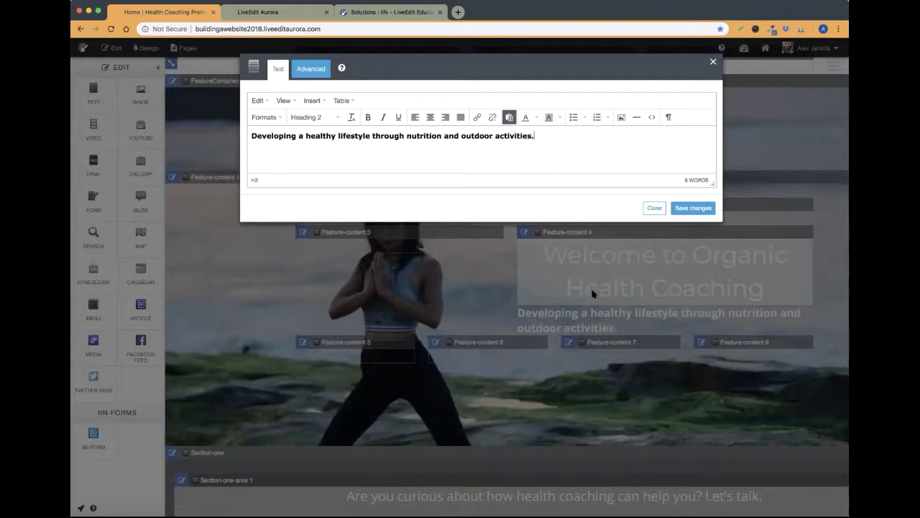
Step: Center the tagline text and save the text element's changes
key("ctrl+a")
left_click(430, 117)
left_click(467, 160)
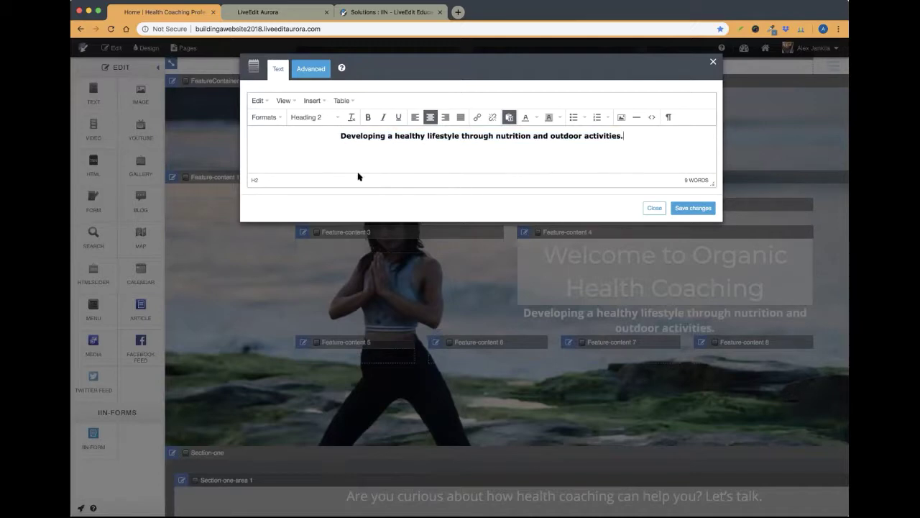
left_click(696, 210)
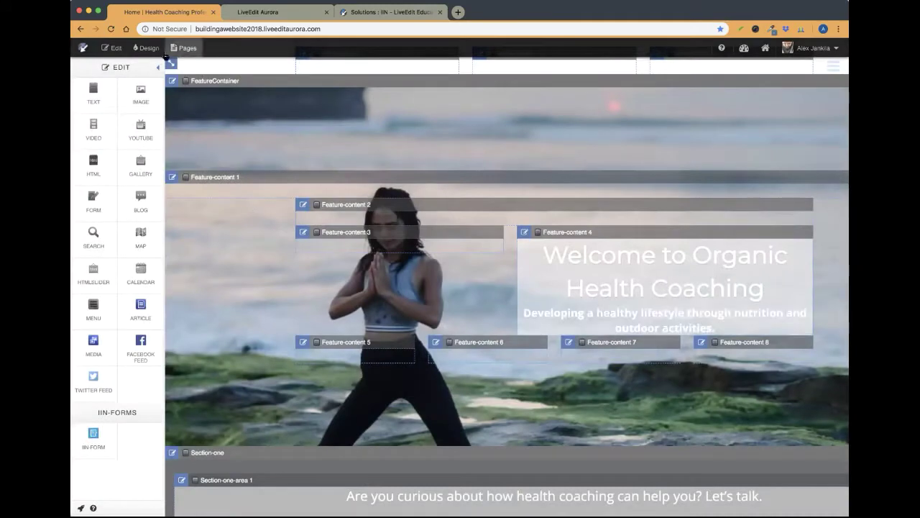
Step: Check the heading styles in the design's Typography settings, then inspect the tagline in its text editor without changing it
left_click(145, 48)
left_click(108, 262)
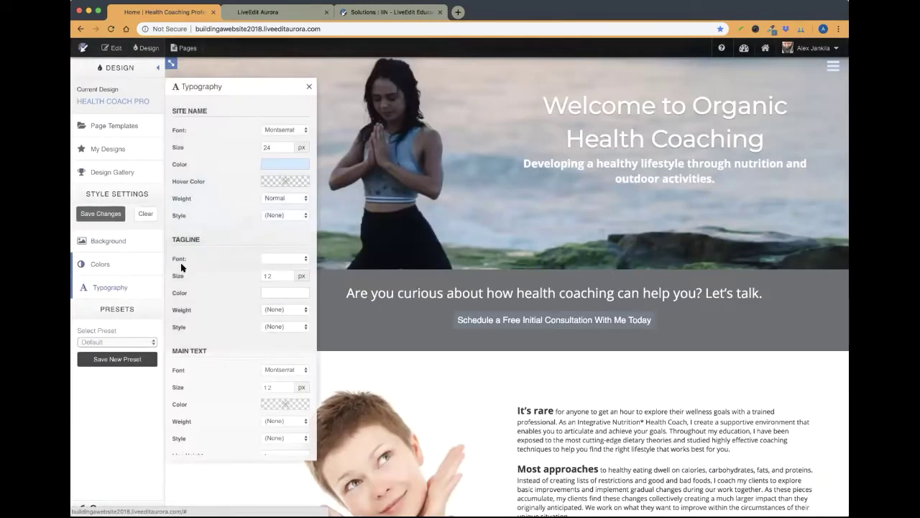
scroll(209, 258, "down", 5)
scroll(210, 258, "down", 5)
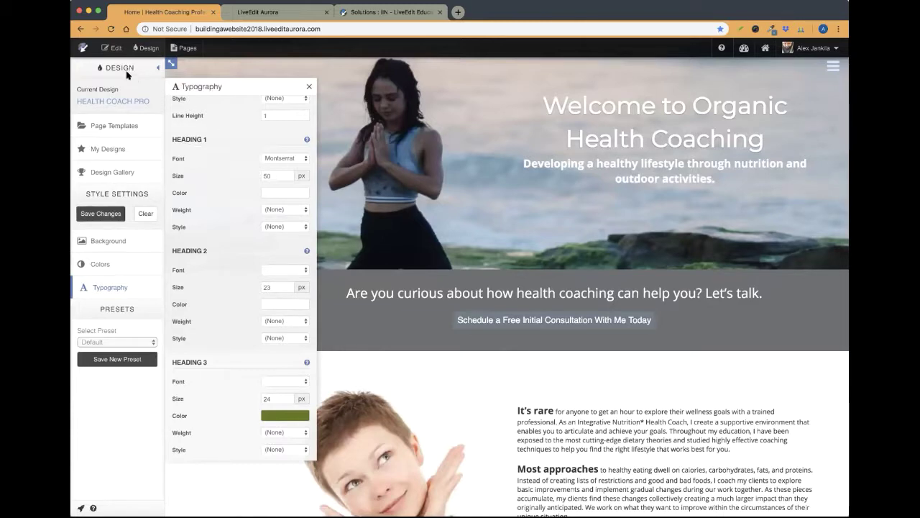
left_click(111, 47)
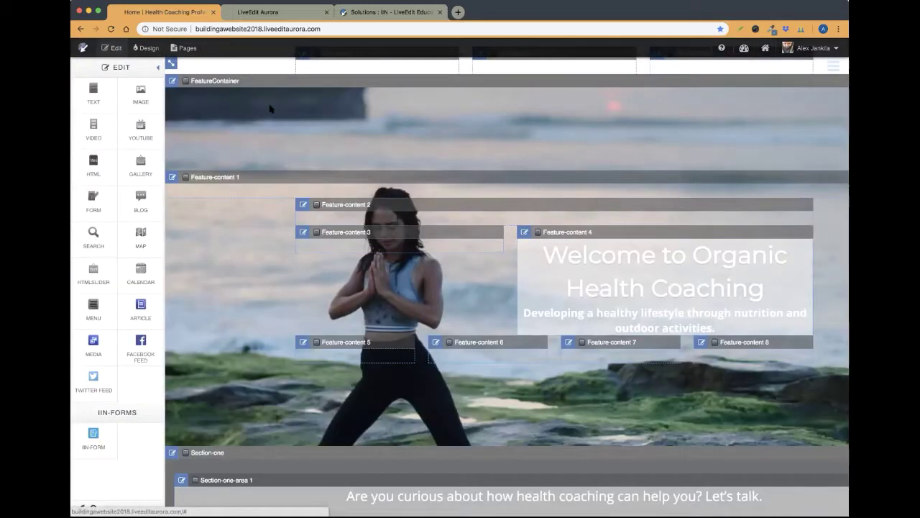
left_click(581, 321)
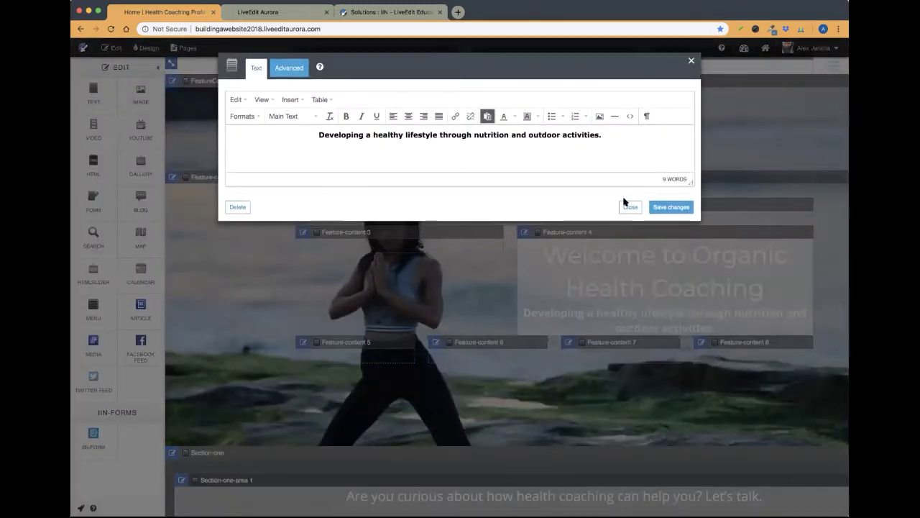
left_click(630, 207)
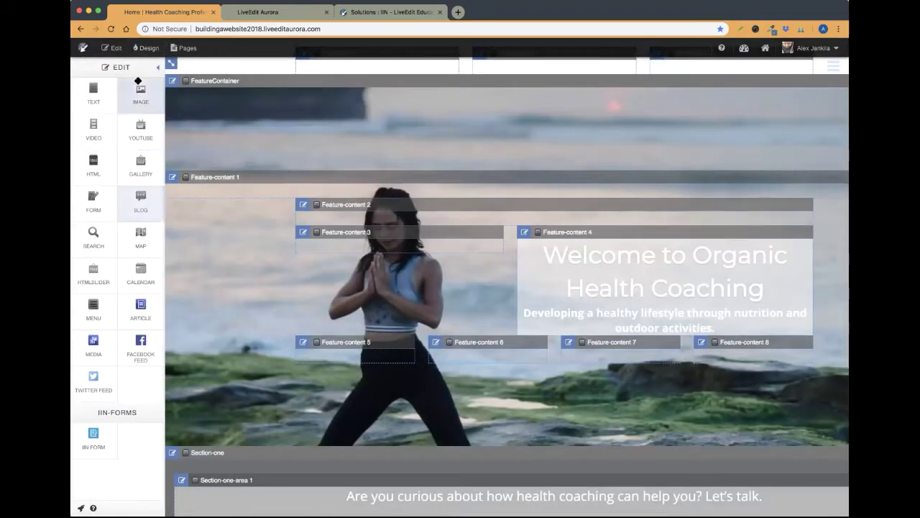
Step: Look through the fonts available for Heading 2 in the Typography settings and compare with the Heading 1 font
left_click(146, 48)
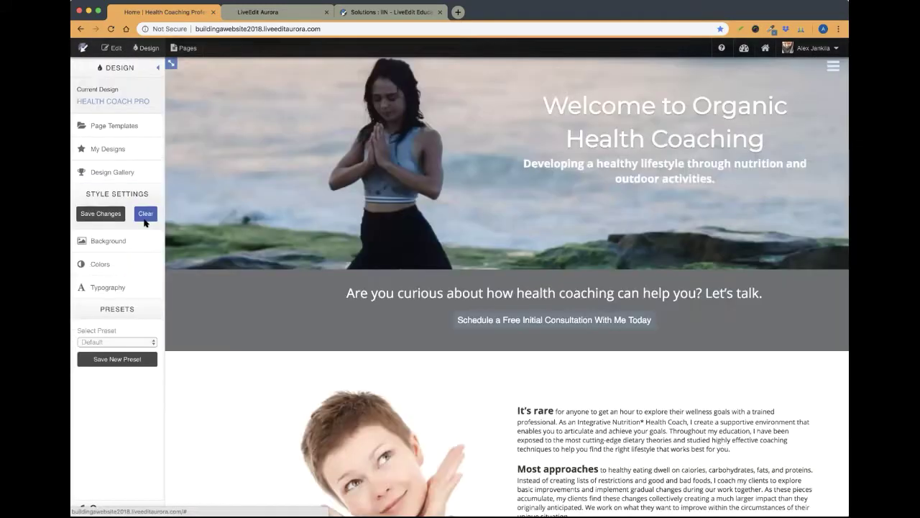
left_click(115, 288)
left_click(280, 274)
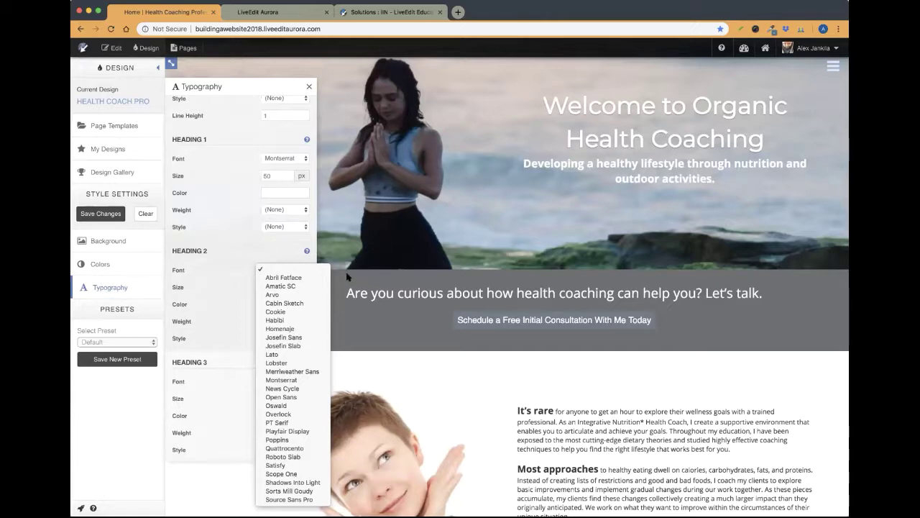
left_click(396, 277)
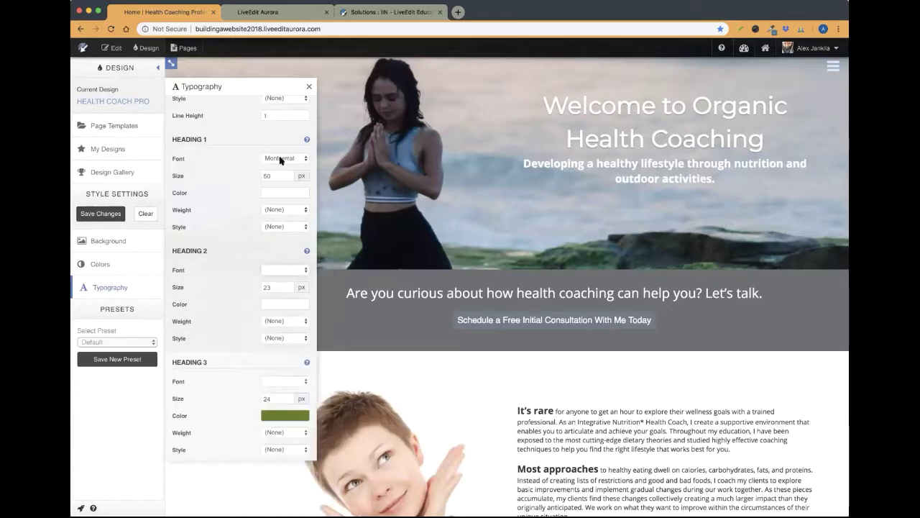
Step: Change the hero tagline's font family to Book Antiqua and save the text element's changes
left_click(115, 48)
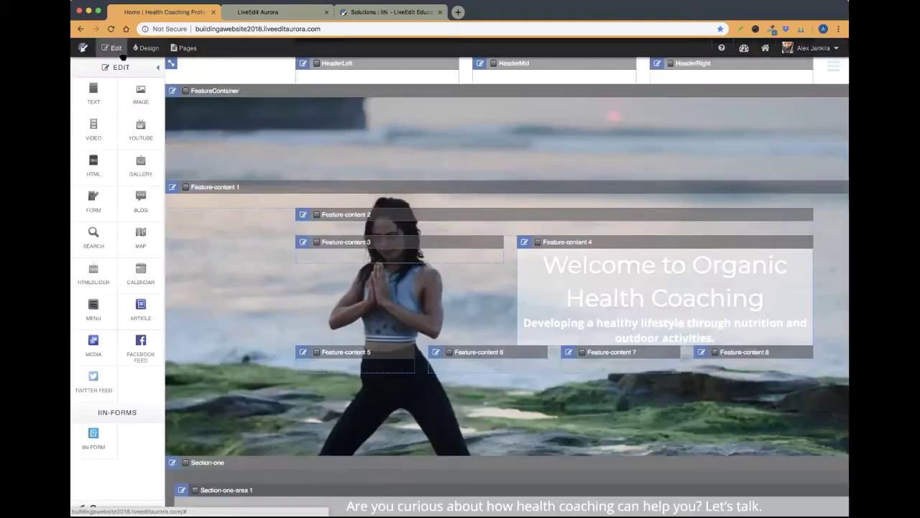
left_click(579, 333)
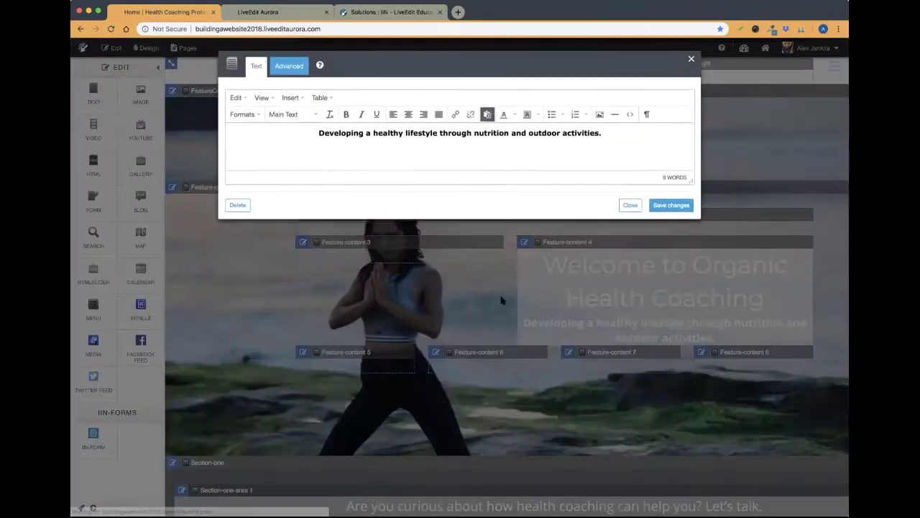
left_click(539, 135)
left_click_drag(607, 136, 315, 133)
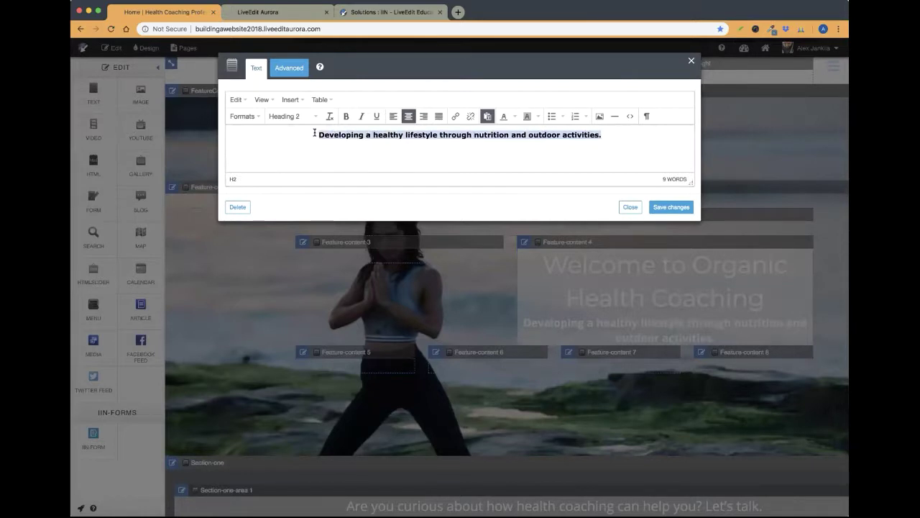
left_click(254, 117)
mouse_move(260, 174)
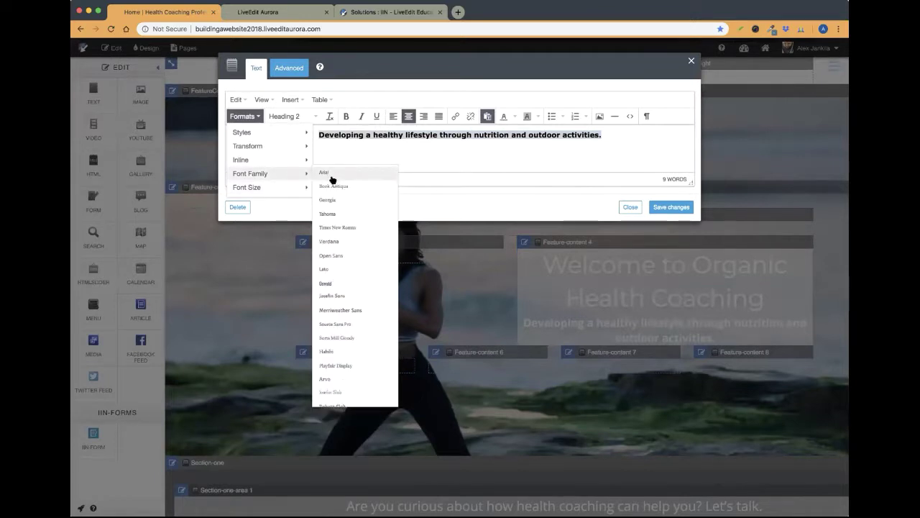
scroll(342, 318, "down", 5)
scroll(343, 320, "down", 3)
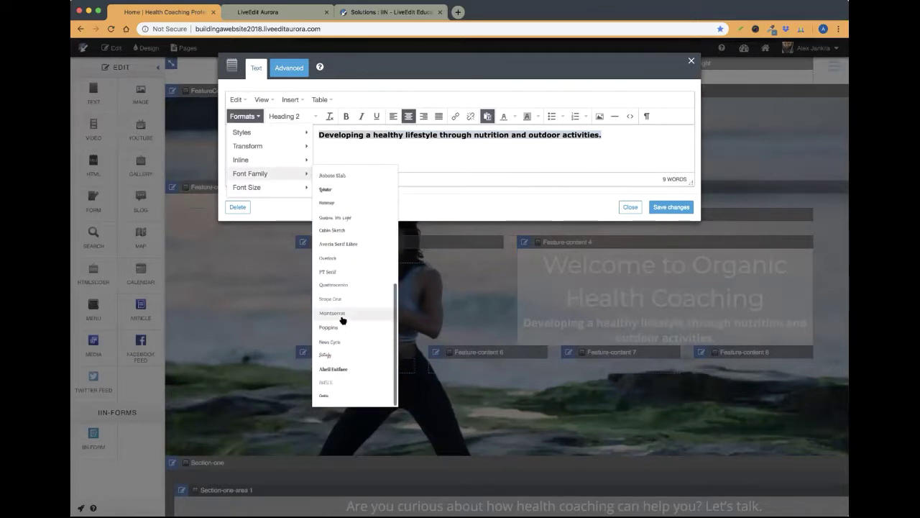
scroll(343, 319, "up", 8)
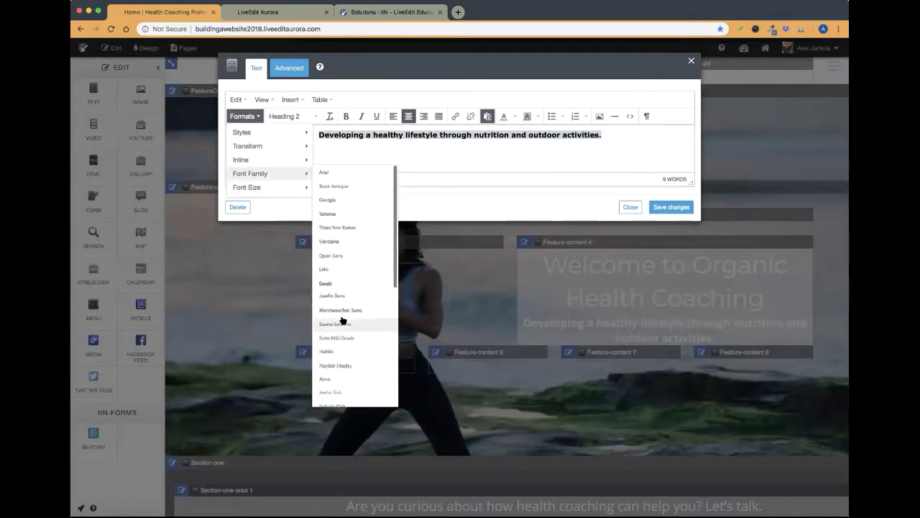
left_click(341, 187)
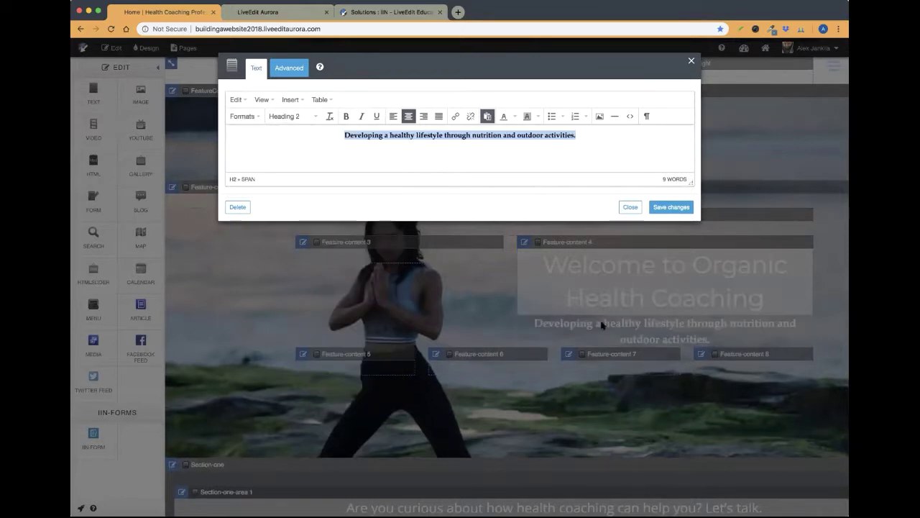
left_click(435, 159)
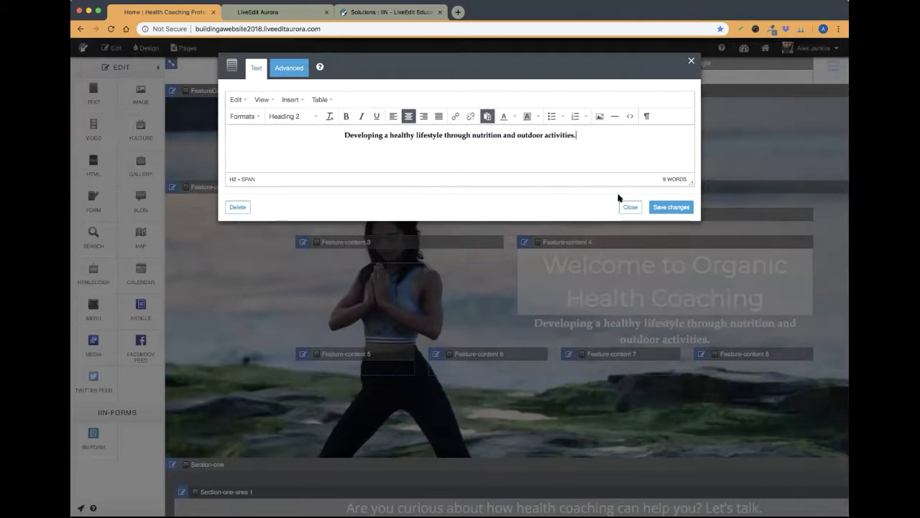
left_click_drag(578, 135, 342, 134)
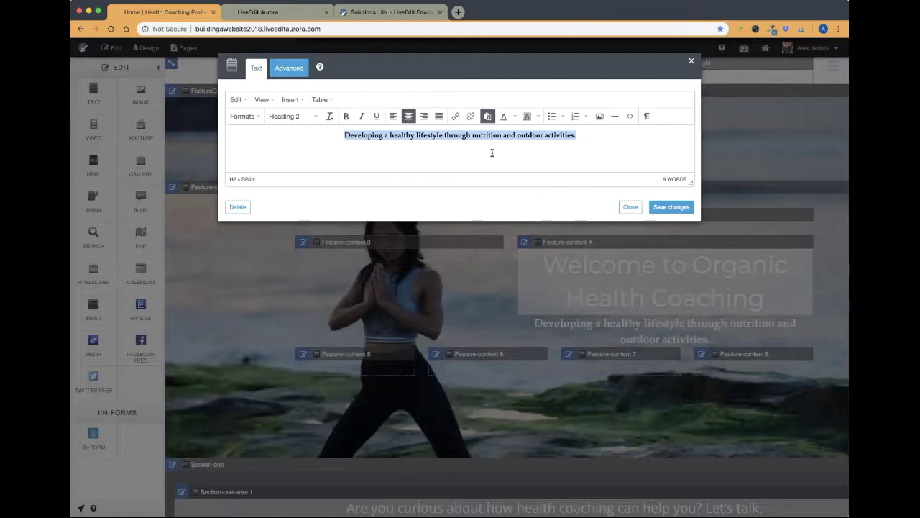
key("Right")
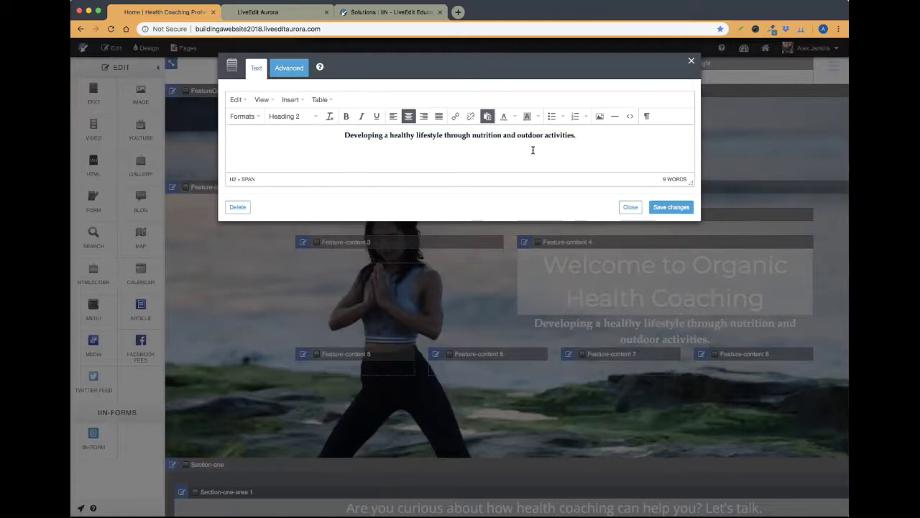
left_click(667, 208)
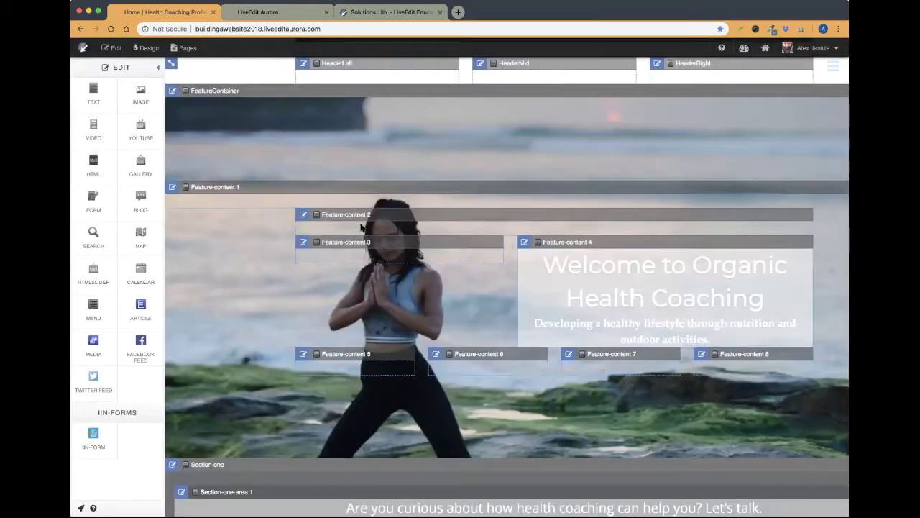
Step: Review the heading styles in the design's Typography settings and compare them with the banner tagline
left_click(146, 47)
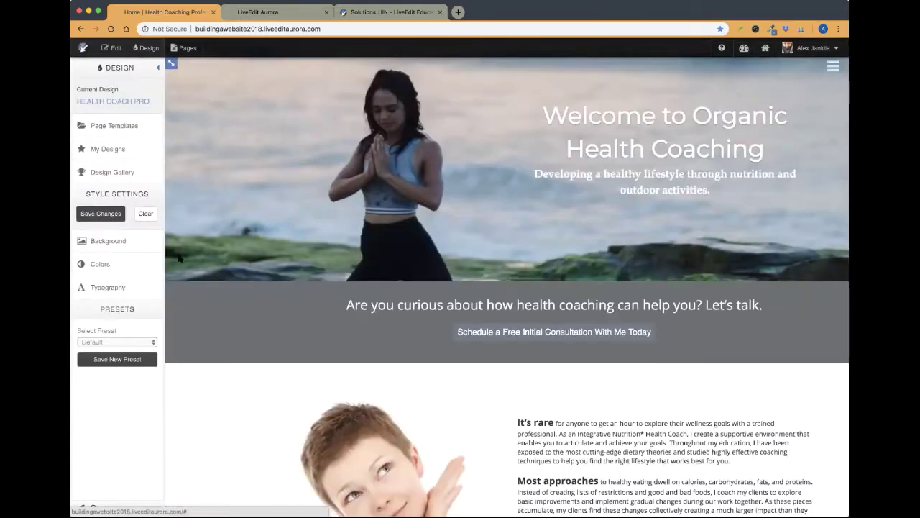
left_click(122, 284)
scroll(228, 287, "down", 5)
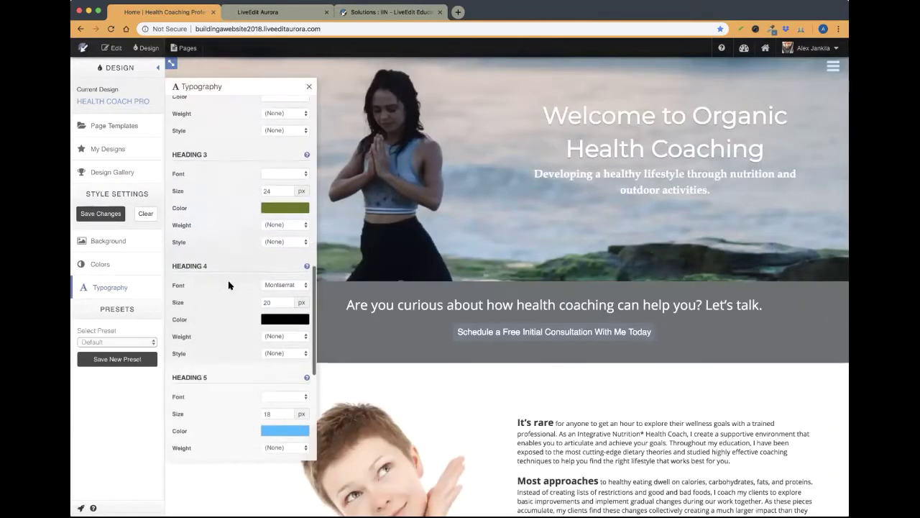
scroll(228, 286, "up", 1)
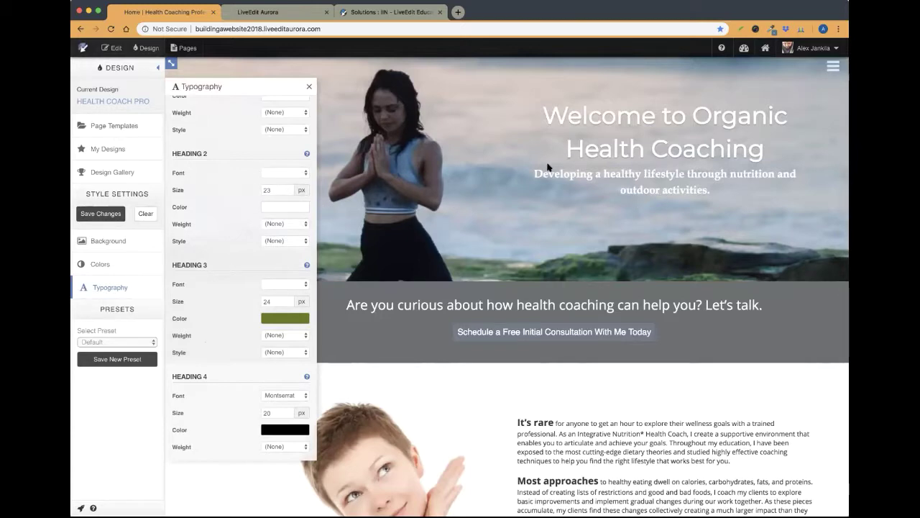
left_click_drag(526, 174, 721, 187)
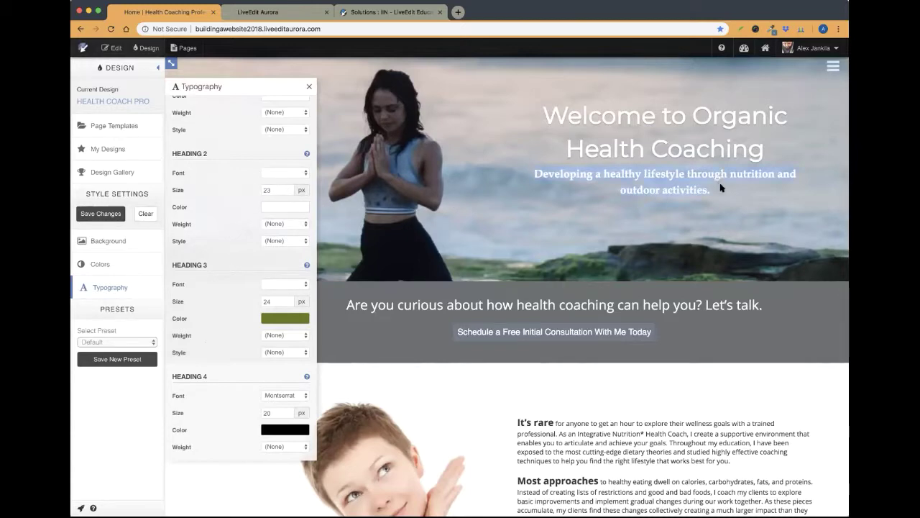
Step: Preview the hero banner's headline and tagline outside edit mode
left_click(112, 48)
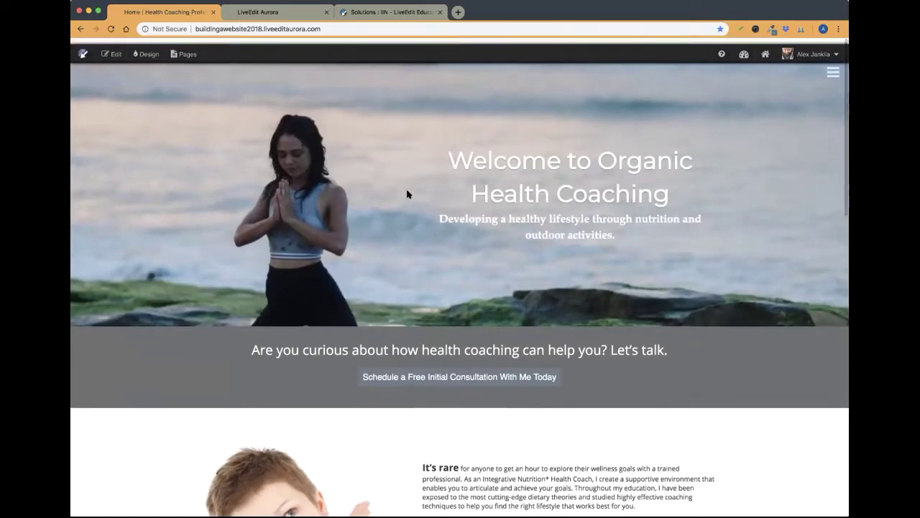
left_click(111, 47)
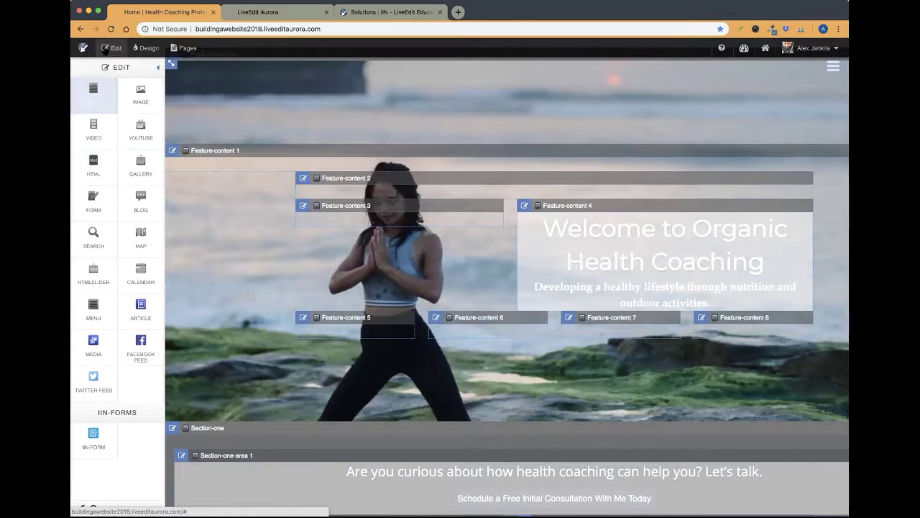
left_click(111, 47)
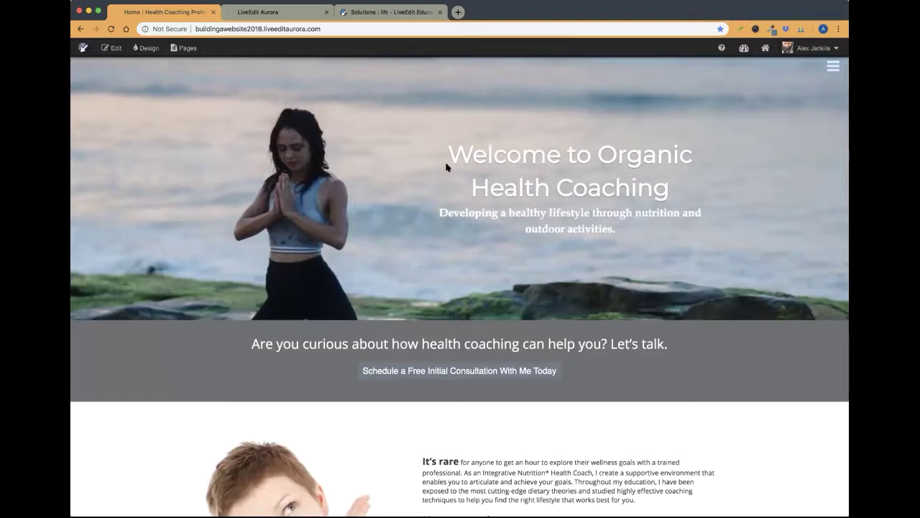
Step: Add an image element above the headline in Feature-content 4 and open the Building A Website image folder
left_click(111, 48)
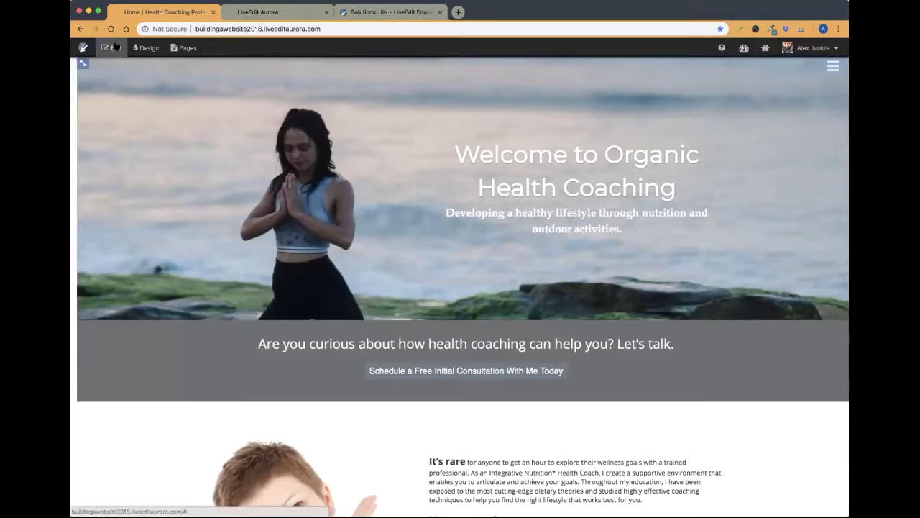
scroll(147, 126, "down", 2)
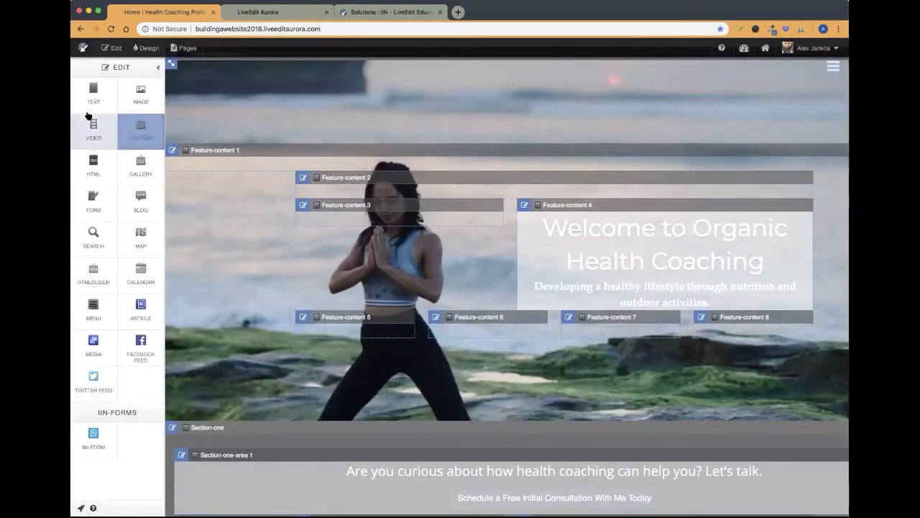
left_click_drag(140, 93, 603, 217)
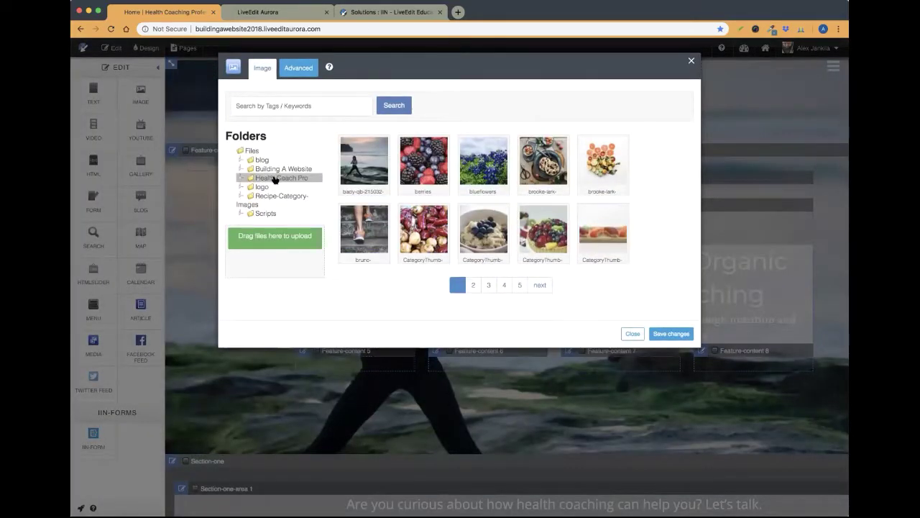
left_click(273, 186)
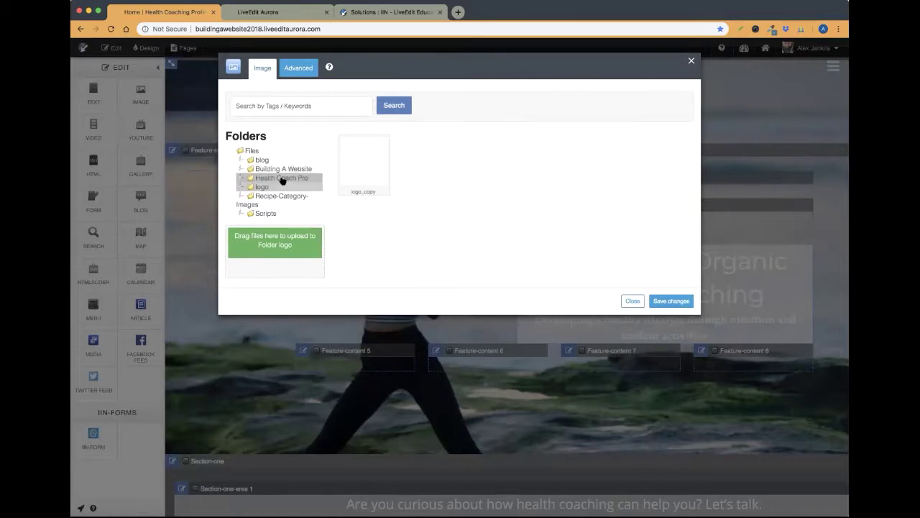
left_click(282, 179)
left_click(280, 197)
left_click(276, 170)
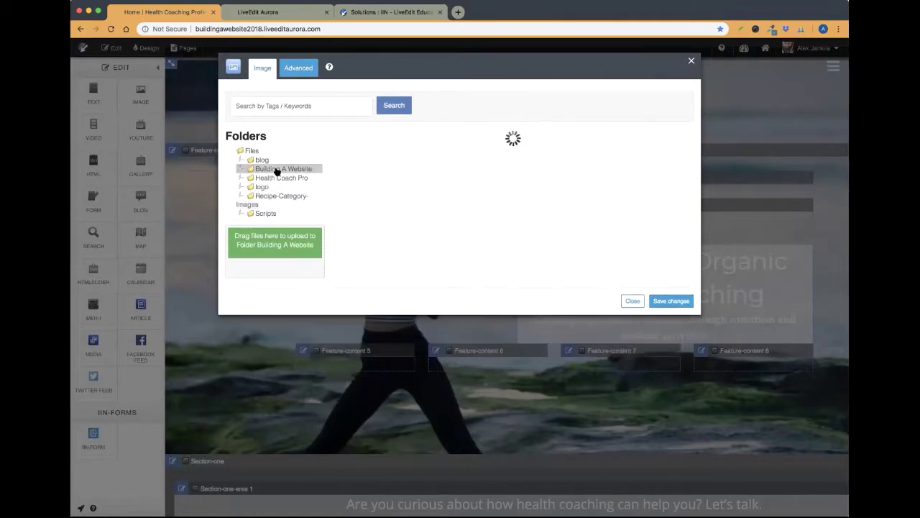
left_click(251, 151)
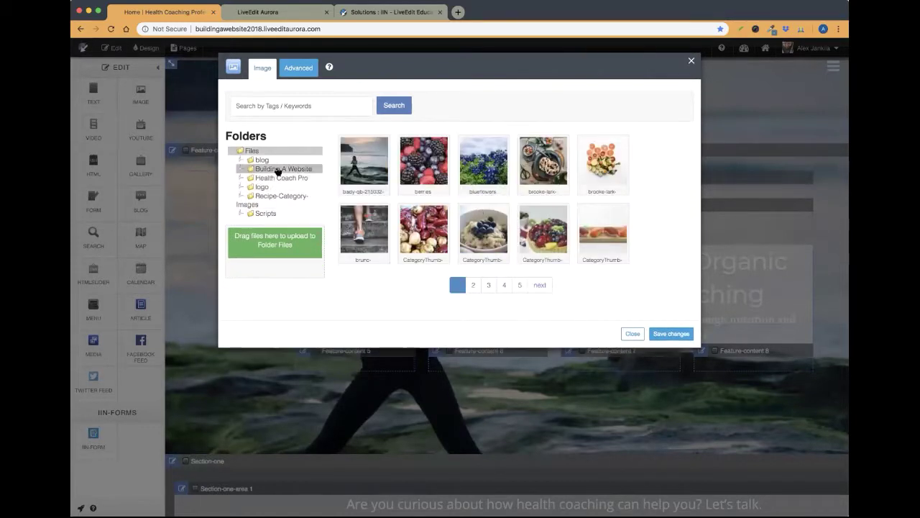
left_click(278, 170)
Step: Choose the OHC-BLACK logo and place it at the suggested size of 623 x 524
left_click(409, 233)
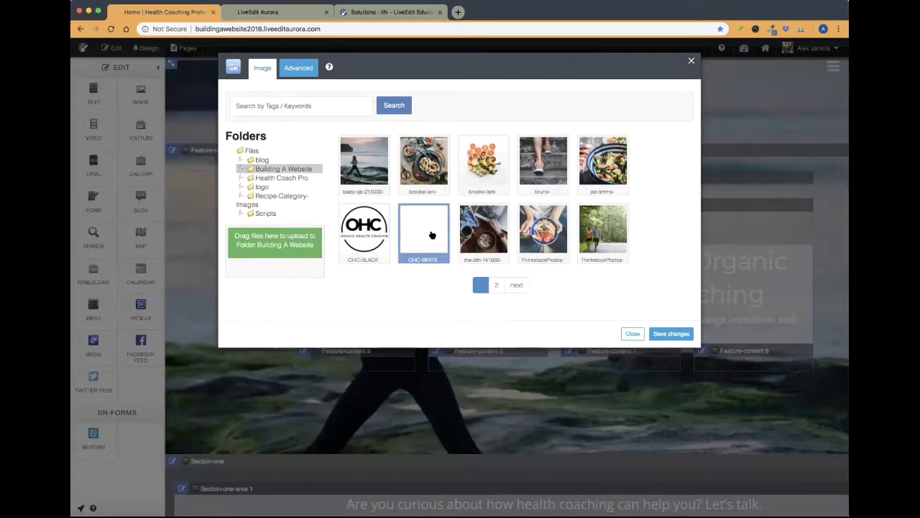
left_click(368, 226)
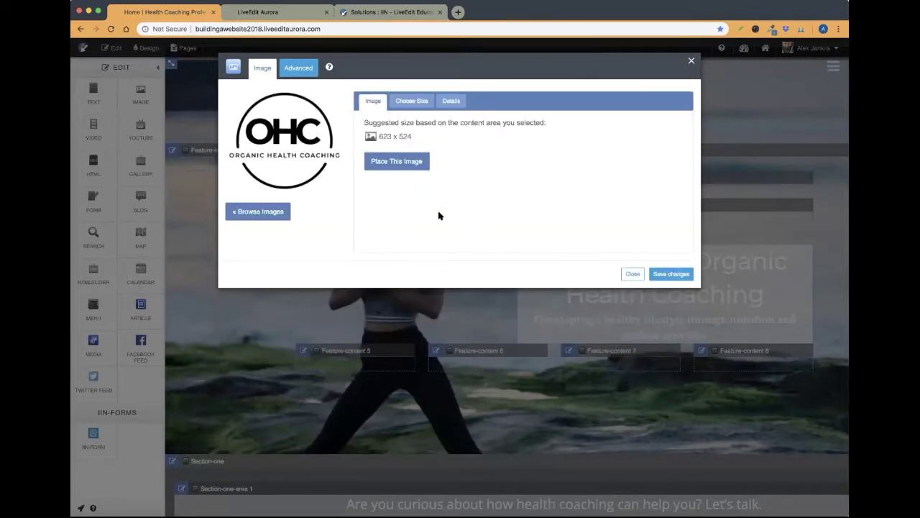
left_click(388, 160)
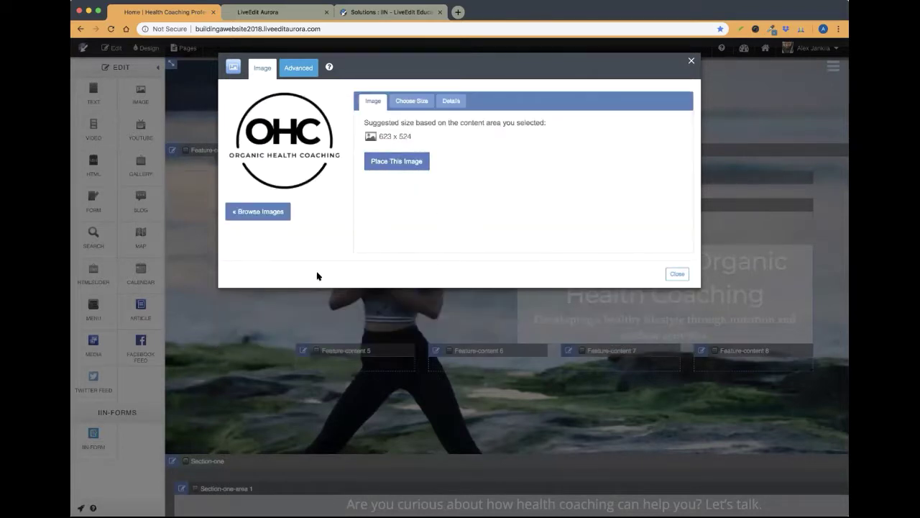
Step: Inspect the placed logo above the headline and preview the banner outside edit mode
scroll(414, 282, "down", 3)
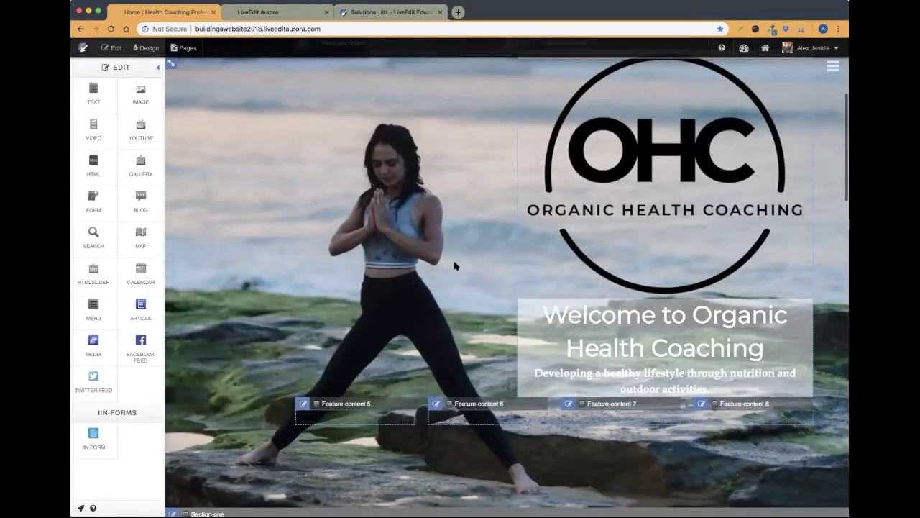
scroll(456, 263, "up", 2)
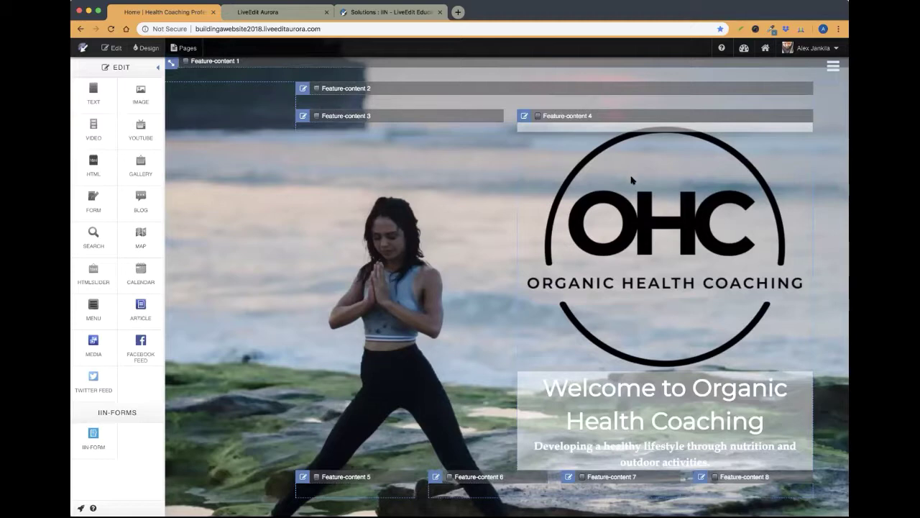
left_click(111, 47)
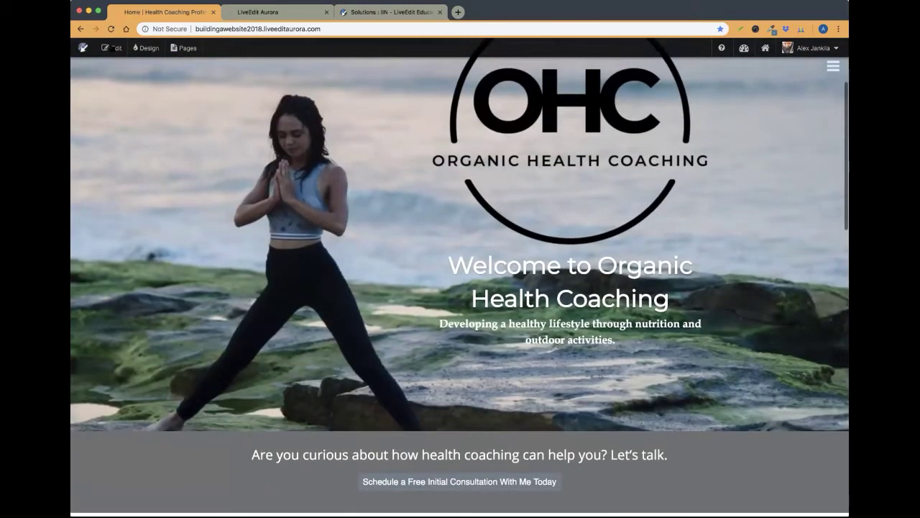
left_click(113, 46)
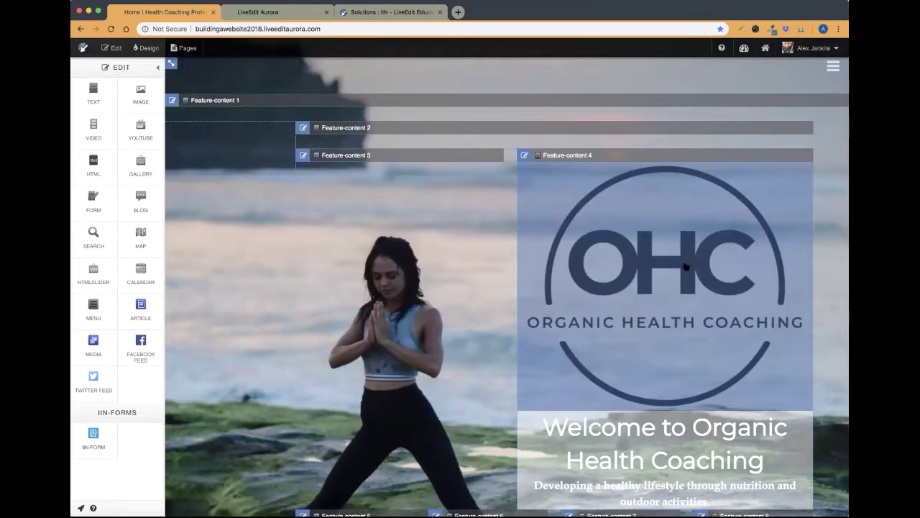
Step: Check the size options of the OHC logo above the headline and delete the image from Feature-content 4
double_click(640, 290)
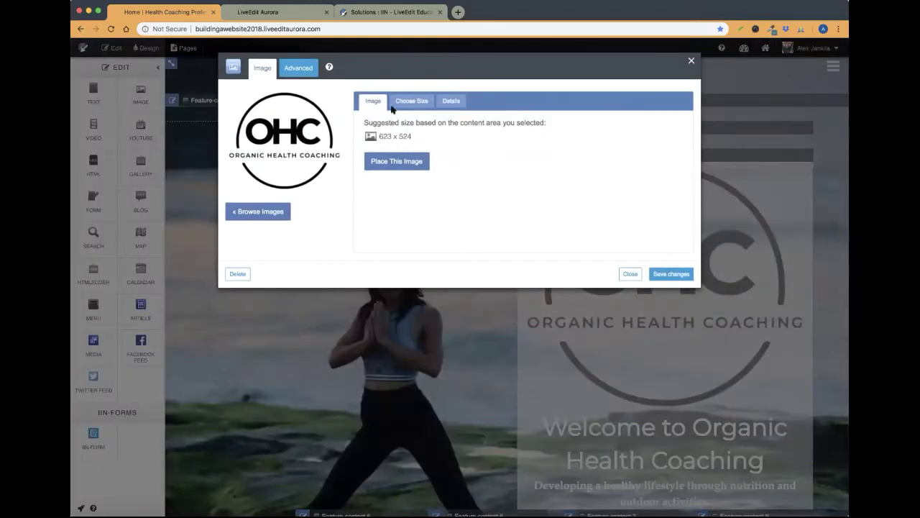
left_click(394, 105)
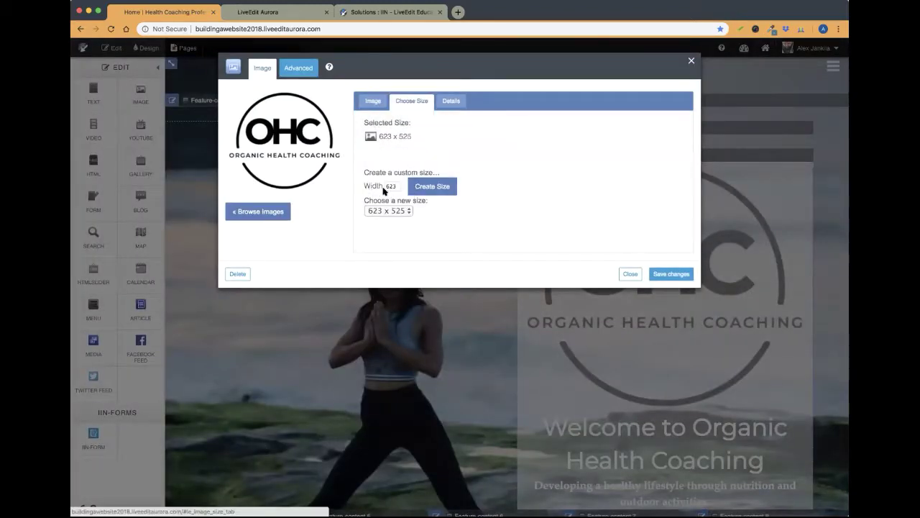
left_click(396, 213)
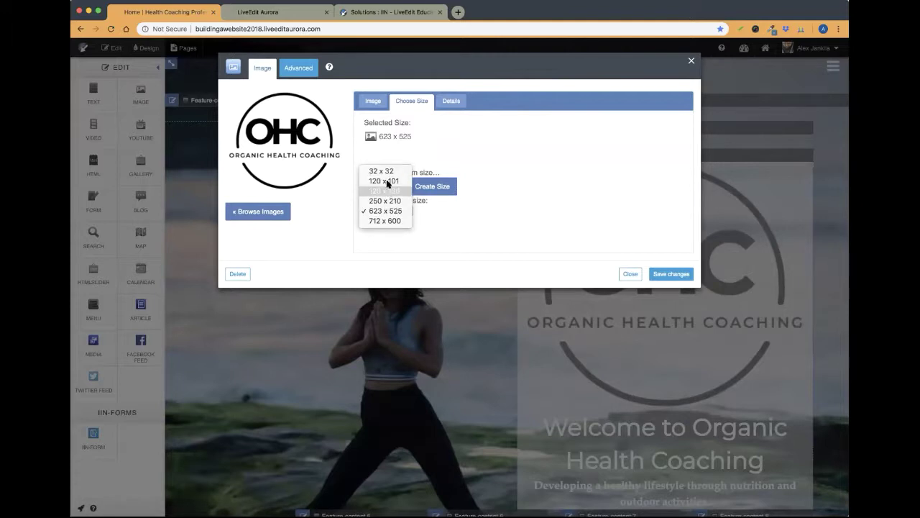
left_click(440, 144)
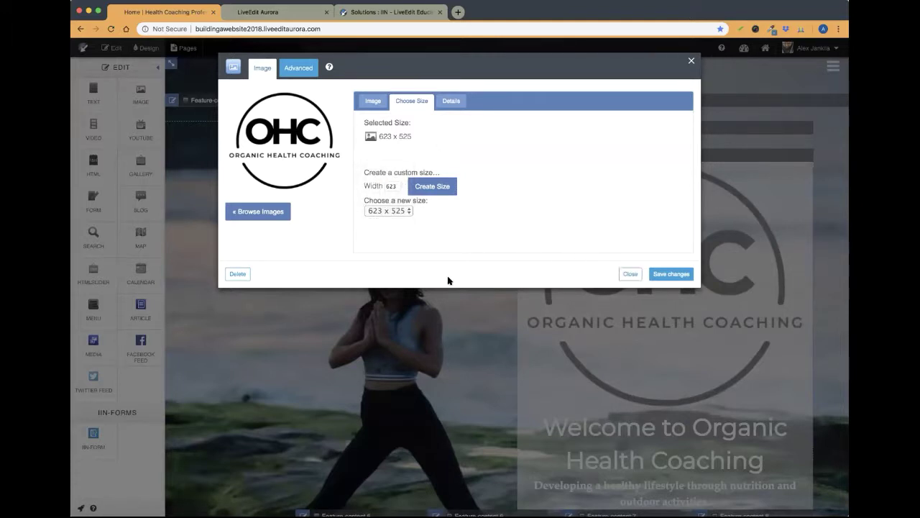
left_click(238, 274)
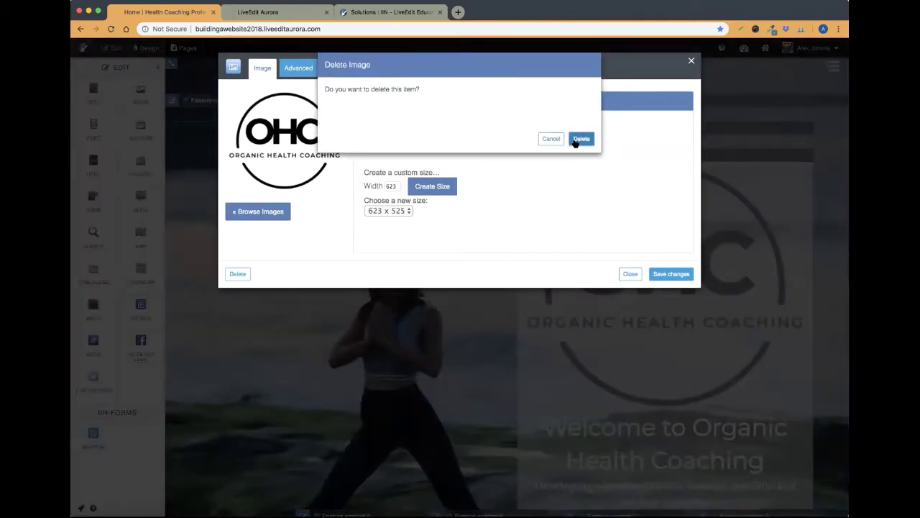
left_click(581, 138)
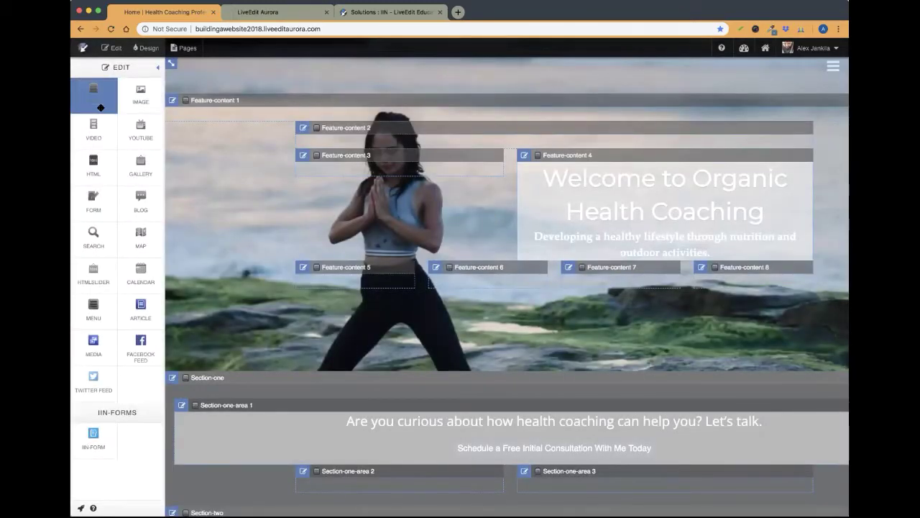
Step: Add a text element above the headline in Feature-content 4 and browse the Building A Website folder for an image to insert
left_click_drag(86, 93, 627, 169)
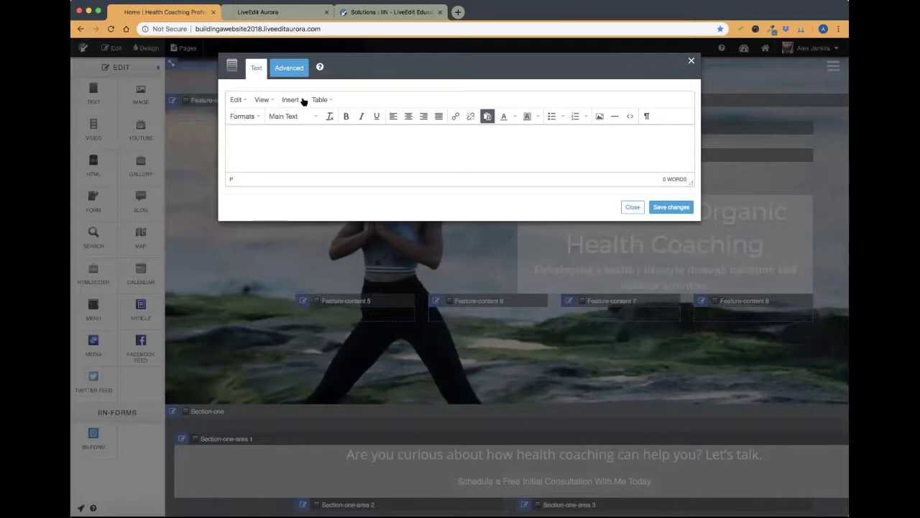
left_click(303, 101)
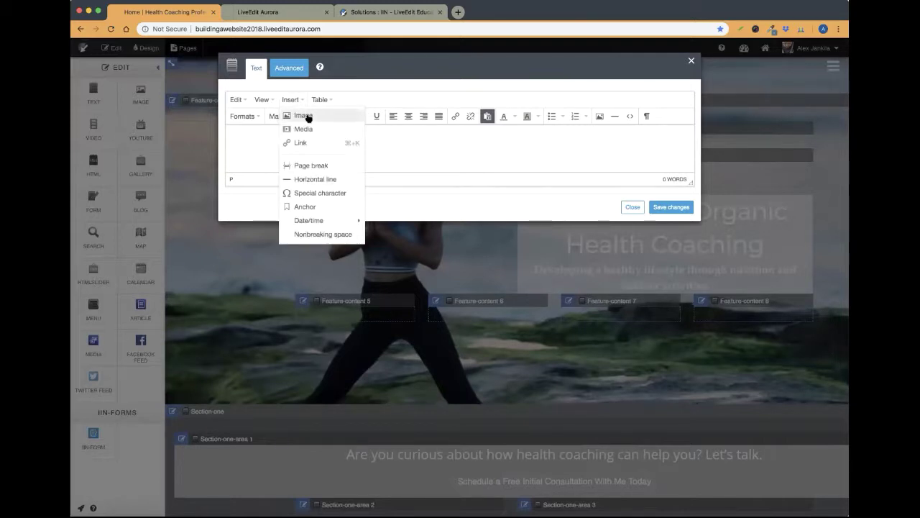
left_click(302, 116)
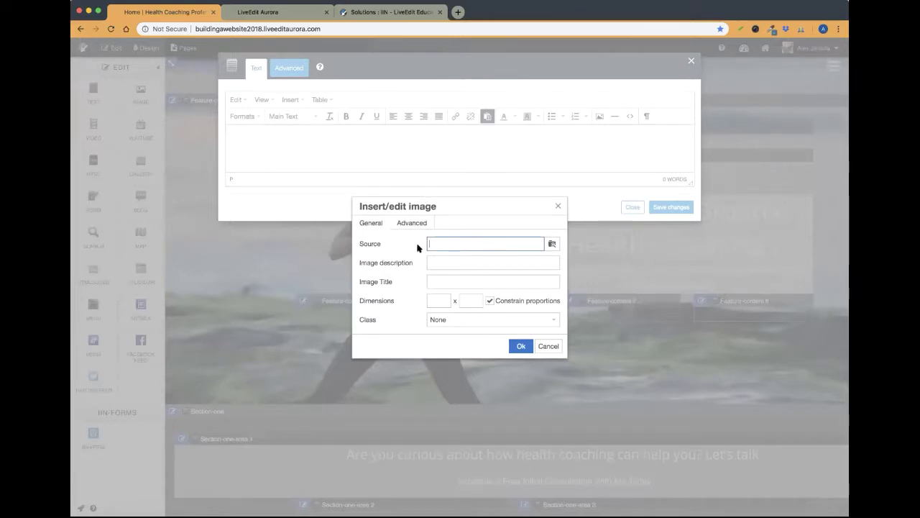
left_click(552, 245)
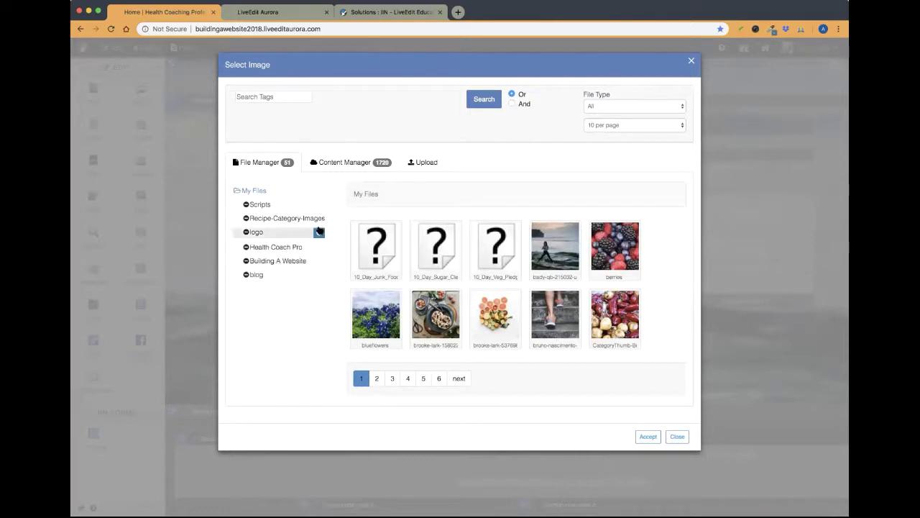
left_click(274, 261)
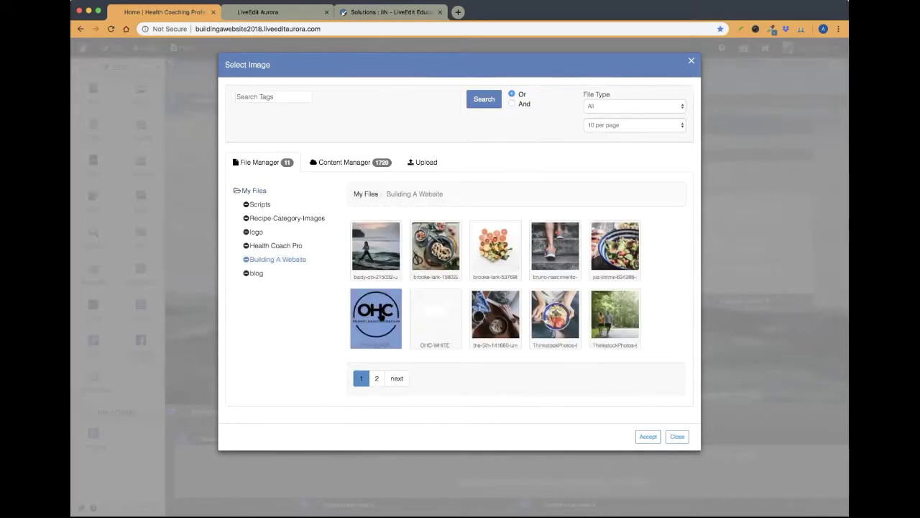
Step: Choose the OHC-BLACK logo at the mediumthumb size of 250 x 210 px as the image source
left_click(375, 317)
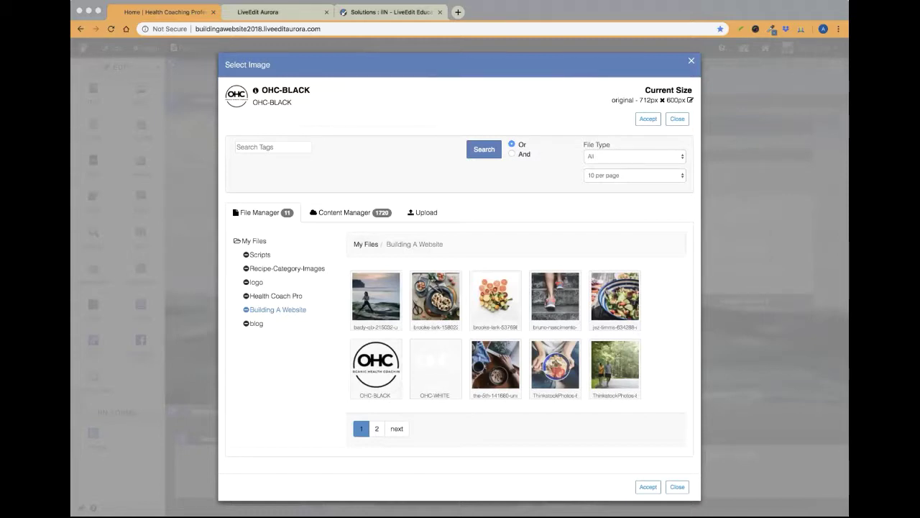
left_click(690, 99)
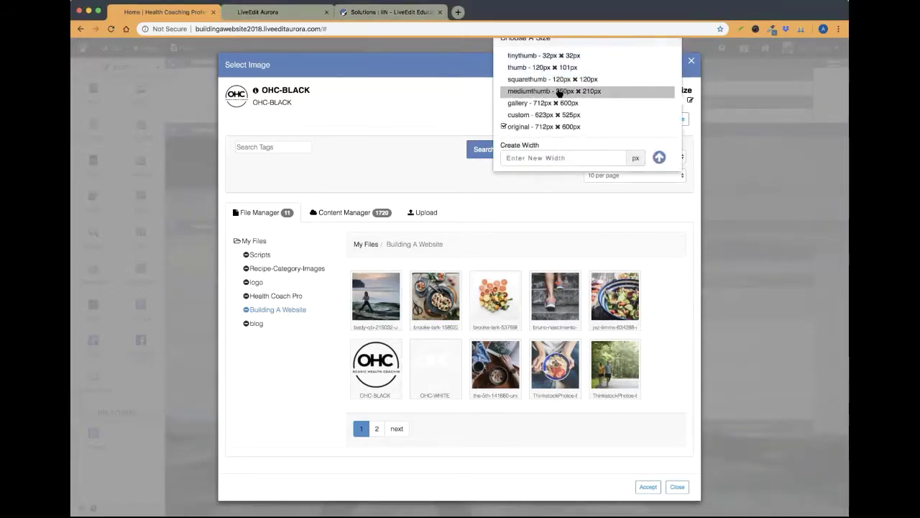
left_click(592, 92)
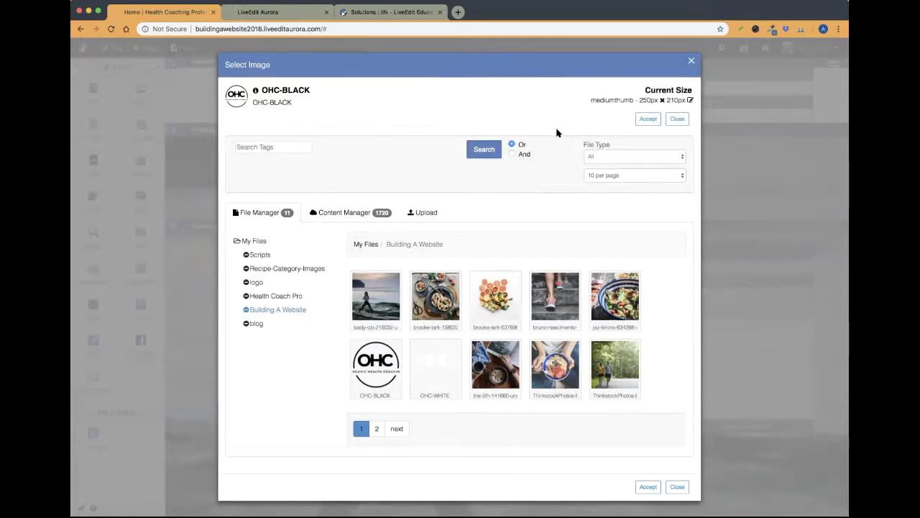
left_click(650, 119)
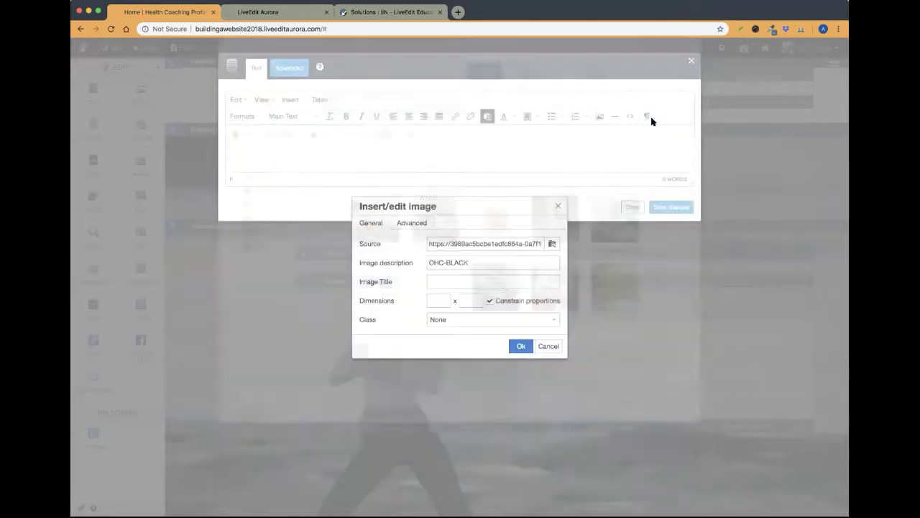
Step: Set the image description to "OHC LOGO BLACK" and the image title to "Organic Health Coaching Logo"
left_click_drag(491, 266, 393, 261)
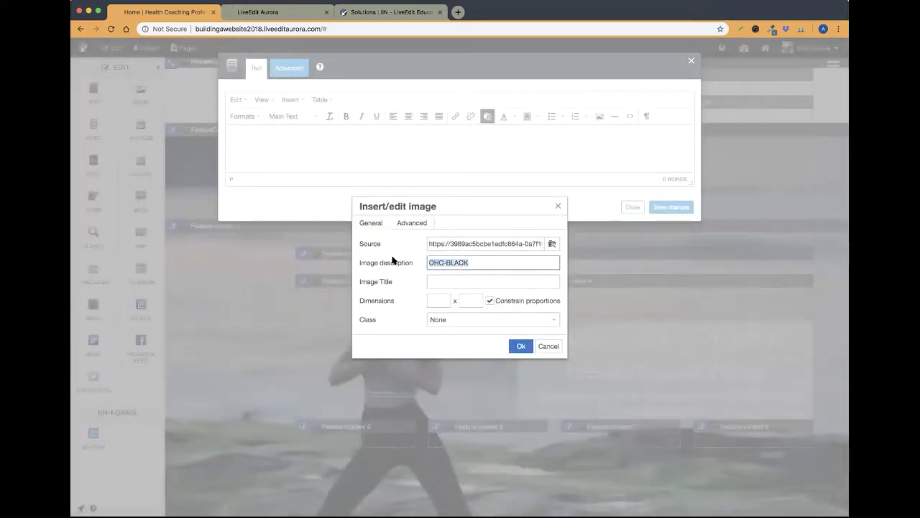
left_click(446, 263)
type("LOGO")
key("BackSpace")
key("BackSpace")
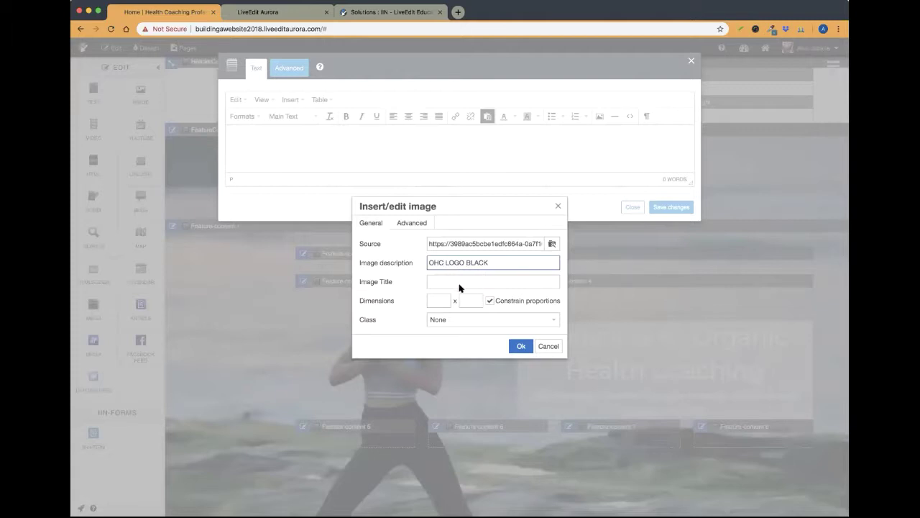
left_click(456, 284)
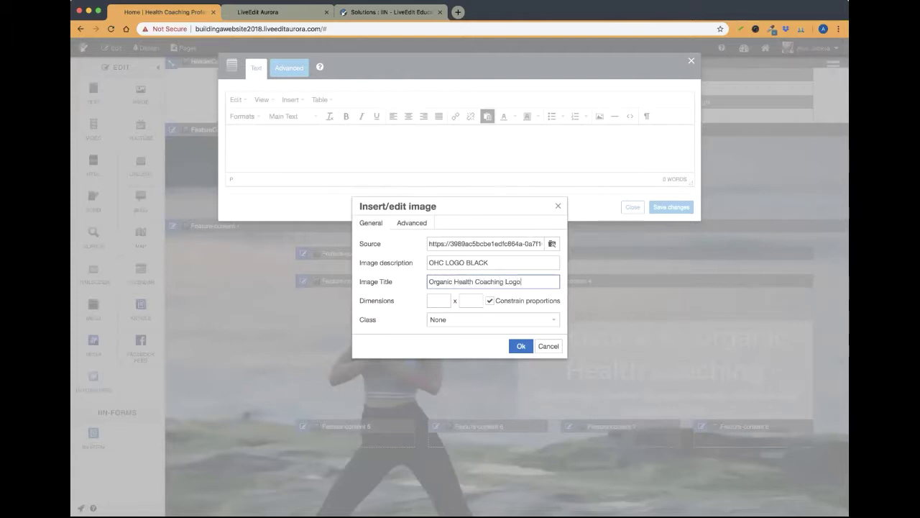
left_click(416, 291)
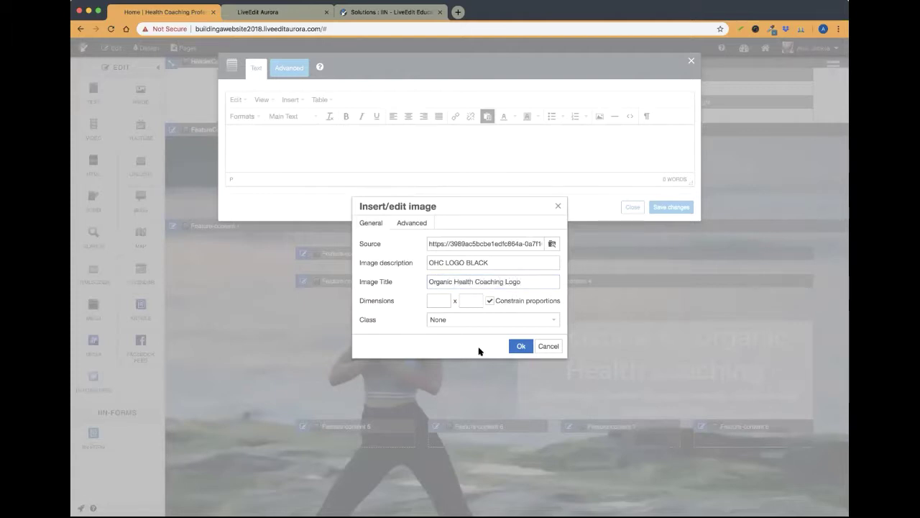
Step: Insert the logo into the text element, centre it and save the element
left_click(521, 347)
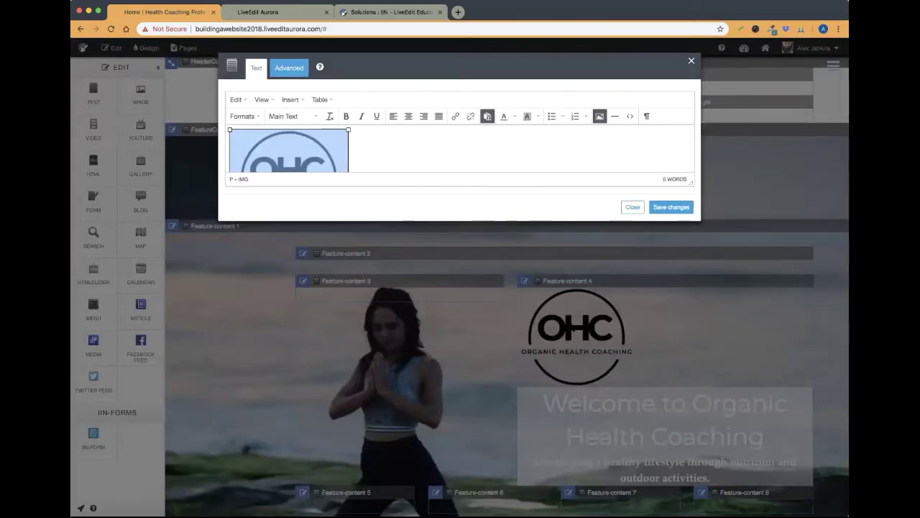
left_click(407, 117)
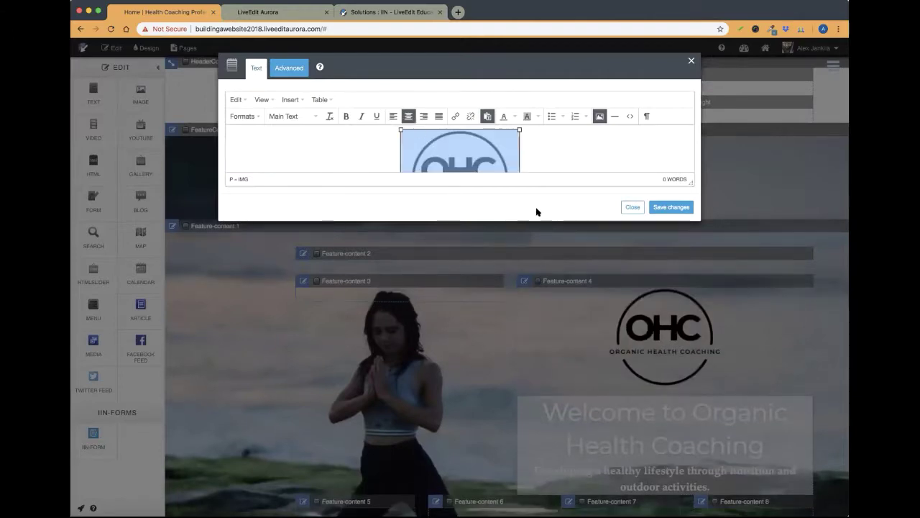
left_click(676, 208)
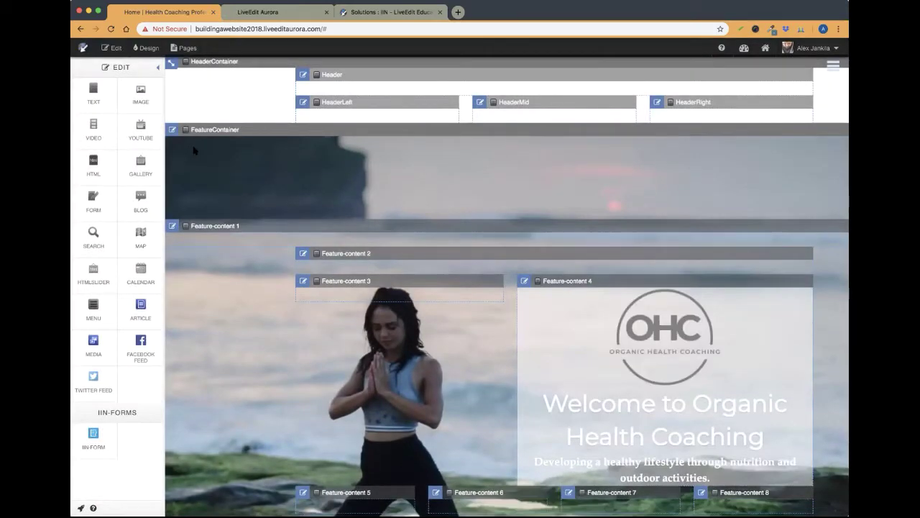
Step: Reload the page outside edit mode and examine the hero banner's logo and the sections below it
left_click(111, 30)
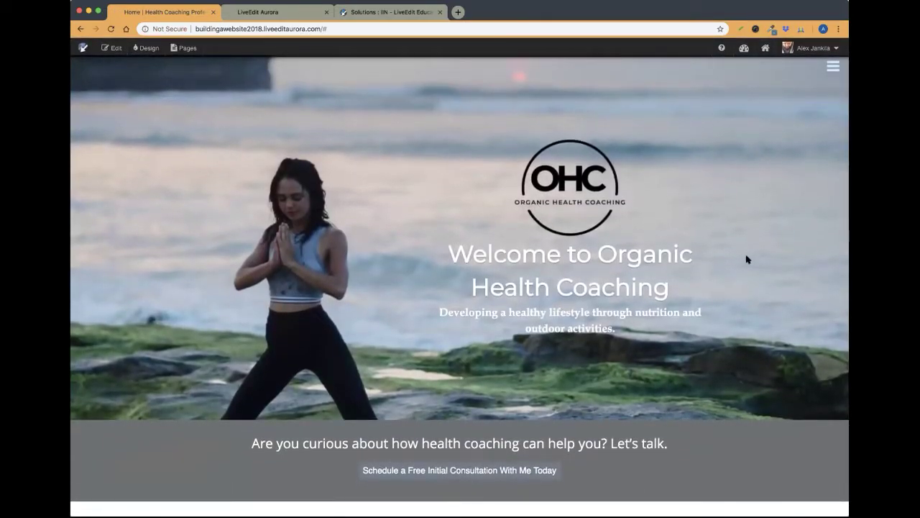
scroll(746, 259, "down", 3)
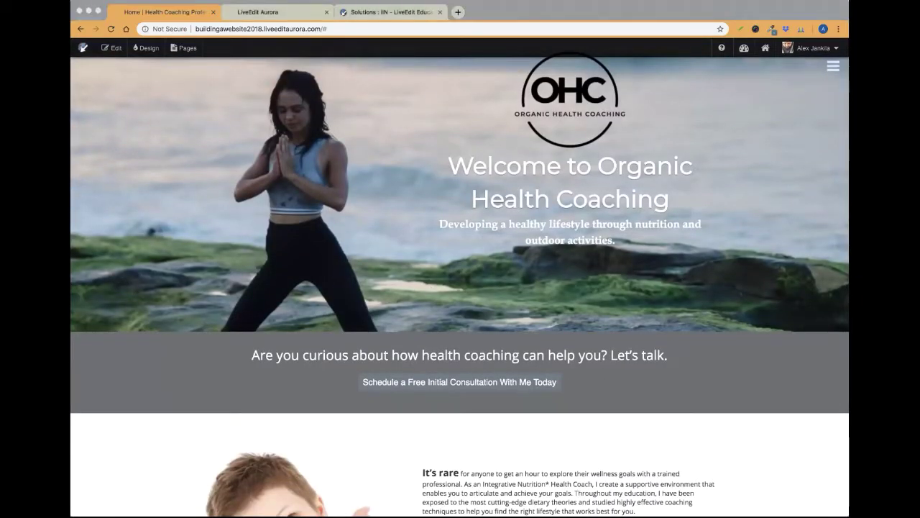
scroll(539, 191, "up", 3)
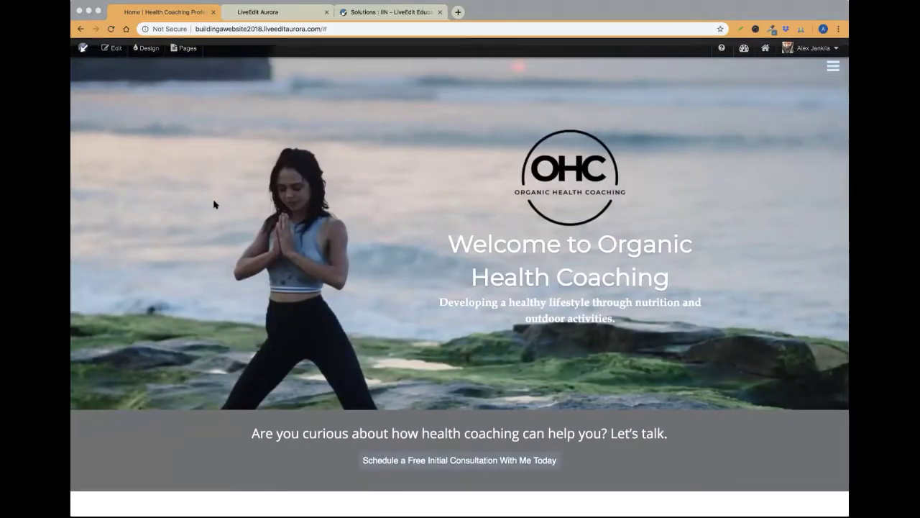
scroll(213, 205, "down", 5)
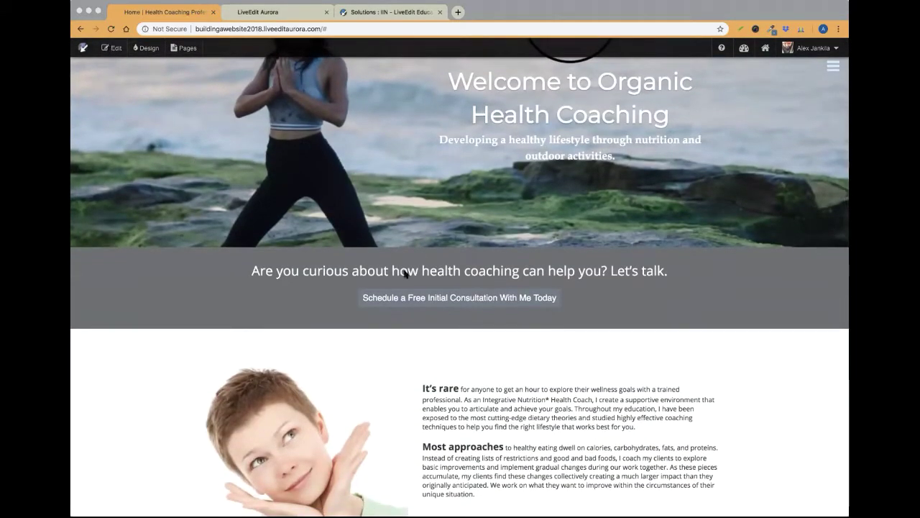
scroll(406, 274, "down", 2)
scroll(404, 273, "up", 2)
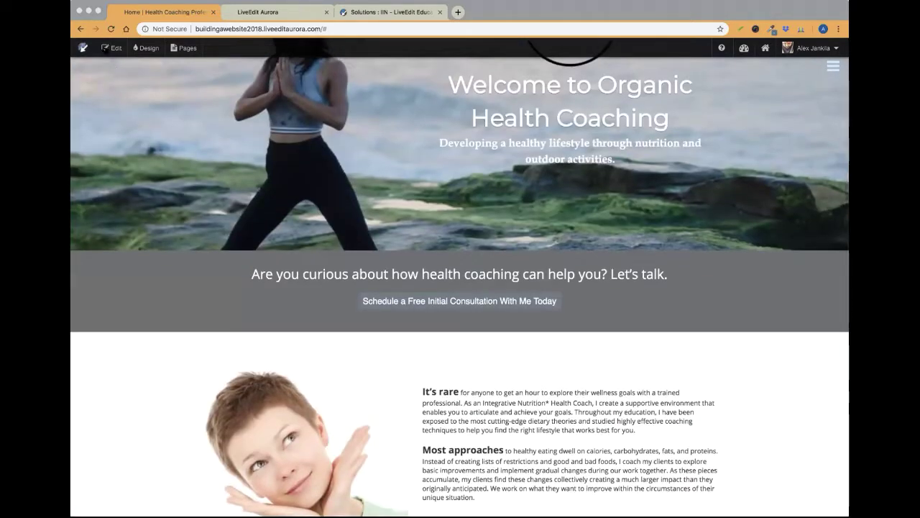
Step: Return to edit mode and move the "Are you curious about how health coaching can help you?" block out of Section-one-area 1
left_click(111, 47)
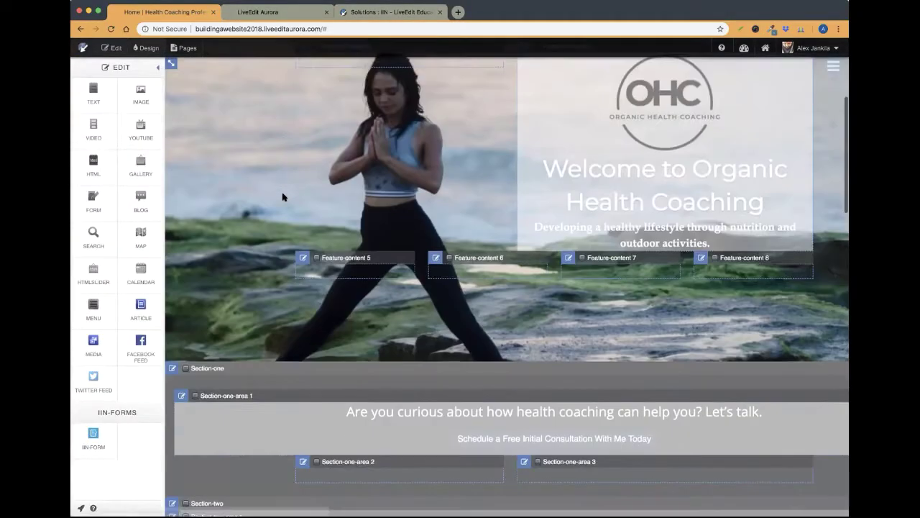
scroll(309, 224, "down", 3)
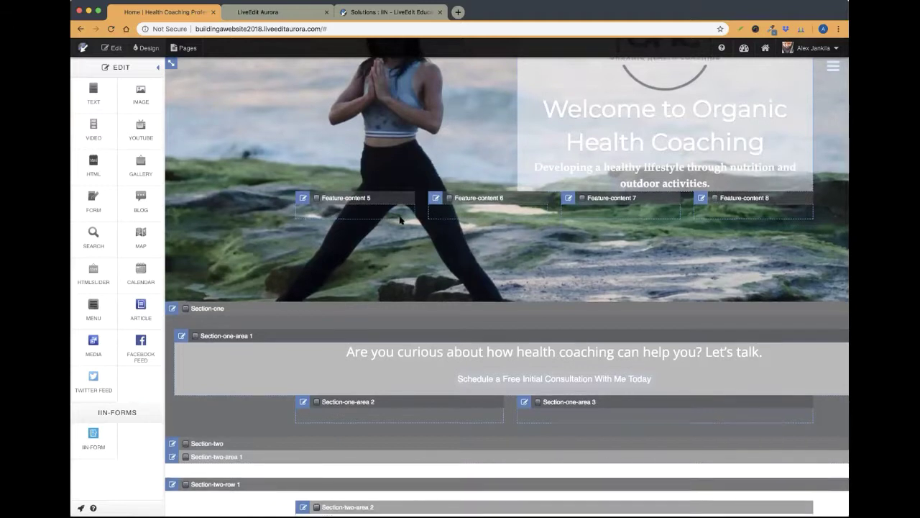
scroll(401, 219, "down", 1)
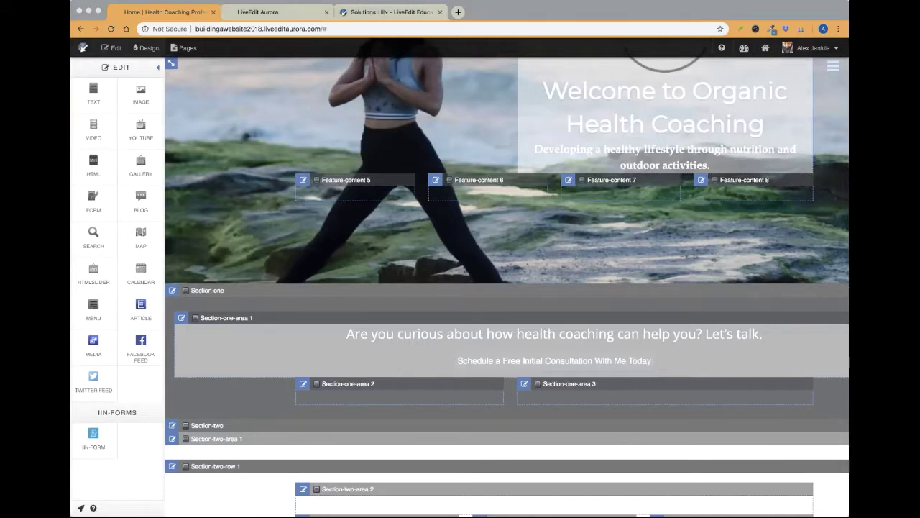
scroll(351, 301, "down", 10)
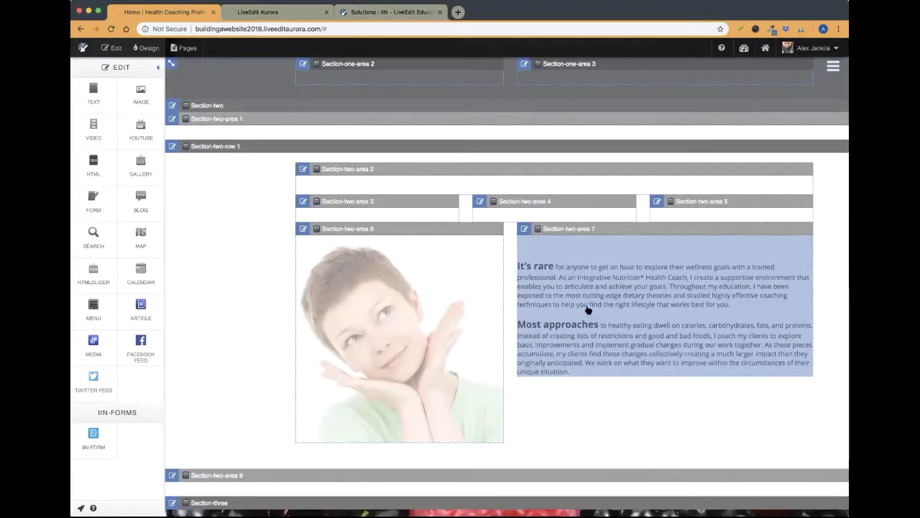
scroll(558, 281, "up", 4)
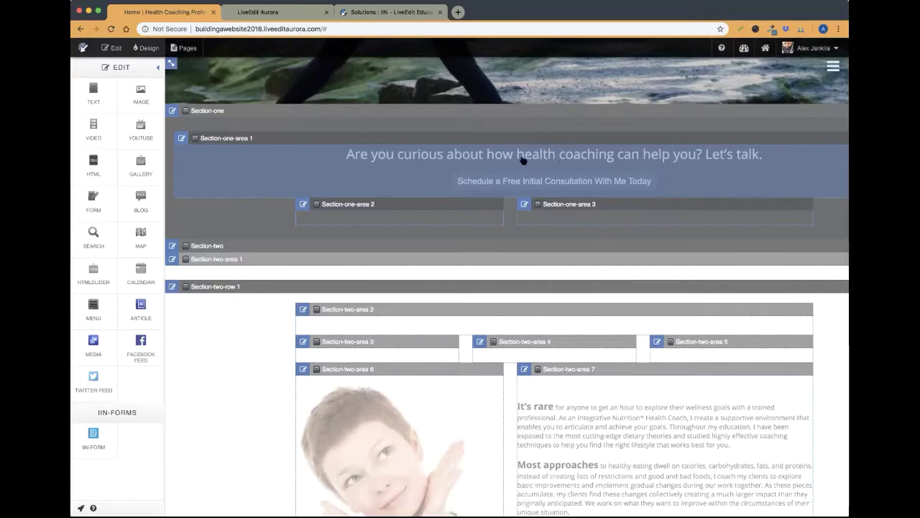
left_click_drag(523, 160, 479, 302)
scroll(480, 302, "up", 10)
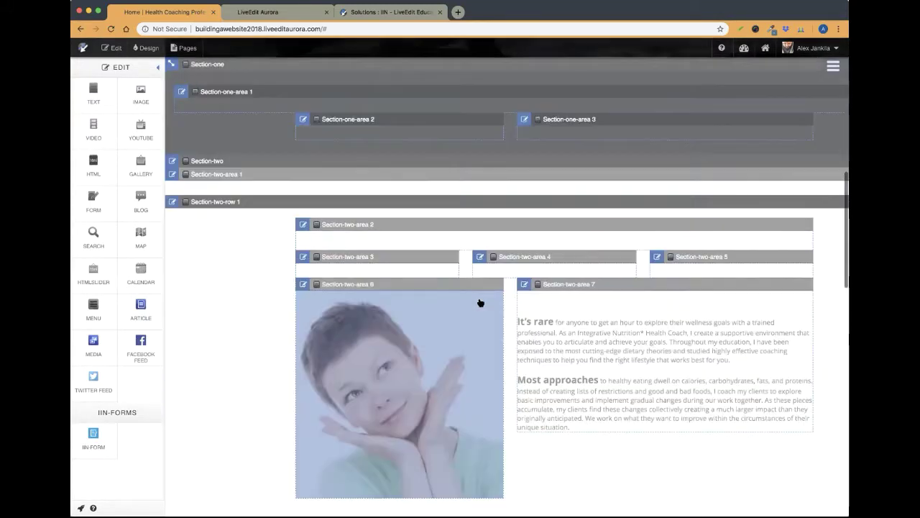
Step: Delete the "ABOUT ME" heading and the blank space above "It's rare" in the Section-two-area 7 text, save it and reload the page
scroll(481, 303, "up", 2)
scroll(475, 317, "down", 3)
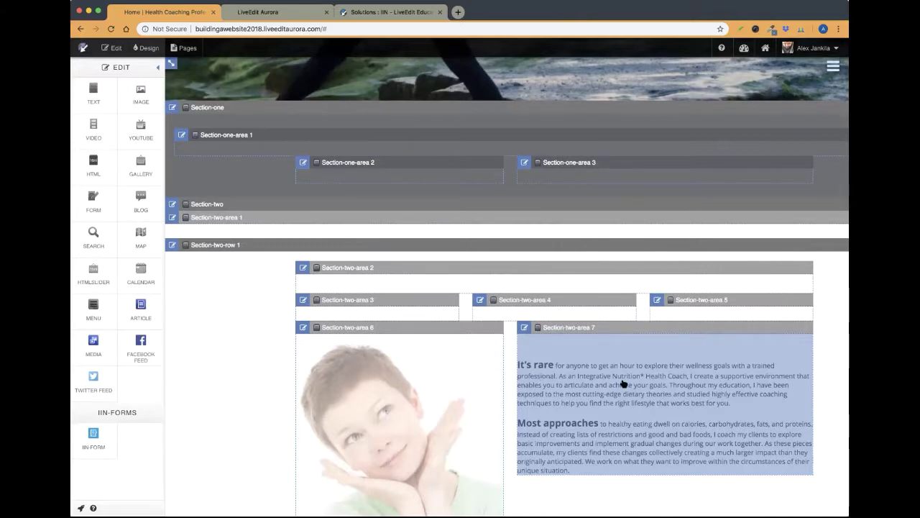
left_click(622, 383)
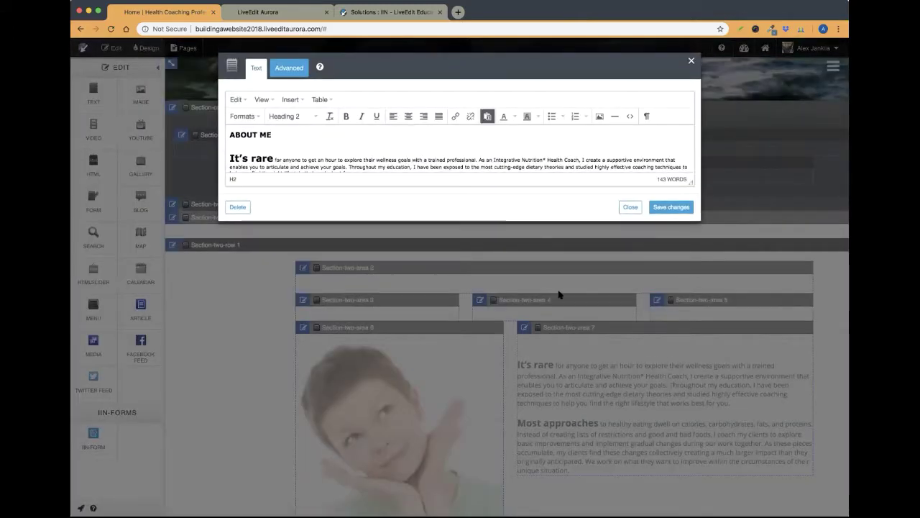
left_click(634, 208)
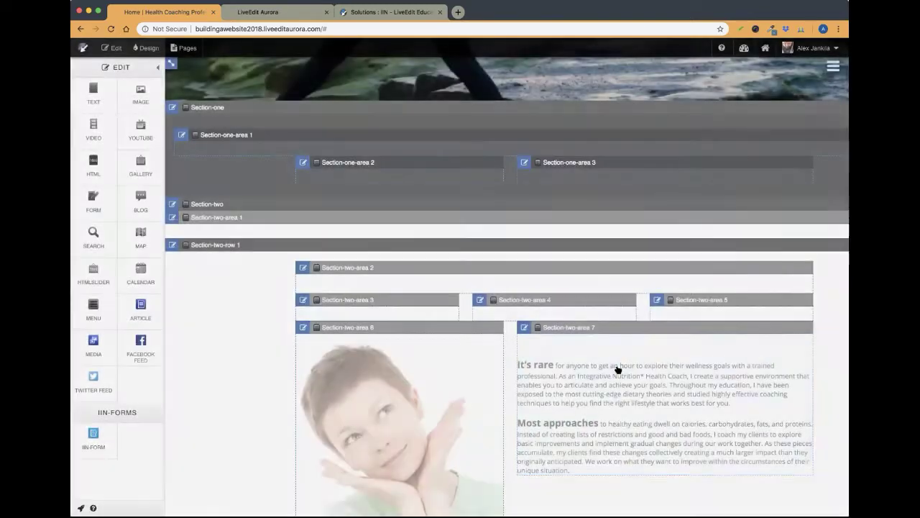
left_click(570, 342)
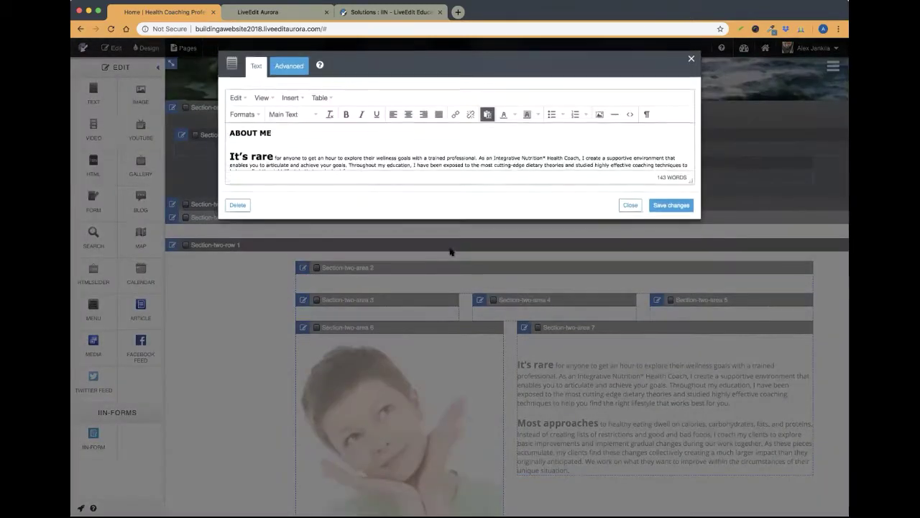
left_click_drag(237, 146, 204, 130)
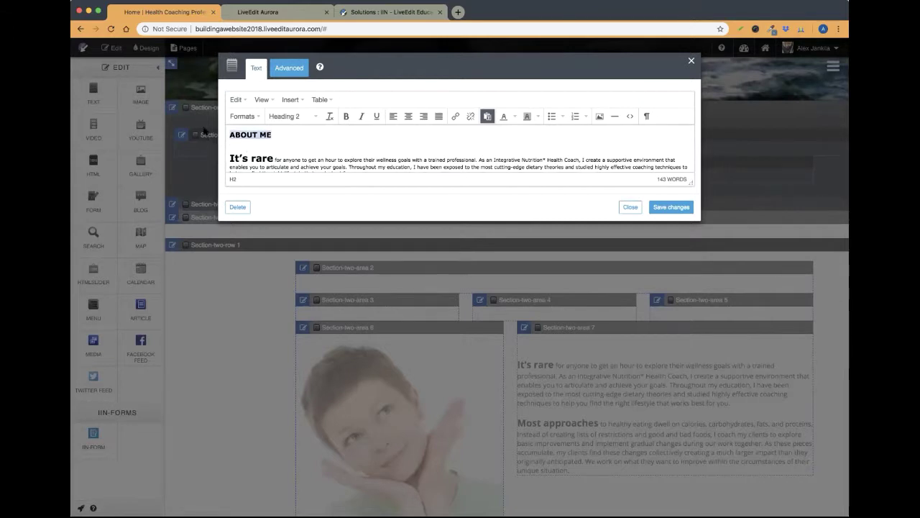
key("BackSpace")
key("BackSpace")
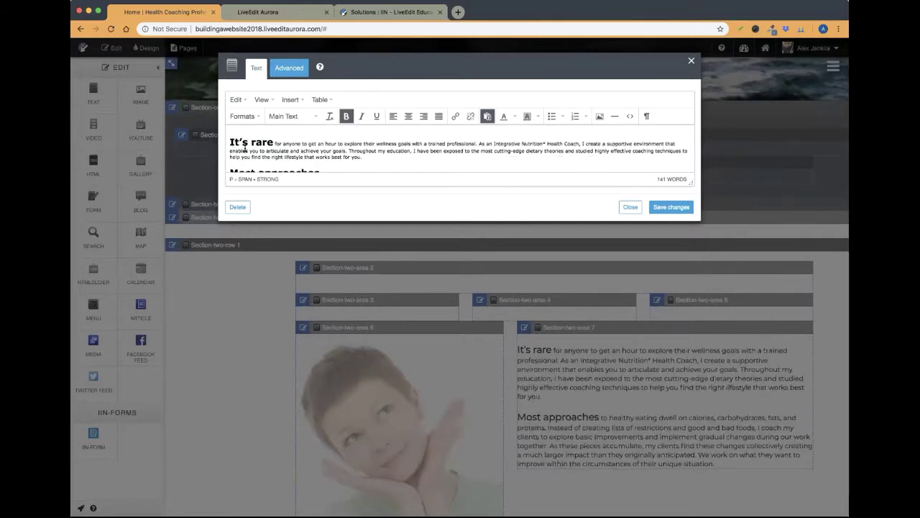
key("Delete")
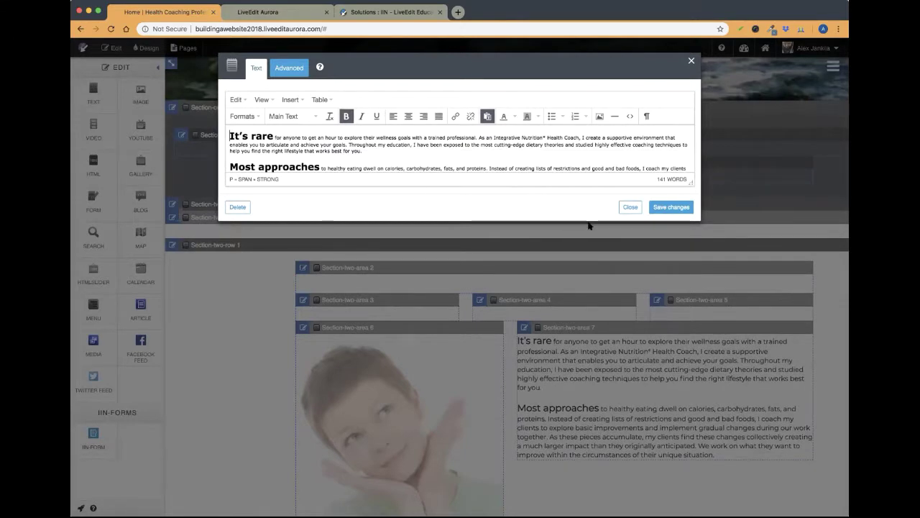
left_click(670, 207)
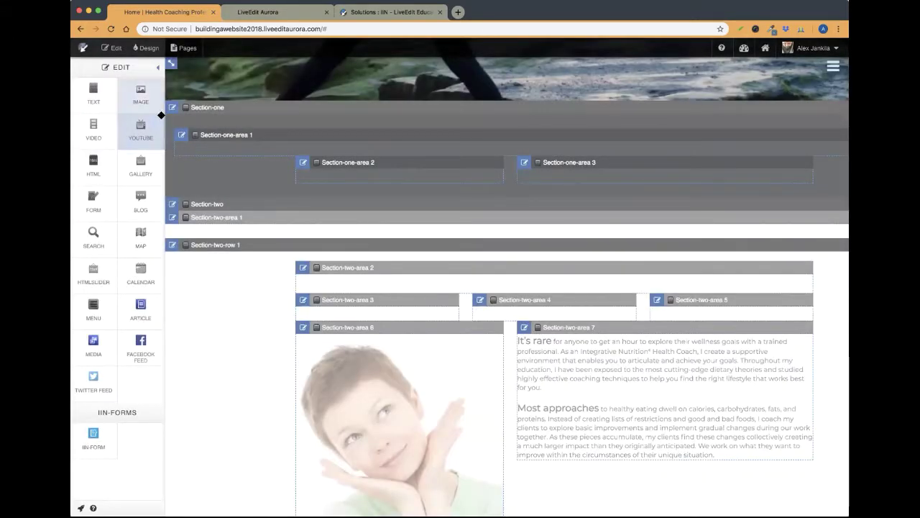
left_click(109, 28)
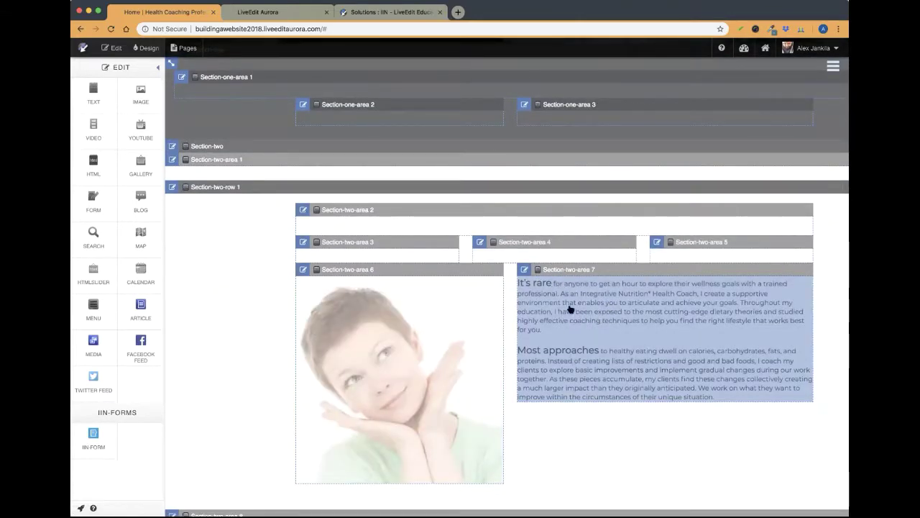
Step: Copy the full HTML source code of the Section-two-area 7 text element and close the element without changing it
left_click(619, 311)
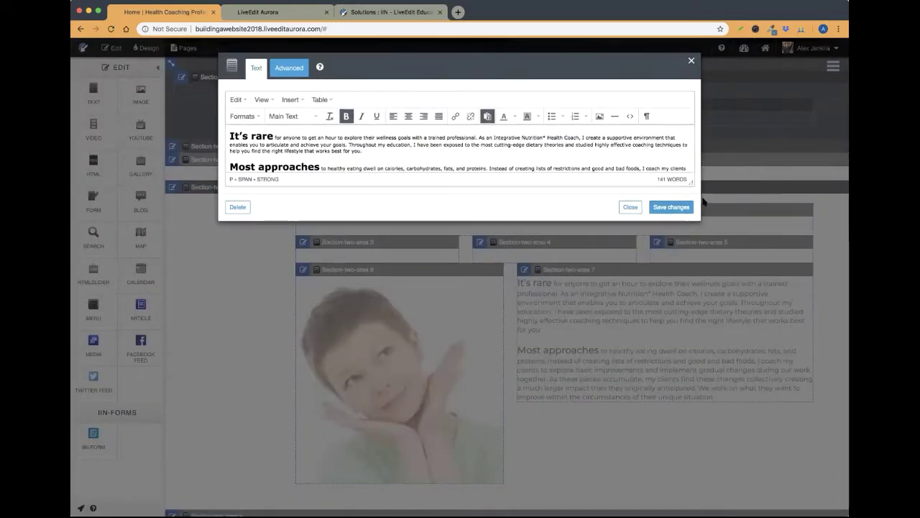
left_click_drag(690, 182, 692, 276)
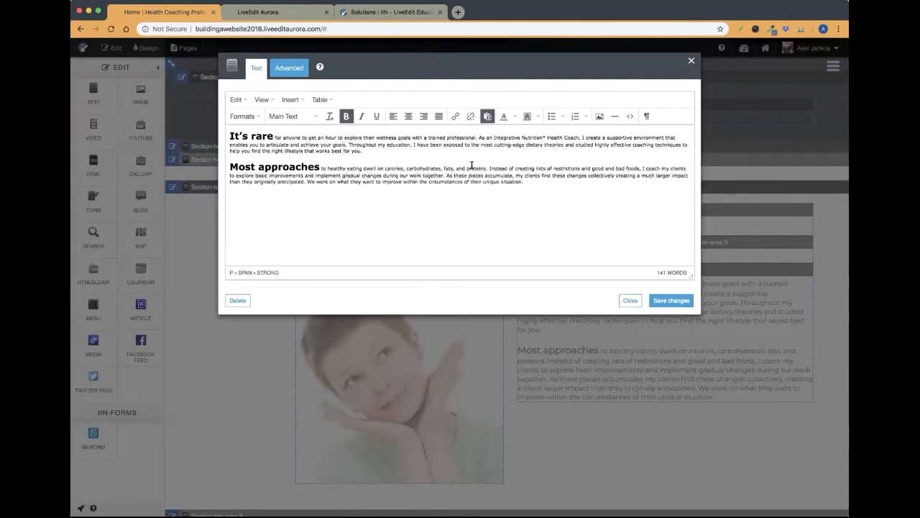
left_click(630, 118)
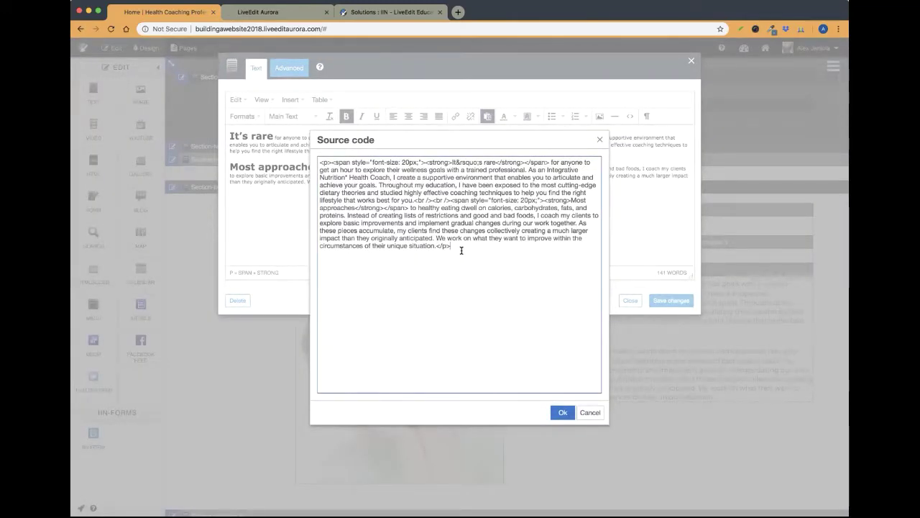
left_click_drag(461, 249, 300, 160)
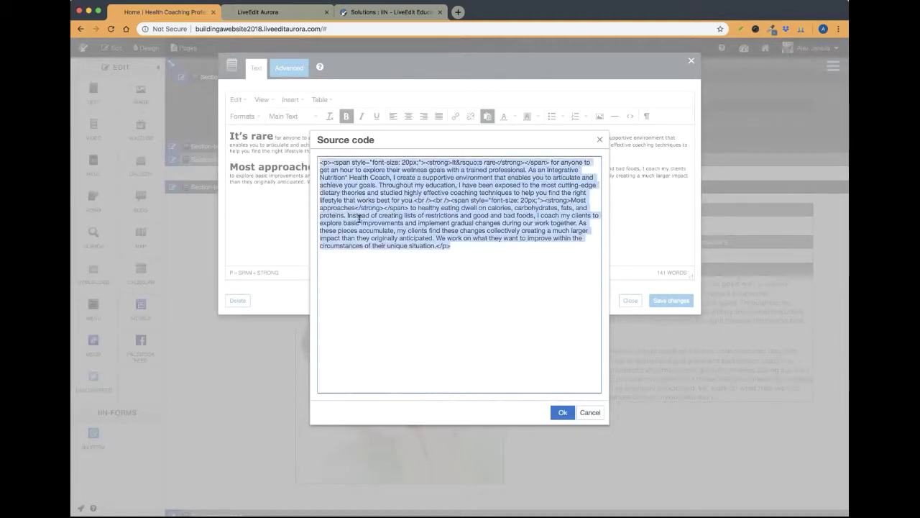
right_click(400, 200)
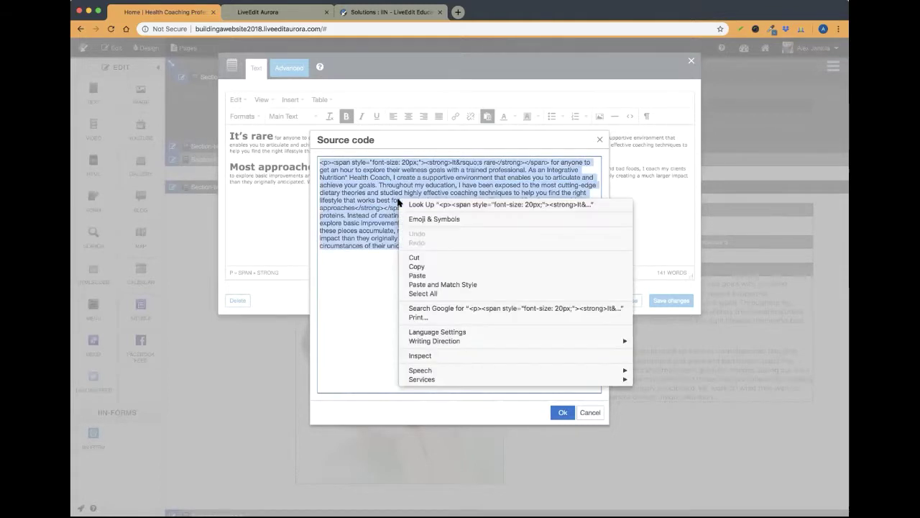
left_click(425, 269)
left_click(590, 412)
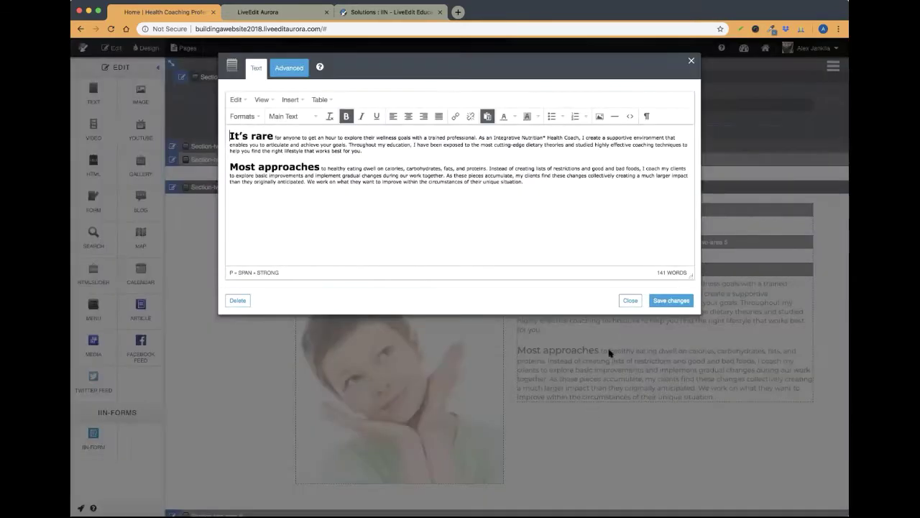
left_click(630, 301)
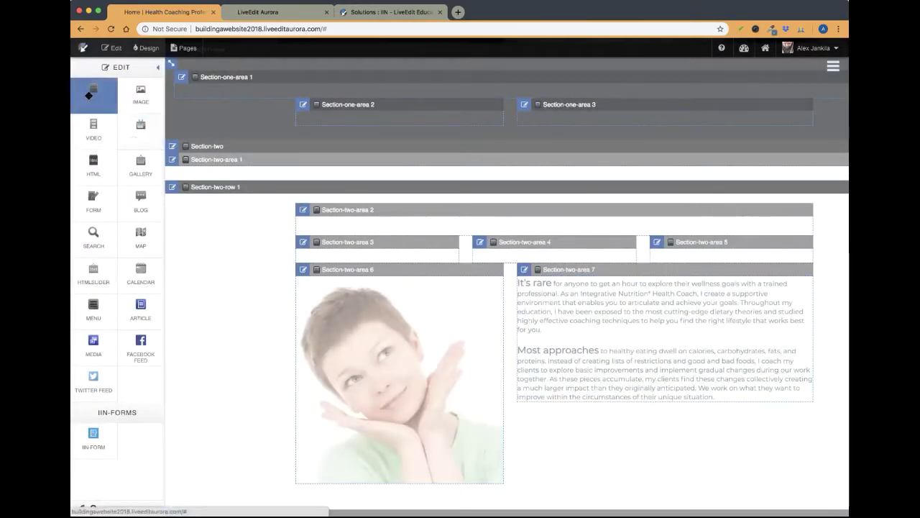
Step: Add a text element to Section-two-area 2, paste the copied HTML as its source code and save it
left_click_drag(94, 95, 381, 220)
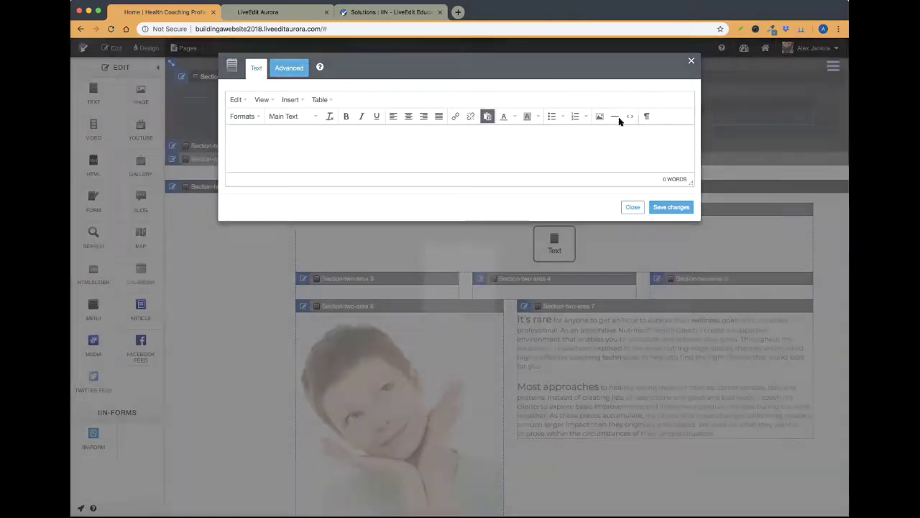
left_click(630, 116)
right_click(348, 172)
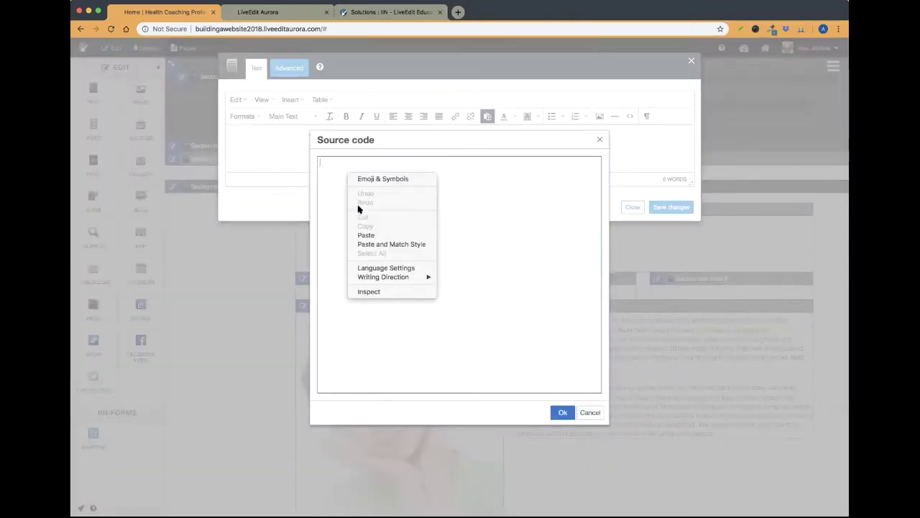
left_click(369, 235)
left_click(564, 412)
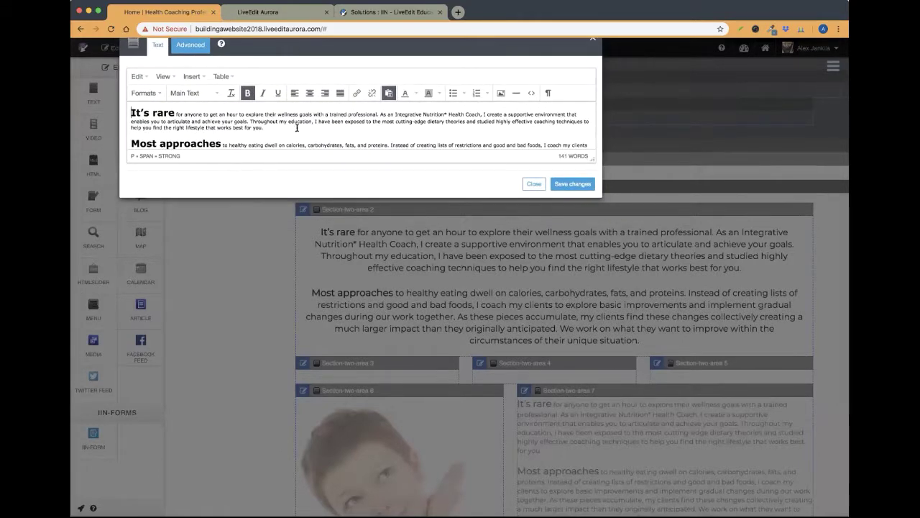
left_click(354, 128)
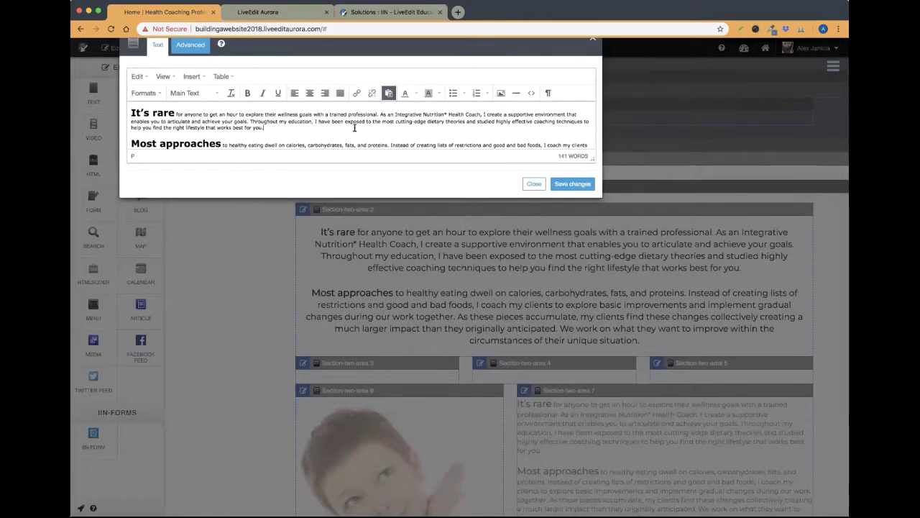
left_click(130, 112)
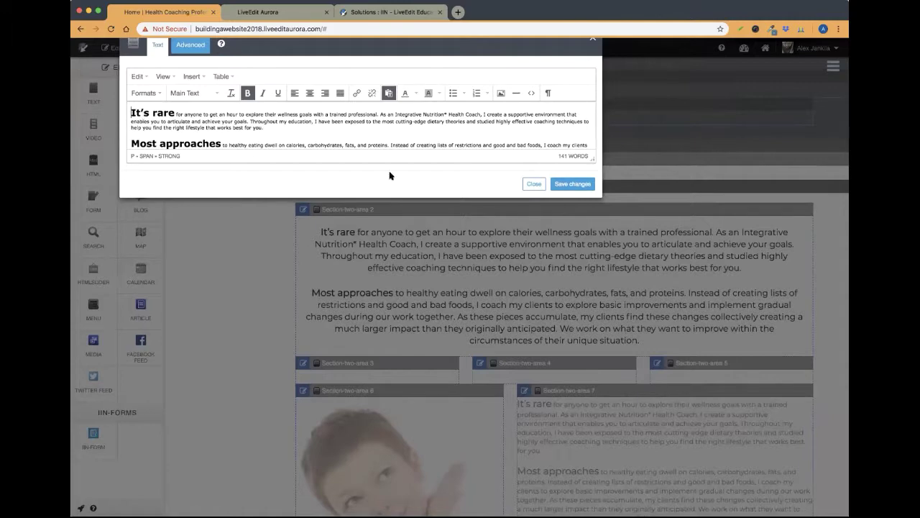
left_click(579, 184)
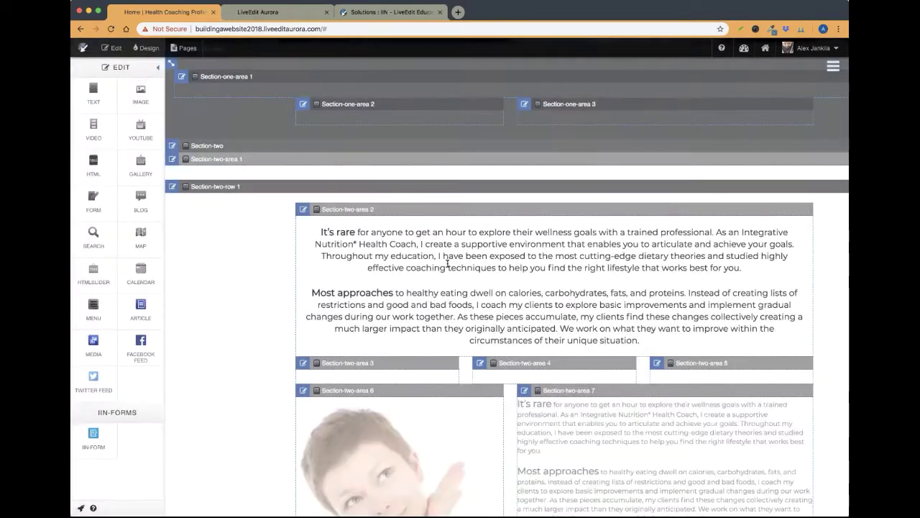
Step: Check the reloaded page, return to edit mode and move the Section-two-area 2 text below the original text in Section-two-area 7
left_click(112, 29)
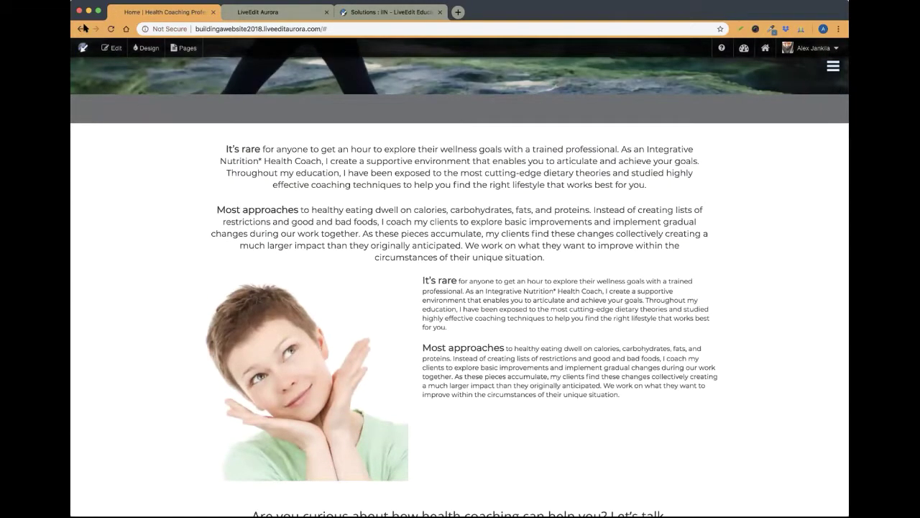
left_click(111, 47)
scroll(339, 192, "down", 5)
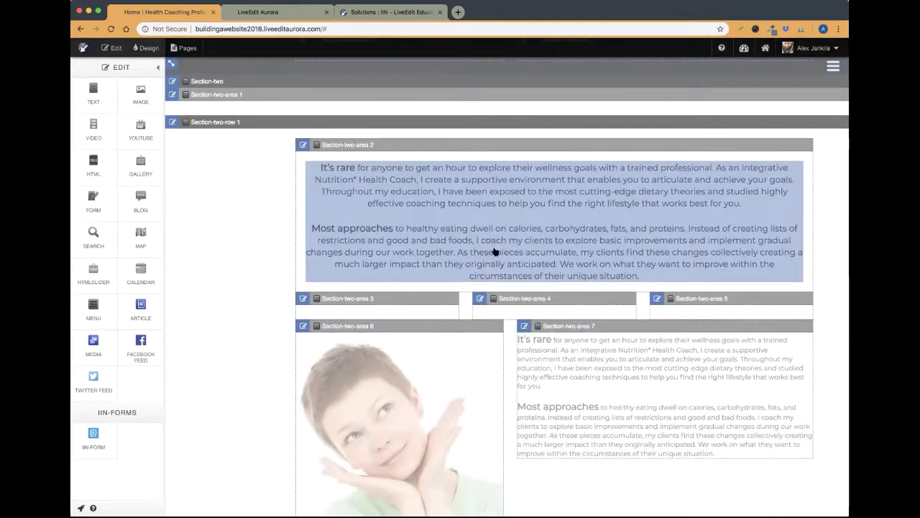
left_click_drag(495, 252, 468, 240)
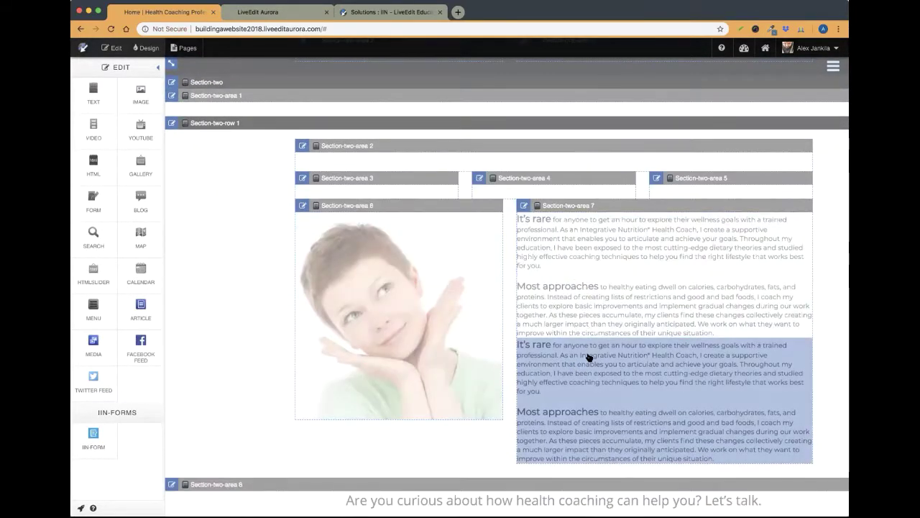
Step: Delete the "Most approaches" paragraph from the lower text element in Section-two-area 7 and save it
double_click(588, 357)
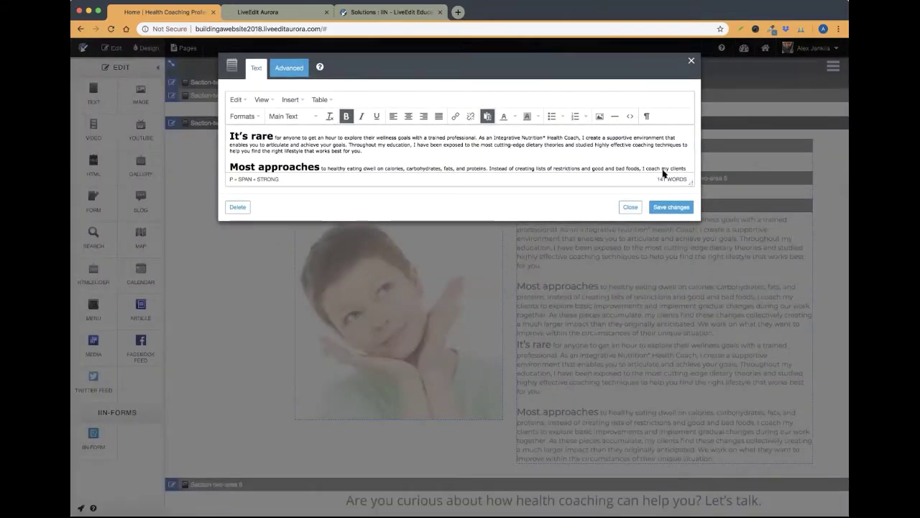
left_click_drag(692, 186, 690, 236)
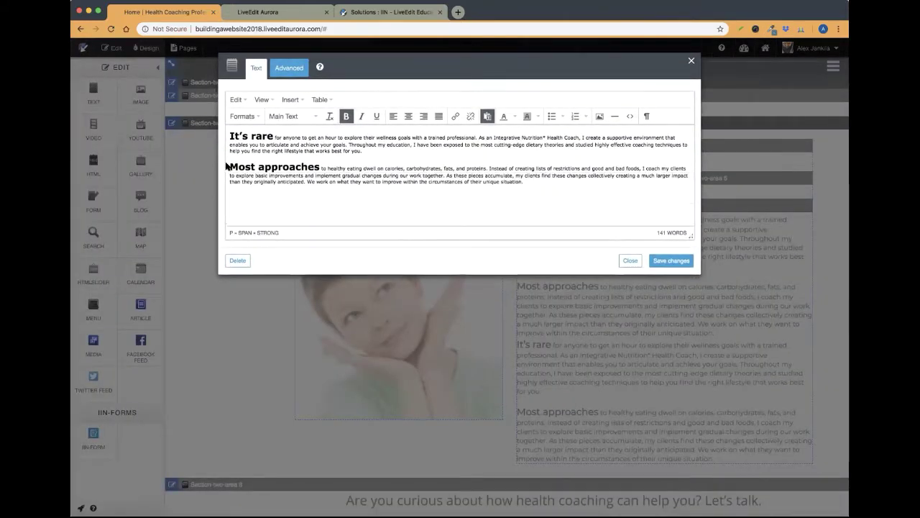
left_click_drag(227, 166, 563, 203)
key("BackSpace")
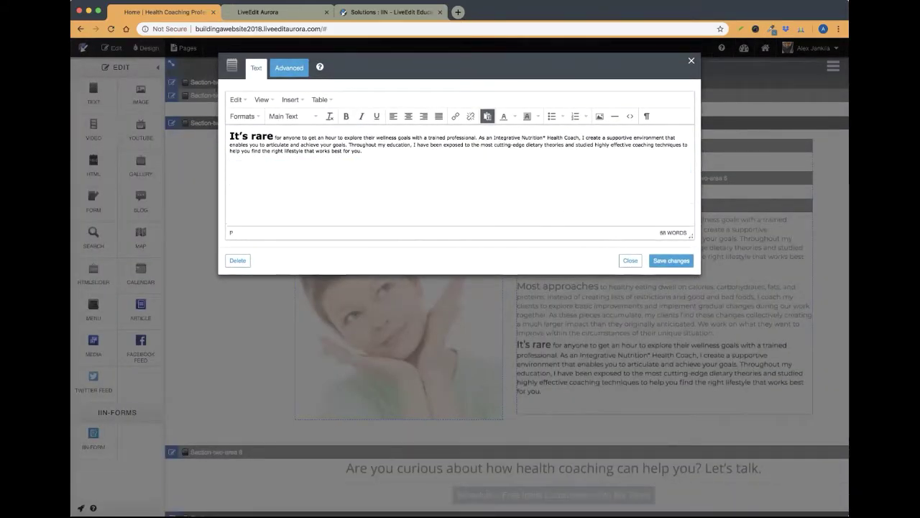
left_click(664, 264)
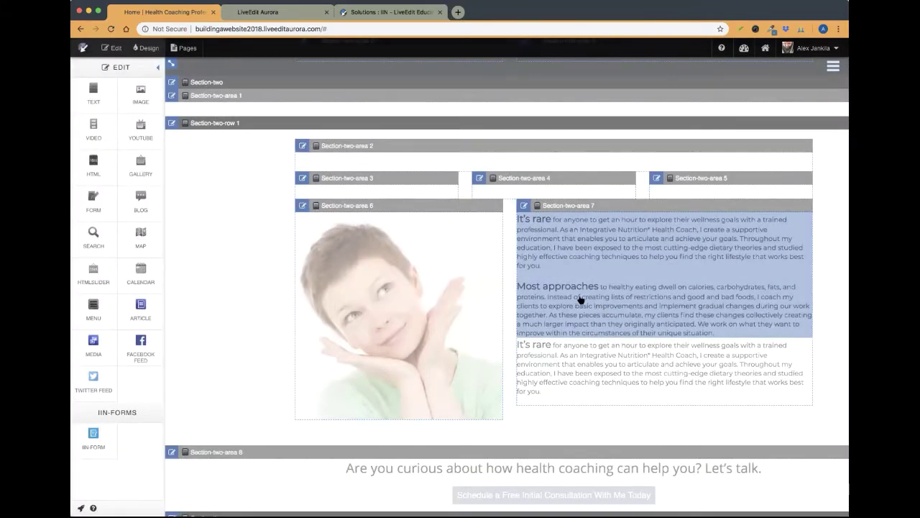
Step: Delete the "It's rare" paragraph and its trailing blank lines from the upper text element in Section-two-area 7 and save it
left_click(581, 299)
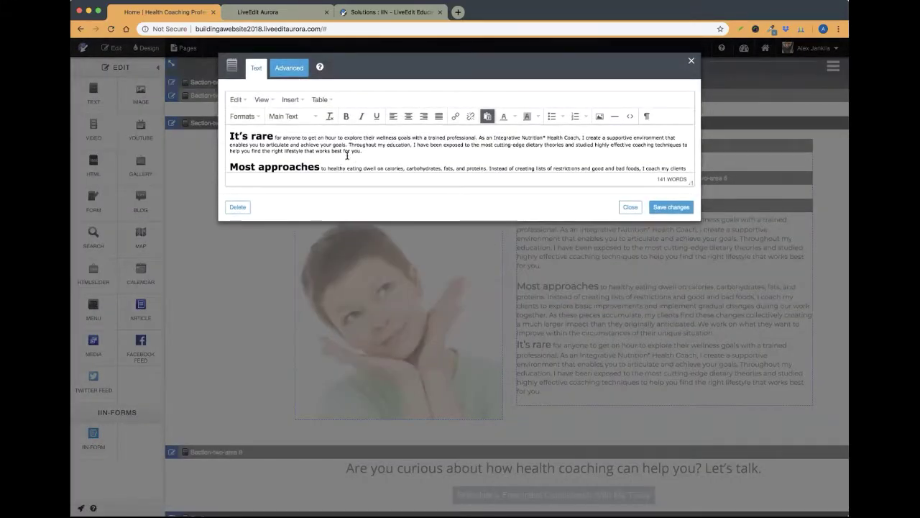
left_click_drag(381, 153, 225, 131)
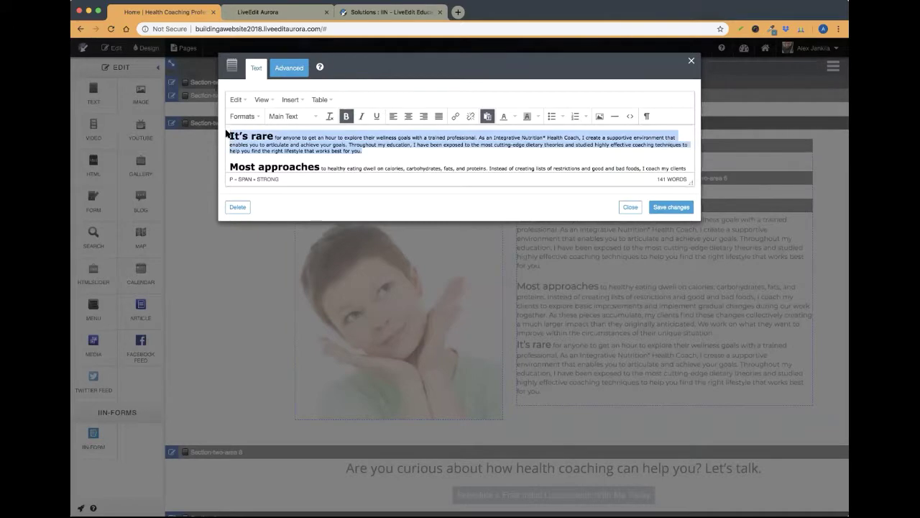
key("BackSpace")
key("Delete")
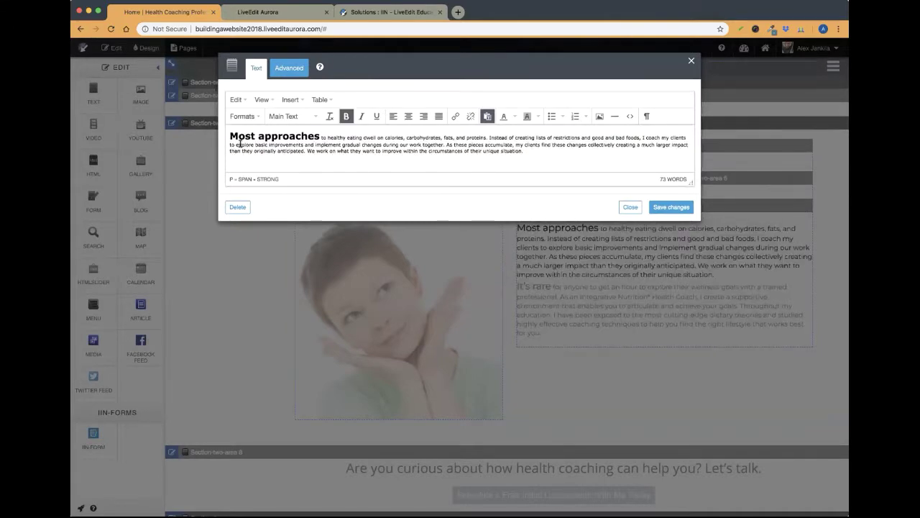
left_click(671, 207)
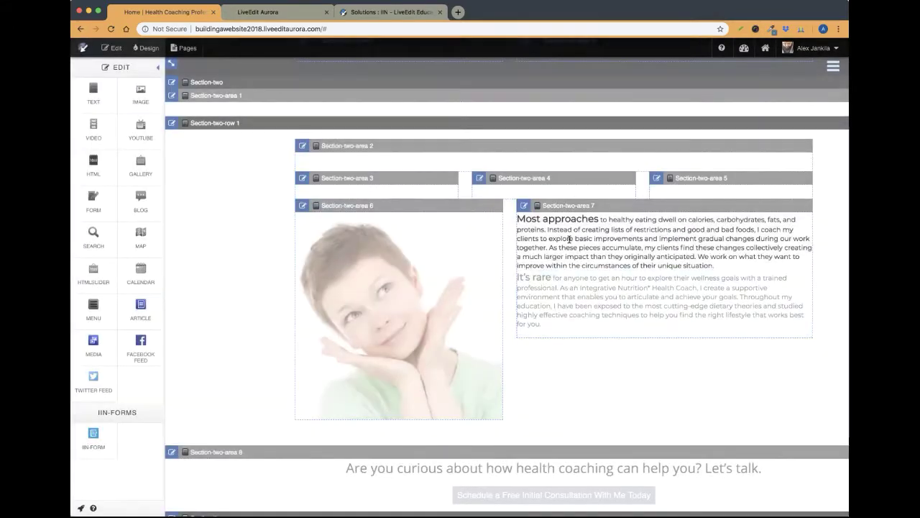
Step: Move the "Most approaches" text element below the "It's rare" text element in Section-two-area 7
mouse_move(586, 219)
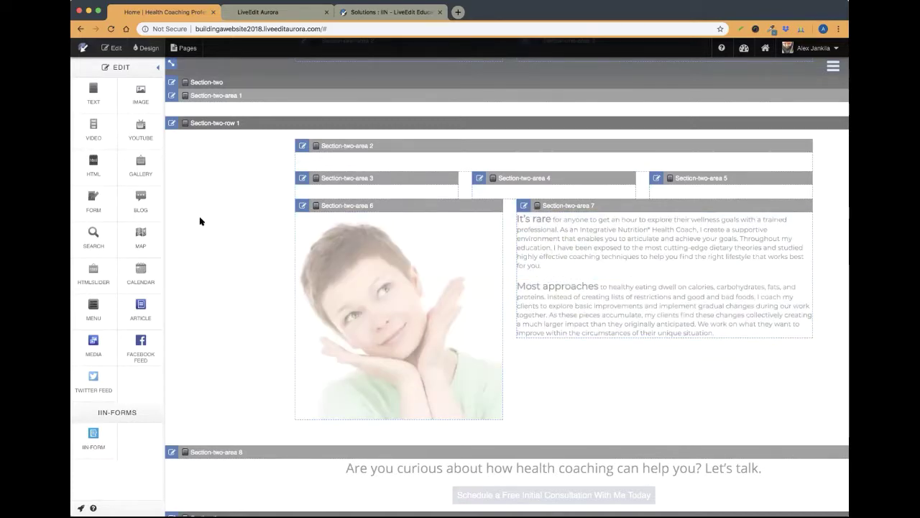
scroll(201, 221, "up", 5)
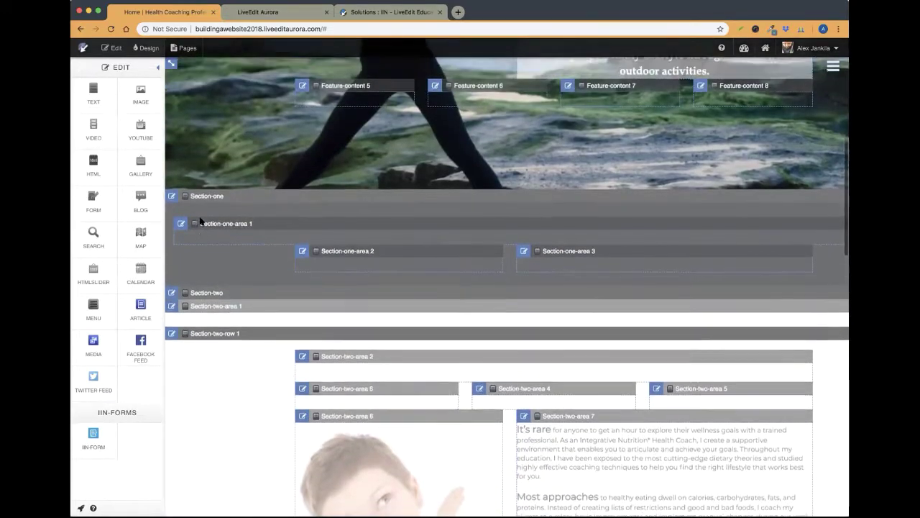
Step: Move the "It's rare" text element from Section-two-area 7 into Section-one-area 2
scroll(200, 221, "down", 3)
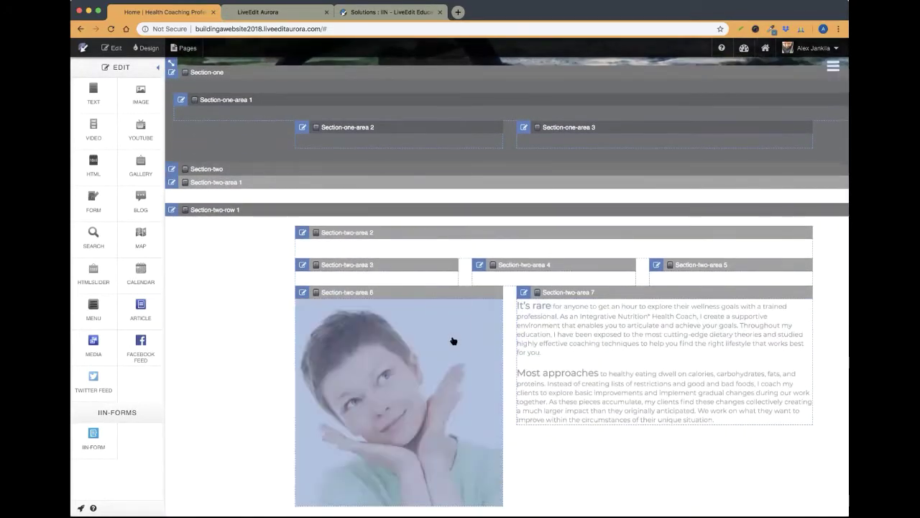
scroll(606, 325, "up", 2)
scroll(607, 325, "up", 1)
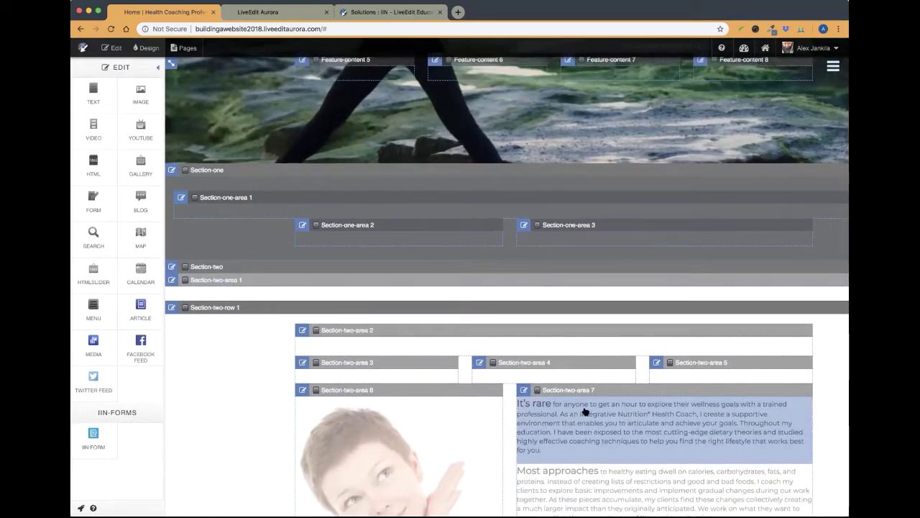
left_click_drag(585, 413, 357, 245)
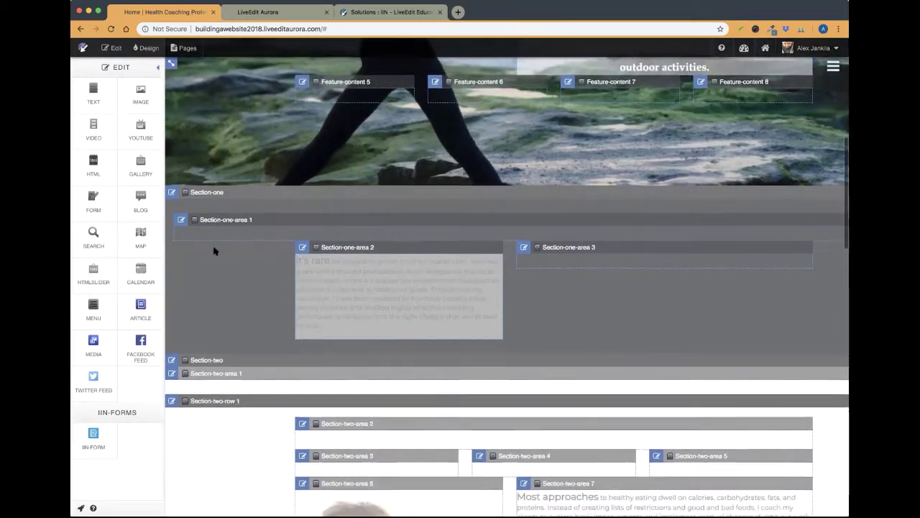
Step: Leave edit mode to check the moved text against Section-one's dark background, and return to edit mode
scroll(214, 251, "down", 4)
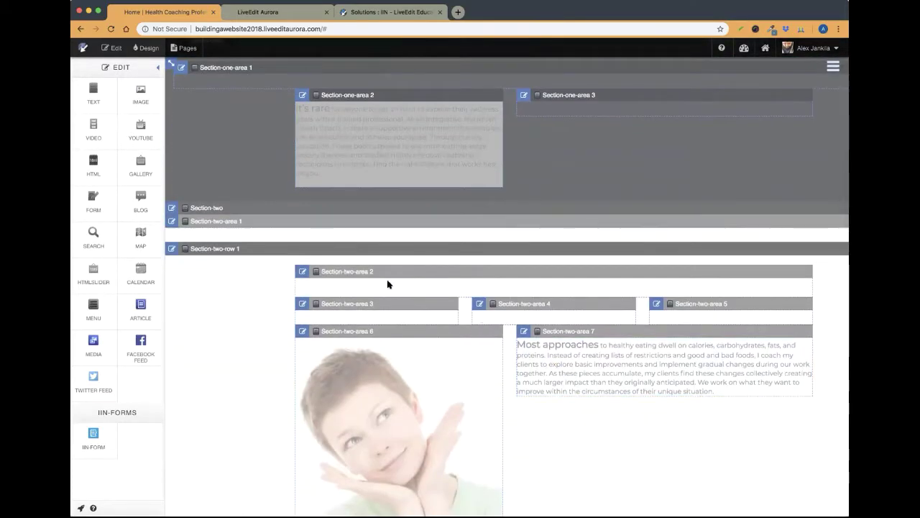
scroll(220, 267, "up", 2)
scroll(218, 266, "up", 3)
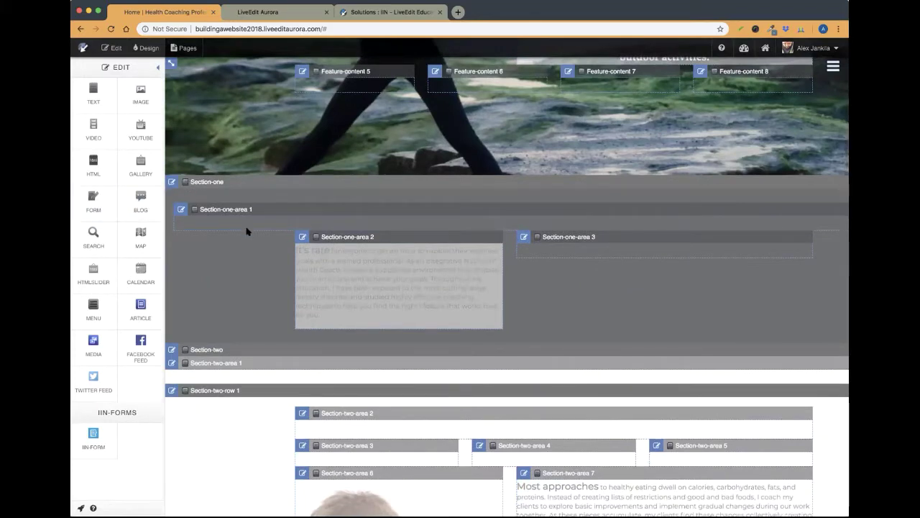
scroll(247, 230, "up", 3)
left_click(111, 48)
scroll(222, 194, "up", 4)
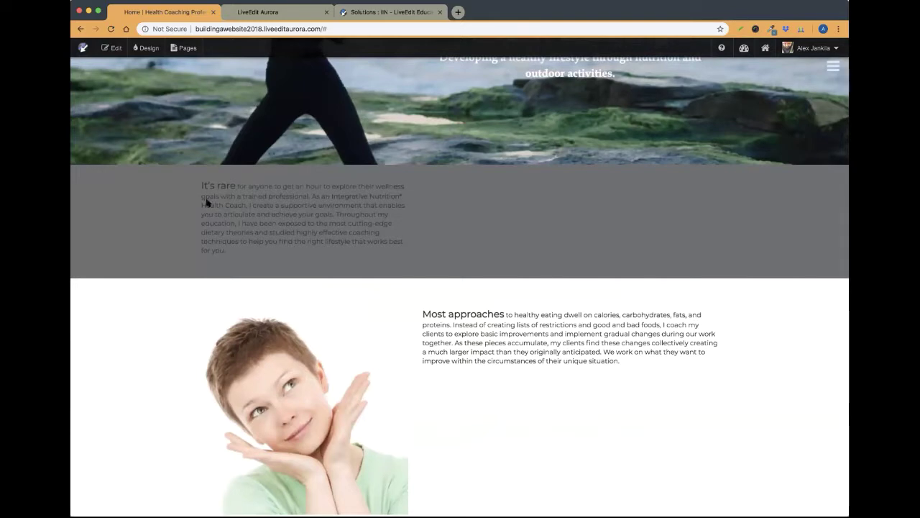
left_click(106, 47)
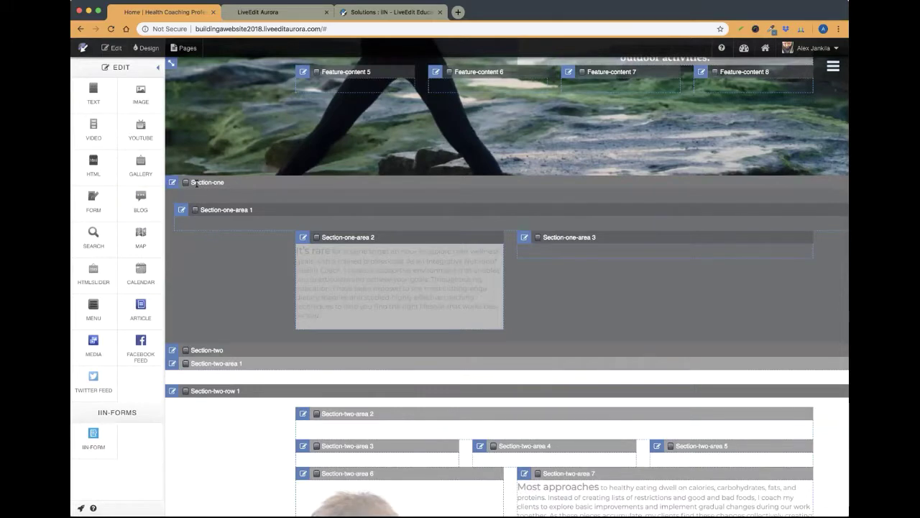
Step: Set Section-one's background color to the translucent light gray rgba(209, 209, 209, 0.43) swatch, fine-tune its opacity and save the properties
left_click(172, 183)
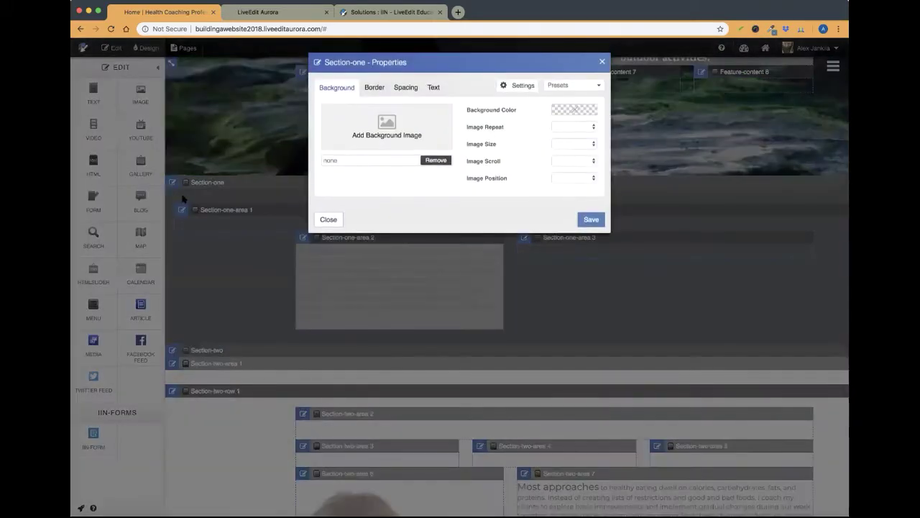
left_click(568, 111)
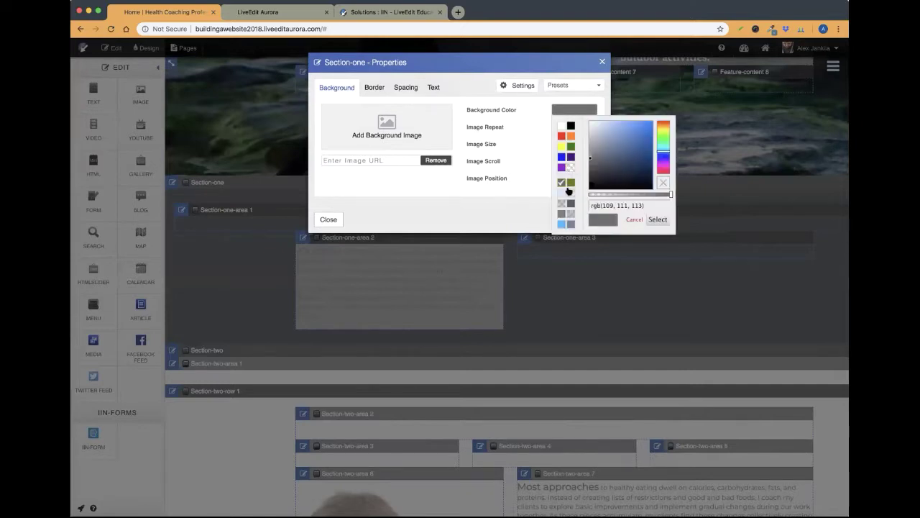
left_click(570, 192)
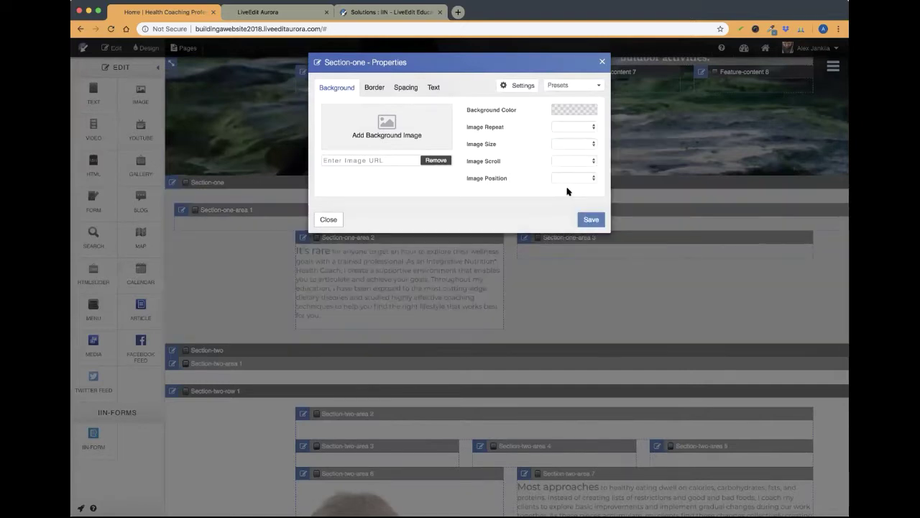
left_click(568, 110)
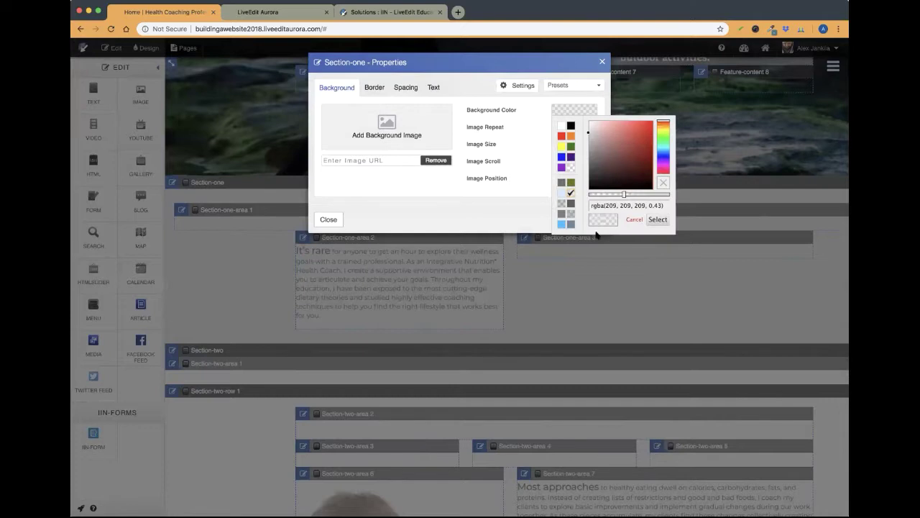
left_click_drag(623, 196, 625, 196)
left_click(655, 219)
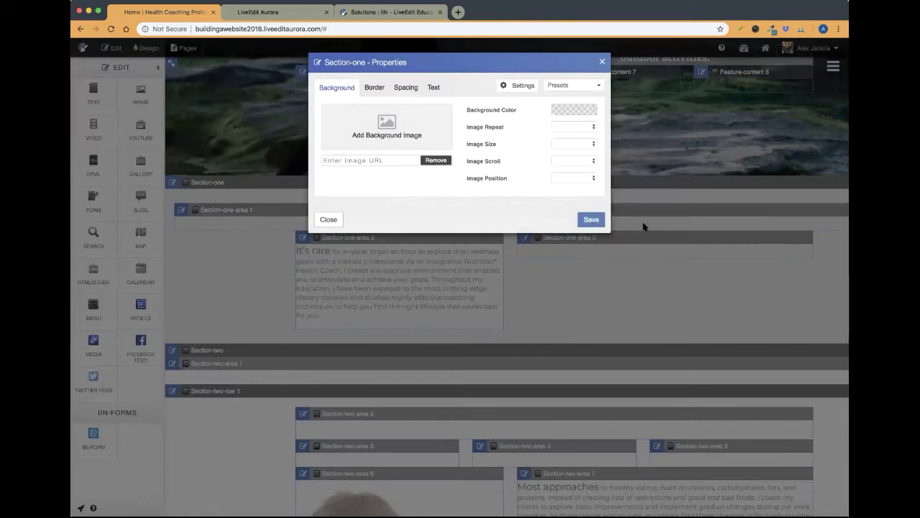
left_click(590, 219)
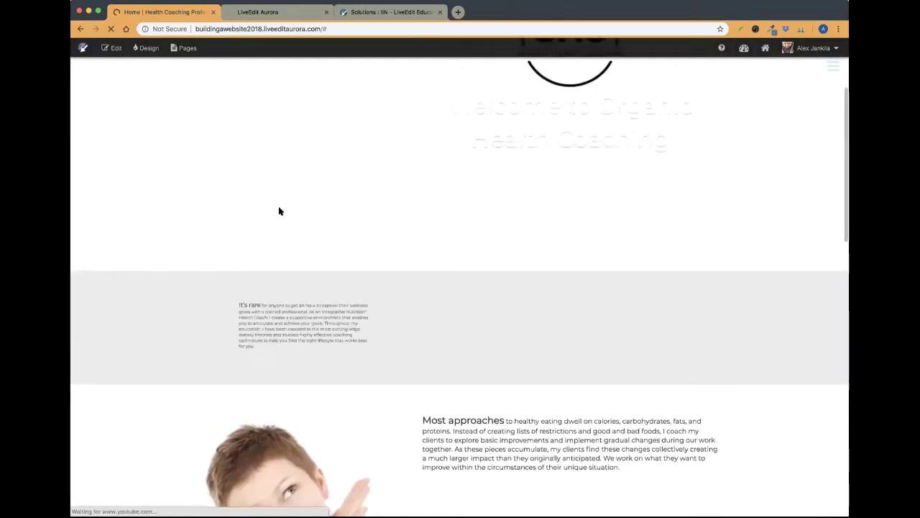
Step: Check Section-one's new background on the reloaded page and return to edit mode
scroll(264, 261, "down", 1)
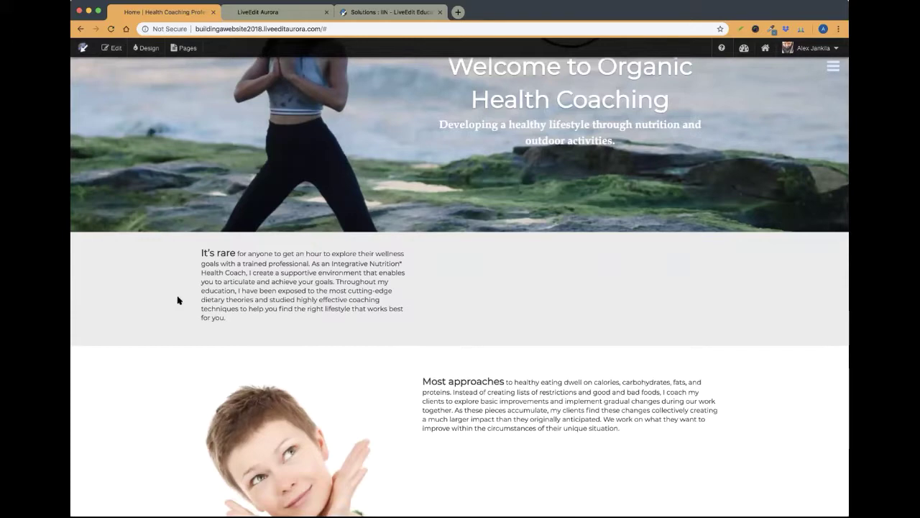
scroll(177, 297, "down", 2)
left_click(109, 47)
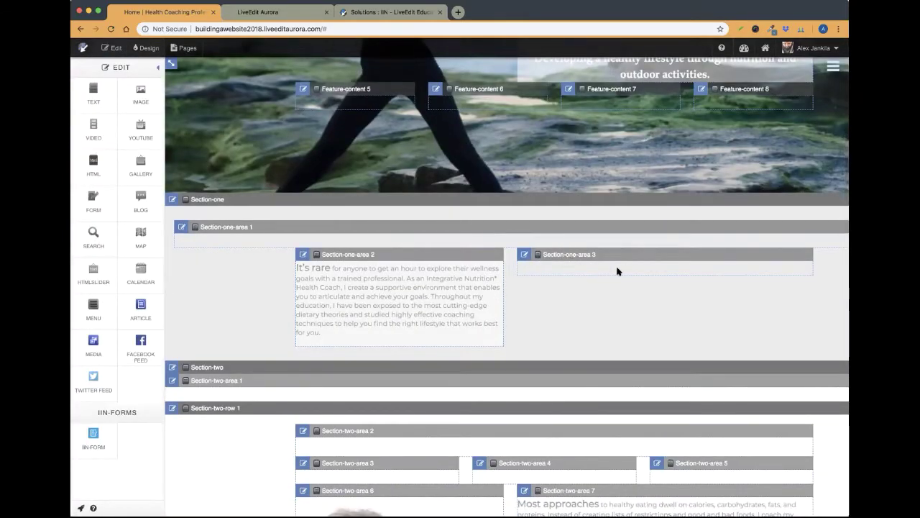
left_click_drag(141, 94, 525, 248)
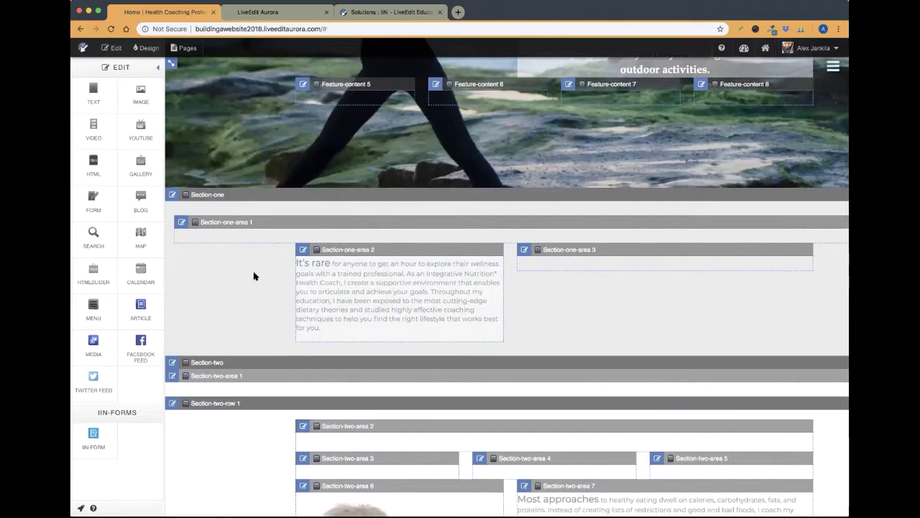
Step: Open the "It's rare" text element in Section-one-area 2, enlarge its editor, review the paragraph and save the element
double_click(350, 281)
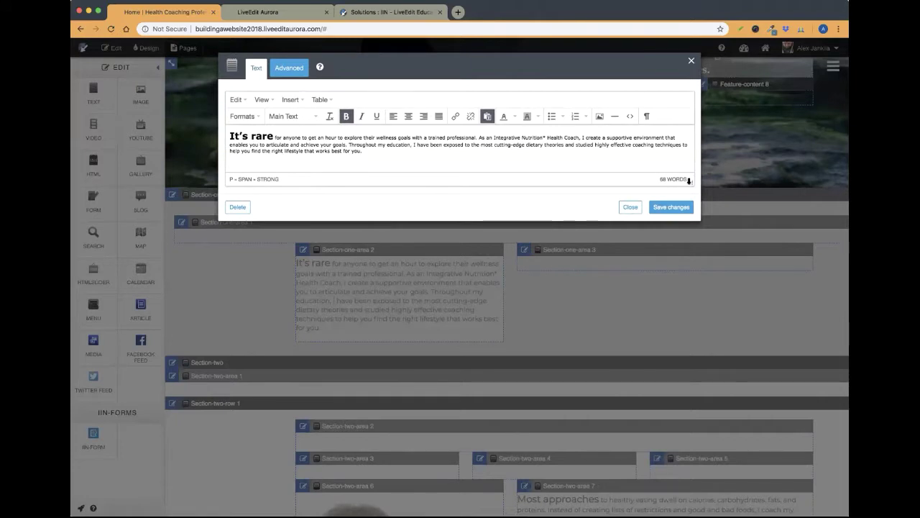
left_click_drag(689, 178, 689, 217)
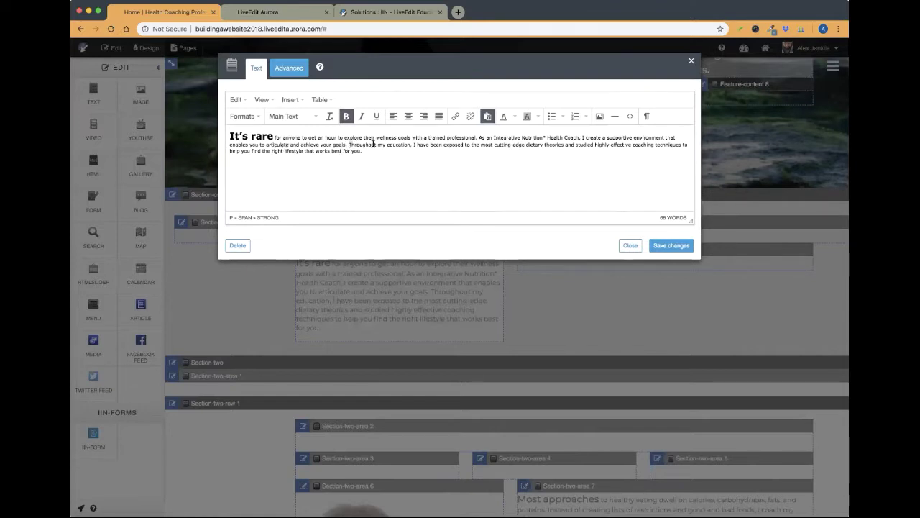
left_click(483, 160)
left_click_drag(569, 144, 635, 150)
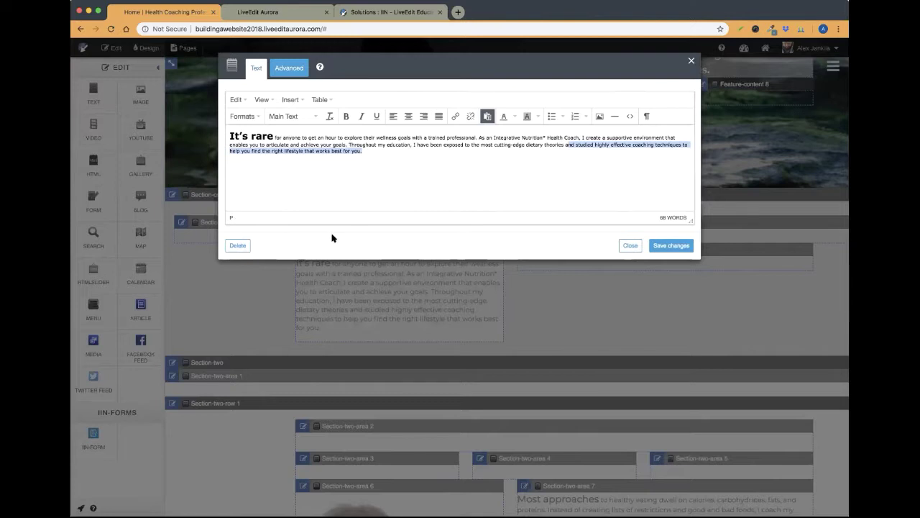
left_click(424, 172)
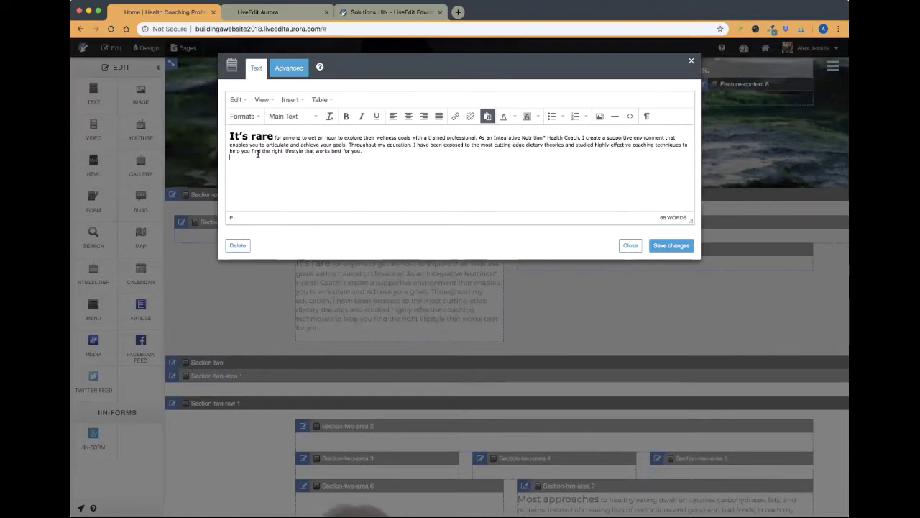
left_click(671, 245)
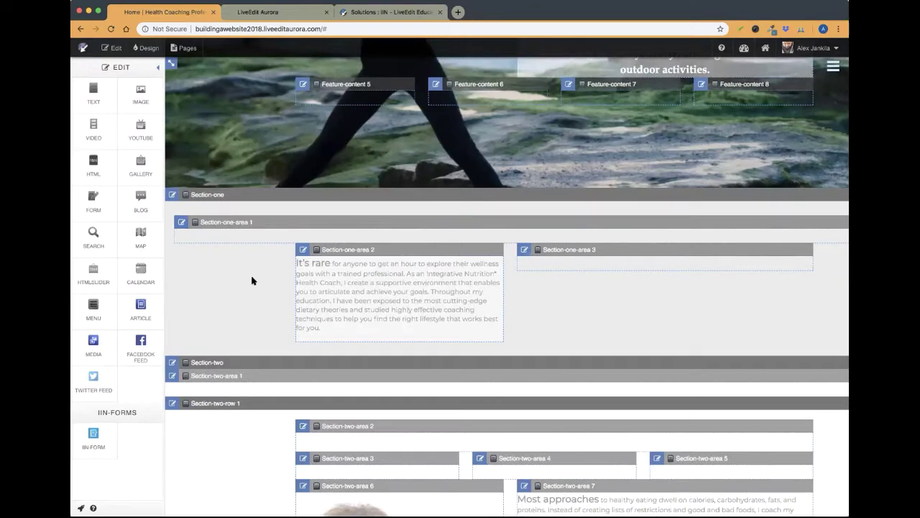
Step: Add an image element to Section-one-area 3 and choose the coffee-and-cereal-bowl photo from the Building A Website folder
scroll(527, 289, "down", 3)
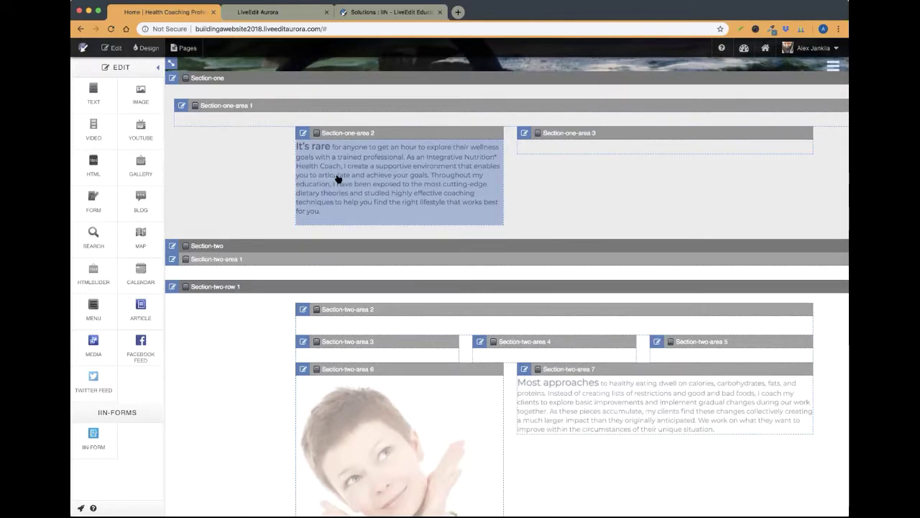
scroll(328, 180, "up", 2)
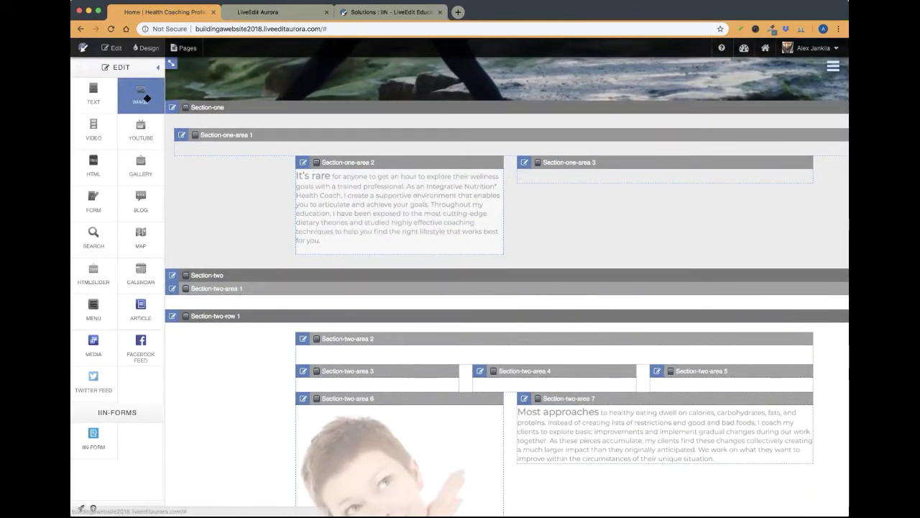
left_click_drag(139, 94, 608, 177)
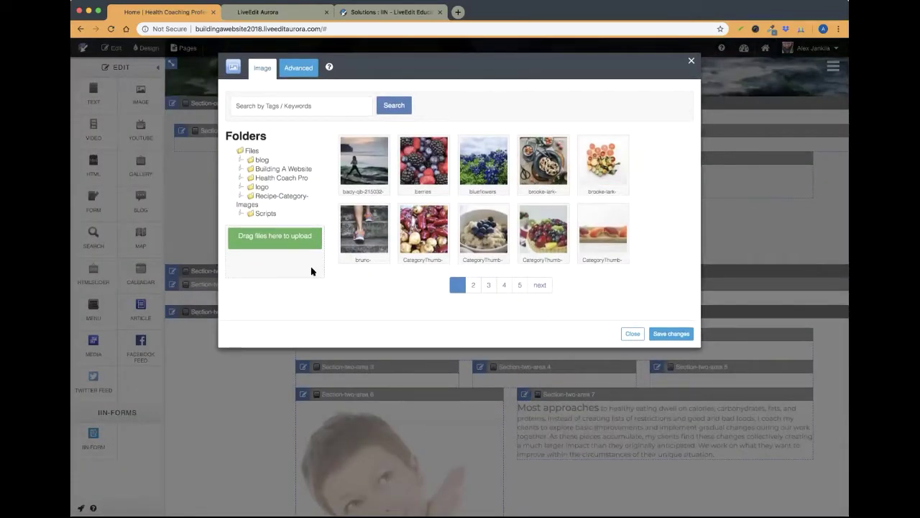
left_click(356, 232)
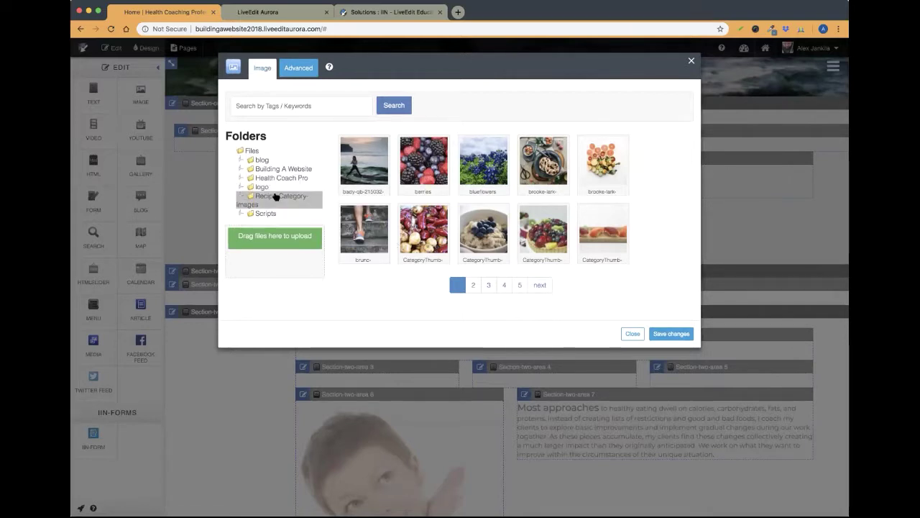
left_click(273, 170)
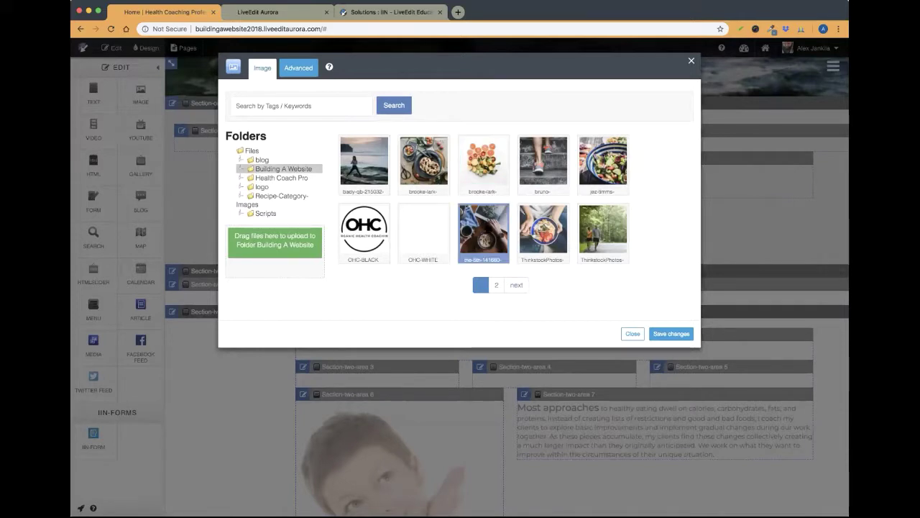
left_click(487, 226)
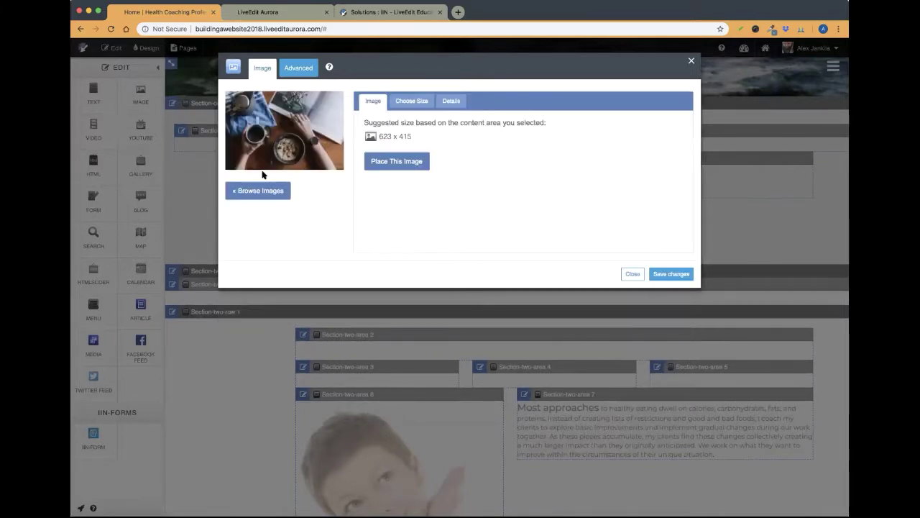
Step: Move the image dialog clear of the content areas and place the photo at the suggested 623 x 415 size
left_click_drag(390, 62, 423, 46)
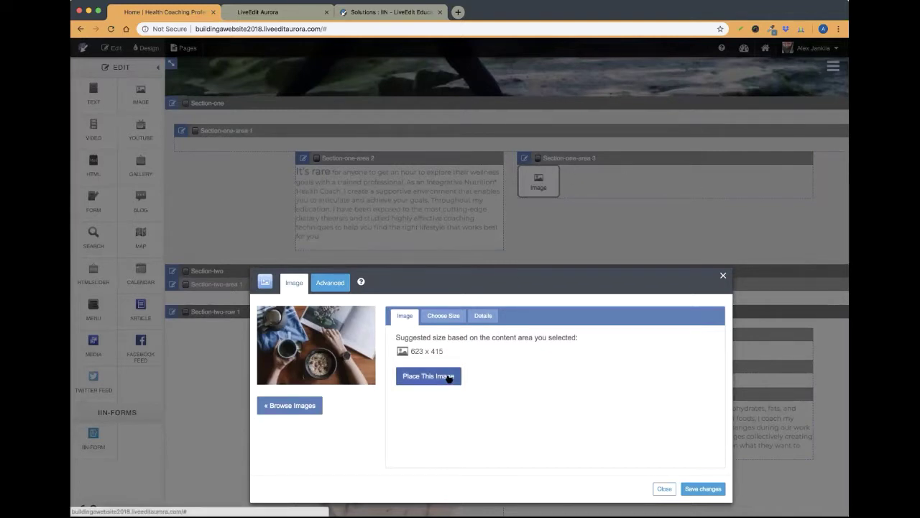
left_click_drag(447, 352, 409, 351)
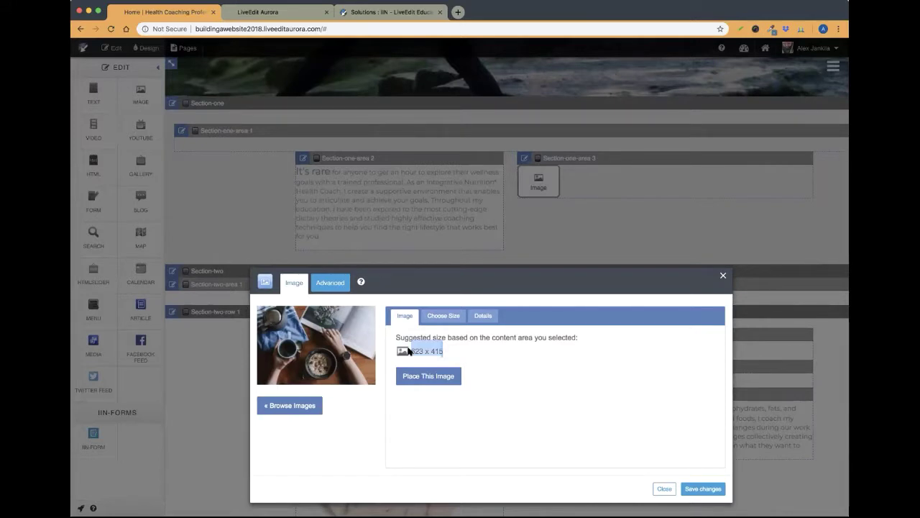
left_click(493, 386)
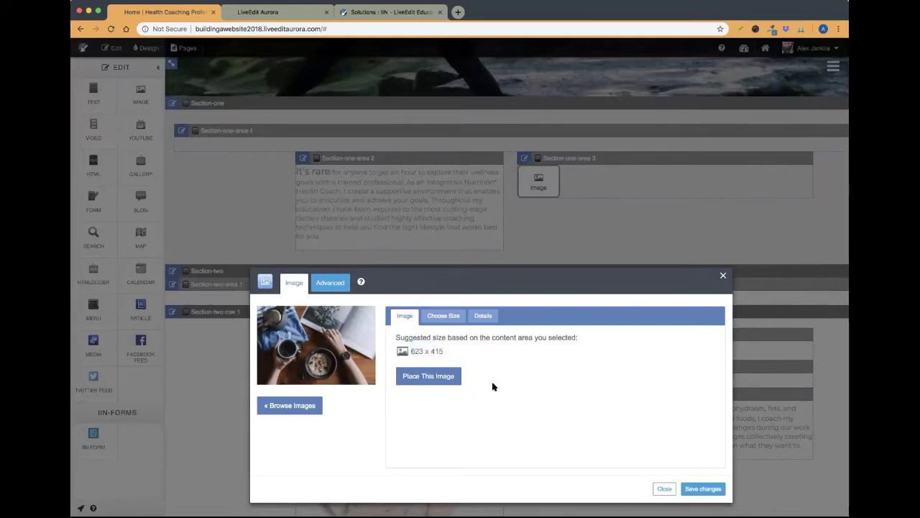
left_click(428, 376)
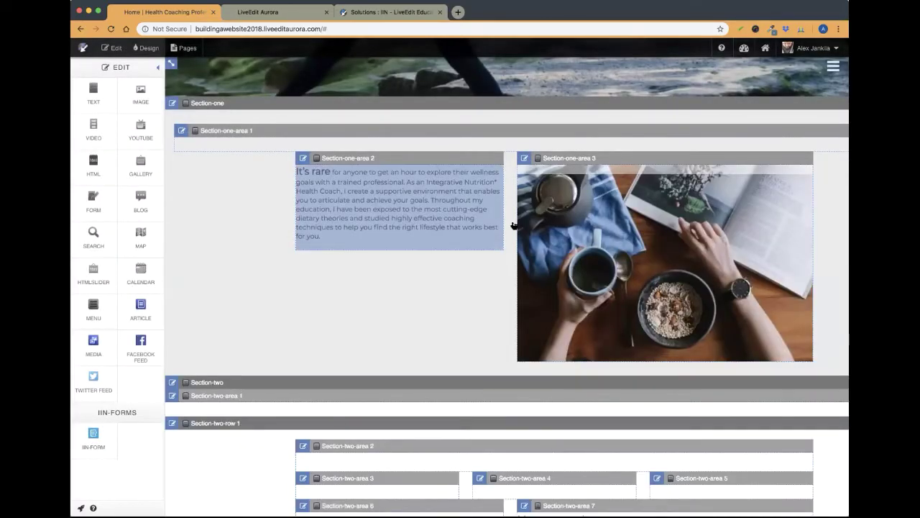
Step: Leave edit mode, check the text and photo side by side in Section-one, and return to edit mode
left_click(112, 48)
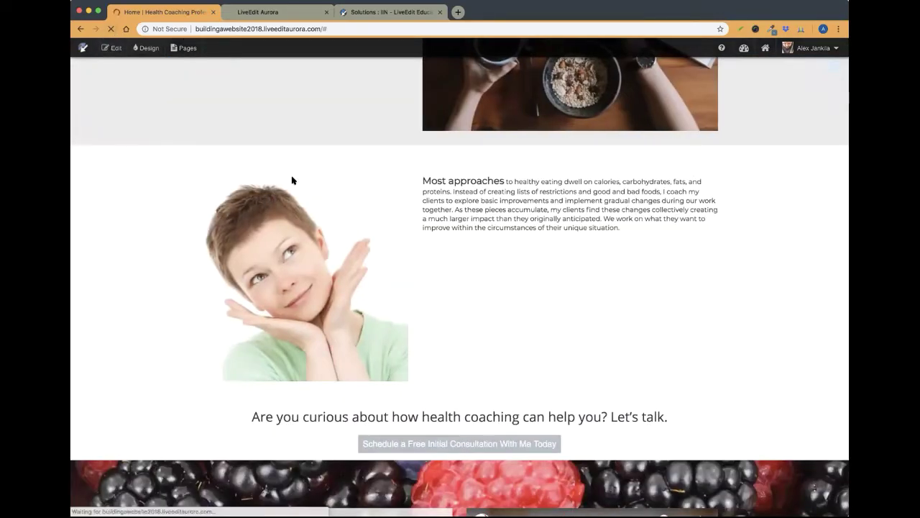
scroll(354, 180, "up", 5)
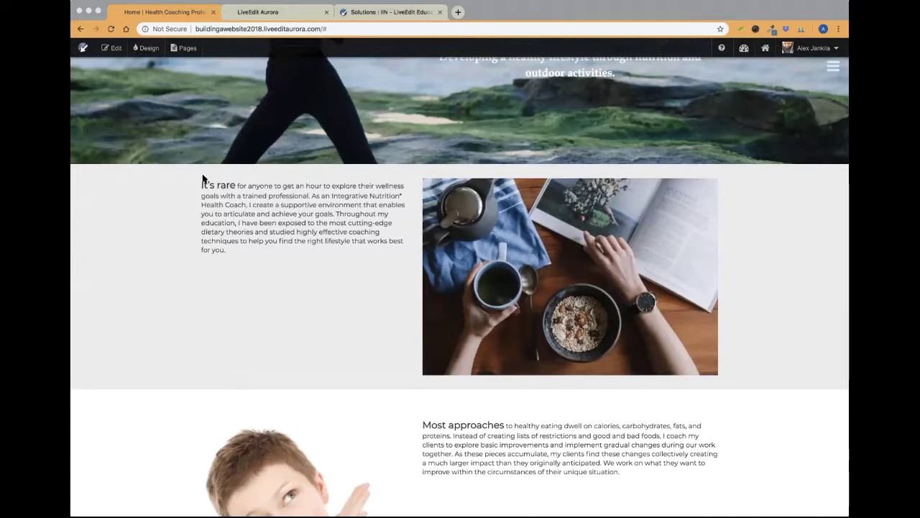
left_click(112, 47)
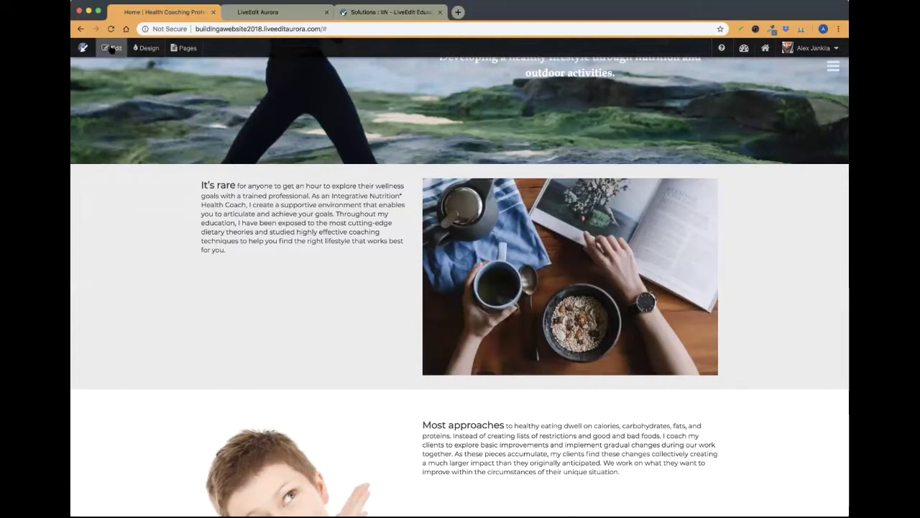
Step: Open the coffee-and-cereal-bowl image in Section-one-area 3 for editing
scroll(172, 187, "down", 5)
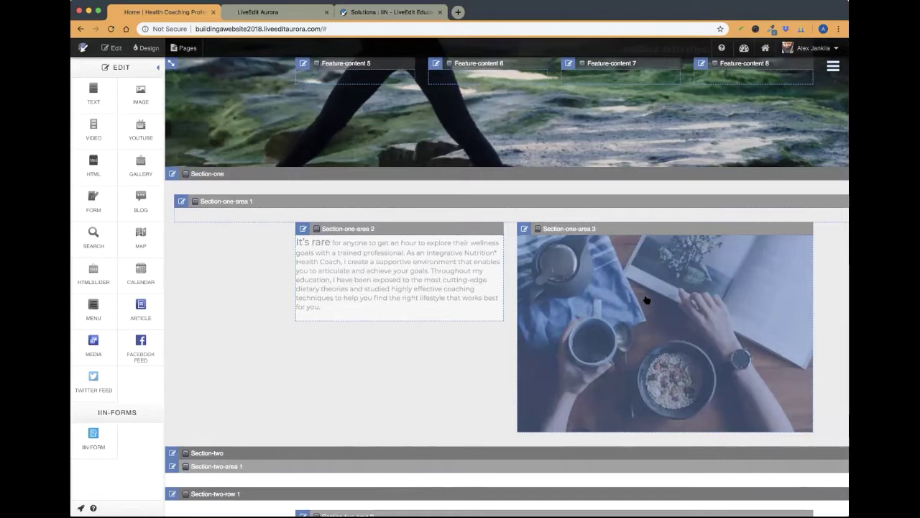
left_click(647, 300)
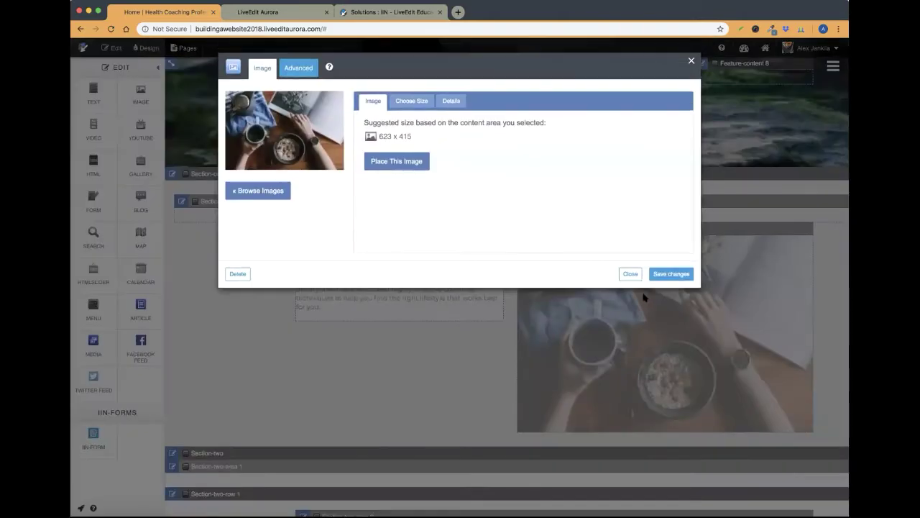
Step: Set the width of the coffee-and-book image in Section-one-area 3 to 85% and save the change
left_click(297, 69)
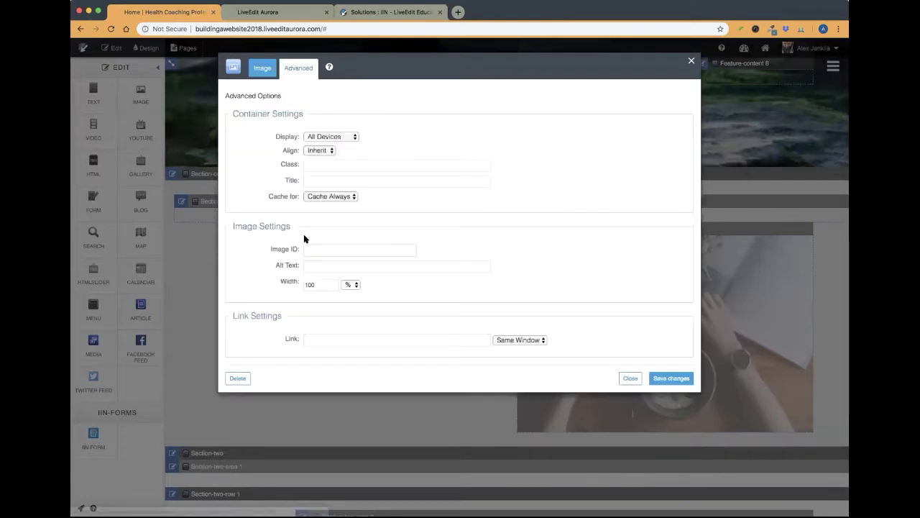
left_click_drag(233, 226, 302, 228)
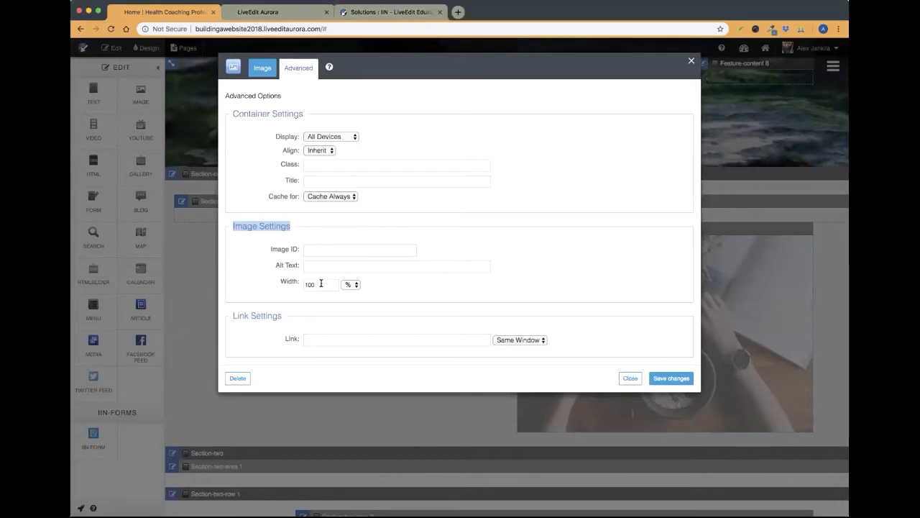
left_click(314, 284)
left_click_drag(301, 280, 283, 283)
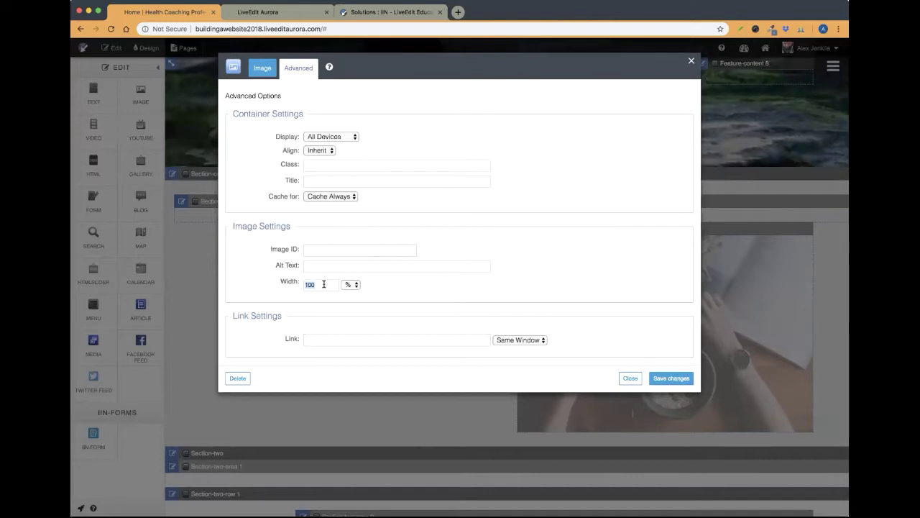
type("85")
left_click_drag(394, 71, 221, 76)
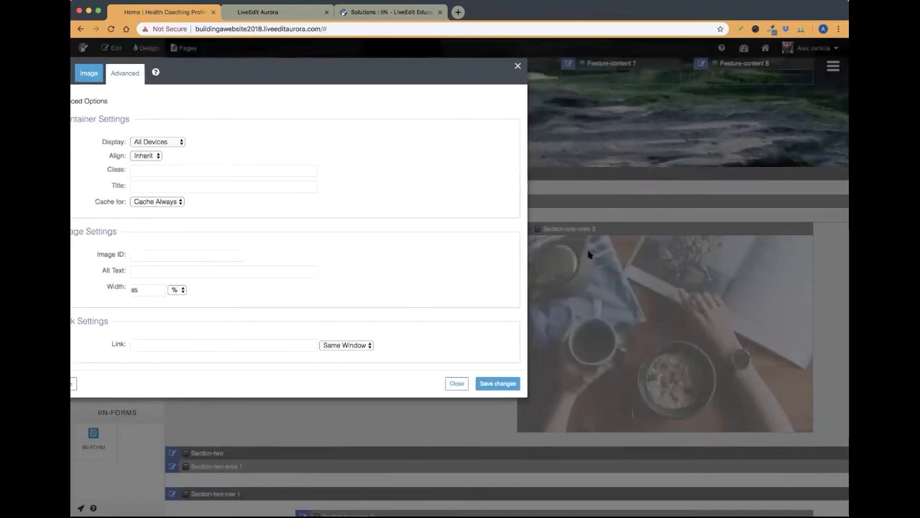
left_click(498, 385)
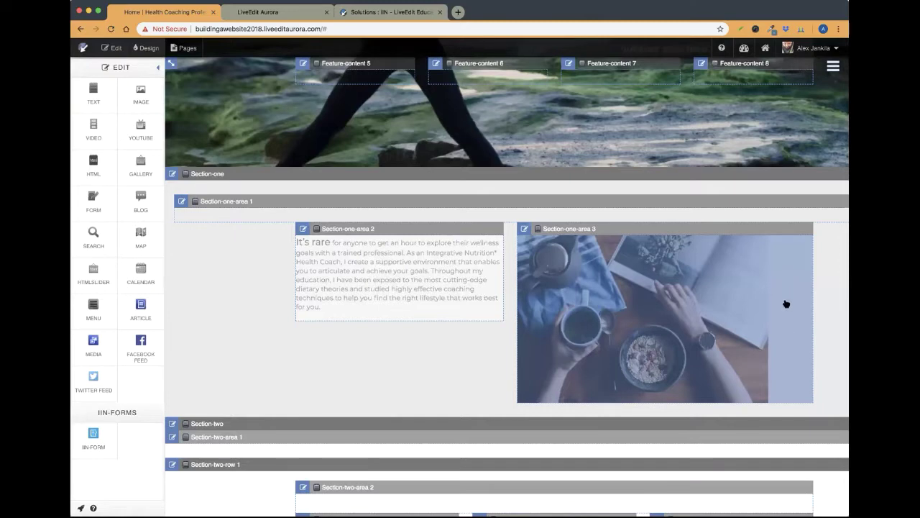
Step: Set the container alignment of the Section-one-area 3 image to Center, save it, and preview the page outside edit mode
left_click(703, 325)
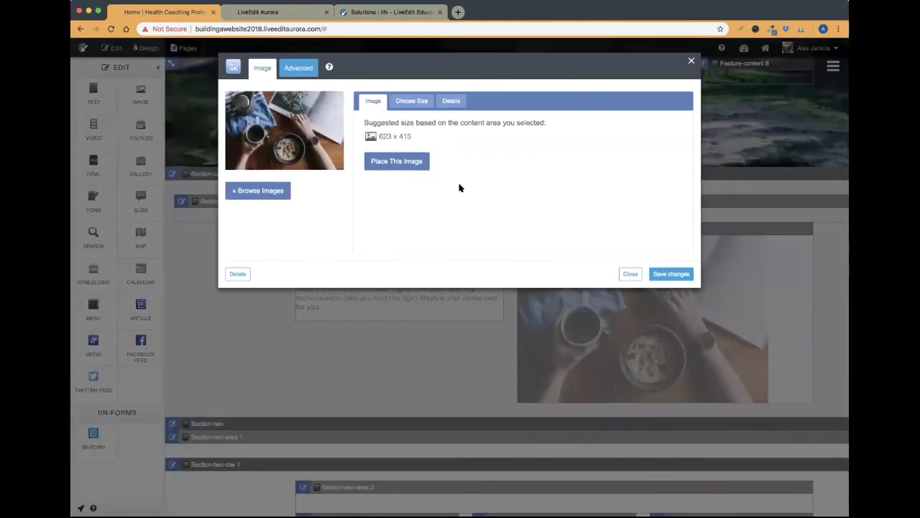
left_click(299, 68)
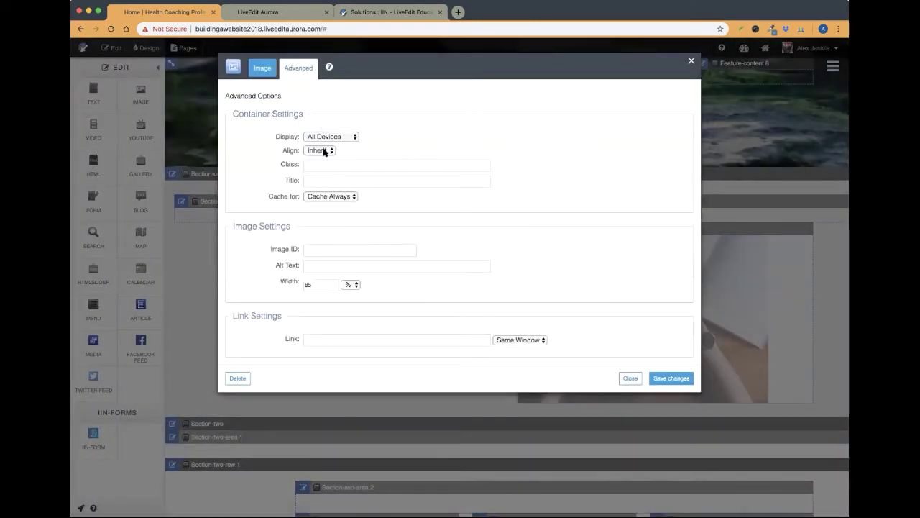
triple_click(259, 112)
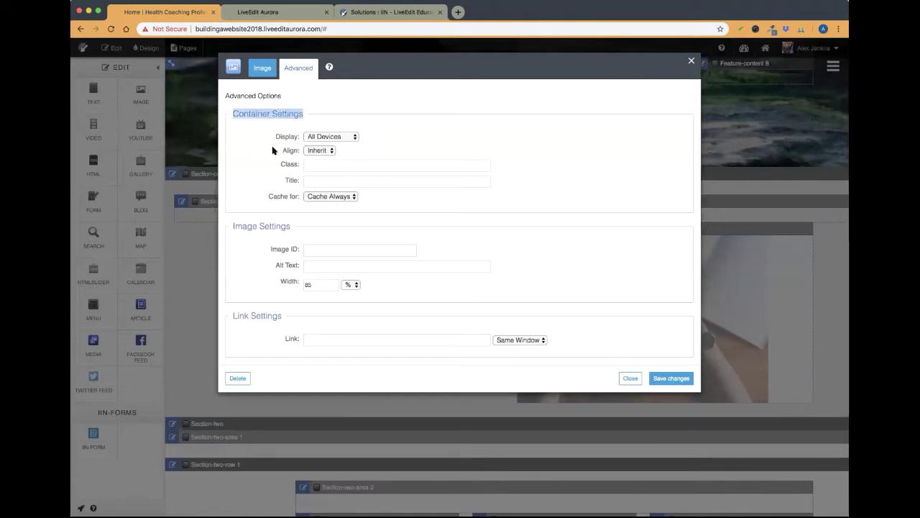
left_click(326, 150)
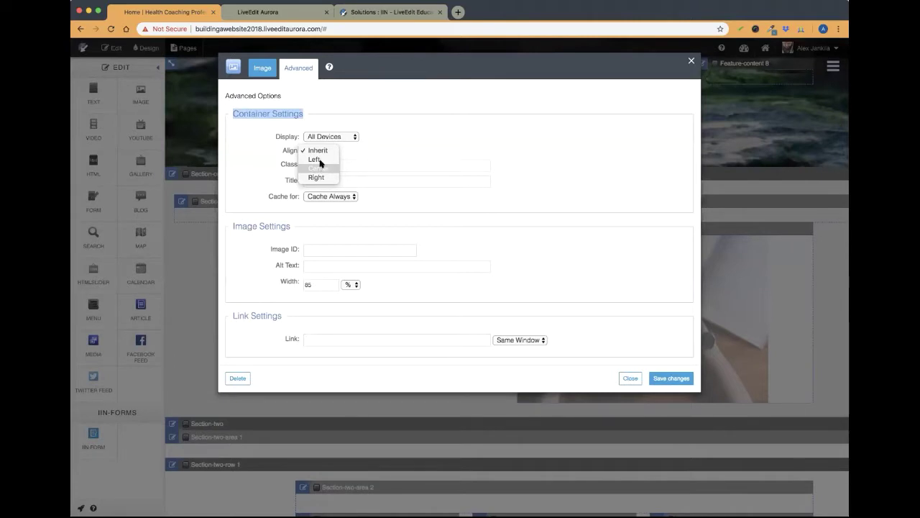
left_click(323, 169)
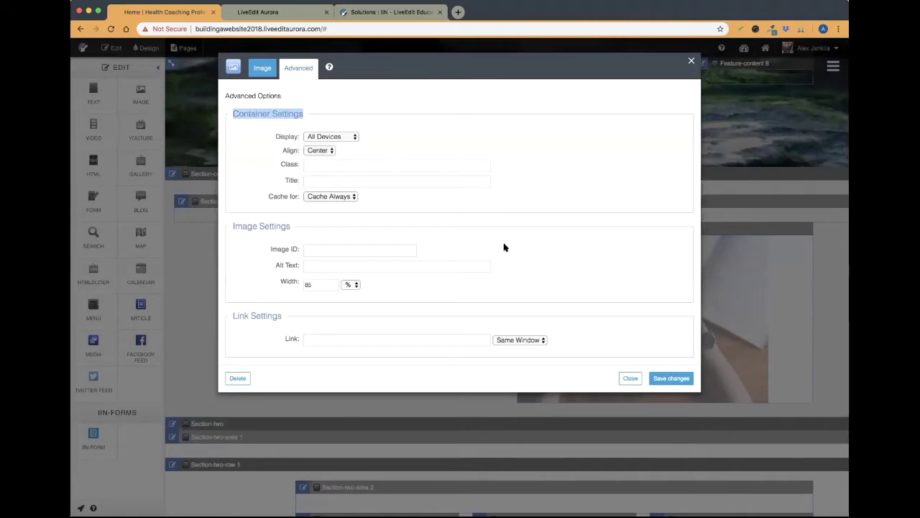
left_click(671, 378)
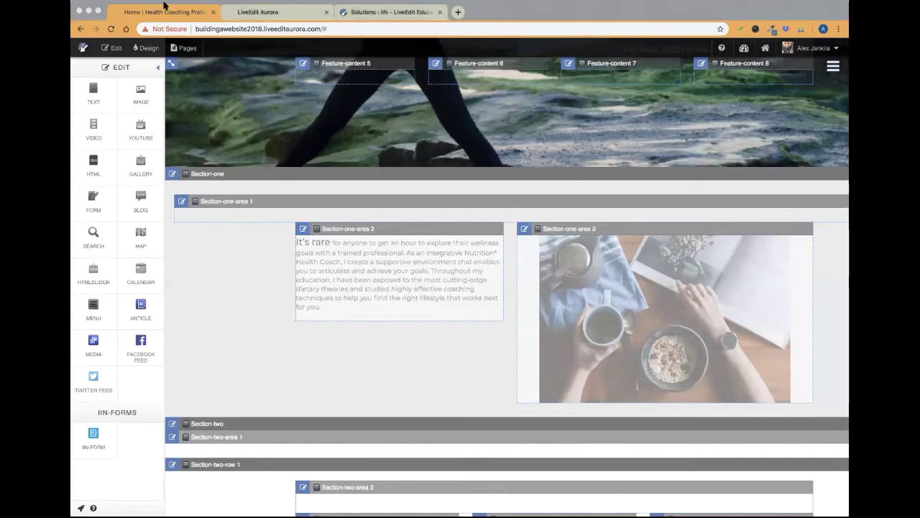
left_click(111, 46)
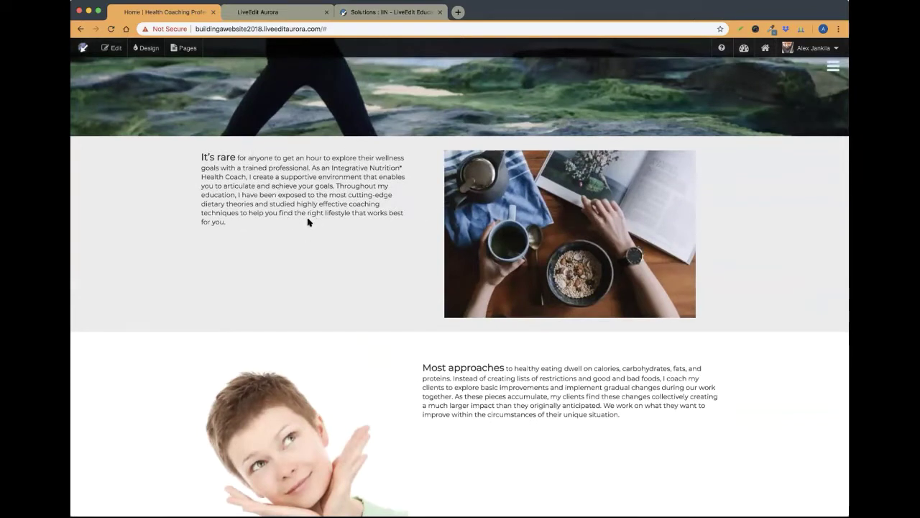
left_click(112, 47)
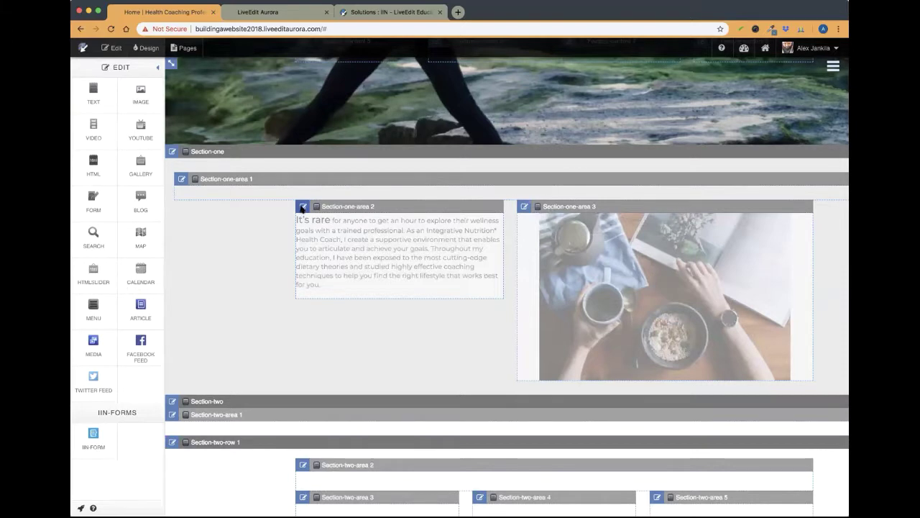
Step: Examine the margin and padding settings of Section-one-area 2 beside its text, and close them without changes
left_click(302, 208)
left_click_drag(444, 62, 405, 263)
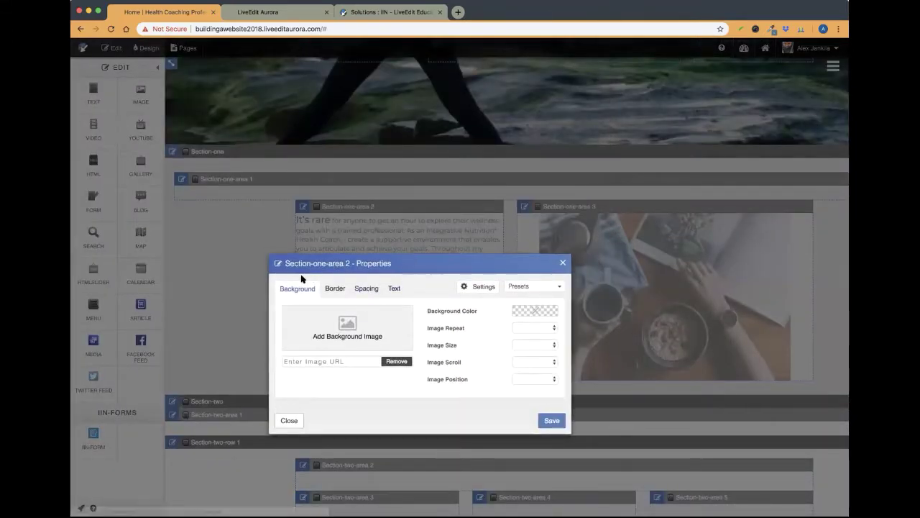
left_click(368, 289)
left_click_drag(419, 264, 653, 242)
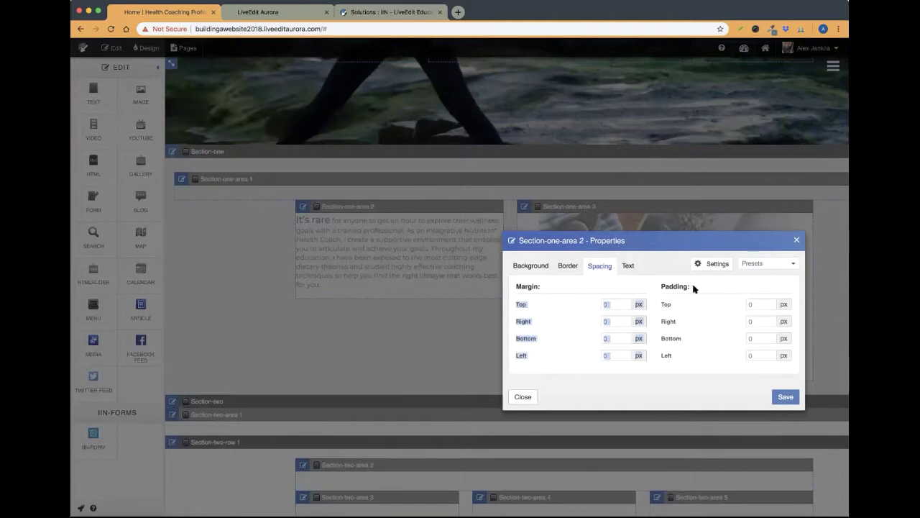
left_click_drag(675, 242, 381, 348)
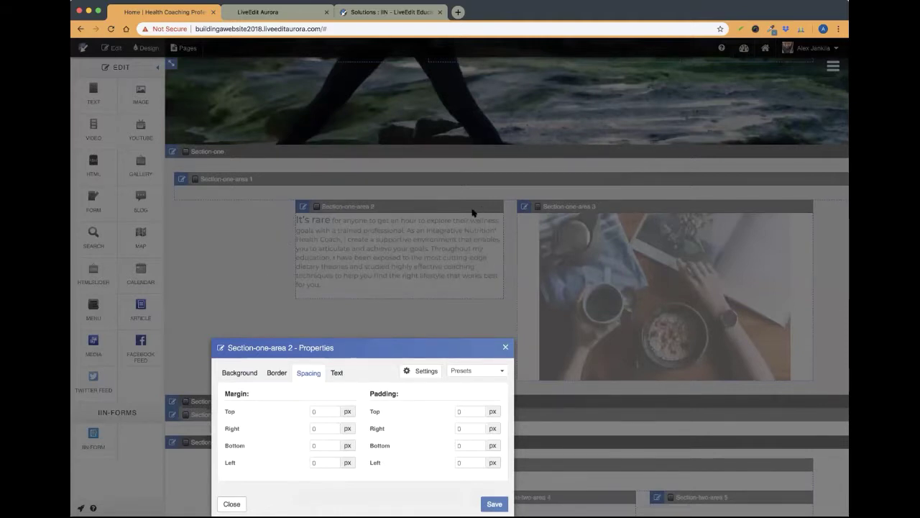
left_click(506, 348)
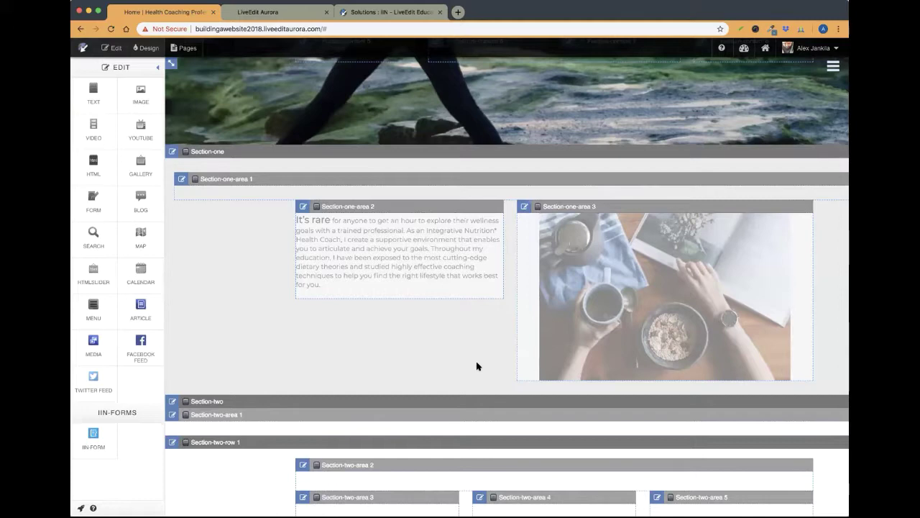
Step: Try a top margin of 75 px on Section-one-area 2 and reset it to 0
left_click(303, 207)
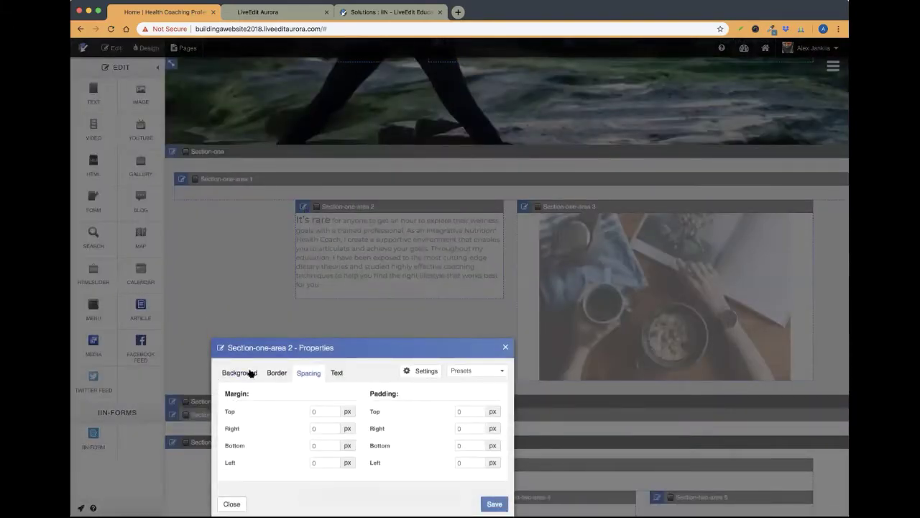
left_click(322, 411)
type("75")
left_click(372, 496)
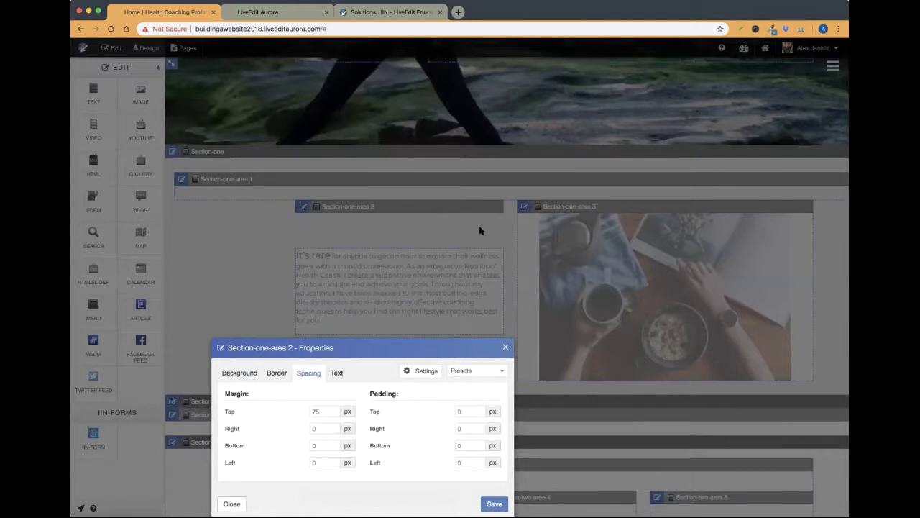
double_click(319, 410)
type("0")
left_click(286, 411)
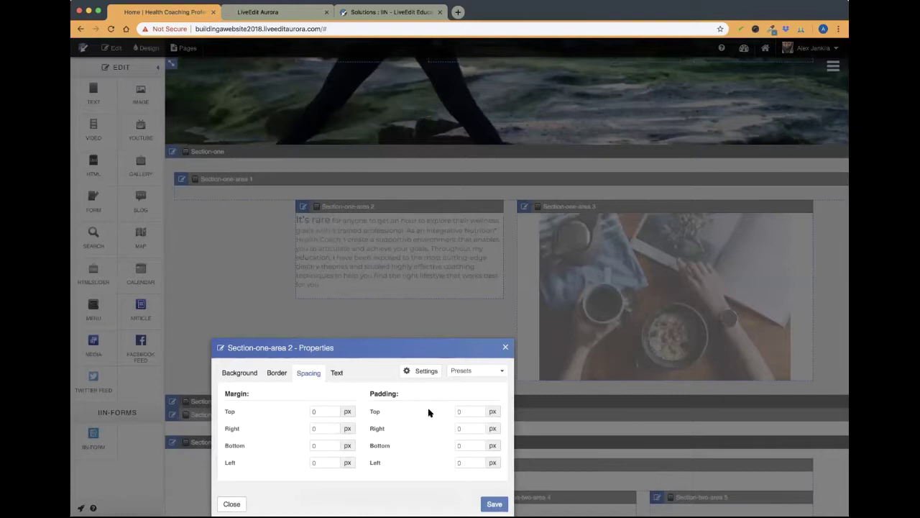
Step: Set the top padding of Section-one-area 2 to 75 px, keeping the text block in view
left_click(465, 411)
type("75")
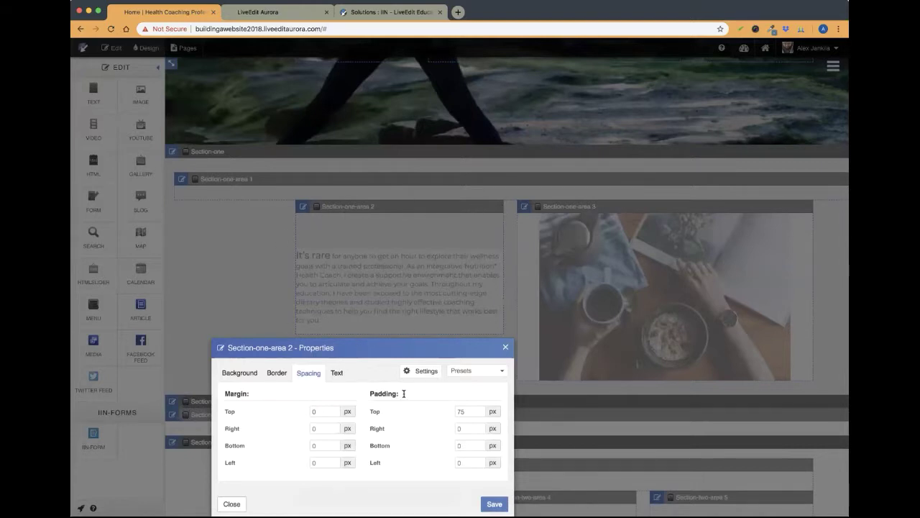
left_click_drag(412, 346, 410, 362)
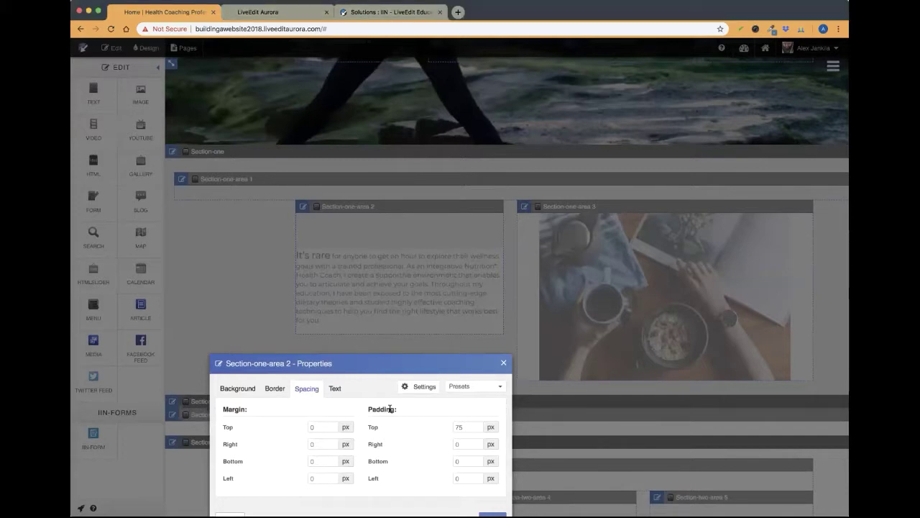
Step: Try a negative top margin down to -17 px on Section-one-area 2 and reset it to 0
double_click(330, 429)
type("-7")
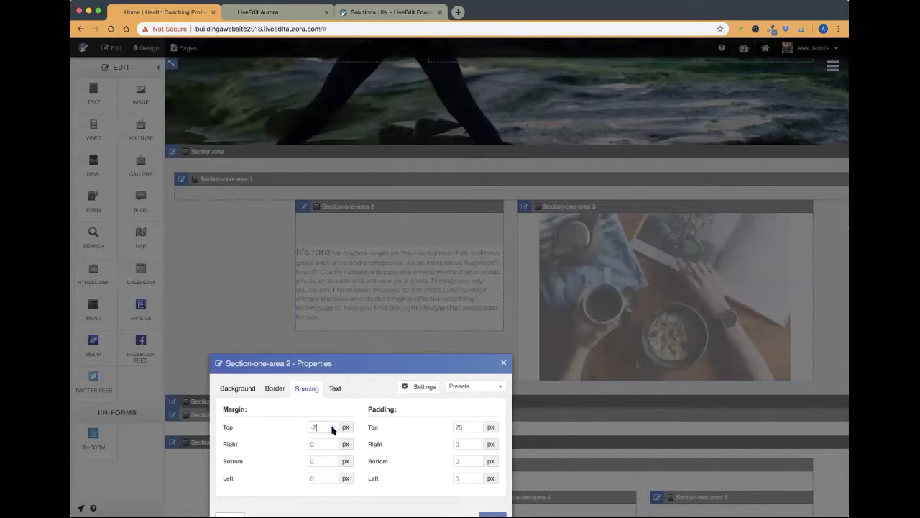
left_click(332, 429)
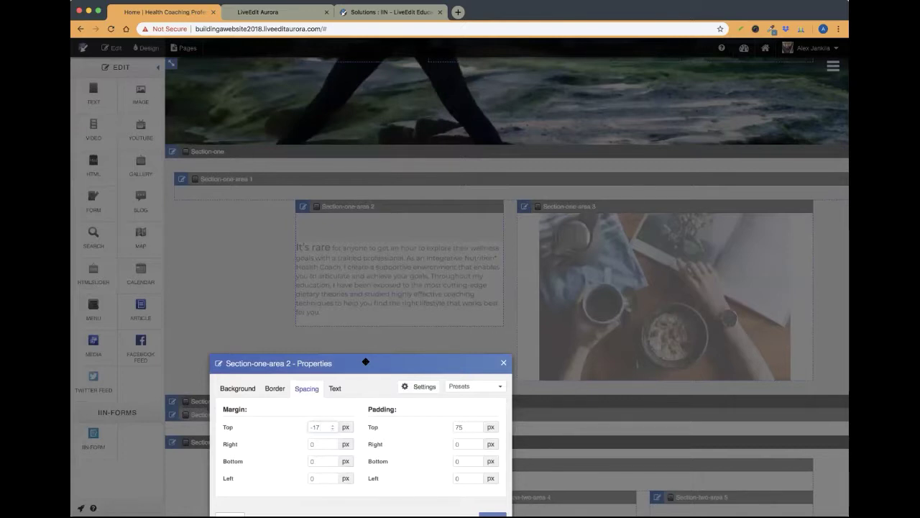
double_click(320, 426)
type("0")
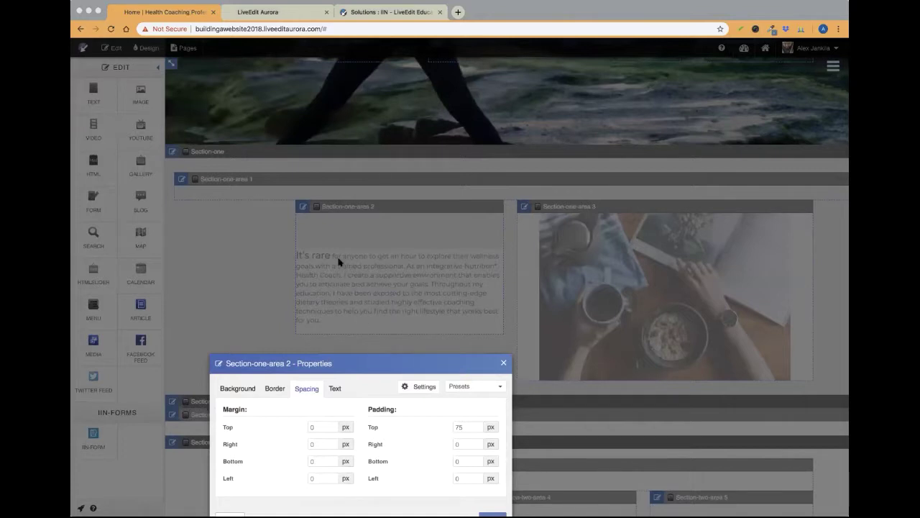
Step: Fine-tune the top padding of Section-one-area 2 to 54 px so the text sits vertically centered beside the image
left_click(476, 429)
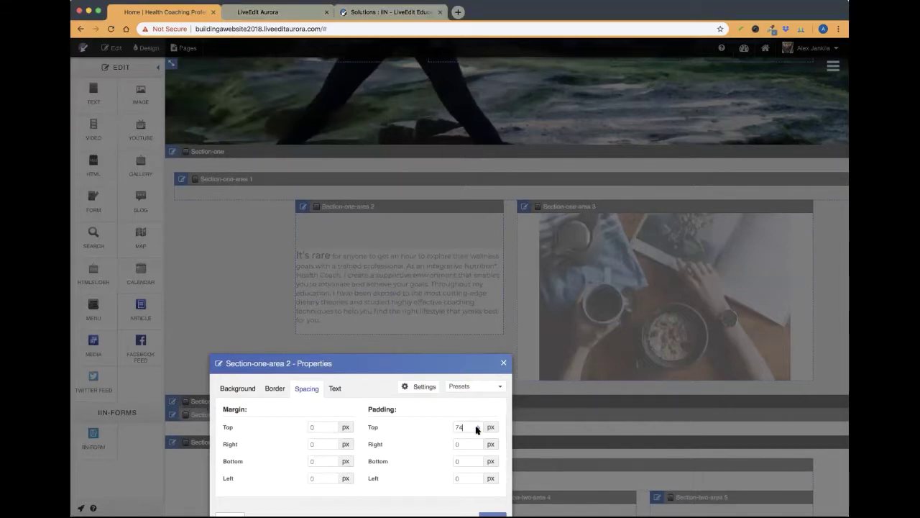
key("BackSpace")
key("BackSpace")
type("60")
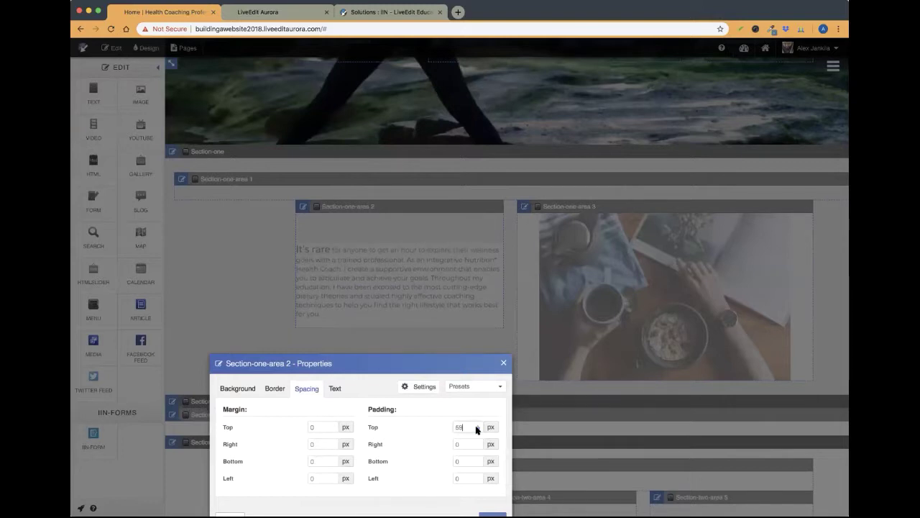
key("BackSpace")
key("BackSpace")
type("55")
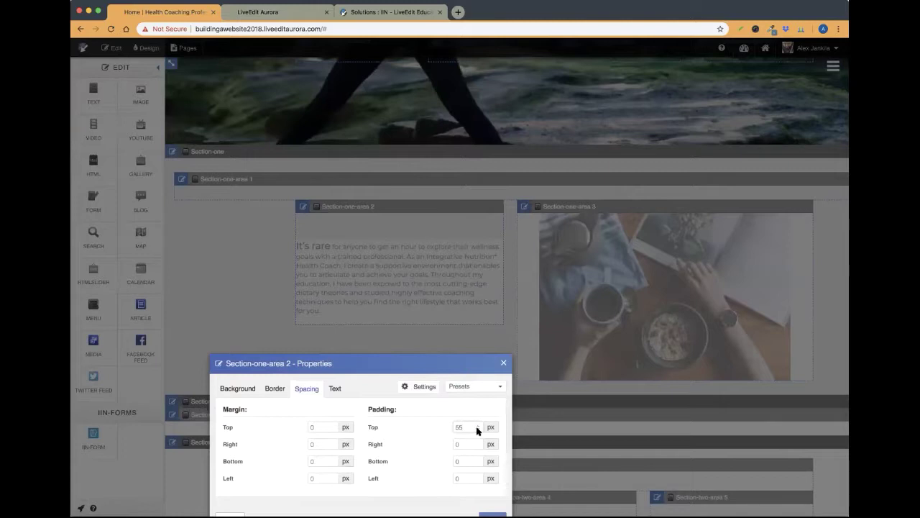
key("BackSpace")
type("30")
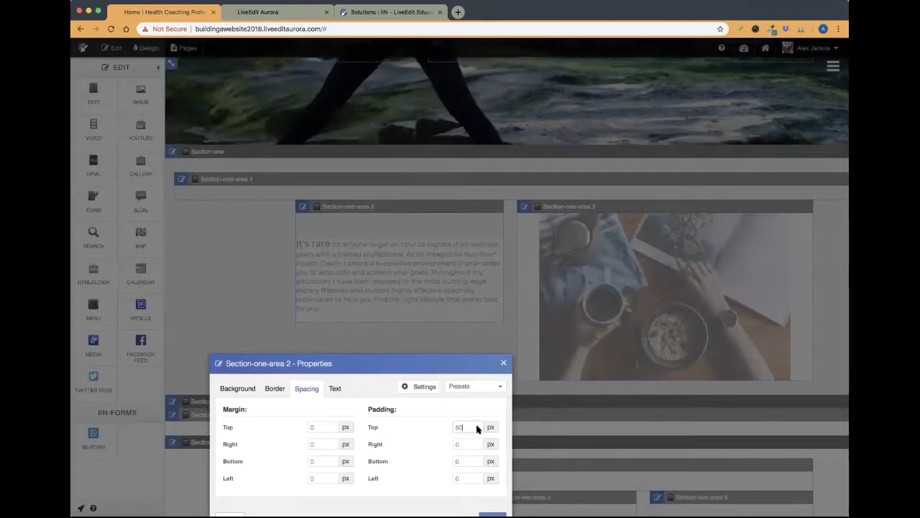
key("BackSpace")
key("BackSpace")
type("48")
left_click(477, 425)
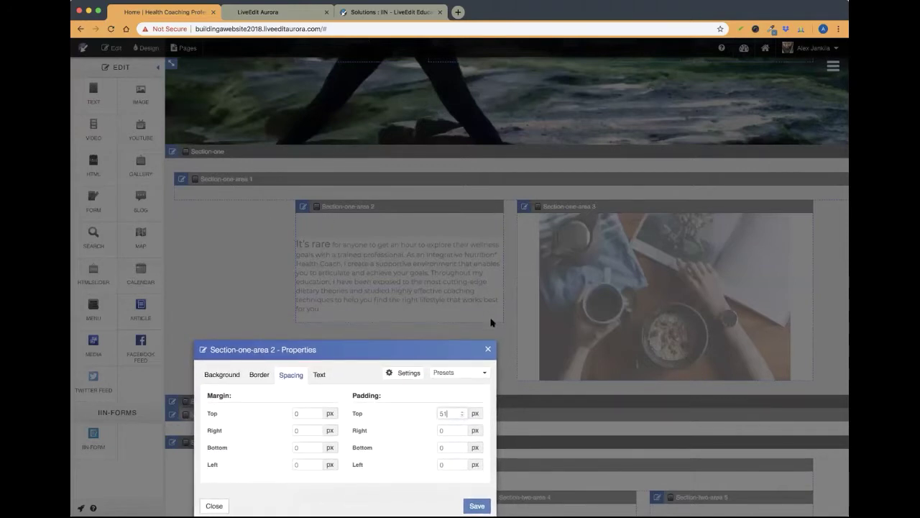
mouse_move(415, 349)
left_mouse_down()
mouse_move(286, 384)
mouse_move(417, 335)
mouse_move(404, 350)
left_mouse_up()
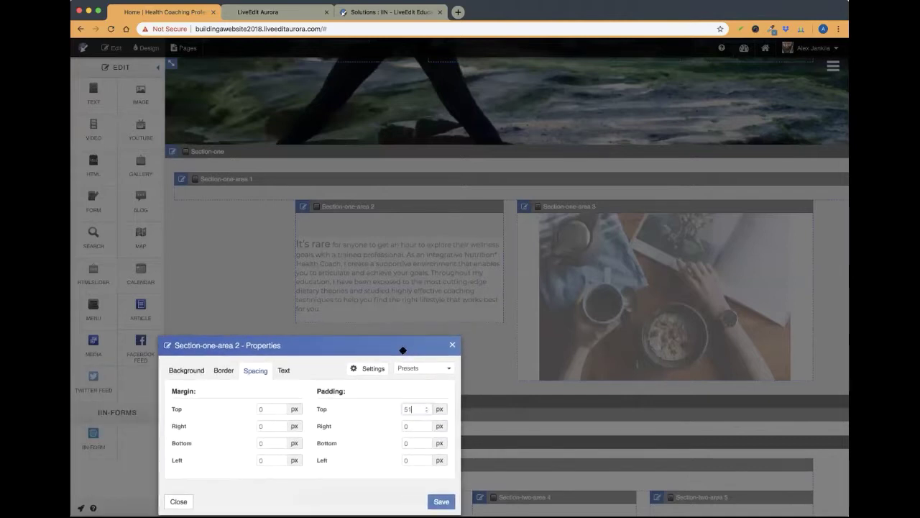
left_click(426, 407)
left_click(425, 407)
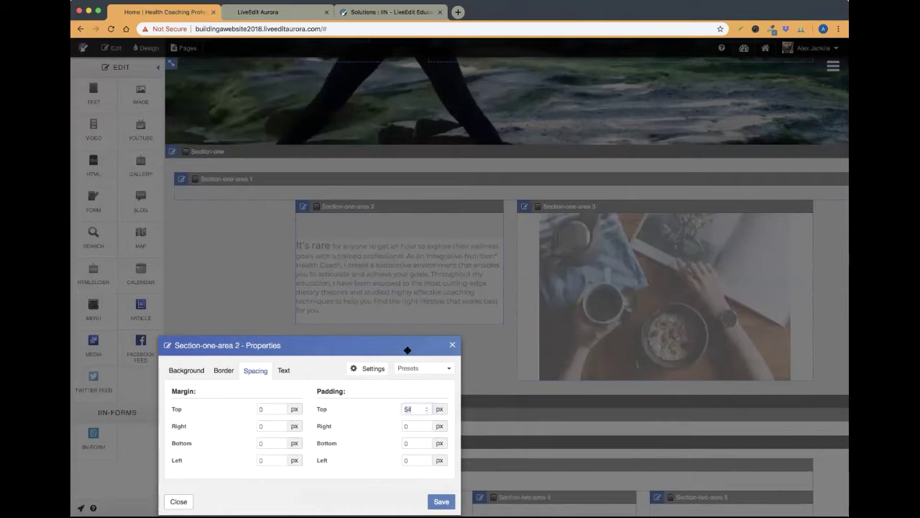
left_click_drag(407, 350, 423, 344)
Step: Set the right and left padding of Section-one-area 2 to 8 px each
left_click(430, 420)
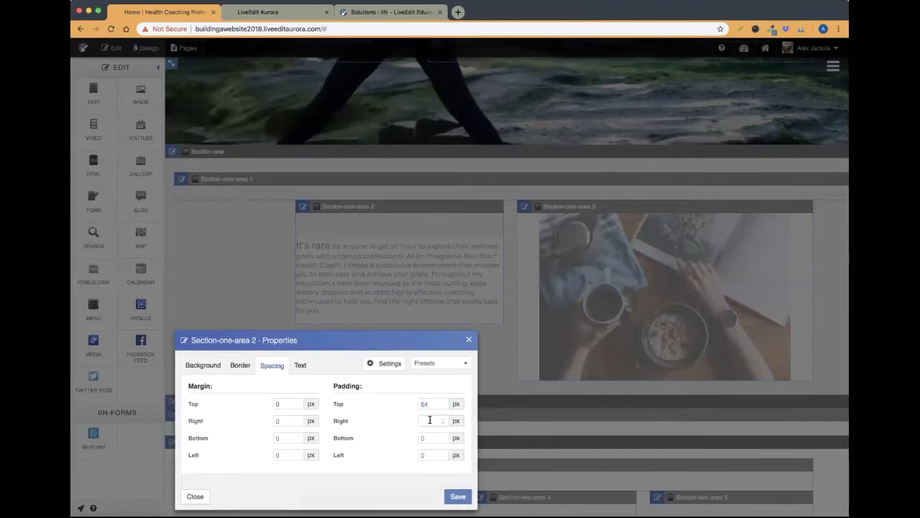
type("6")
key("Tab")
key("Tab")
type("8")
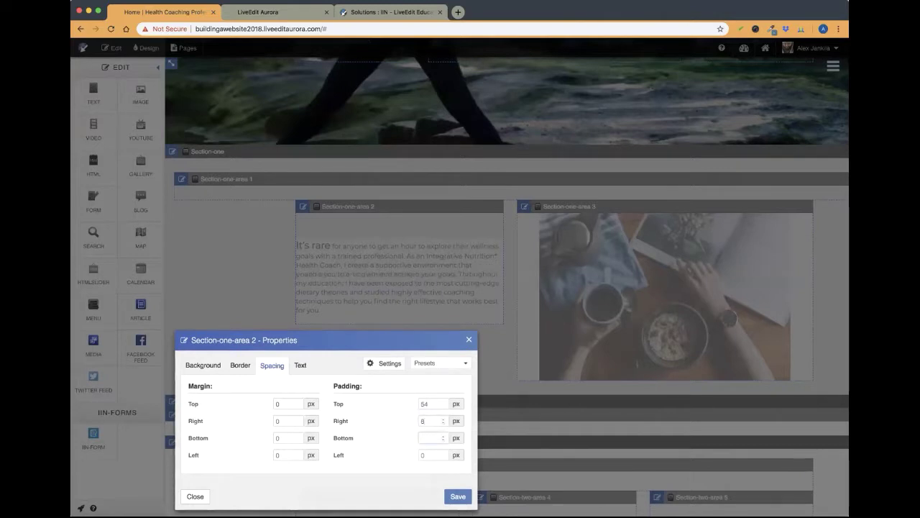
left_click(375, 466)
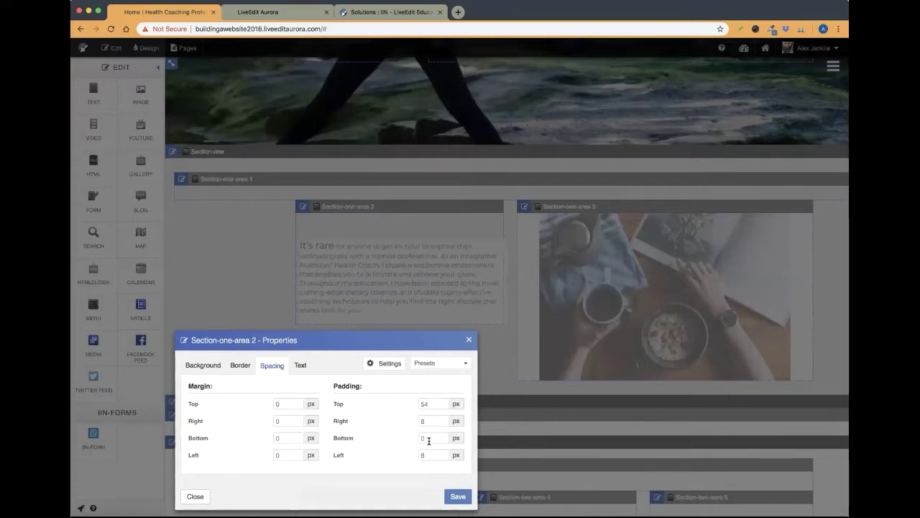
Step: Set the bottom padding of Section-one-area 2 to 20 px, save the properties and leave editing mode
type("20")
left_click_drag(391, 339, 298, 323)
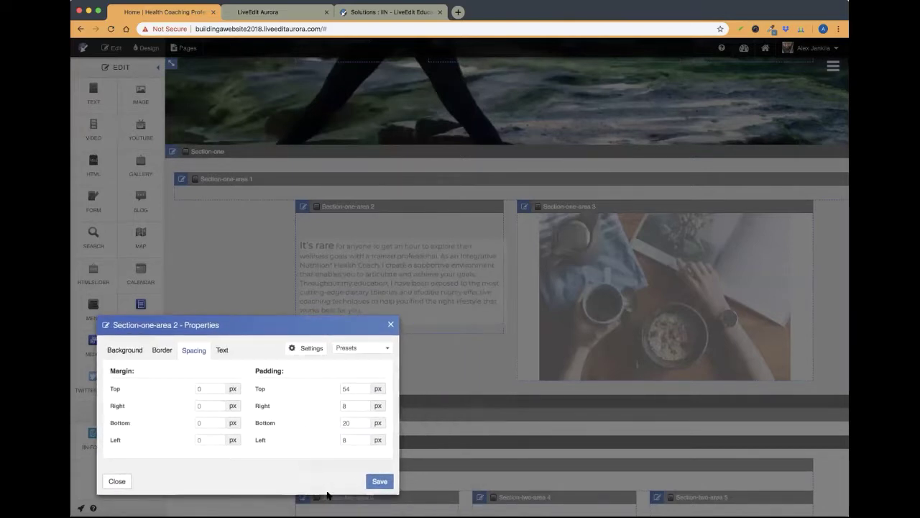
left_click(368, 484)
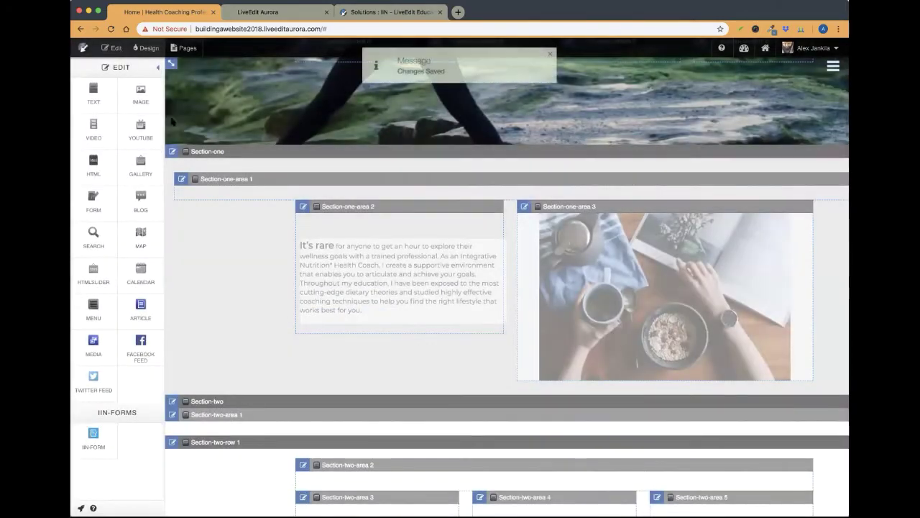
left_click(108, 48)
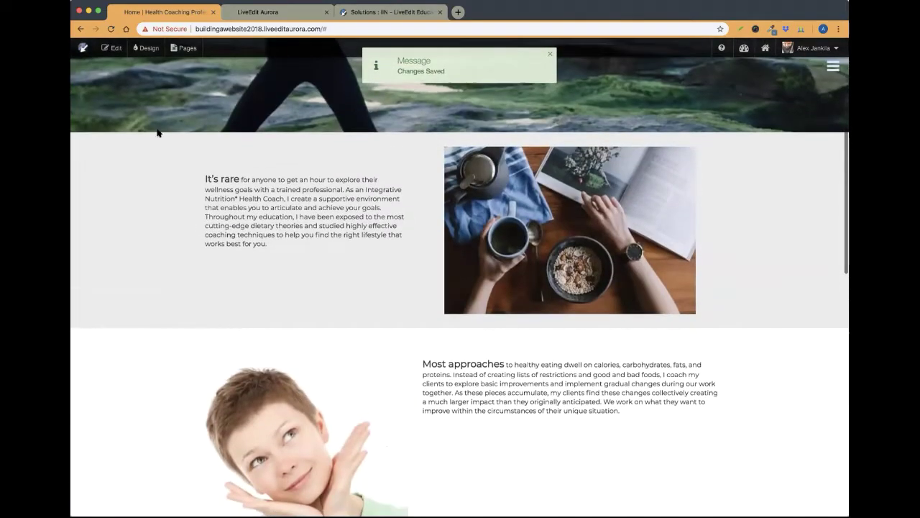
Step: Check the spacing between section one's text and image at phone width
left_click(108, 48)
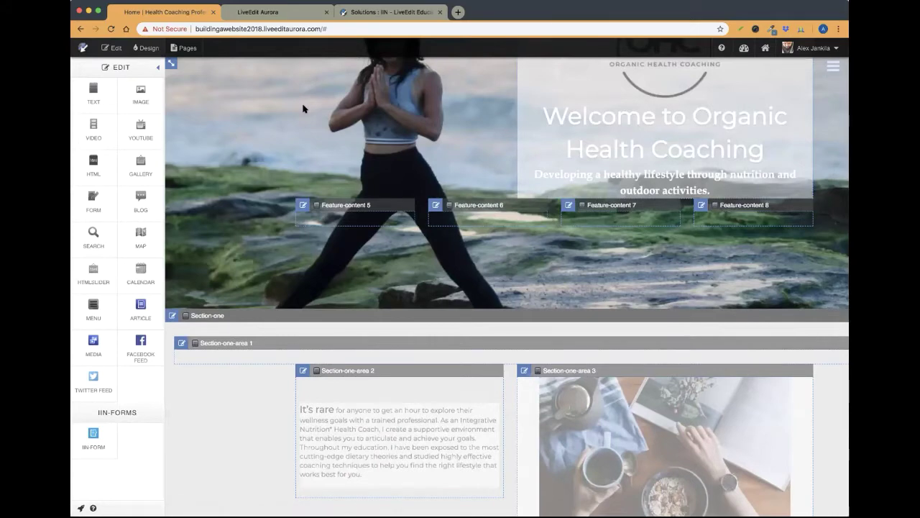
scroll(303, 109, "down", 3)
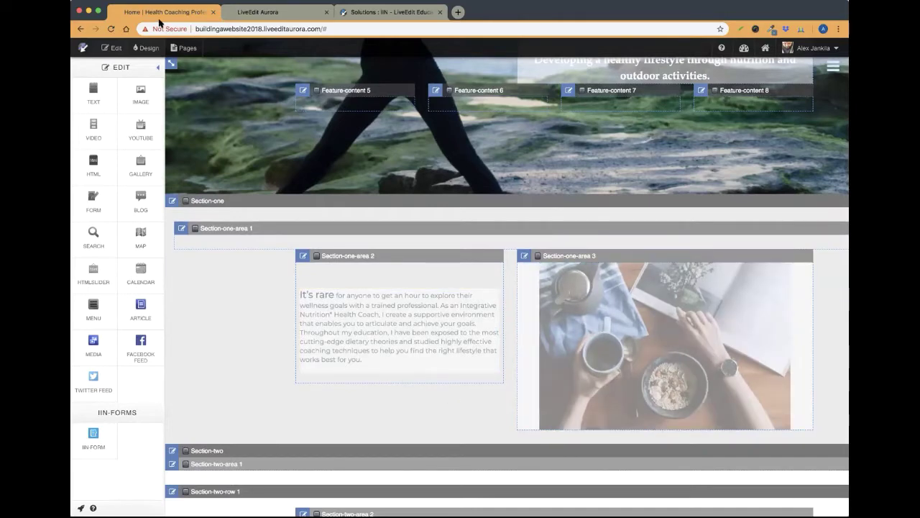
left_click(108, 49)
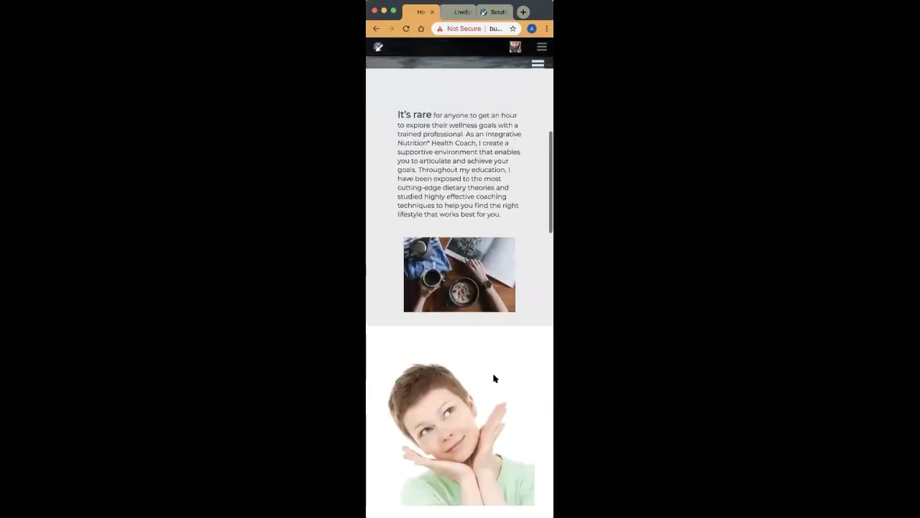
scroll(493, 376, "up", 1)
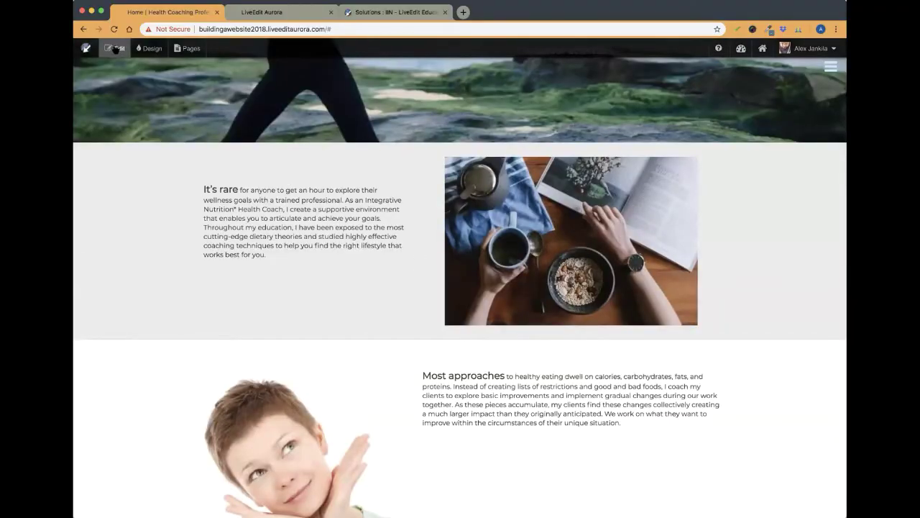
Step: Reset the bottom padding of Section-one-area 2 to 0 px, save the properties and leave editing mode
left_click(115, 48)
scroll(446, 374, "down", 3)
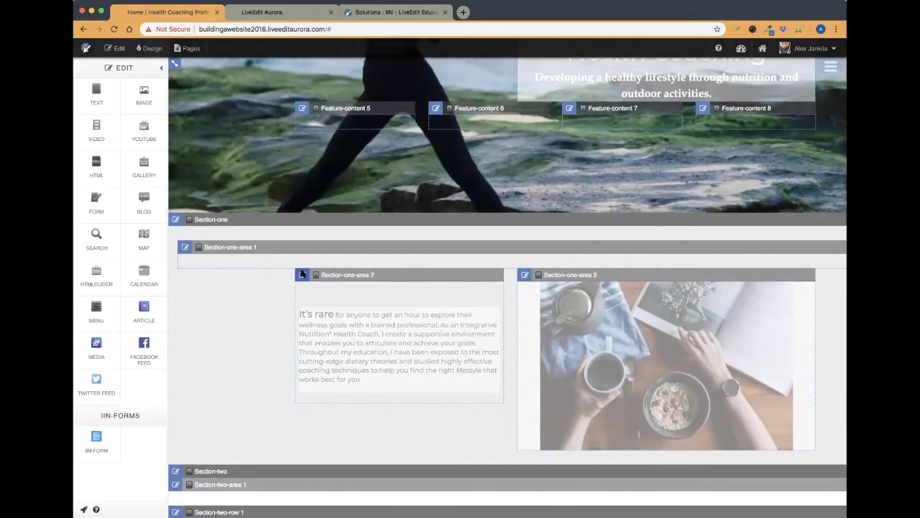
left_click(302, 275)
double_click(353, 426)
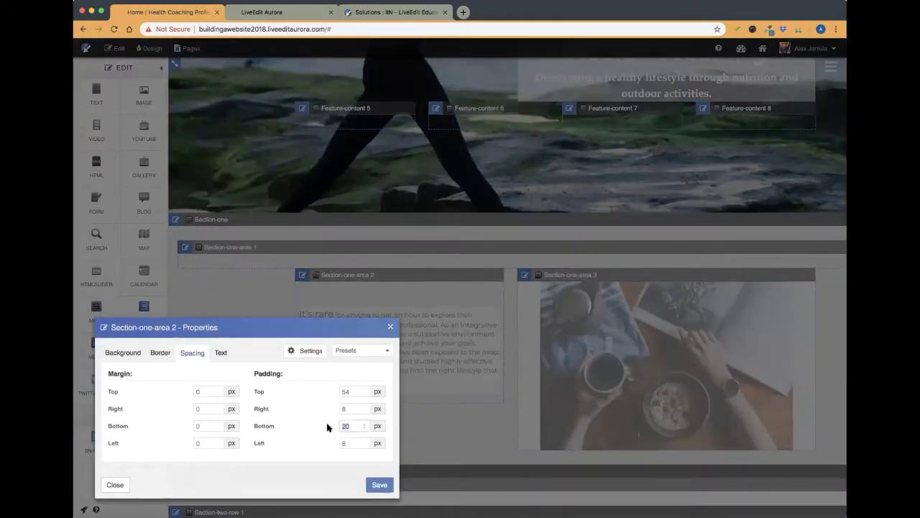
type("0")
left_click(379, 485)
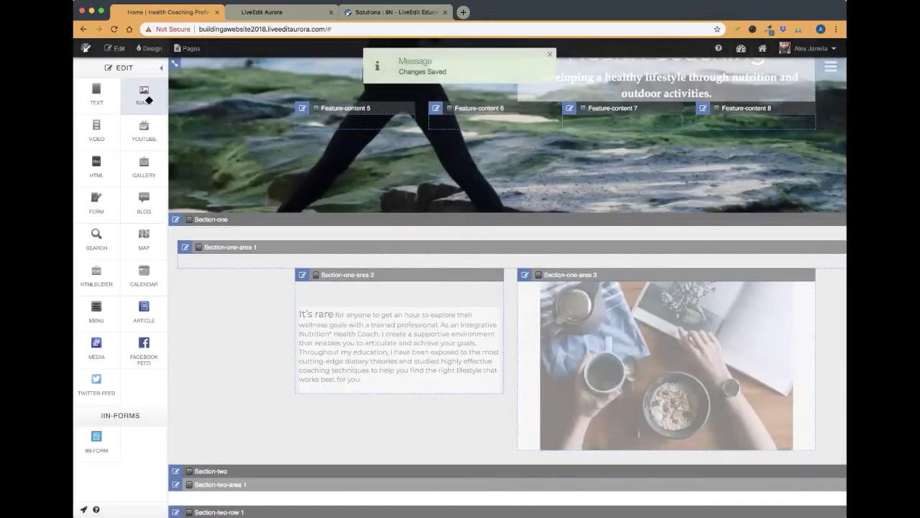
left_click(115, 49)
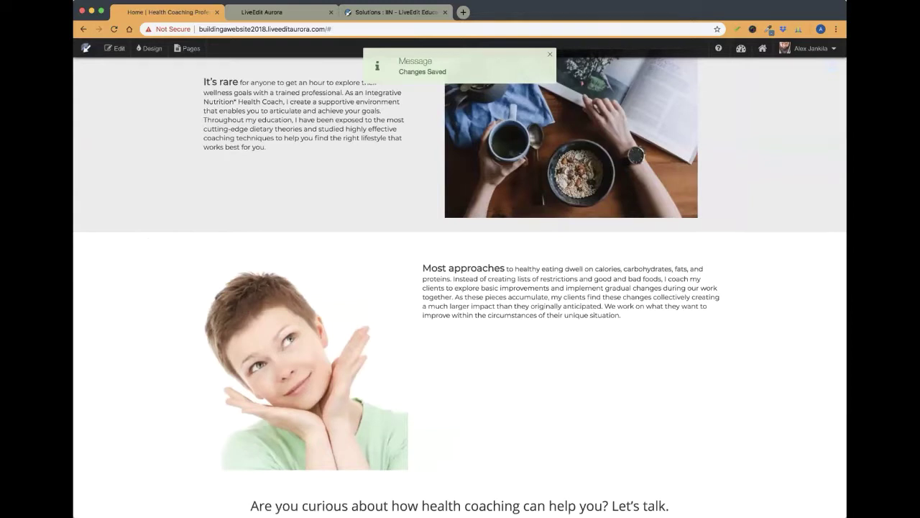
Step: Review the gap between text and image at phone width, and look over the sections below at wider widths
key("ctrl+alt+Left")
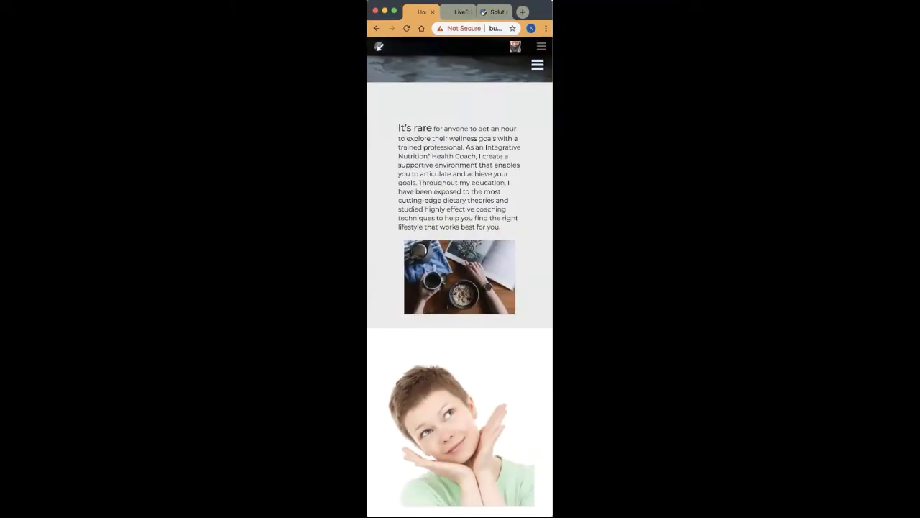
scroll(433, 194, "up", 1)
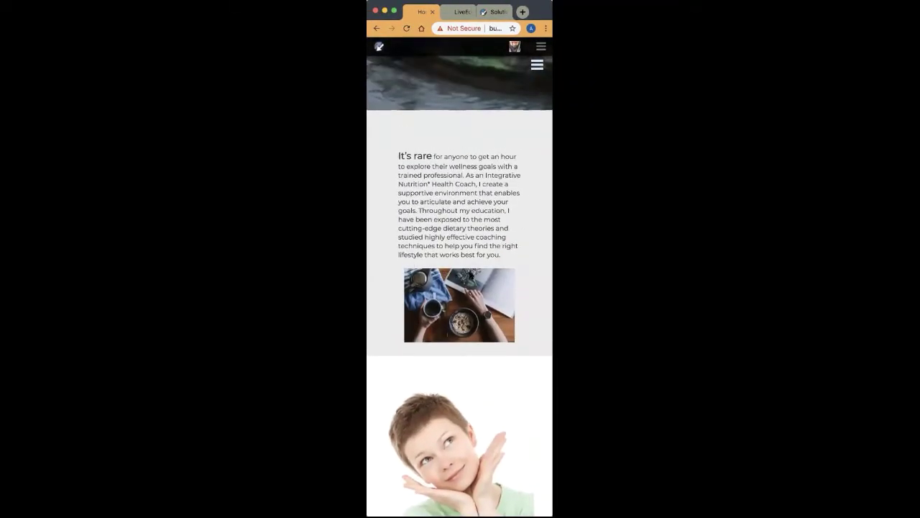
scroll(464, 280, "up", 1)
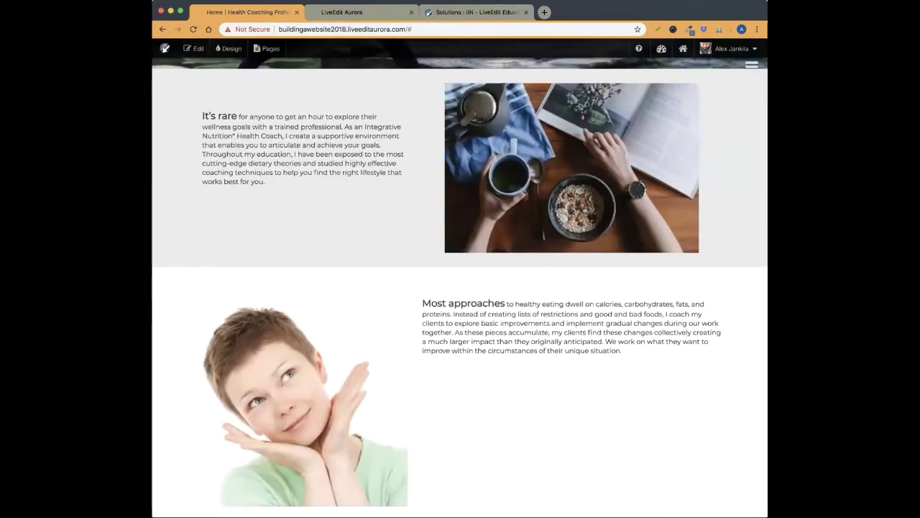
scroll(594, 394, "down", 5)
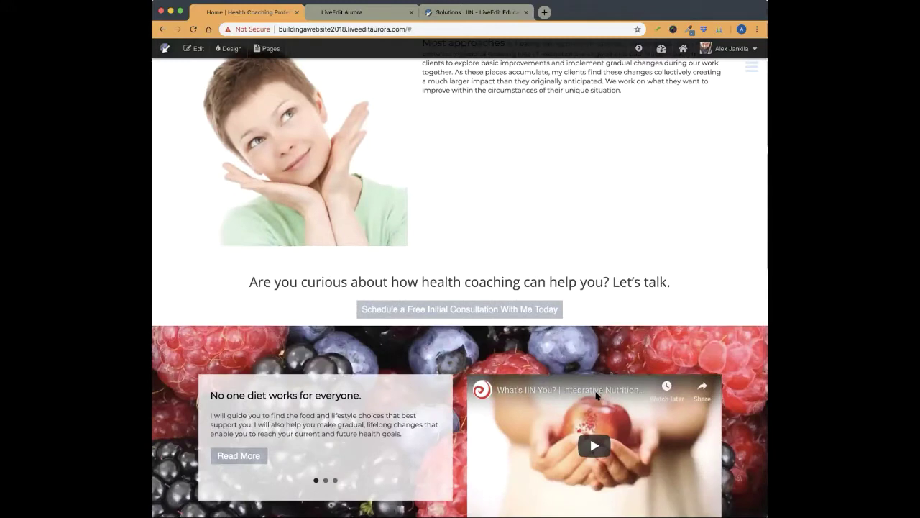
scroll(594, 395, "up", 2)
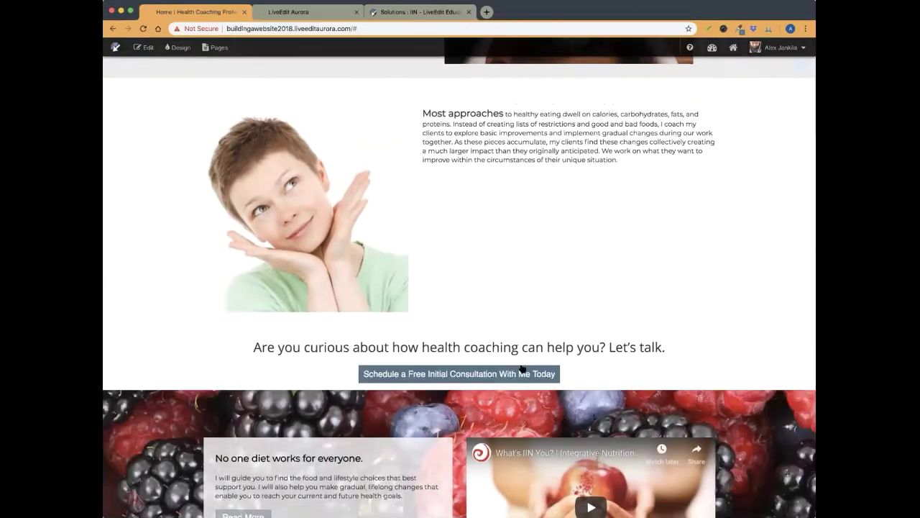
scroll(522, 367, "up", 5)
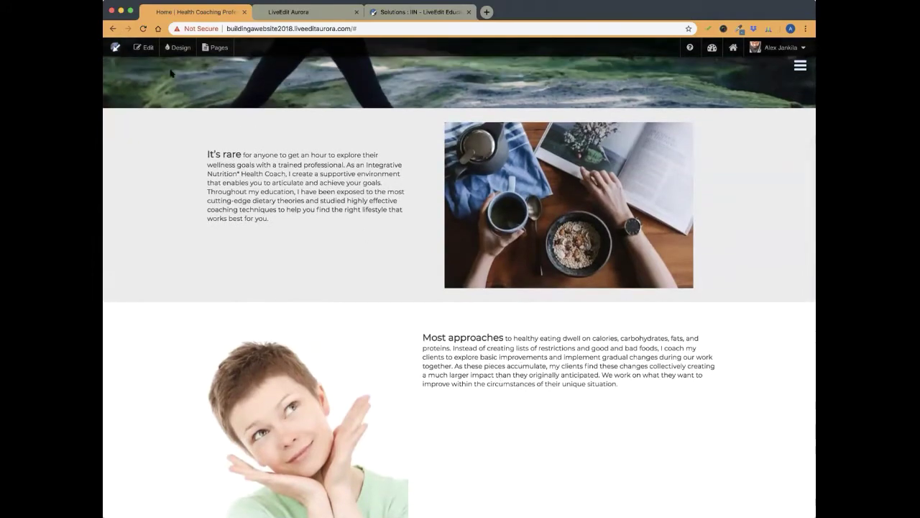
Step: Remove the empty line after the "It's rare" paragraph in section one, save the text and leave editing mode
left_click(144, 48)
scroll(339, 233, "down", 5)
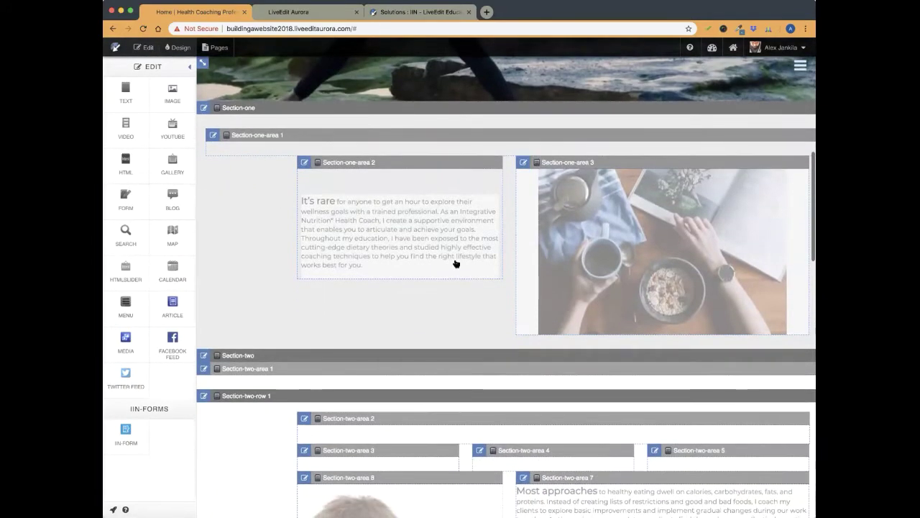
left_click(435, 266)
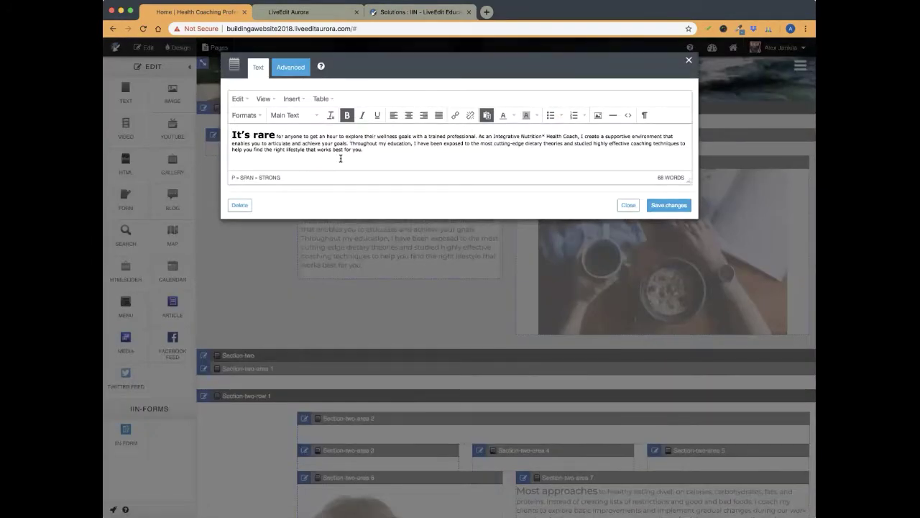
left_click(231, 155)
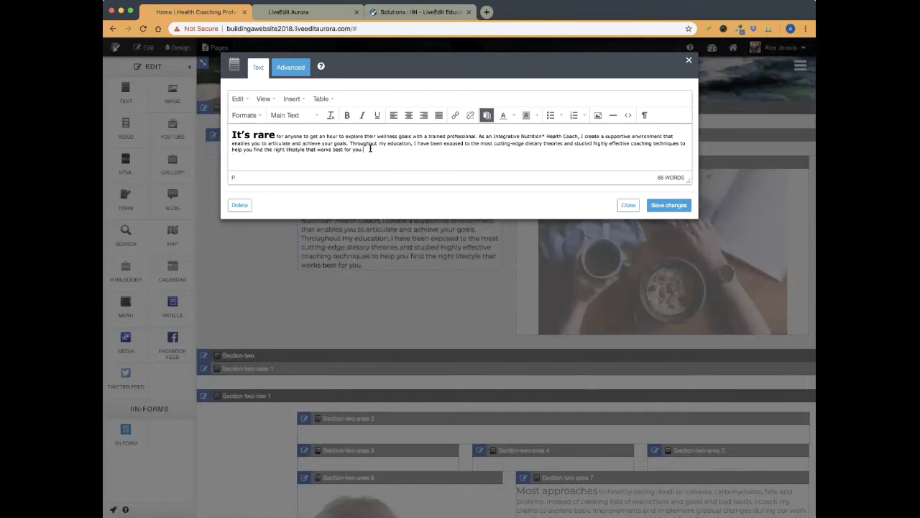
left_click(656, 206)
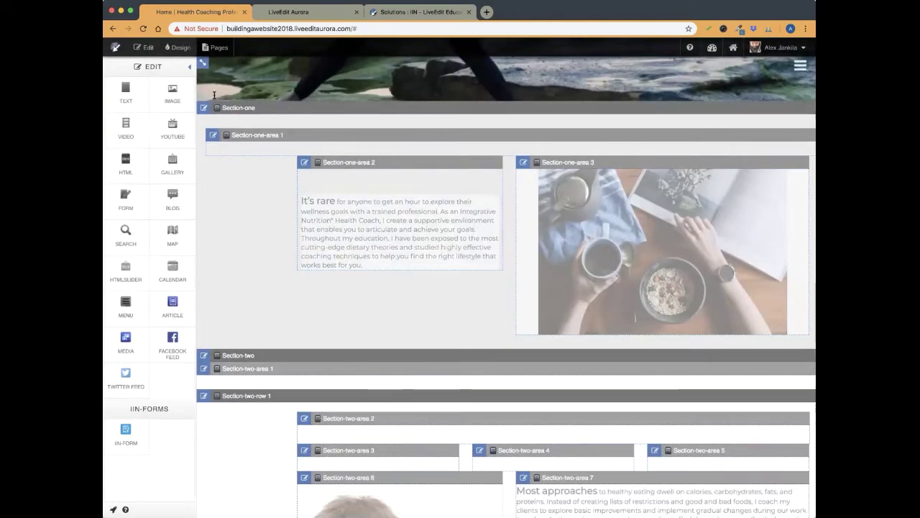
left_click(143, 48)
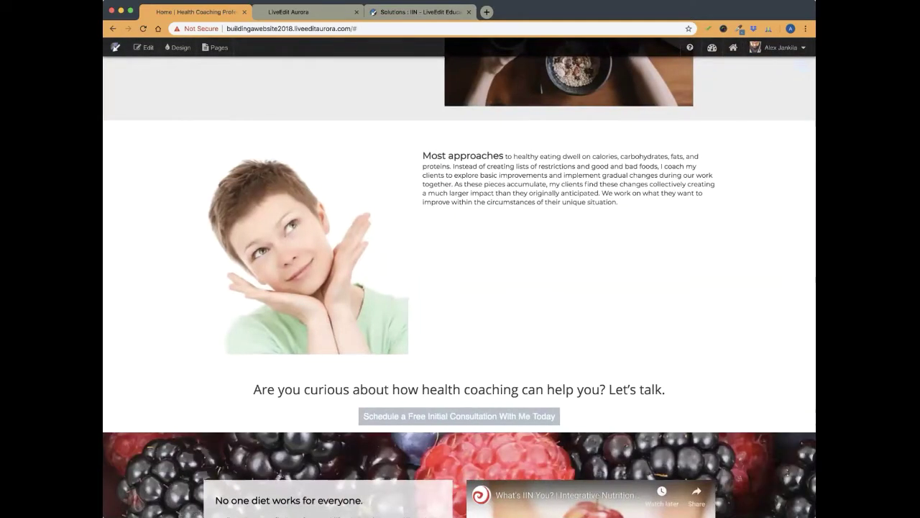
Step: Increase the bottom padding of Section-one-area 2 slightly in small increments, save it and leave editing mode
scroll(432, 359, "up", 3)
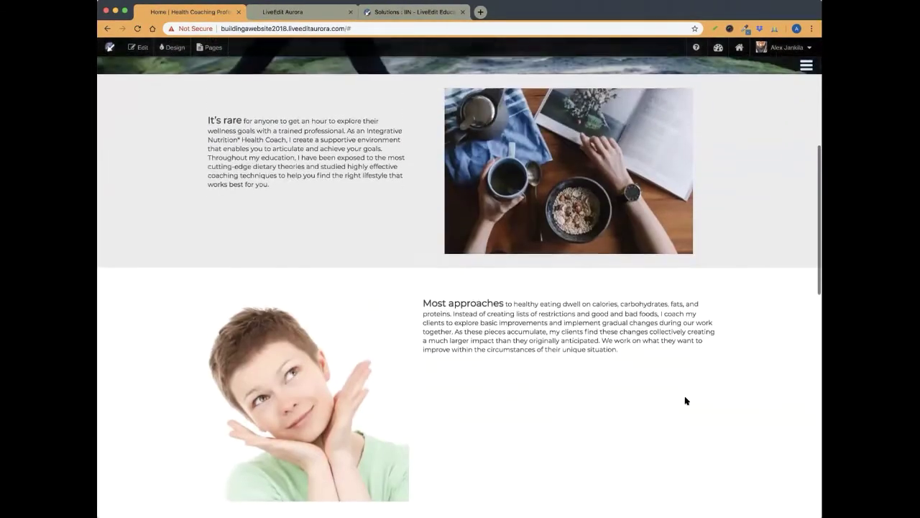
left_click(138, 46)
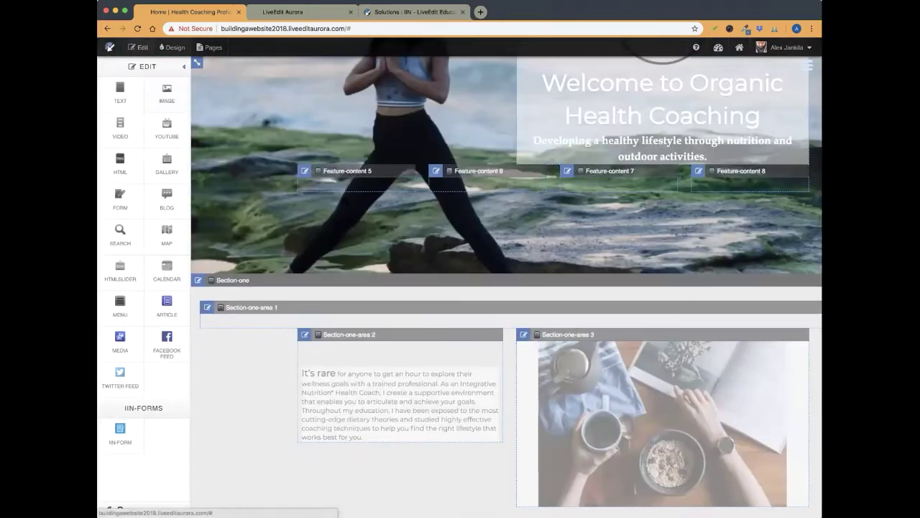
left_click(304, 335)
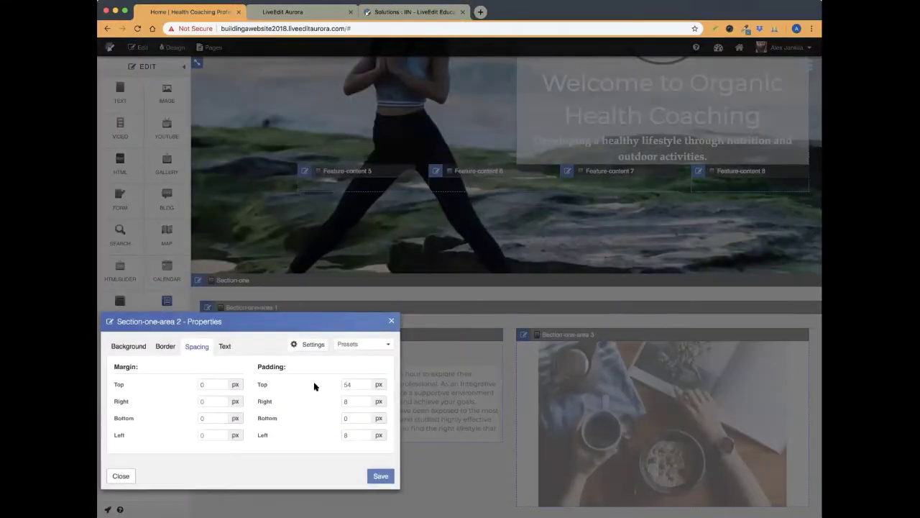
left_click(366, 416)
left_click(366, 416)
left_click(366, 415)
left_click(365, 416)
left_click(375, 478)
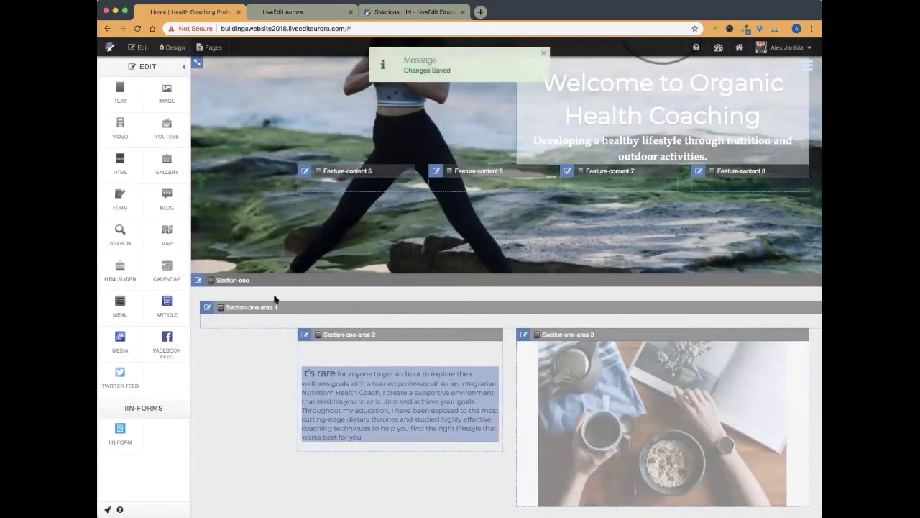
left_click(139, 47)
Step: Compare section one's text and image layout at phone width and at desktop width
scroll(297, 257, "up", 1)
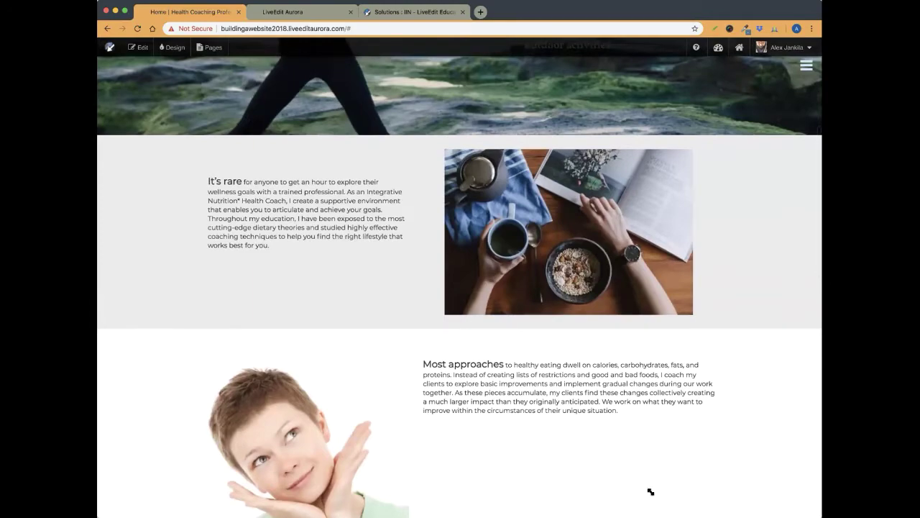
left_click_drag(651, 492, 566, 514)
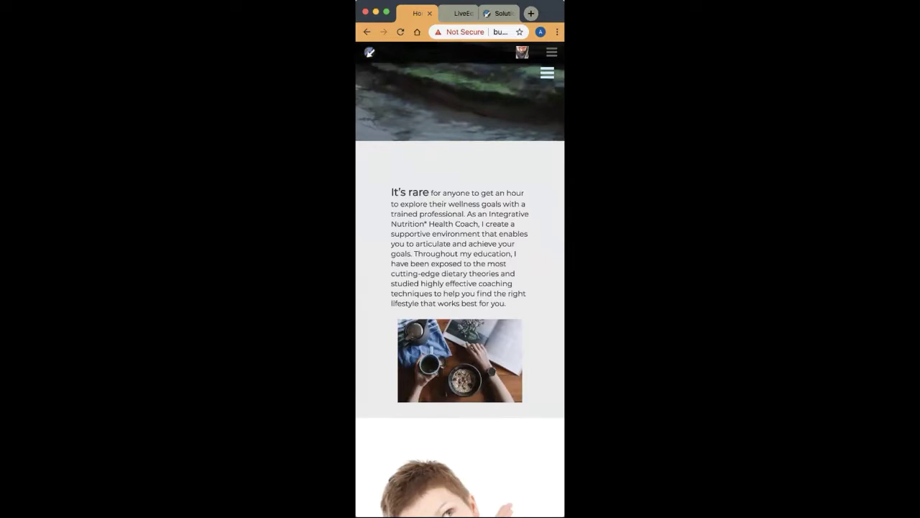
left_click_drag(565, 504, 840, 503)
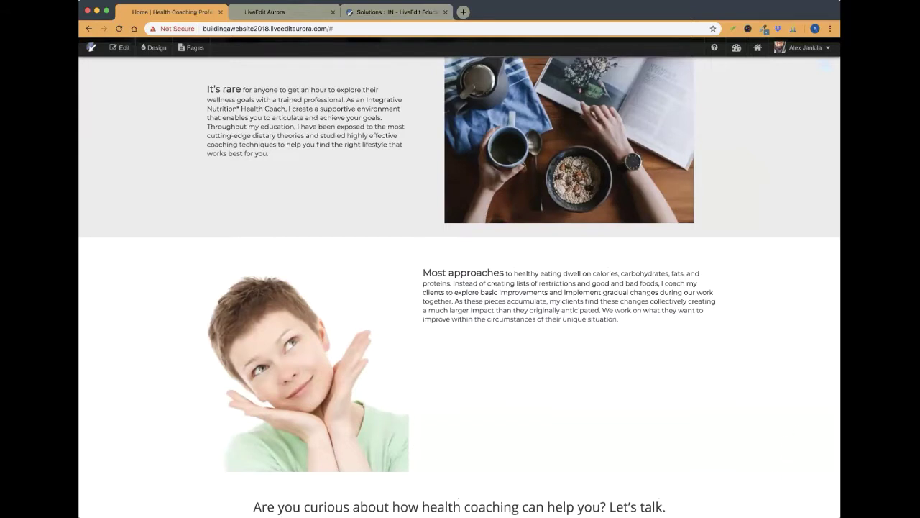
scroll(764, 193, "up", 1)
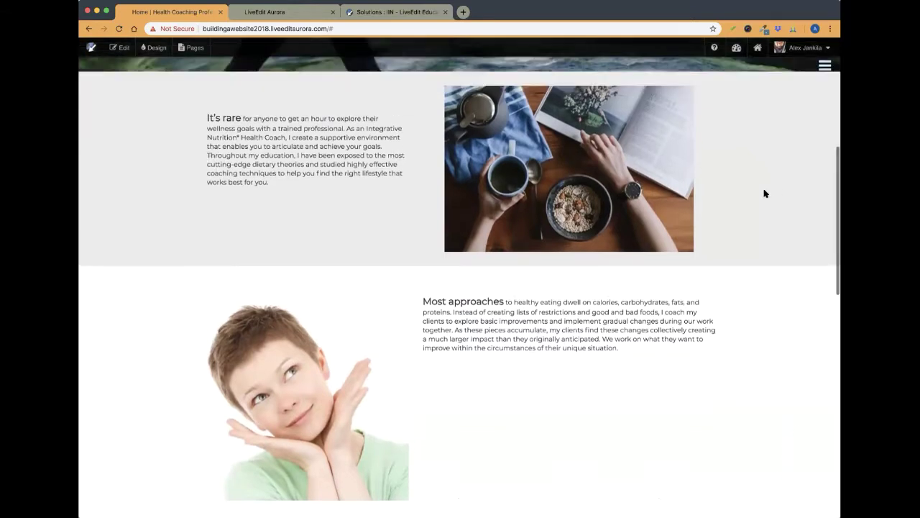
scroll(764, 194, "up", 2)
scroll(764, 194, "down", 3)
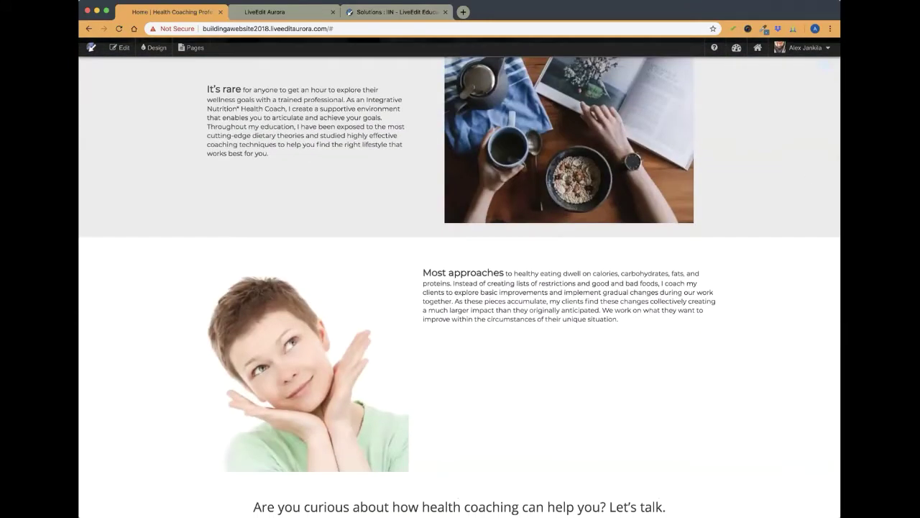
scroll(668, 263, "up", 2)
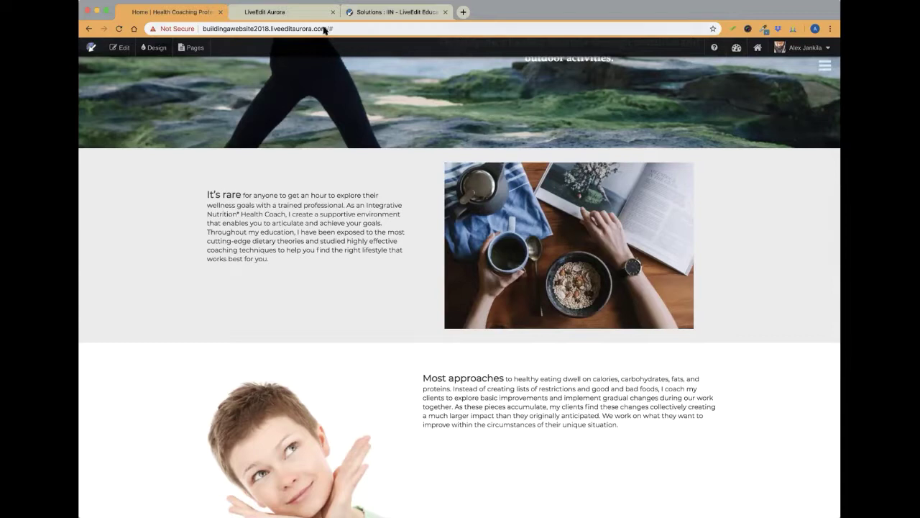
left_click_drag(330, 29, 197, 29)
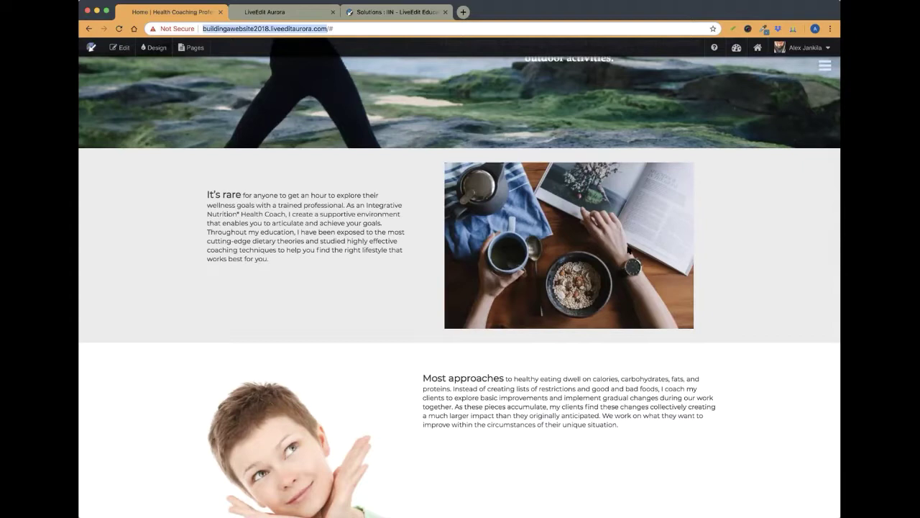
key("super+Tab")
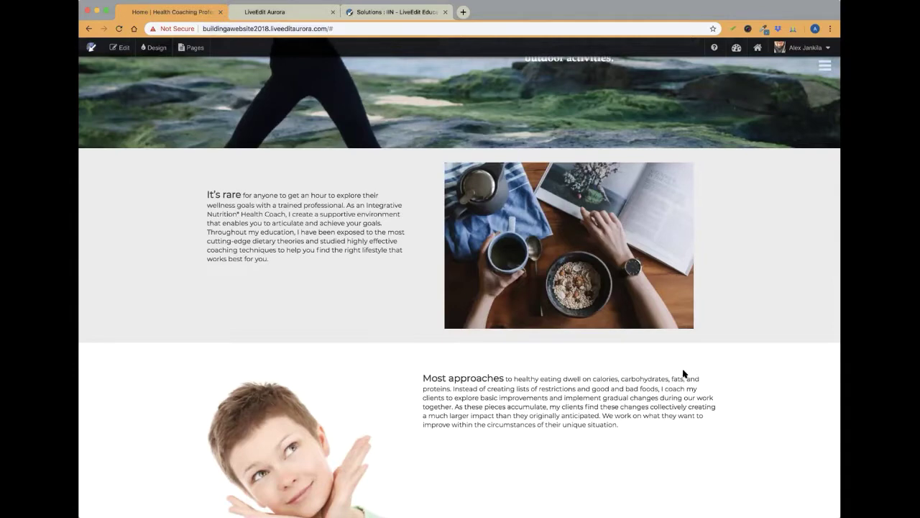
scroll(683, 372, "down", 2)
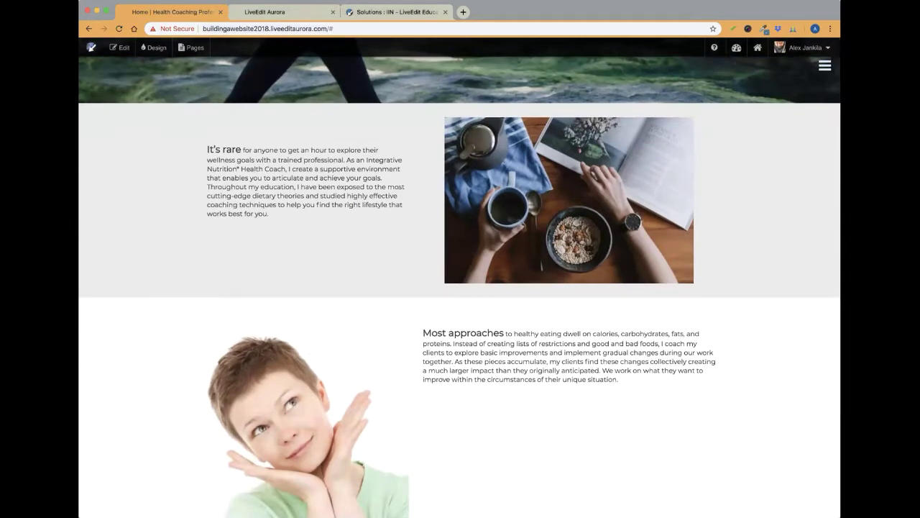
Step: Enter editing mode on the home page and look over the content areas from section one down to section three
key("super+Tab")
scroll(267, 170, "up", 2)
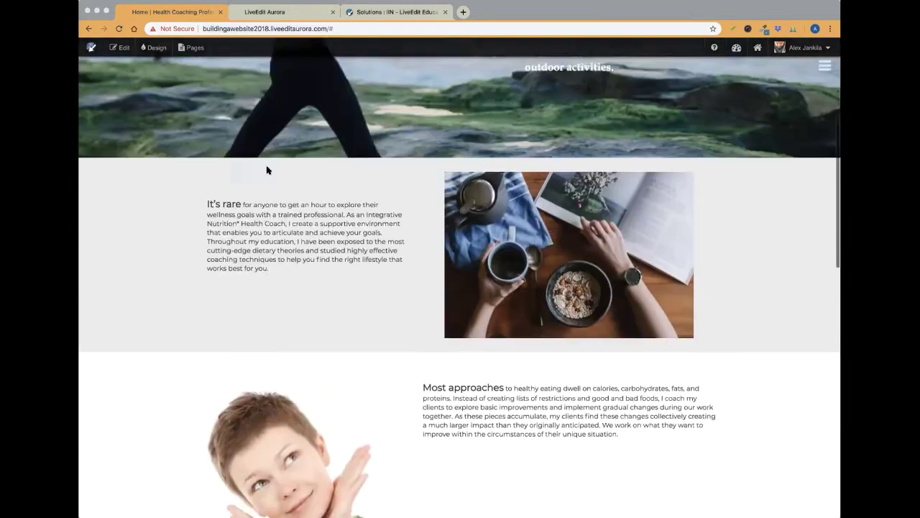
scroll(412, 252, "down", 5)
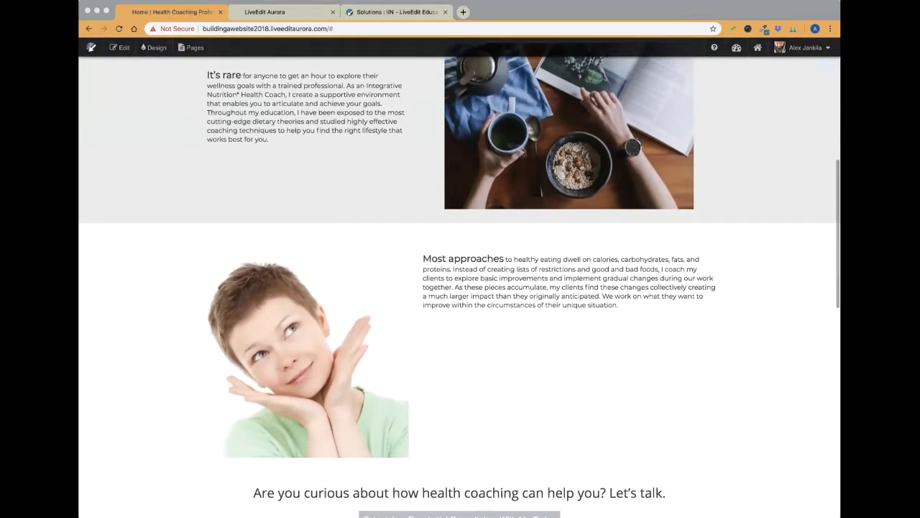
left_click(125, 48)
left_click(125, 47)
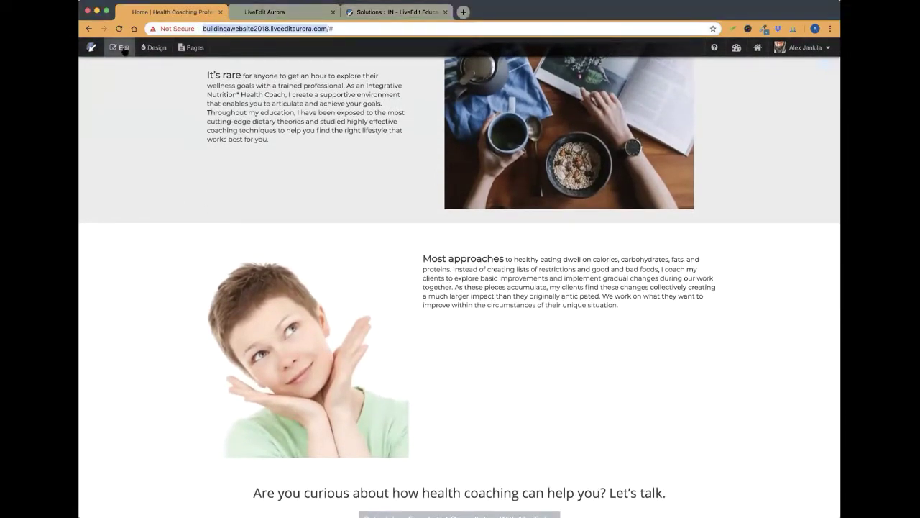
scroll(236, 268, "down", 2)
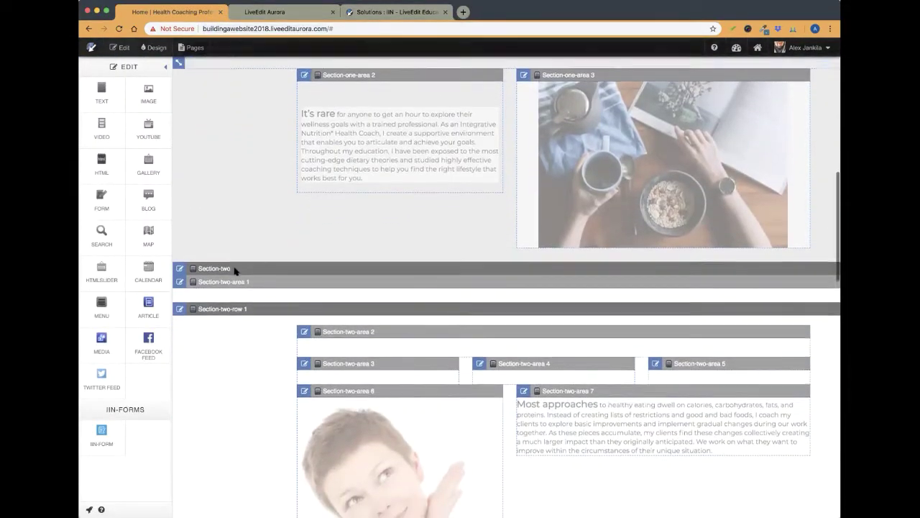
scroll(234, 269, "down", 2)
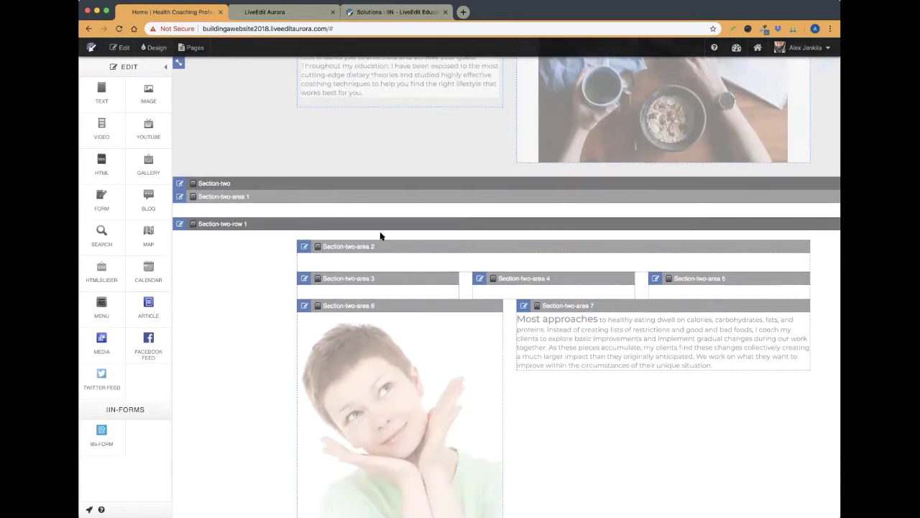
scroll(221, 294, "down", 1)
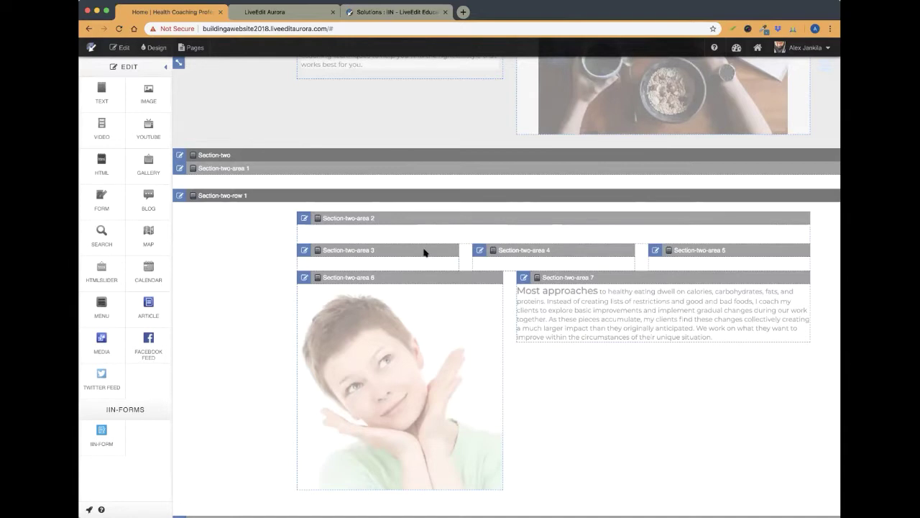
scroll(431, 286, "down", 5)
scroll(432, 285, "down", 8)
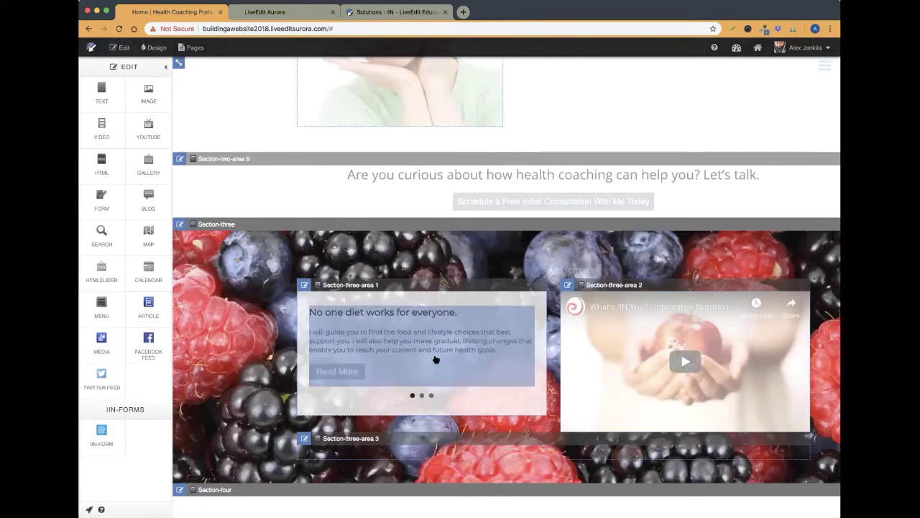
Step: Leave editing mode and view the section three slider and video as visitors see them
left_click(153, 48)
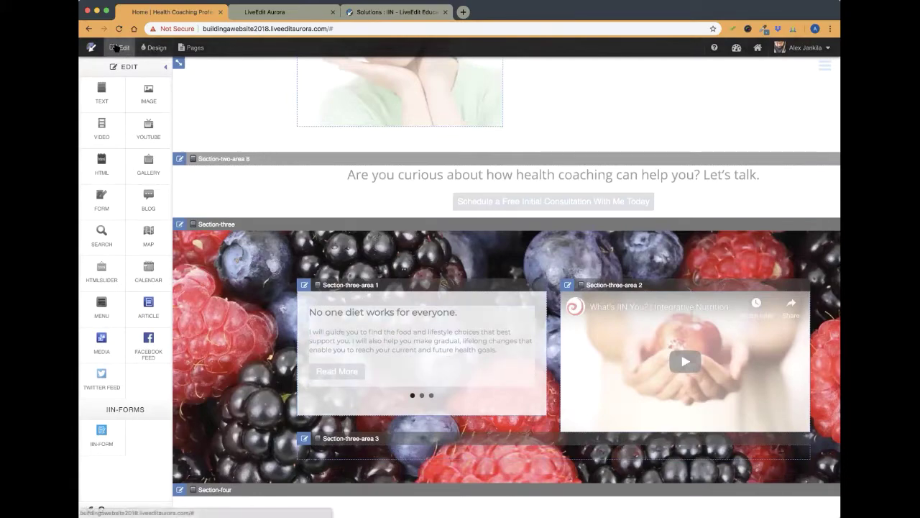
scroll(268, 196, "up", 3)
scroll(267, 196, "up", 2)
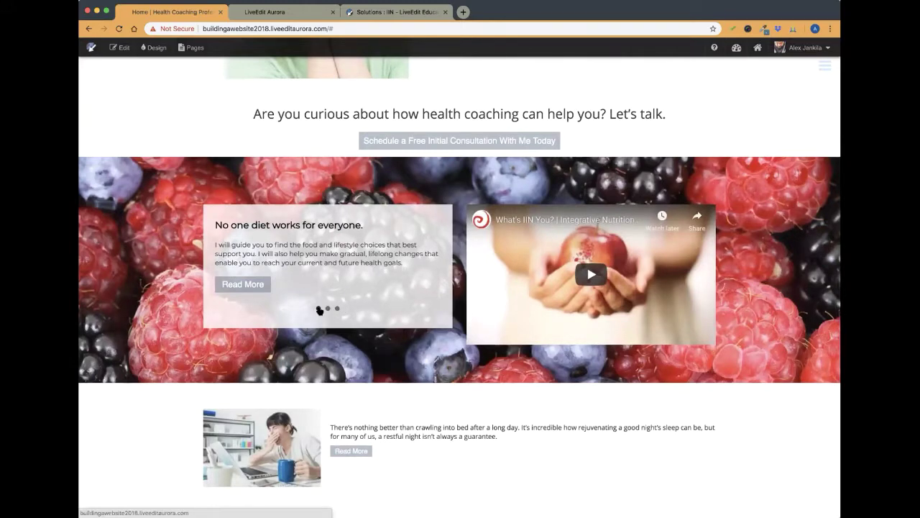
Step: Return to editing mode, open the HTML slider in Section-three-area 1 and view its second and third slides
left_click(120, 47)
scroll(293, 231, "down", 5)
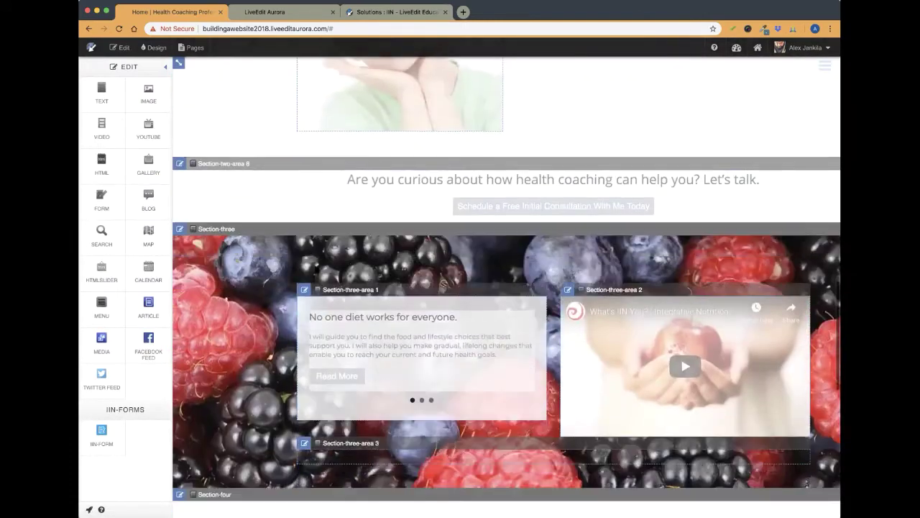
left_click(357, 292)
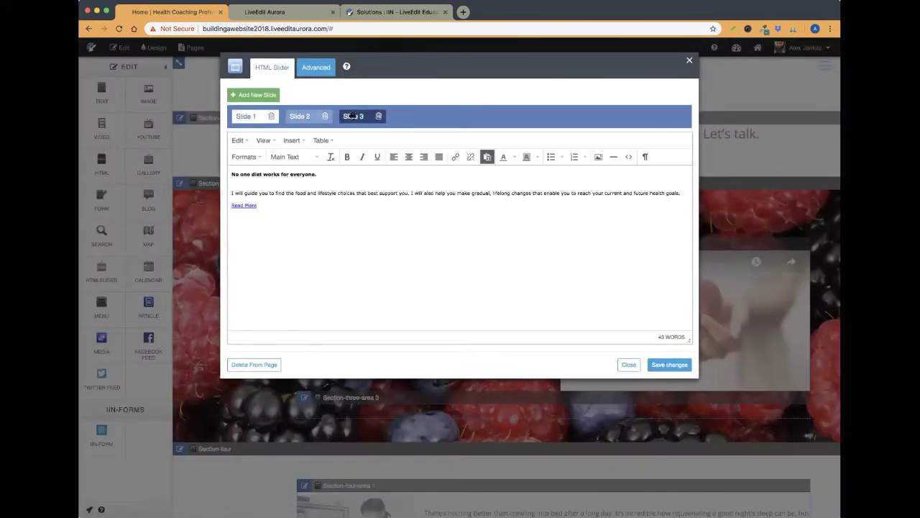
left_click(299, 116)
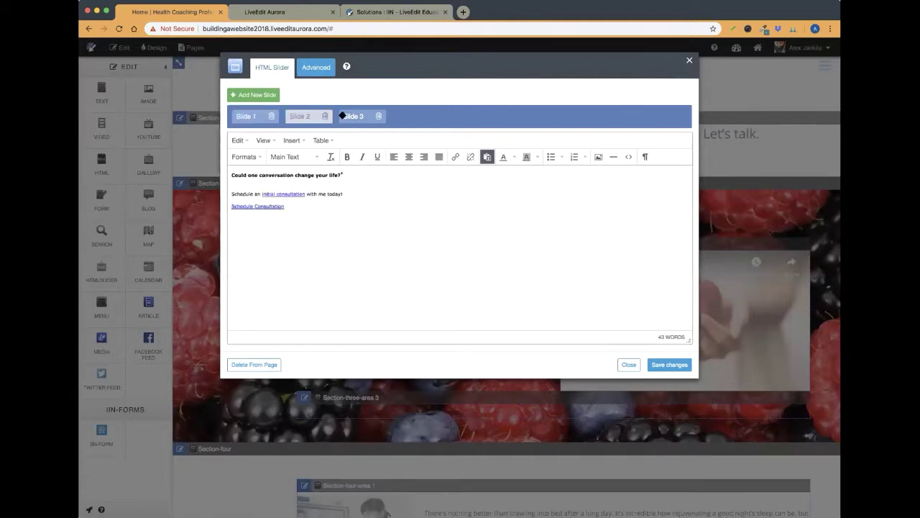
left_click(353, 116)
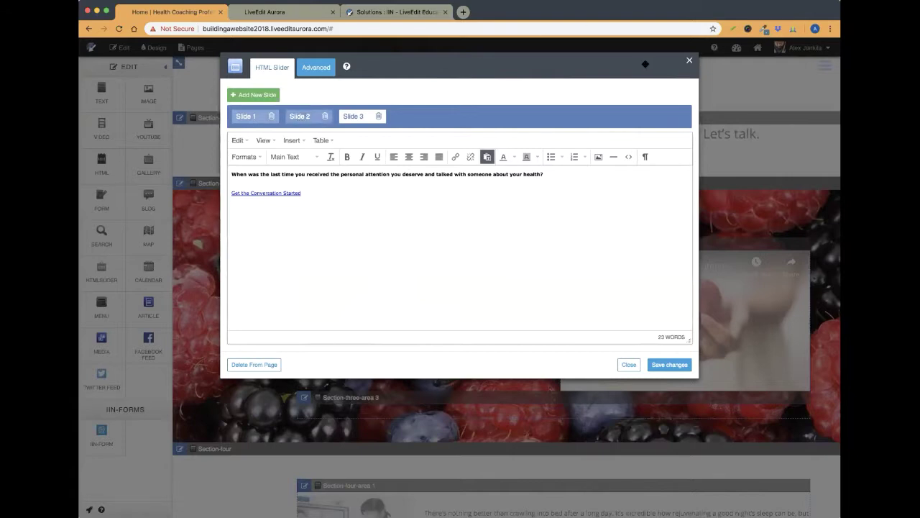
Step: Move the slider dialog aside and review the heading and link text of slides 3, 1 and 2
left_click_drag(654, 65, 659, 67)
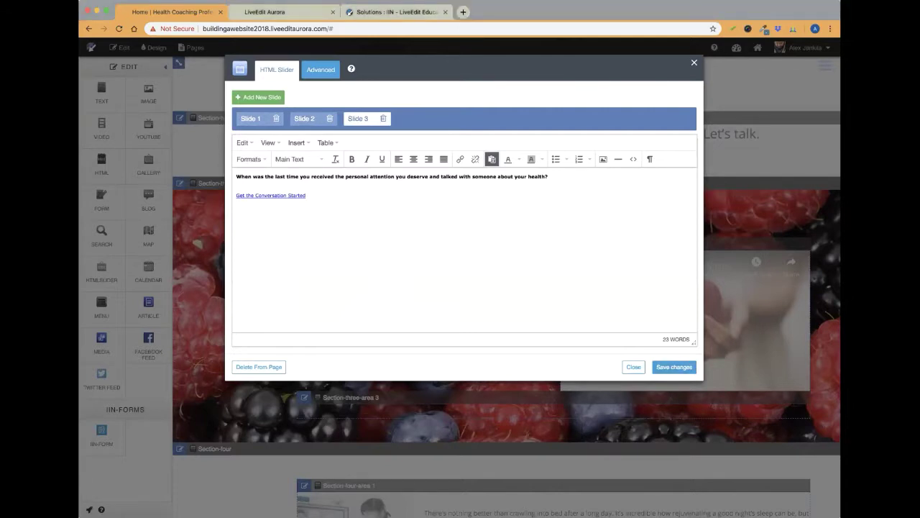
left_click(416, 271)
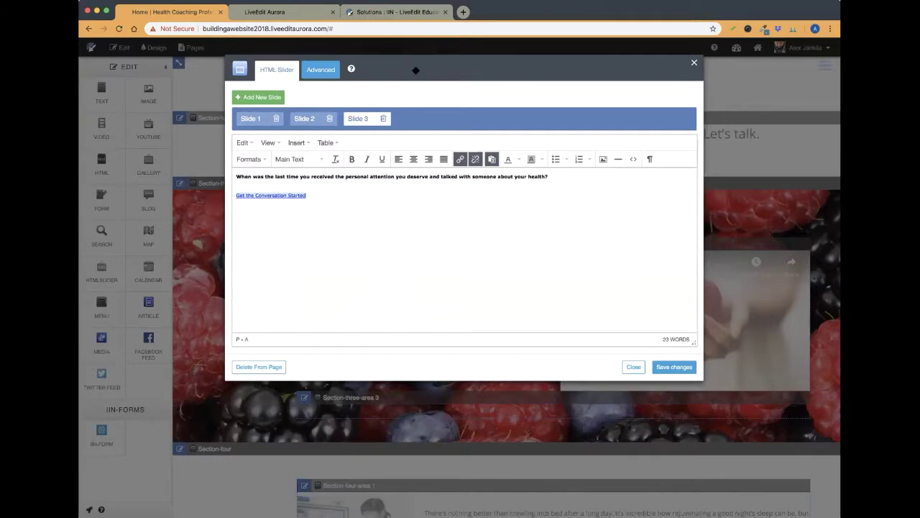
left_click_drag(413, 70, 456, 79)
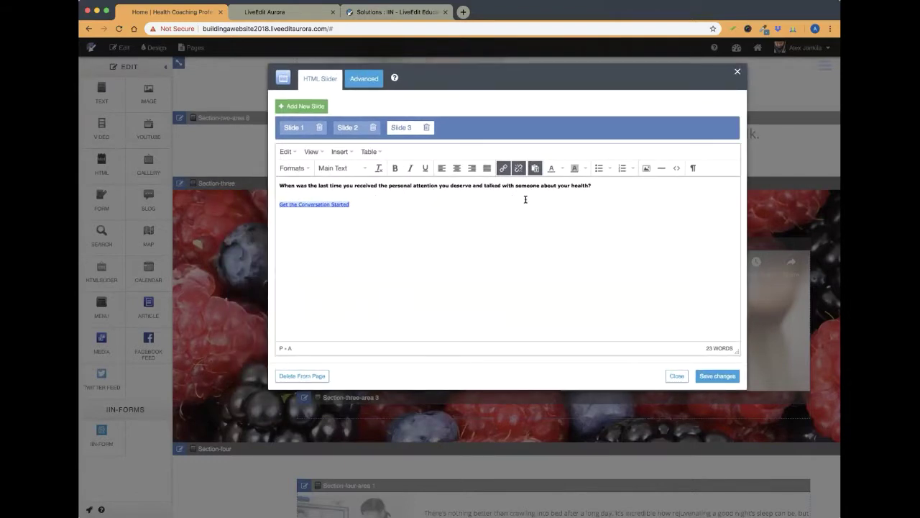
left_click_drag(590, 186, 279, 186)
left_click(288, 126)
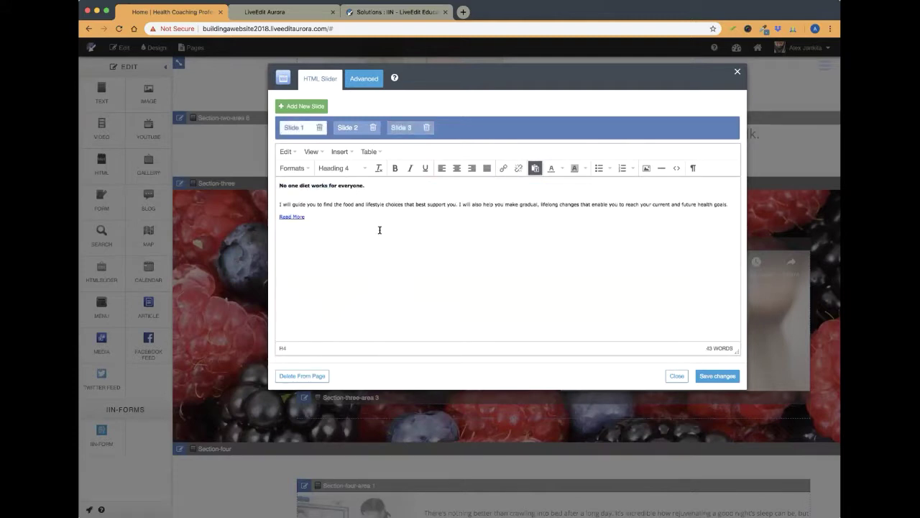
left_click(380, 230)
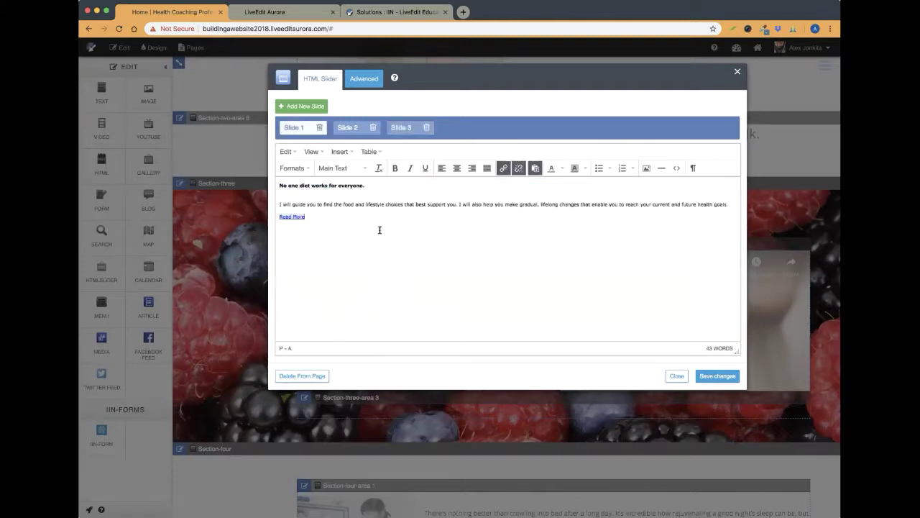
left_click(347, 127)
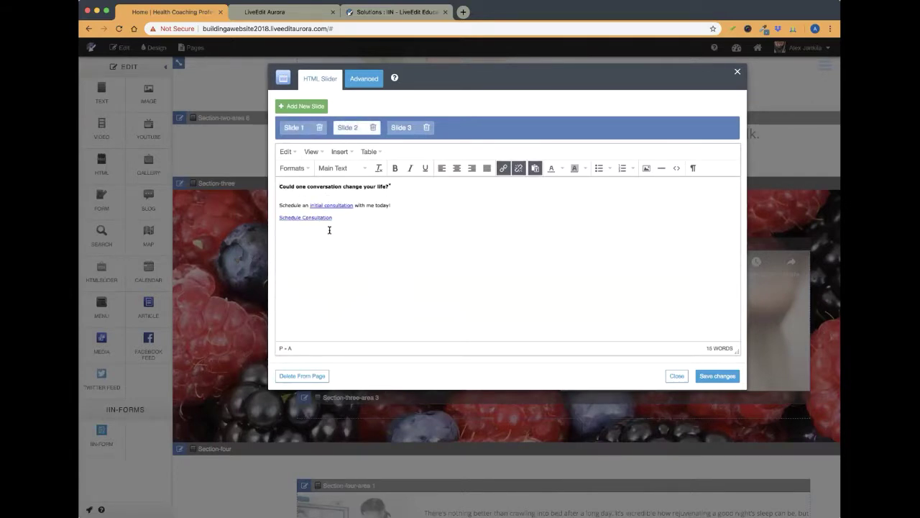
Step: Try deleting slide 2 from the slider, check the text of slide 3, and close the slider without saving
left_click(372, 127)
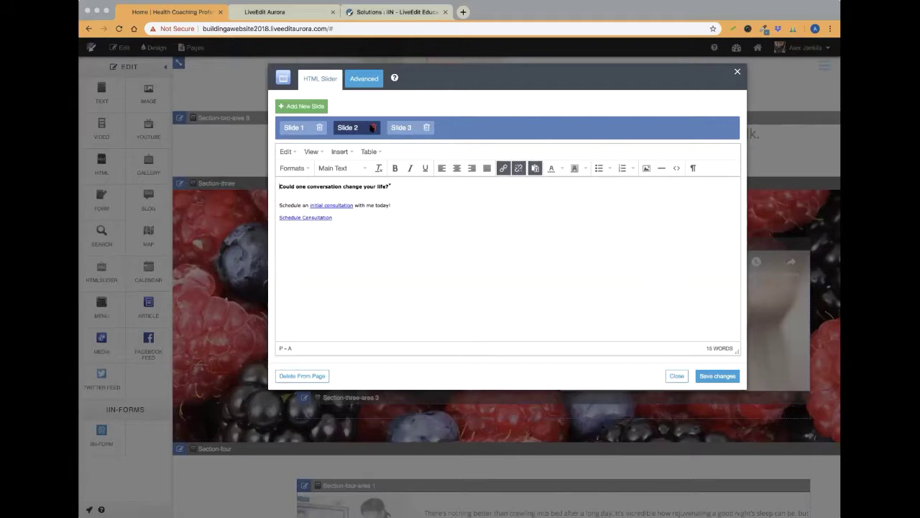
left_click(545, 79)
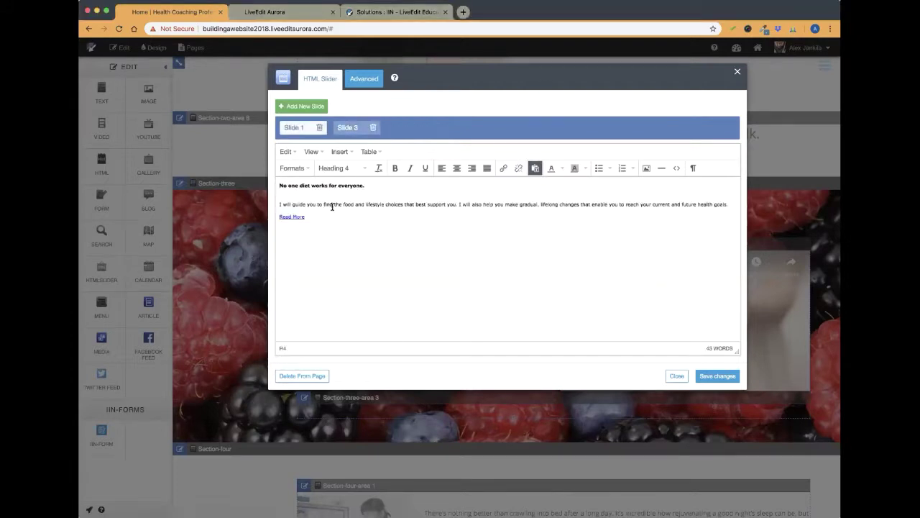
left_click(347, 130)
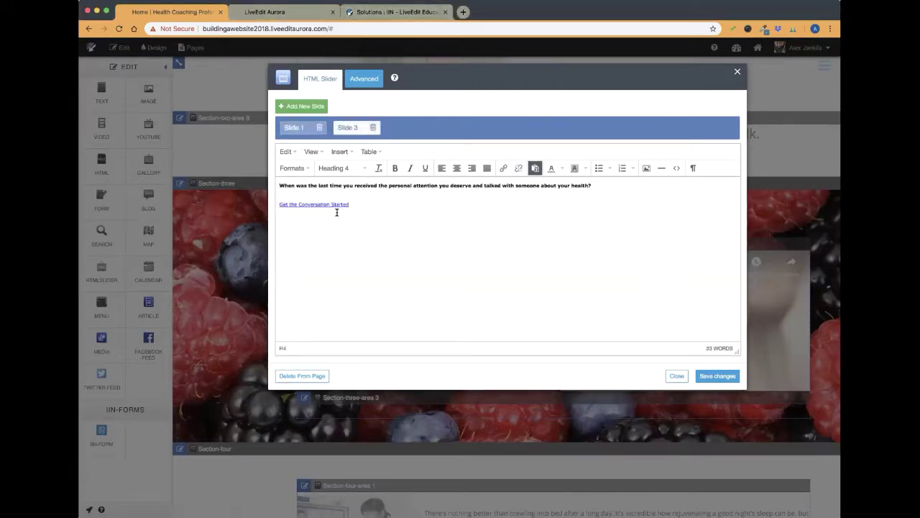
left_click(381, 212)
left_click_drag(357, 205, 299, 205)
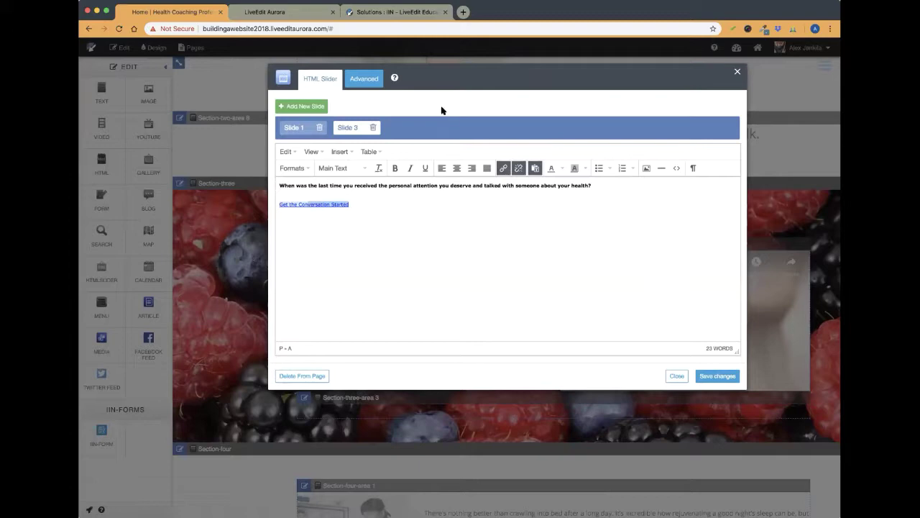
left_click_drag(435, 80, 429, 120)
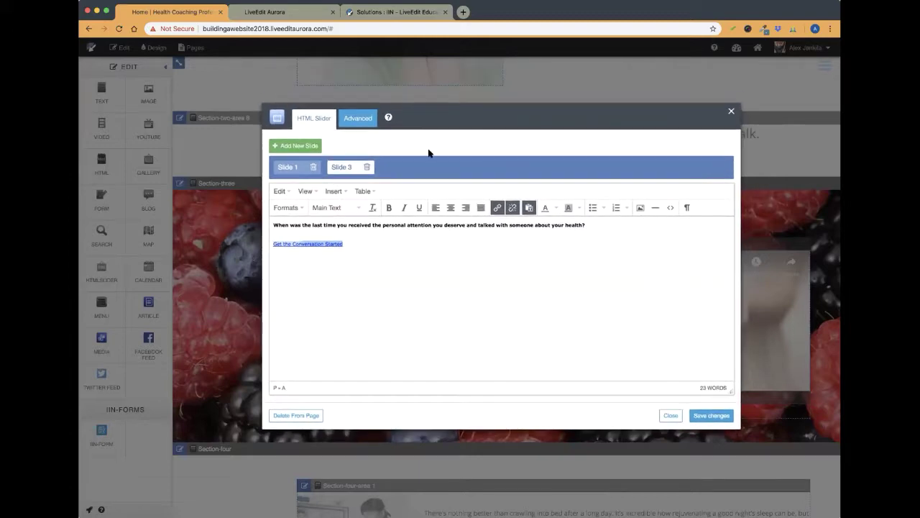
left_click(669, 415)
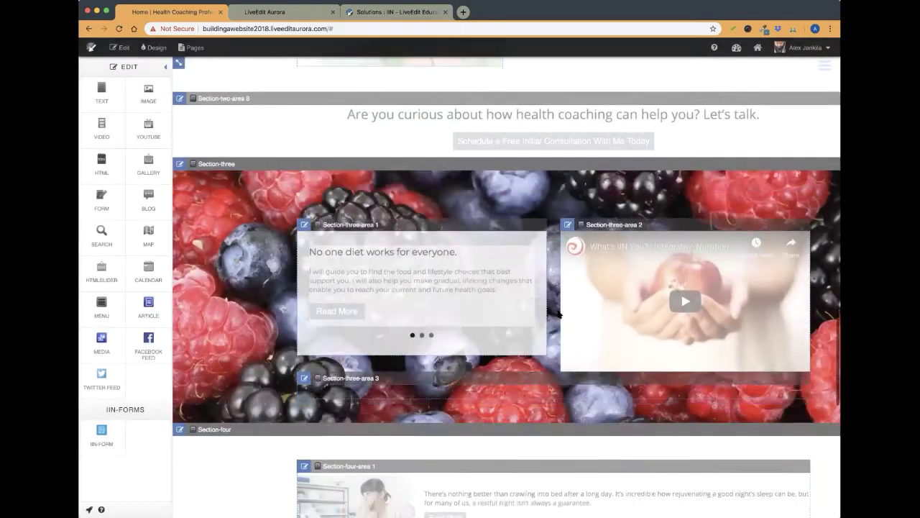
Step: Copy the full HTML source of slide 1 from the Section-three-area 1 slider, leaving the slider unsaved
scroll(558, 314, "down", 10)
scroll(558, 314, "up", 10)
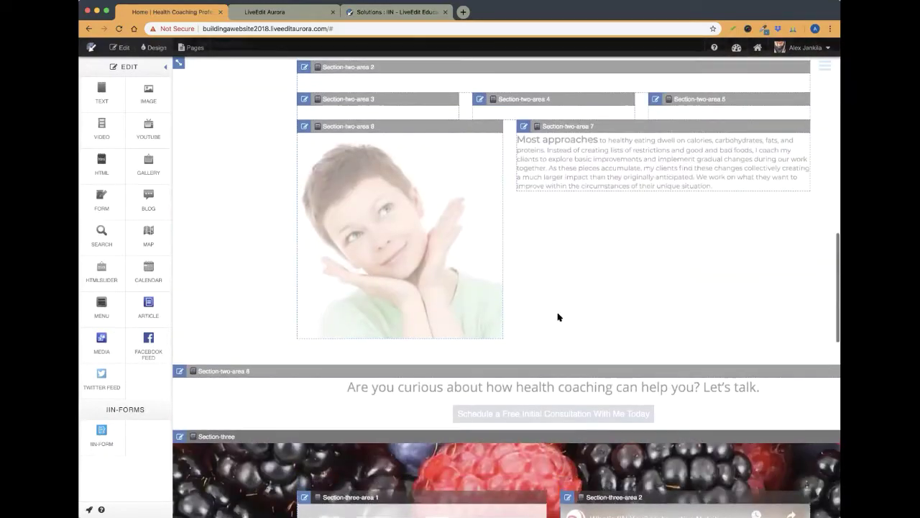
scroll(558, 316, "up", 3)
scroll(559, 316, "down", 8)
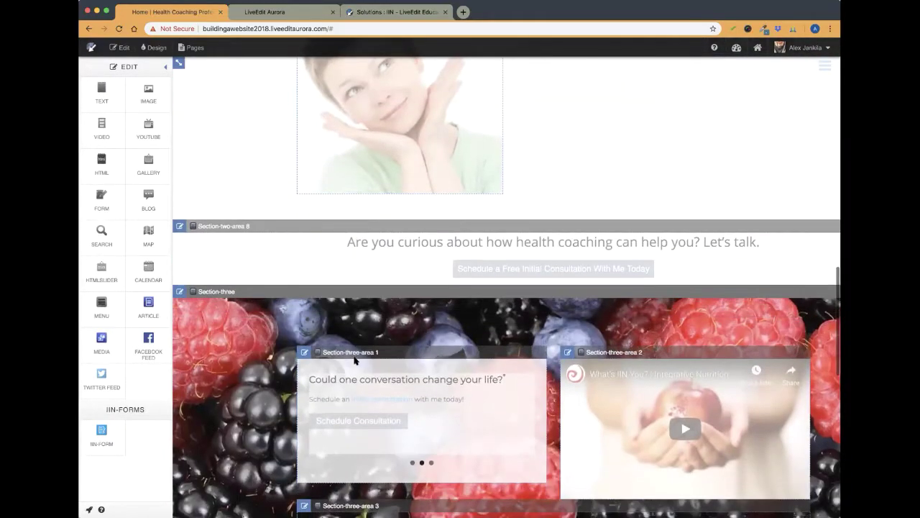
double_click(405, 391)
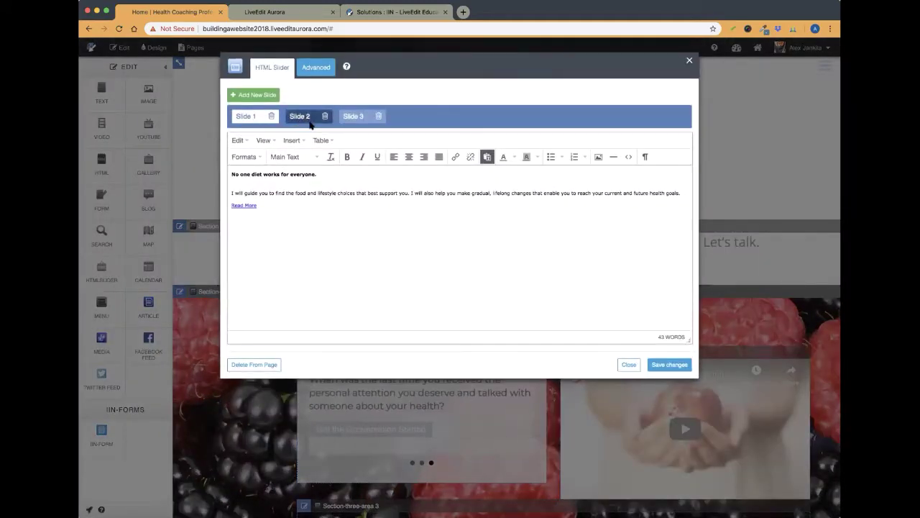
left_click(629, 156)
left_click_drag(376, 202, 301, 159)
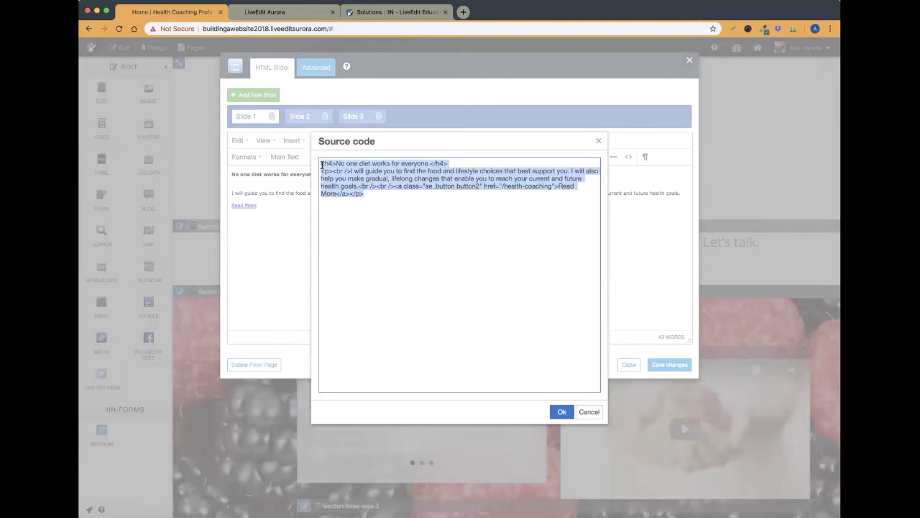
right_click(391, 171)
left_click(410, 240)
left_click(588, 412)
left_click_drag(259, 205, 226, 165)
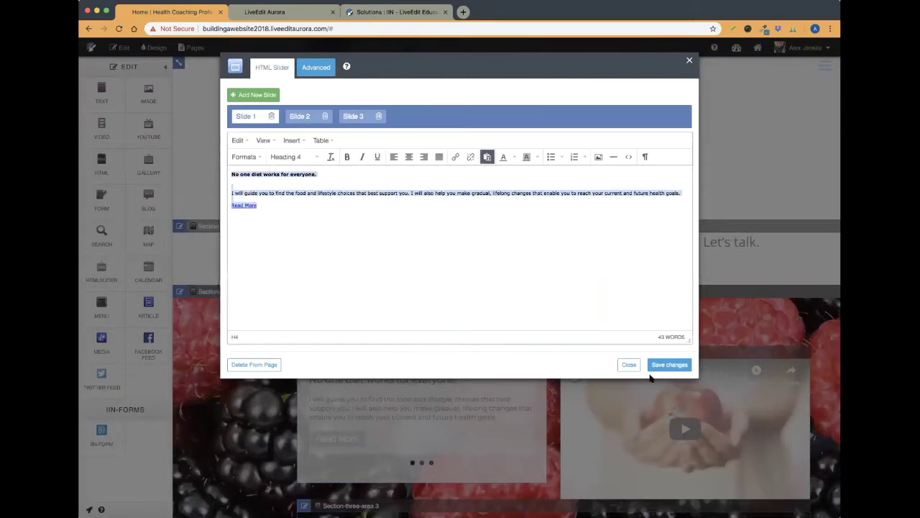
left_click(627, 365)
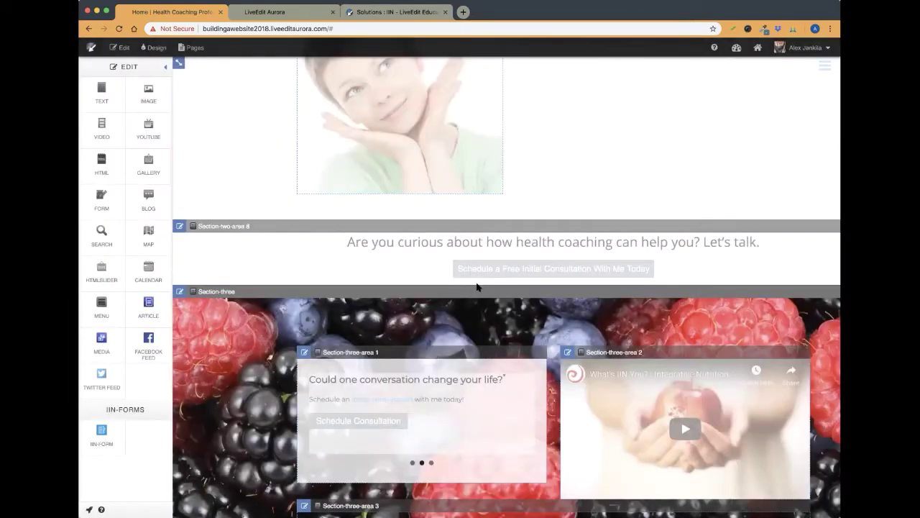
Step: Add a text element to Section-two-area 2, paste the copied slide 1 HTML as its source code, and save it
scroll(475, 288, "up", 5)
scroll(465, 292, "up", 3)
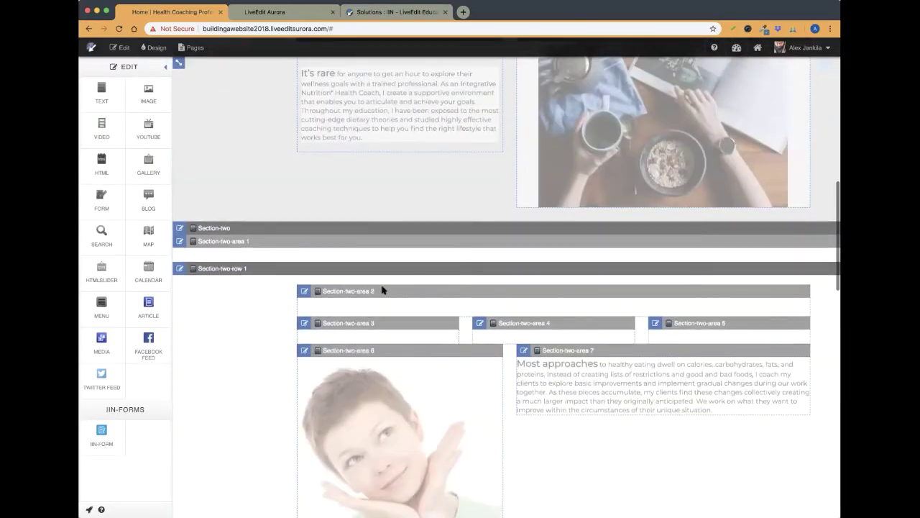
left_click_drag(101, 93, 429, 304)
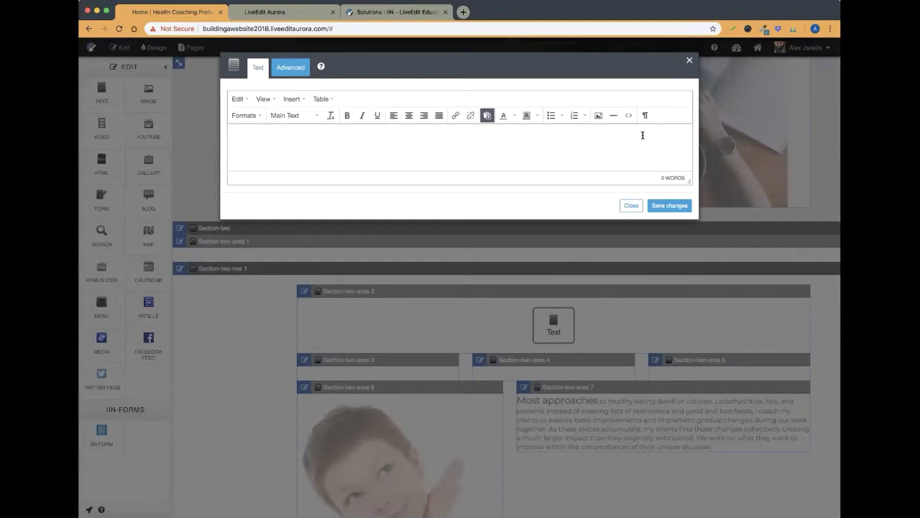
left_click(629, 117)
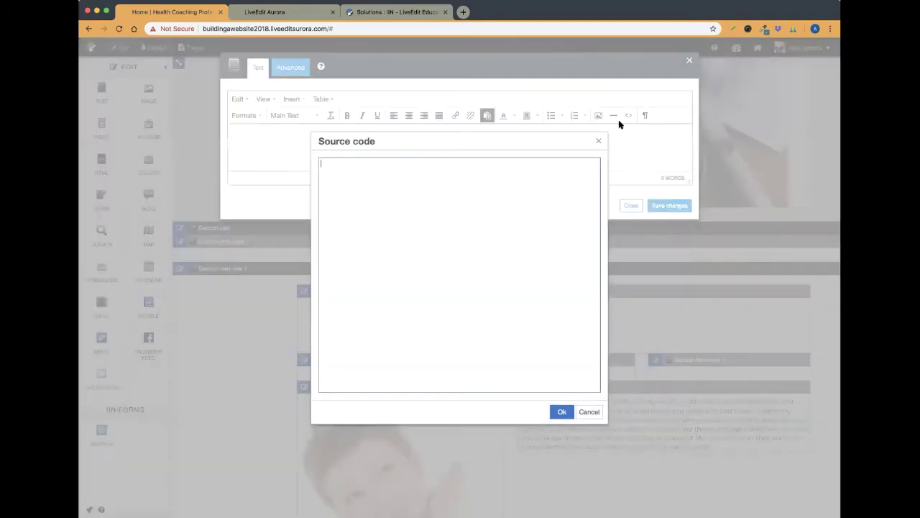
right_click(430, 167)
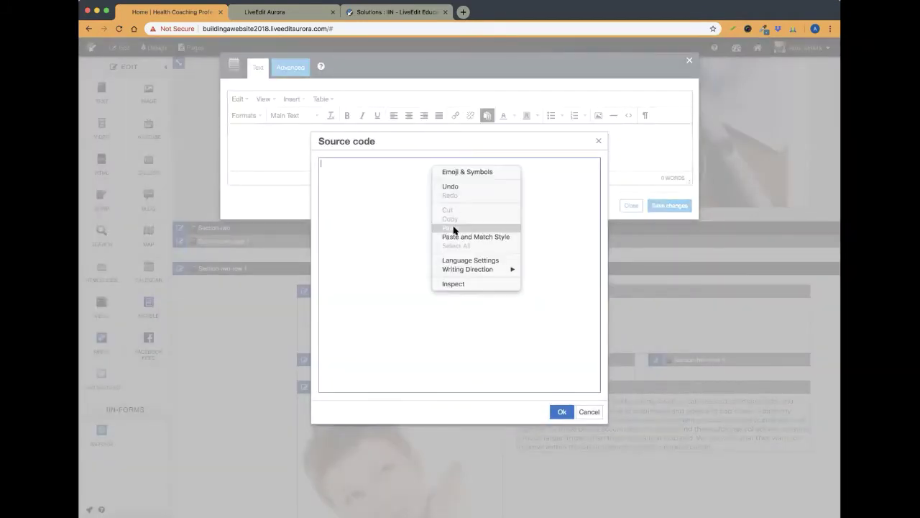
left_click(456, 225)
left_click(564, 411)
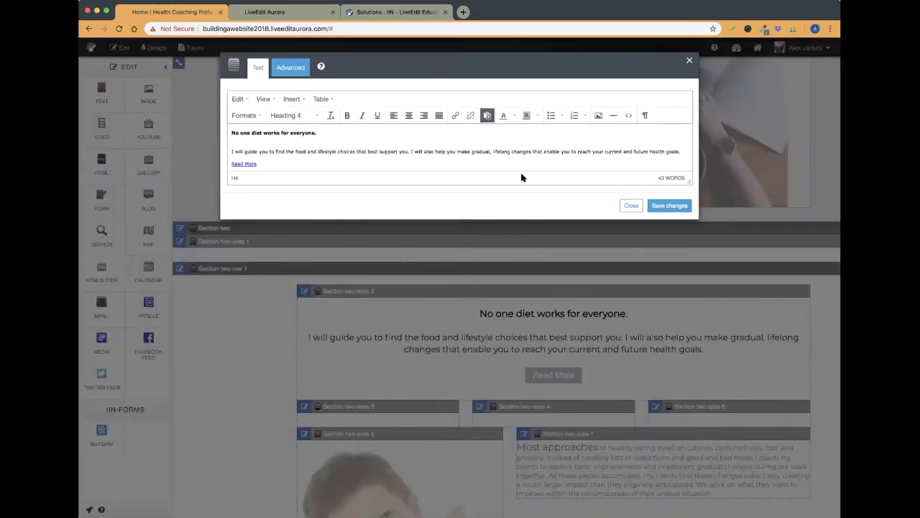
left_click(669, 206)
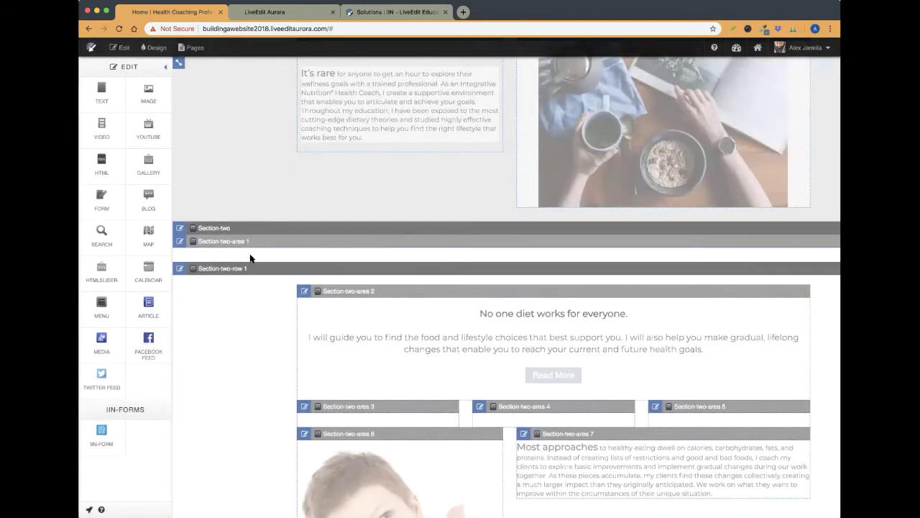
Step: Copy the full HTML source of slide 3 from the Section-three-area 1 slider, closing the slider without saving
scroll(251, 258, "down", 5)
scroll(251, 257, "down", 3)
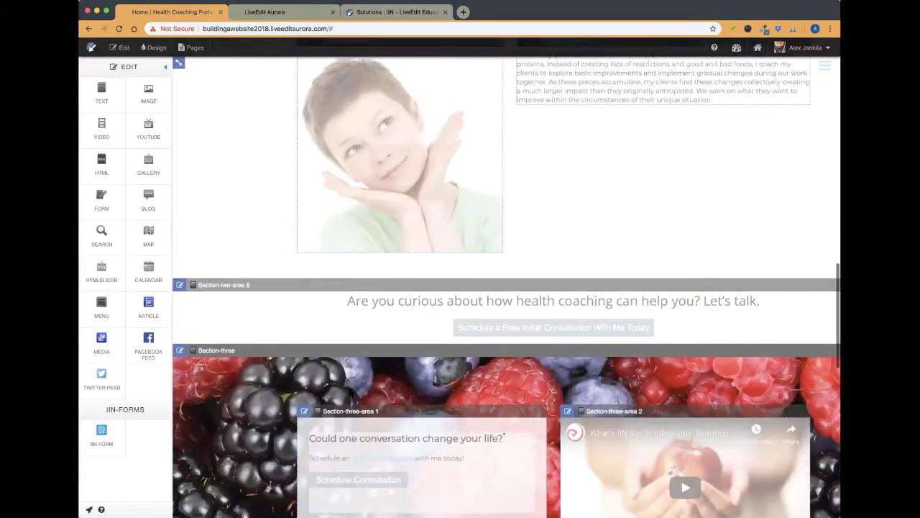
left_click(380, 456)
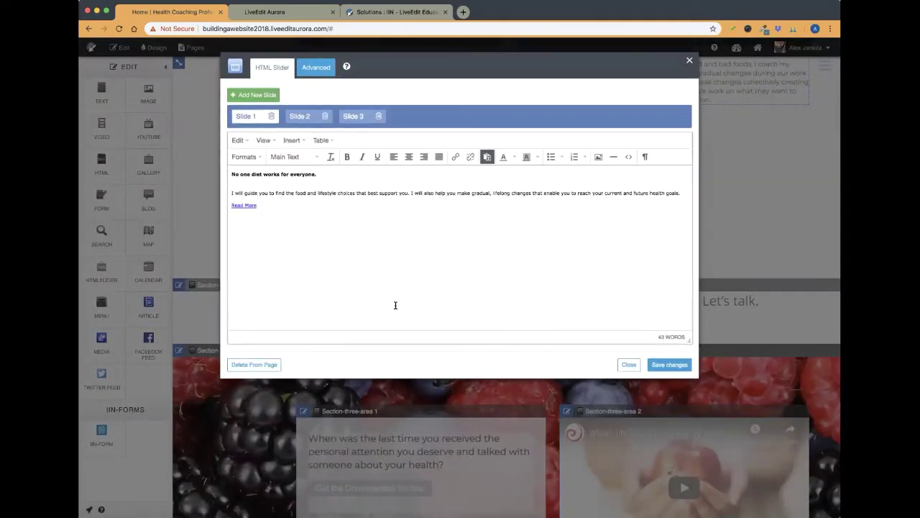
left_click(361, 117)
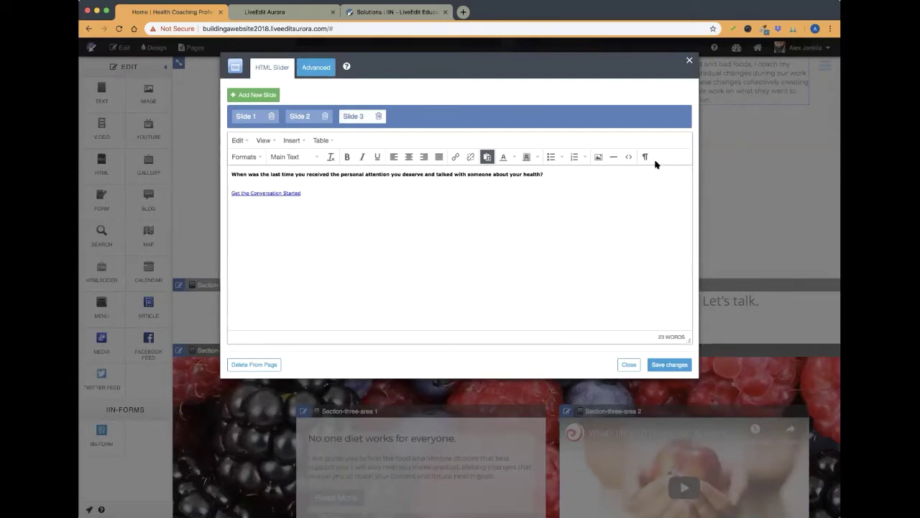
left_click(628, 156)
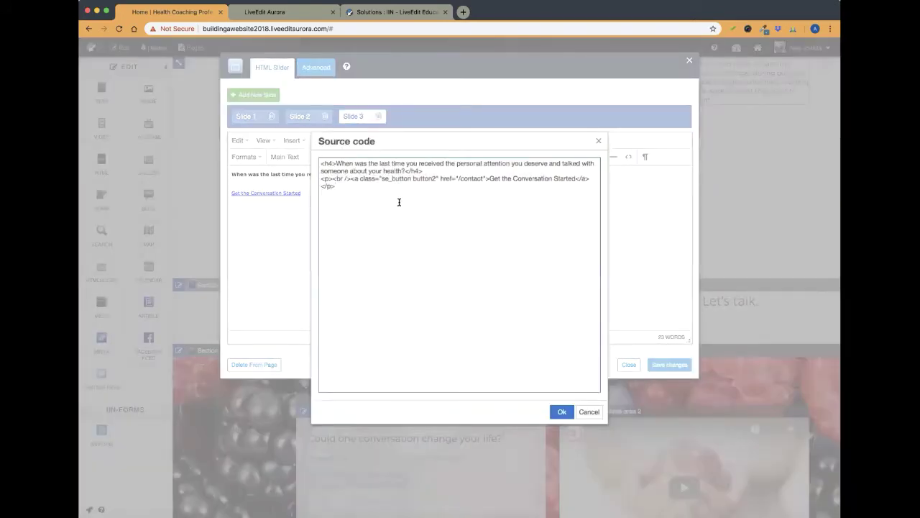
key("super+a")
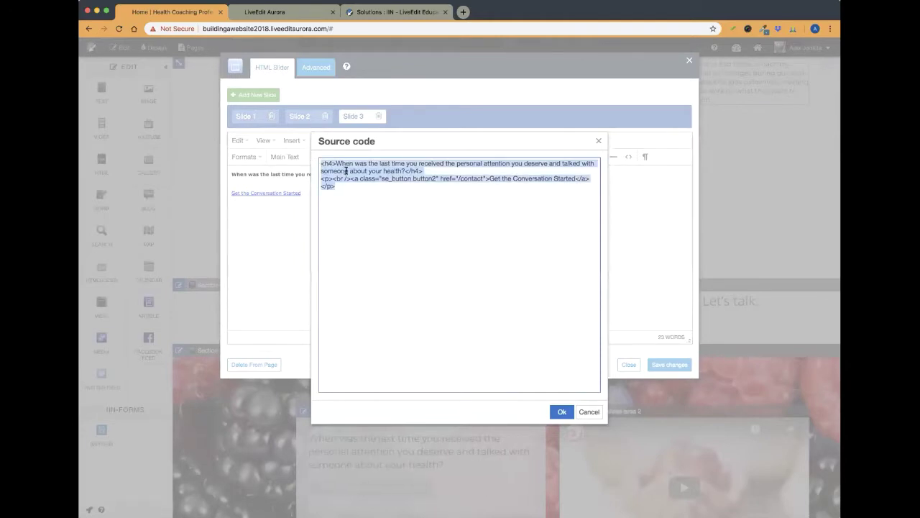
right_click(345, 169)
left_click(382, 240)
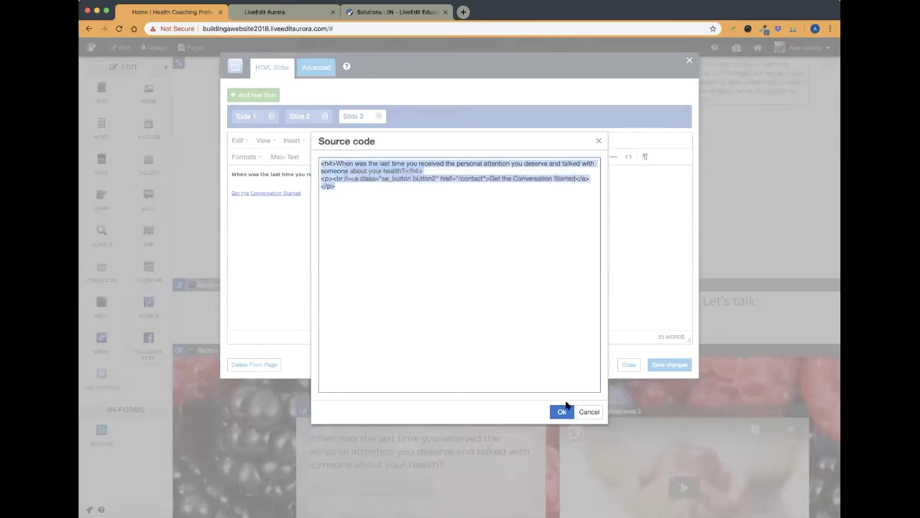
left_click(589, 411)
left_click(628, 364)
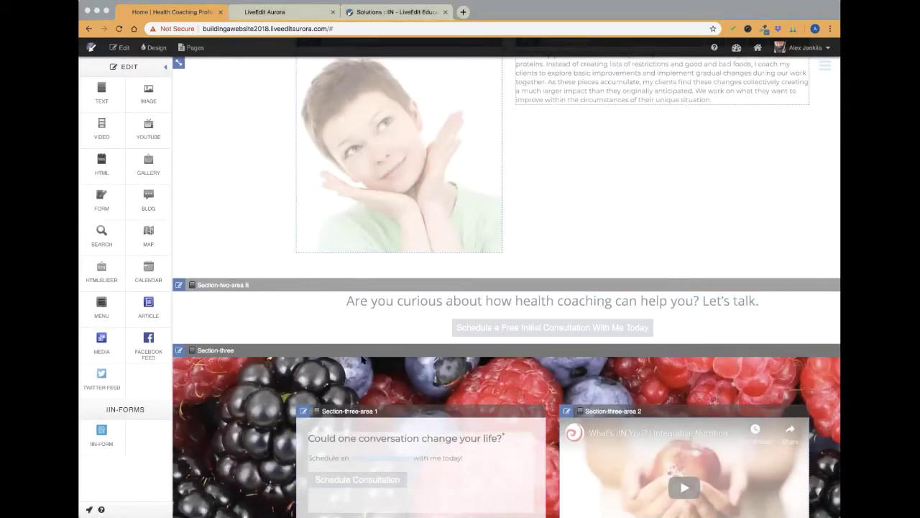
Step: Replace the source code of the Section-two-area 8 text with the copied slide 3 HTML
scroll(601, 314, "up", 2)
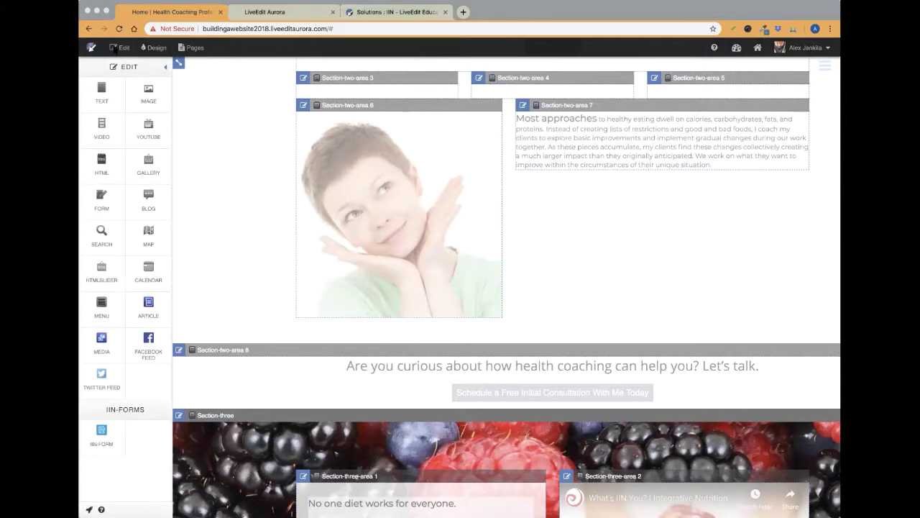
left_click(115, 48)
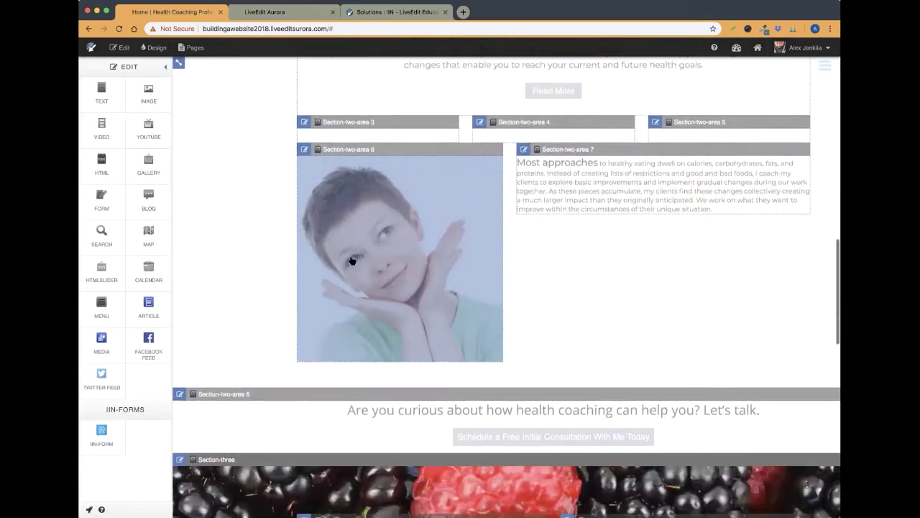
scroll(353, 261, "down", 3)
left_click(411, 312)
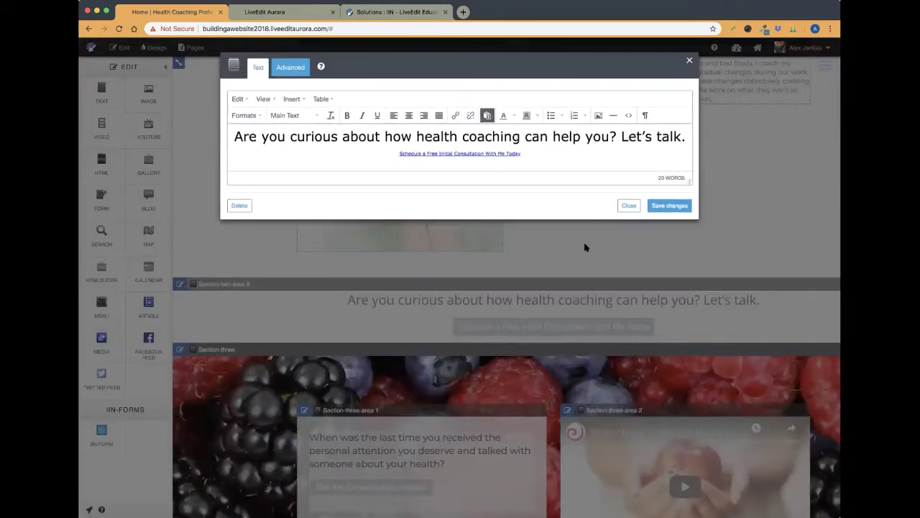
left_click_drag(689, 181, 689, 200)
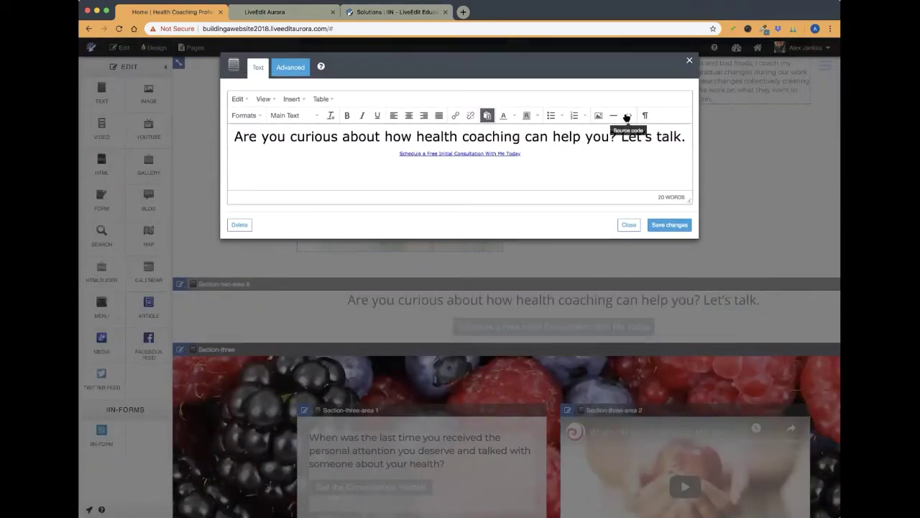
left_click(627, 118)
left_click_drag(480, 204, 310, 162)
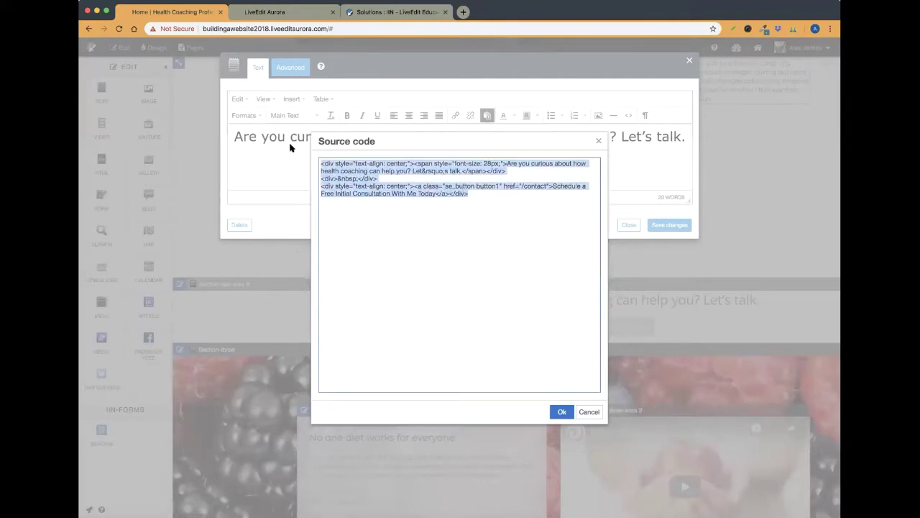
key("super+v")
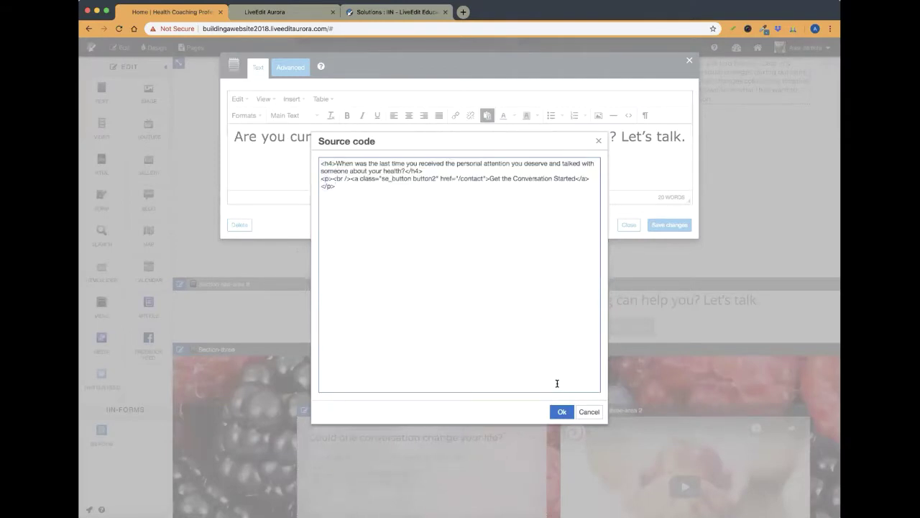
left_click(561, 413)
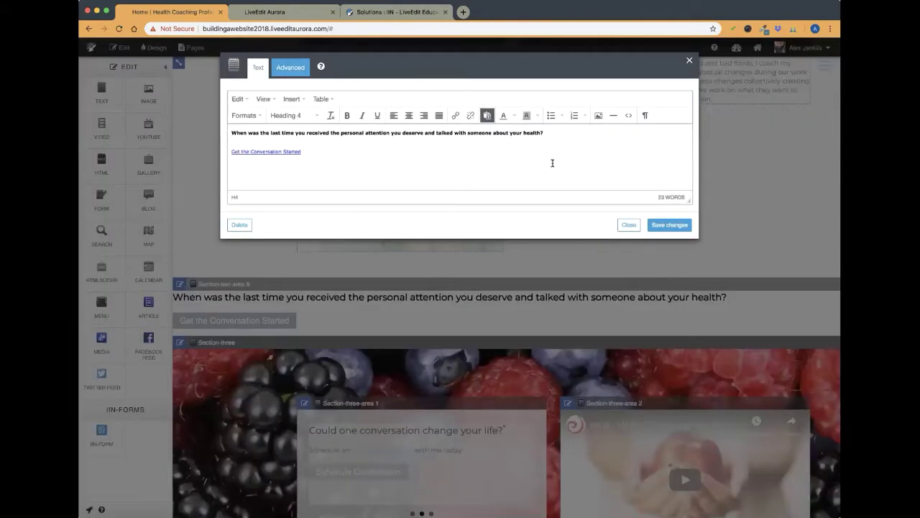
Step: Center the "Get the Conversation Started" link and the heading above it, and save the text element
left_click(515, 153)
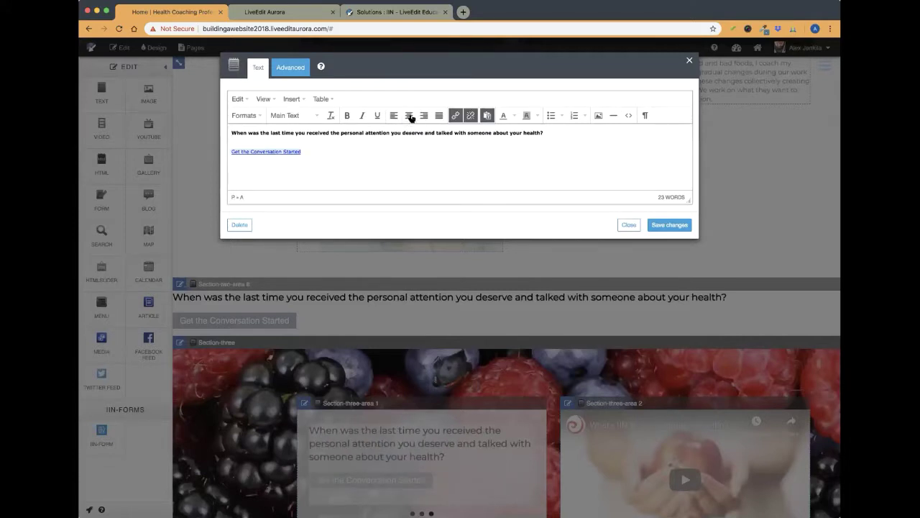
left_click(409, 116)
left_click_drag(559, 139, 229, 133)
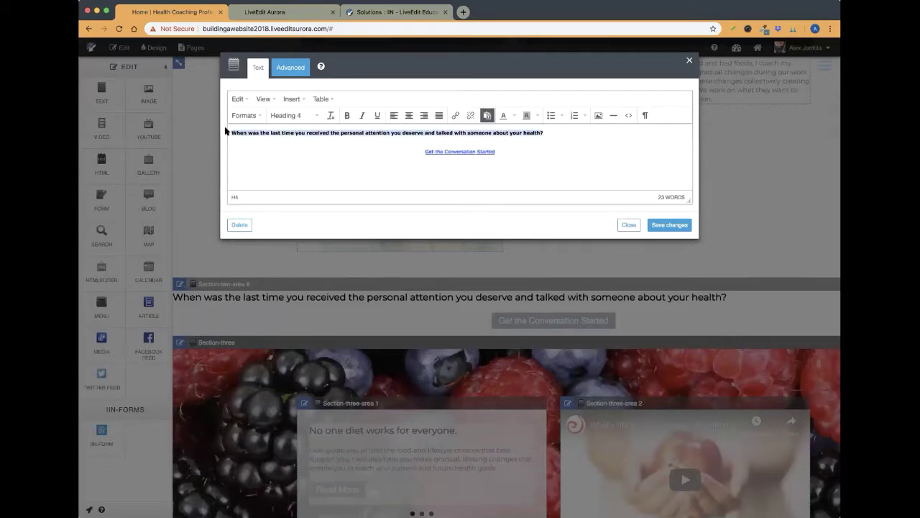
left_click(409, 116)
left_click(370, 176)
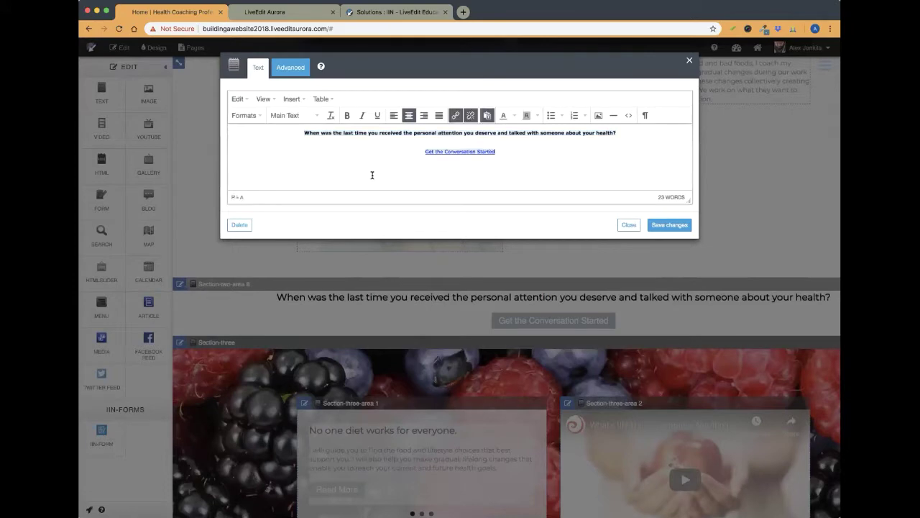
left_click(670, 225)
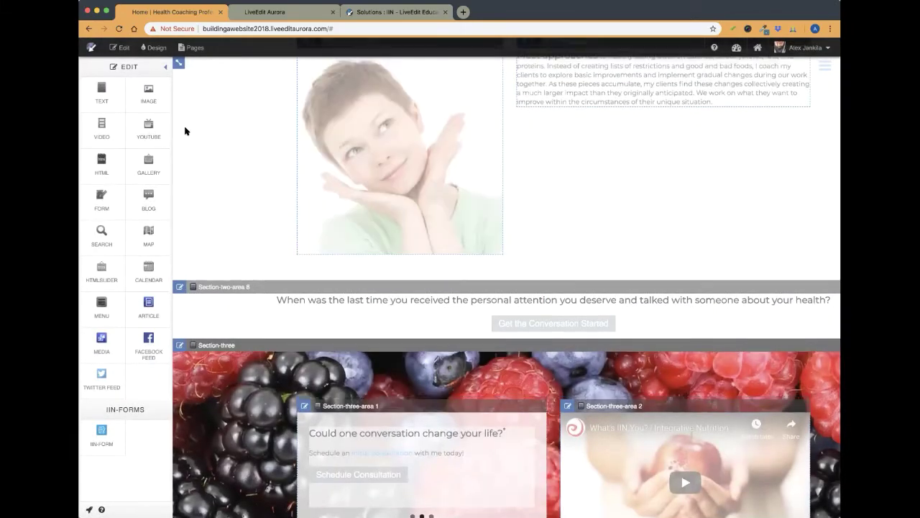
Step: Leave editing mode and review the updated section two on the home page
scroll(185, 130, "up", 2)
left_click(119, 48)
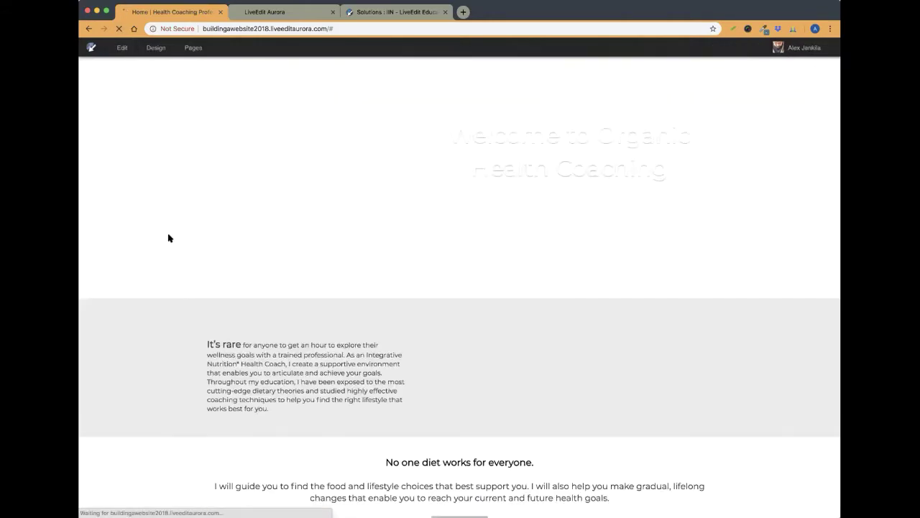
scroll(168, 238, "up", 10)
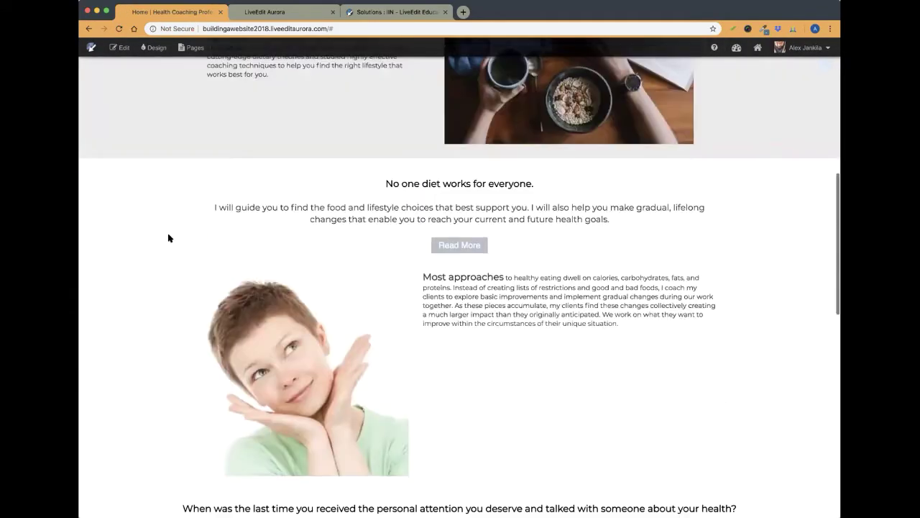
scroll(165, 240, "down", 3)
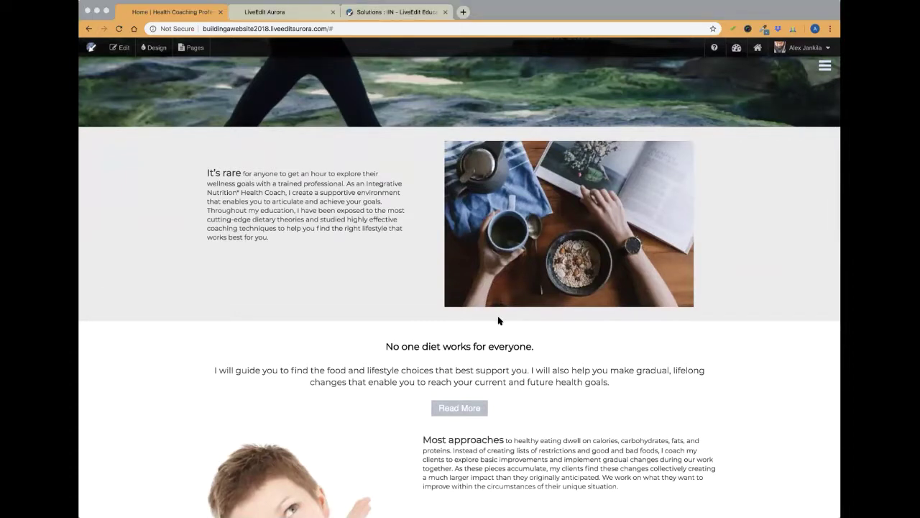
scroll(498, 321, "down", 4)
Step: Format the "No one diet works for everyone." heading in Section-two-area 2 as Heading 3 in the Book Antiqua font
left_click(117, 53)
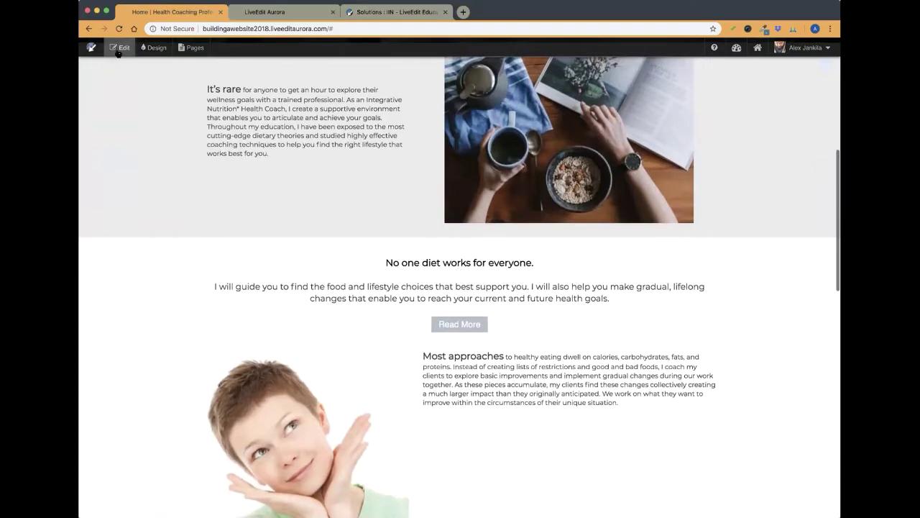
scroll(456, 232, "down", 8)
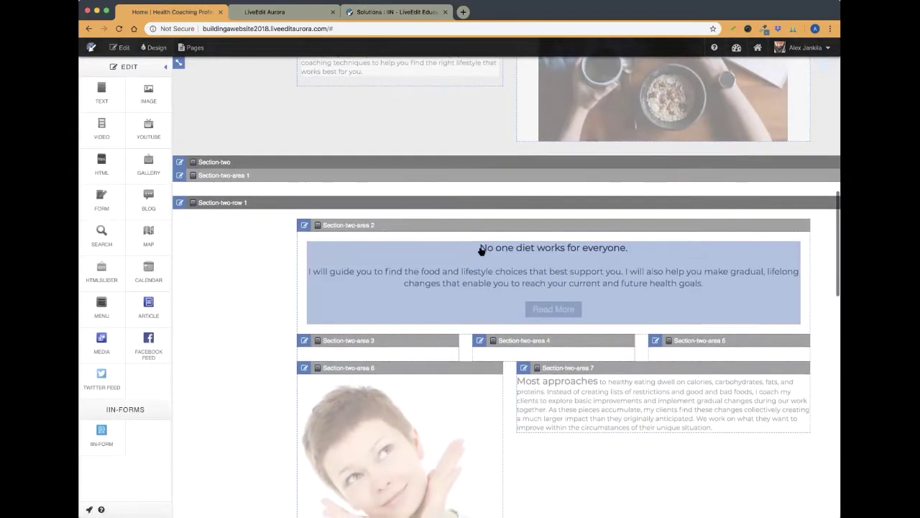
left_click(622, 307)
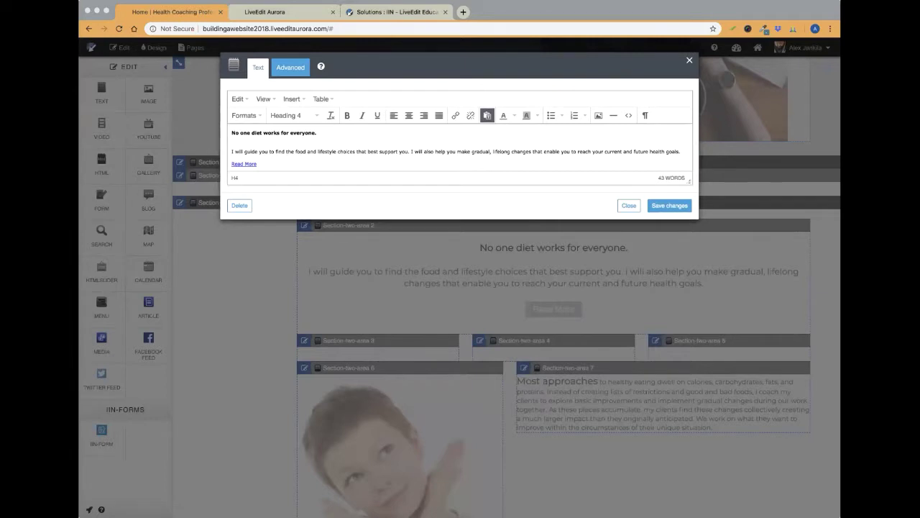
left_click(379, 133)
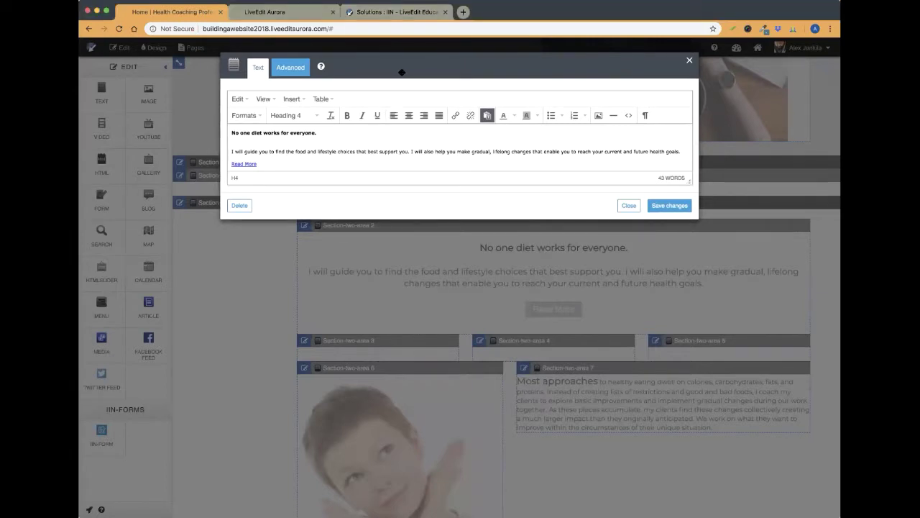
left_click_drag(327, 133, 206, 134)
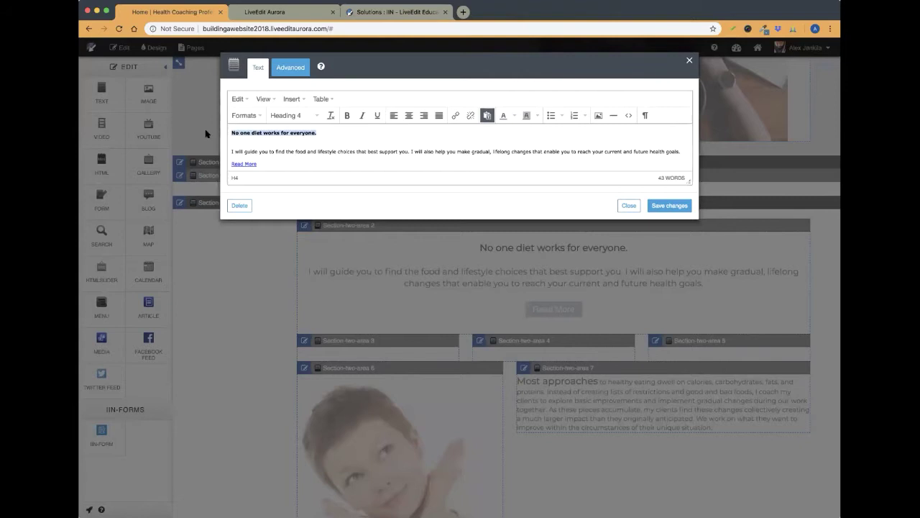
left_click(312, 116)
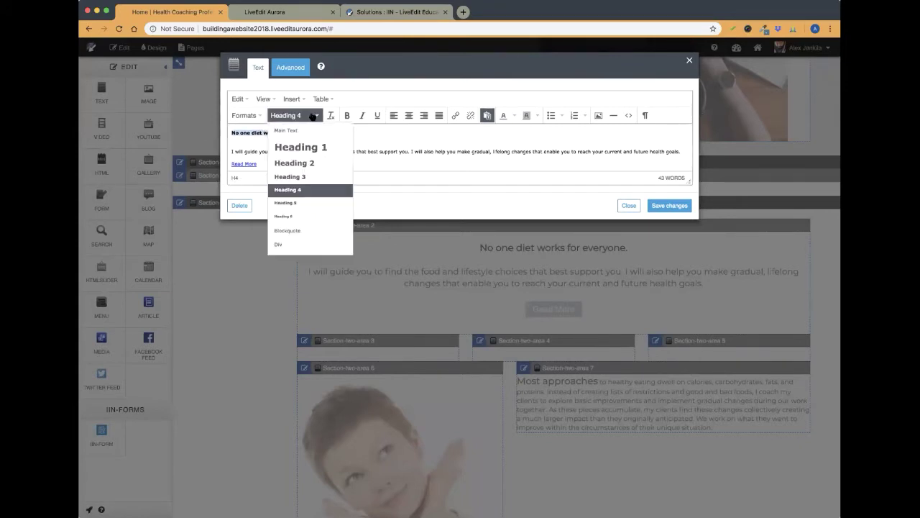
left_click(302, 177)
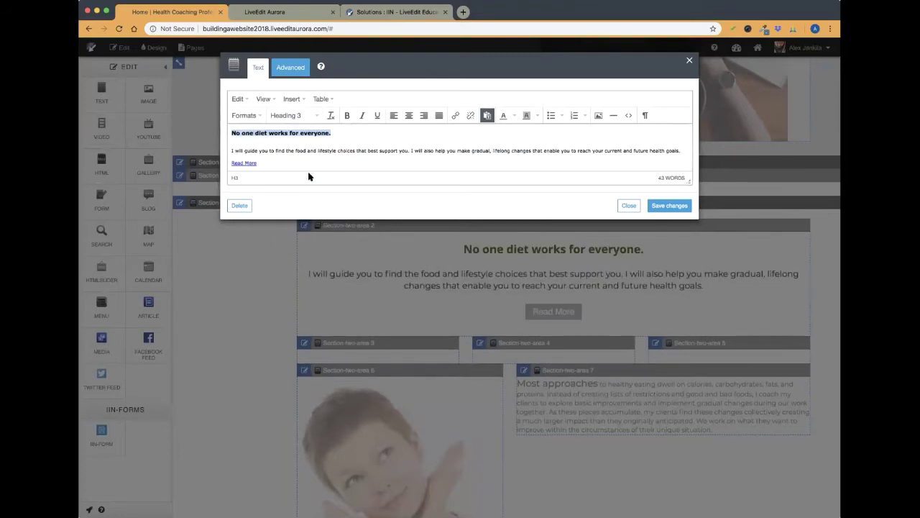
left_click(254, 116)
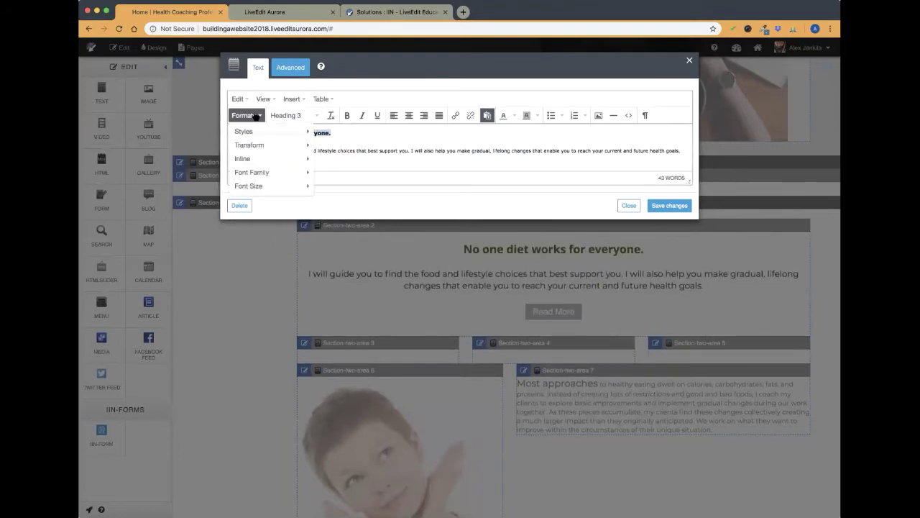
mouse_move(255, 173)
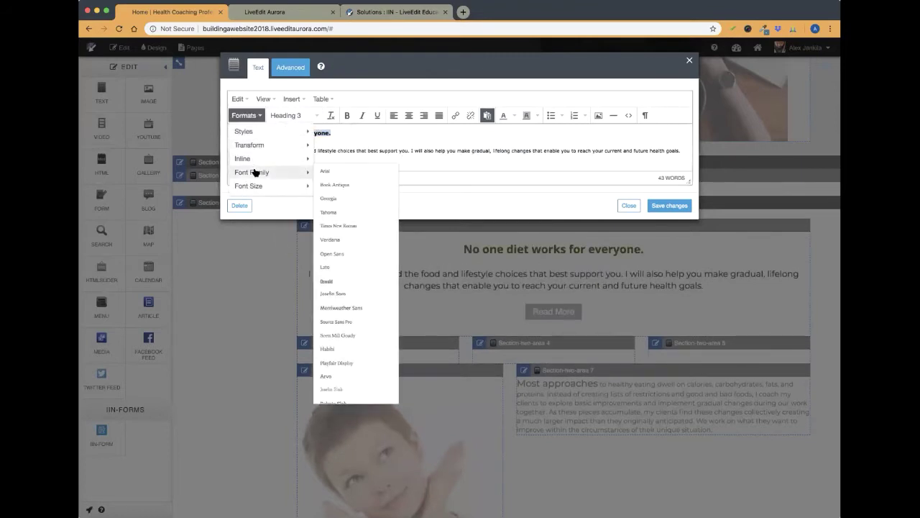
left_click(356, 186)
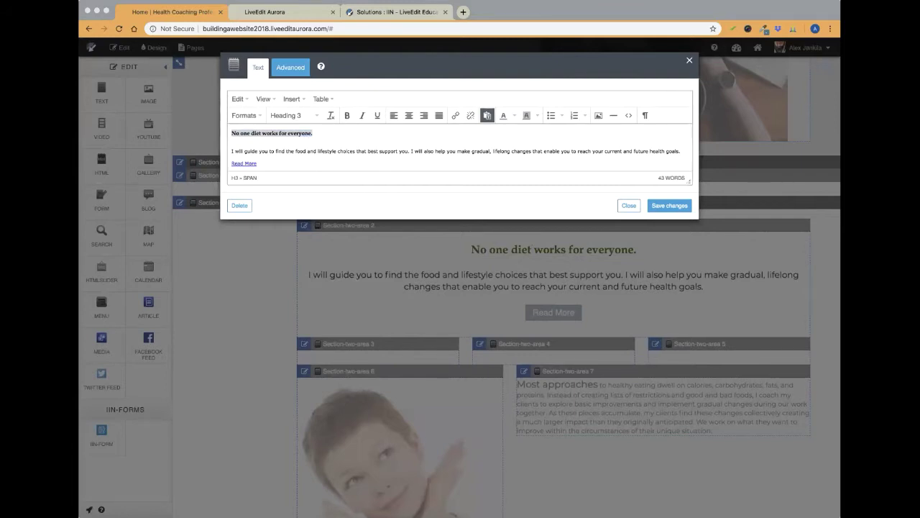
left_click(340, 134)
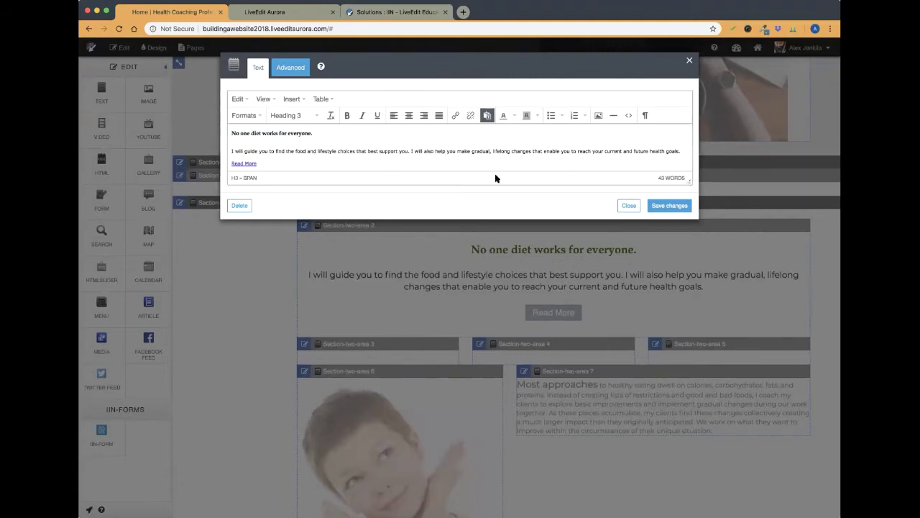
Step: Remove the "Read More" link from the Section-two-area 2 text, save the changes, and reload the home page
left_click(282, 163)
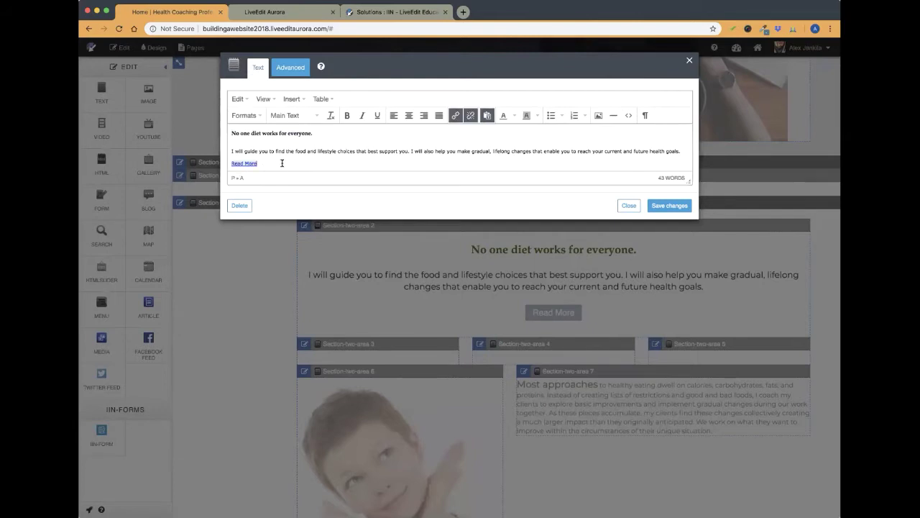
left_click_drag(296, 166, 226, 165)
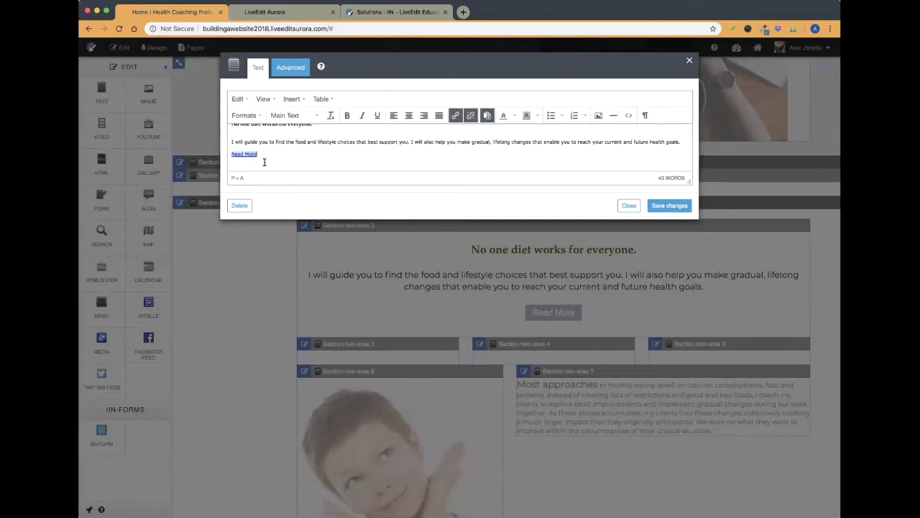
key("BackSpace")
key("BackSpace")
key("BackSpace")
key("BackSpace")
key("BackSpace")
key("BackSpace")
key("BackSpace")
key("BackSpace")
key("BackSpace")
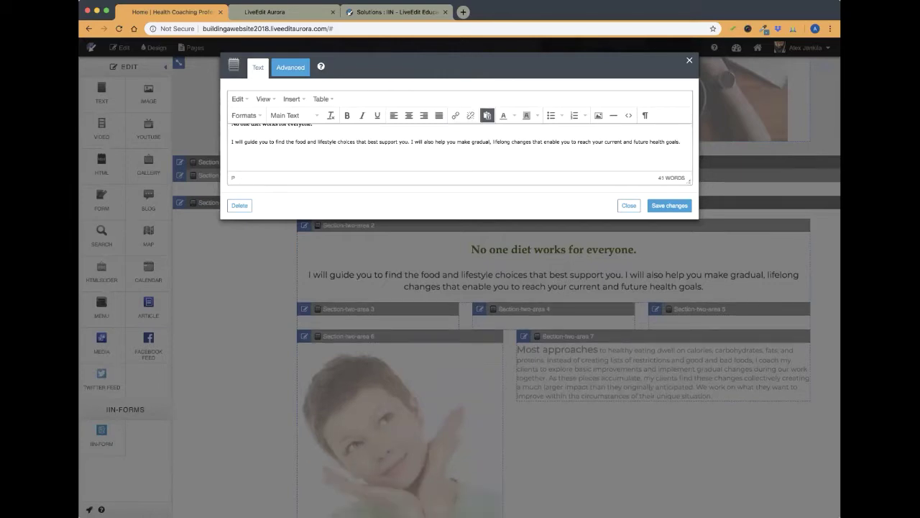
left_click(670, 204)
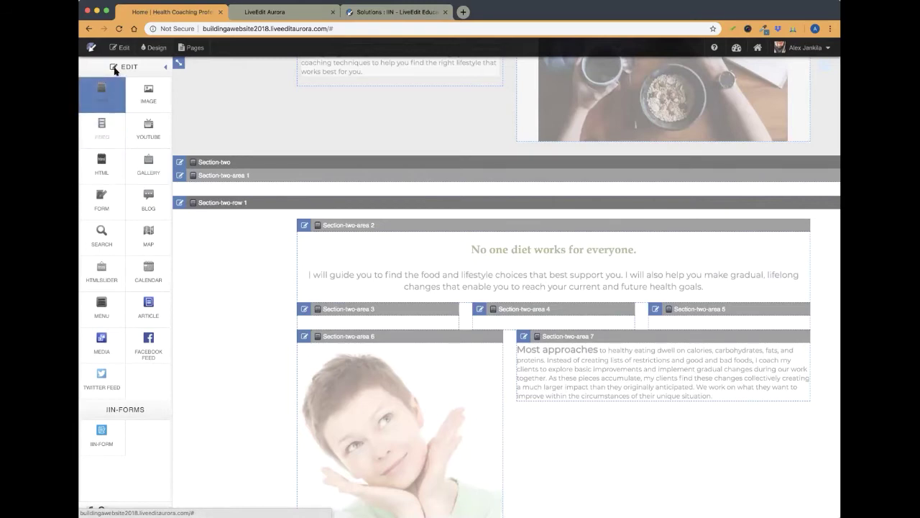
left_click(118, 29)
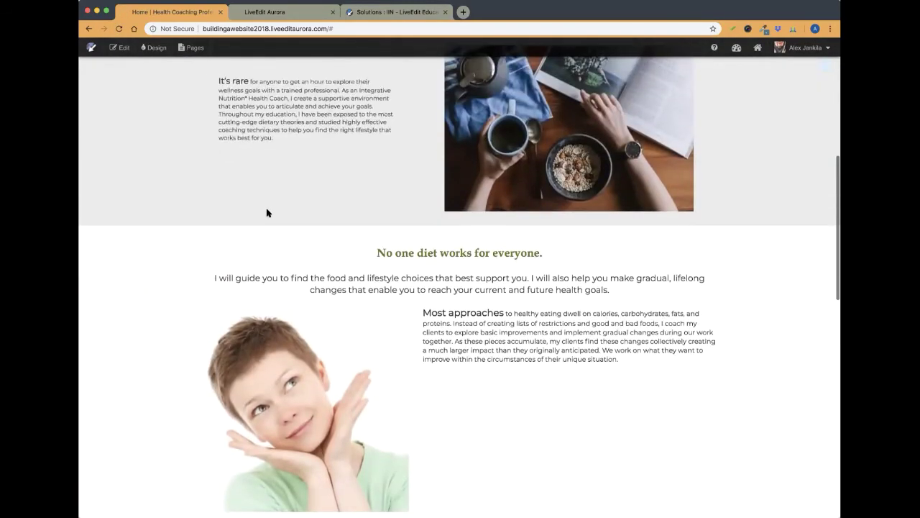
Step: Set the Heading 3 color to slate blue in the design typography settings, save the style, and reload the page
left_click_drag(565, 256, 346, 254)
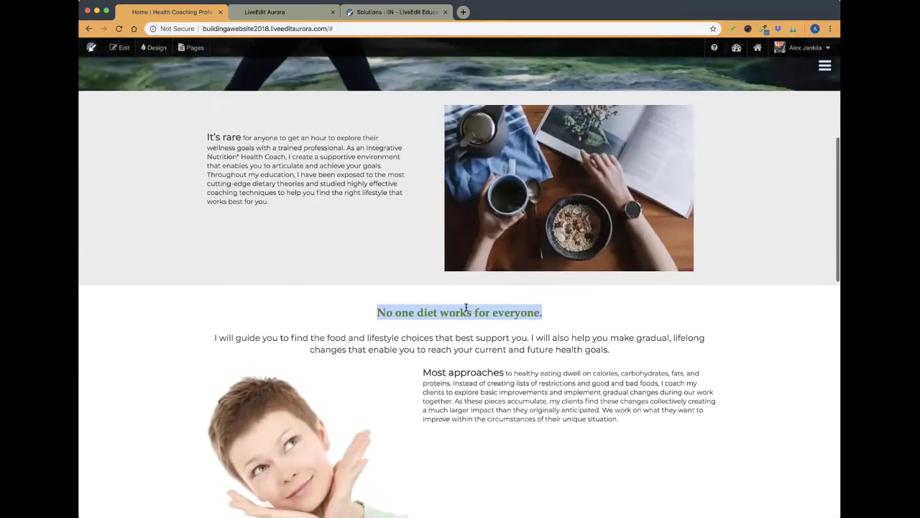
left_click(153, 48)
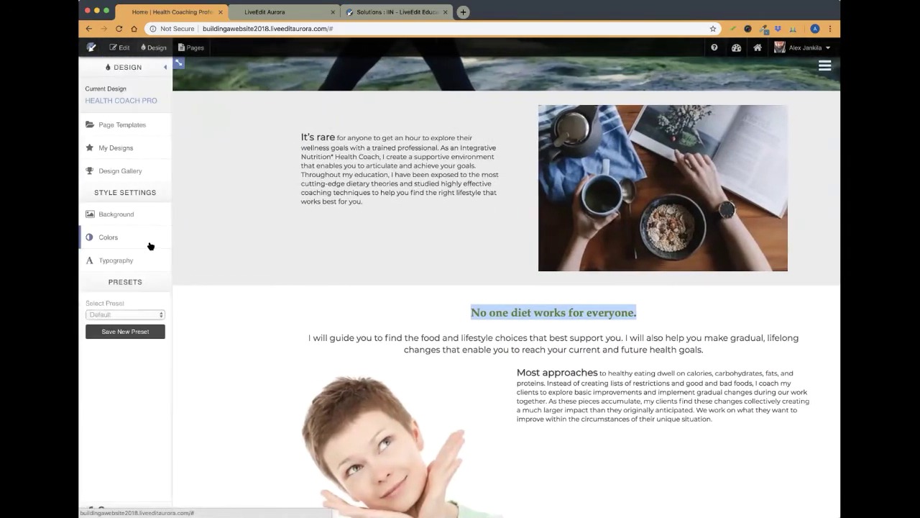
left_click(126, 257)
scroll(210, 258, "down", 5)
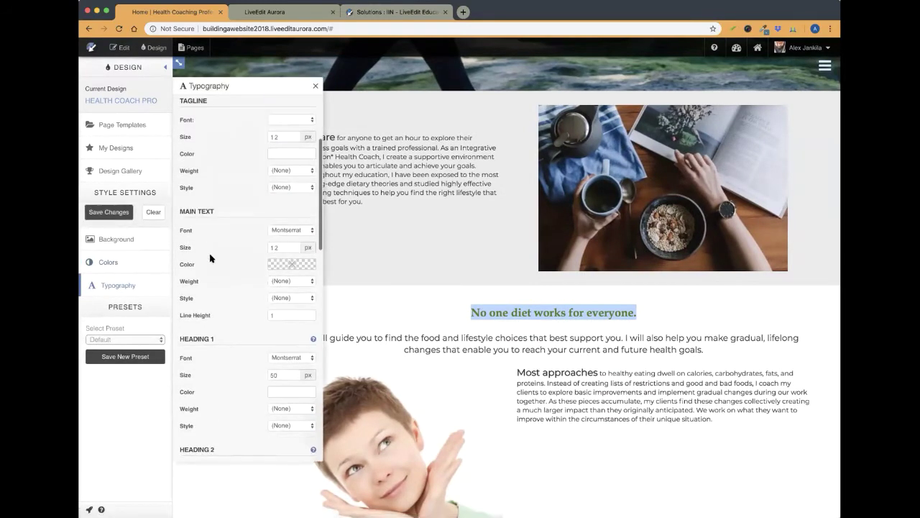
scroll(211, 258, "down", 5)
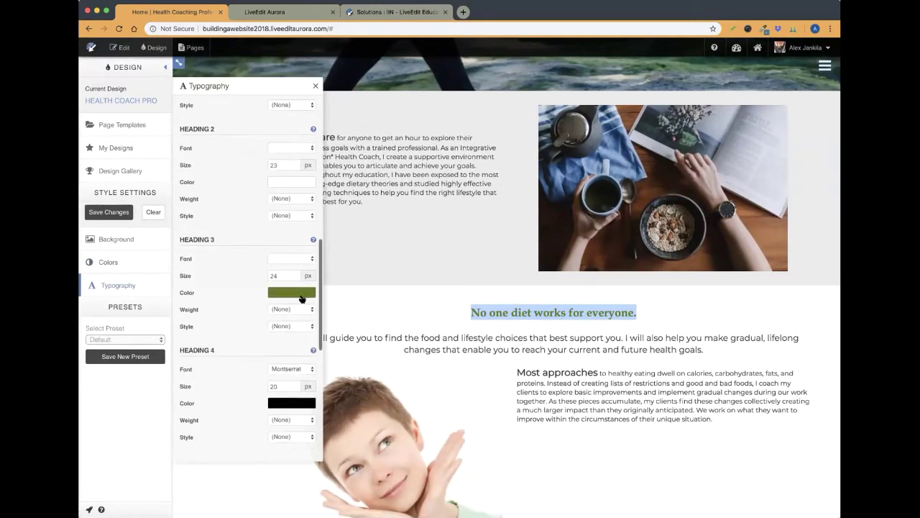
left_click(295, 294)
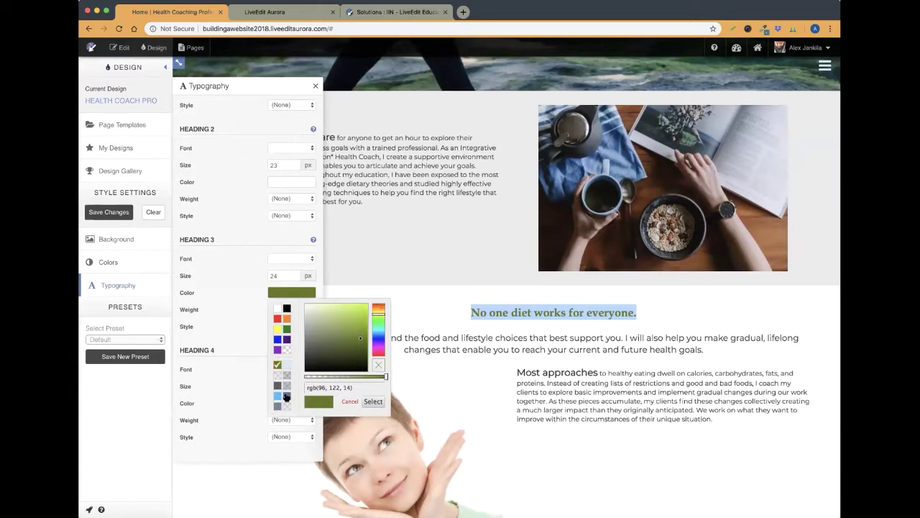
left_click(287, 397)
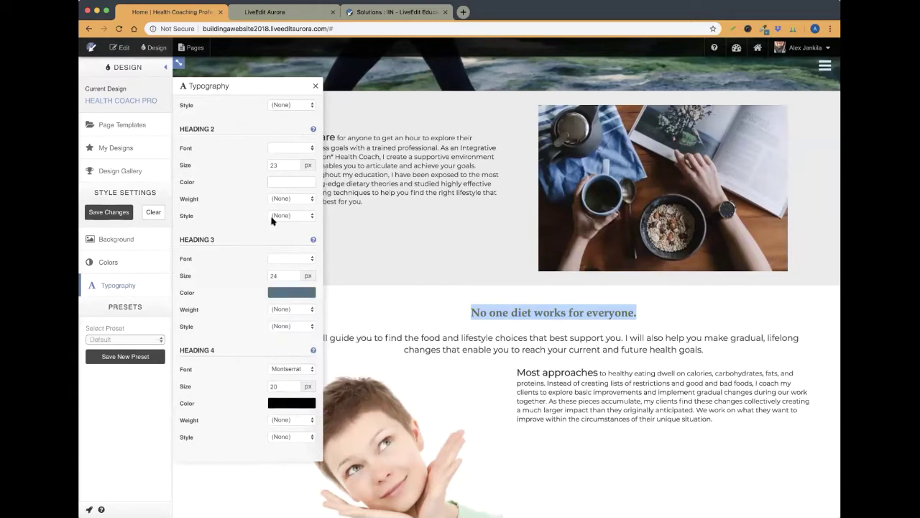
left_click(112, 213)
left_click(119, 47)
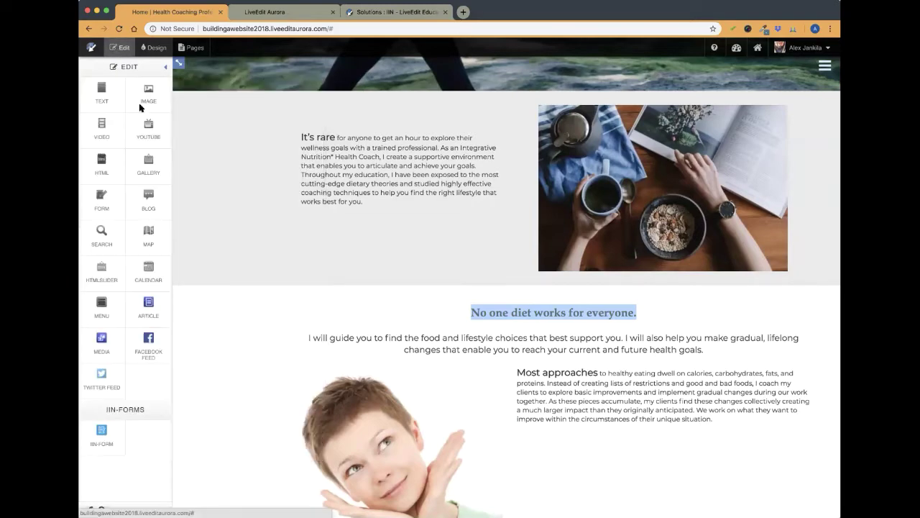
left_click(119, 28)
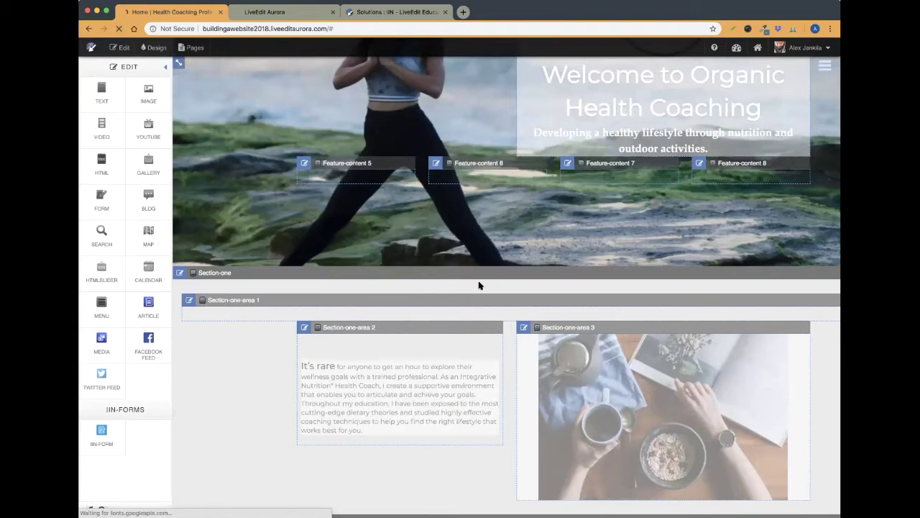
scroll(548, 278, "down", 5)
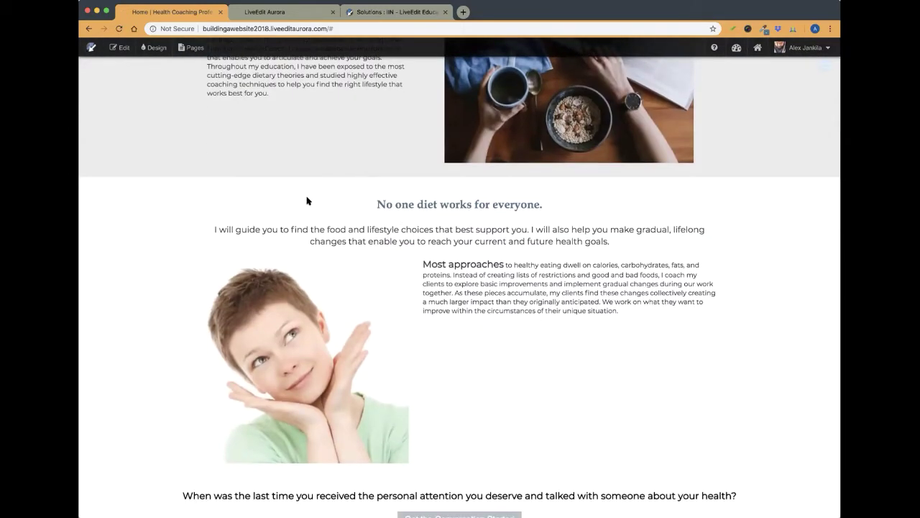
Step: Delete the image of the person in the green shirt from Section-two-area 6 in editing mode
left_click(117, 47)
scroll(312, 178, "down", 3)
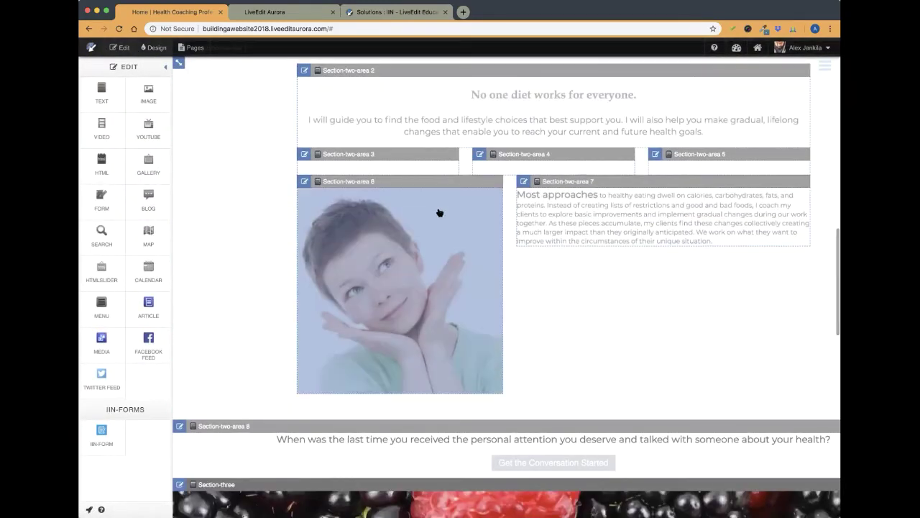
left_click(398, 252)
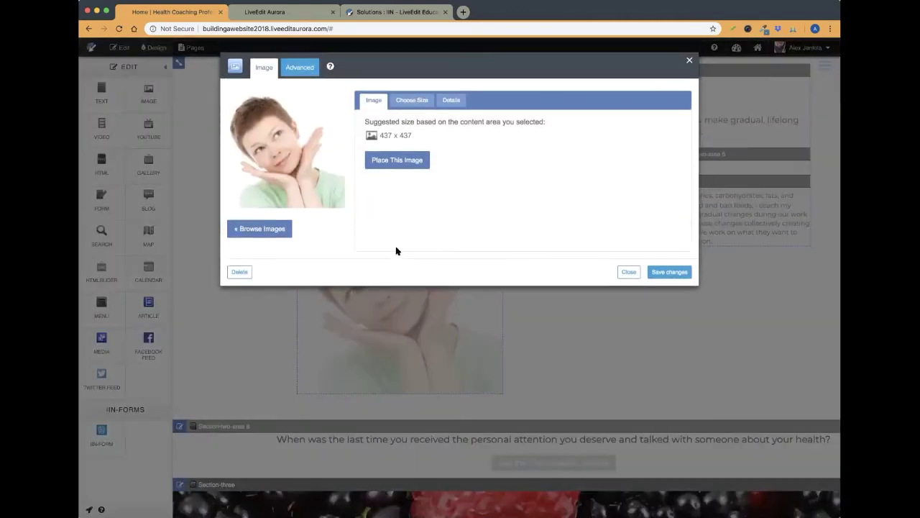
left_click(240, 273)
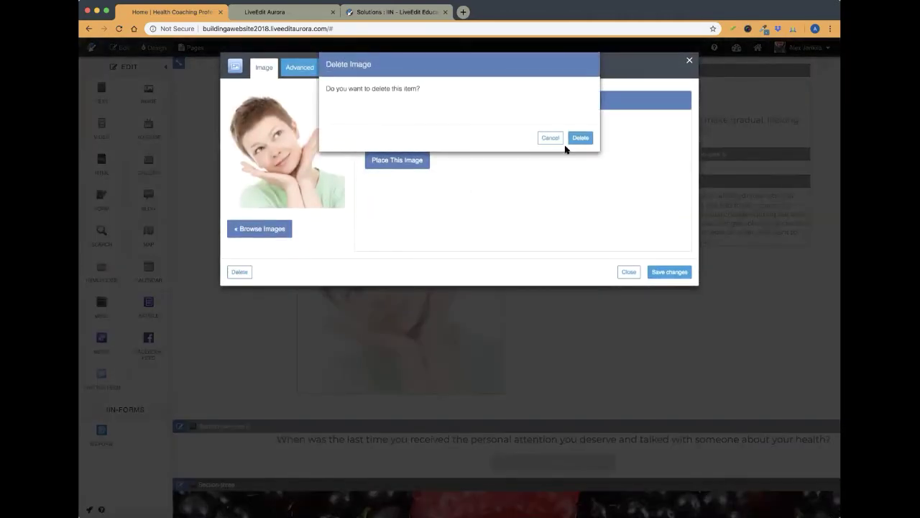
left_click(580, 138)
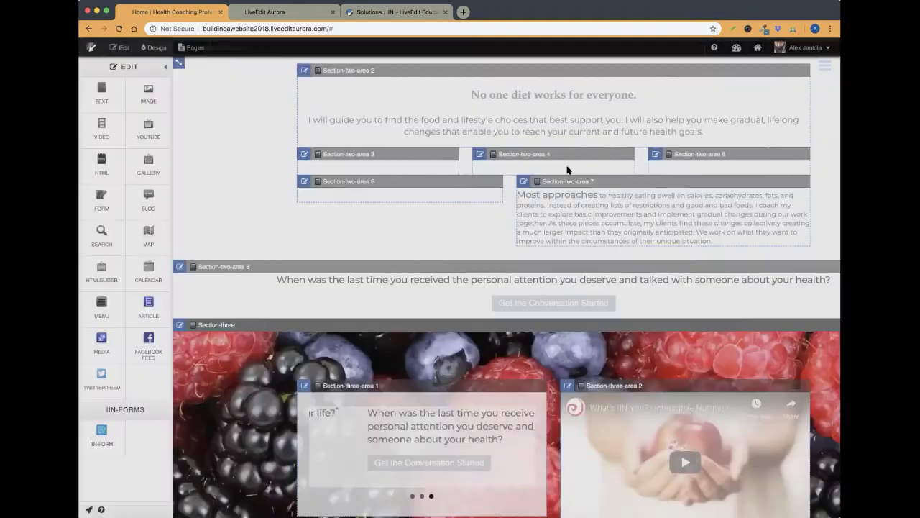
Step: Move the "Most approaches" text element from Section-two-area 7 down into Section-four-area 1
scroll(328, 228, "up", 1)
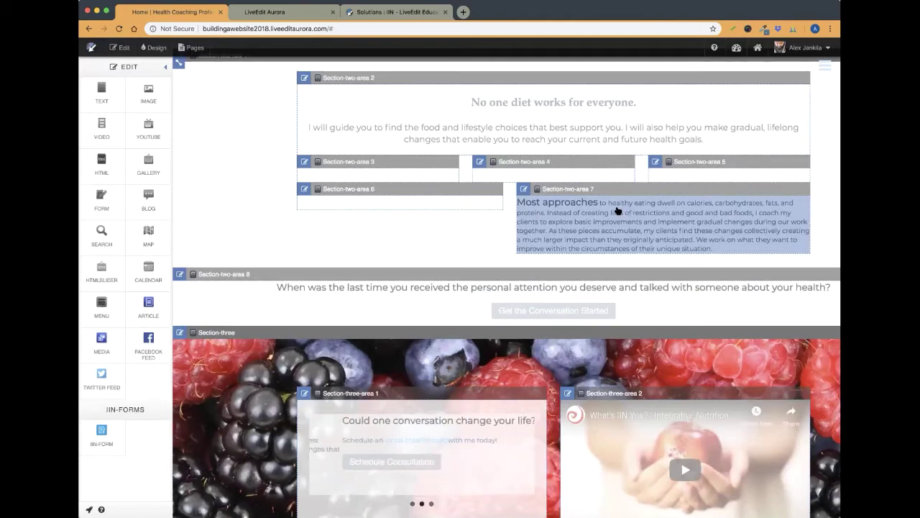
scroll(582, 207, "up", 1)
left_click_drag(582, 207, 307, 325)
scroll(225, 302, "up", 5)
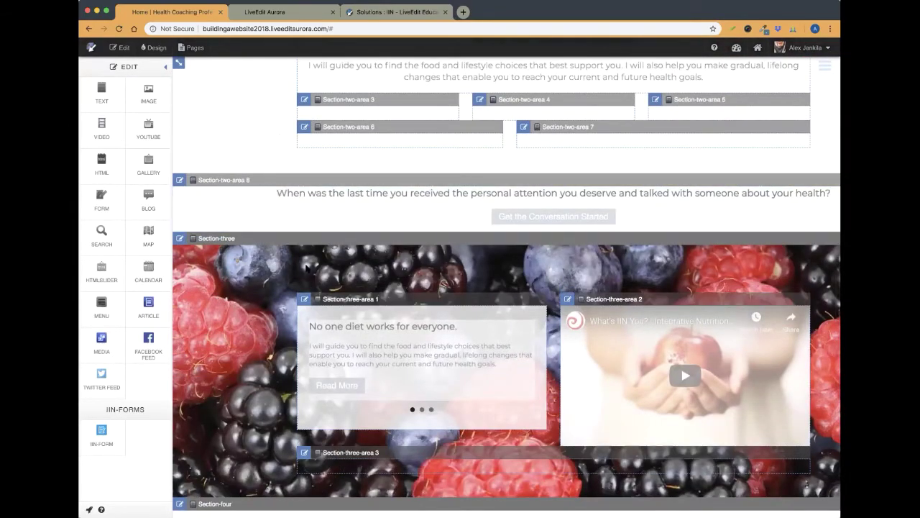
Step: Delete slide 3 from the Section-three-area 1 HTML slider
scroll(304, 263, "down", 2)
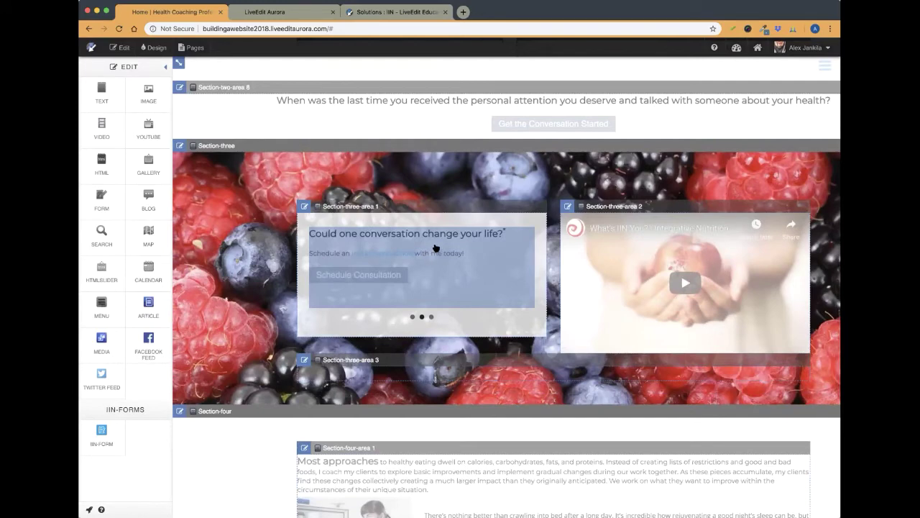
left_click(434, 254)
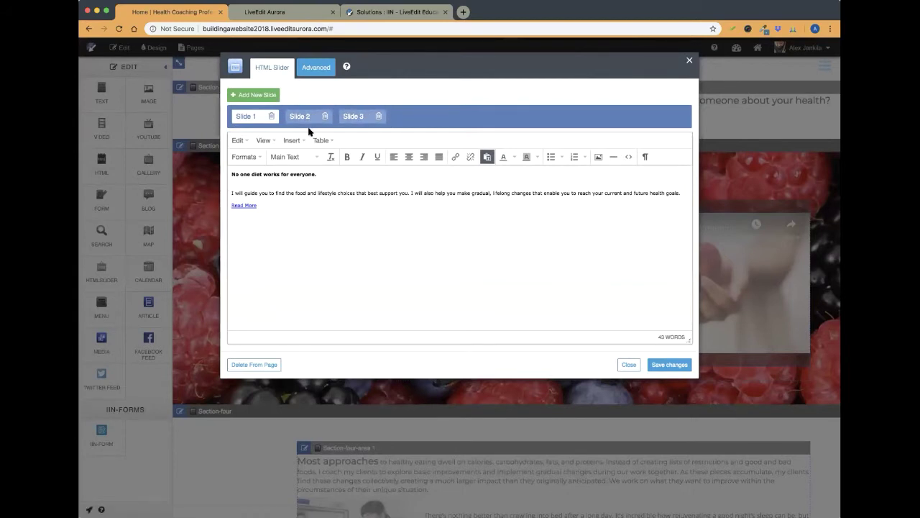
left_click(379, 117)
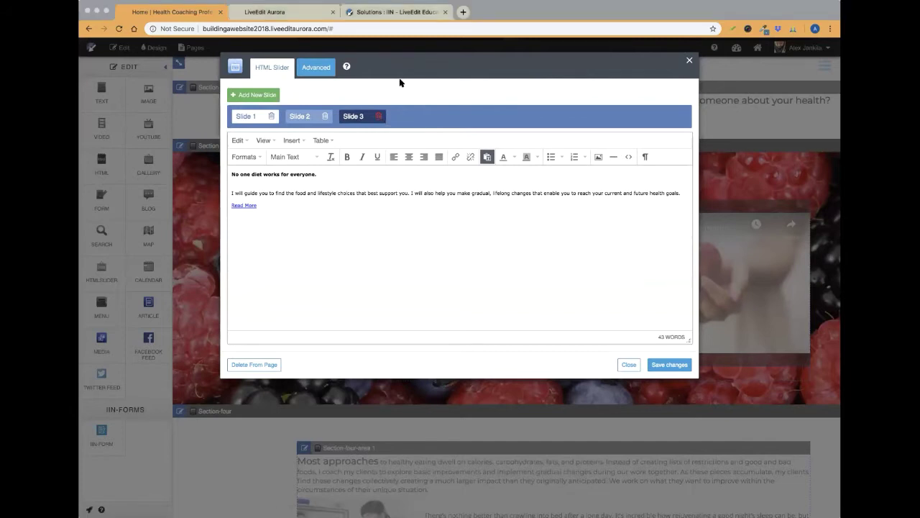
left_click(537, 85)
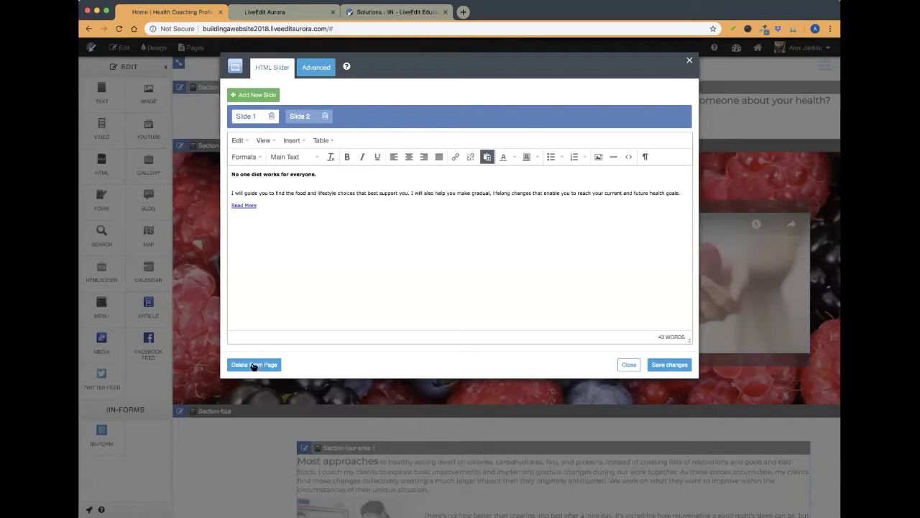
Step: Delete the entire HTML slider with its remaining slides from Section-three-area 1
left_click(321, 117)
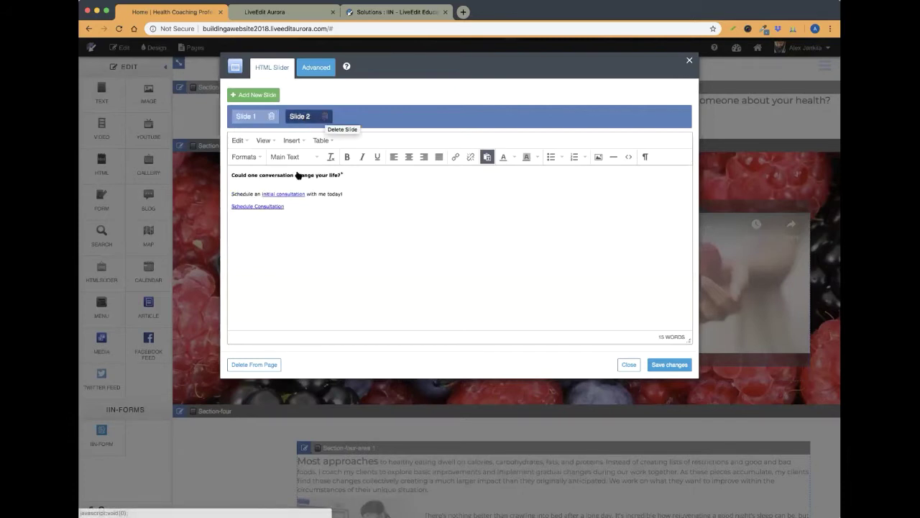
left_click(251, 366)
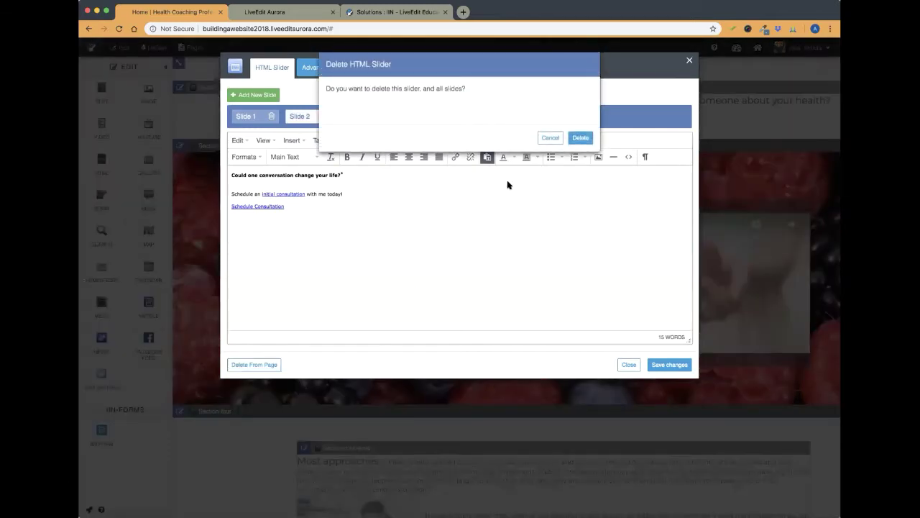
left_click(581, 138)
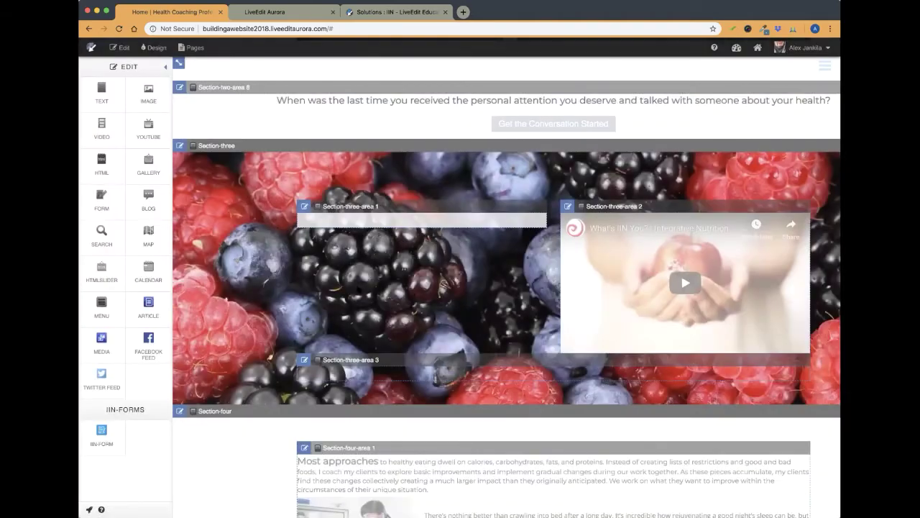
Step: Move the "When was the last time you received the personal attention" element from Section-two-area 8 to above "Most approaches" in Section-four-area 1
scroll(503, 288, "up", 2)
scroll(503, 288, "down", 3)
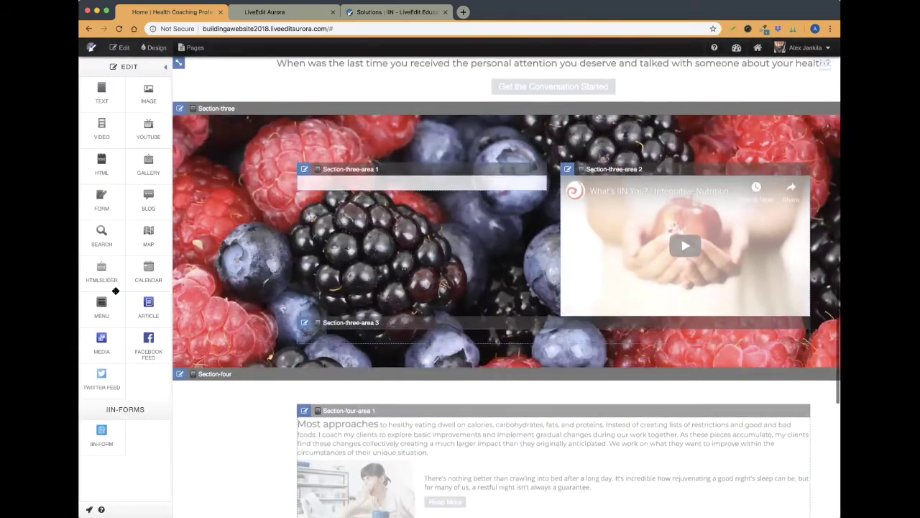
scroll(541, 195, "up", 3)
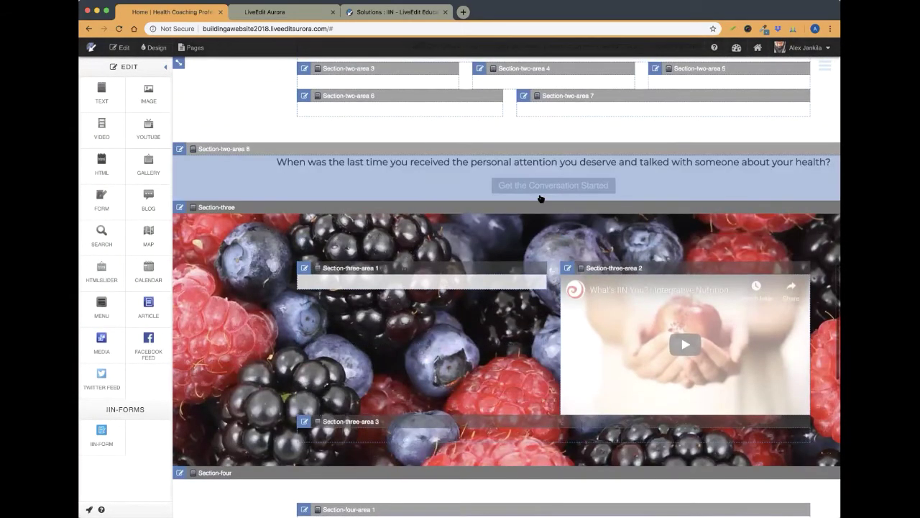
scroll(541, 195, "down", 2)
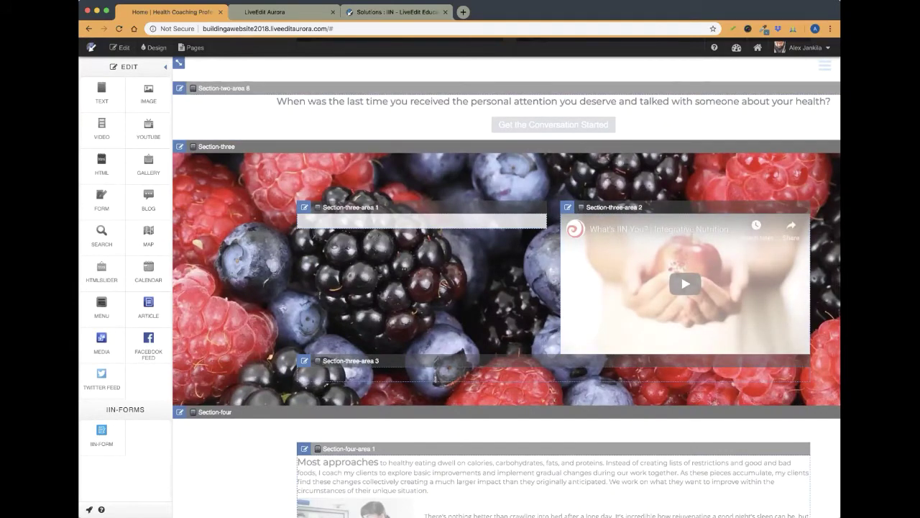
left_click_drag(465, 108, 434, 430)
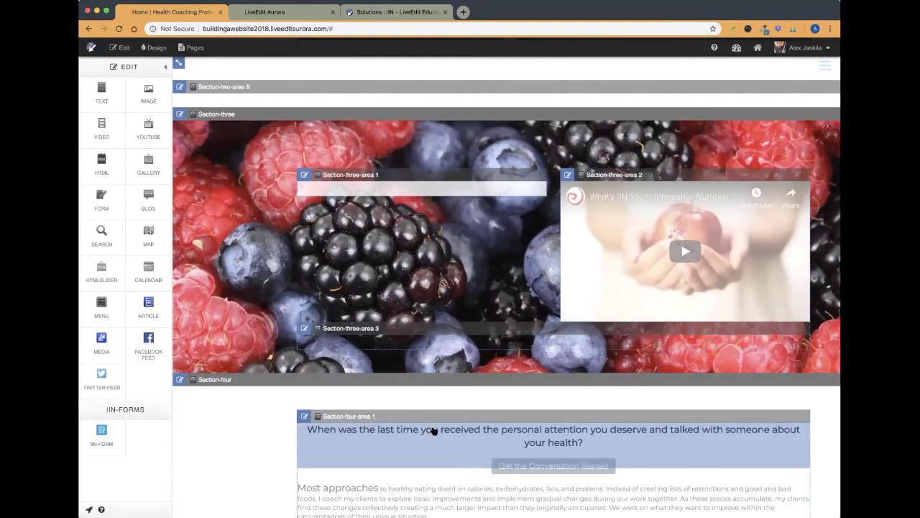
Step: Remove the berries background image from Section-three, save the section properties, and reload the page
scroll(413, 387, "up", 5)
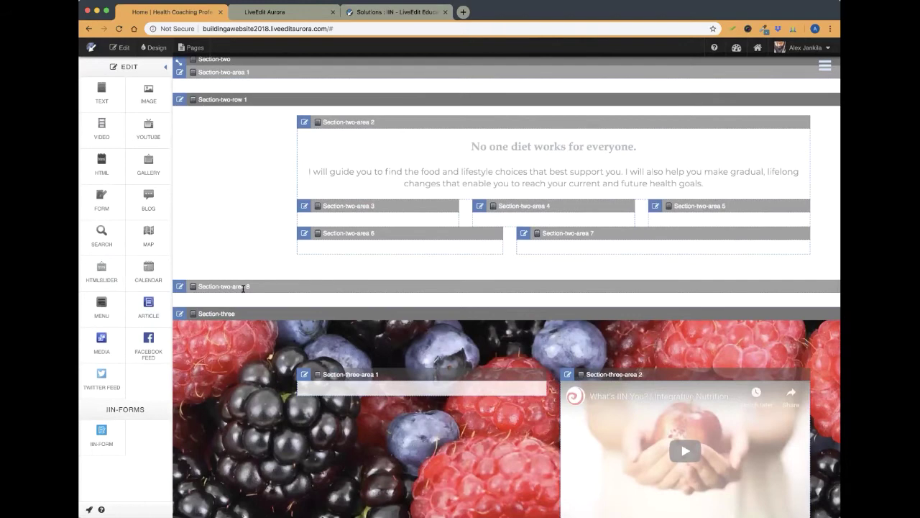
scroll(249, 325, "down", 2)
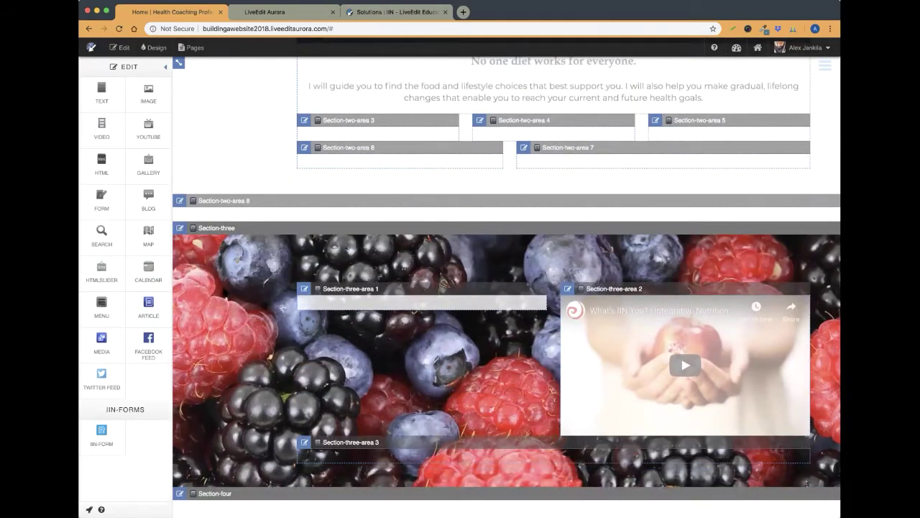
scroll(227, 292, "down", 1)
scroll(281, 253, "down", 1)
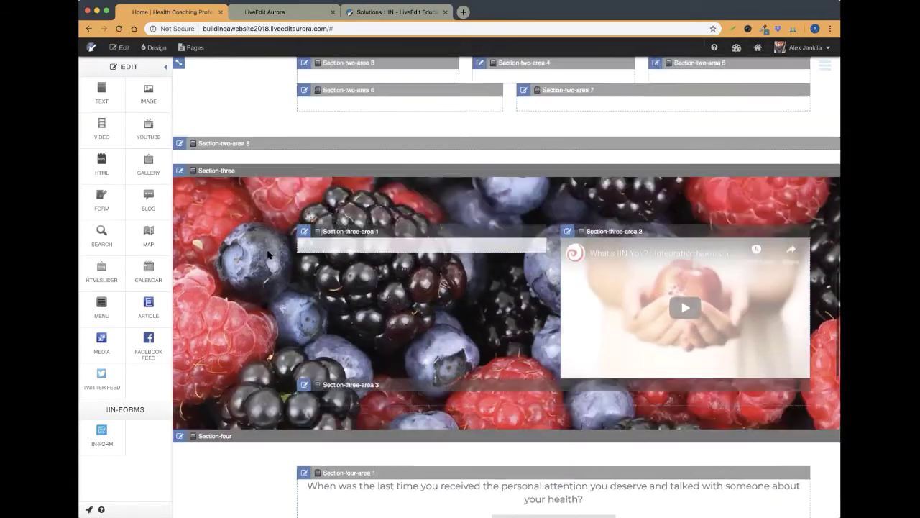
scroll(280, 253, "up", 1)
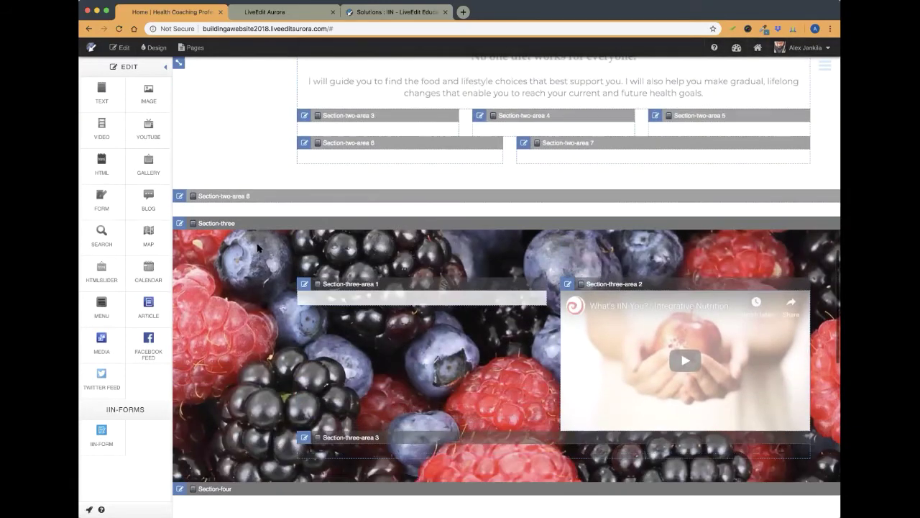
left_click(179, 224)
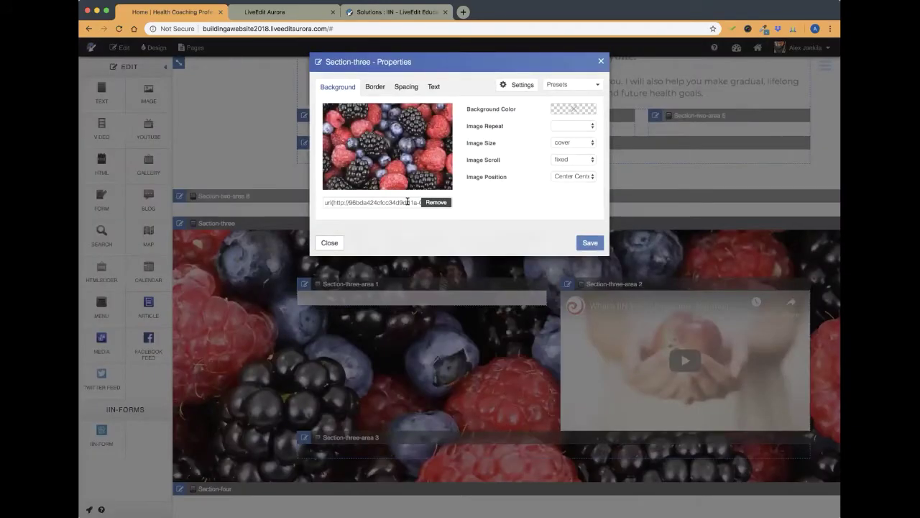
left_click(436, 202)
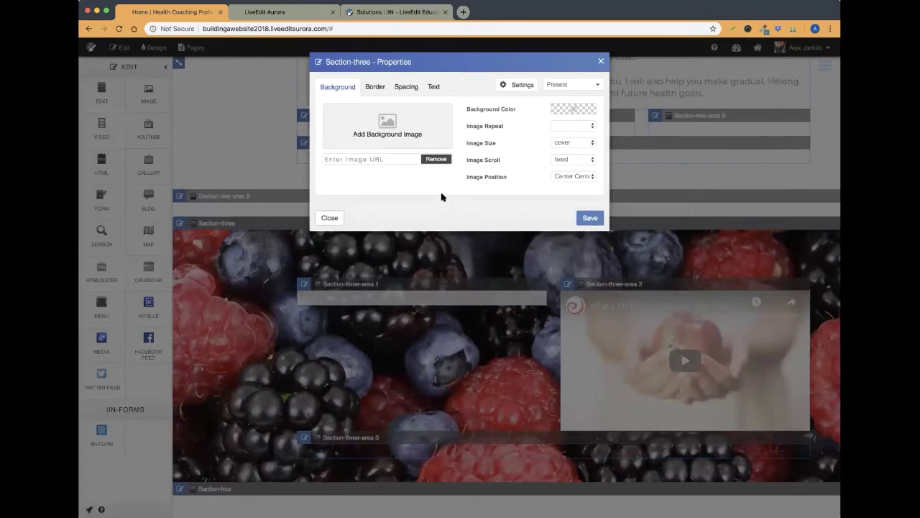
left_click(589, 218)
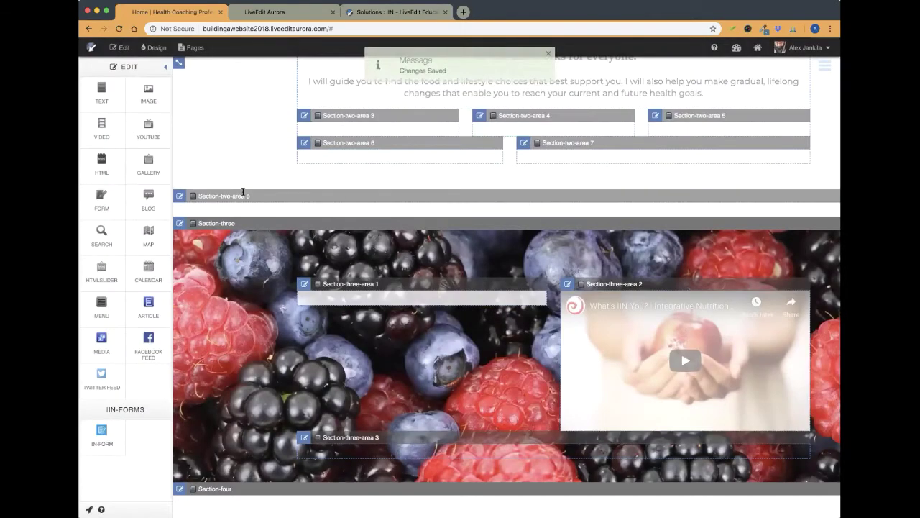
left_click(118, 30)
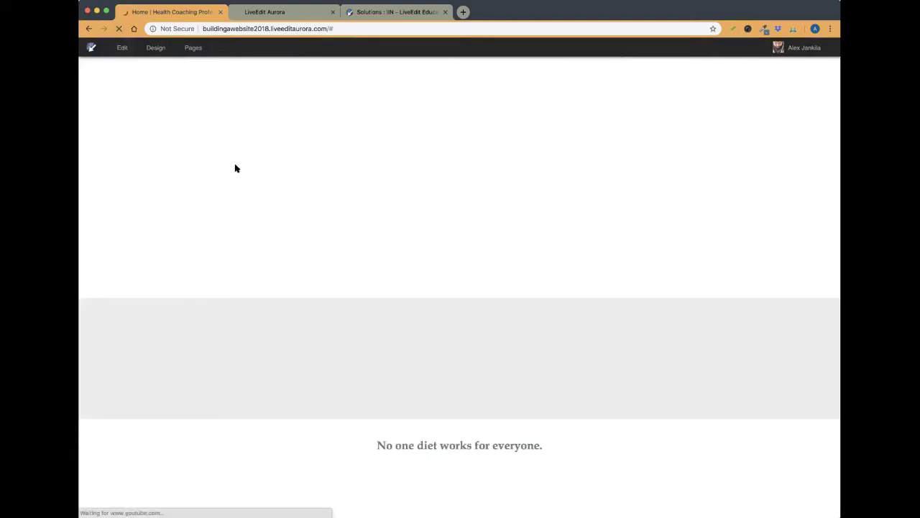
scroll(241, 183, "up", 3)
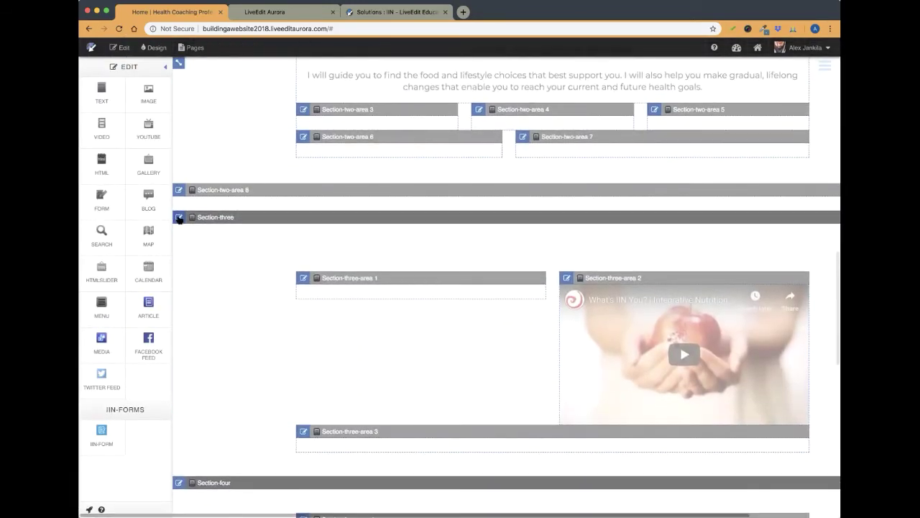
left_click(179, 218)
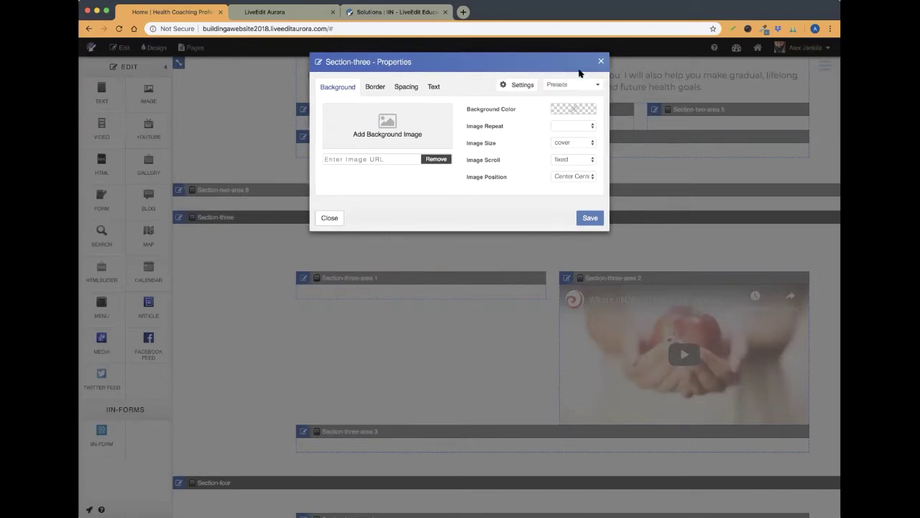
left_click(602, 62)
Step: Leave editing mode and review the home page layout from section one down to section four
scroll(365, 274, "up", 2)
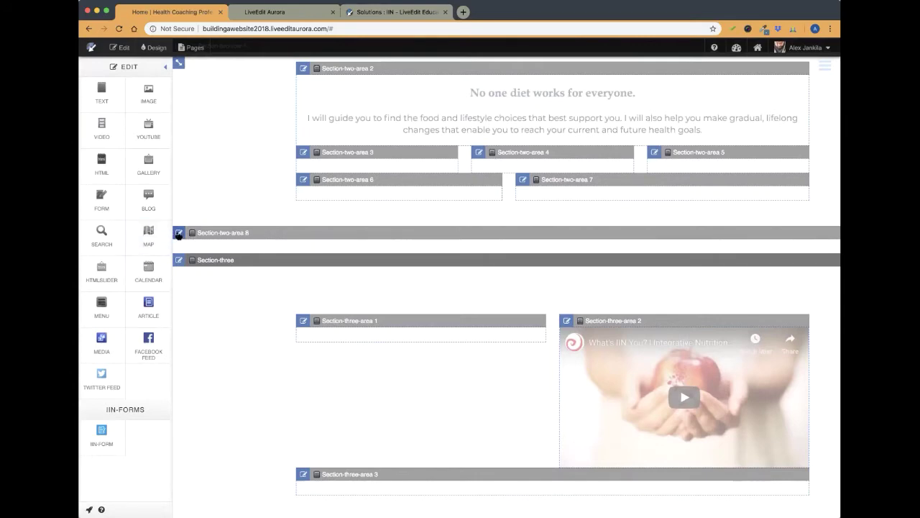
scroll(326, 259, "up", 3)
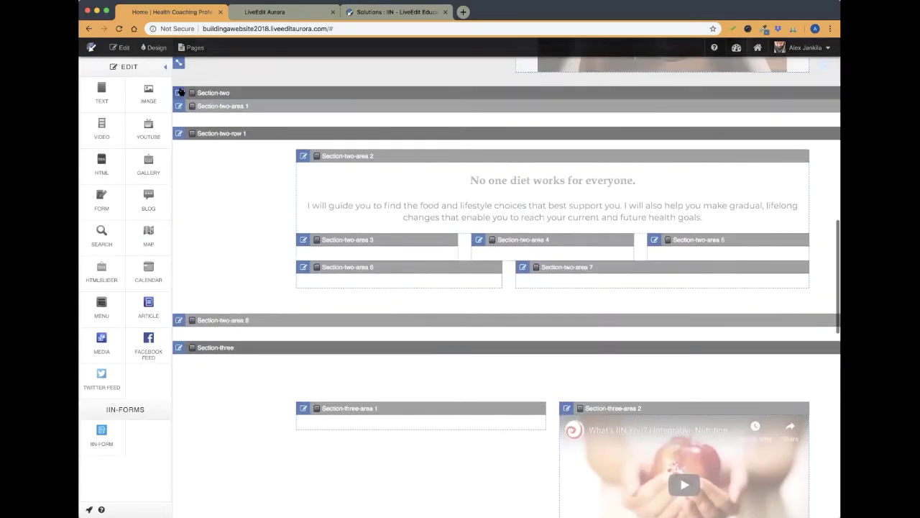
left_click(120, 48)
scroll(297, 241, "up", 8)
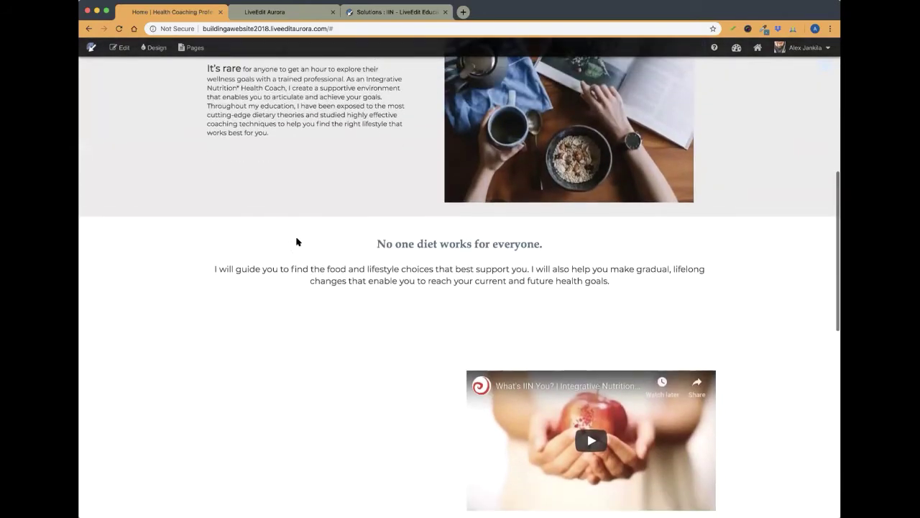
scroll(296, 242, "down", 5)
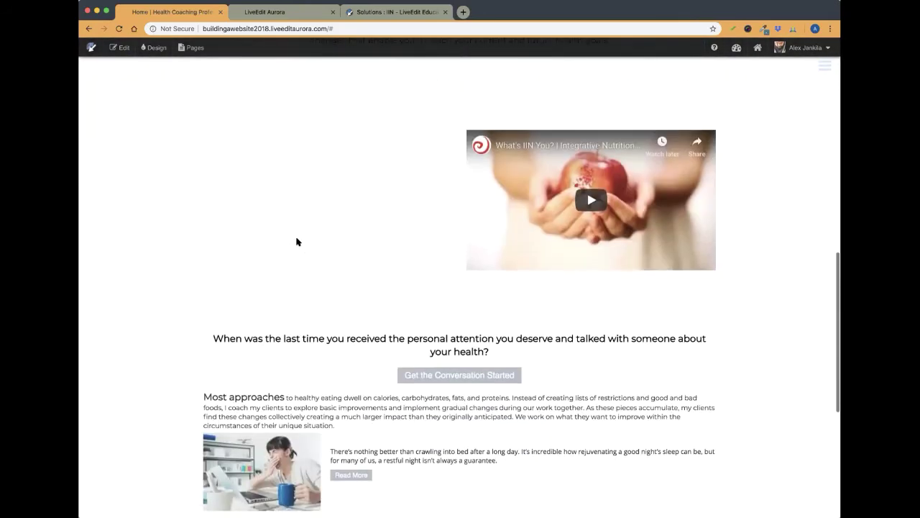
scroll(296, 245, "up", 5)
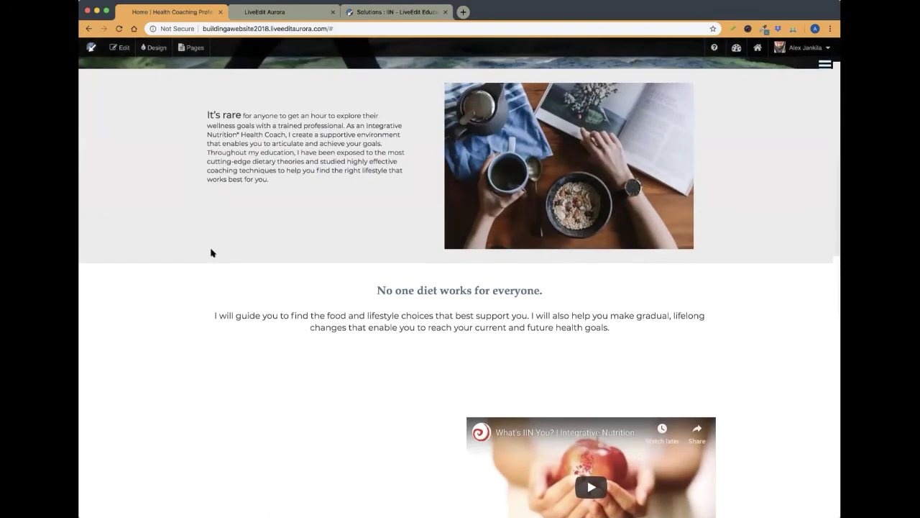
scroll(211, 253, "down", 2)
Step: In editing mode, give Section-two-area 8 the background image ThinkstockPhotos-636592142 from the Building A Website folder
left_click(119, 46)
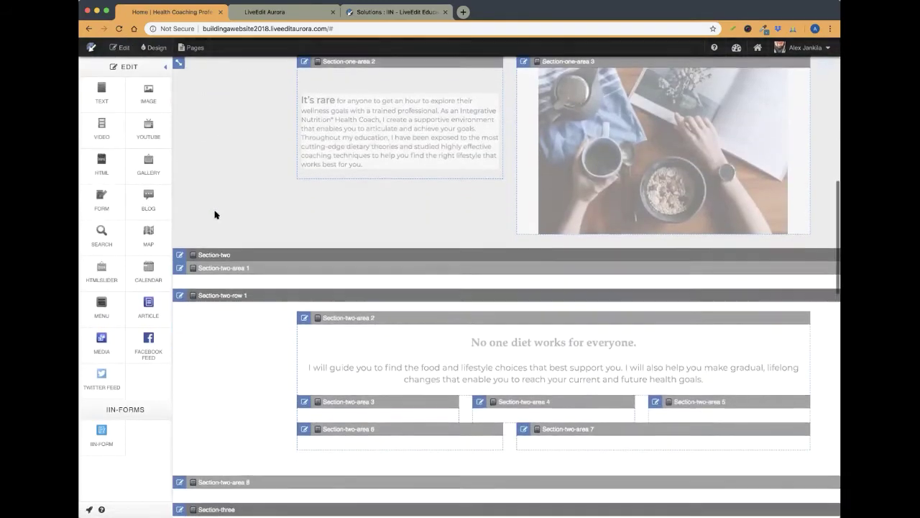
scroll(214, 214, "down", 5)
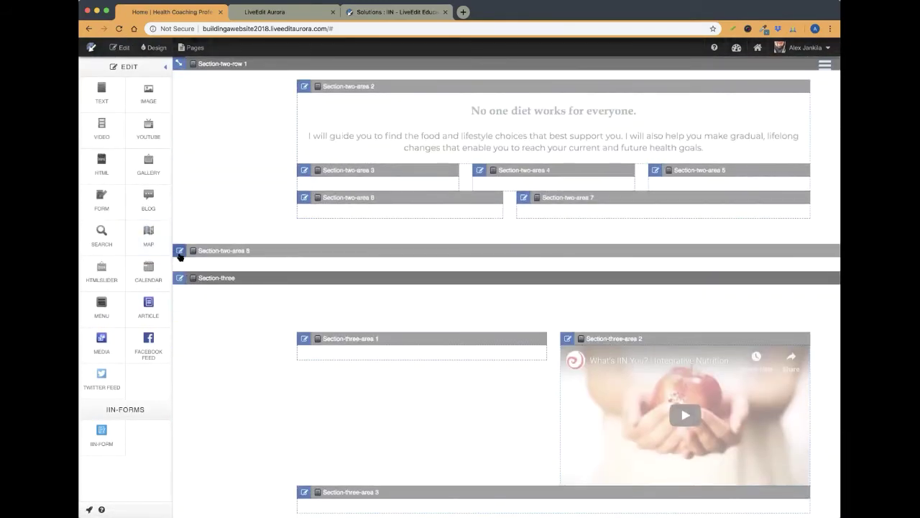
left_click(180, 251)
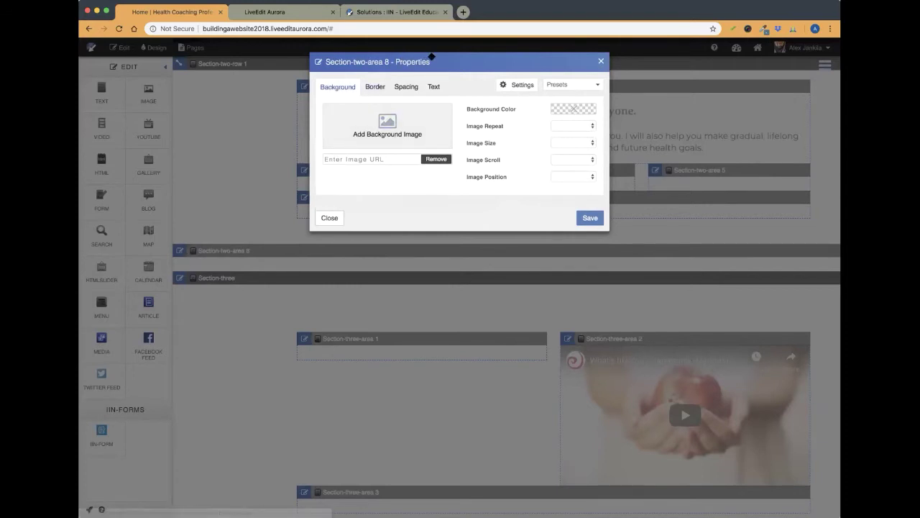
left_click(387, 124)
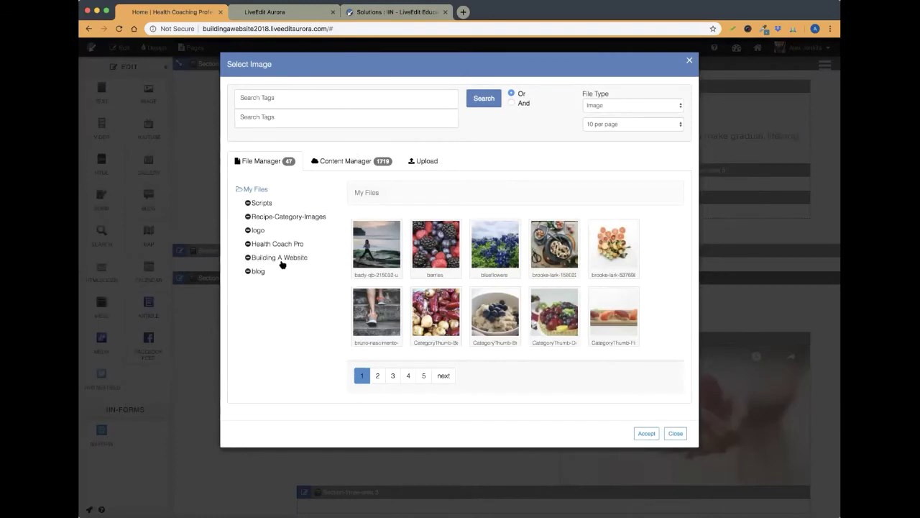
left_click(282, 244)
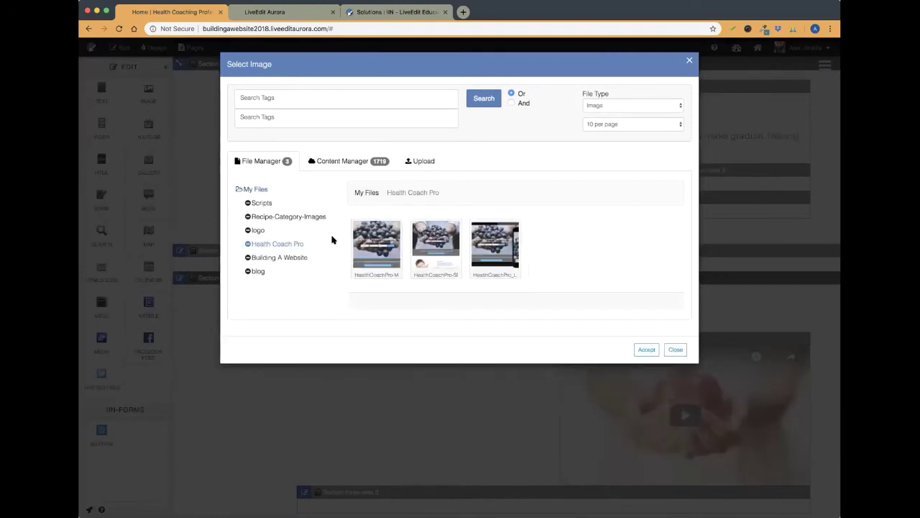
left_click(270, 257)
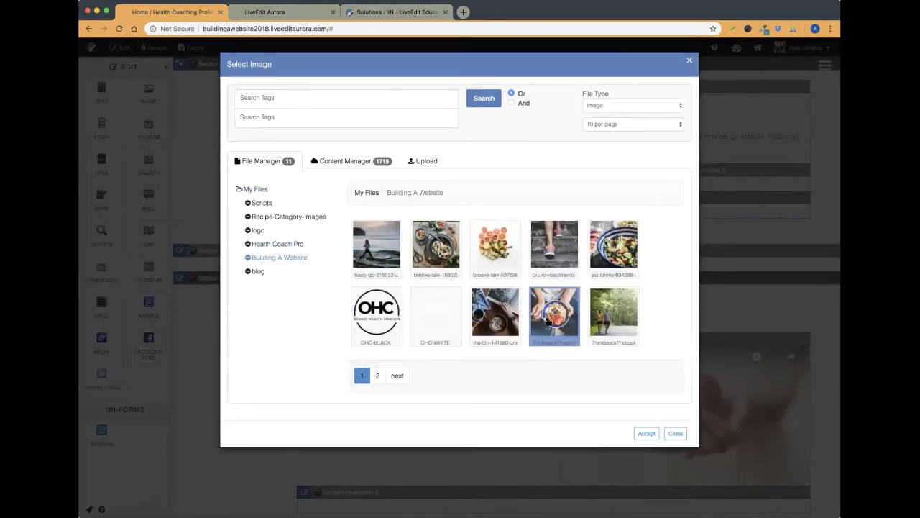
left_click(548, 321)
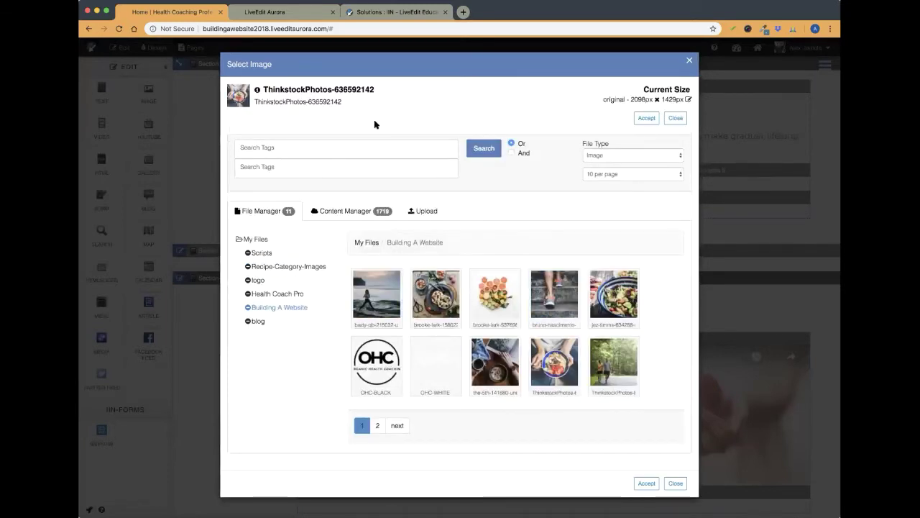
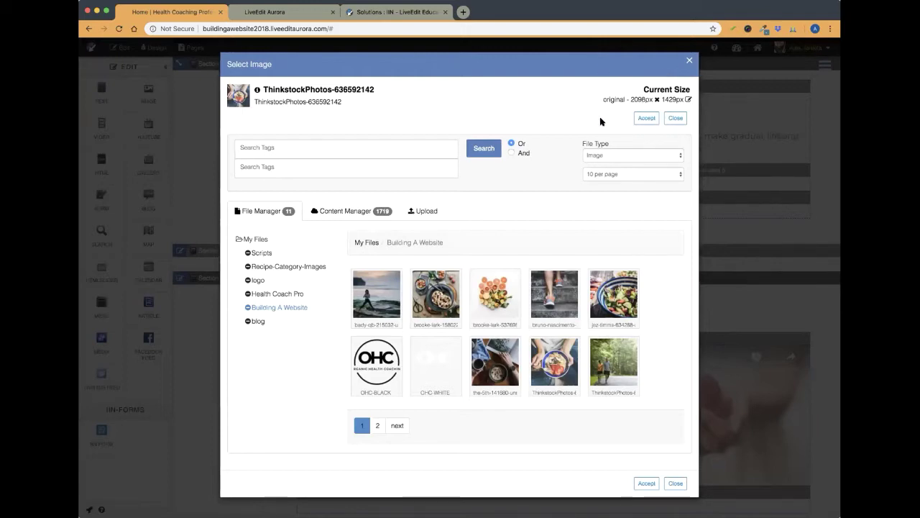
left_click(638, 120)
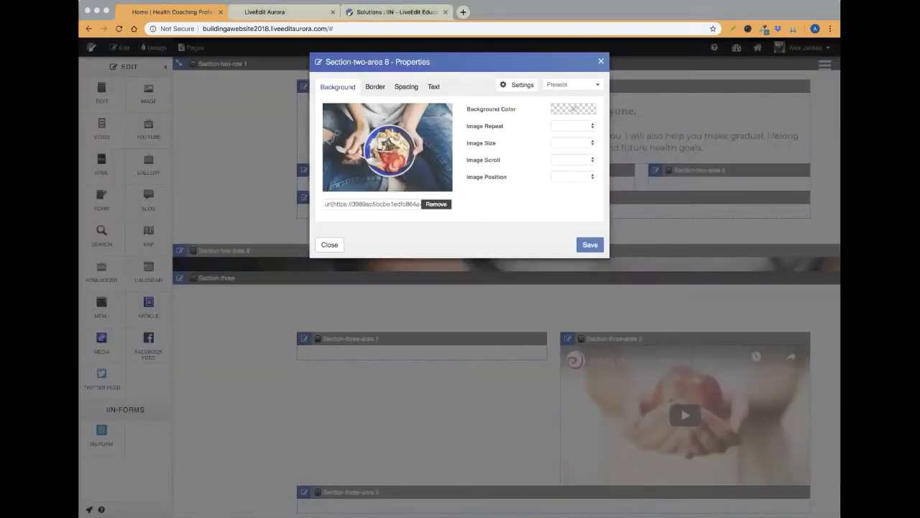
Step: Set the Section-two-area 8 background image size to cover and its position to Center Center, then save the properties
left_click(572, 144)
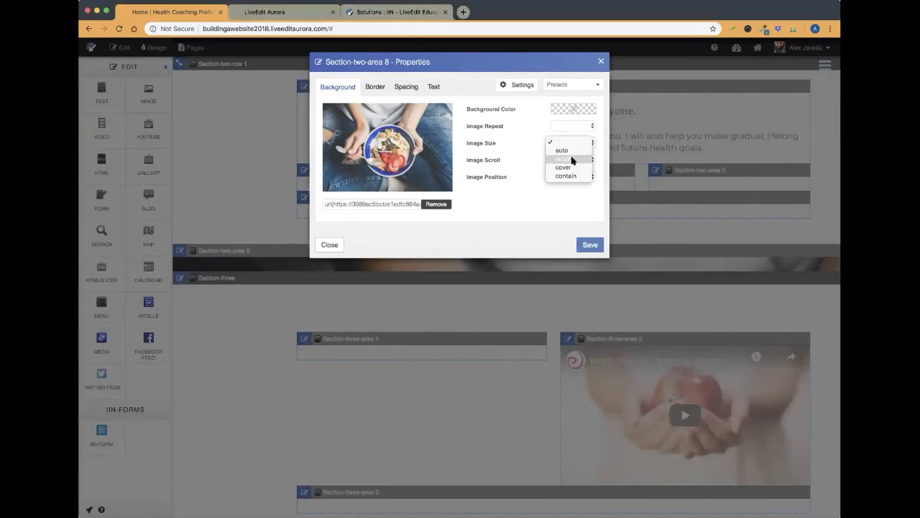
left_click(573, 168)
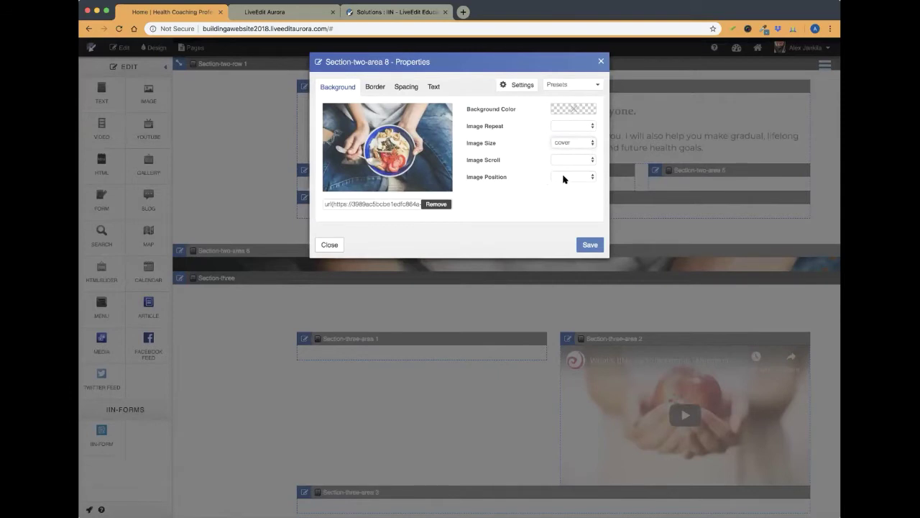
left_click(564, 178)
left_click(579, 219)
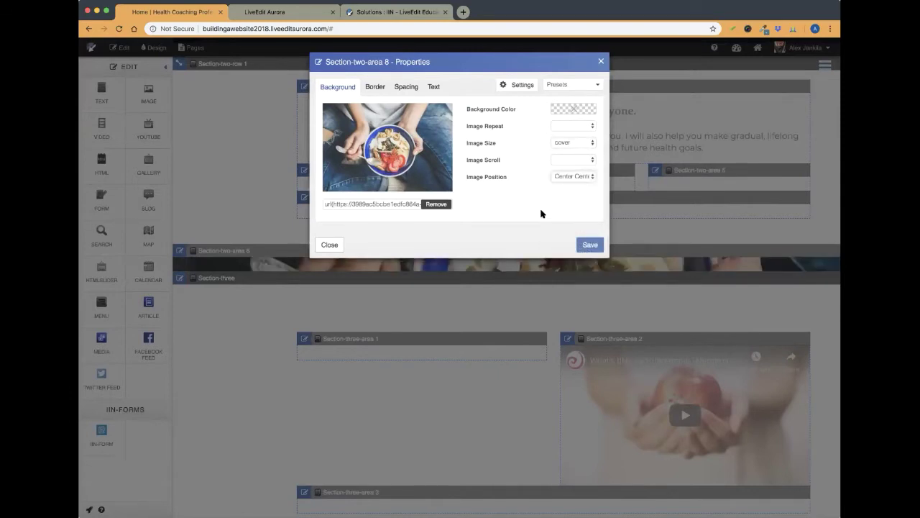
left_click(597, 246)
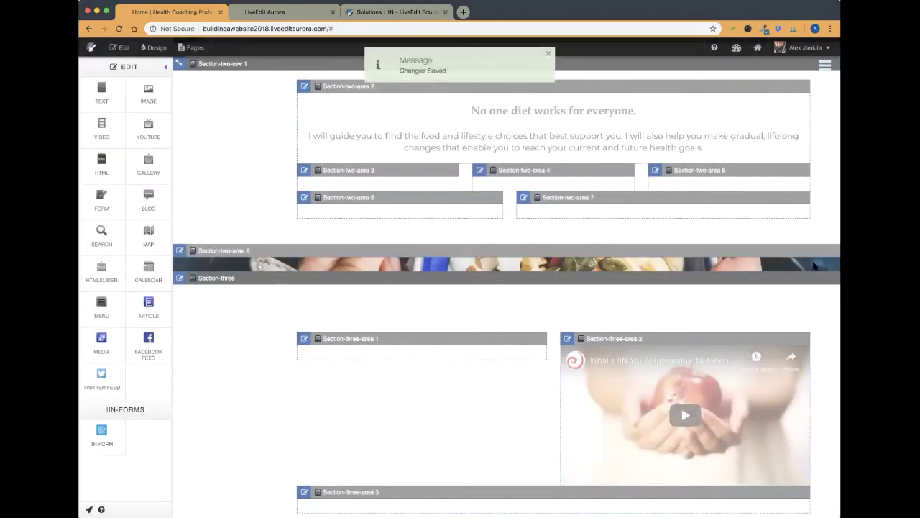
Step: Set the top padding of Section-two-area 8 to 375 px and save the area properties
left_click(119, 47)
scroll(176, 182, "up", 3)
scroll(176, 182, "up", 3)
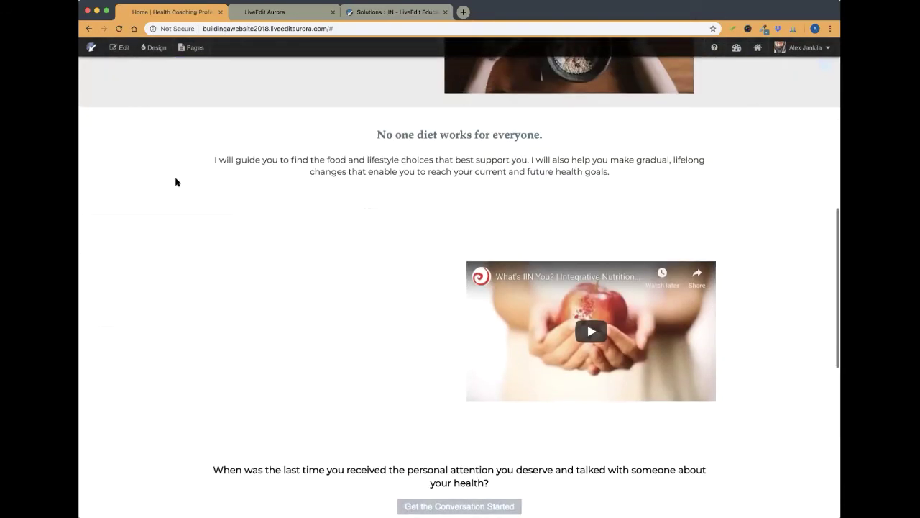
left_click(120, 52)
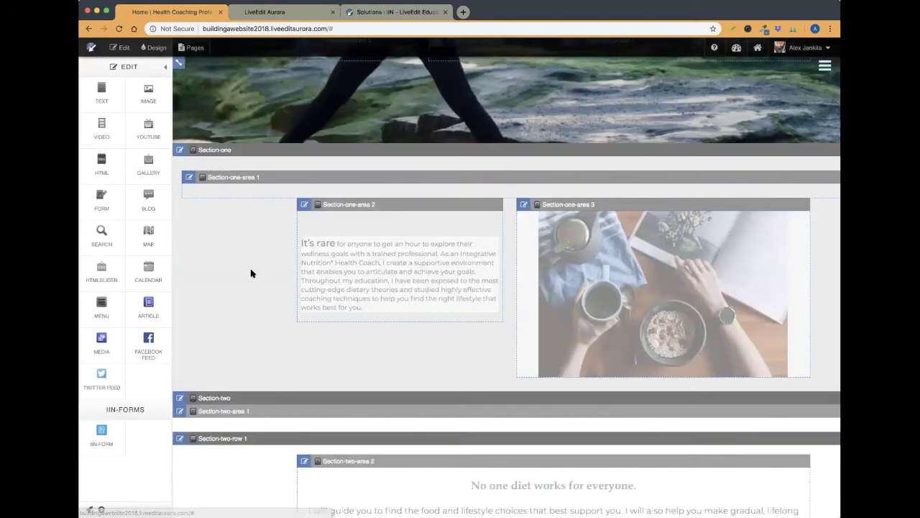
scroll(448, 175, "down", 5)
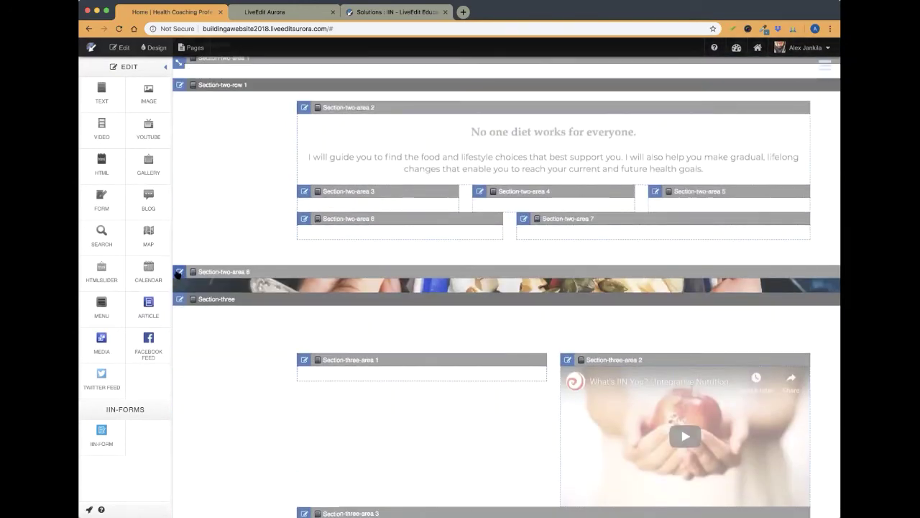
left_click(180, 271)
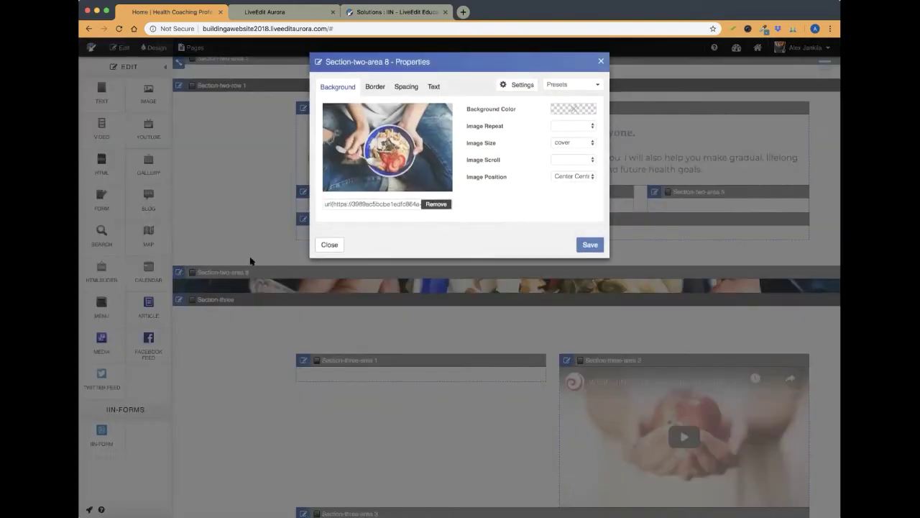
left_click(408, 87)
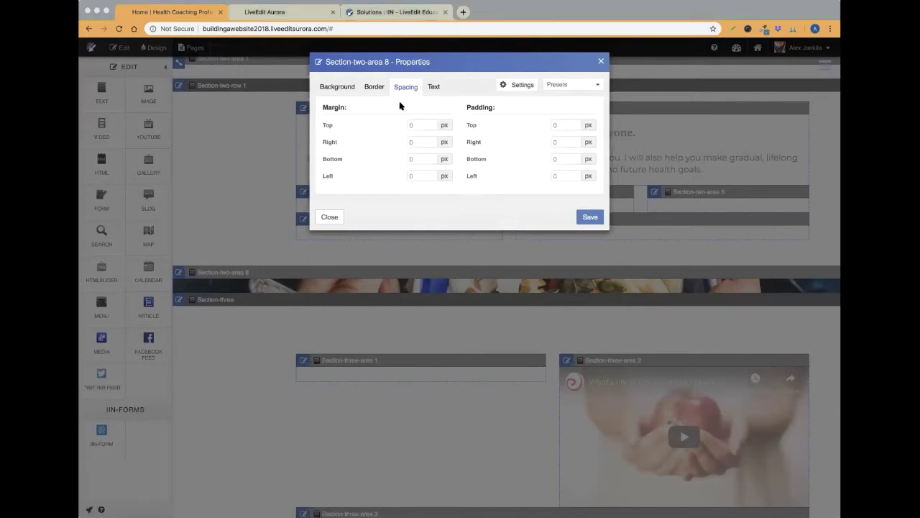
left_click(567, 126)
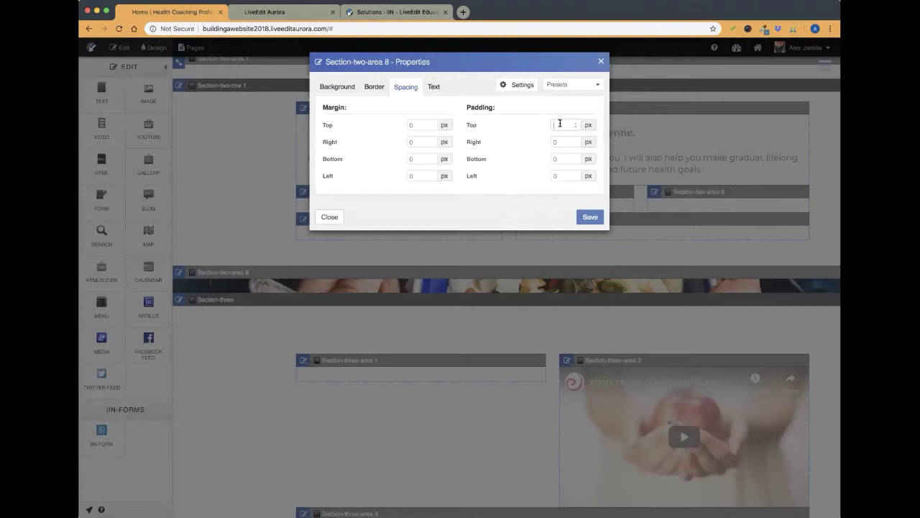
type("375")
left_click(500, 218)
left_click(590, 216)
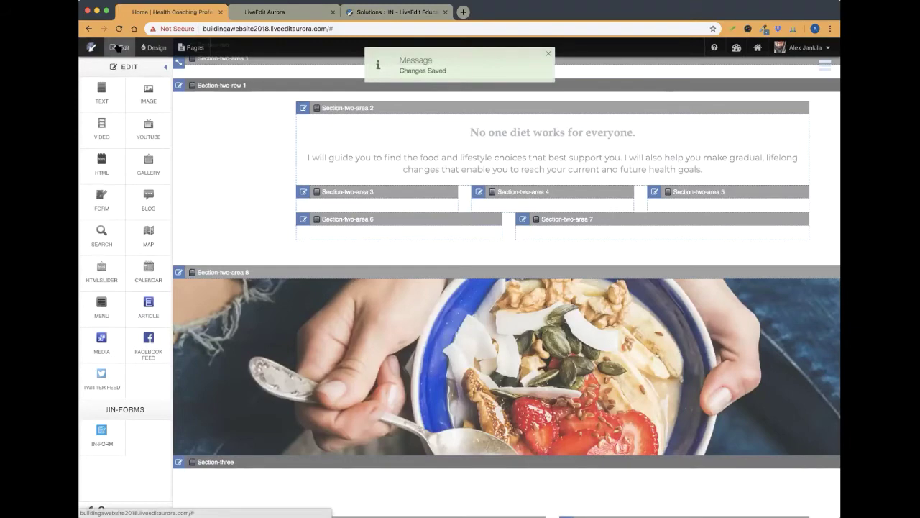
Step: Review the bowl image band and its surrounding sections on the home page, both outside and inside editing mode
left_click(121, 47)
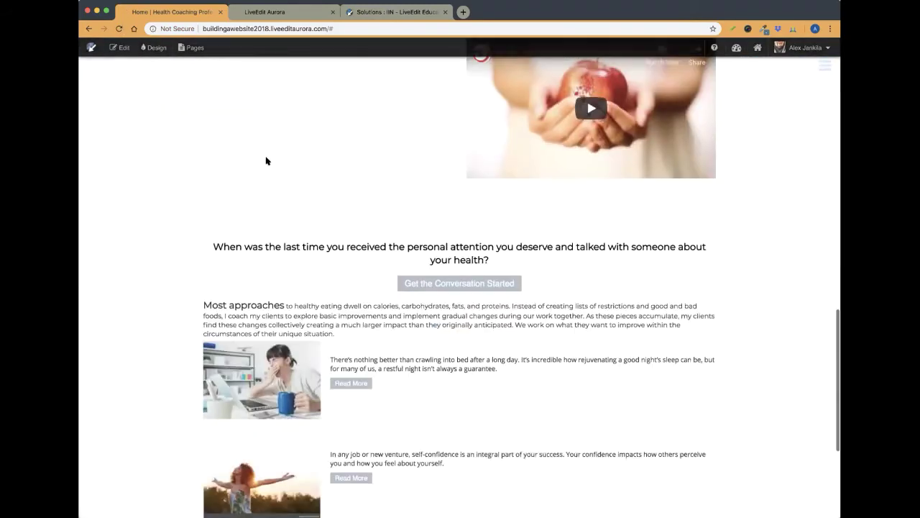
scroll(266, 160, "up", 15)
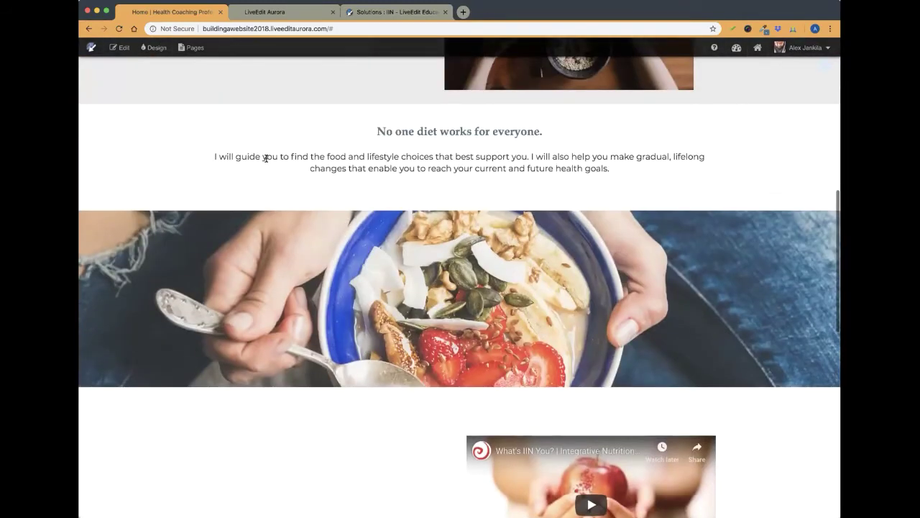
scroll(267, 160, "up", 2)
scroll(266, 160, "down", 4)
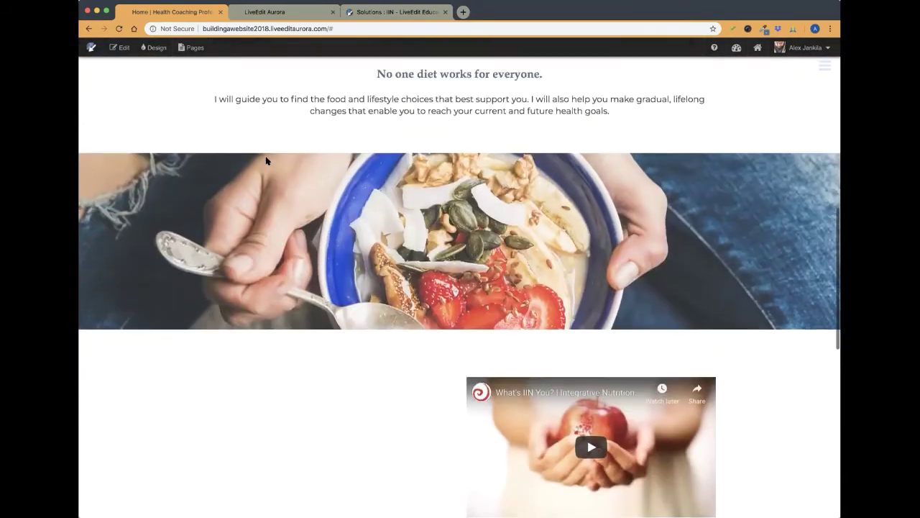
scroll(266, 161, "up", 1)
left_click(119, 47)
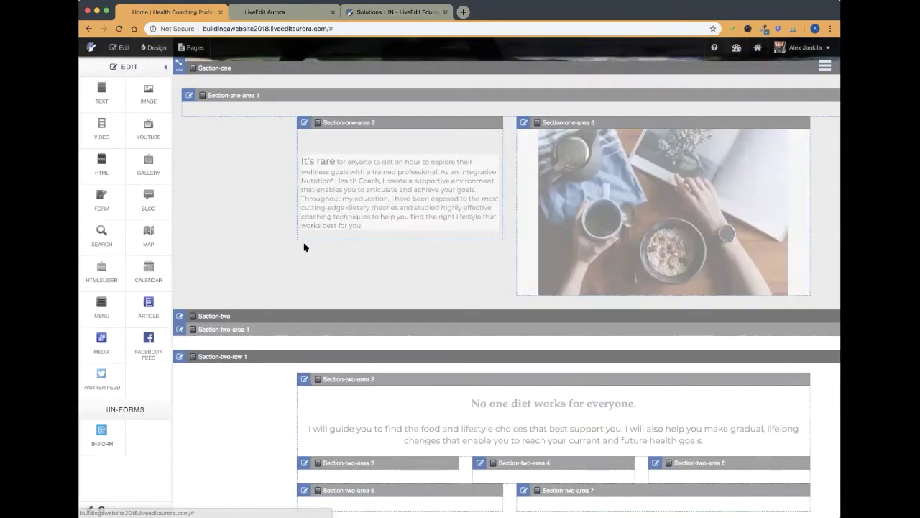
scroll(435, 370, "down", 6)
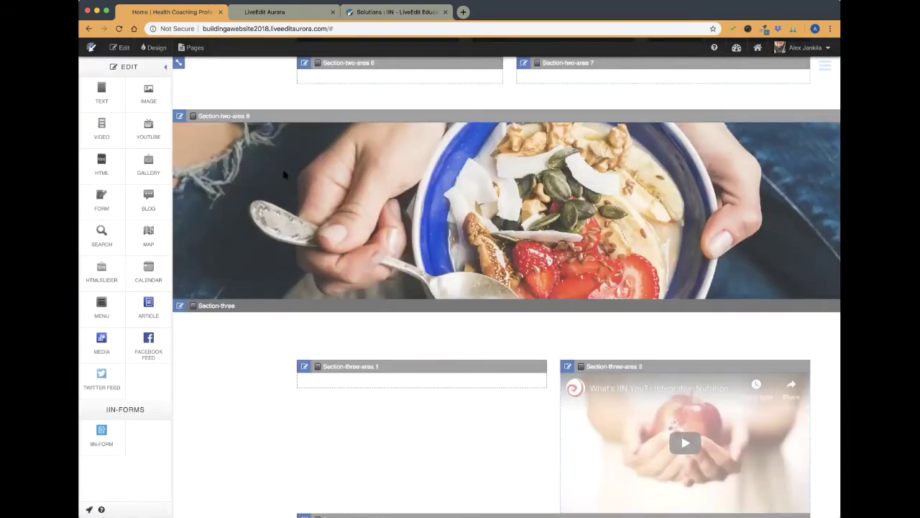
scroll(284, 174, "down", 1)
scroll(282, 180, "up", 1)
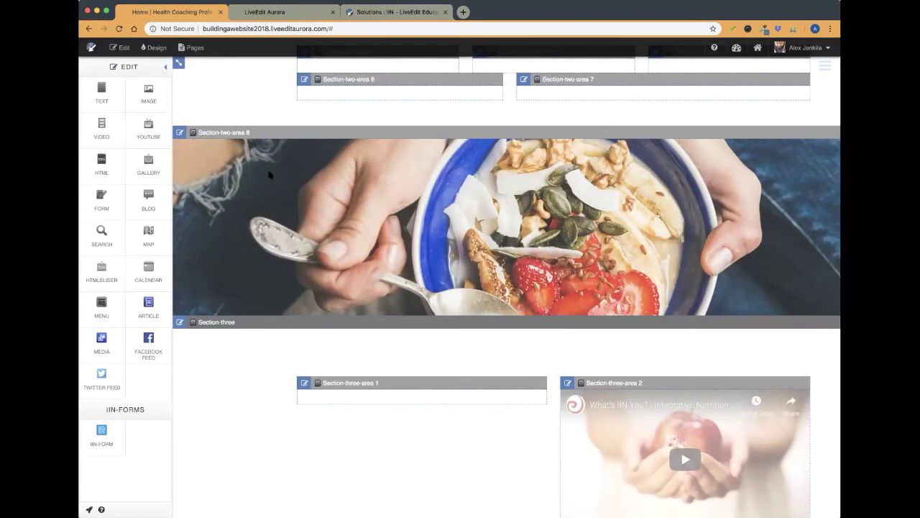
left_click(120, 48)
scroll(278, 168, "up", 5)
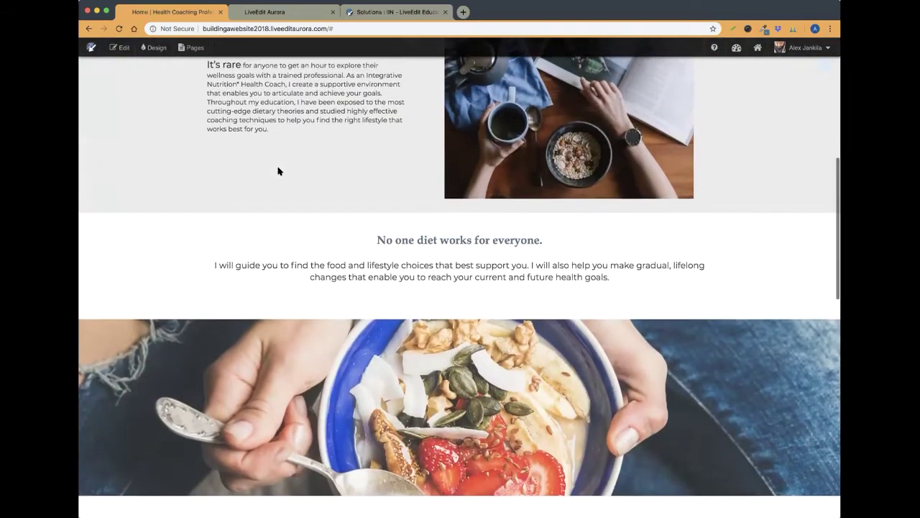
scroll(278, 170, "down", 1)
scroll(278, 170, "up", 3)
scroll(279, 170, "down", 5)
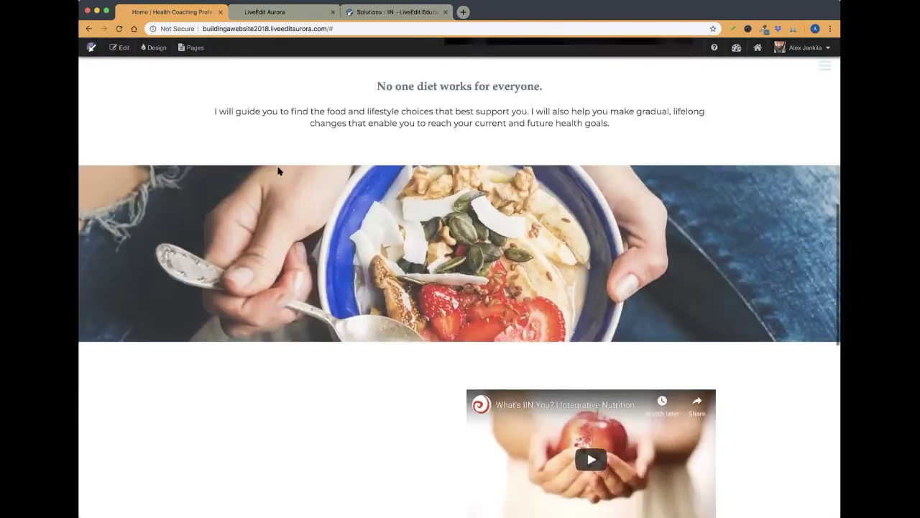
scroll(278, 170, "down", 1)
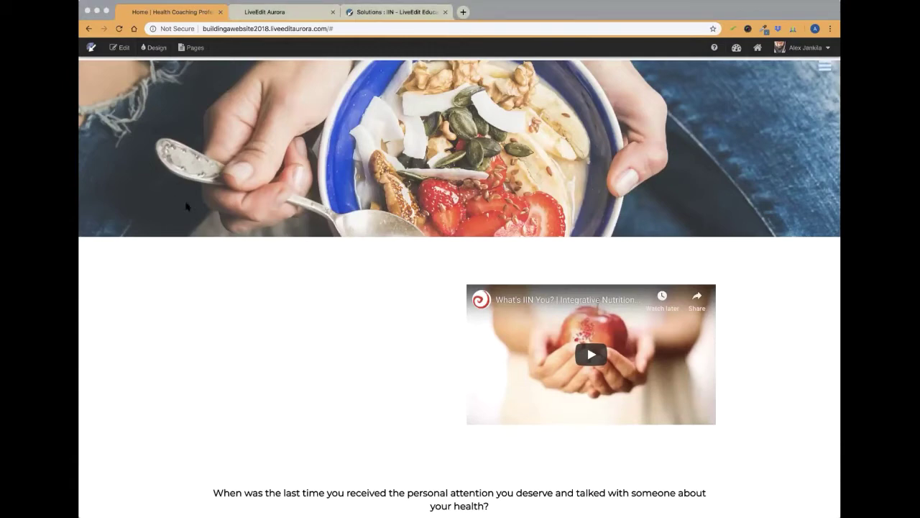
scroll(252, 201, "down", 1)
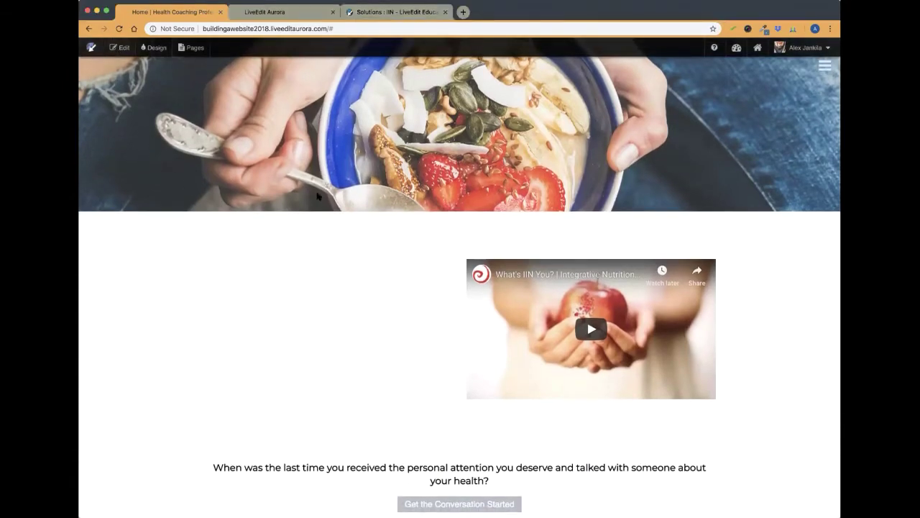
Step: In editing mode, move the YouTube video out of Section-three-area 2 to a spot further down the page
left_click(120, 48)
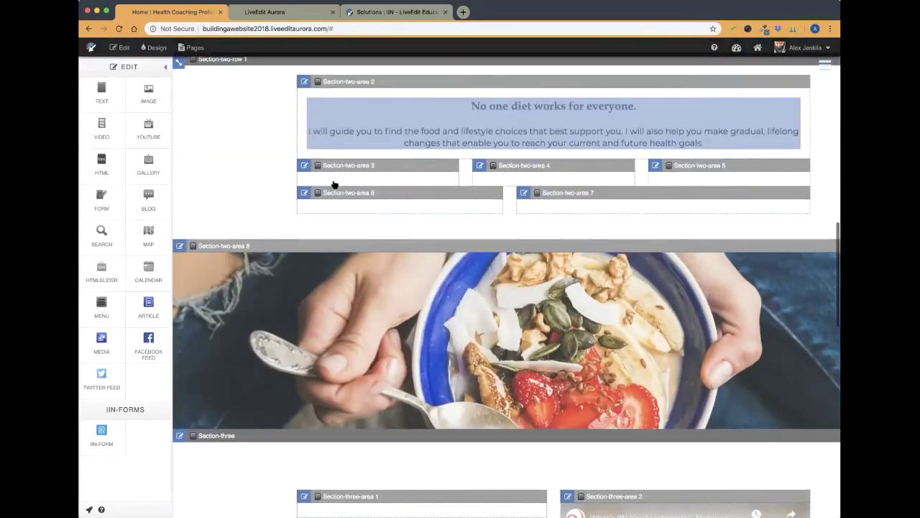
scroll(333, 185, "down", 5)
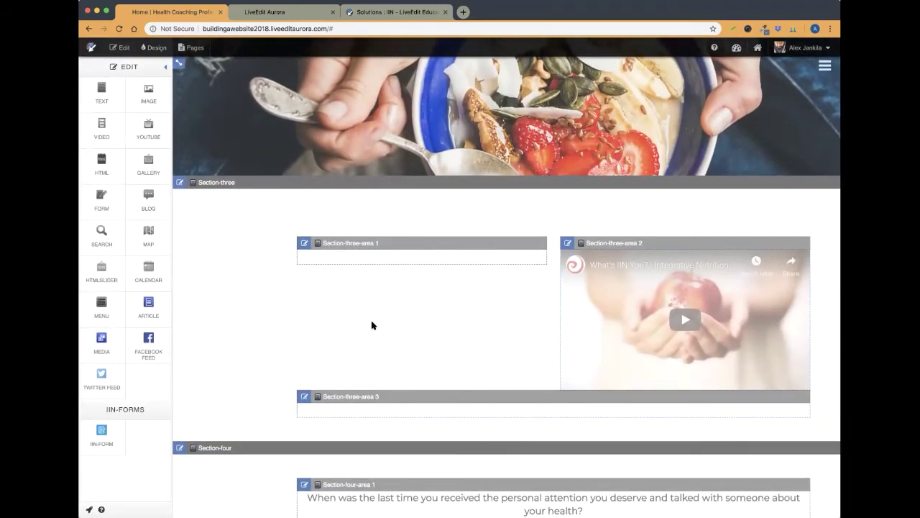
scroll(372, 325, "down", 1)
left_click_drag(620, 191, 624, 329)
scroll(487, 324, "up", 8)
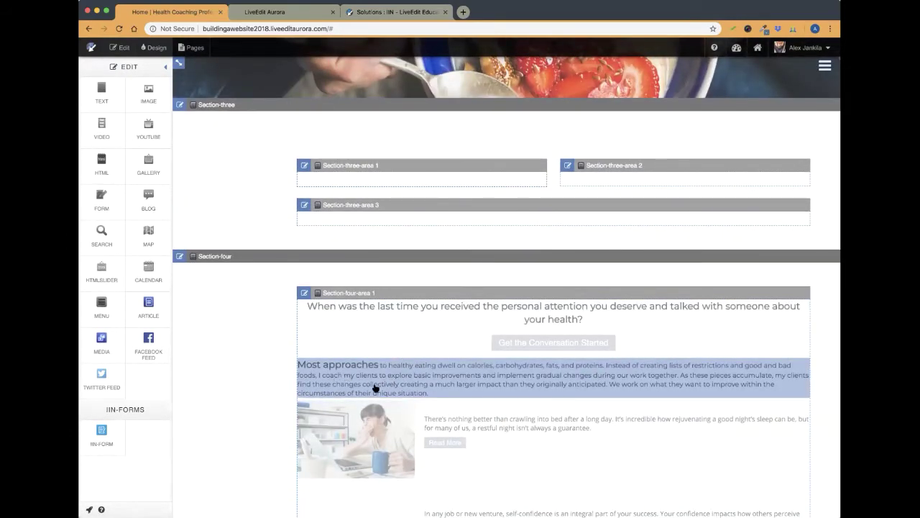
Step: Move the "Most approaches" text and, below it, the "Get the Conversation Started" block into Section-three-area 3, and preview the page
left_click_drag(372, 375, 488, 227)
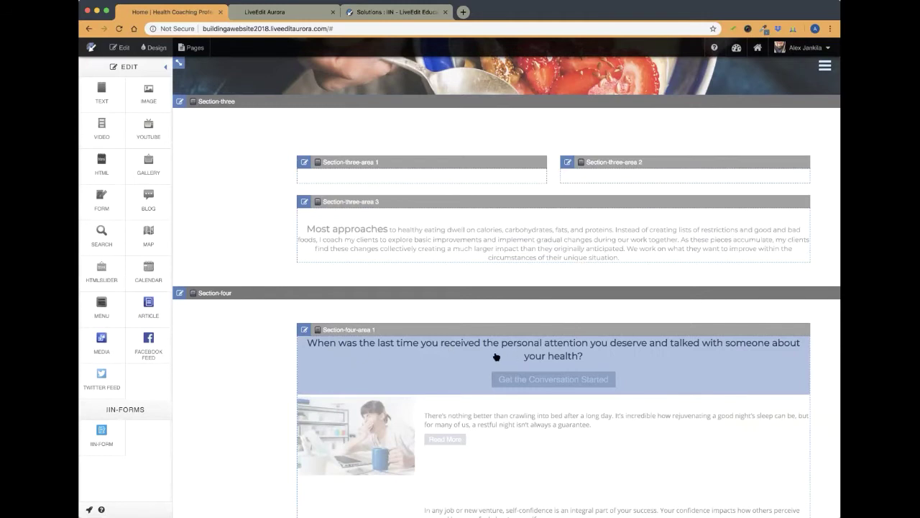
left_click_drag(459, 362, 493, 249)
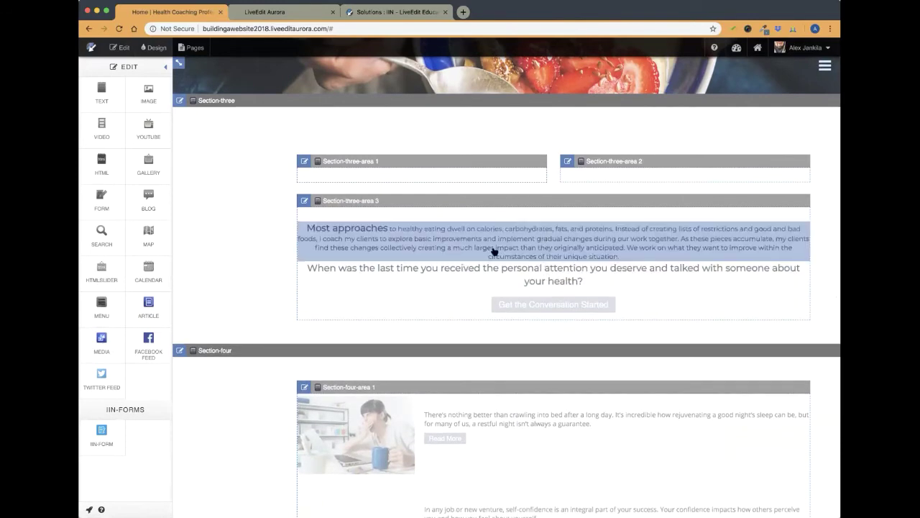
left_click(120, 47)
scroll(148, 150, "up", 3)
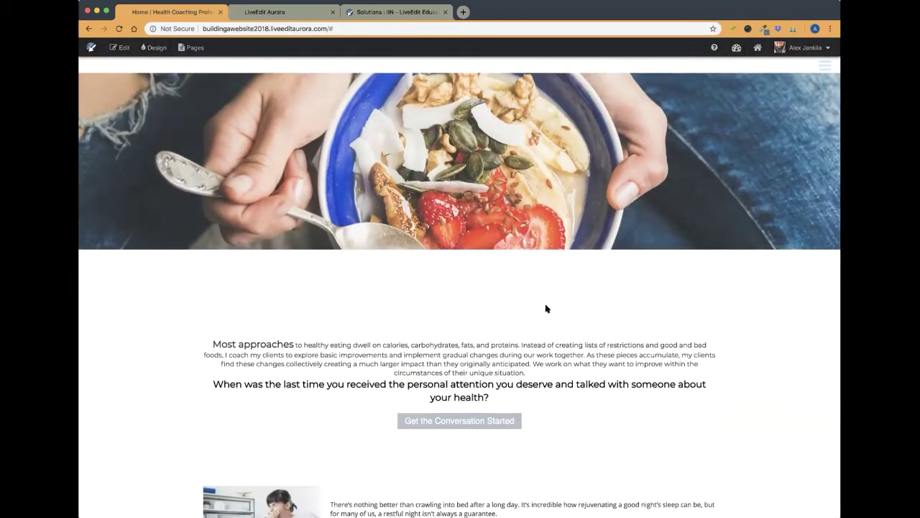
Step: Set Section-three's top and bottom padding to 40 px, save the properties, and reload the page outside editing mode
left_click(120, 47)
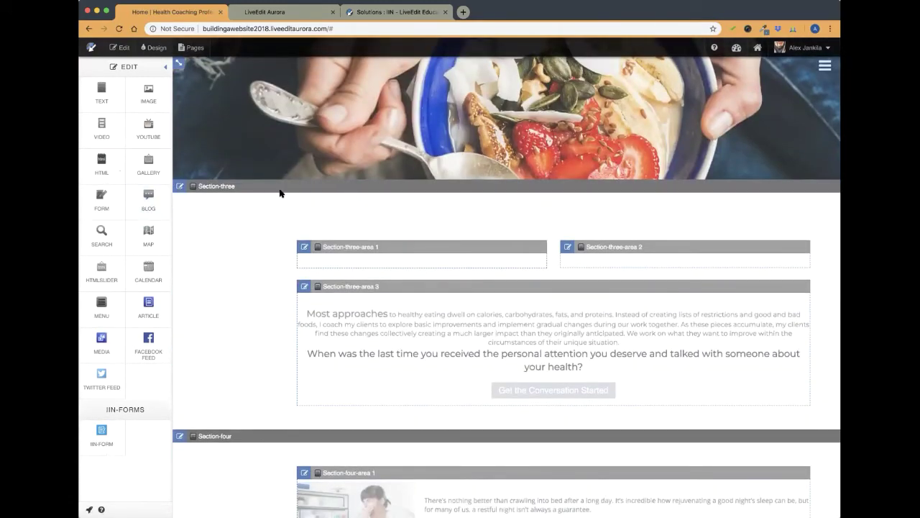
left_click(180, 187)
left_click(426, 87)
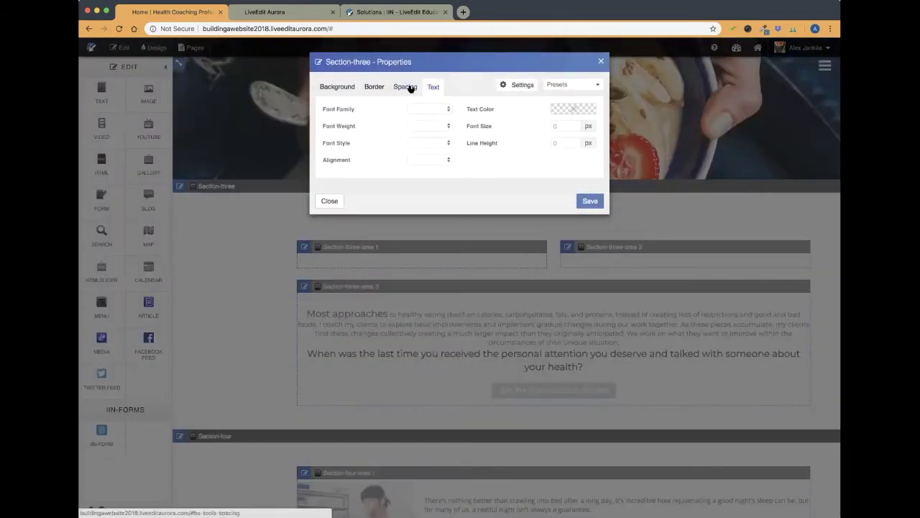
left_click(409, 87)
left_click_drag(567, 124, 539, 123)
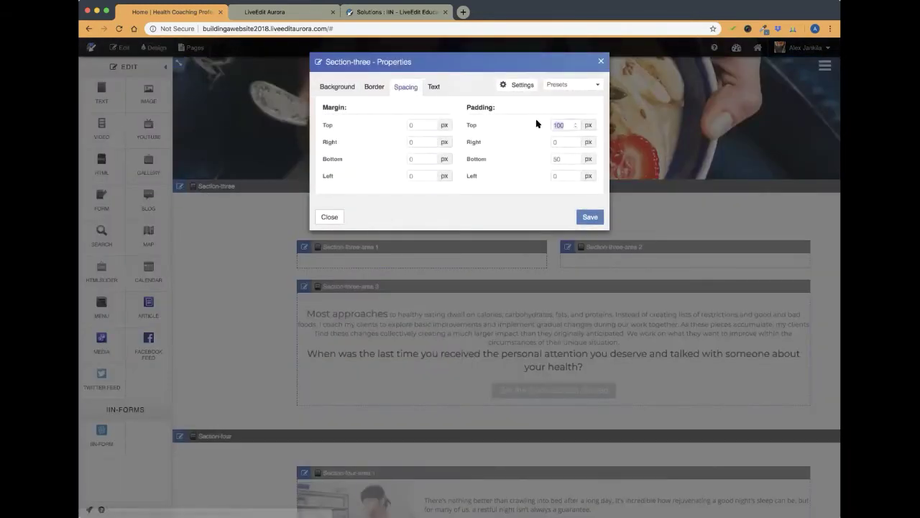
type("0")
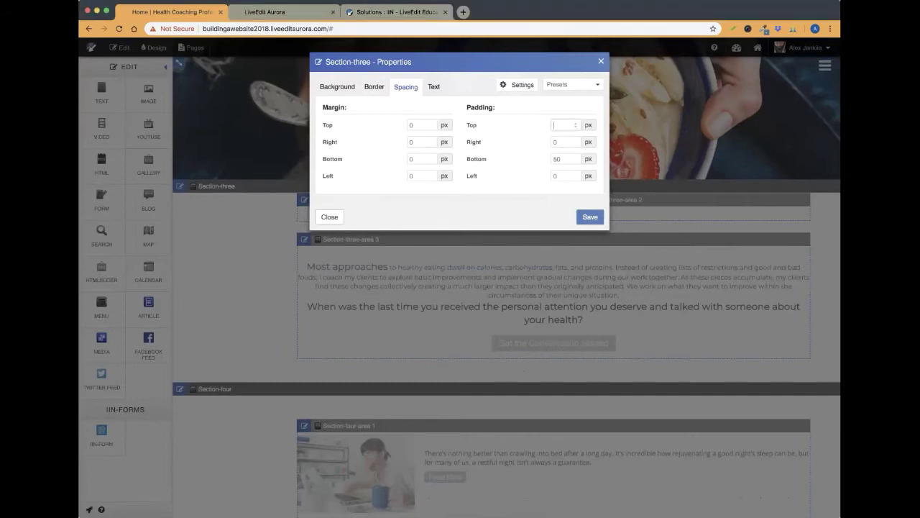
left_click(558, 159)
type("50")
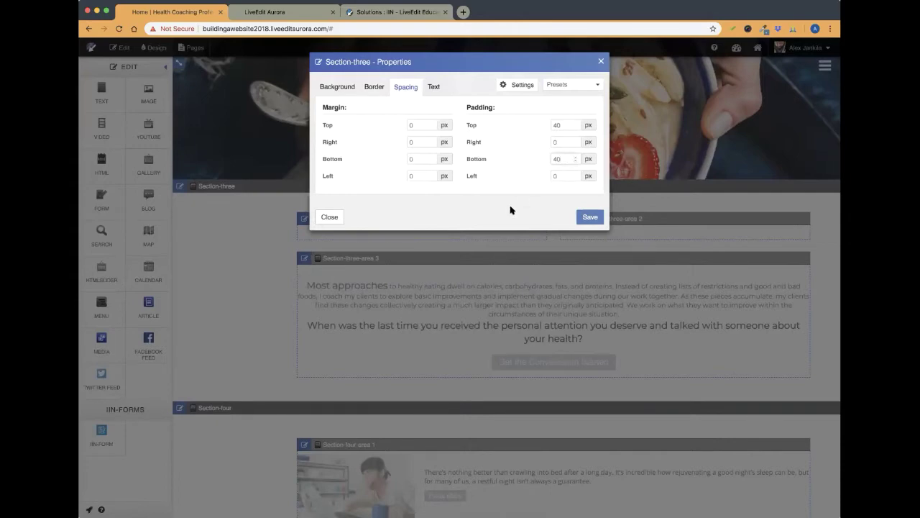
left_click(589, 217)
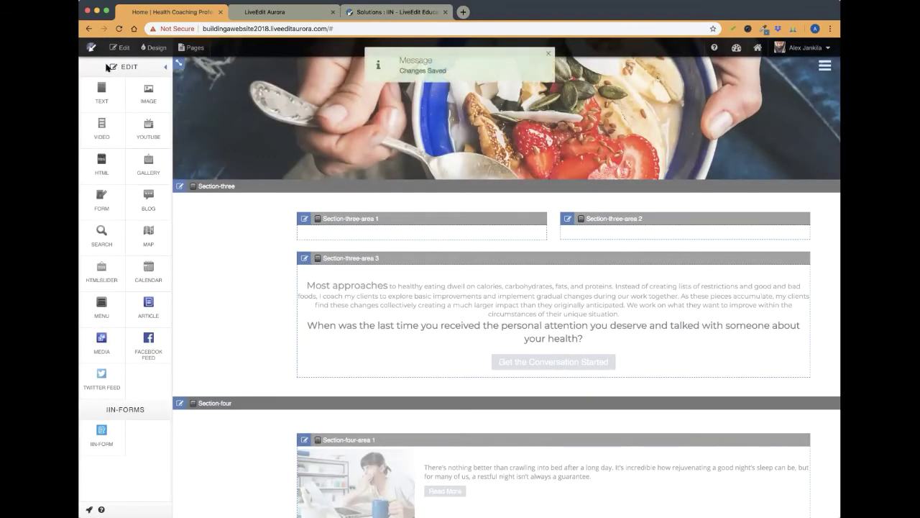
left_click(115, 47)
left_click(116, 31)
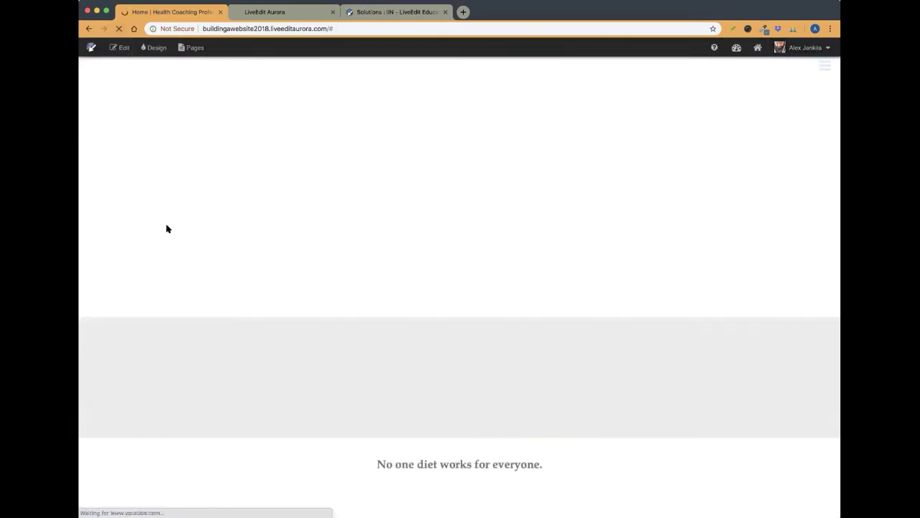
scroll(167, 229, "up", 15)
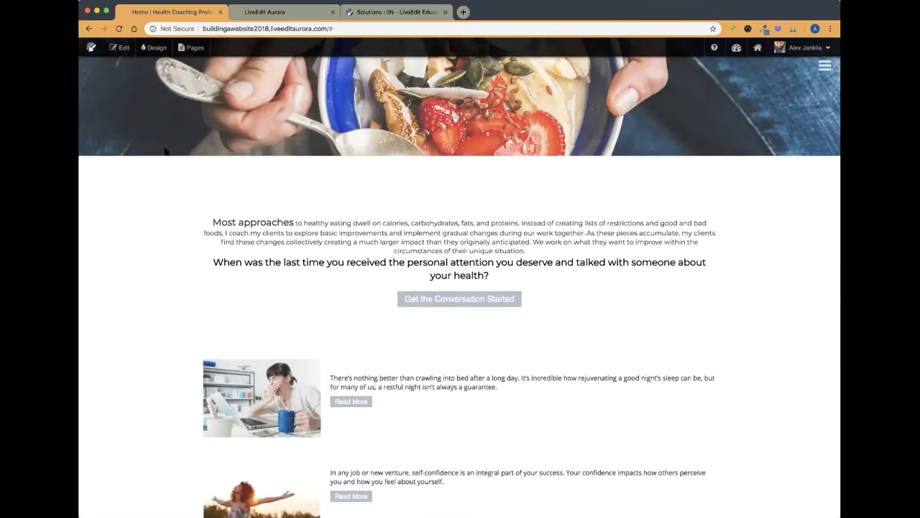
Step: In editing mode, set Section-three-area 3's top padding to 0 px, save it, and check the reloaded page outside editing mode
left_click(119, 47)
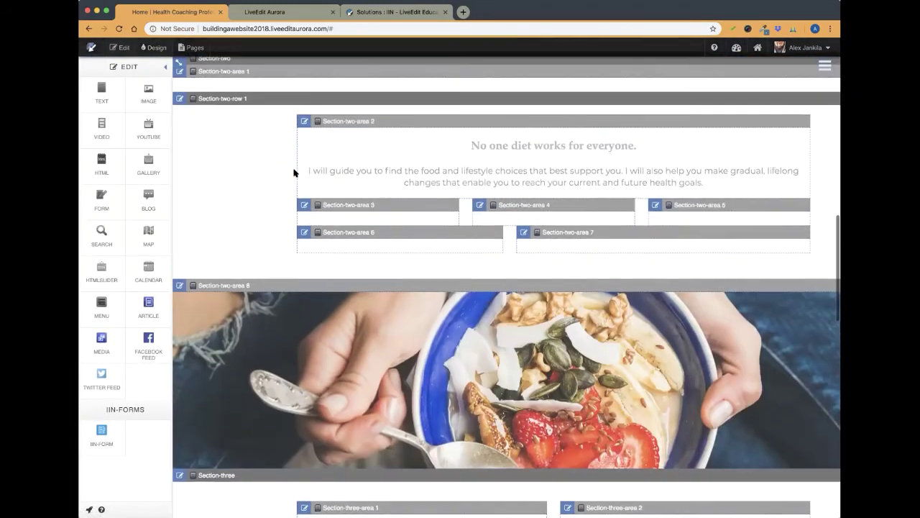
scroll(294, 172, "down", 10)
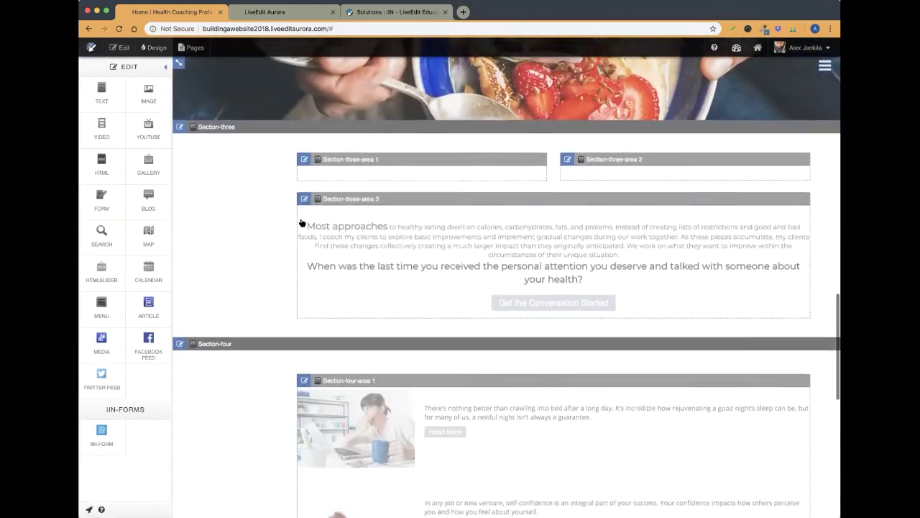
left_click(303, 171)
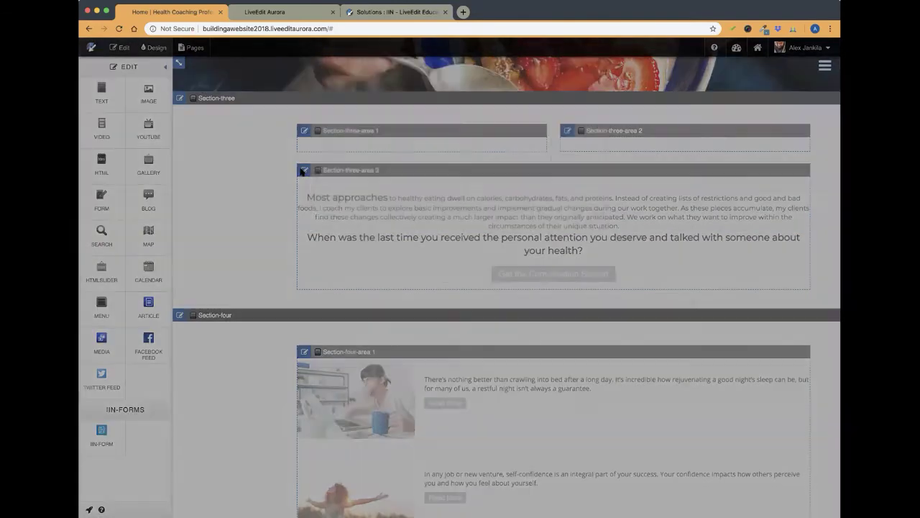
left_click(407, 87)
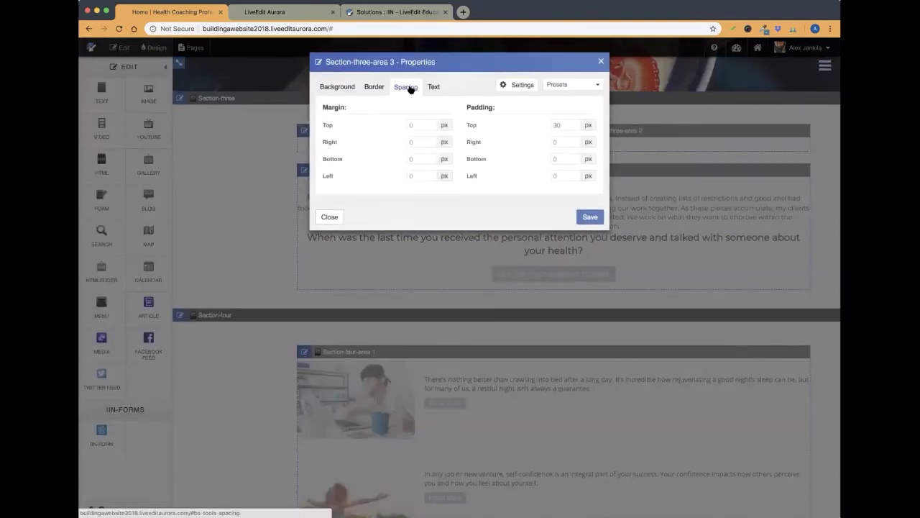
double_click(562, 125)
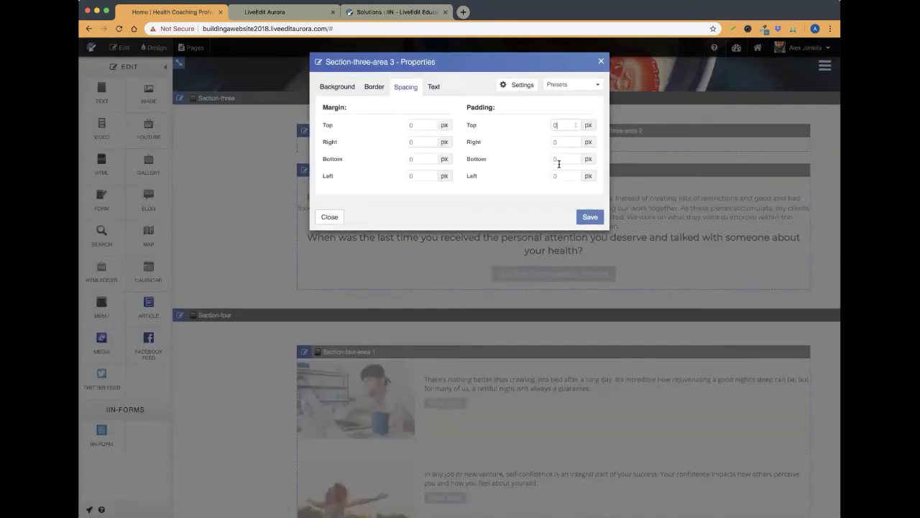
left_click(586, 217)
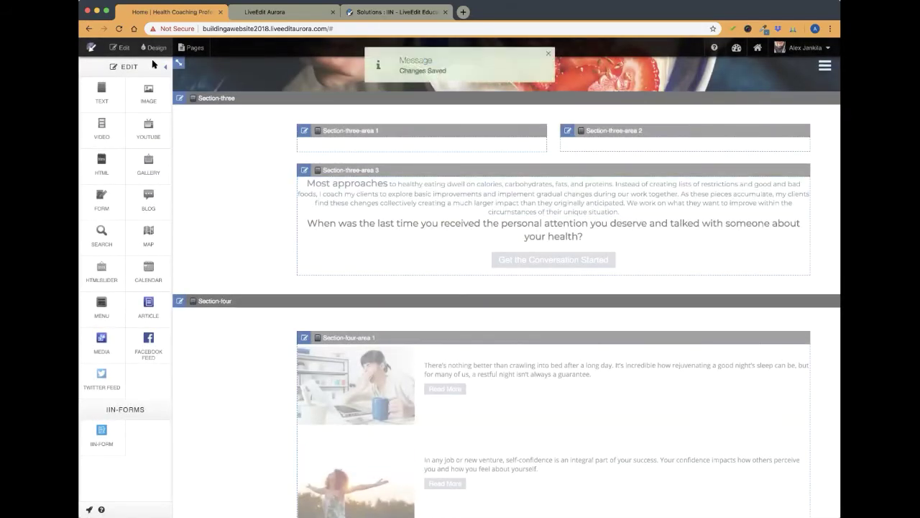
left_click(117, 48)
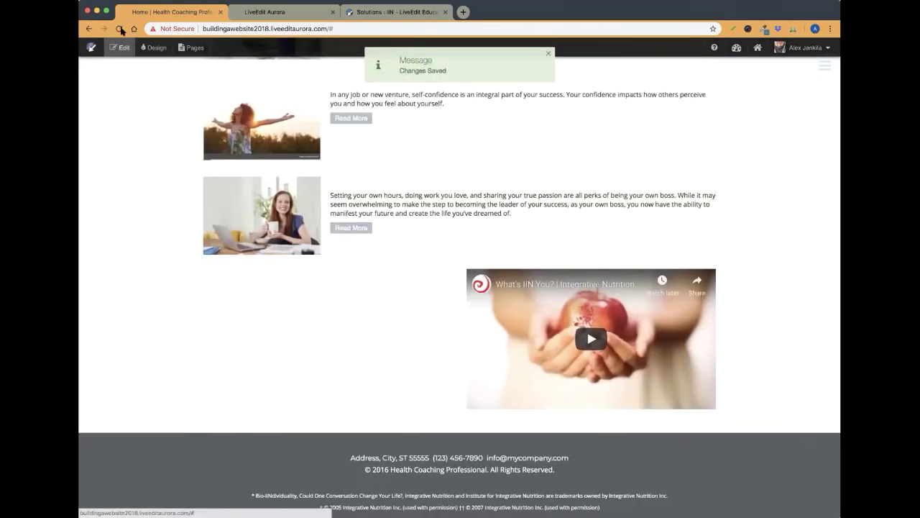
left_click(120, 29)
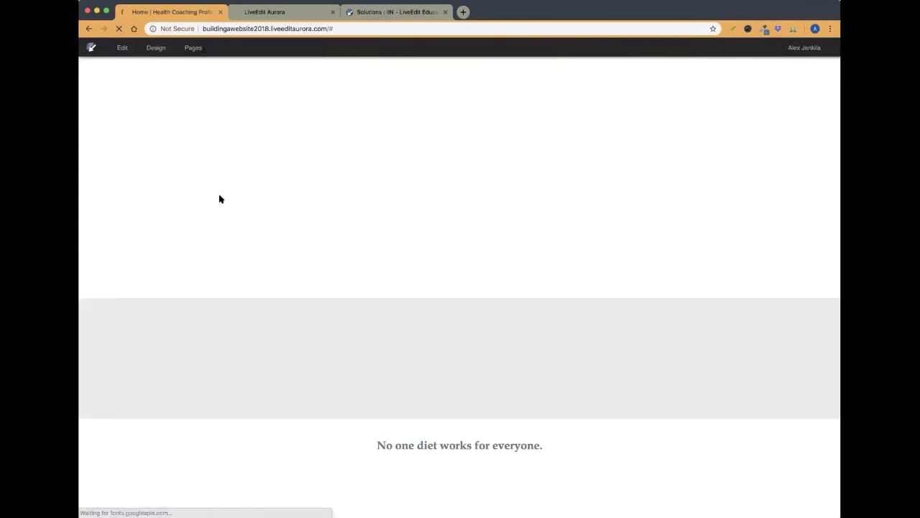
scroll(201, 205, "up", 10)
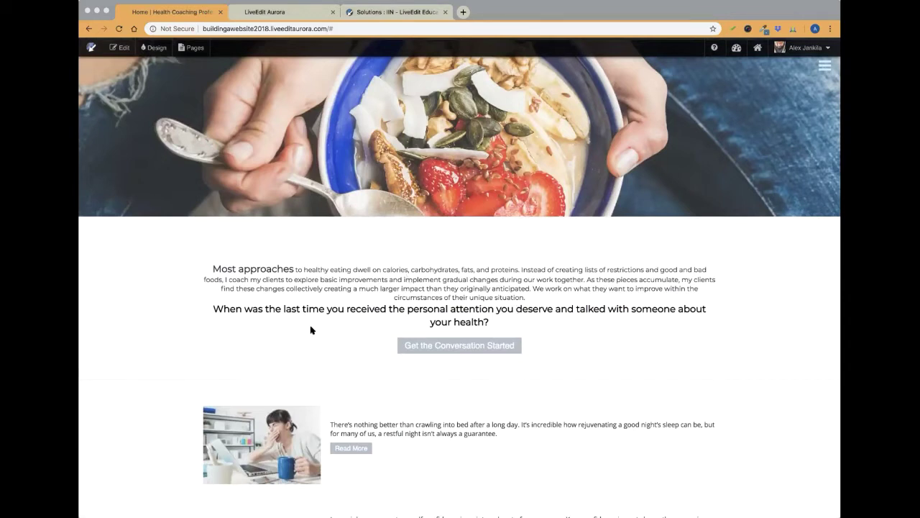
scroll(285, 284, "down", 2)
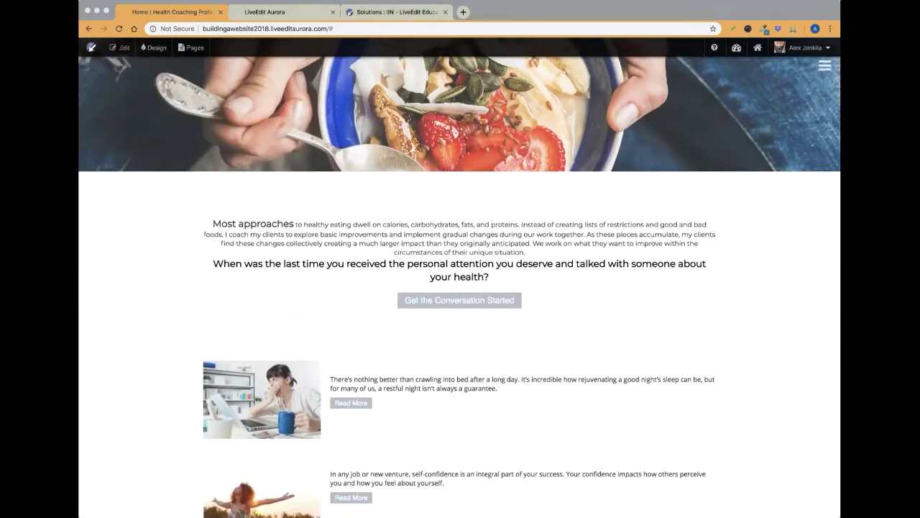
Step: Add blank space after the "Most approaches" paragraph in its text block, save the changes, and reload the page outside editing mode
left_click(119, 47)
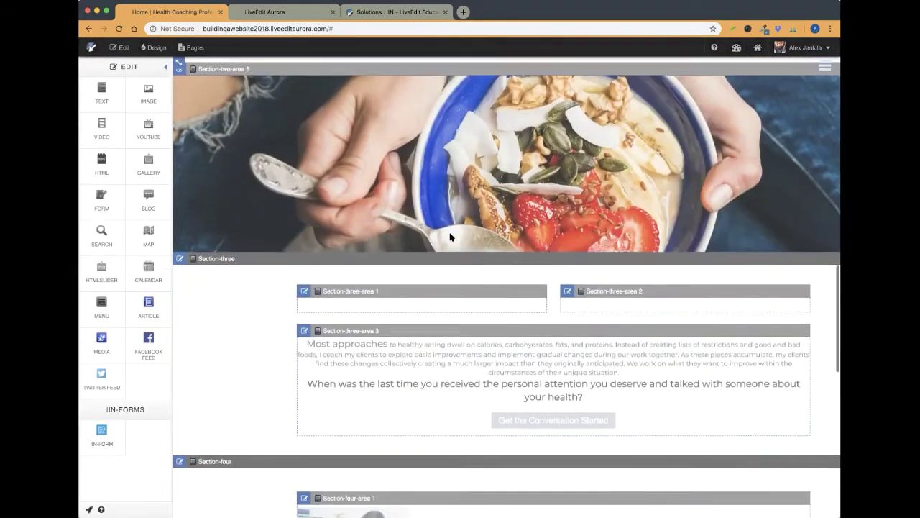
left_click(638, 345)
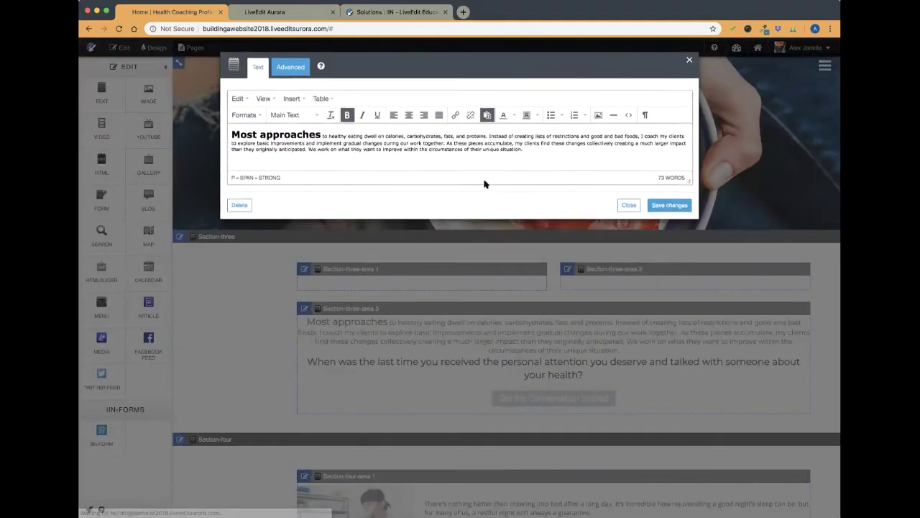
left_click(542, 151)
key("Return")
key("Return")
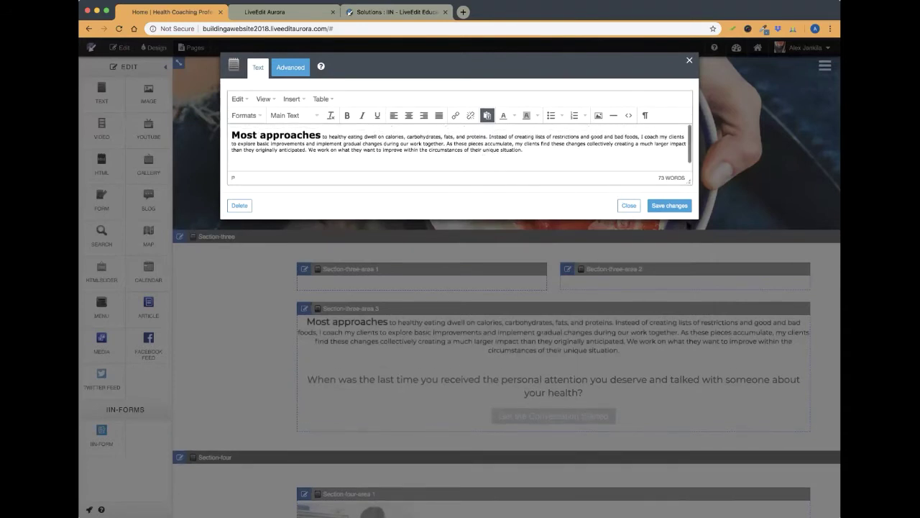
left_click(669, 205)
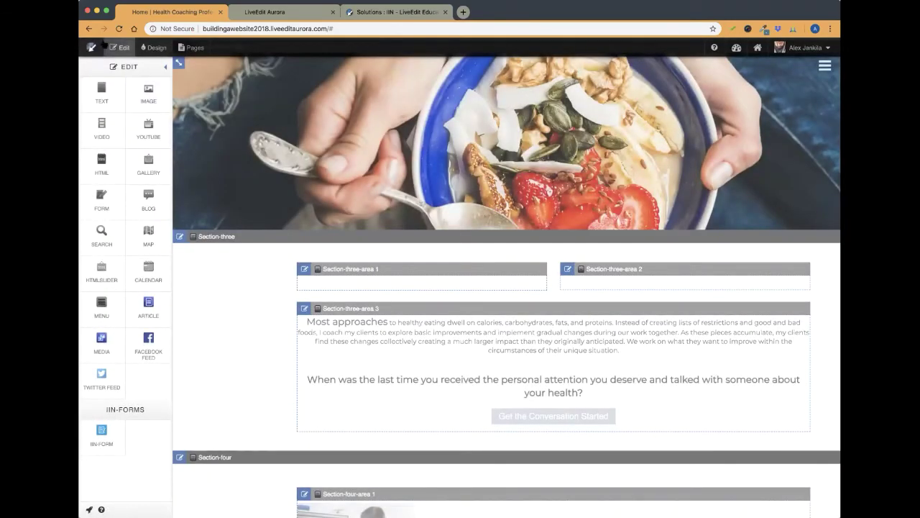
left_click(119, 47)
scroll(209, 169, "up", 8)
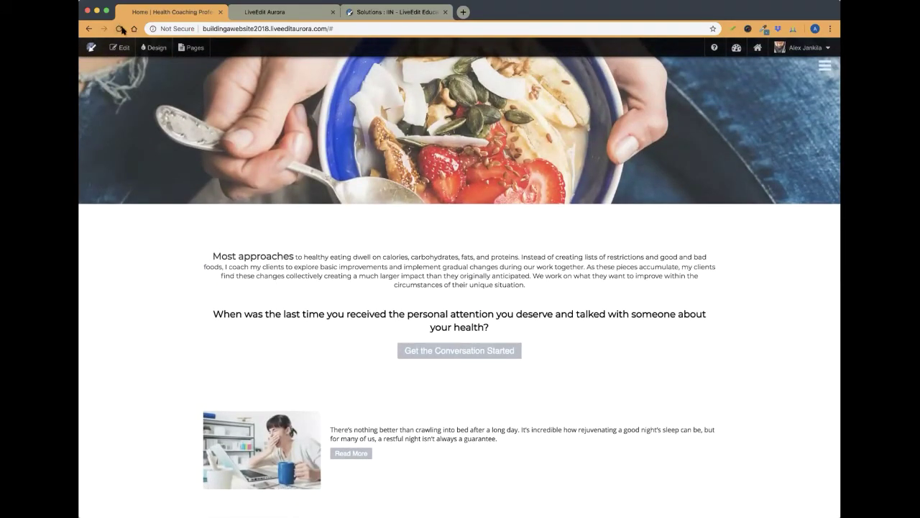
left_click(120, 29)
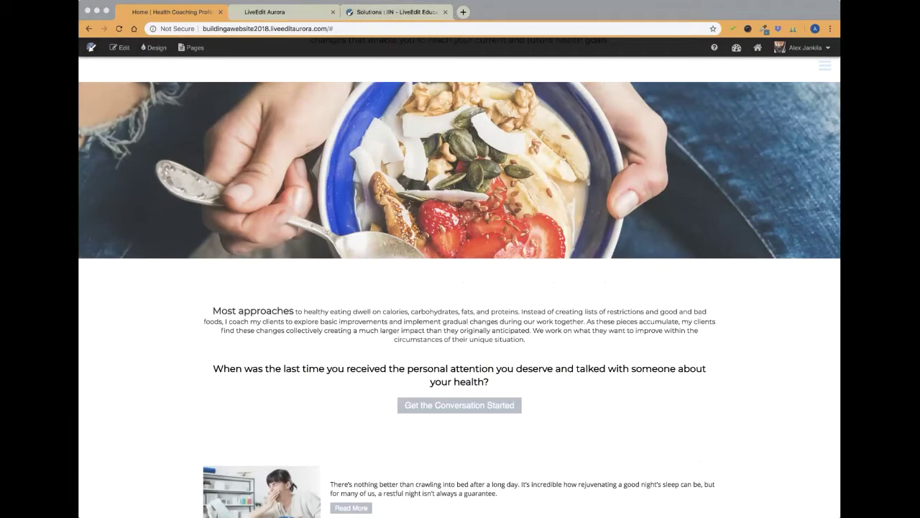
left_click(120, 29)
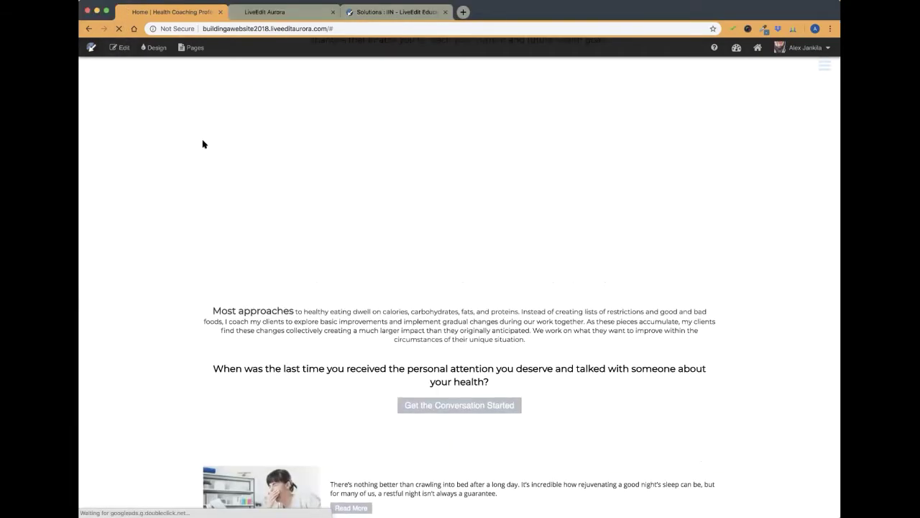
Step: In editing mode, format the "When was the last time you received the personal attention" question as Heading 3
left_click(120, 47)
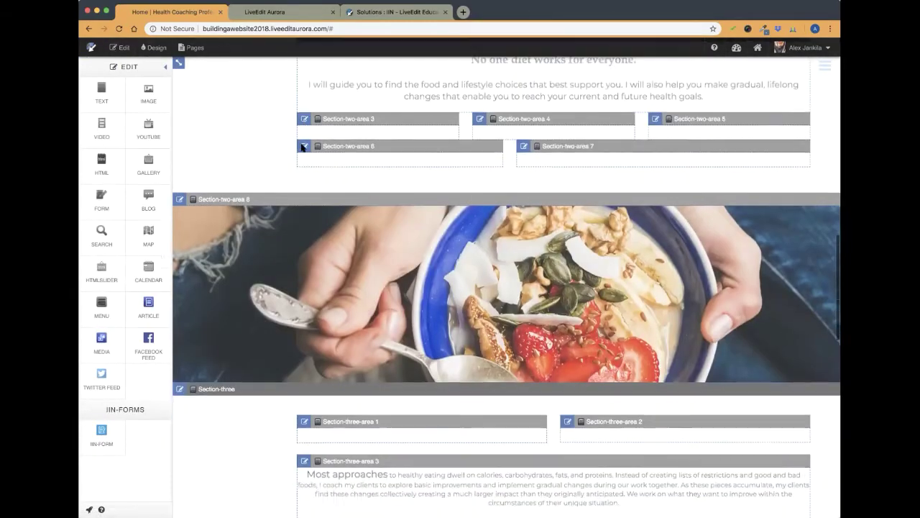
scroll(442, 199, "down", 5)
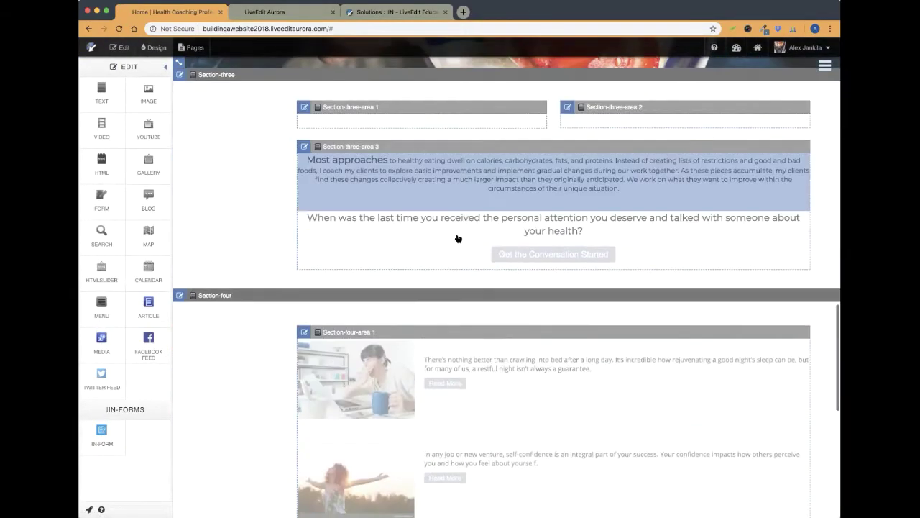
left_click(366, 205)
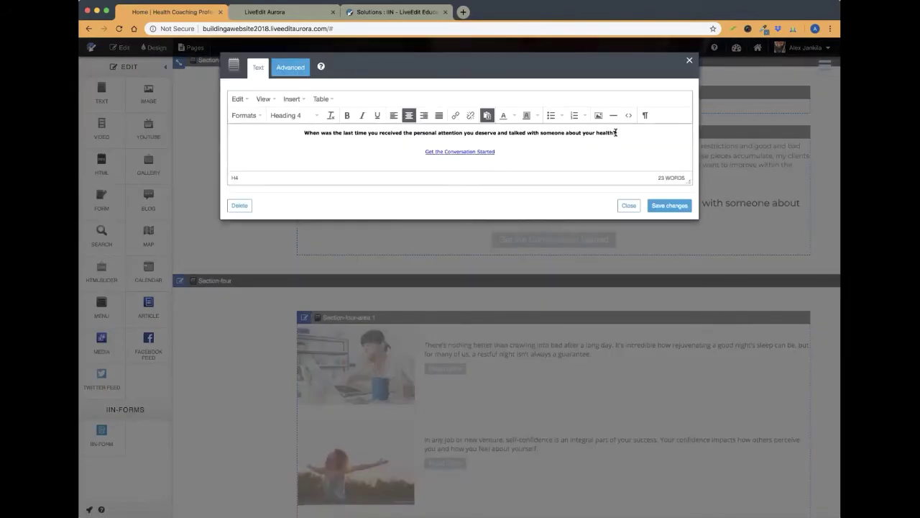
left_click_drag(620, 132, 297, 132)
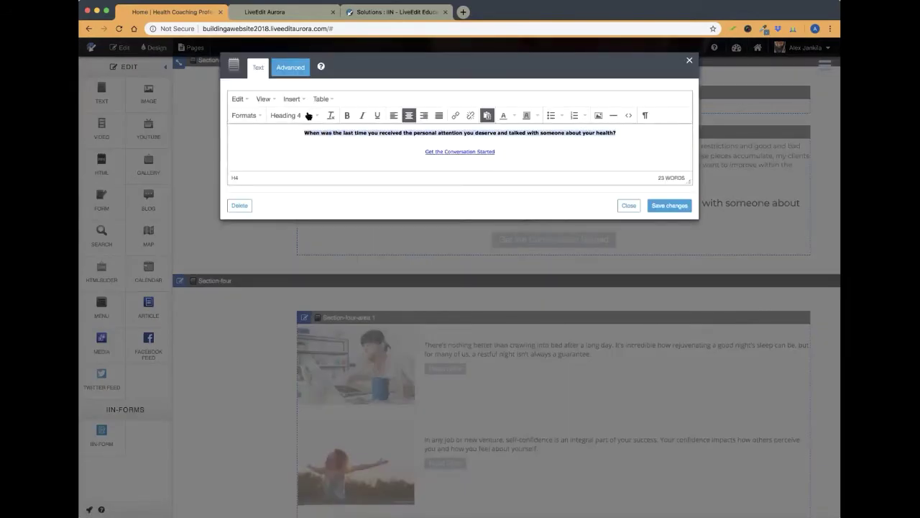
left_click(309, 116)
left_click(306, 175)
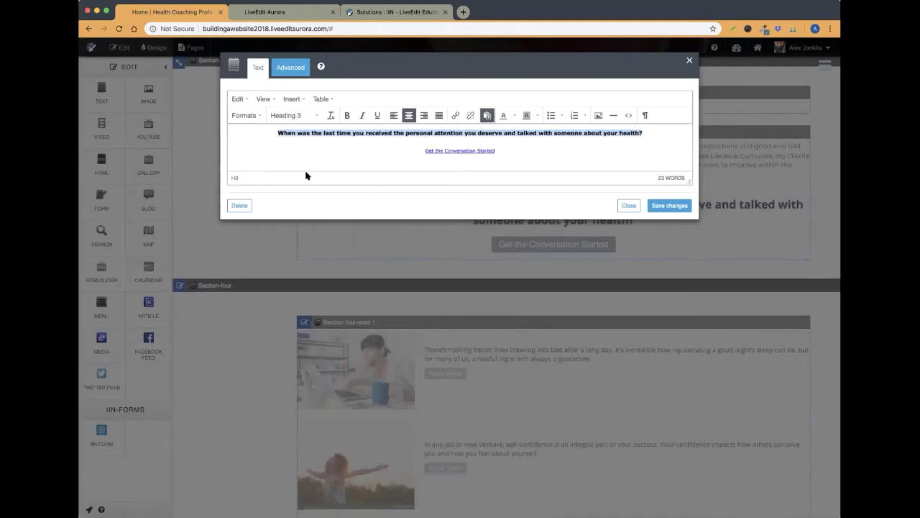
Step: Give the question a serif font family like the "No one diet works for everyone." heading, save the text, and preview the page
left_click(256, 118)
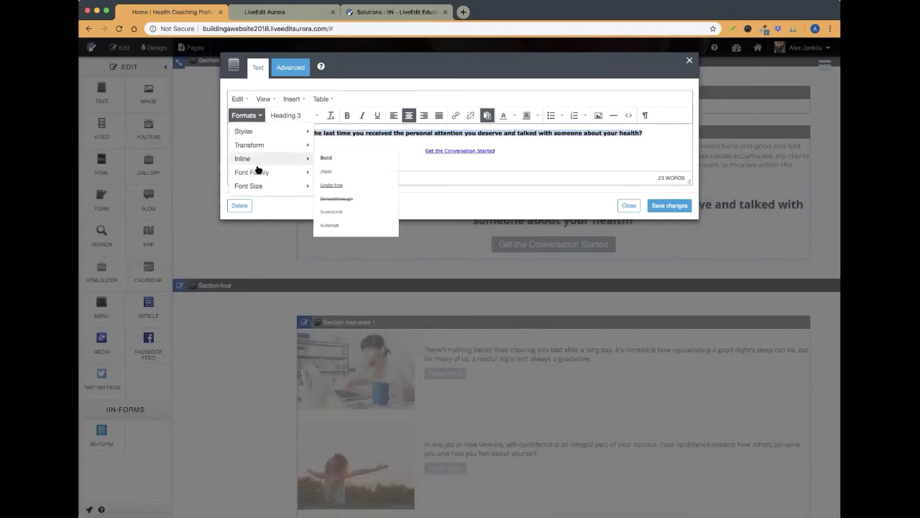
mouse_move(259, 173)
left_click(335, 186)
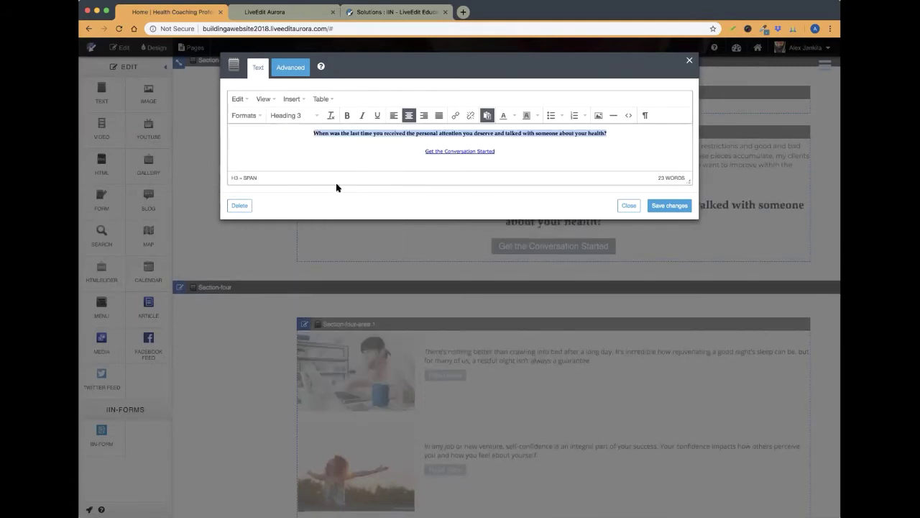
left_click_drag(416, 67, 451, 284)
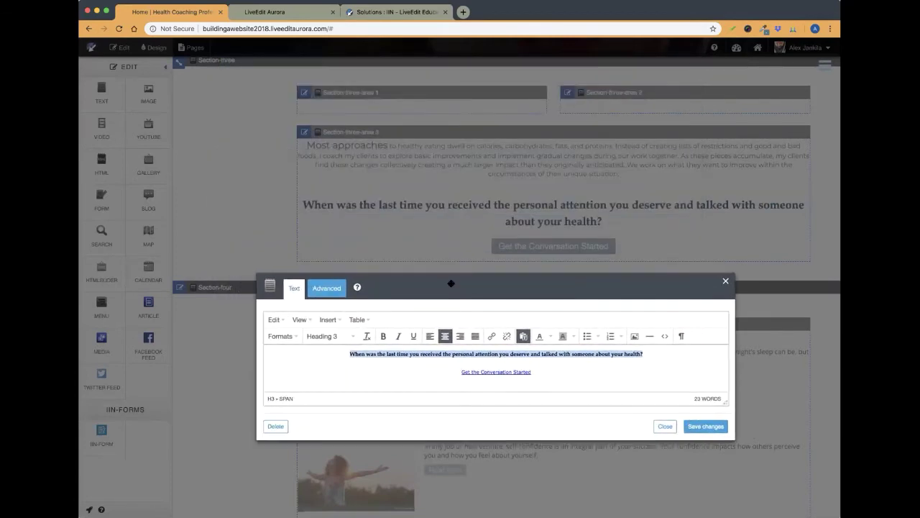
left_click(705, 427)
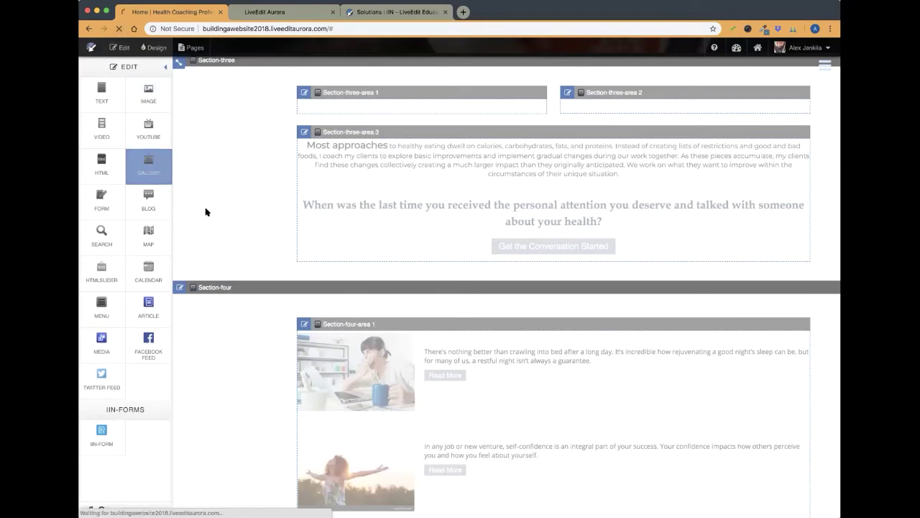
scroll(219, 205, "up", 5)
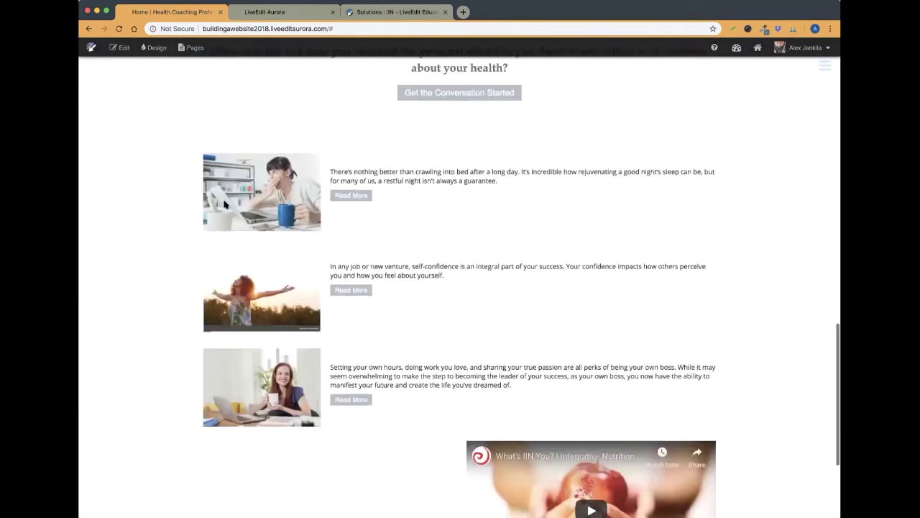
Step: In editing mode, set Section-three-area 3's text alignment to Left and save its properties
left_click(119, 48)
scroll(252, 100, "down", 7)
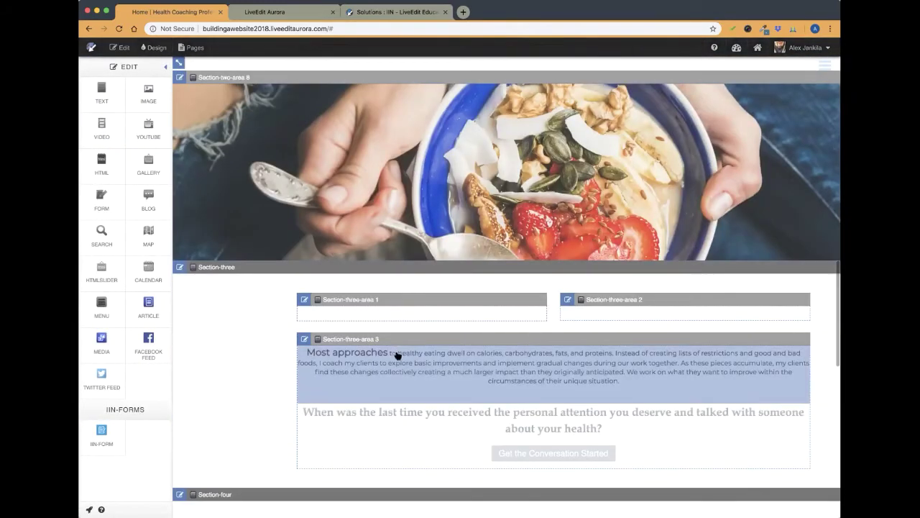
left_click(397, 358)
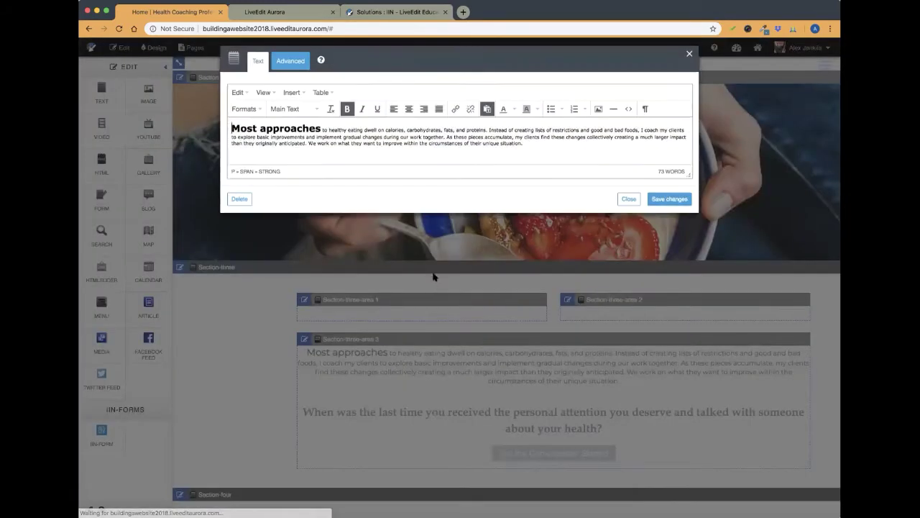
left_click(627, 206)
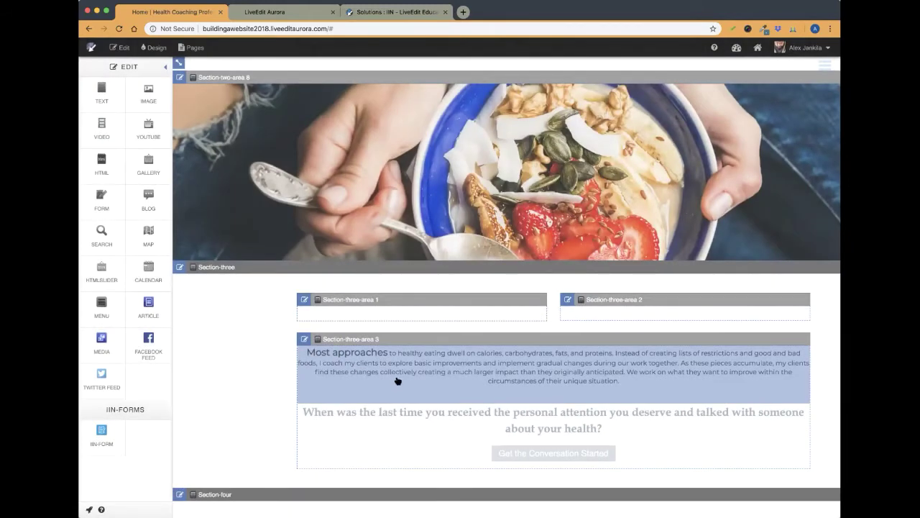
left_click(305, 338)
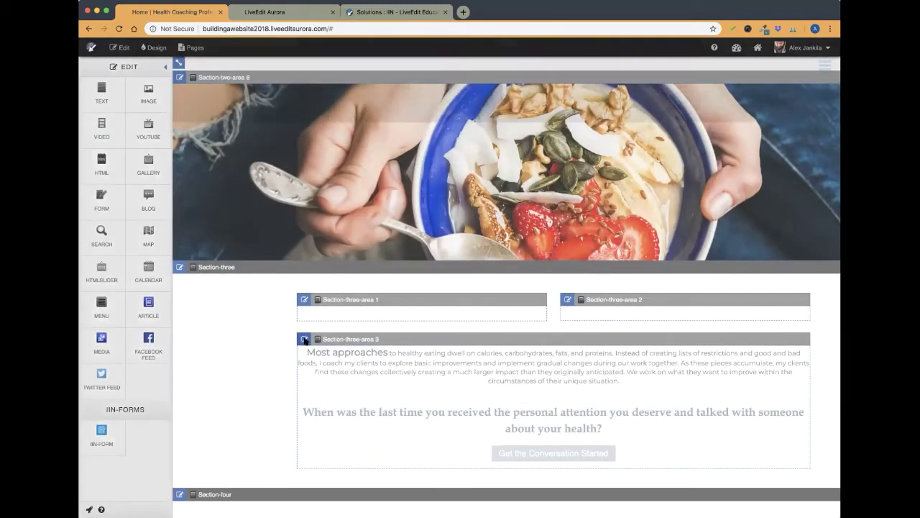
left_click(434, 86)
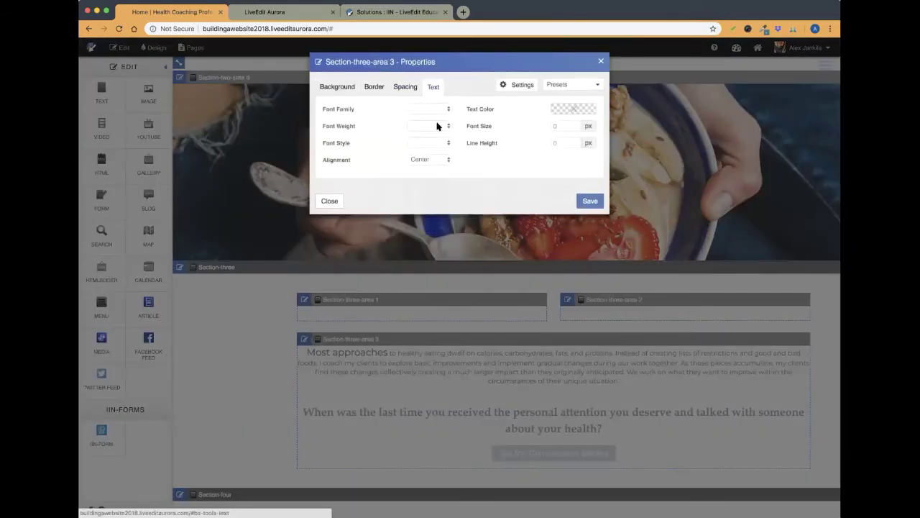
left_click(429, 160)
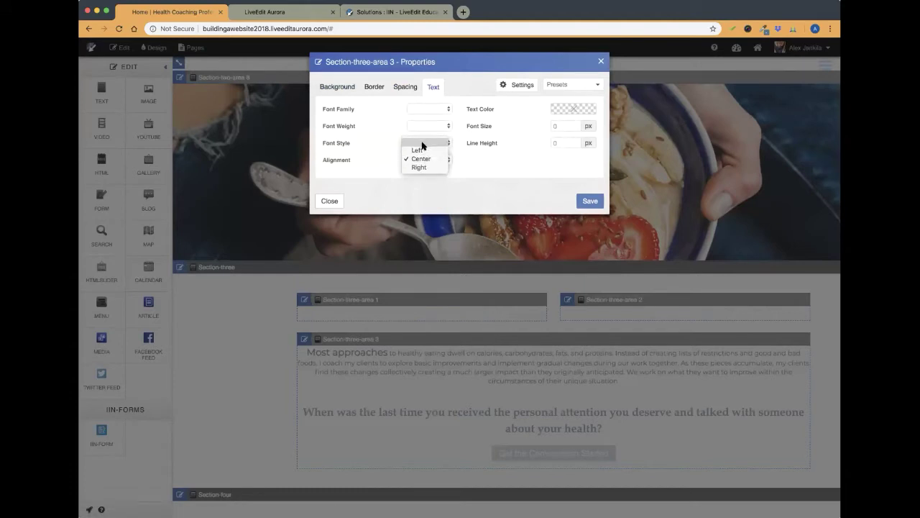
left_click(421, 148)
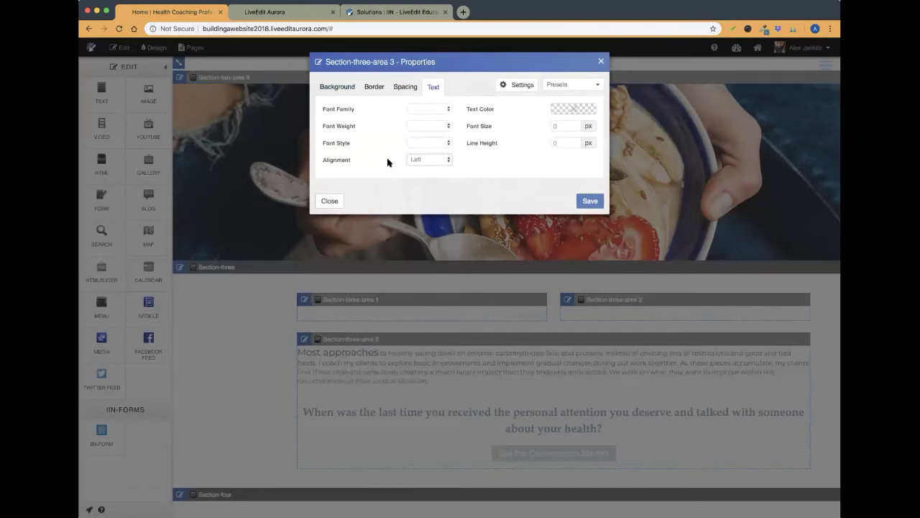
left_click(590, 201)
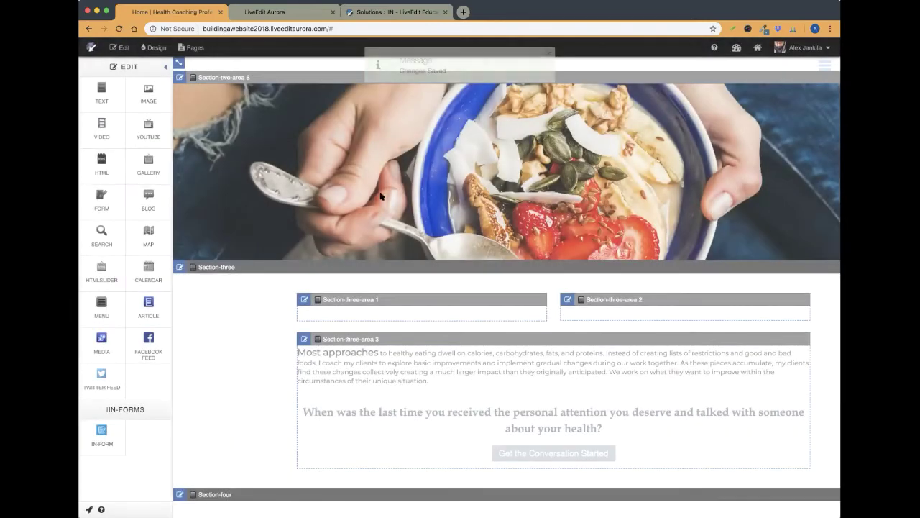
Step: Preview the page outside editing mode and examine the spacing around section three
left_click(117, 49)
scroll(170, 146, "up", 5)
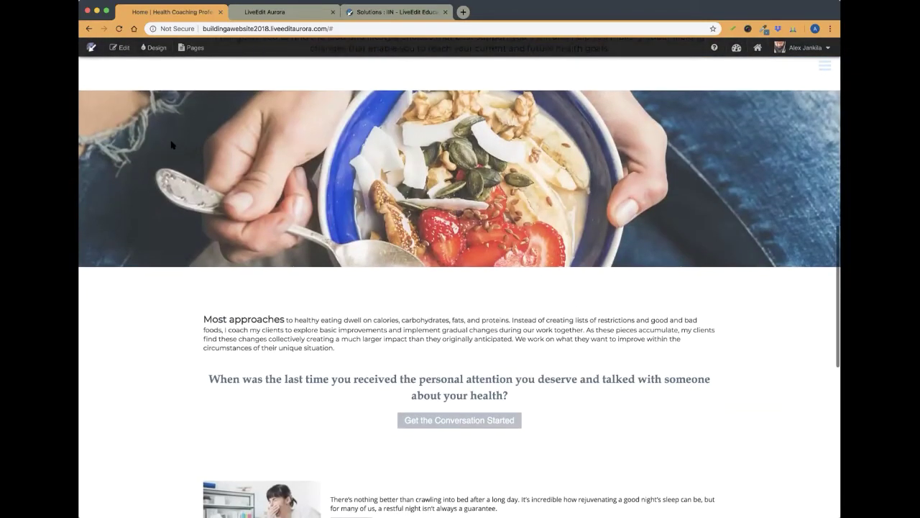
scroll(171, 145, "down", 3)
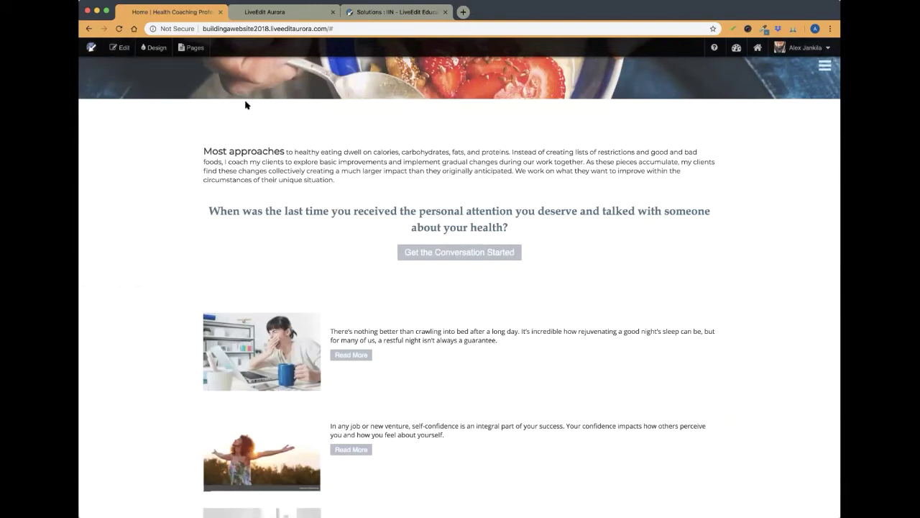
Step: In editing mode, set Section-three-area 1's bottom margin to 0 px, remove all its applied styles, and save its properties
left_click(119, 47)
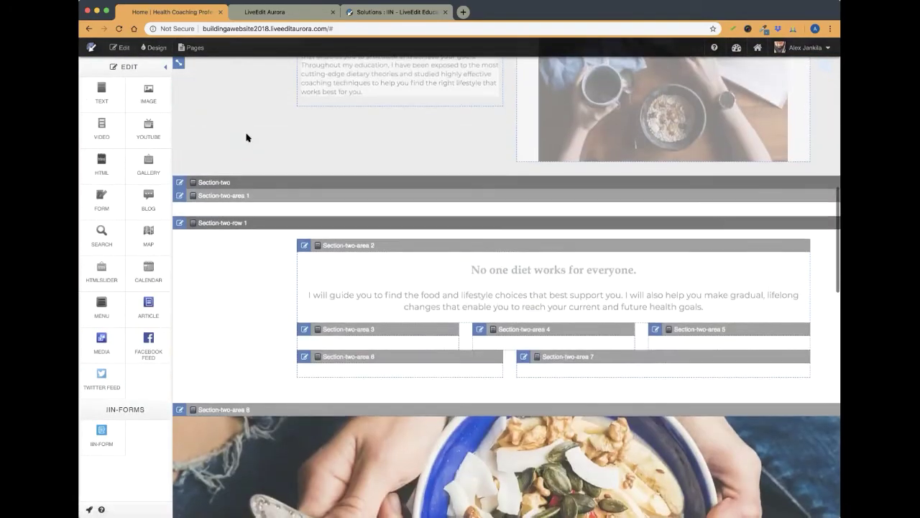
scroll(247, 137, "down", 6)
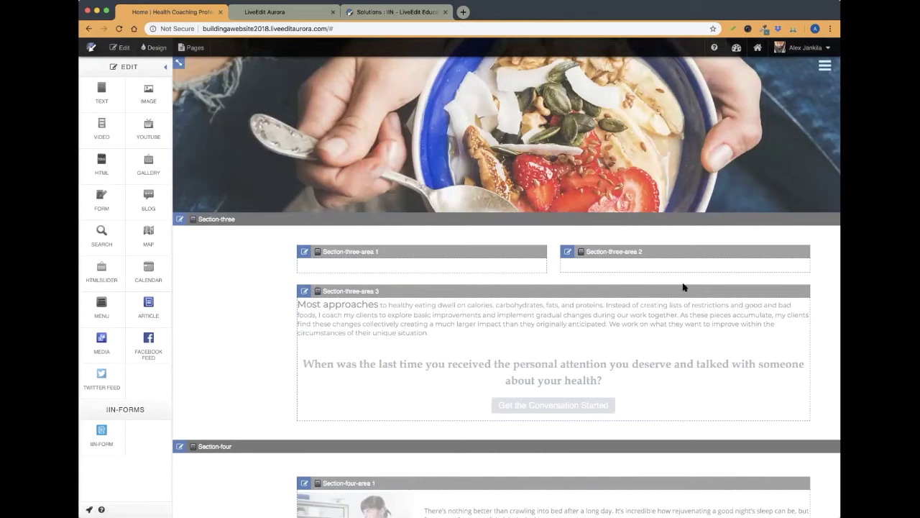
left_click(304, 251)
left_click(405, 87)
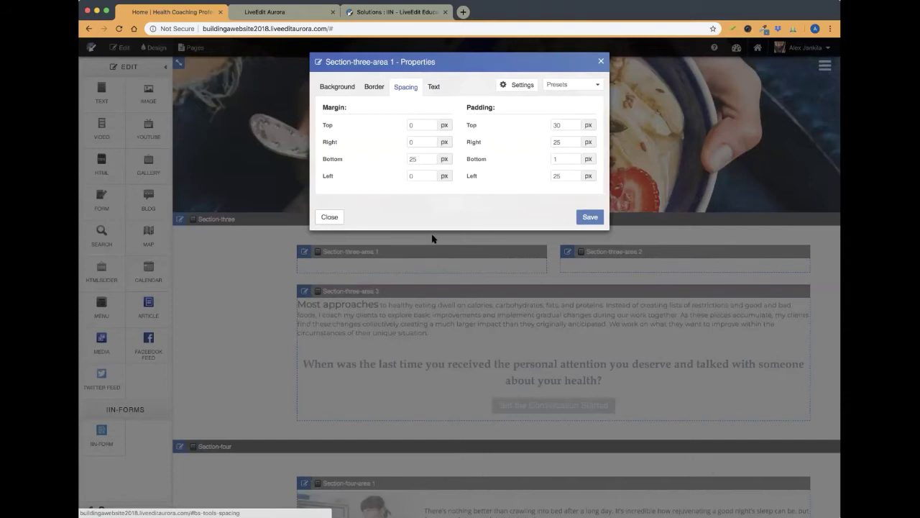
double_click(418, 158)
type("0")
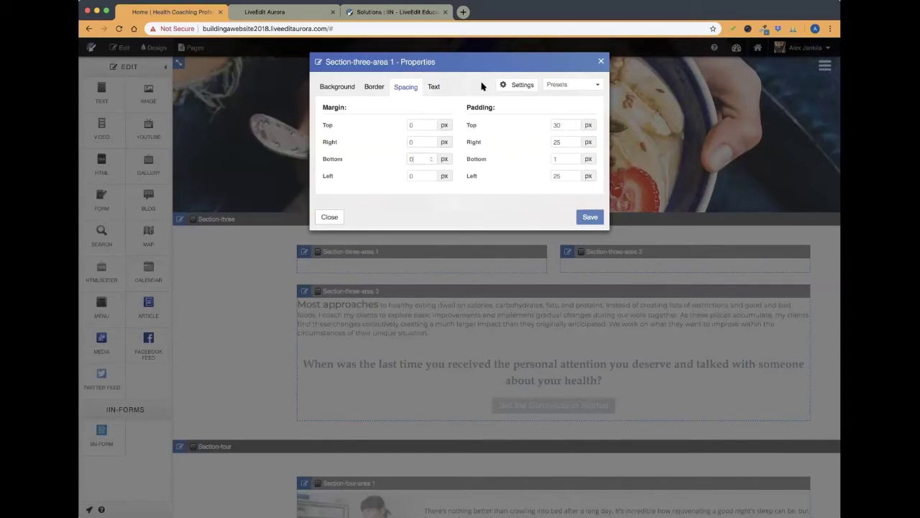
left_click(511, 87)
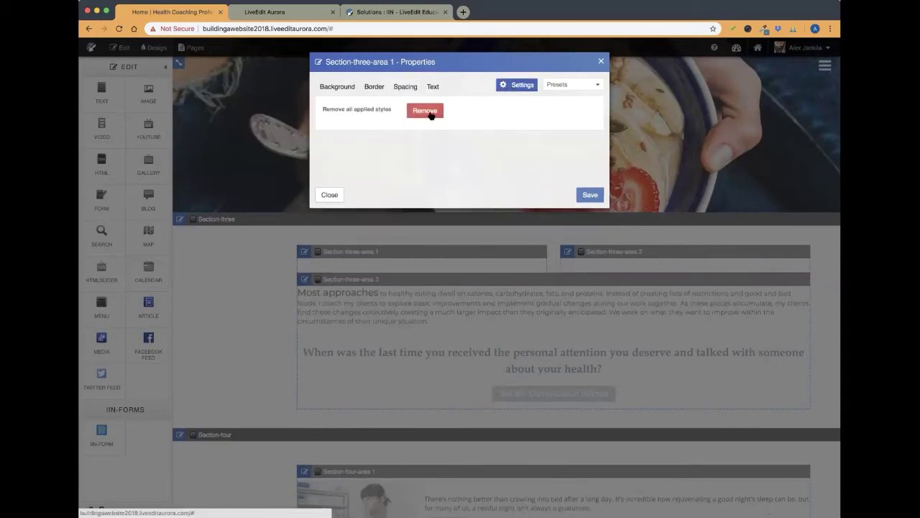
left_click(427, 112)
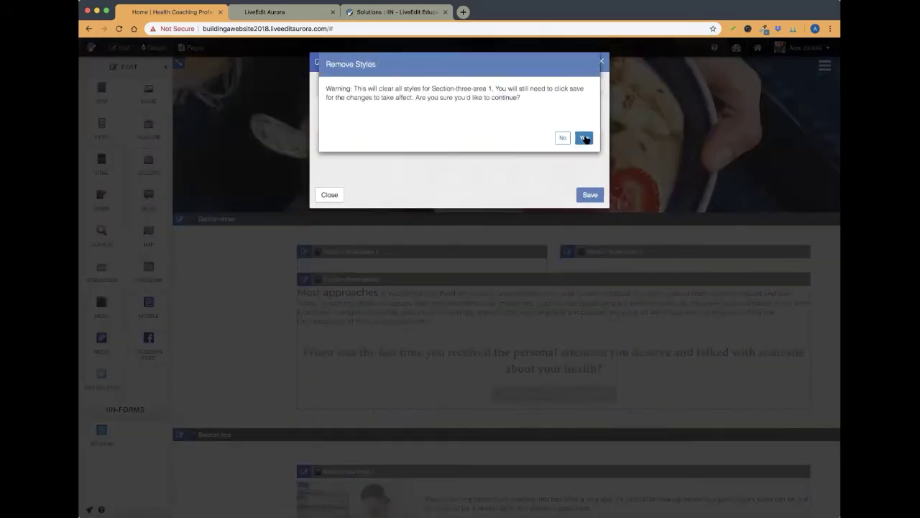
left_click(584, 139)
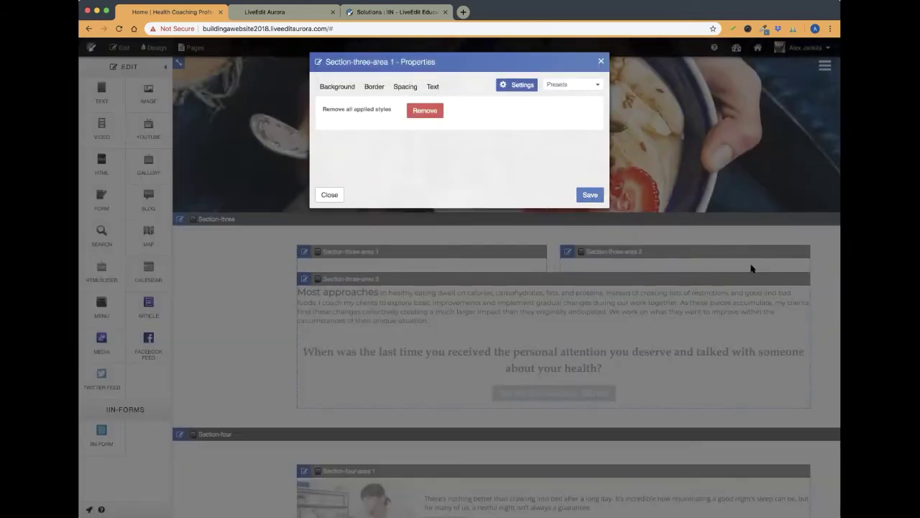
left_click(602, 200)
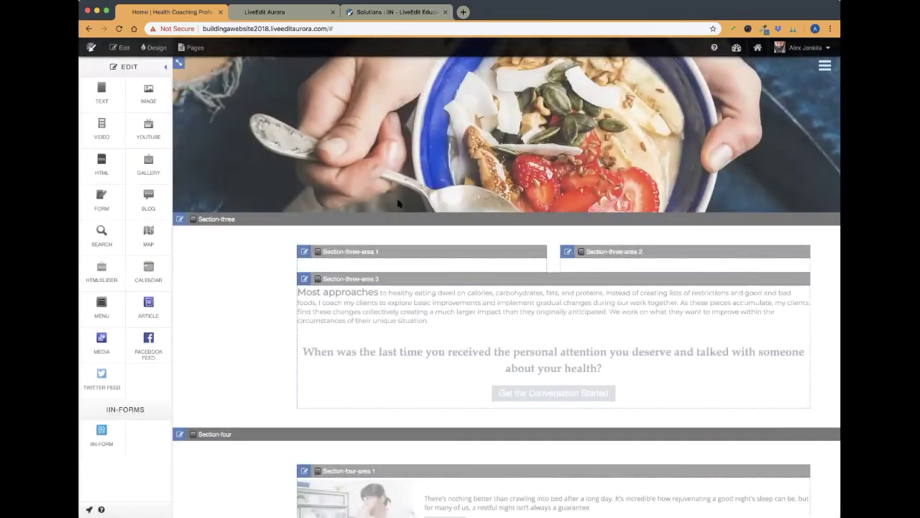
Step: Preview the page outside editing mode and review section three's spacing and the blog posts below it
scroll(280, 263, "down", 2)
scroll(281, 263, "down", 3)
scroll(282, 263, "up", 5)
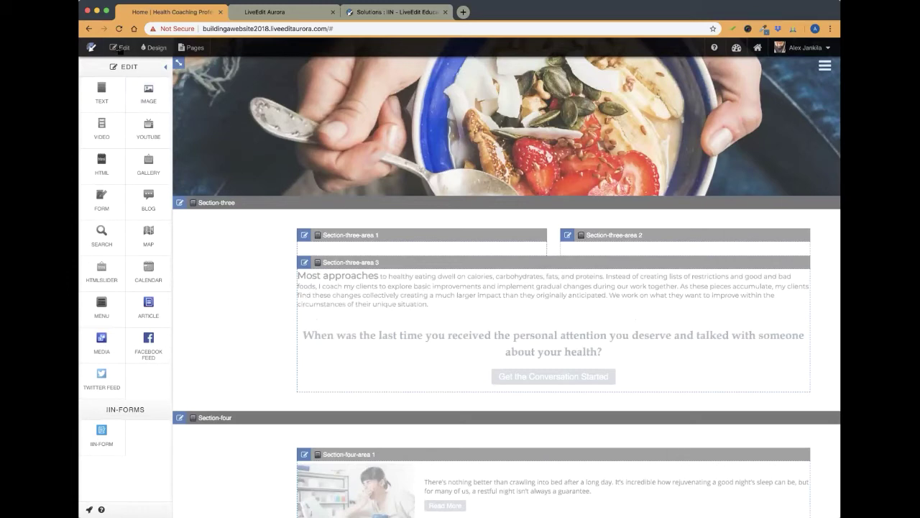
left_click(115, 46)
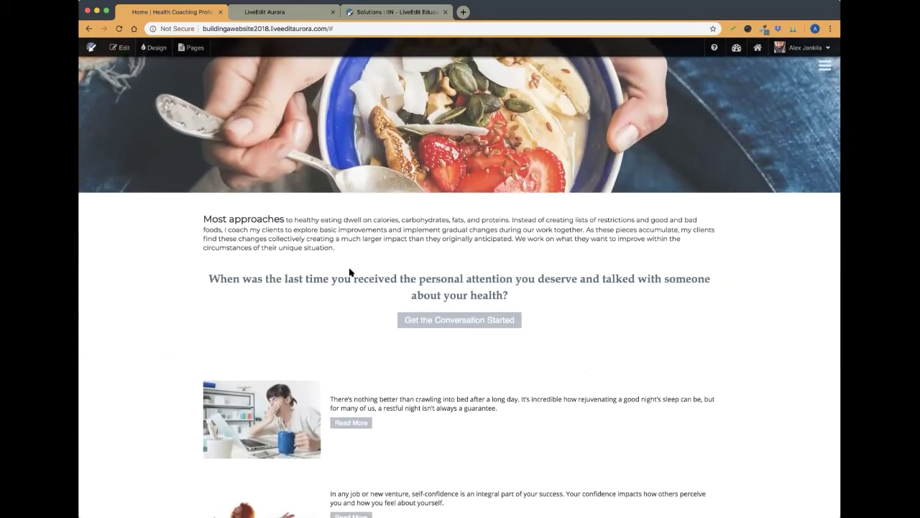
scroll(349, 272, "down", 2)
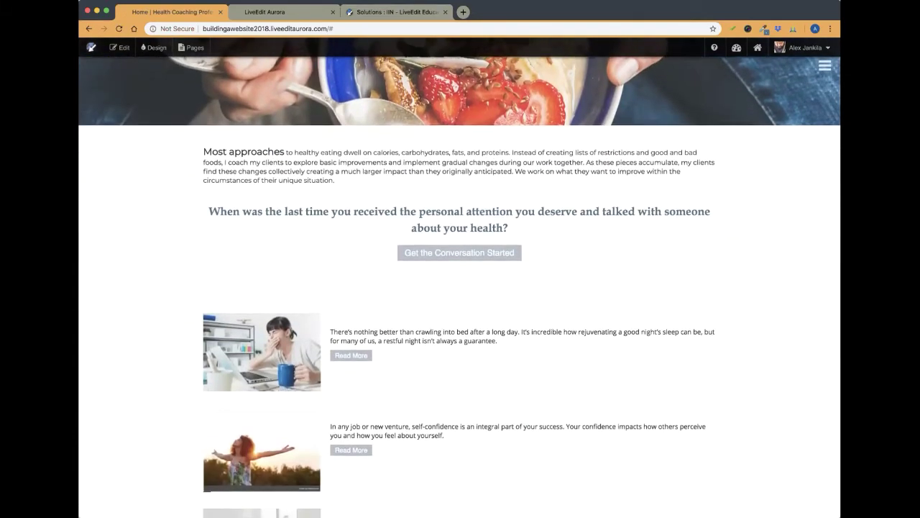
scroll(323, 232, "down", 5)
scroll(322, 232, "up", 3)
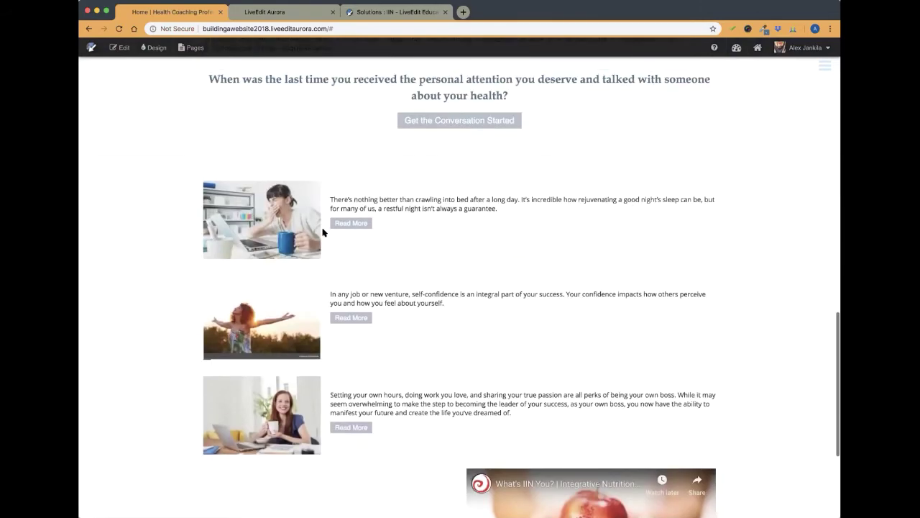
Step: In editing mode, move the blog block from Section-four-area 1 into Section-four-area 2, beside the video
left_click(119, 48)
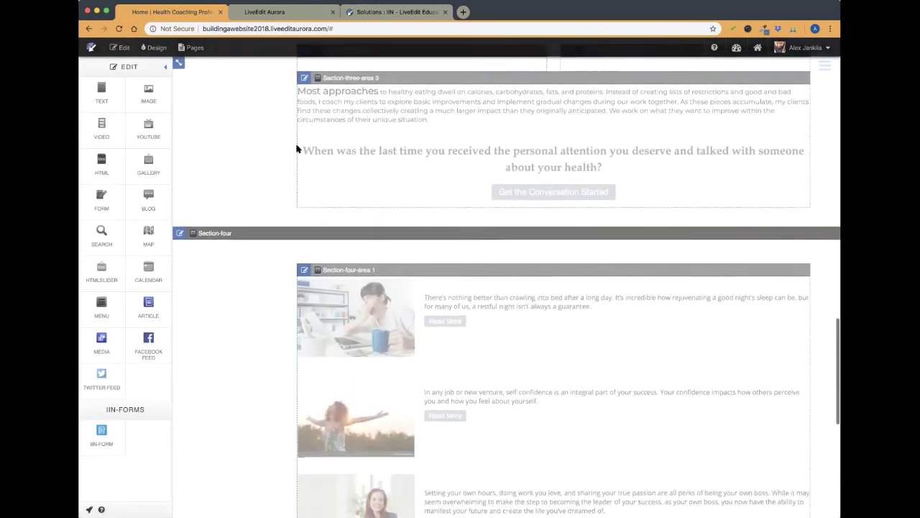
scroll(297, 149, "down", 2)
left_click_drag(124, 210, 374, 211)
scroll(444, 256, "down", 3)
scroll(444, 252, "down", 2)
scroll(670, 315, "down", 1)
scroll(610, 230, "up", 3)
scroll(437, 141, "up", 2)
scroll(384, 136, "down", 3)
scroll(248, 256, "down", 3)
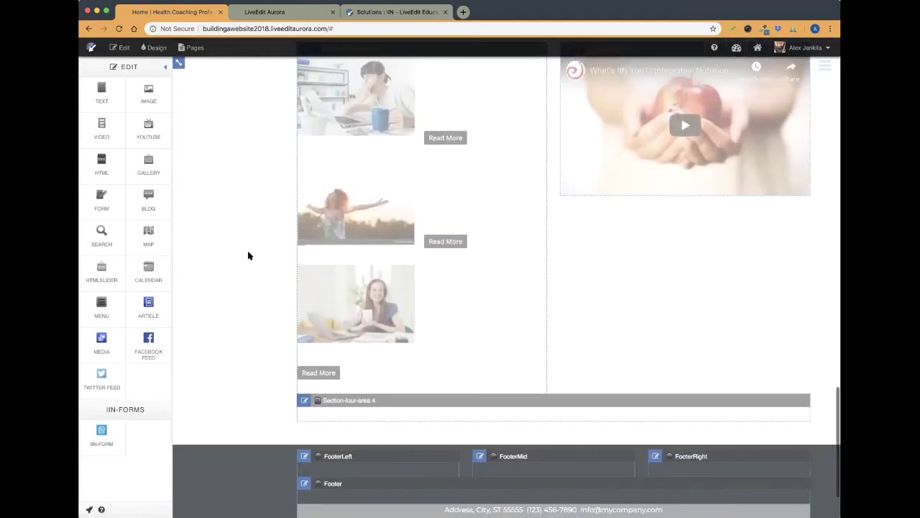
scroll(248, 255, "up", 2)
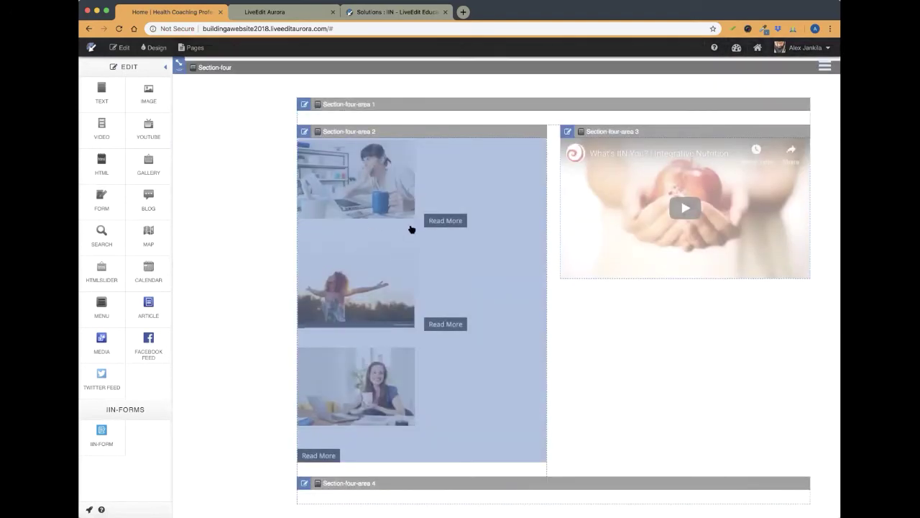
Step: Set the blog block in Section-four-area 2 to display 1 post and save the changes
left_click(411, 229)
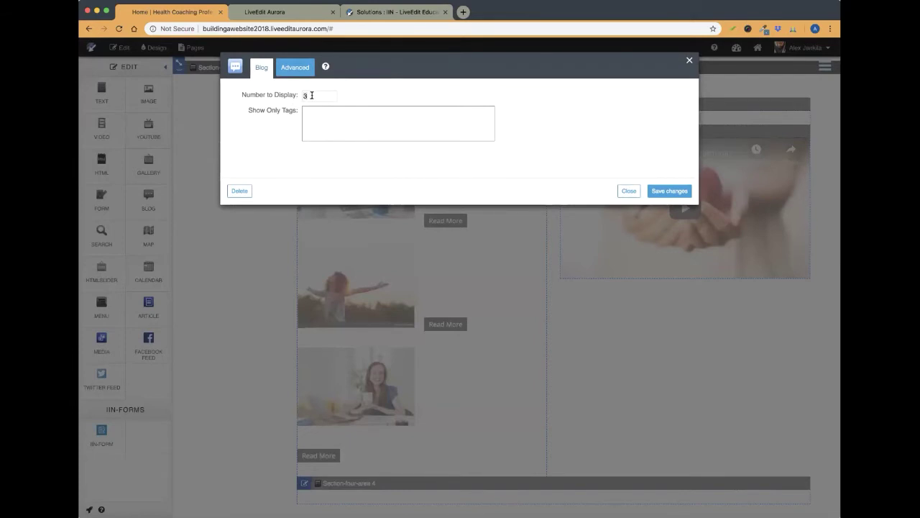
double_click(311, 94)
type("1")
left_click(678, 191)
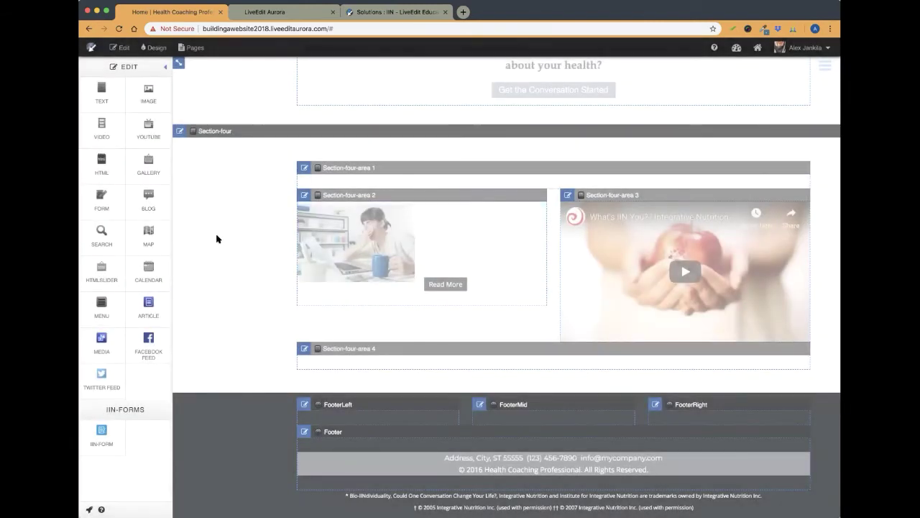
Step: Give Section-four the translucent blue-gray swatch as background color, save its properties, and preview the page
scroll(220, 237, "up", 2)
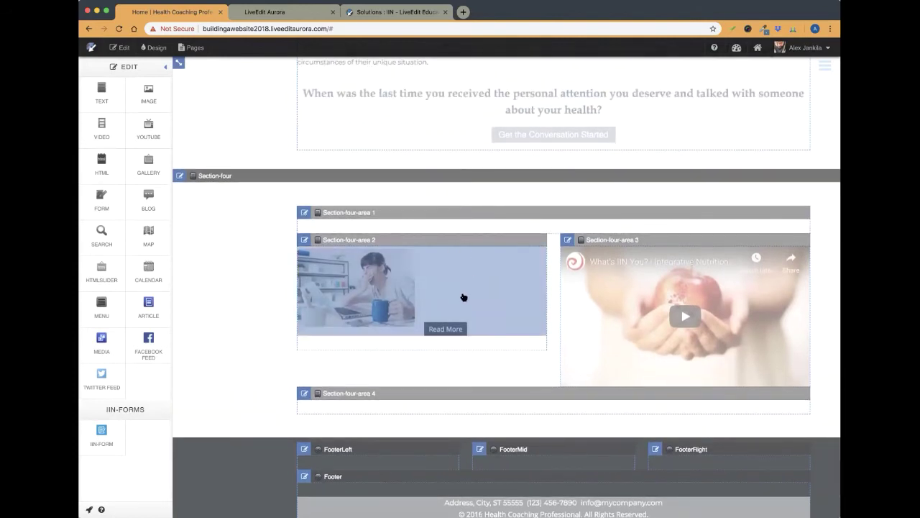
left_click(179, 176)
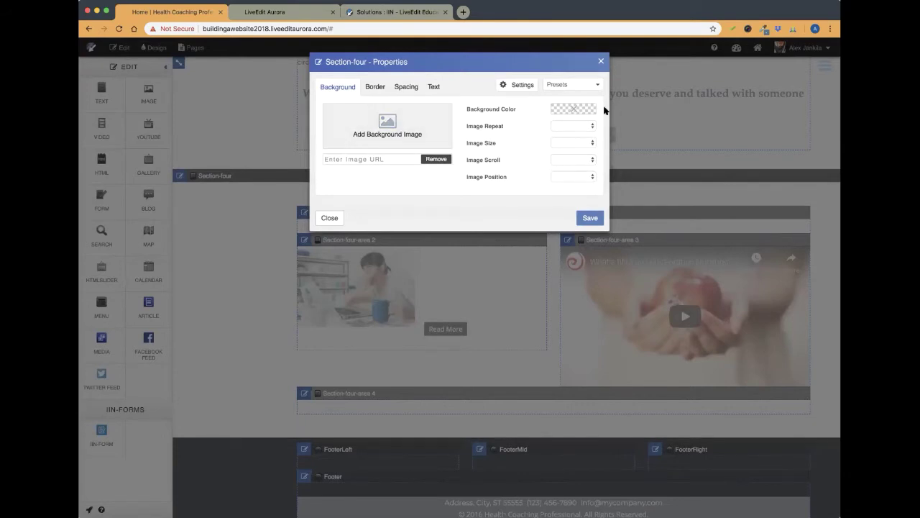
left_click(582, 112)
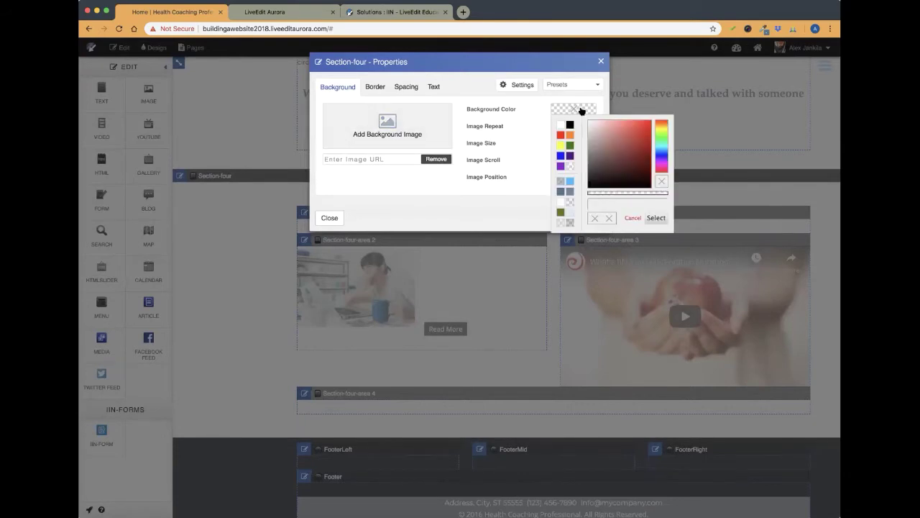
left_click(561, 182)
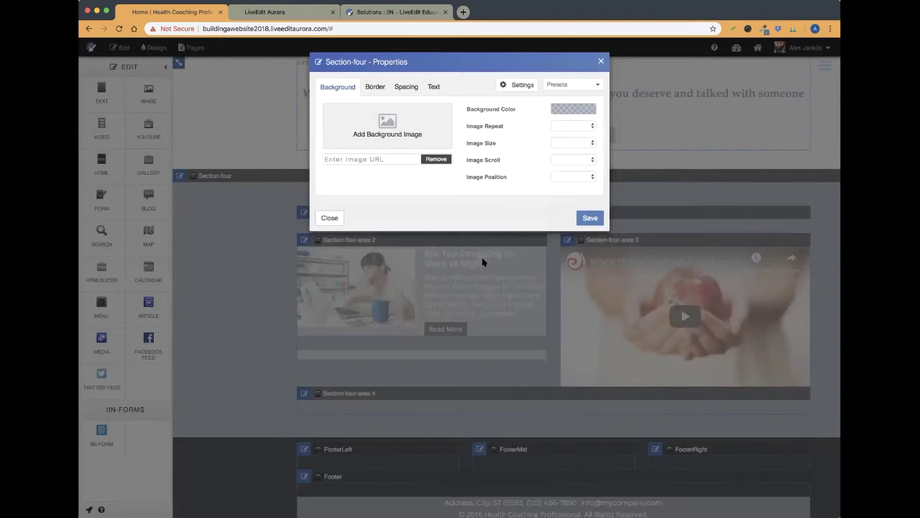
left_click_drag(455, 63, 392, 67)
left_click(524, 222)
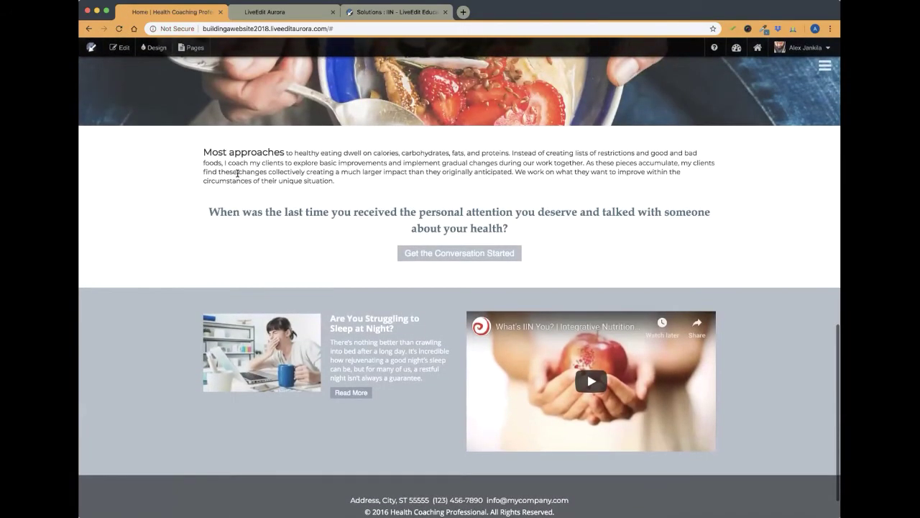
scroll(332, 245, "up", 3)
scroll(331, 244, "up", 10)
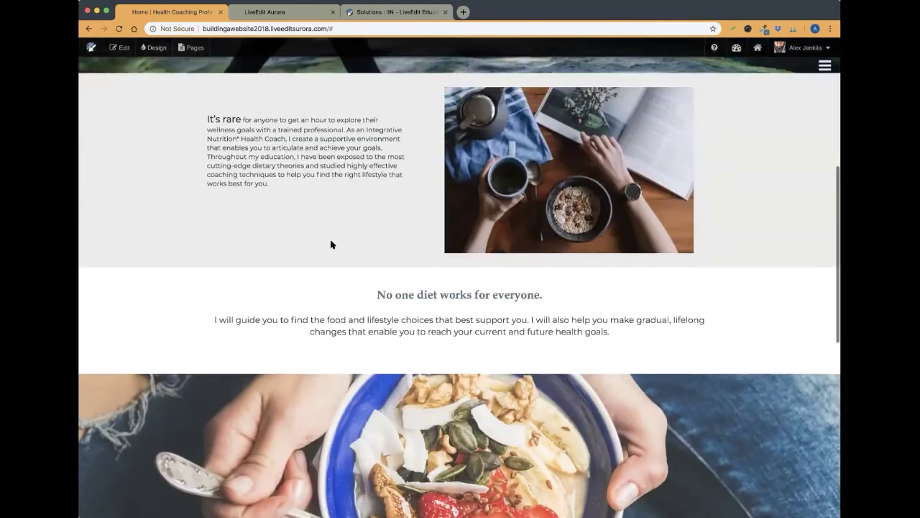
Step: In editing mode, set Section-four-area 2's top padding to 21 px, save its properties, preview the page, and resume editing
left_click(115, 47)
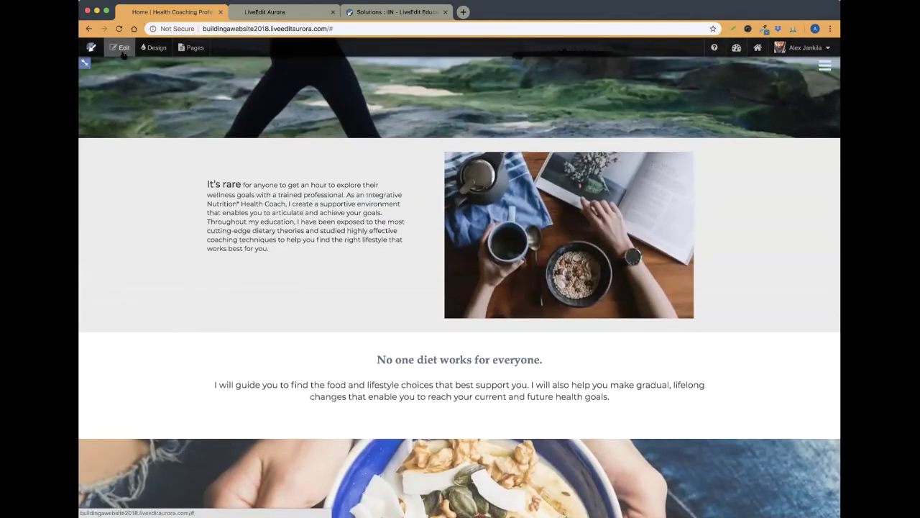
scroll(348, 230, "down", 10)
scroll(347, 230, "down", 2)
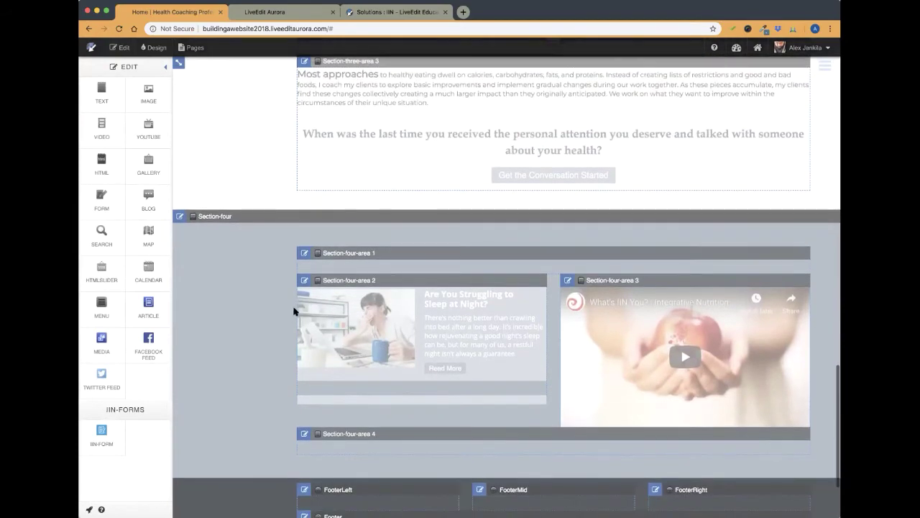
left_click(304, 280)
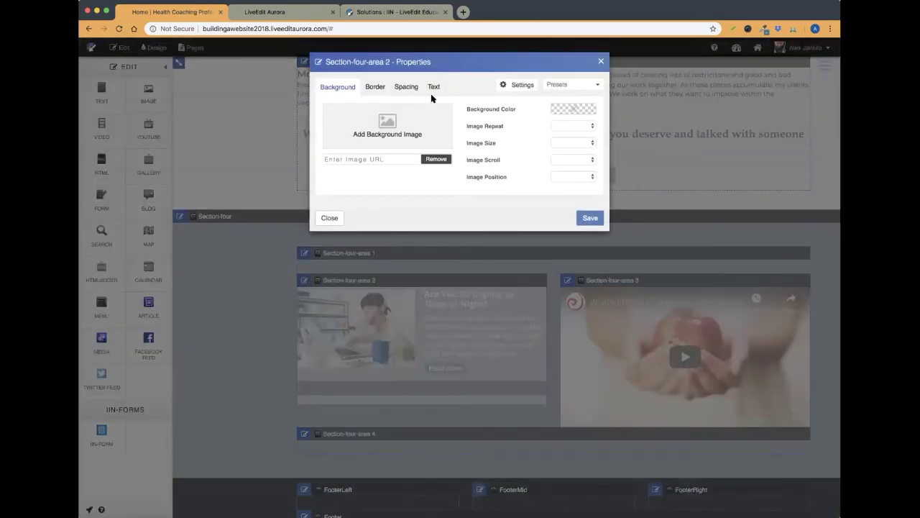
left_click(416, 88)
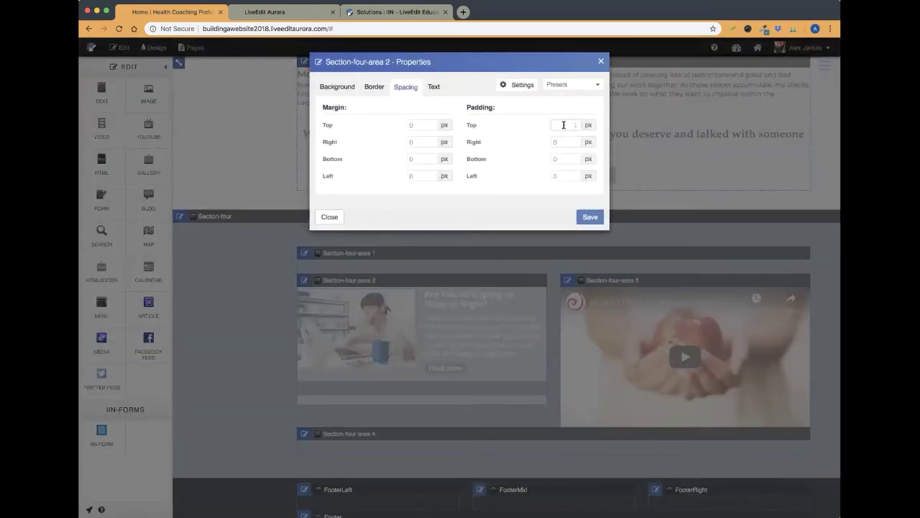
type("12")
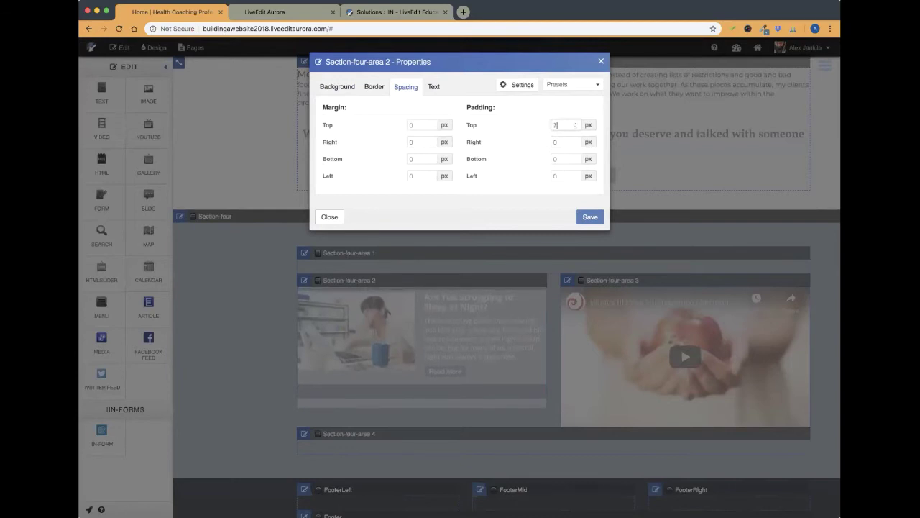
key("BackSpace")
key("BackSpace")
type("24")
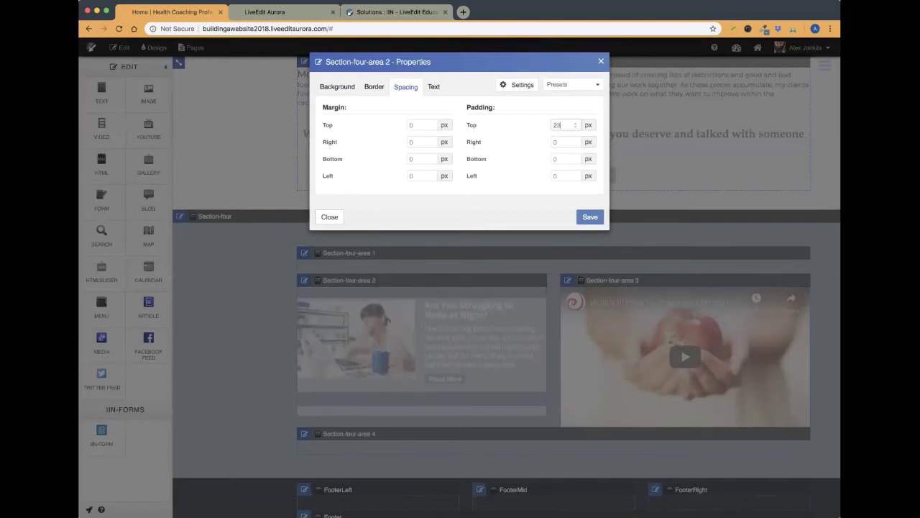
key("Down")
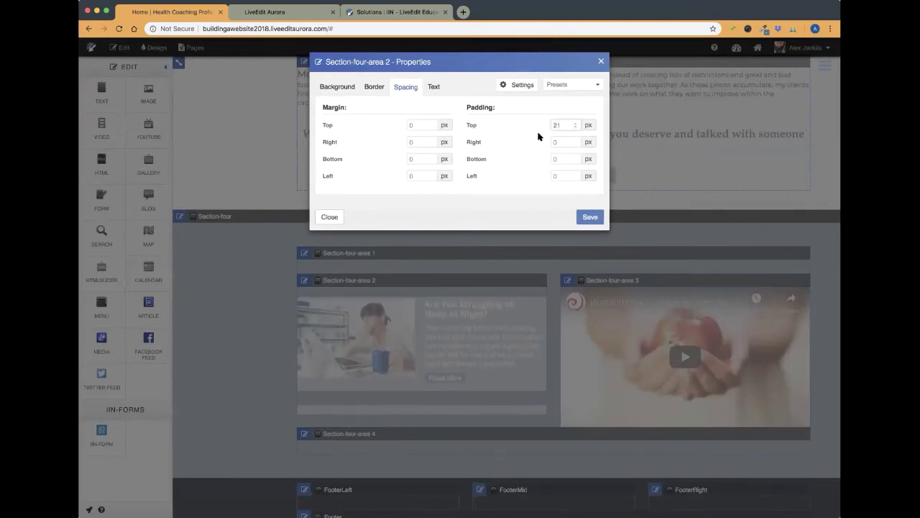
left_click(589, 217)
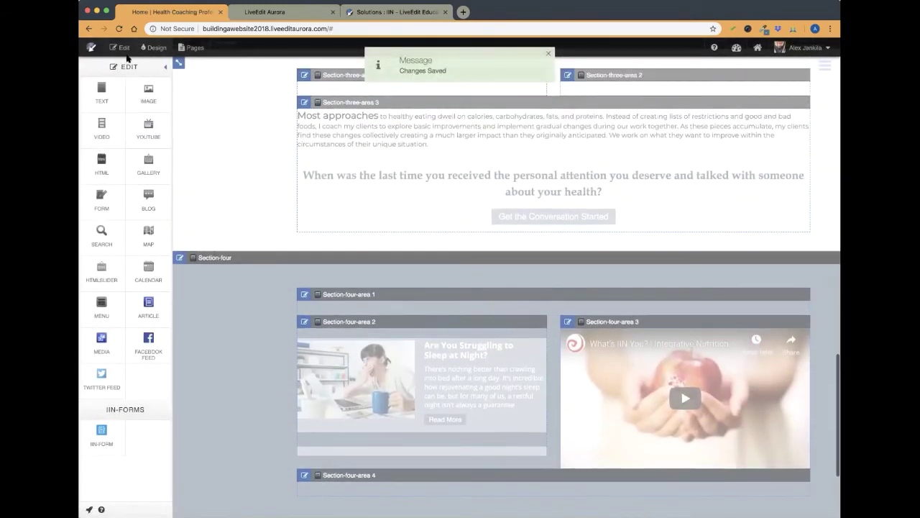
left_click(119, 52)
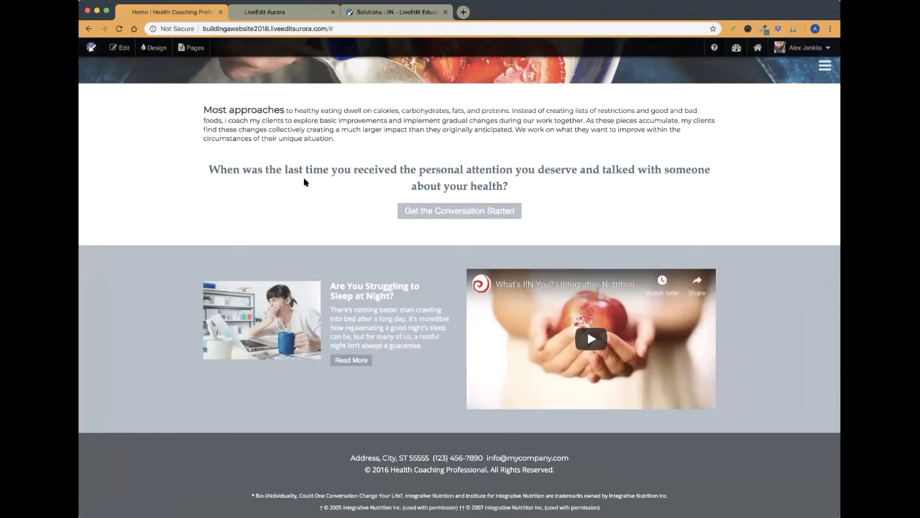
left_click(120, 47)
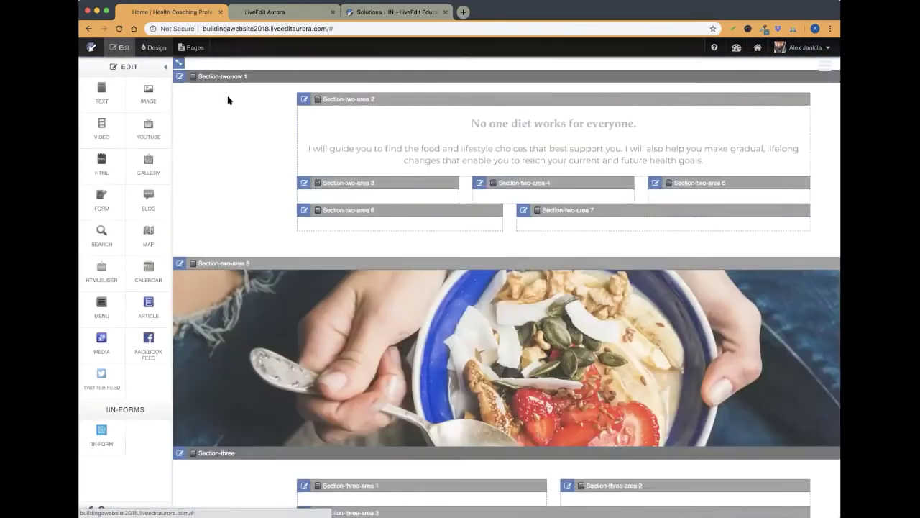
Step: Add a text block above the blog in Section-four-area 2 reading "The Organic HC Blog", formatted as centered Heading 4, and save it
scroll(229, 101, "down", 5)
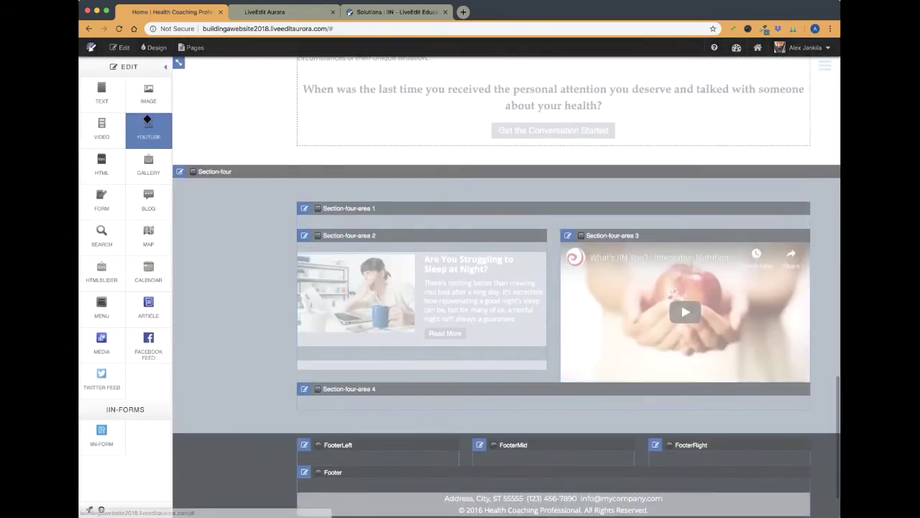
left_click_drag(109, 99, 388, 243)
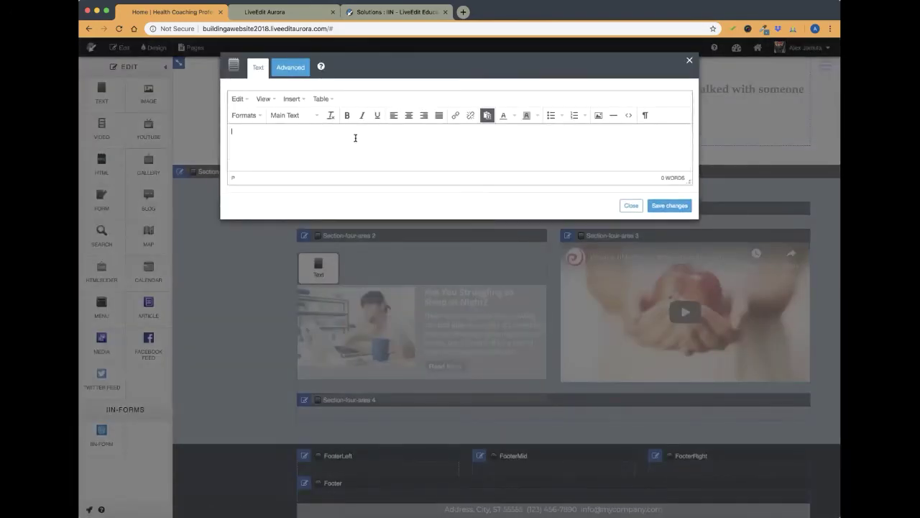
type("The Organic HC Blog")
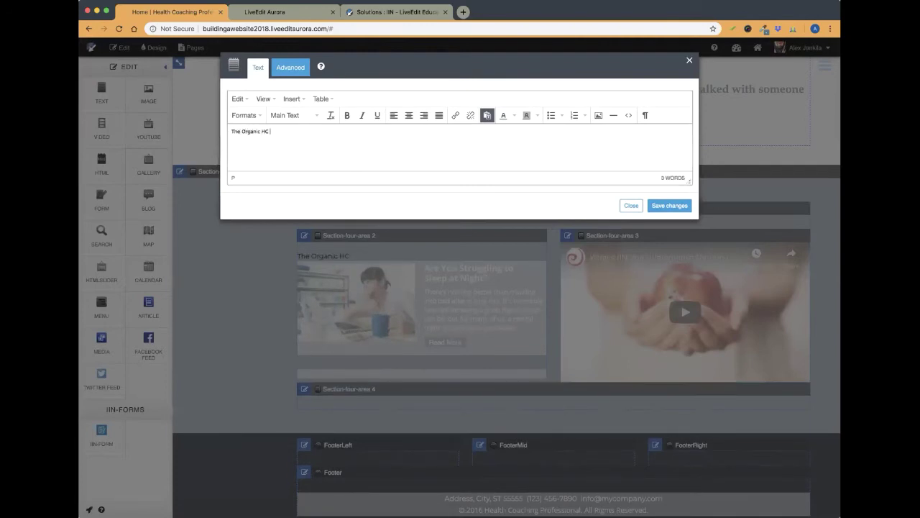
left_click(302, 115)
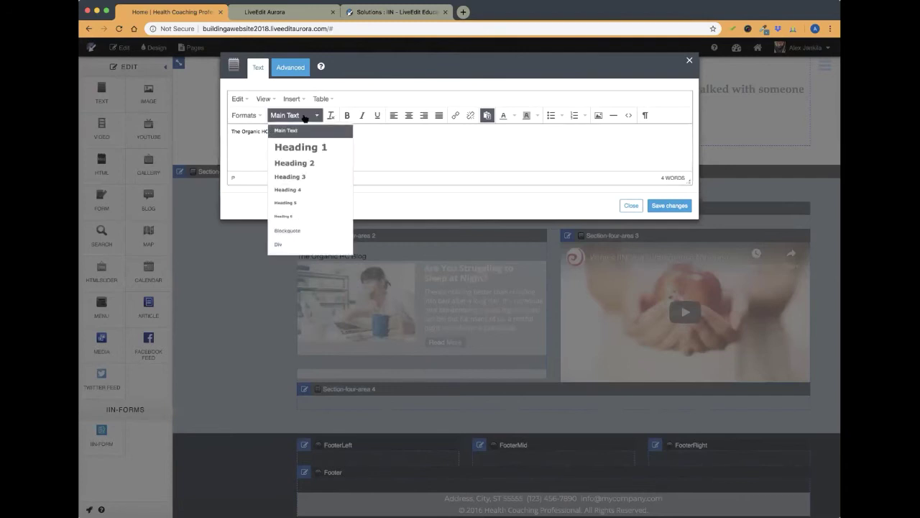
left_click(305, 191)
left_click(407, 116)
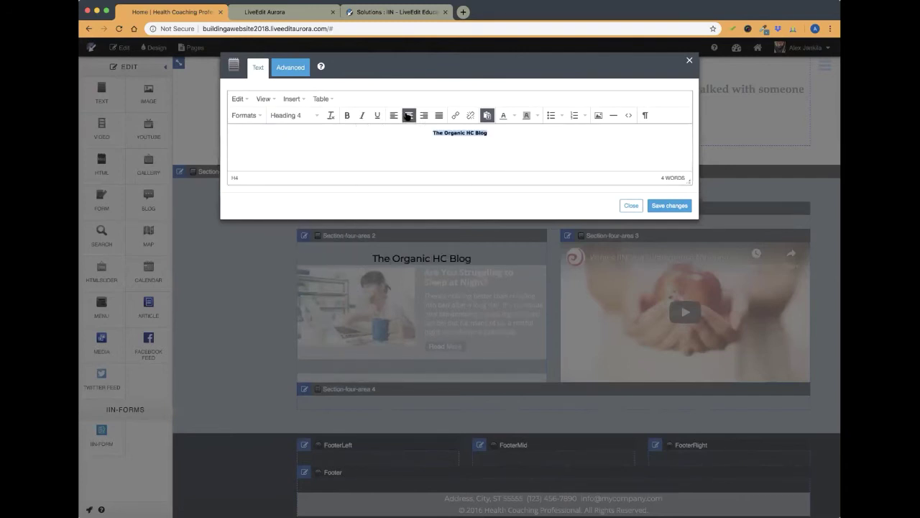
left_click(665, 206)
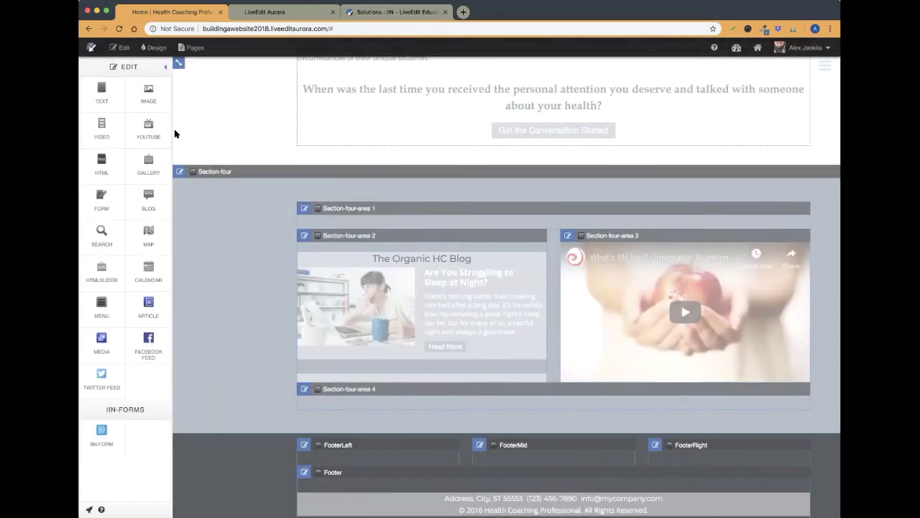
Step: Add a text block above the video in Section-four-area 3 reading "Videos", formatted as centered Heading 4, and save it
left_click_drag(101, 92, 661, 252)
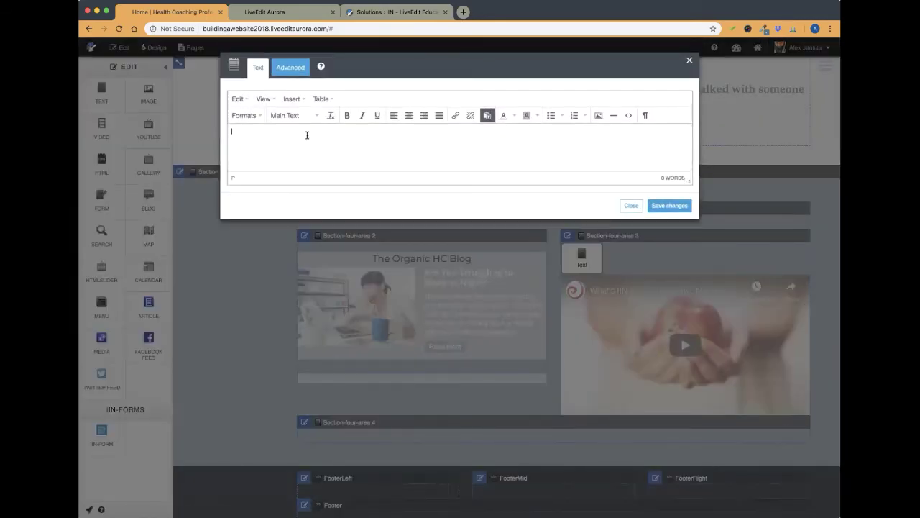
type("v")
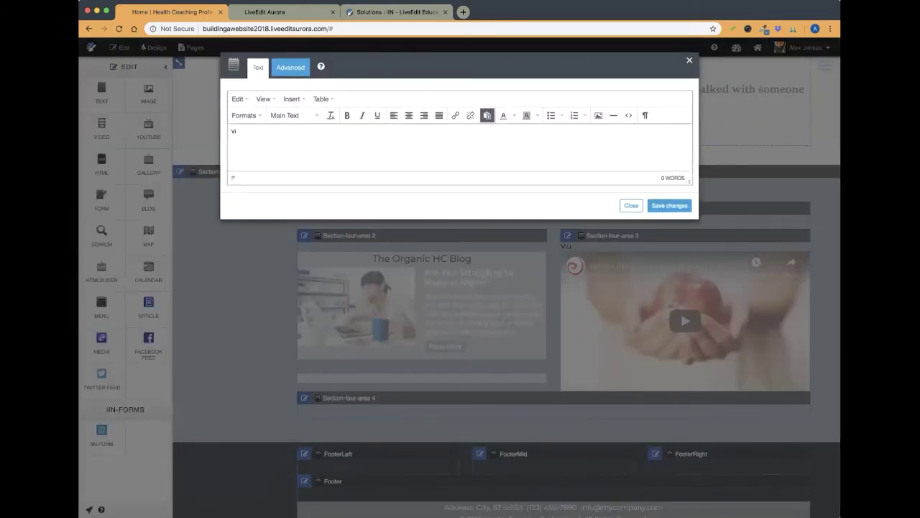
left_click_drag(252, 131, 225, 133)
left_click(309, 116)
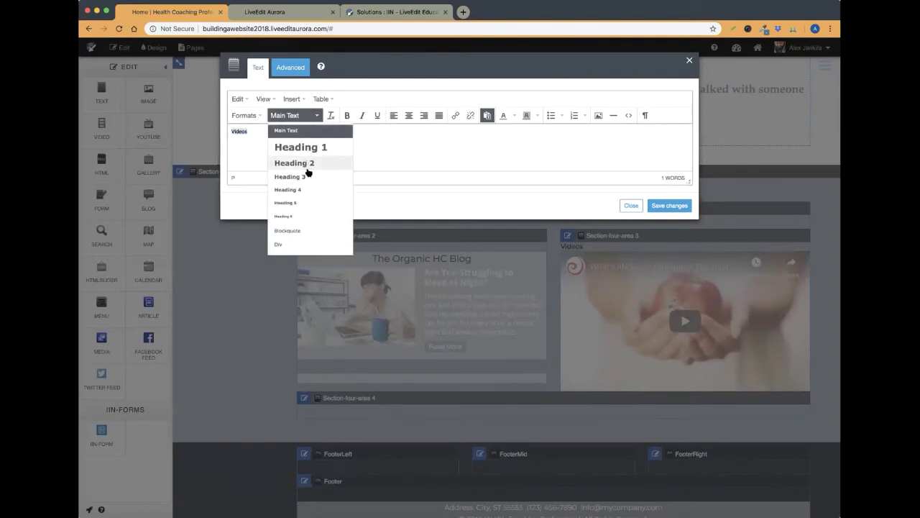
left_click(309, 190)
left_click(409, 116)
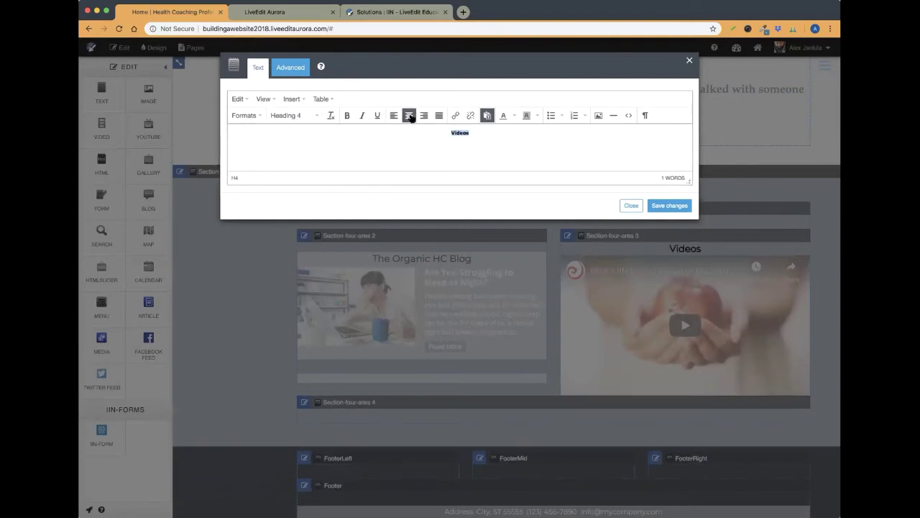
left_click(670, 205)
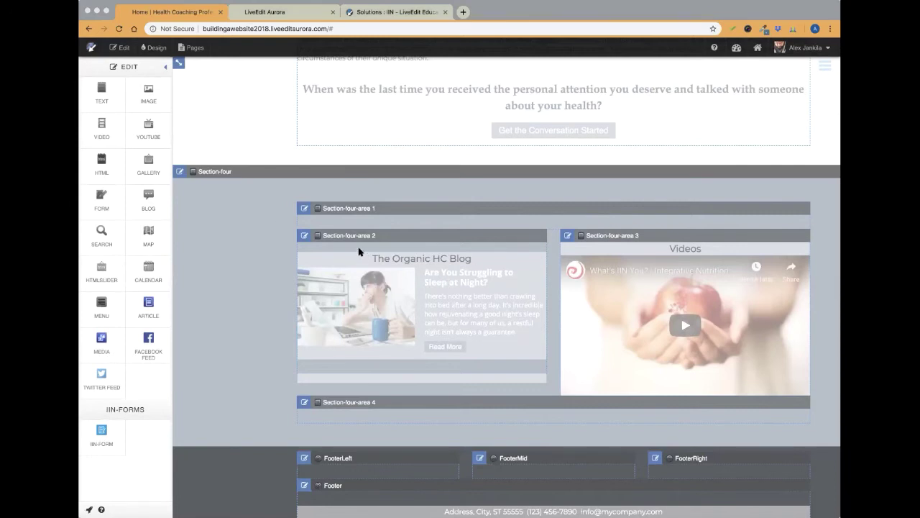
Step: Set Section-four-area 2's top padding to 0 px and save its properties
left_click(304, 236)
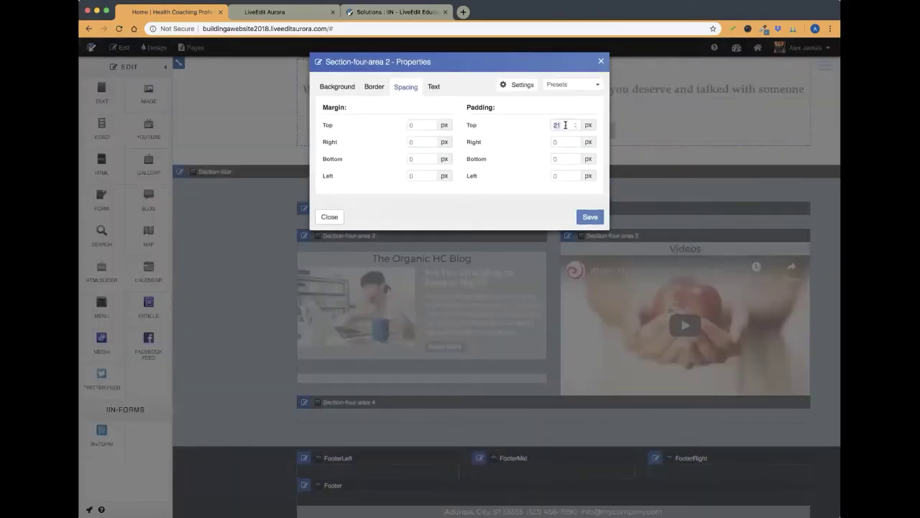
type("0")
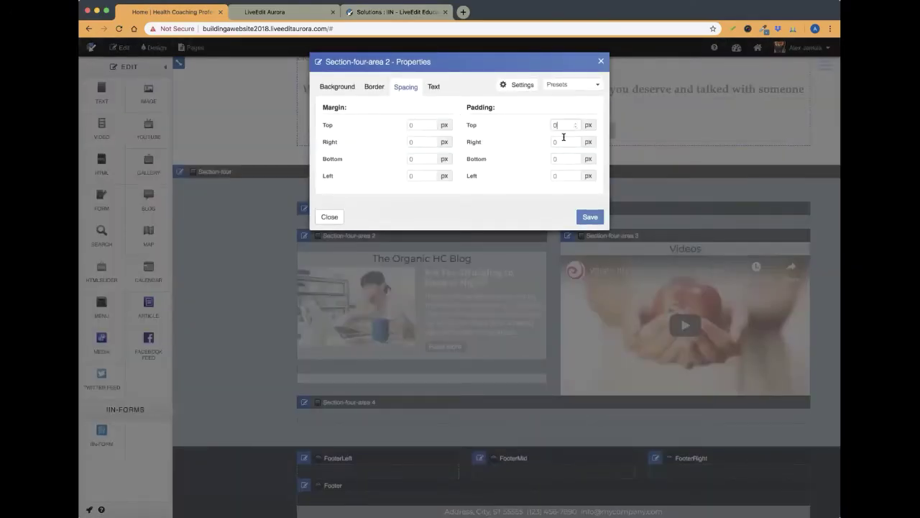
left_click(589, 217)
Step: Add an empty line below the "The Organic HC Blog" heading, save the text block, and preview the page
double_click(501, 248)
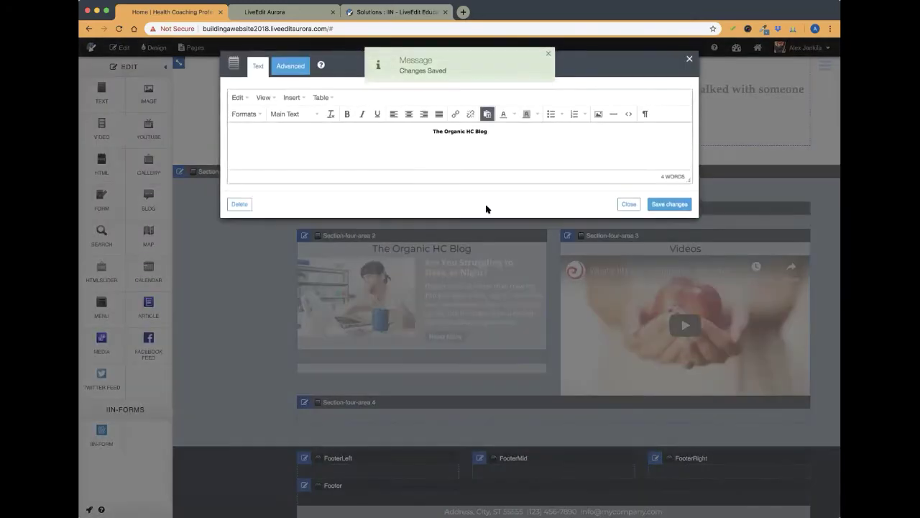
left_click(496, 134)
key("Return")
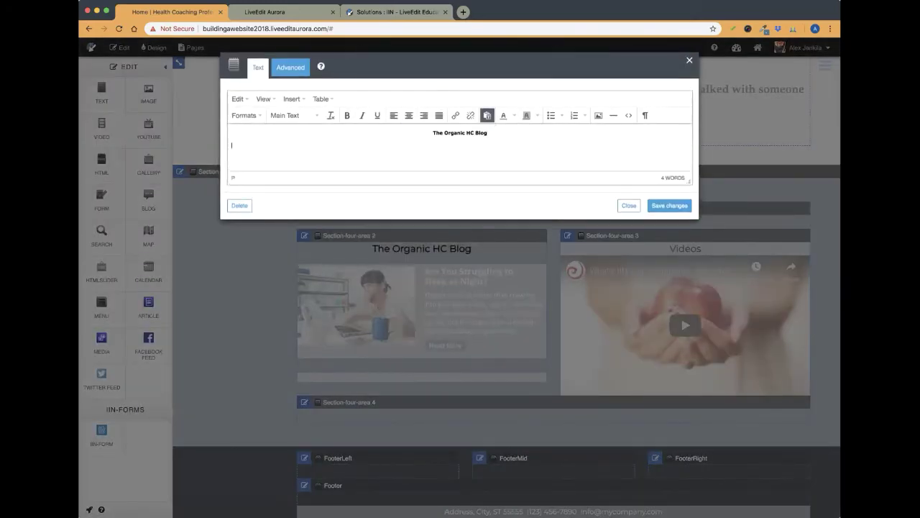
left_click(669, 206)
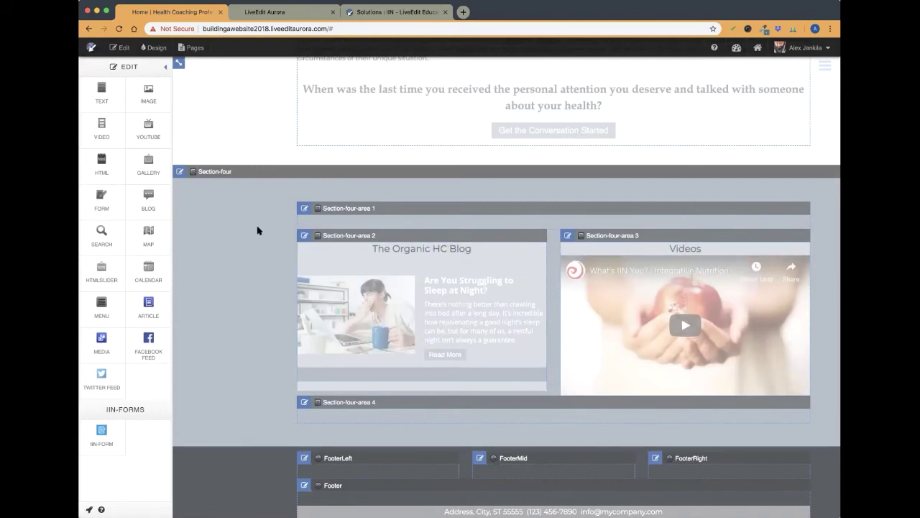
left_click(119, 49)
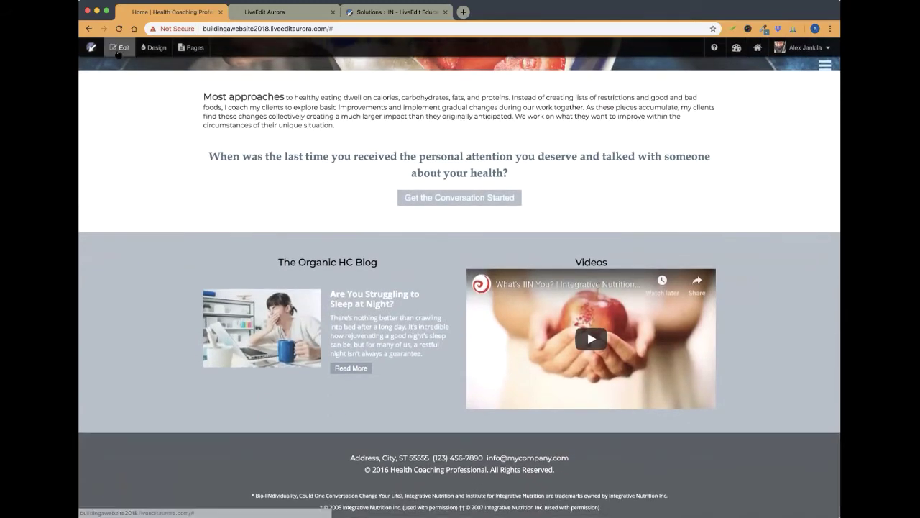
Step: In the design's typography settings, set the Heading 4 color to white and save the style changes
left_click(119, 47)
left_click(156, 48)
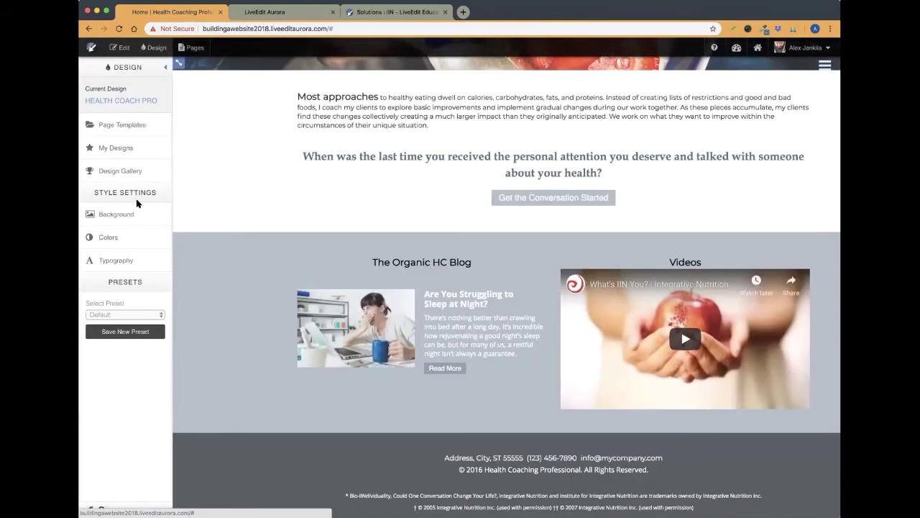
left_click(131, 269)
scroll(219, 238, "down", 10)
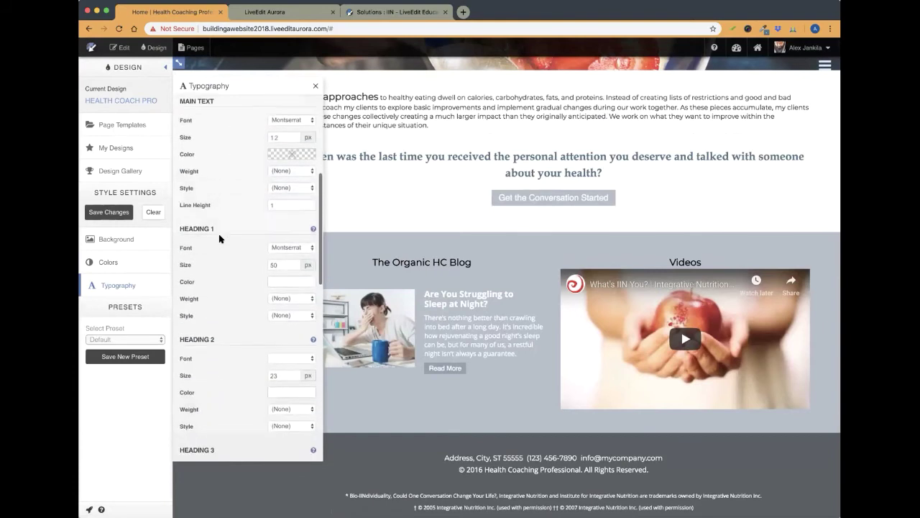
scroll(219, 238, "down", 6)
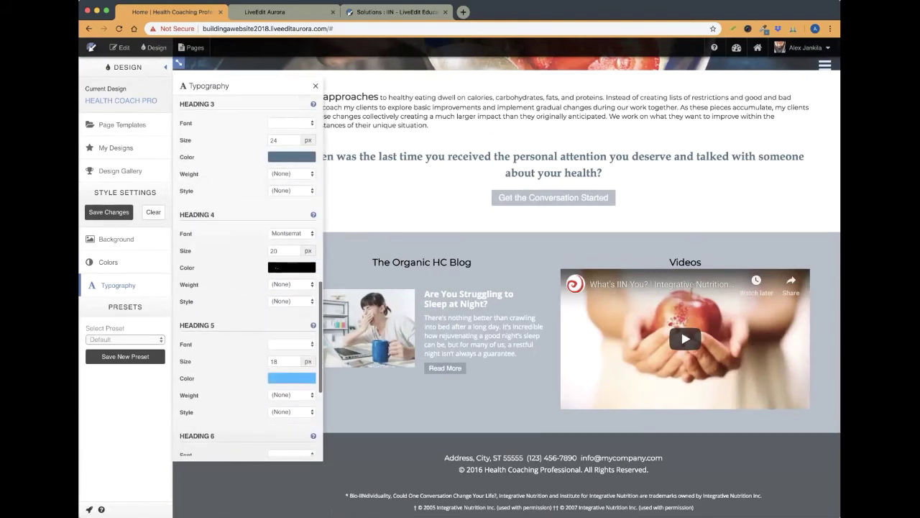
left_click(294, 271)
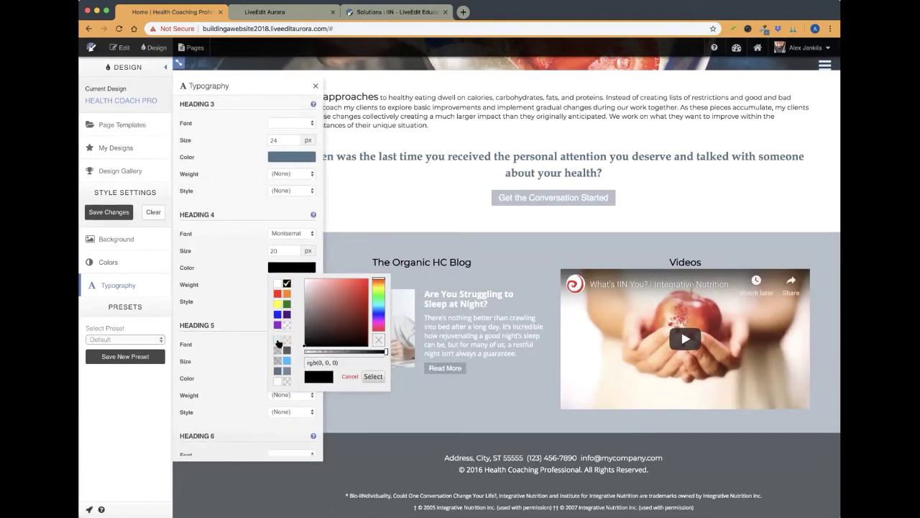
left_click(277, 284)
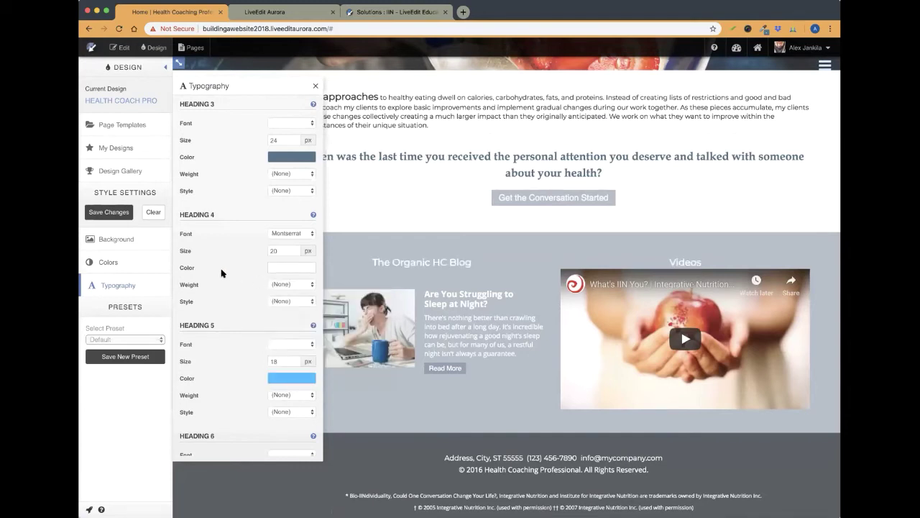
left_click(290, 381)
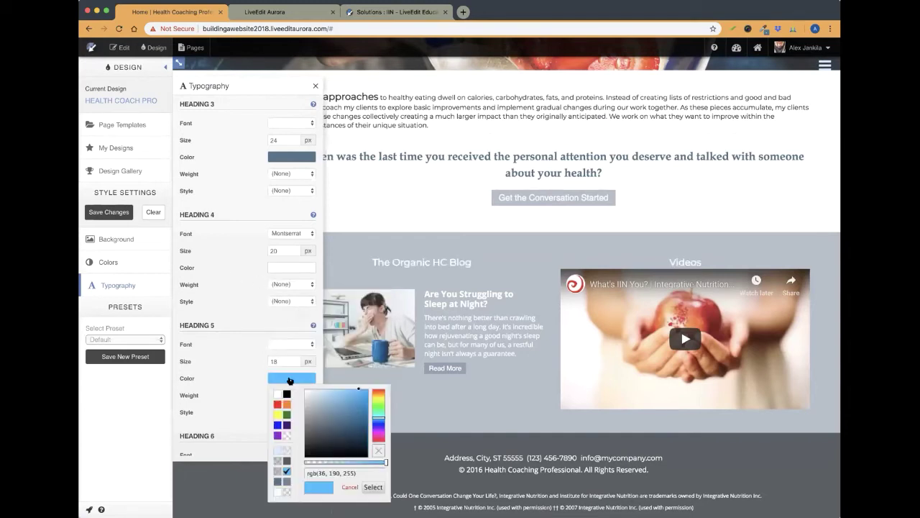
left_click(223, 260)
left_click(115, 214)
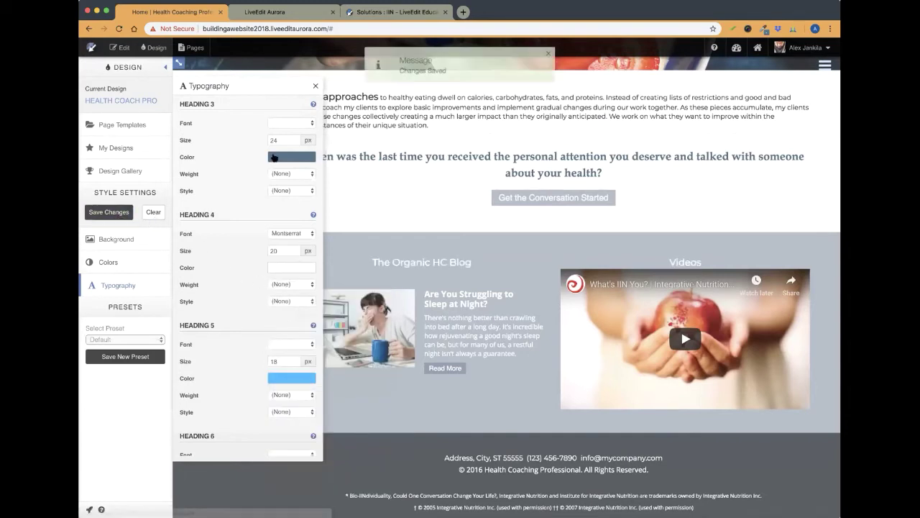
Step: Reload the home page and review its layout from the hero banner down to the blog and video section and footer
left_click(118, 29)
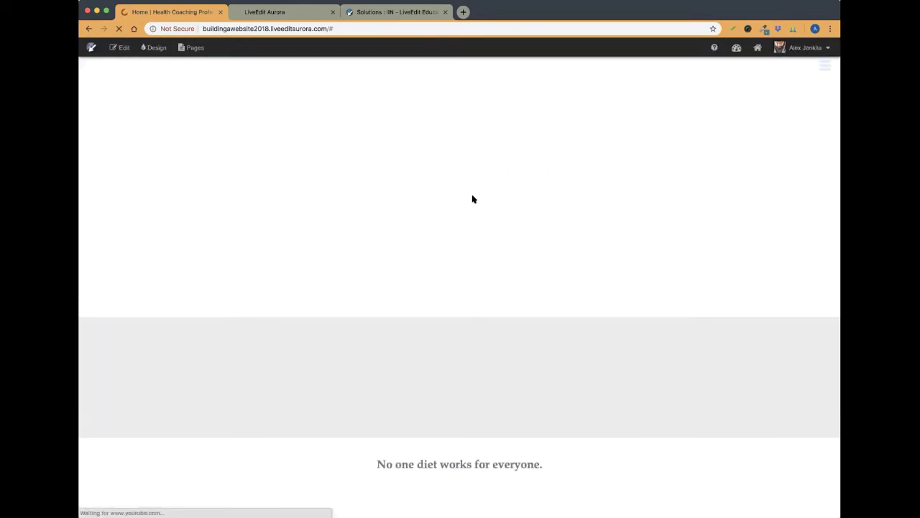
scroll(472, 200, "up", 10)
scroll(473, 200, "up", 5)
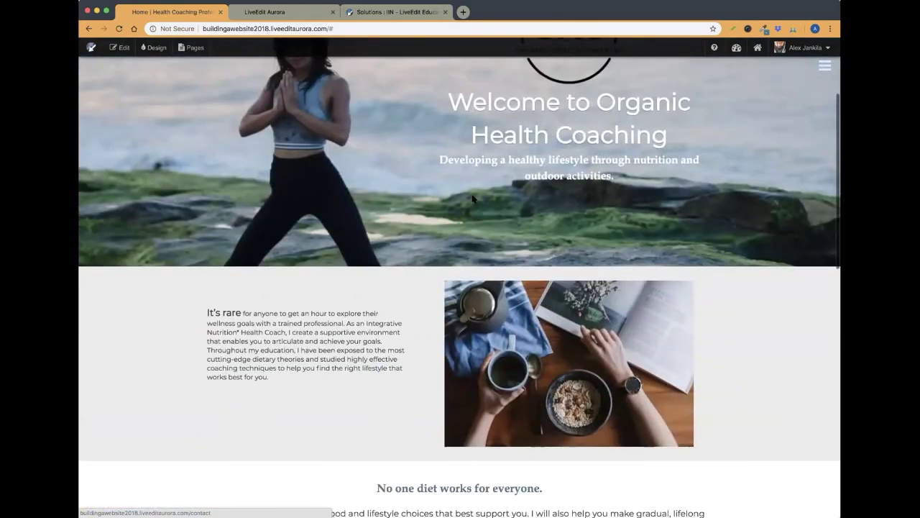
scroll(472, 199, "down", 5)
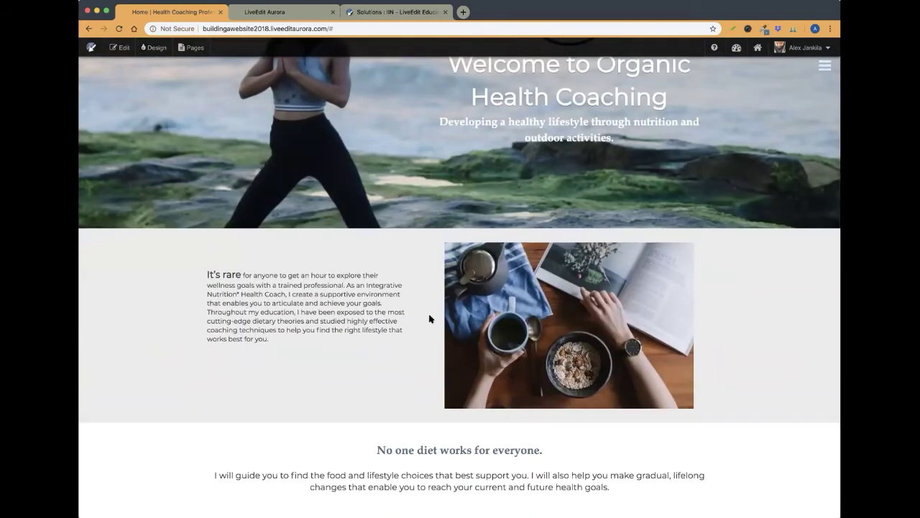
scroll(430, 318, "down", 3)
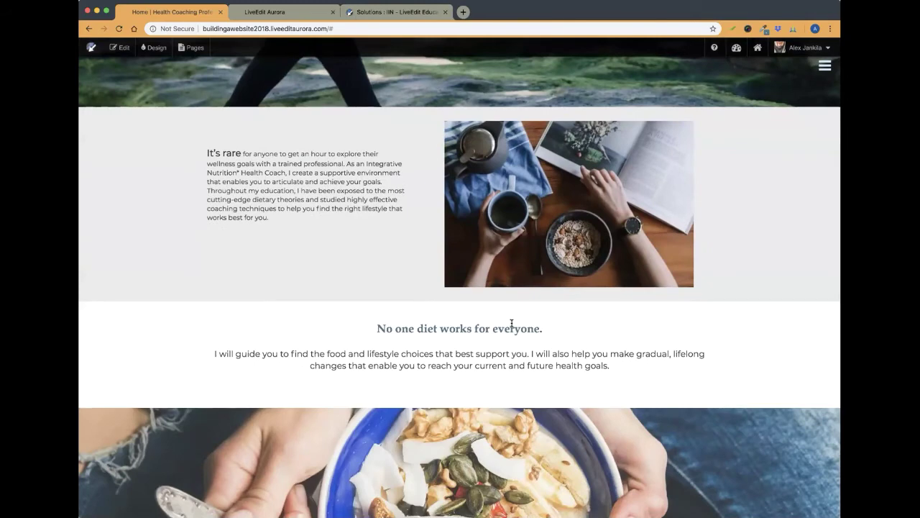
scroll(512, 323, "down", 12)
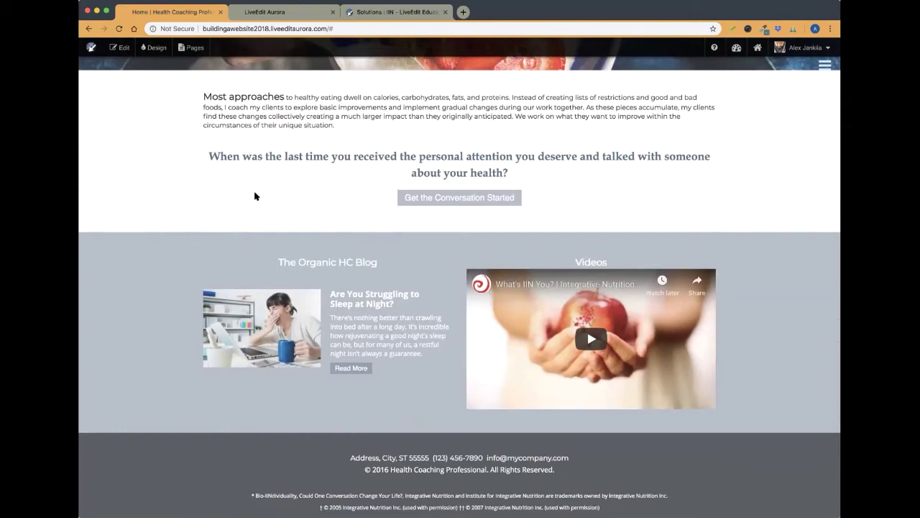
scroll(254, 196, "up", 5)
scroll(266, 196, "down", 3)
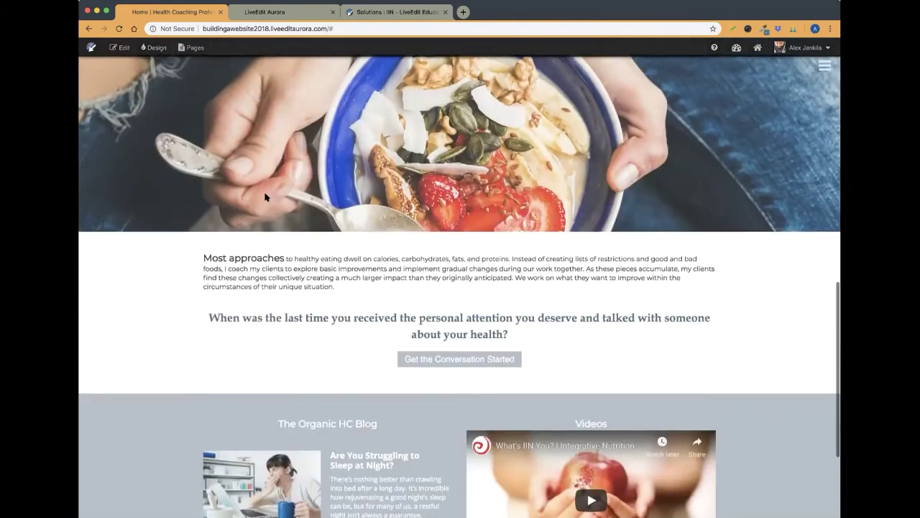
scroll(263, 196, "up", 10)
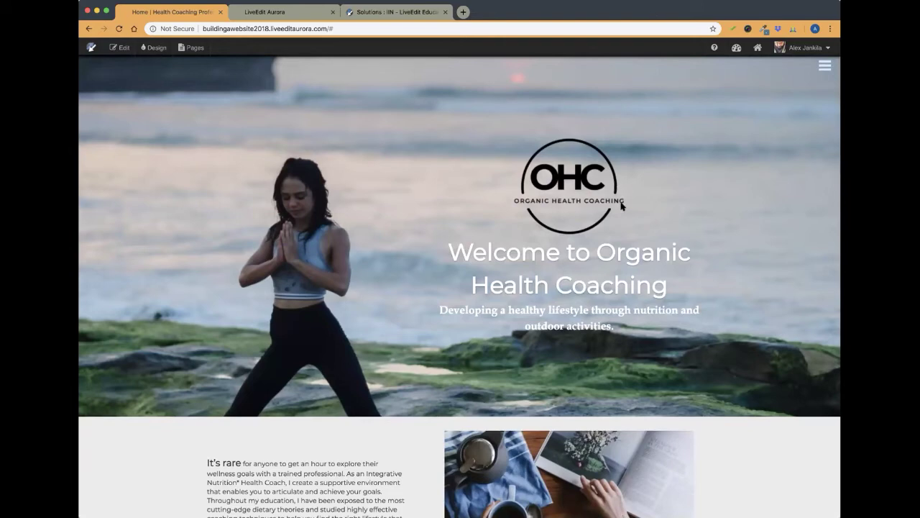
scroll(622, 206, "down", 8)
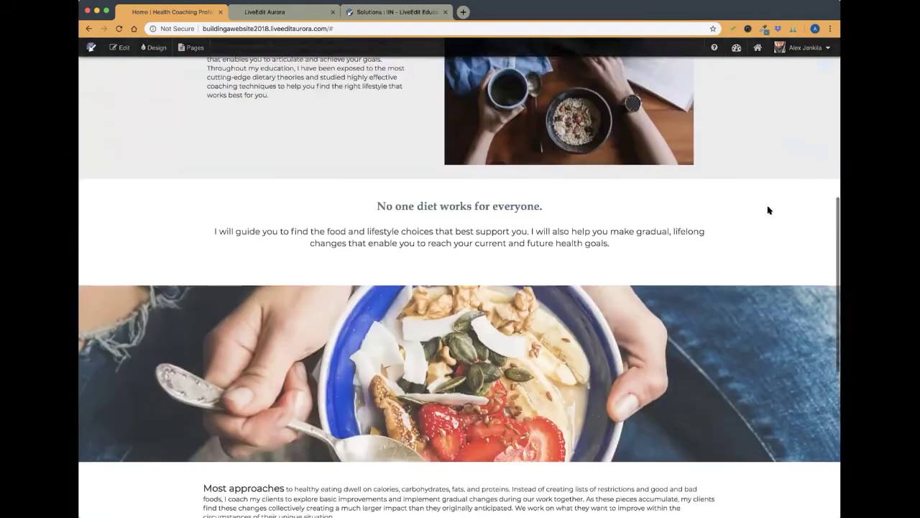
scroll(768, 210, "down", 4)
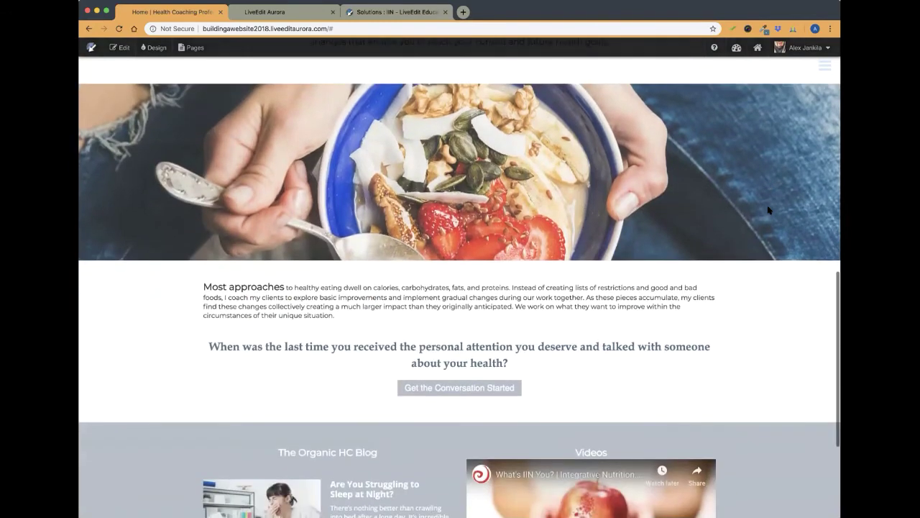
scroll(768, 210, "up", 12)
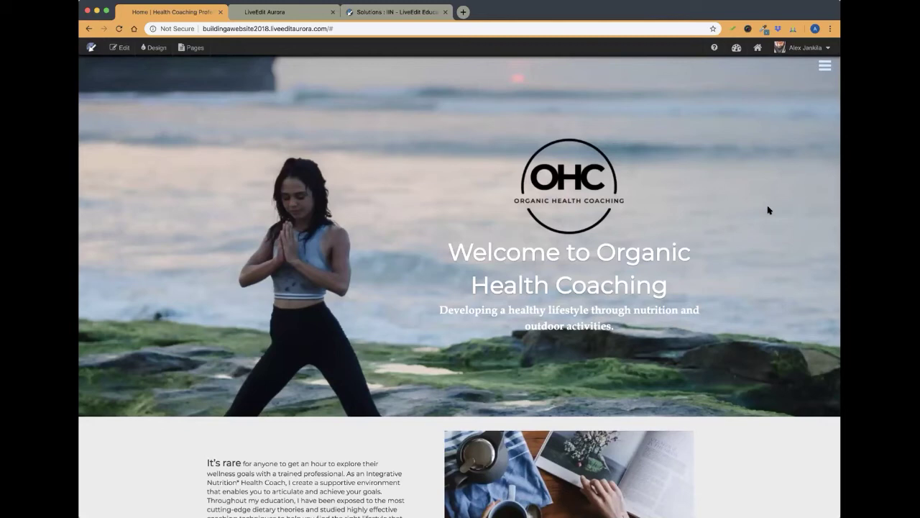
scroll(768, 210, "down", 6)
scroll(768, 210, "down", 5)
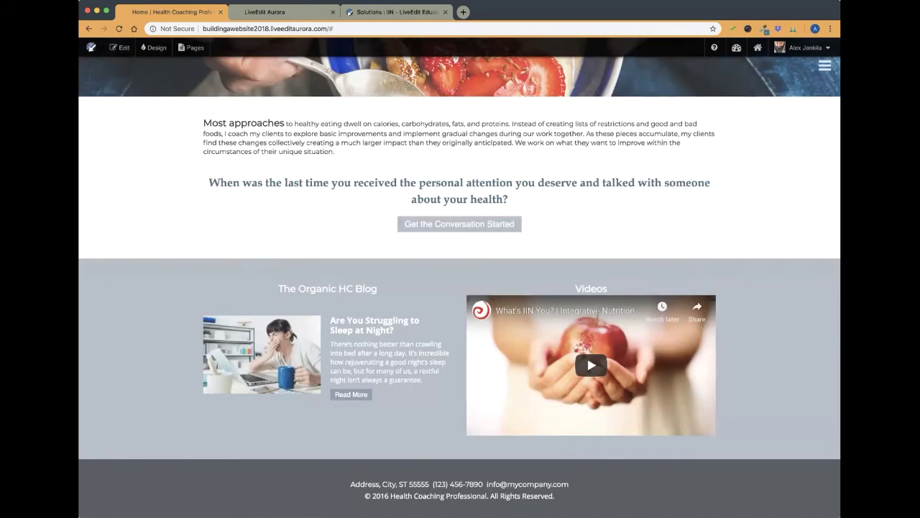
Step: Check the video URL of the YouTube element in Section-four-area 3, close it, and return to the page preview
key("super+Tab")
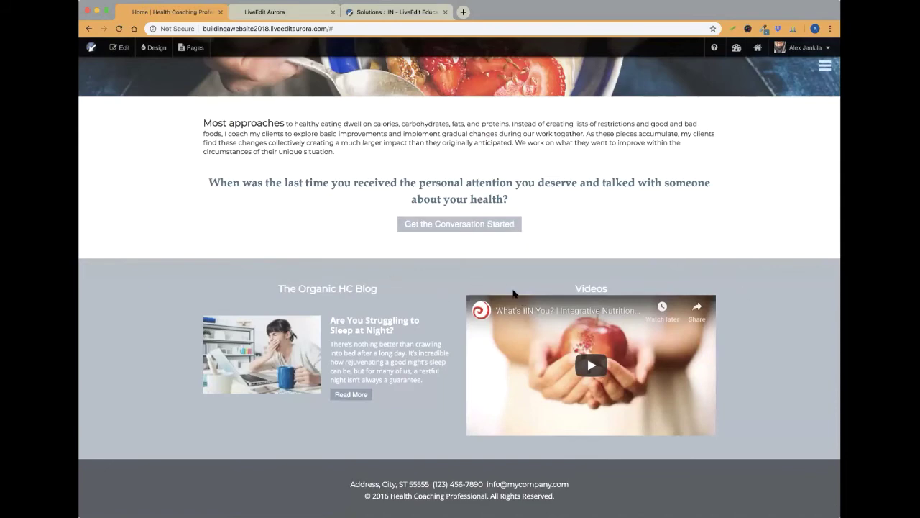
left_click(120, 47)
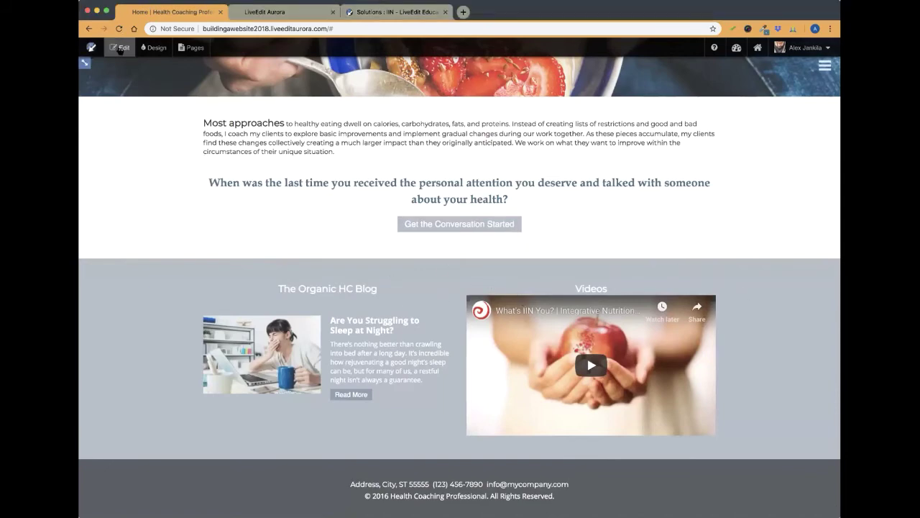
scroll(432, 248, "down", 10)
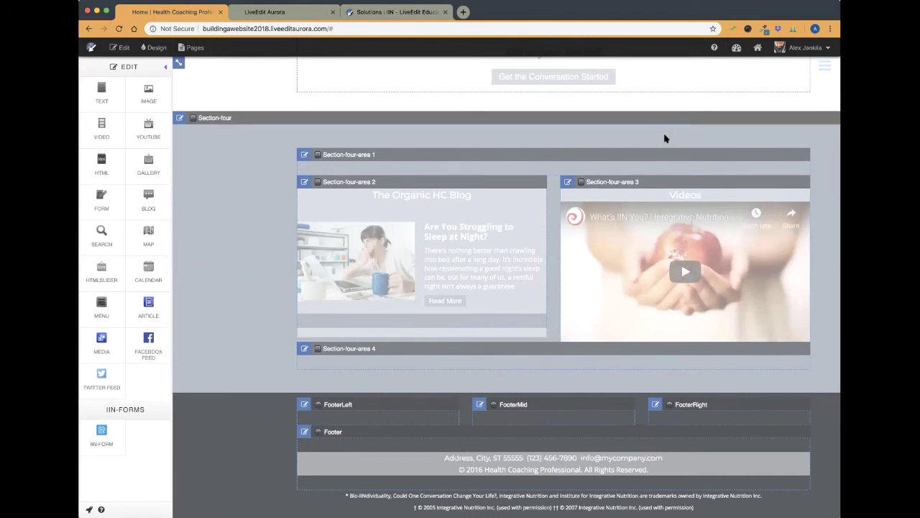
double_click(625, 248)
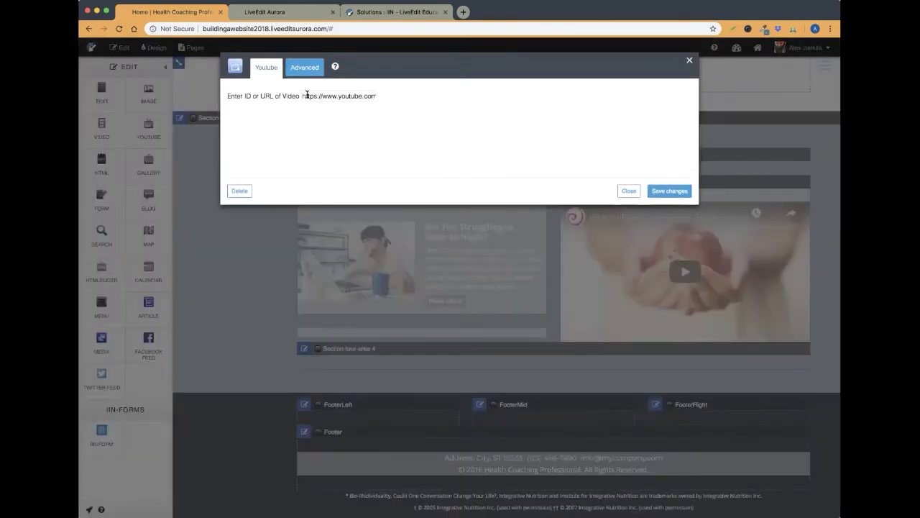
left_click(303, 96)
key("End")
left_click(629, 191)
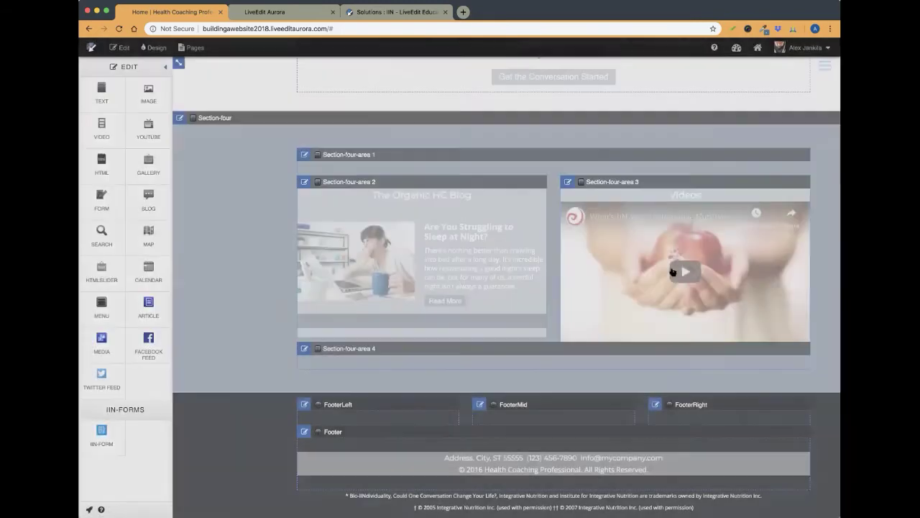
left_click(113, 47)
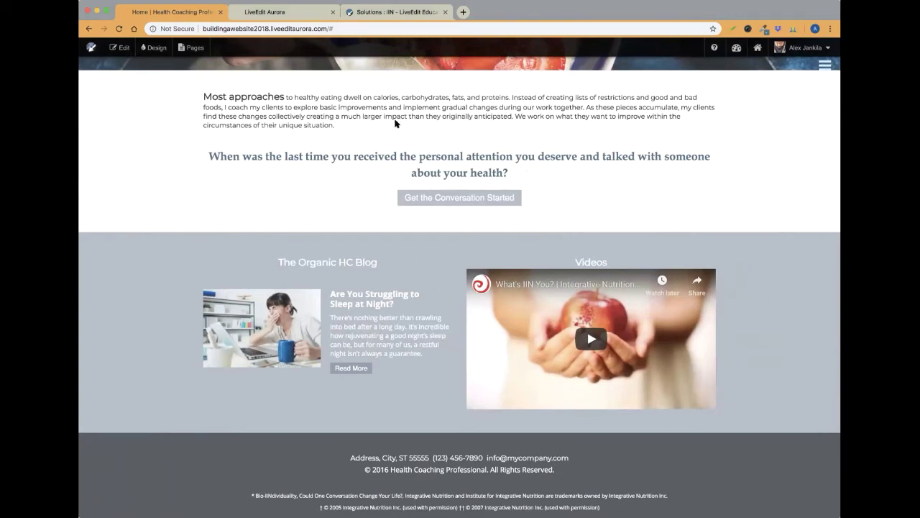
left_click(625, 10)
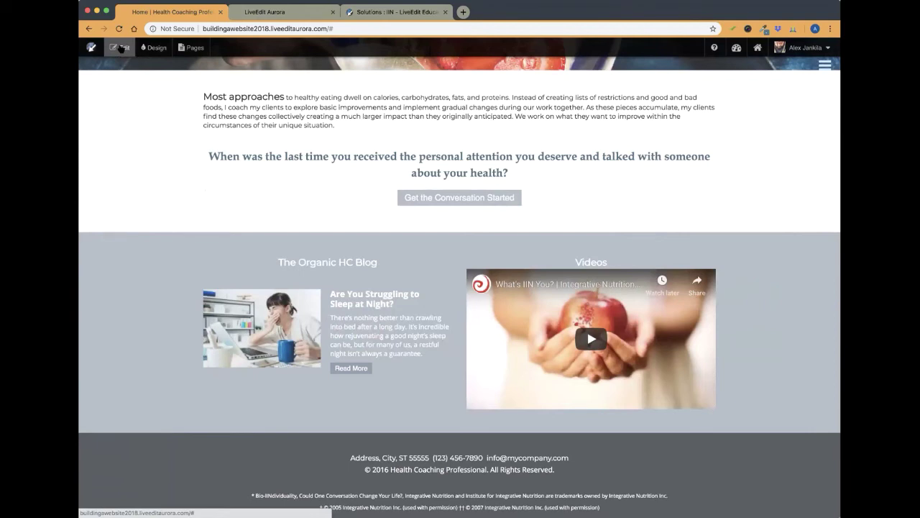
left_click(121, 47)
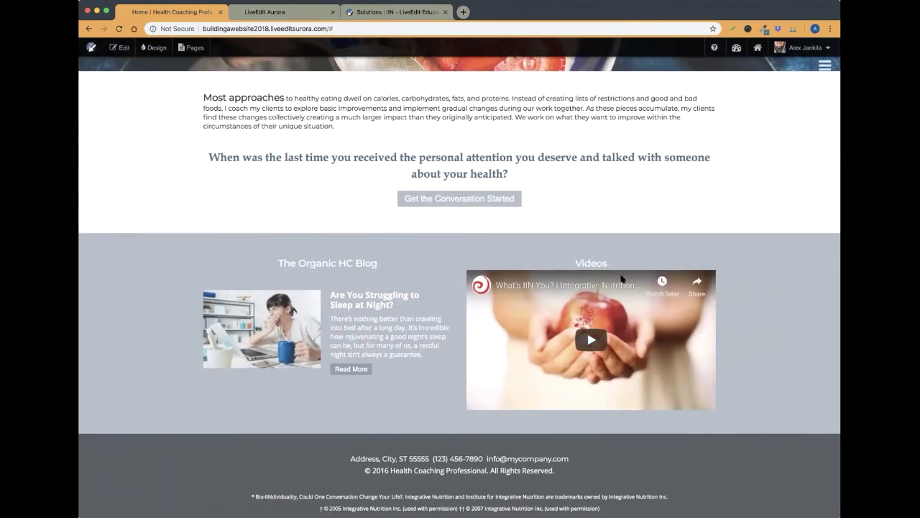
Step: Play the embedded video, open it on YouTube, and go to the Institute for Integrative Nutrition channel with playback paused
left_click(578, 333)
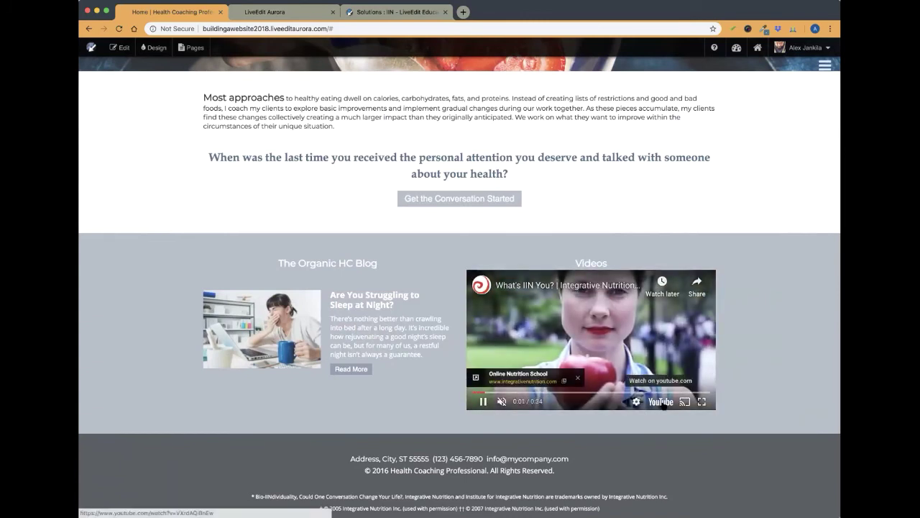
left_click(660, 401)
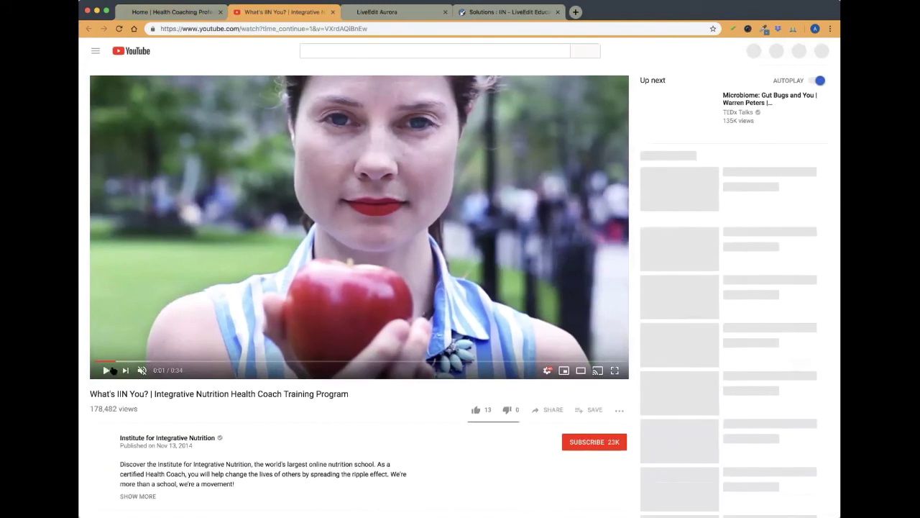
key("space")
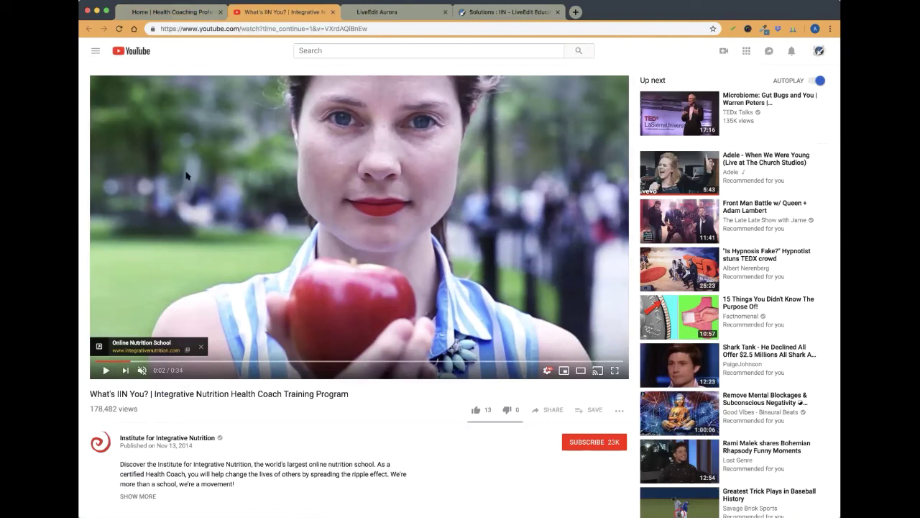
left_click(133, 440)
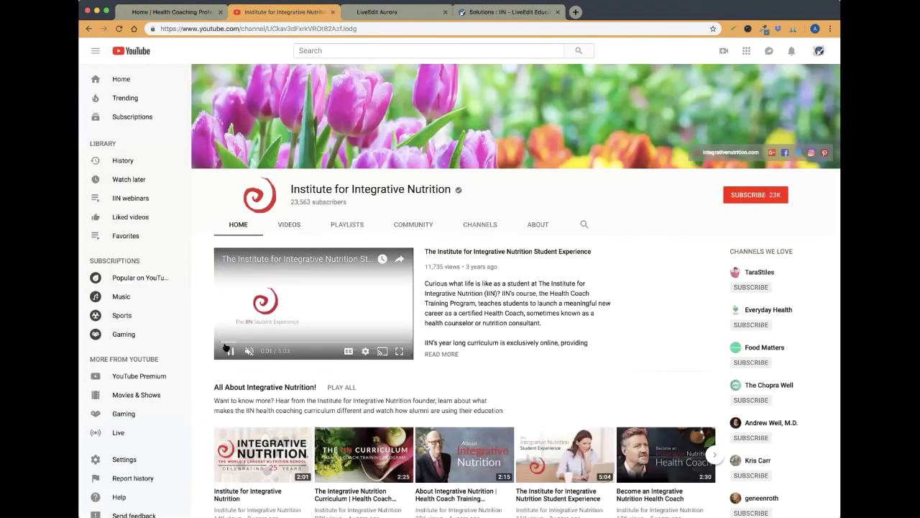
left_click(229, 351)
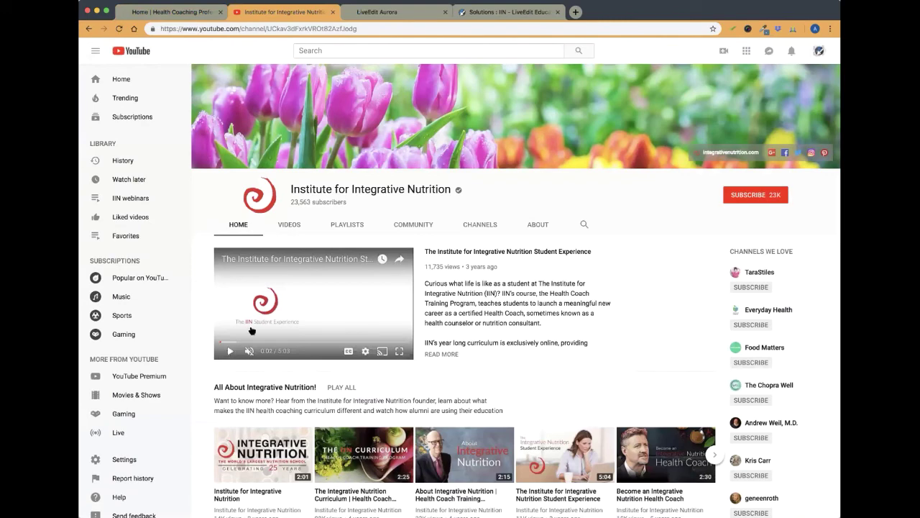
Step: Open the "Integrative Nutrition Live Experience" video from the channel's uploads and copy its full web address
left_click(289, 225)
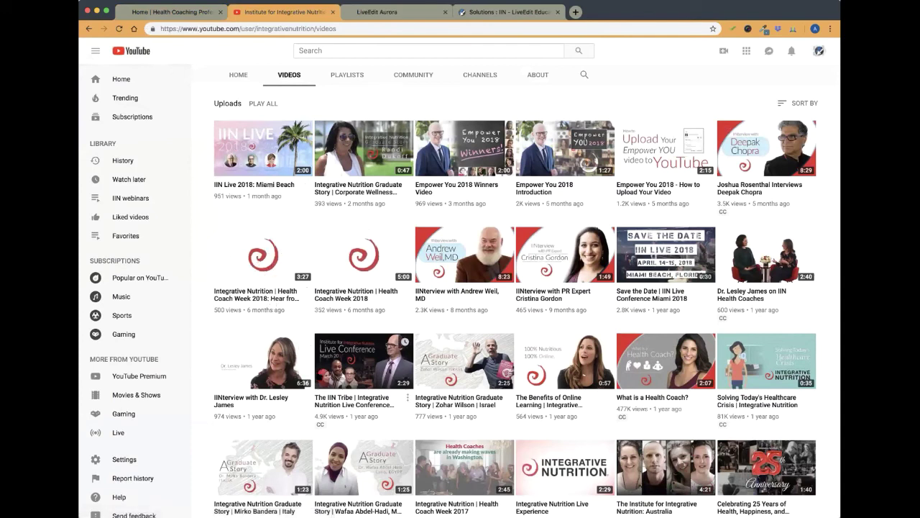
left_click(556, 472)
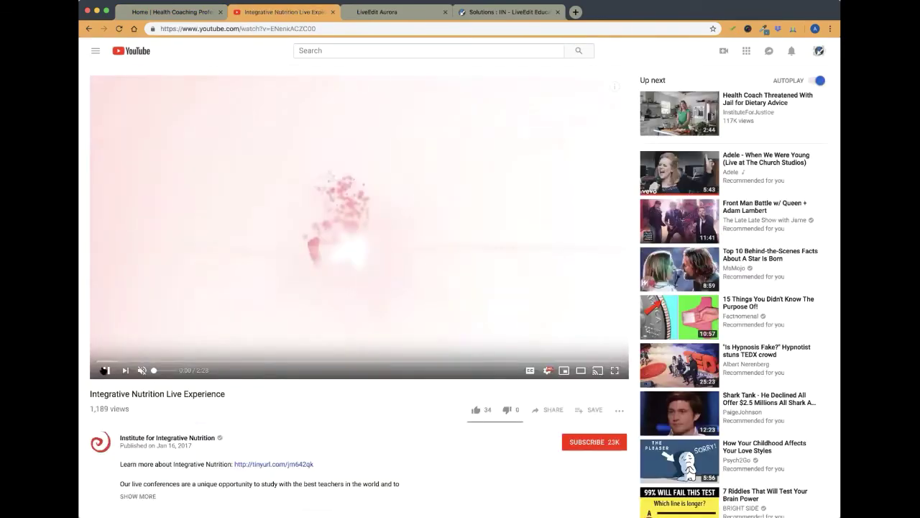
left_click(165, 27)
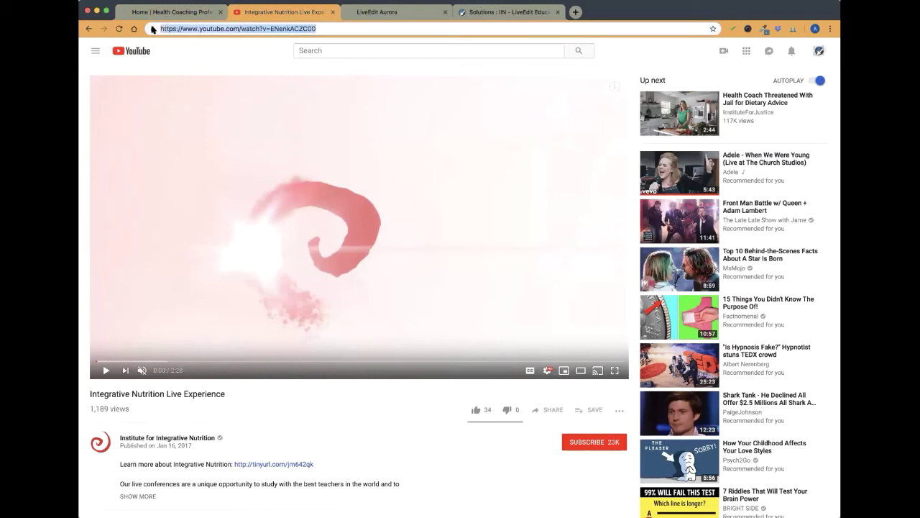
left_click(550, 409)
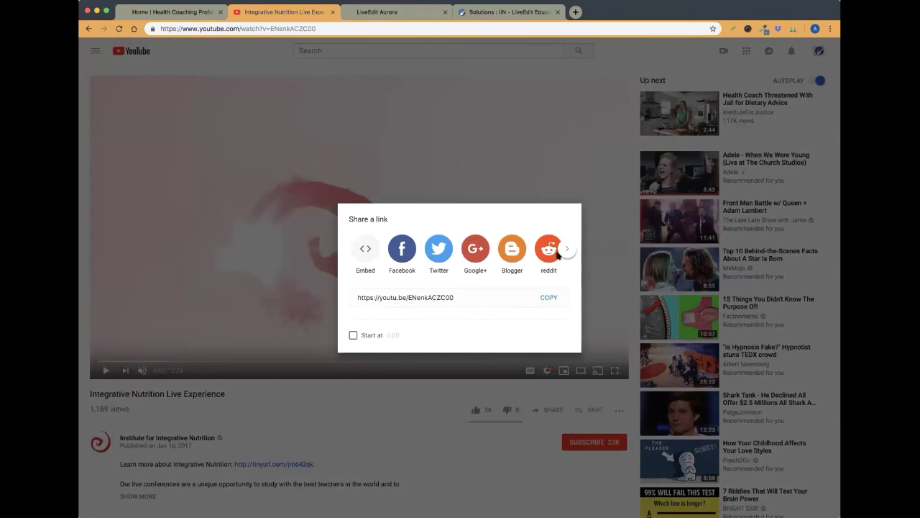
left_click(576, 76)
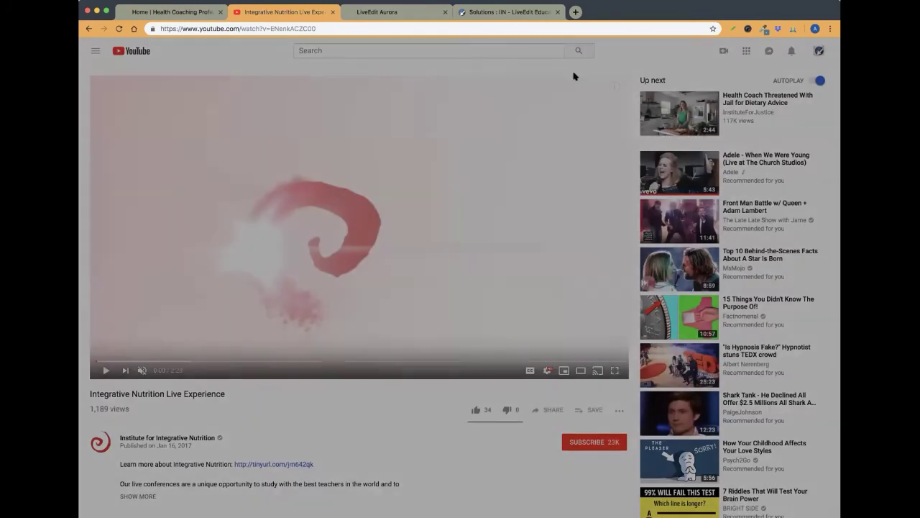
left_click(326, 28)
right_click(284, 28)
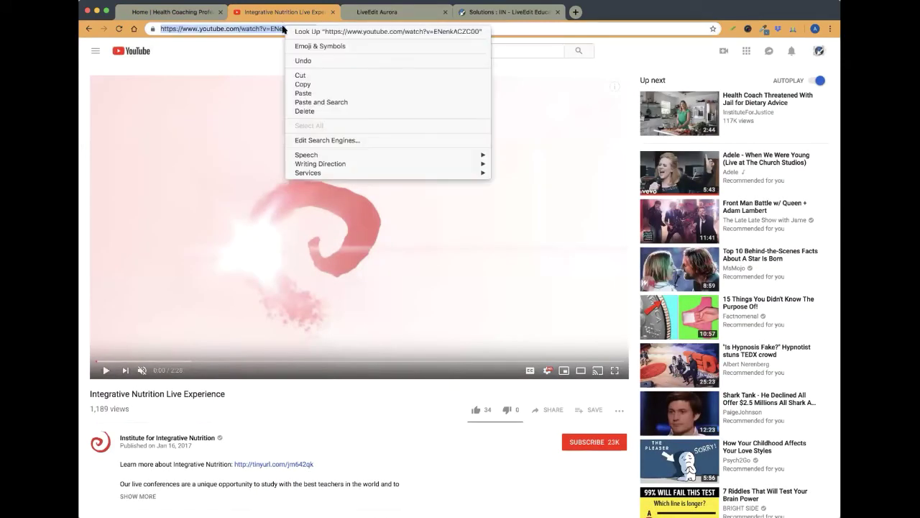
left_click(309, 84)
Step: Back on the home page, replace the URL in Section-four-area 3's YouTube element with the copied link, save it, and preview the page
left_click(195, 13)
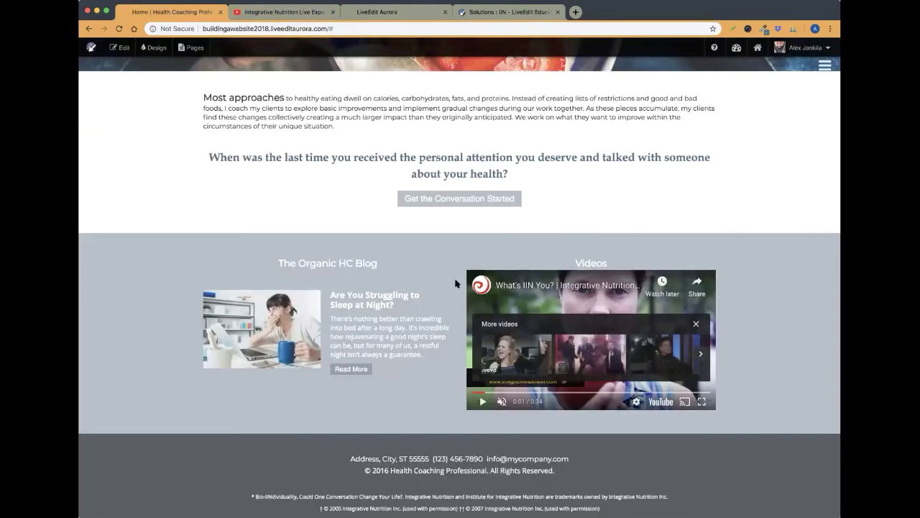
left_click(120, 48)
scroll(480, 256, "down", 10)
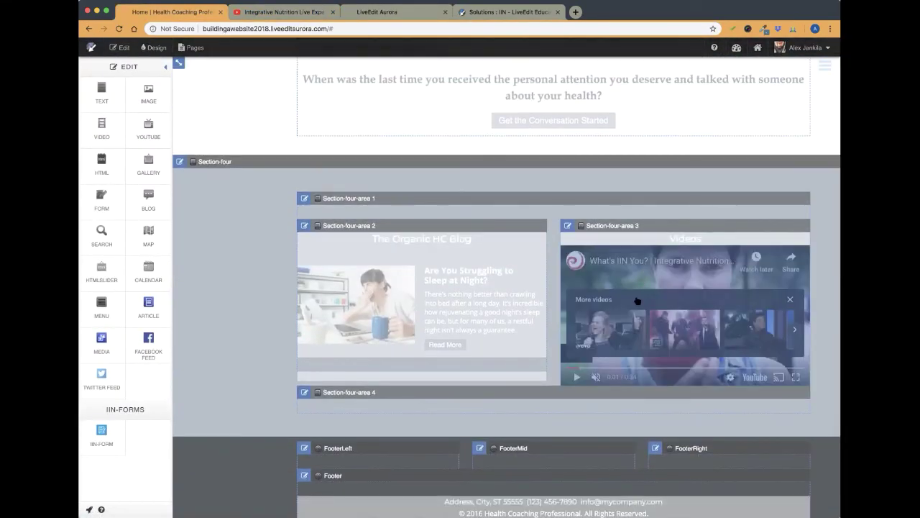
left_click_drag(148, 133, 597, 239)
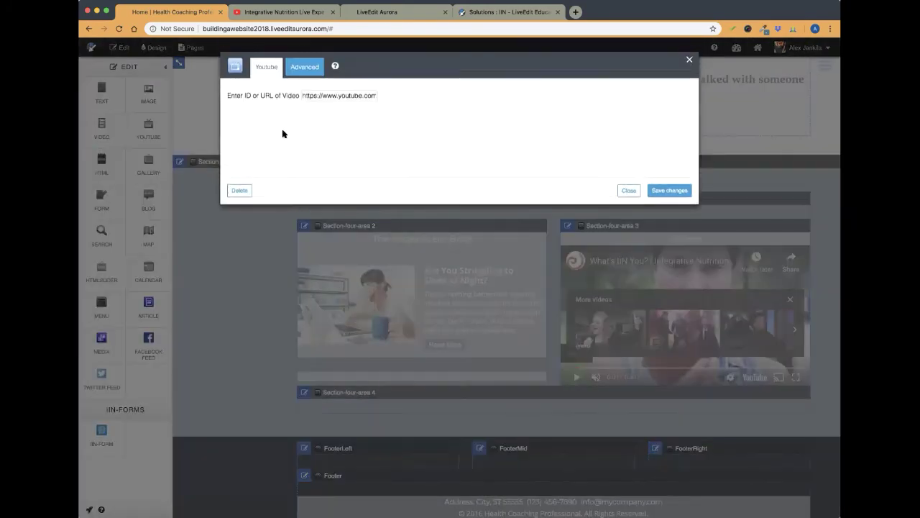
left_click_drag(302, 97, 410, 100)
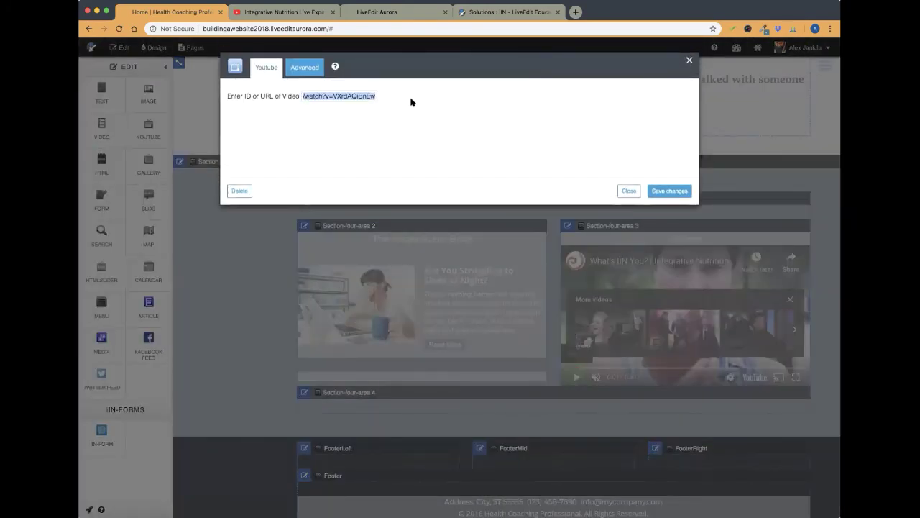
right_click(357, 96)
left_click(385, 173)
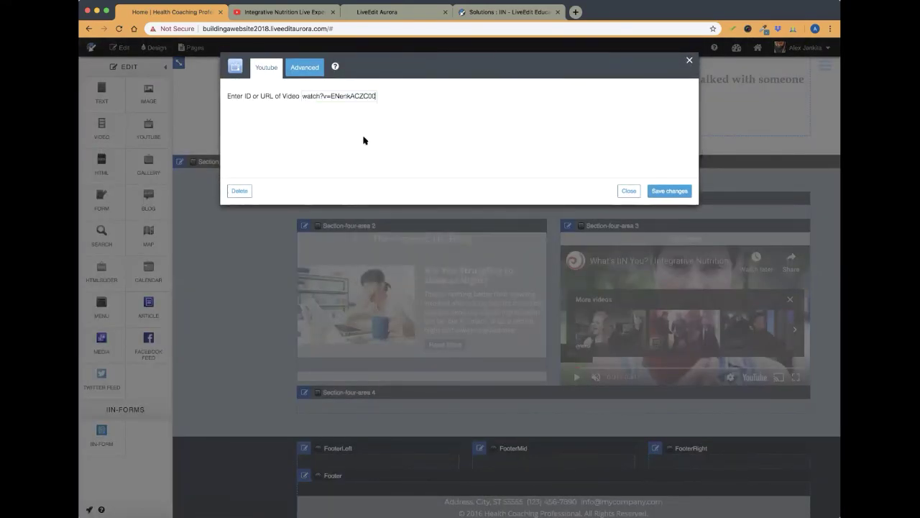
left_click(381, 143)
left_click(628, 191)
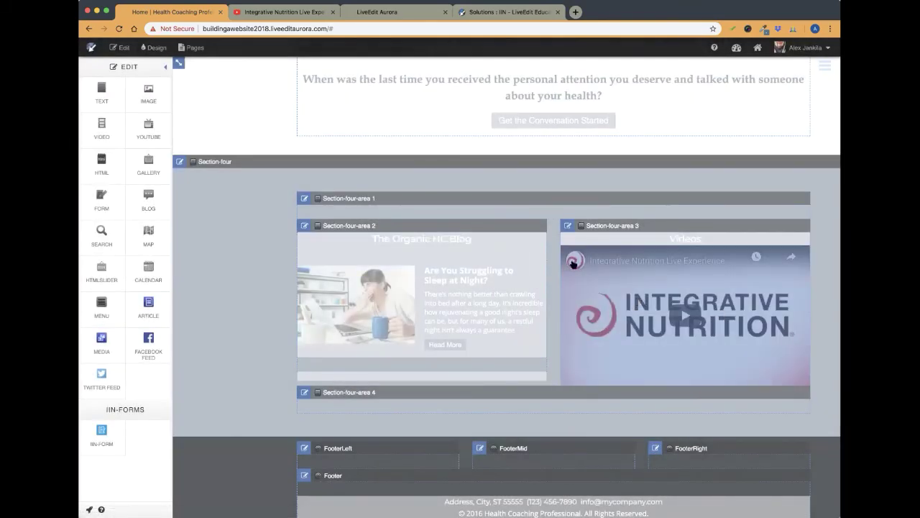
left_click(122, 48)
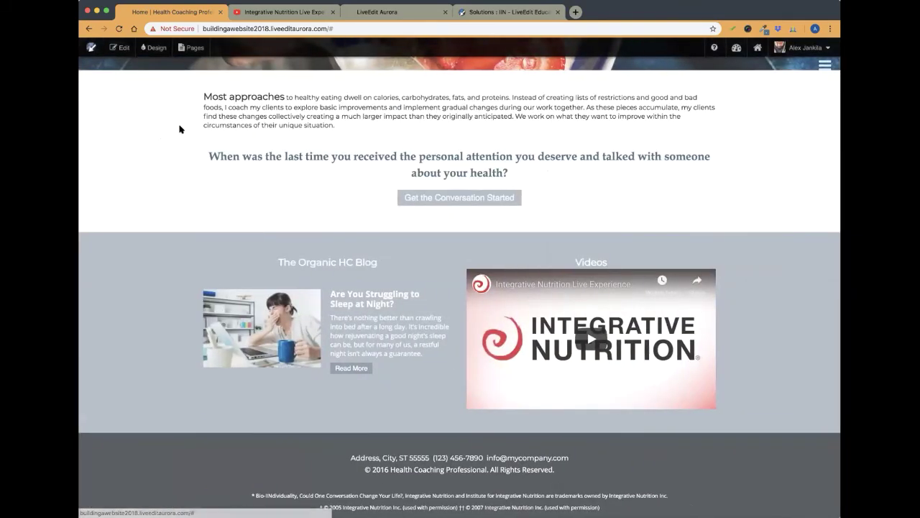
Step: Set Show Related Links to No in the YouTube element's advanced video settings, save the changes, and preview the page up to the hero banner
left_click(121, 48)
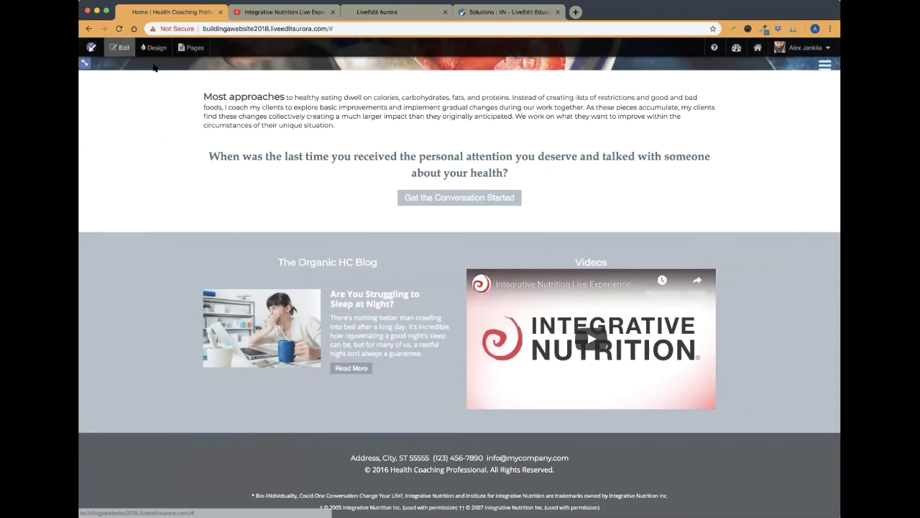
scroll(601, 374, "down", 5)
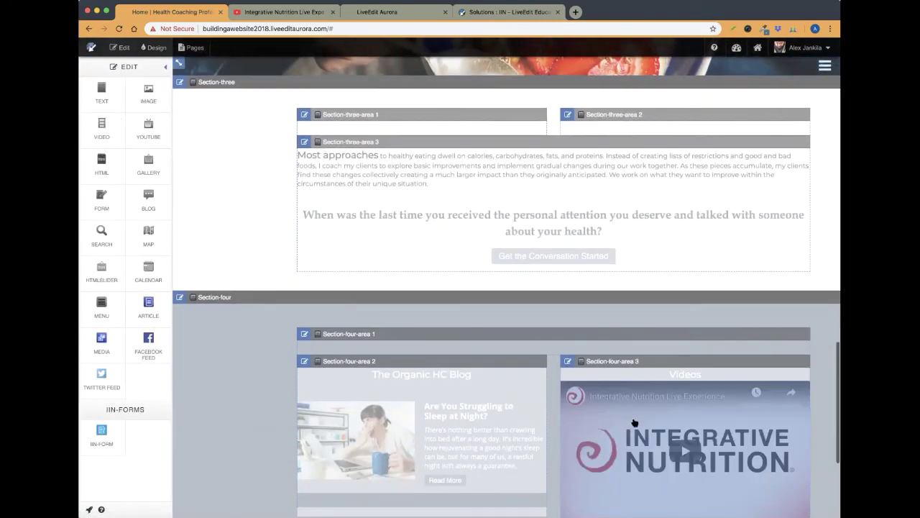
left_click(568, 366)
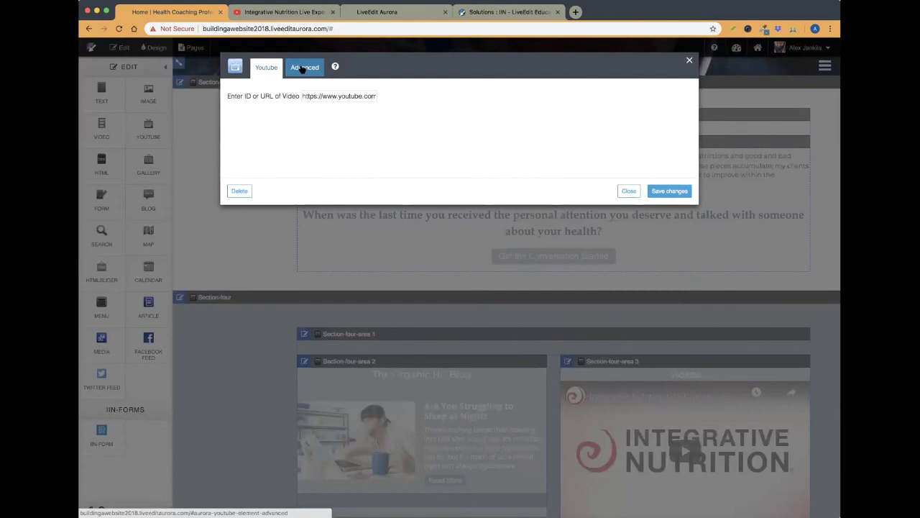
left_click(303, 68)
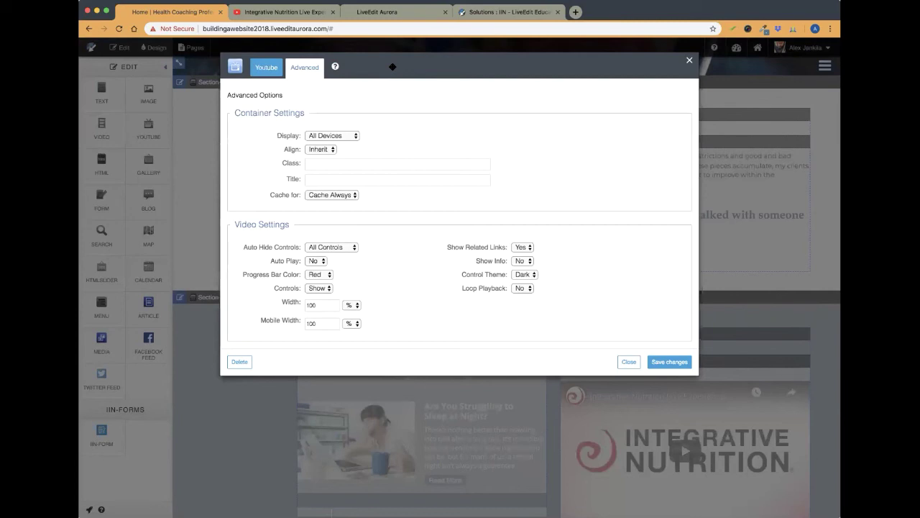
left_click(512, 248)
left_click(519, 237)
left_click(669, 363)
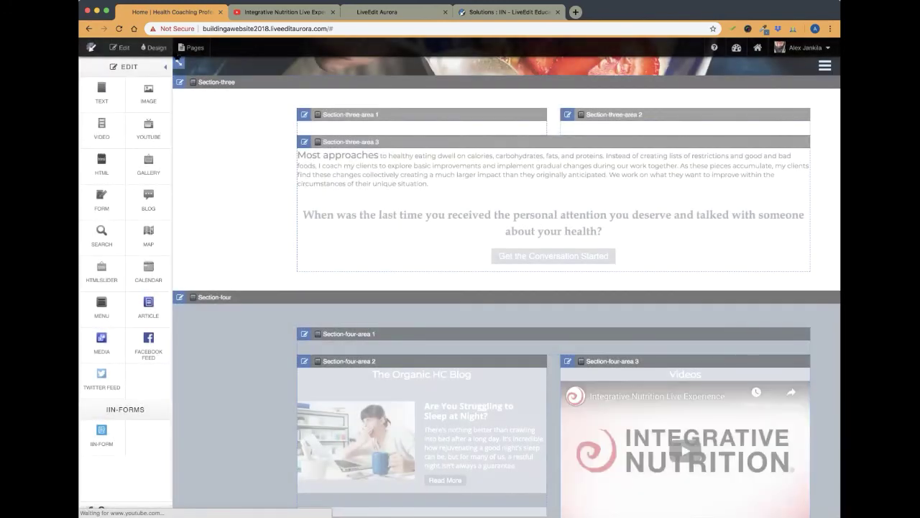
left_click(119, 47)
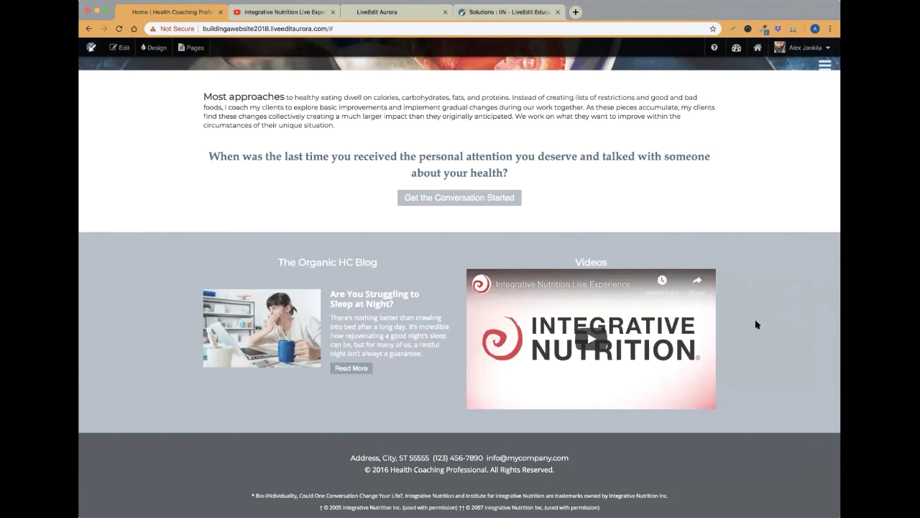
scroll(772, 236, "up", 15)
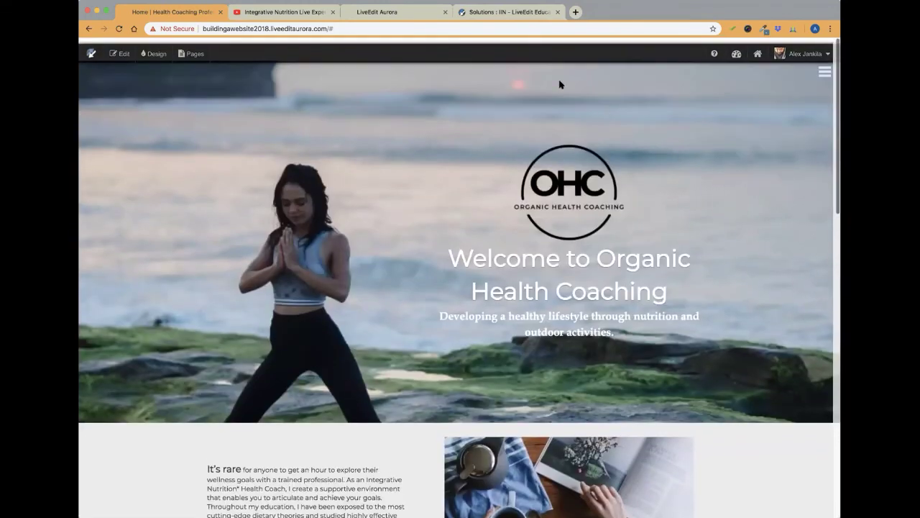